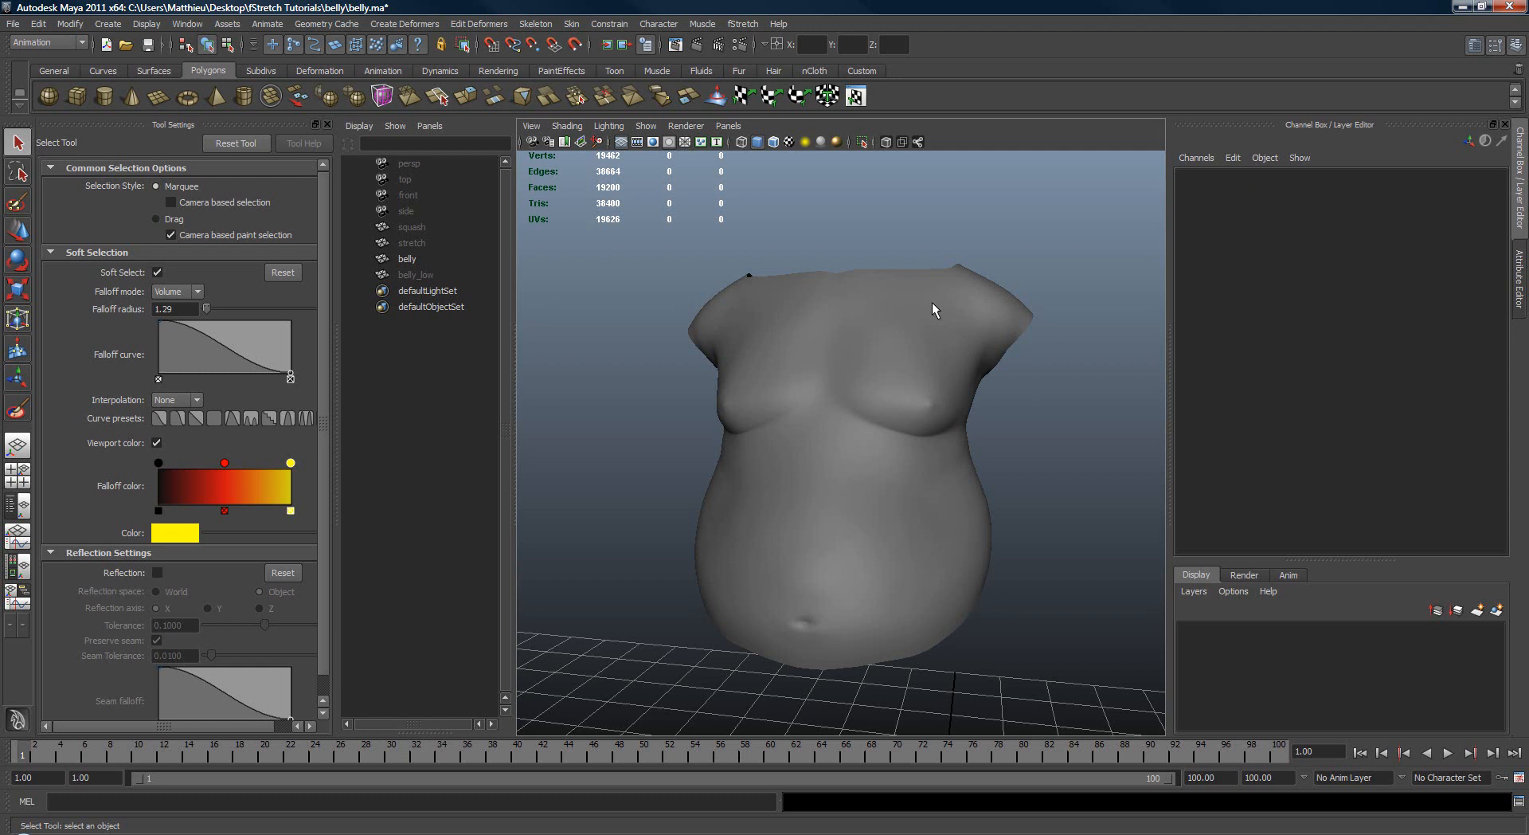
Step: Examine the high-resolution belly mesh and its polygon counts from the front and the side
left_click_drag(1024, 330, 856, 470, "alt")
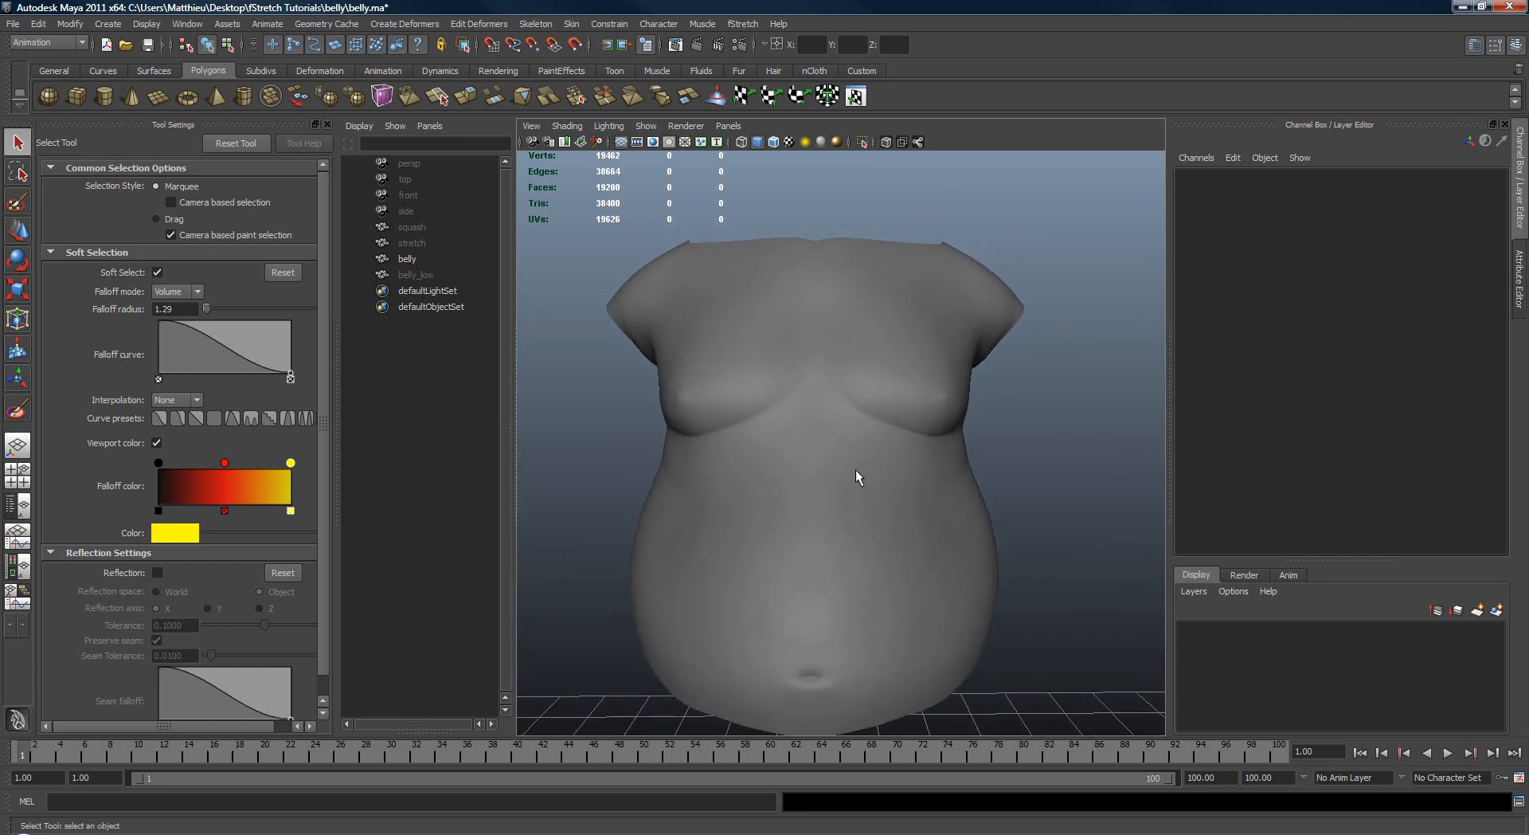
left_click(834, 348)
left_click_drag(834, 347, 645, 321, "alt")
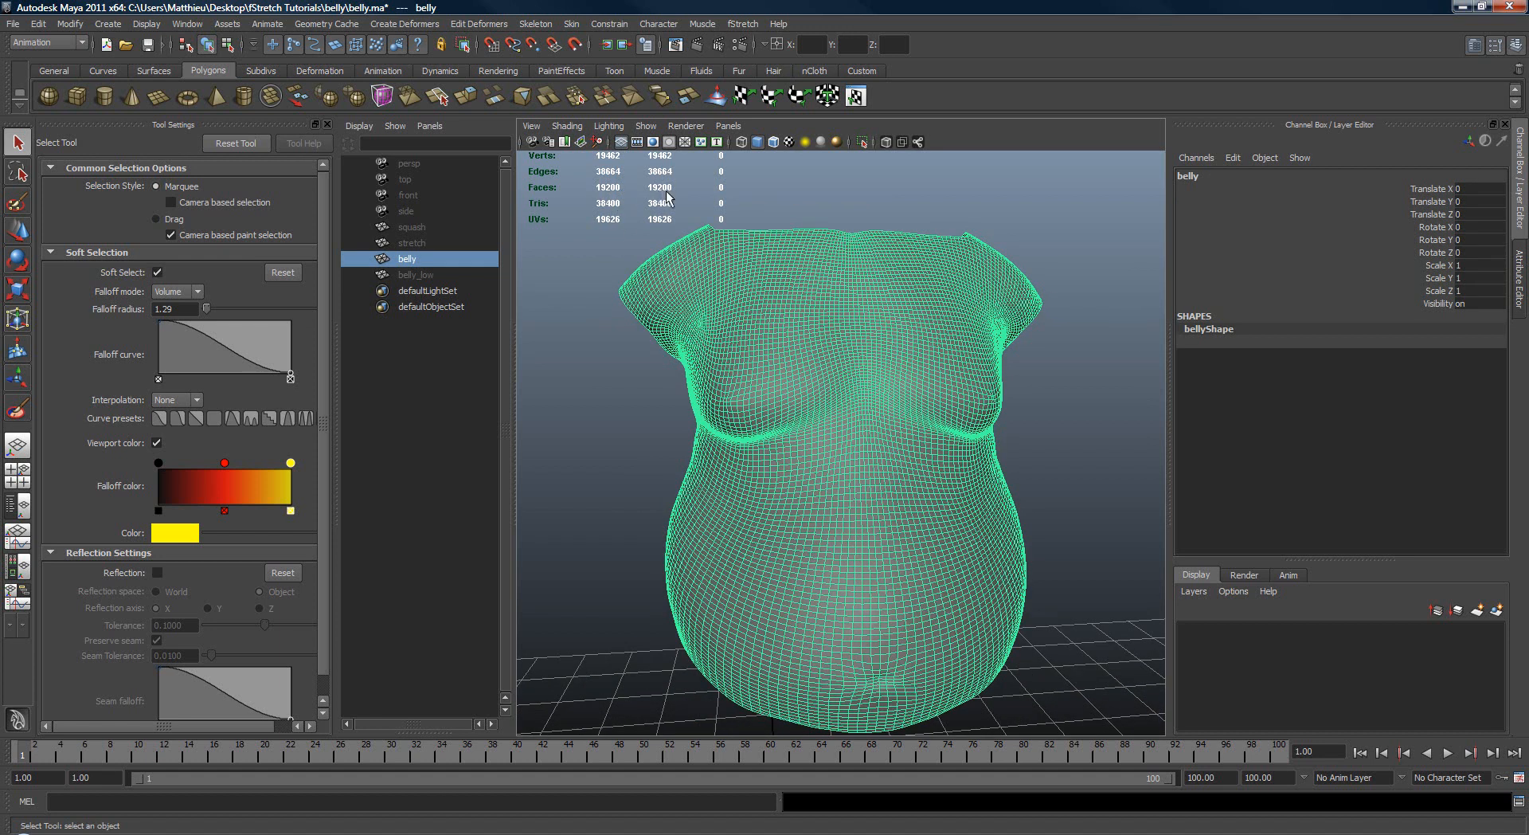
left_click_drag(876, 384, 964, 422, "alt")
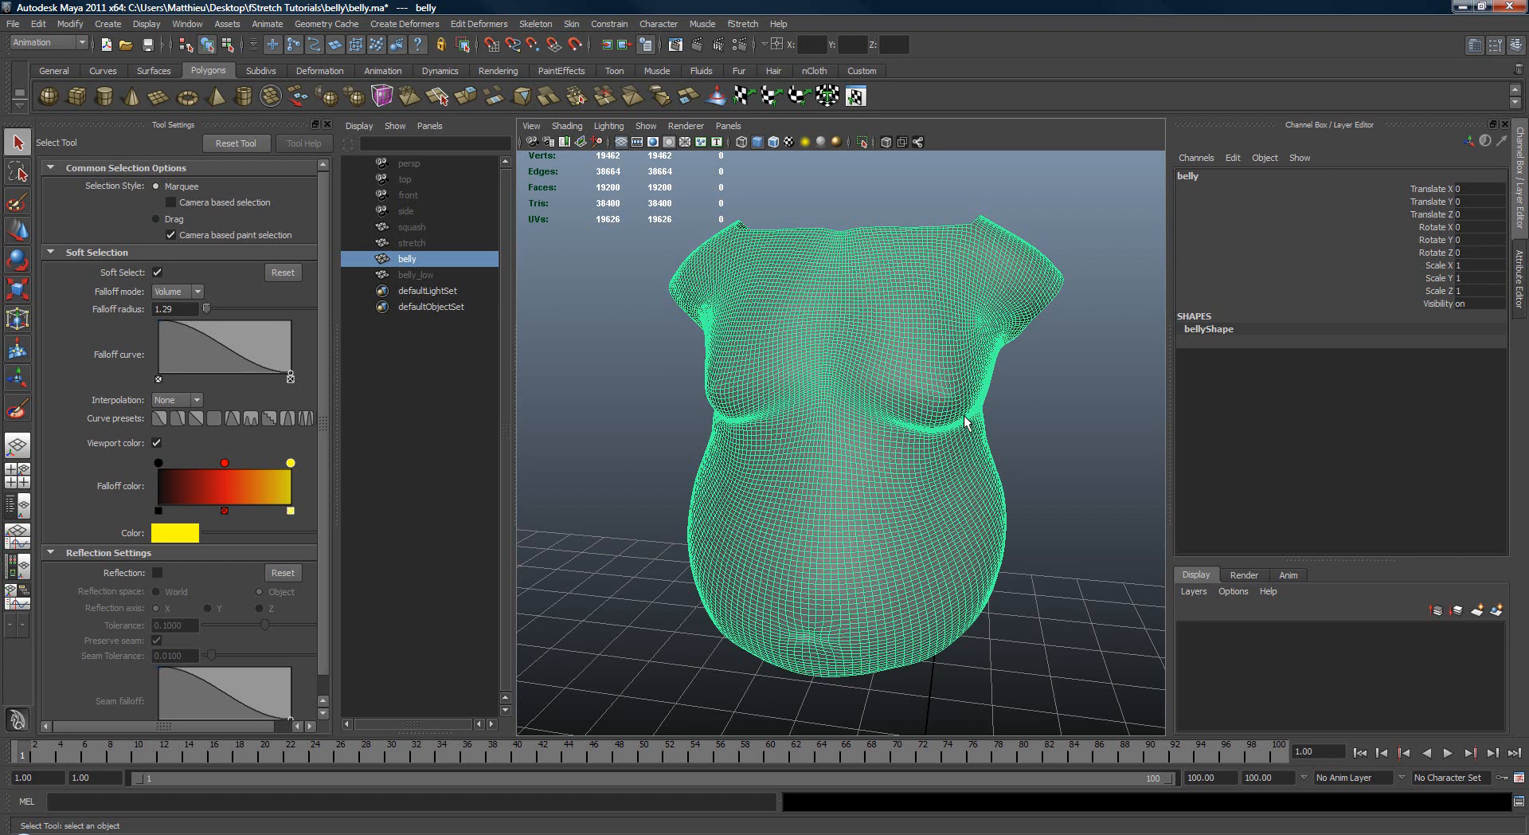
left_click(1093, 337)
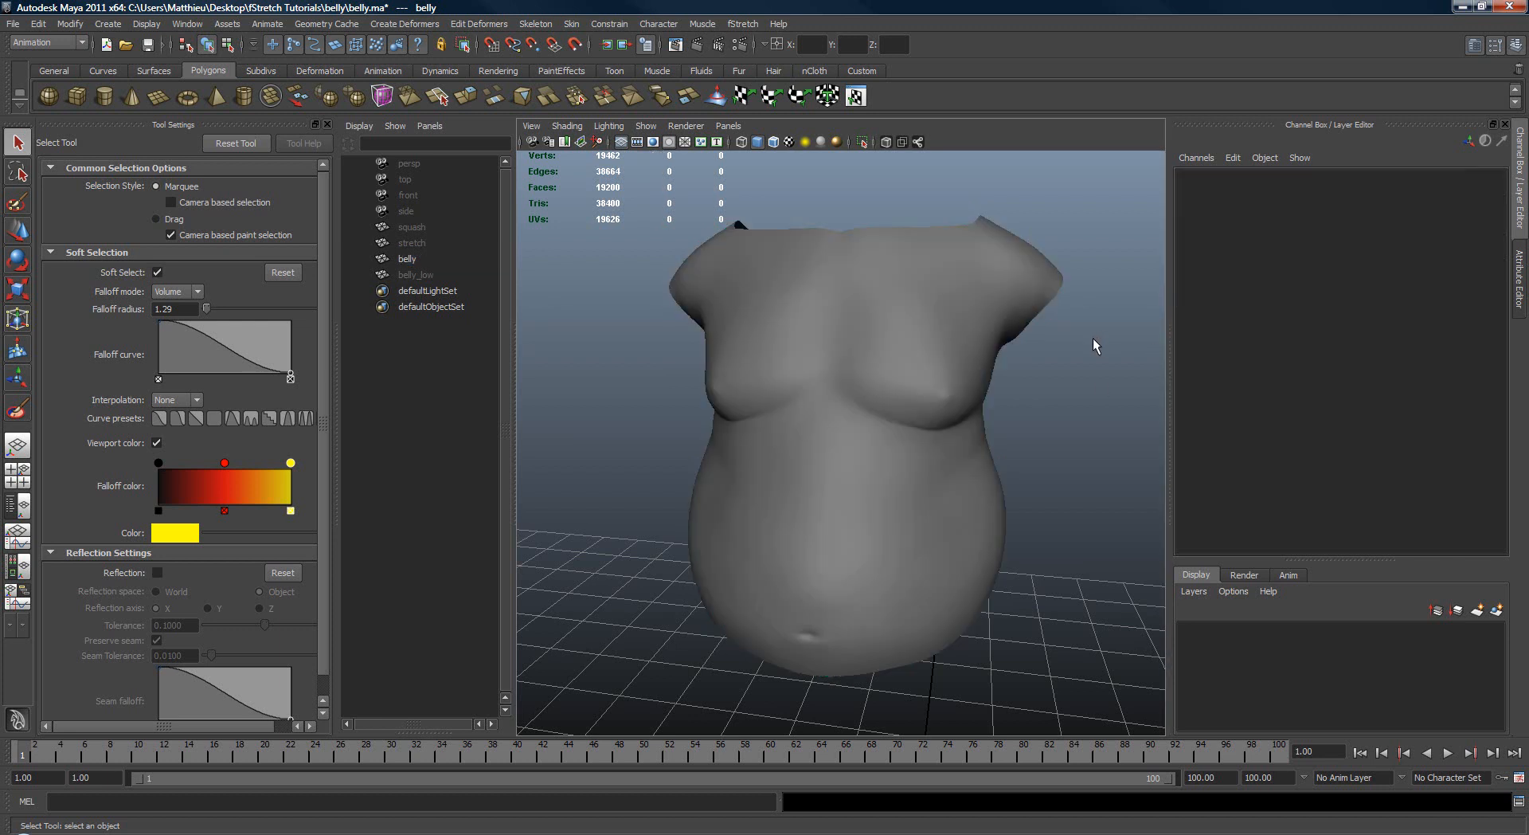
left_click_drag(947, 336, 888, 408, "alt")
right_click_drag(889, 402, 901, 407, "alt")
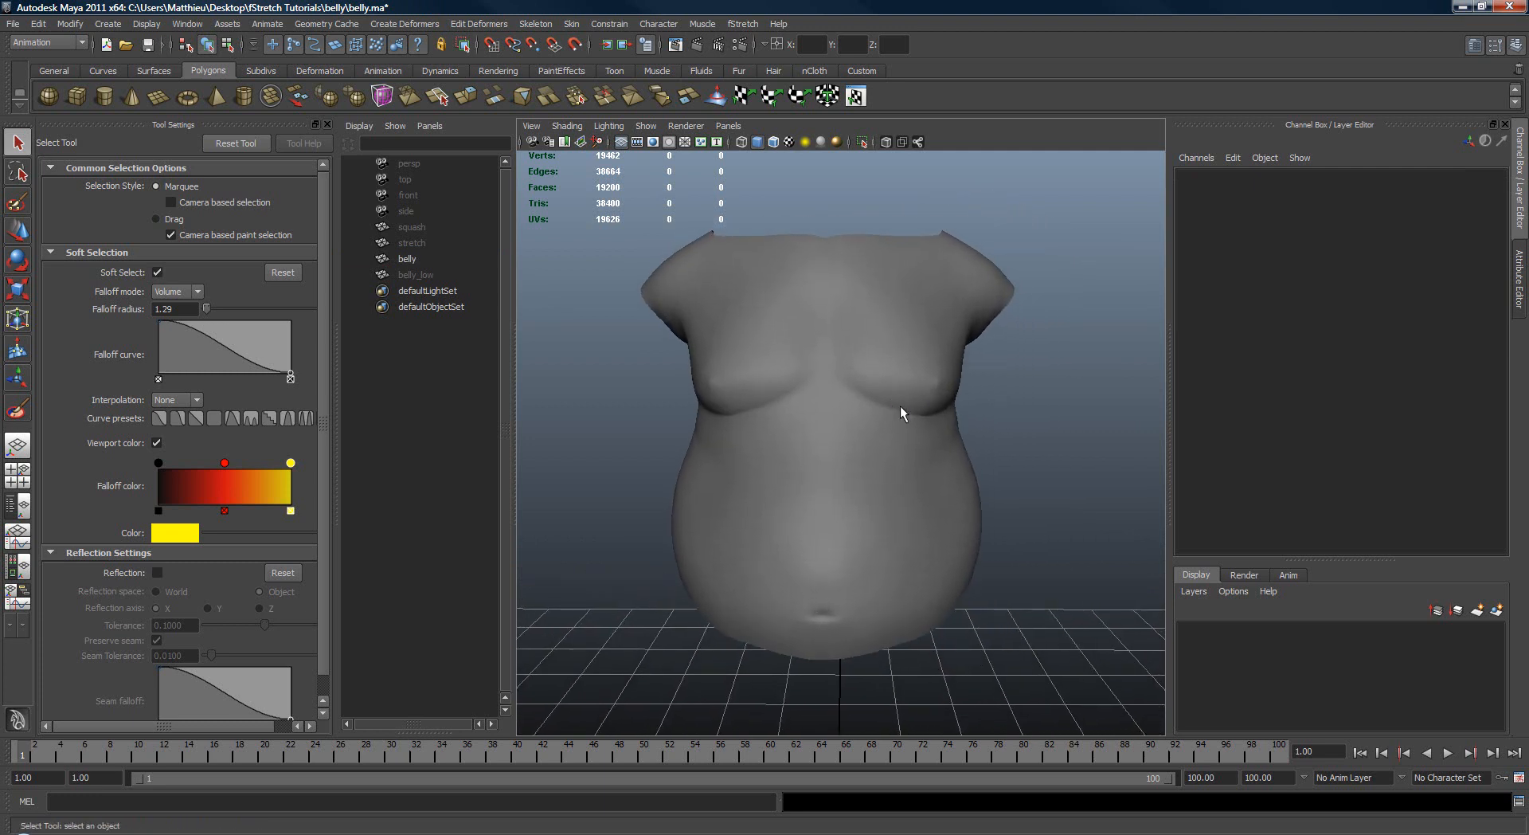
left_click_drag(948, 407, 819, 406, "alt")
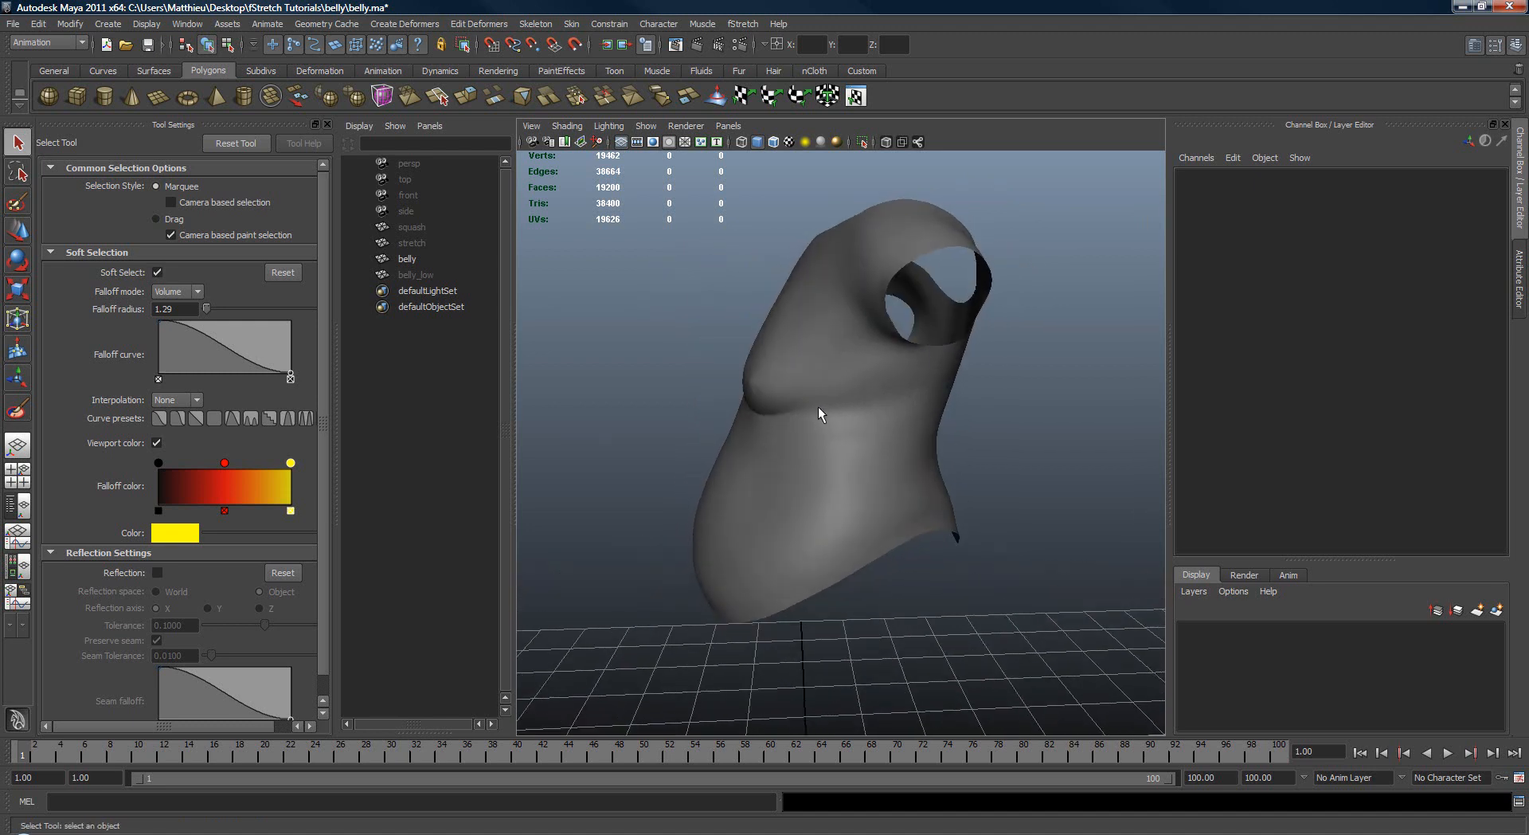
Step: Hide the high-resolution belly mesh and unhide the low-resolution belly_low mesh in its place
left_click(780, 344)
key("ctrl+h")
left_click(418, 274)
key("shift+h")
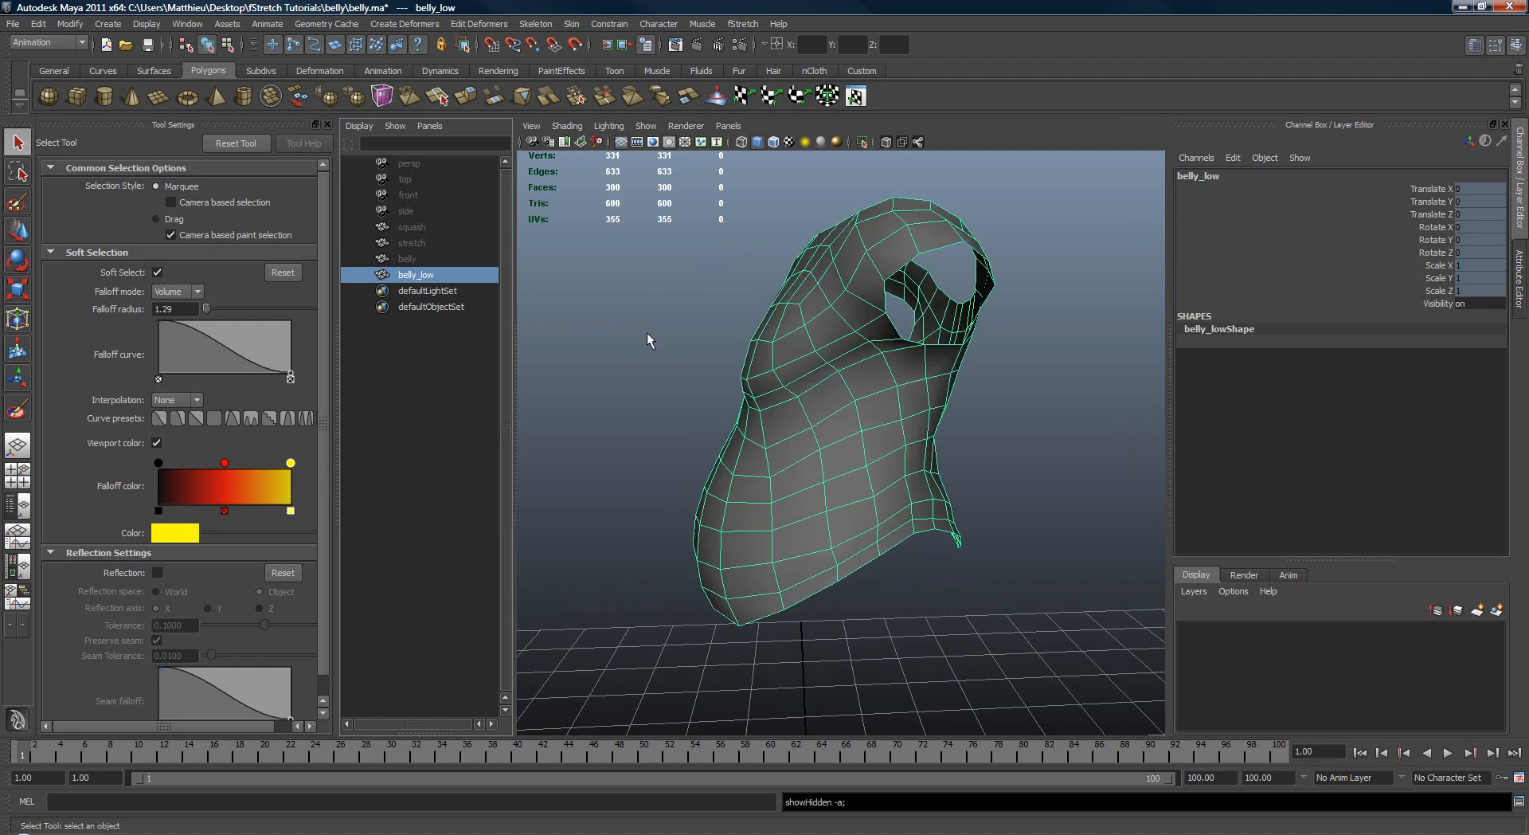
left_click_drag(647, 332, 744, 351, "alt")
left_click(642, 356)
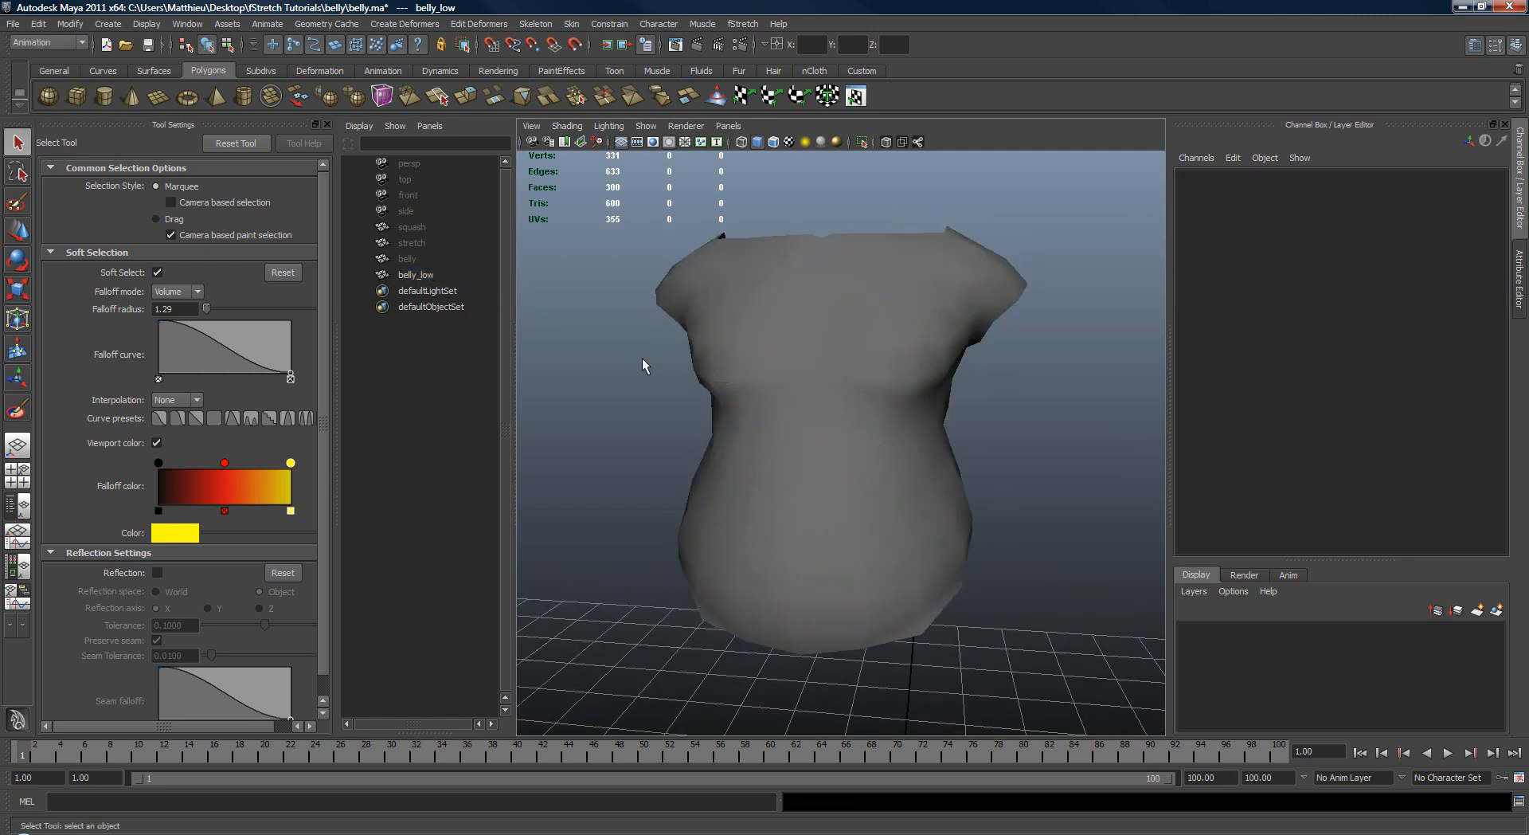
left_click_drag(642, 357, 821, 388, "alt")
left_click(820, 388)
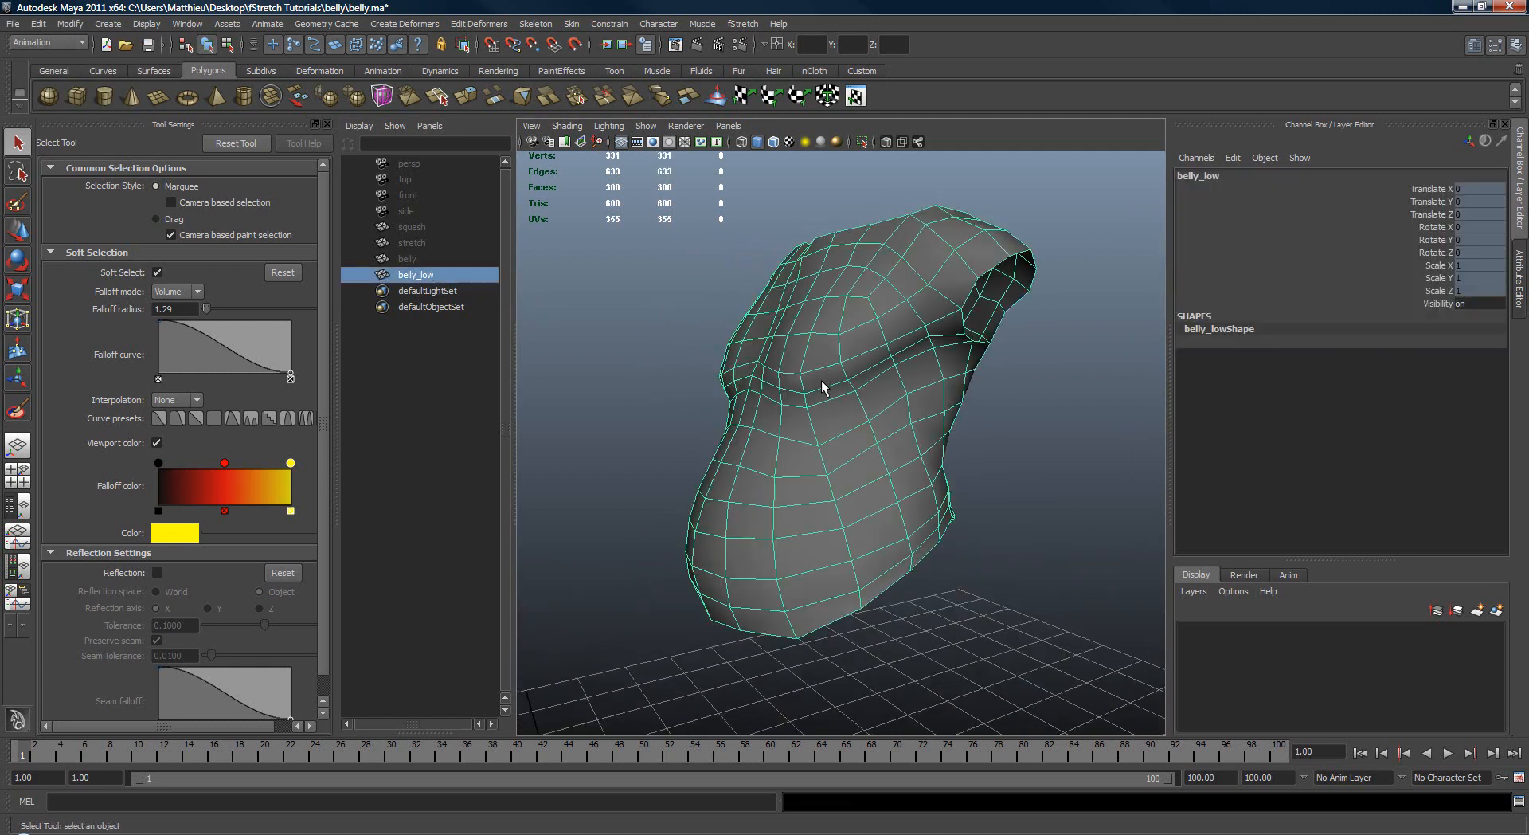
left_click_drag(674, 380, 762, 383, "alt")
Step: Create a four-joint spine chain with the Joint Tool in the wireframe side view, from below the torso up to the neck of belly_low
key("space")
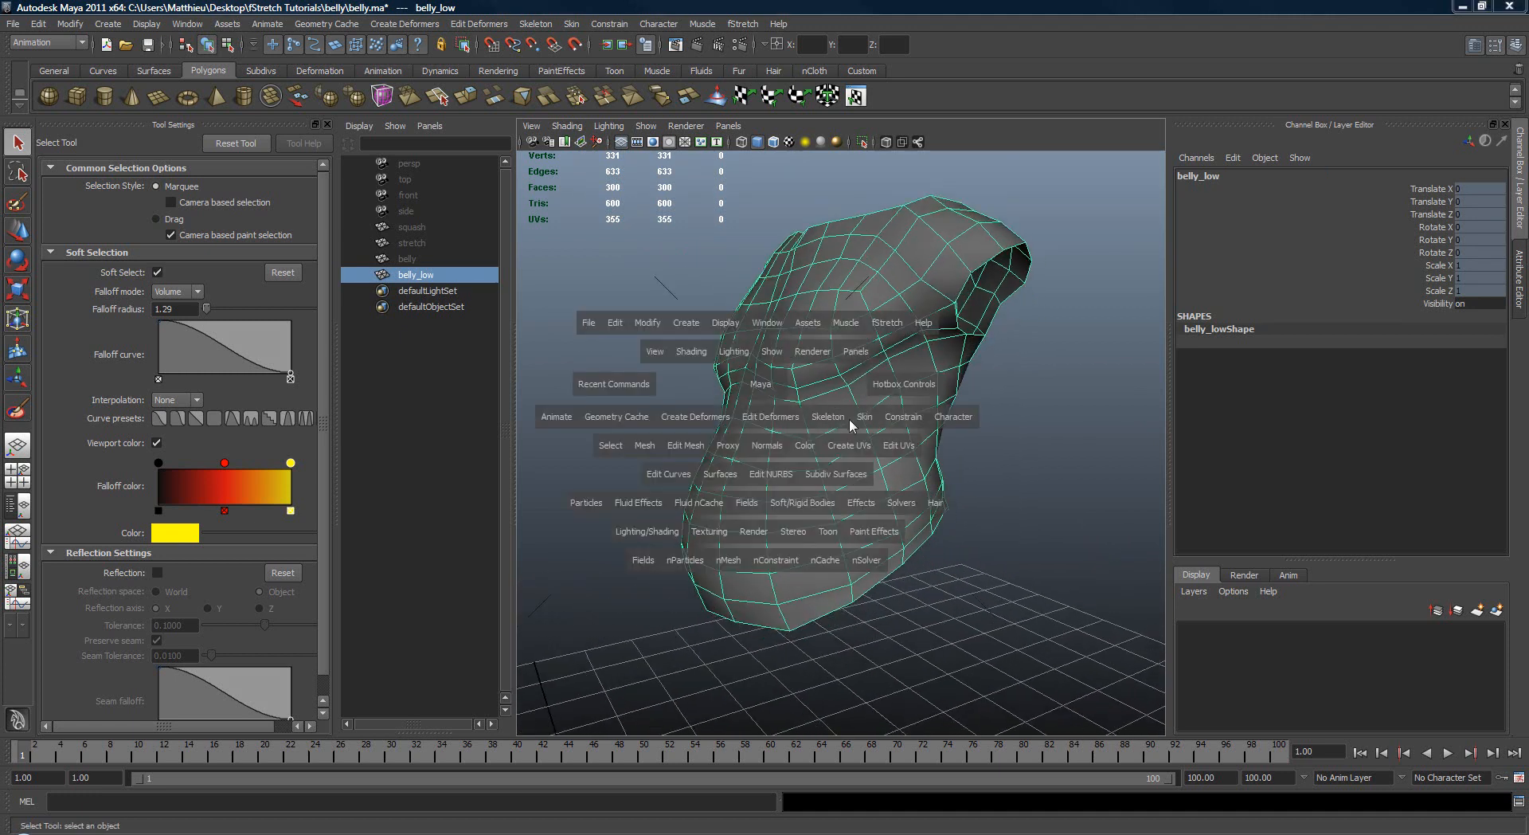
left_click_drag(848, 418, 932, 448)
key("space")
left_click_drag(870, 398, 902, 398)
key("4")
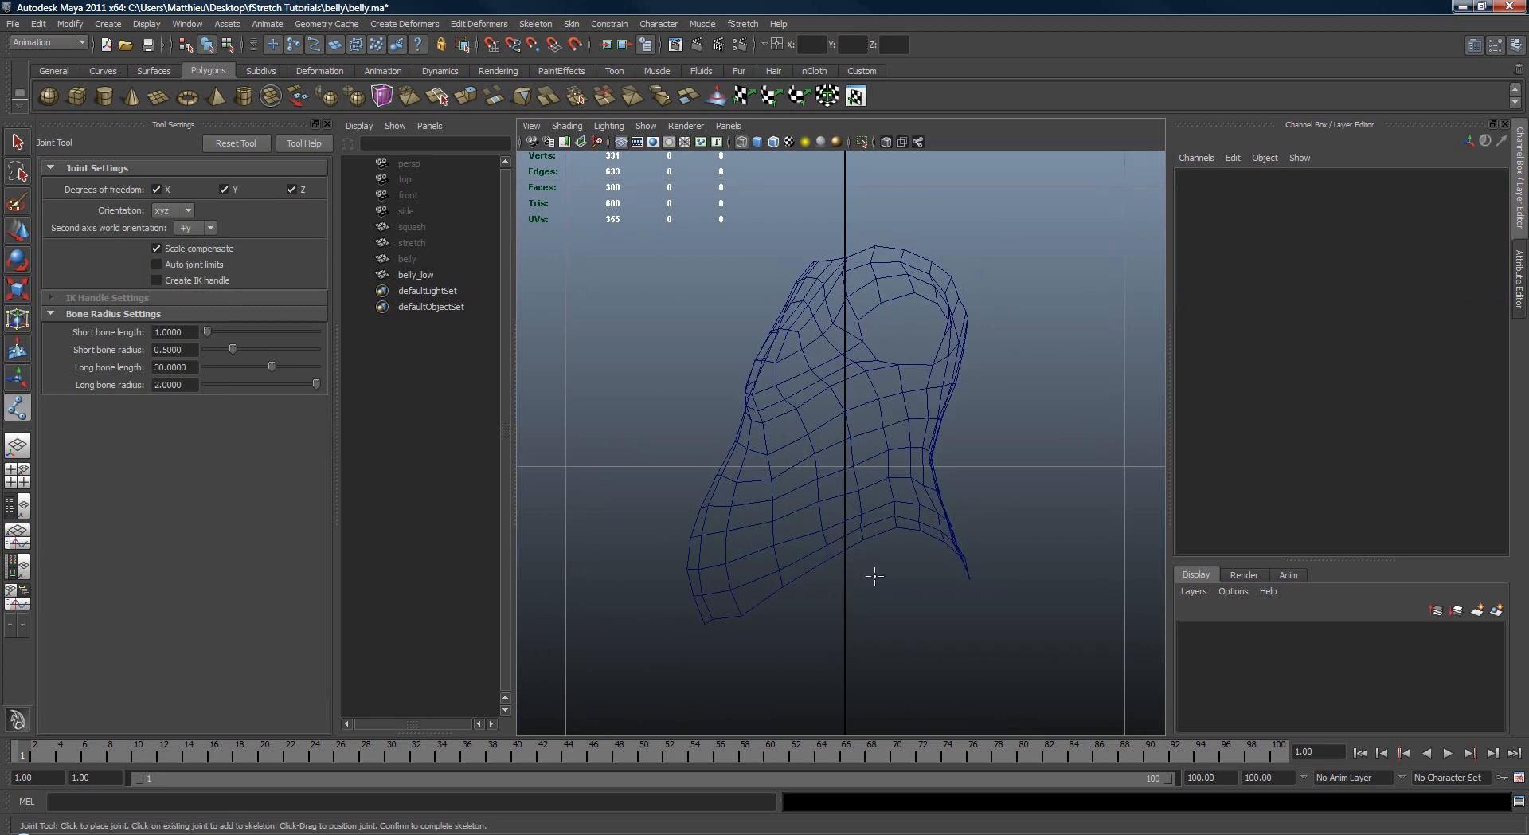
left_click(874, 576)
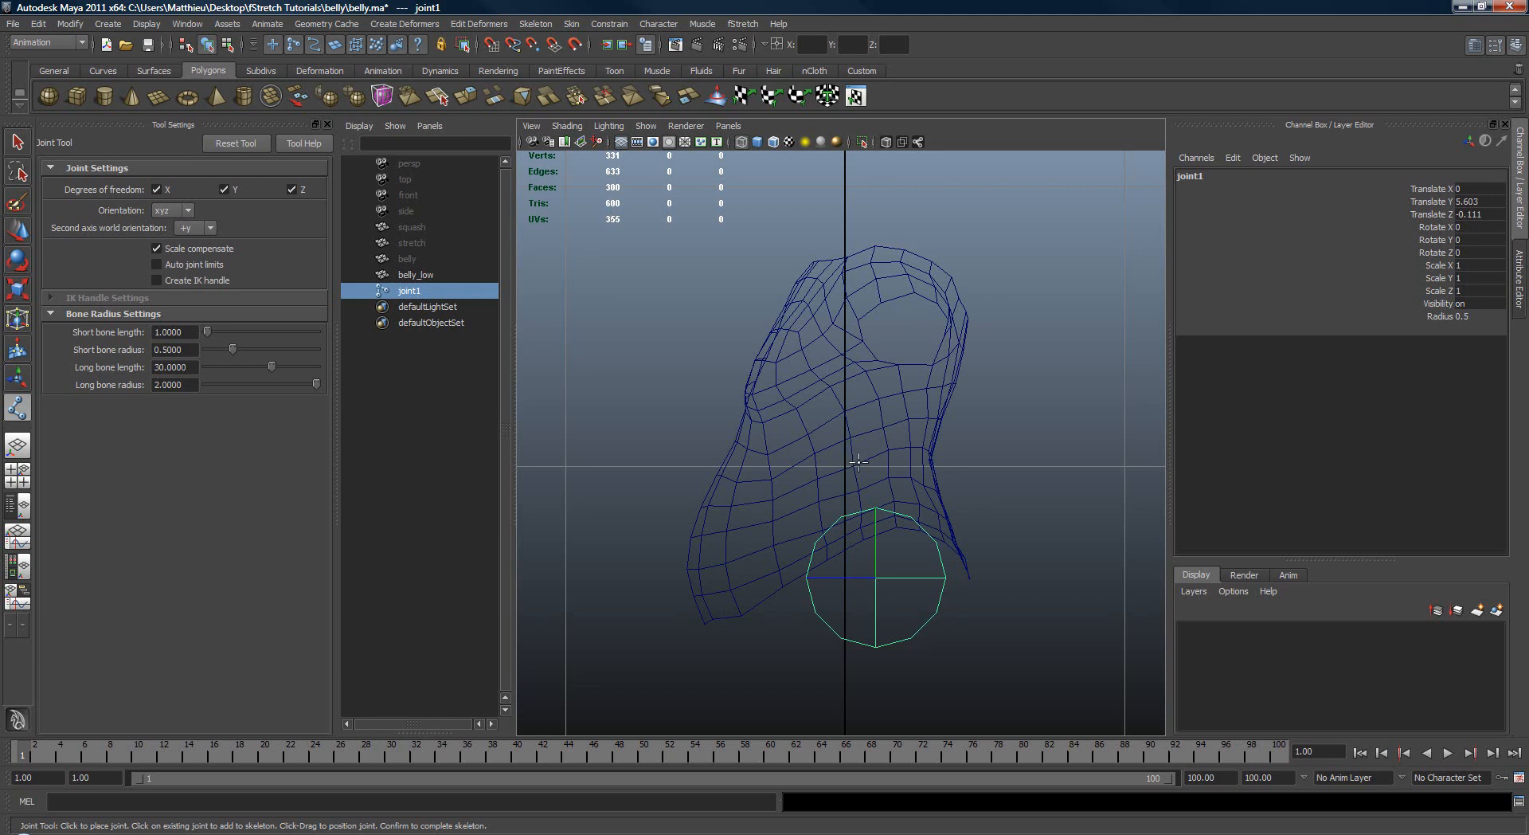
left_click(858, 470)
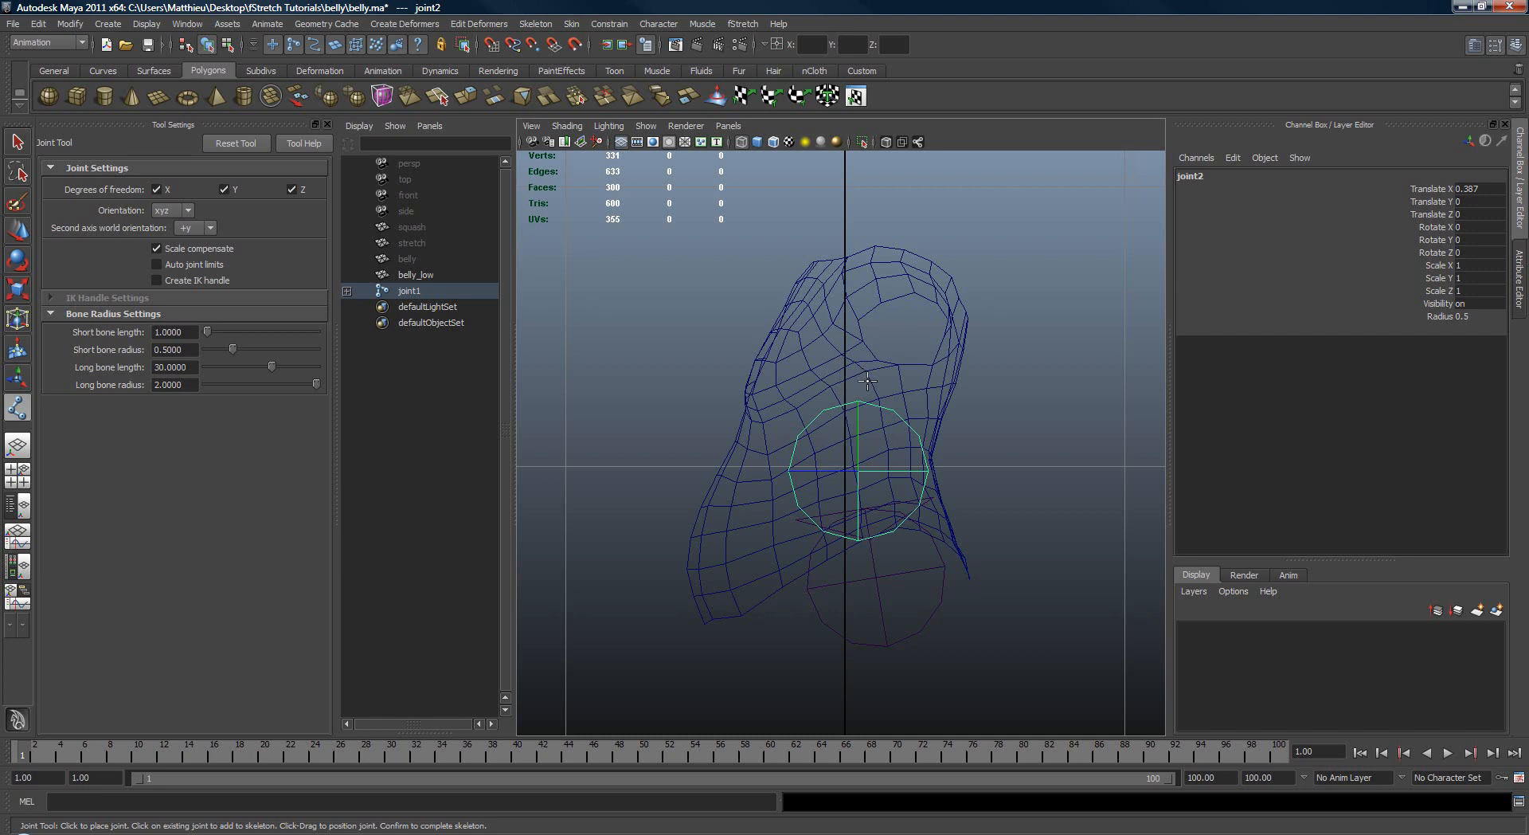
left_click(867, 381)
left_click(901, 250)
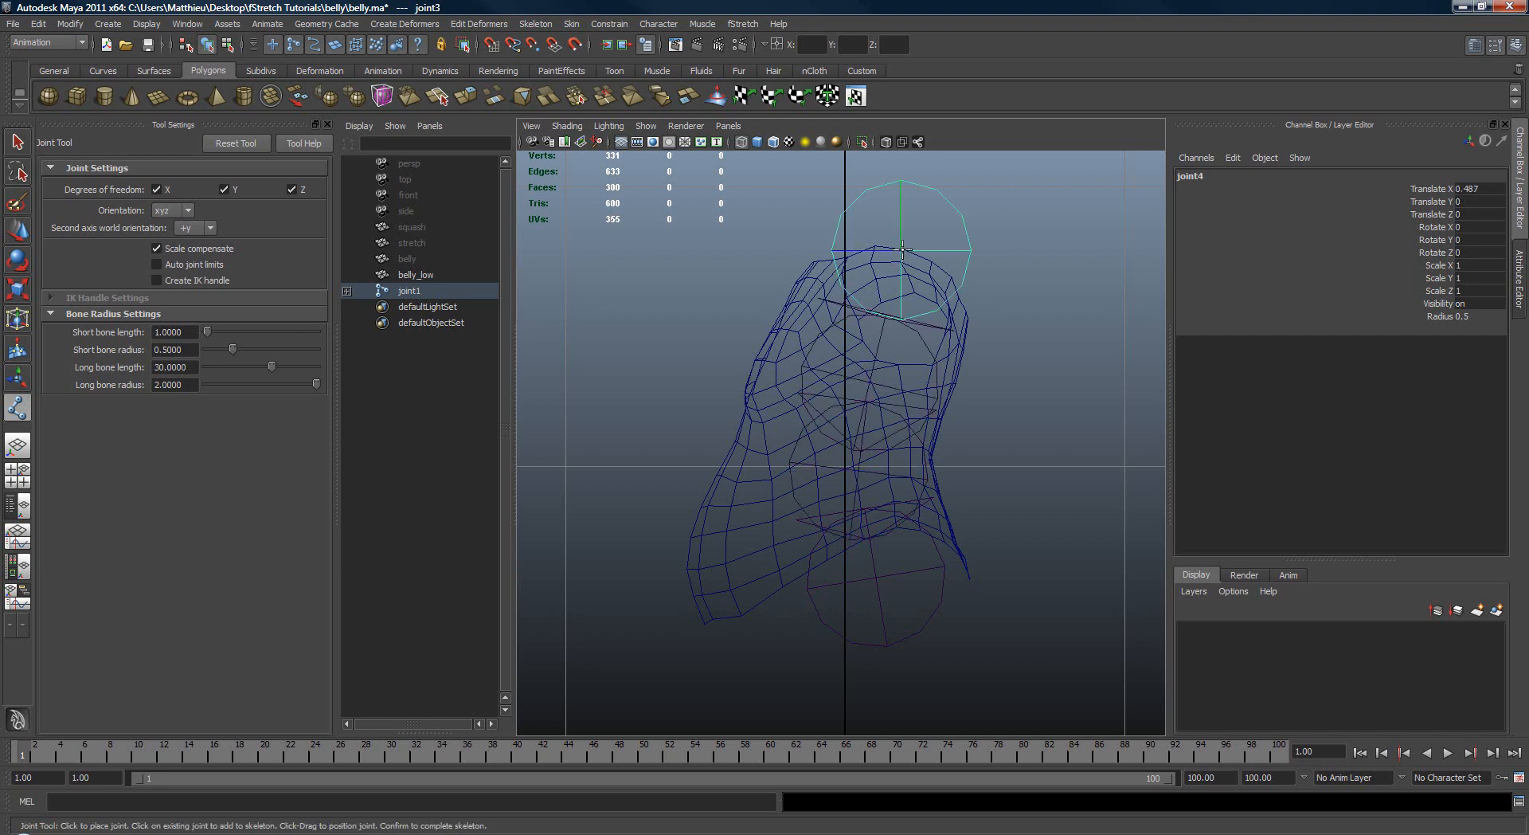
key("q")
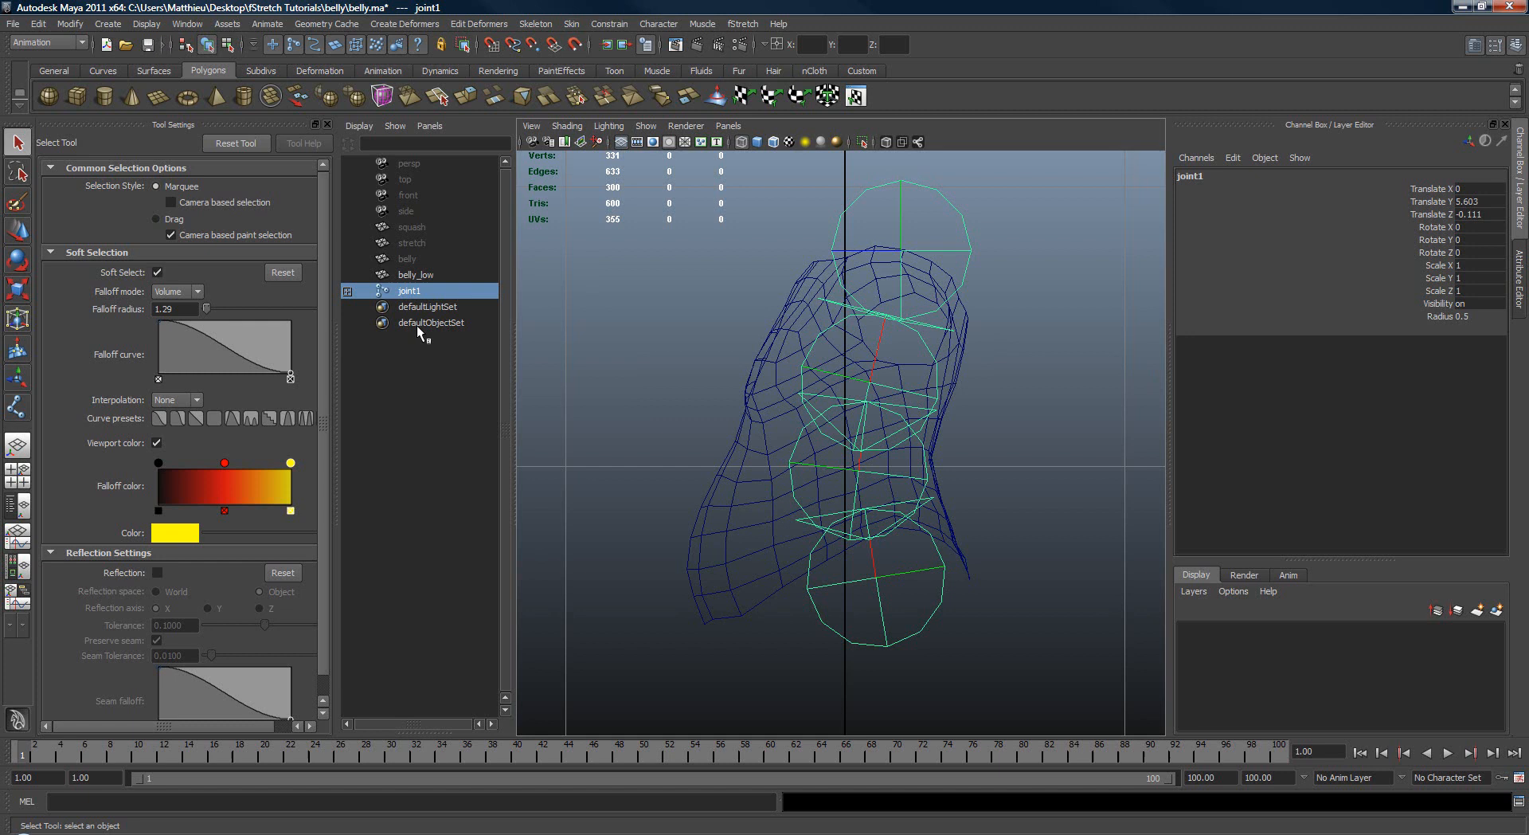
Step: Set the radius of all four spine joints to 0.1
left_click(347, 291, "shift")
left_click_drag(414, 290, 460, 338)
left_click(1433, 316)
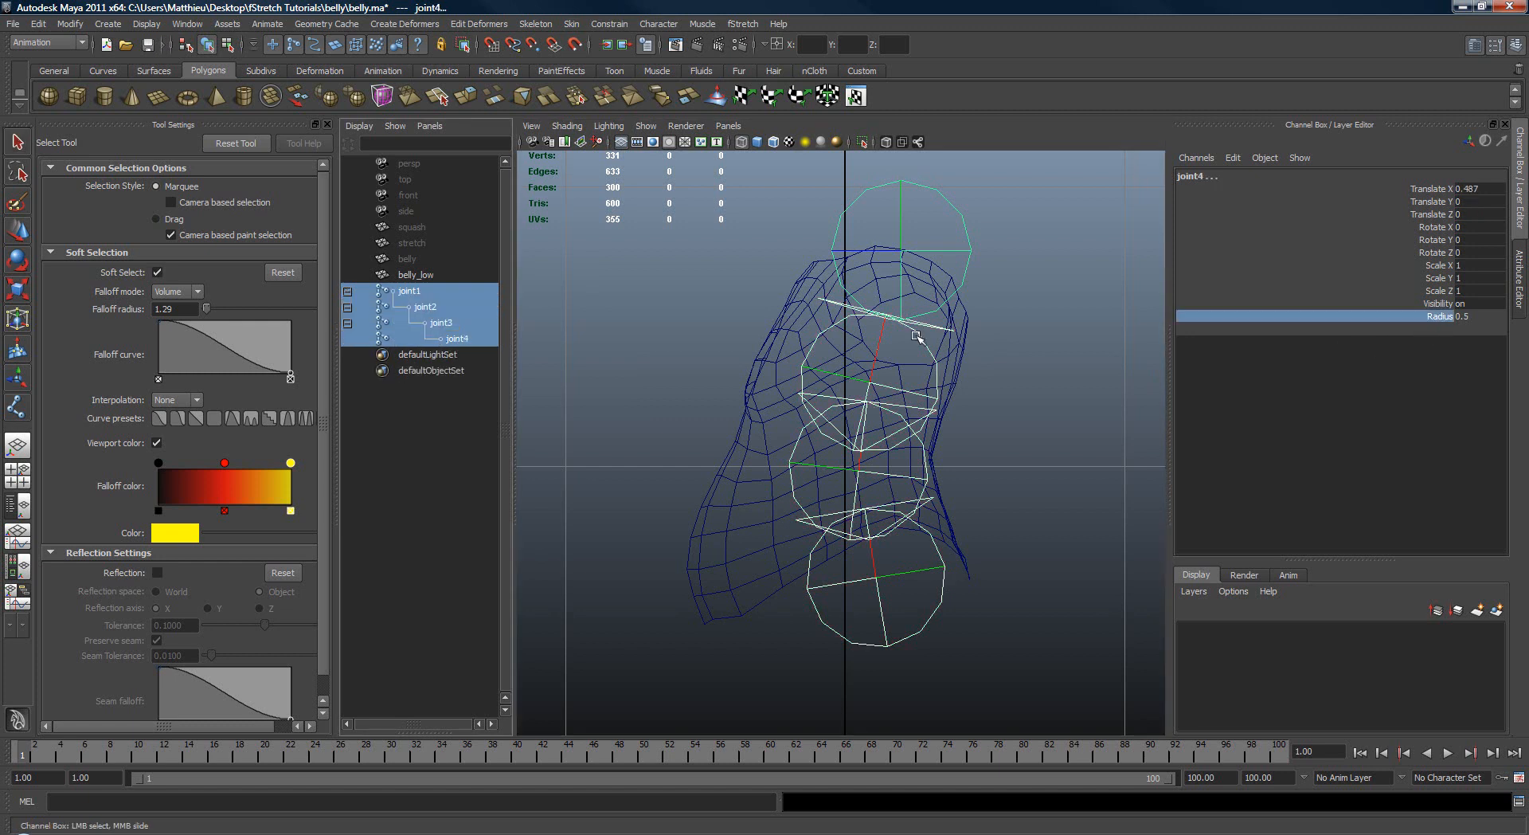
mouse_move(917, 337)
middle_mouse_down()
mouse_move(888, 335)
mouse_move(912, 335)
middle_mouse_up()
left_click(1026, 350)
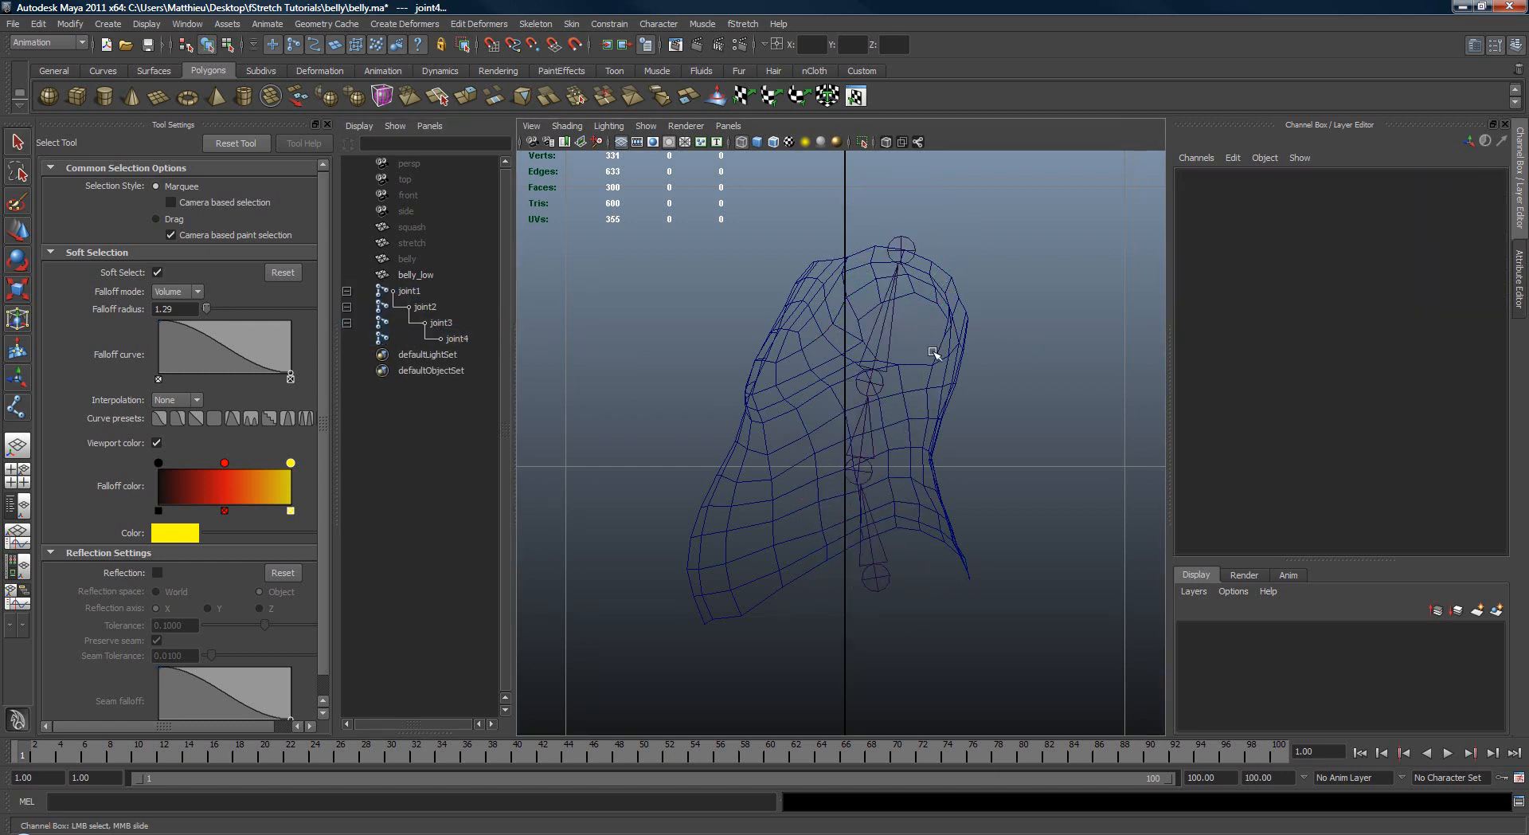
Step: Display the local rotation axes of the spine joints in the perspective view and select joint1's axis for rotation
left_click_drag(854, 332, 939, 358)
left_click_drag(837, 506, 867, 449)
key("F8")
key("space")
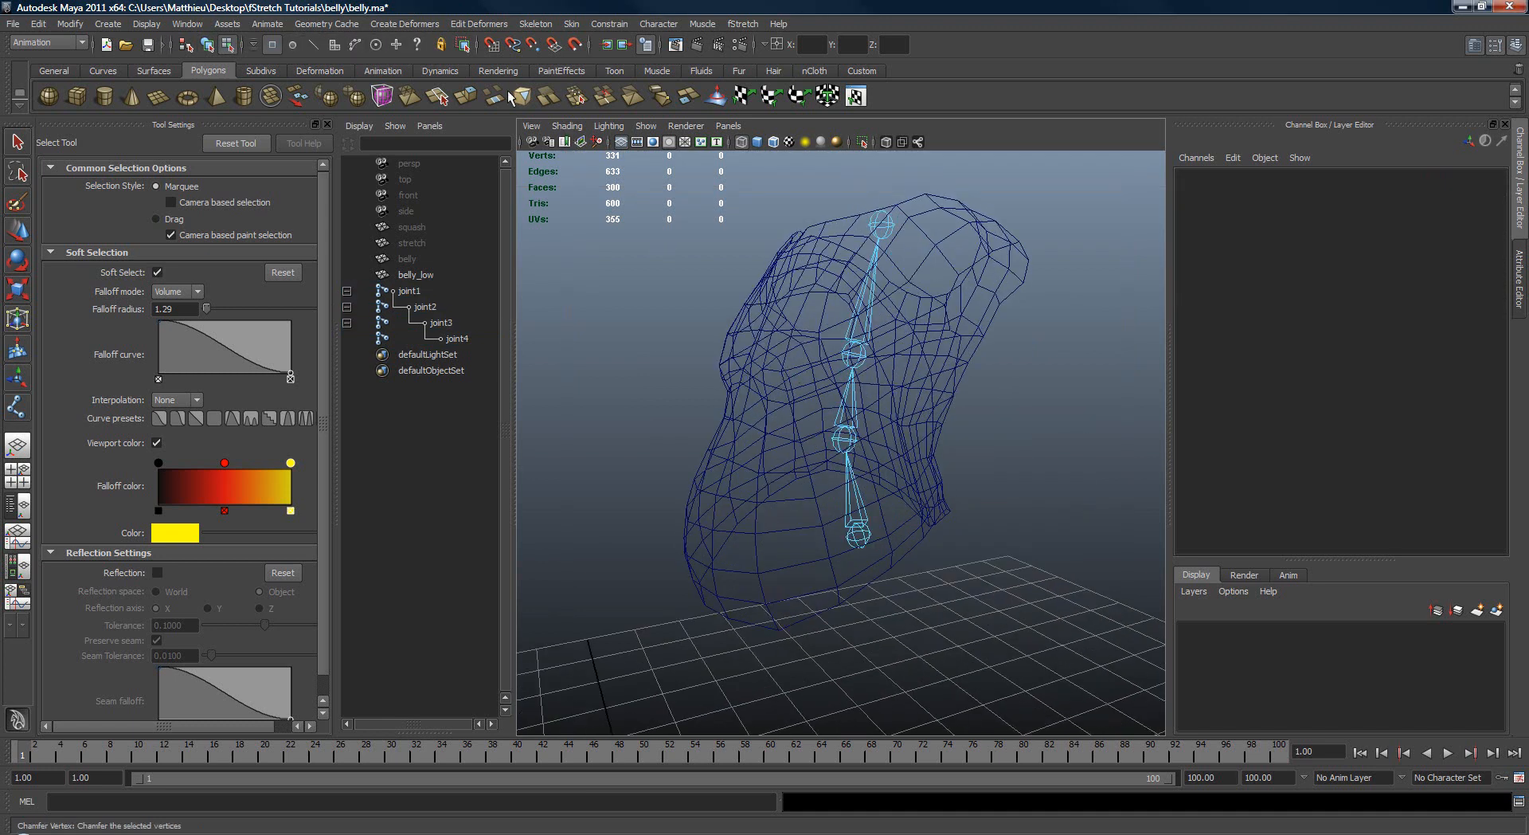
left_click(417, 46)
left_click_drag(825, 333, 985, 560, "alt")
left_click(863, 513)
key("e")
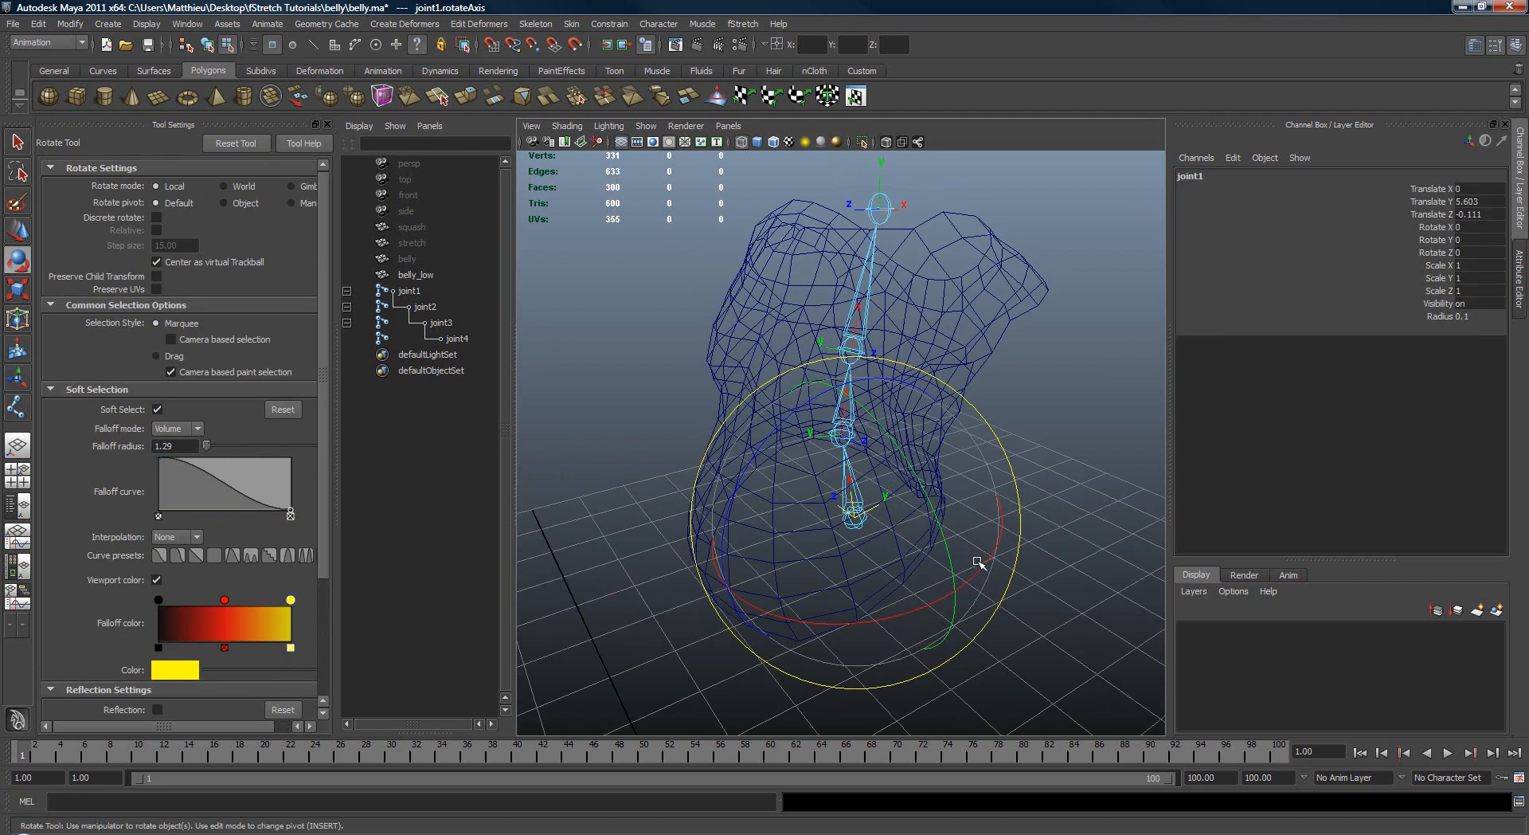
Step: Rotate joint1's local rotation axis about X in discrete 15-degree steps to match the orientation of the other joints
key("j")
mouse_move(1004, 538)
left_mouse_down()
mouse_move(876, 557)
mouse_move(643, 554)
mouse_move(494, 690)
mouse_move(329, 749)
left_mouse_up()
left_click_drag(730, 631, 888, 604, "alt")
key("j")
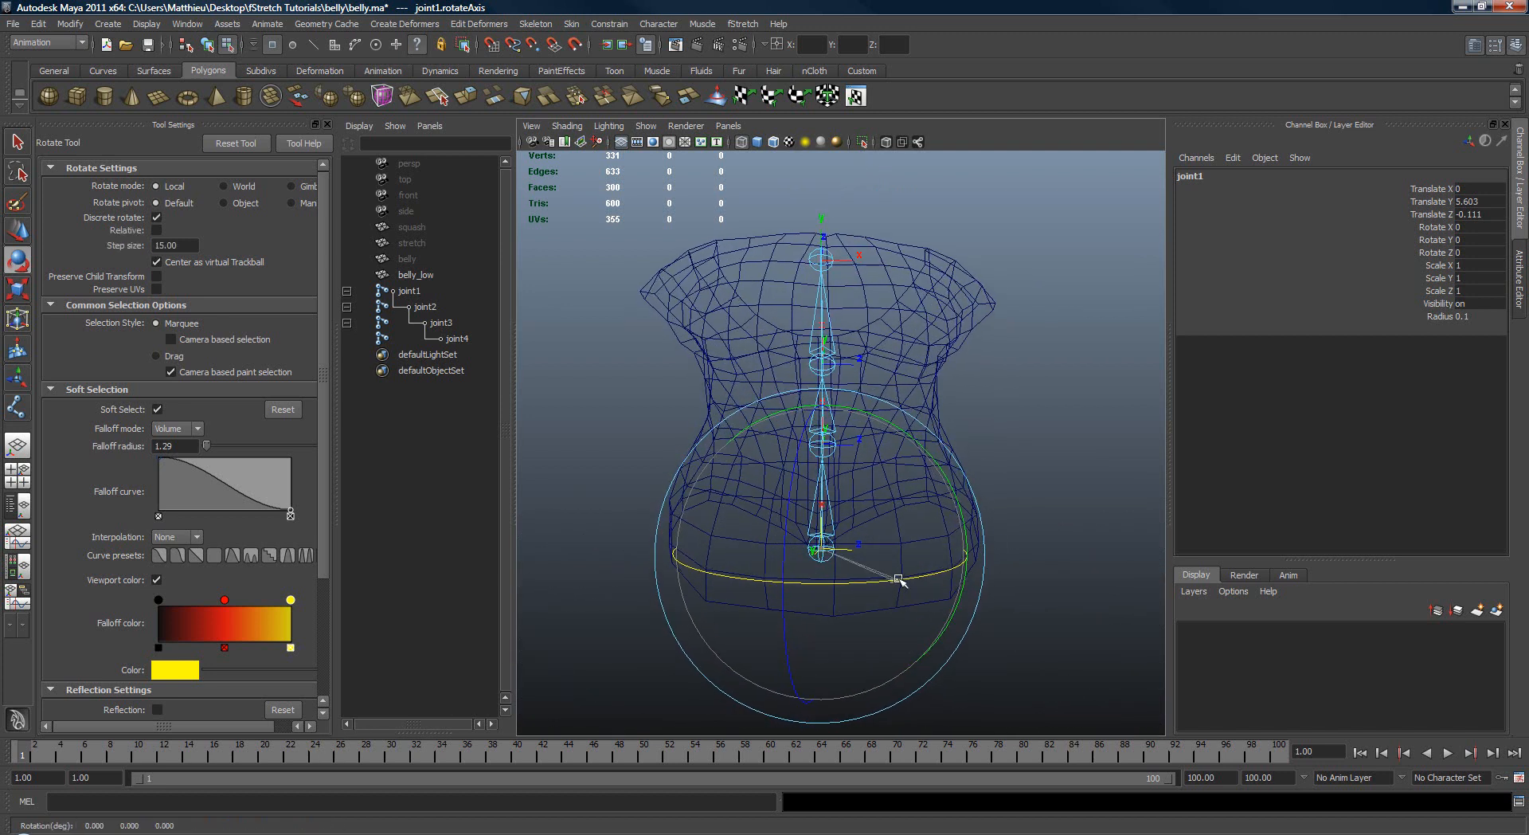
key("q")
left_click_drag(956, 498, 921, 569, "alt")
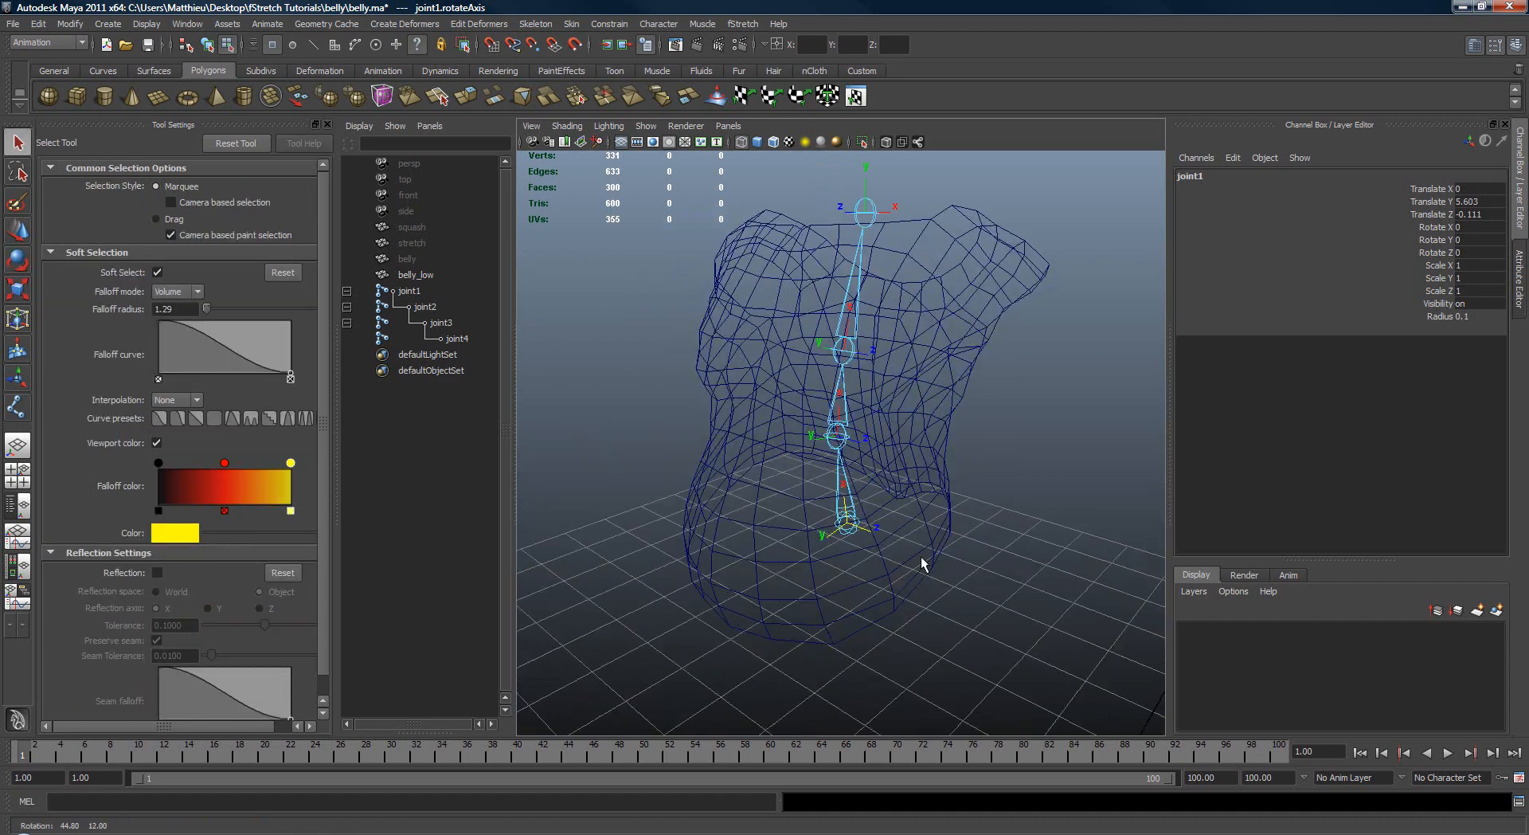
Step: Return to object selection mode with nothing selected and save the scene
left_click(1058, 536)
left_click_drag(1059, 535, 1014, 480, "alt")
key("z")
left_click(1009, 478)
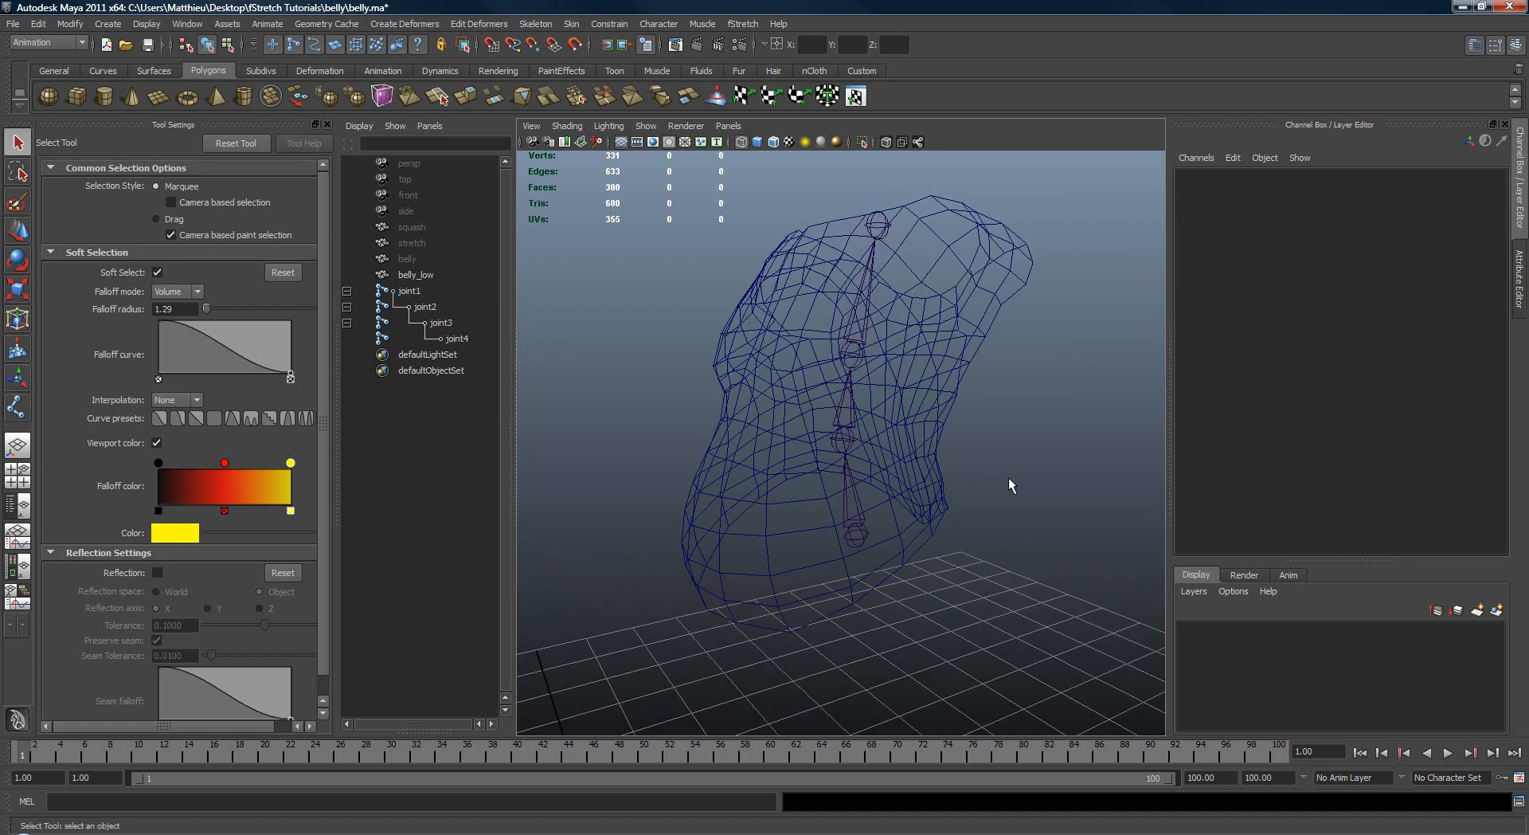
left_click_drag(791, 430, 817, 427, "alt")
key("ctrl+s")
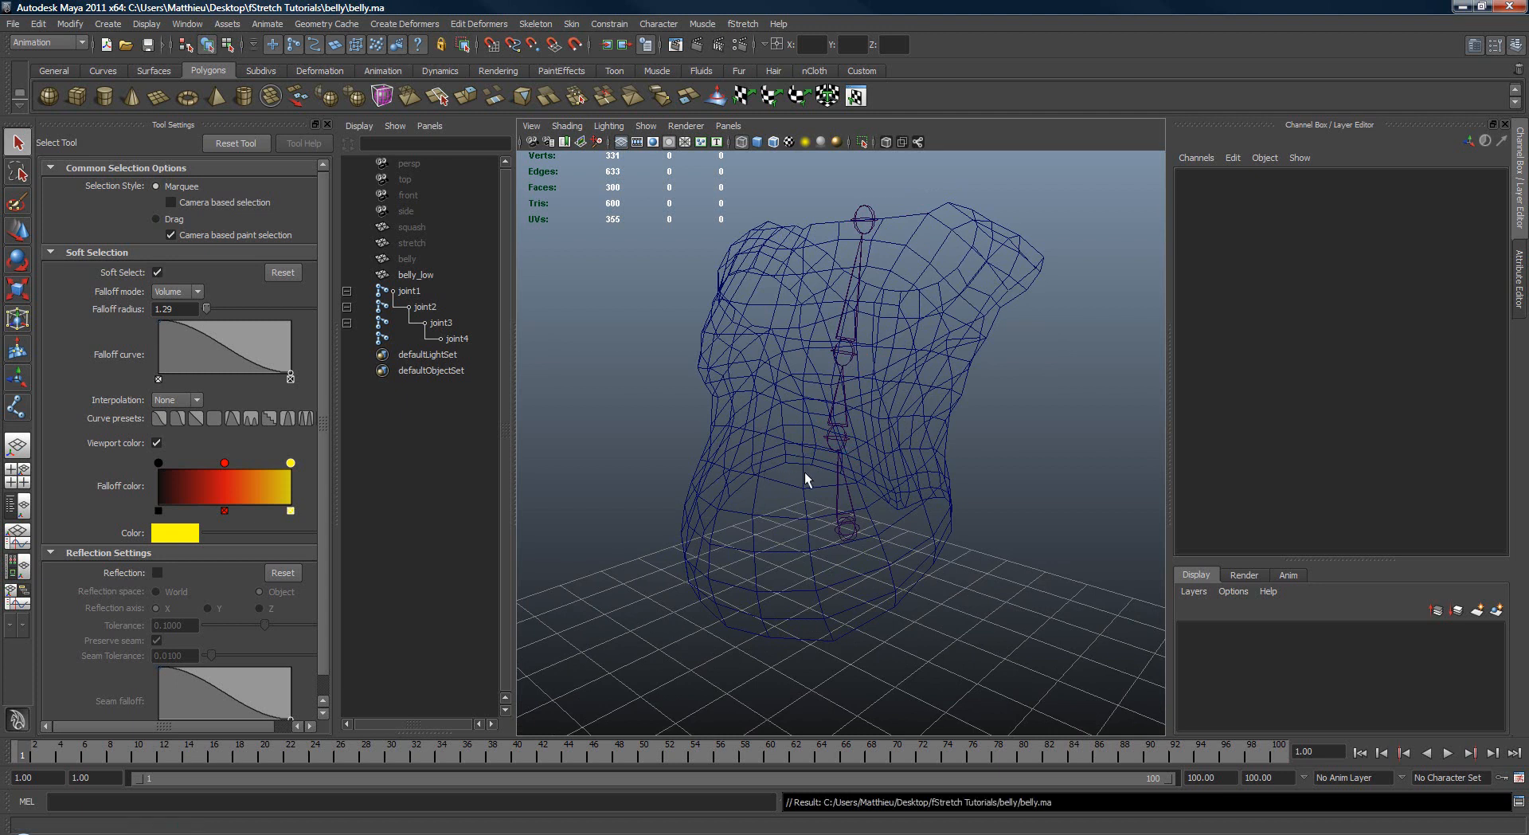
Step: Select joint1, joint2 and joint3 together with the belly_low mesh and open the Smooth Bind options
left_click_drag(804, 471, 835, 500, "alt")
left_click(814, 451)
left_click_drag(814, 451, 878, 475, "alt")
left_click_drag(810, 321, 889, 395, "shift")
left_click_drag(906, 410, 962, 383, "alt")
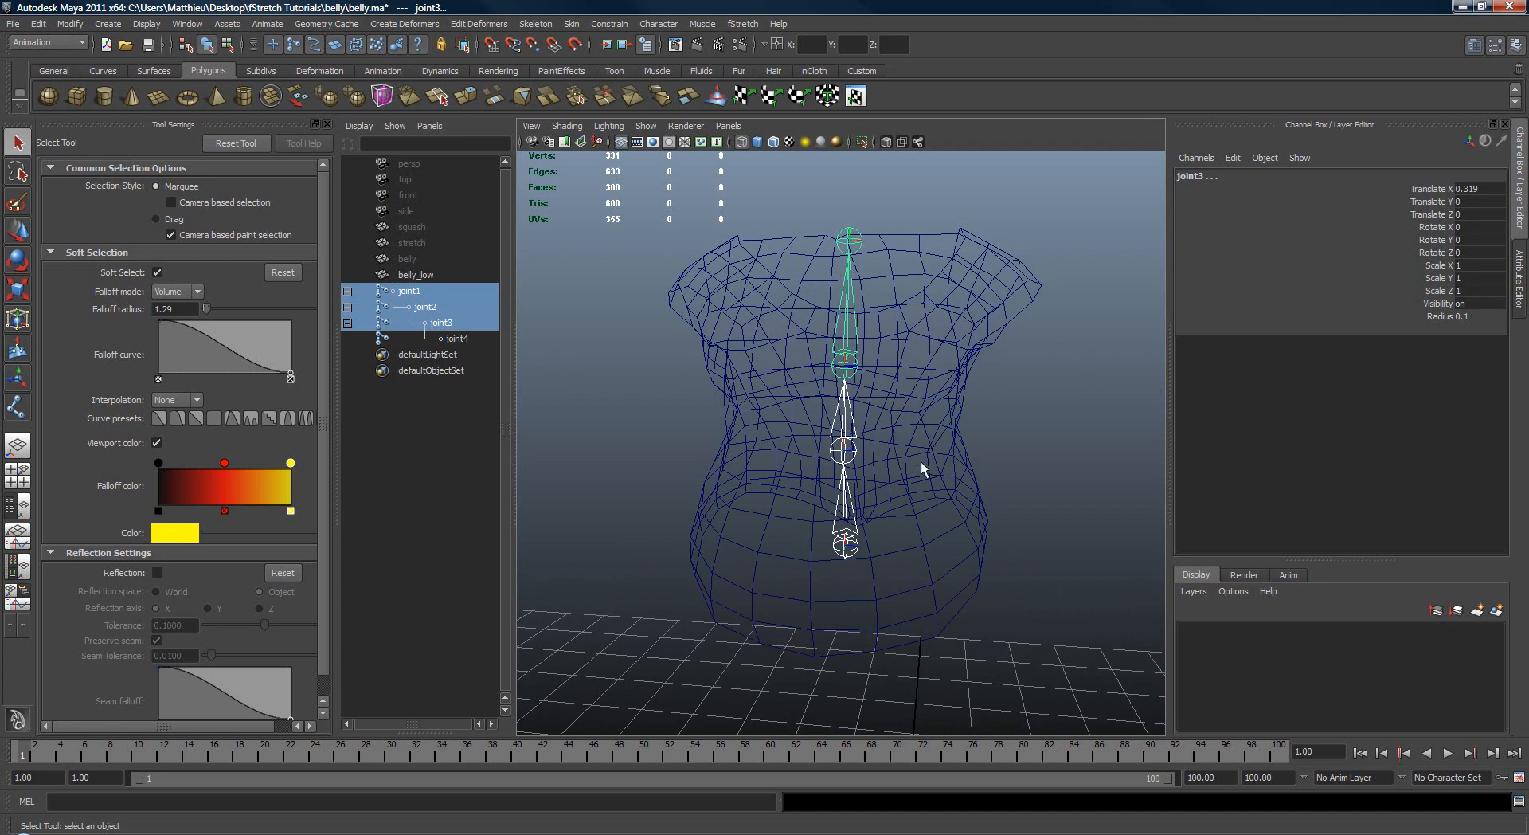
left_click_drag(935, 418, 988, 385, "shift")
key("5")
key("w")
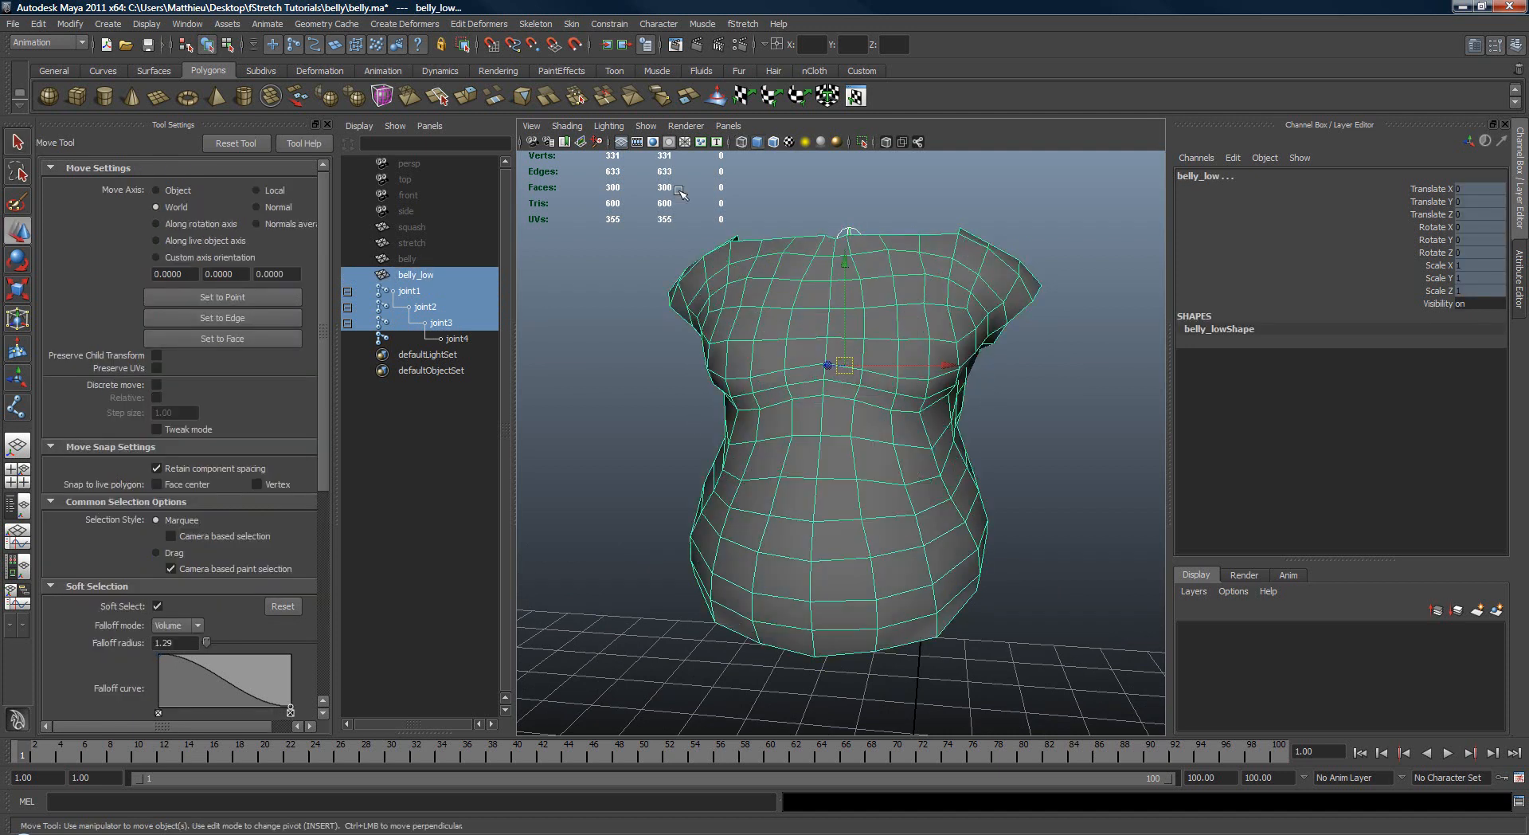
left_click(571, 23)
mouse_move(618, 48)
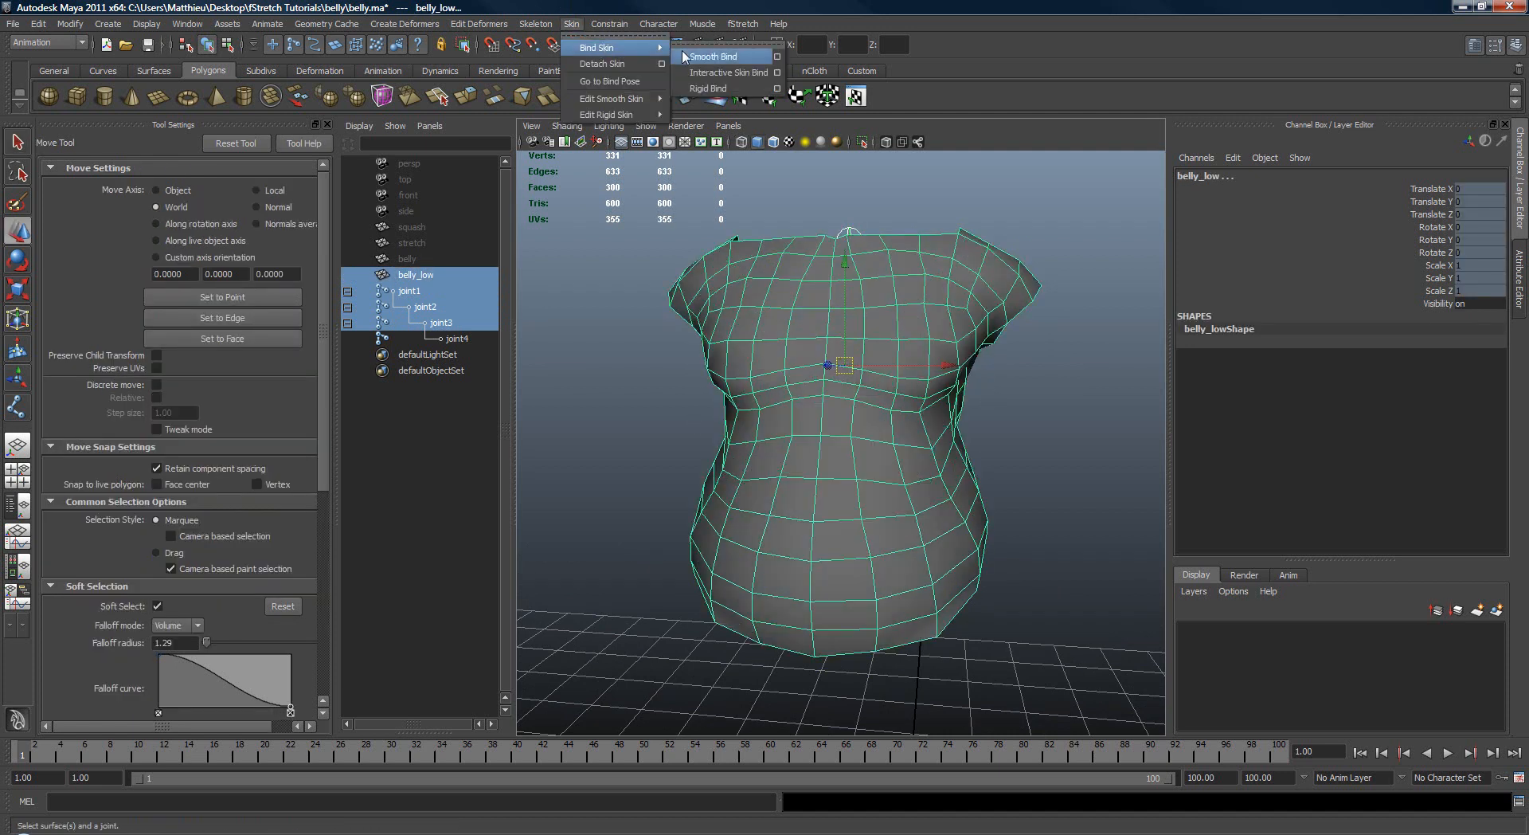
left_click(778, 57)
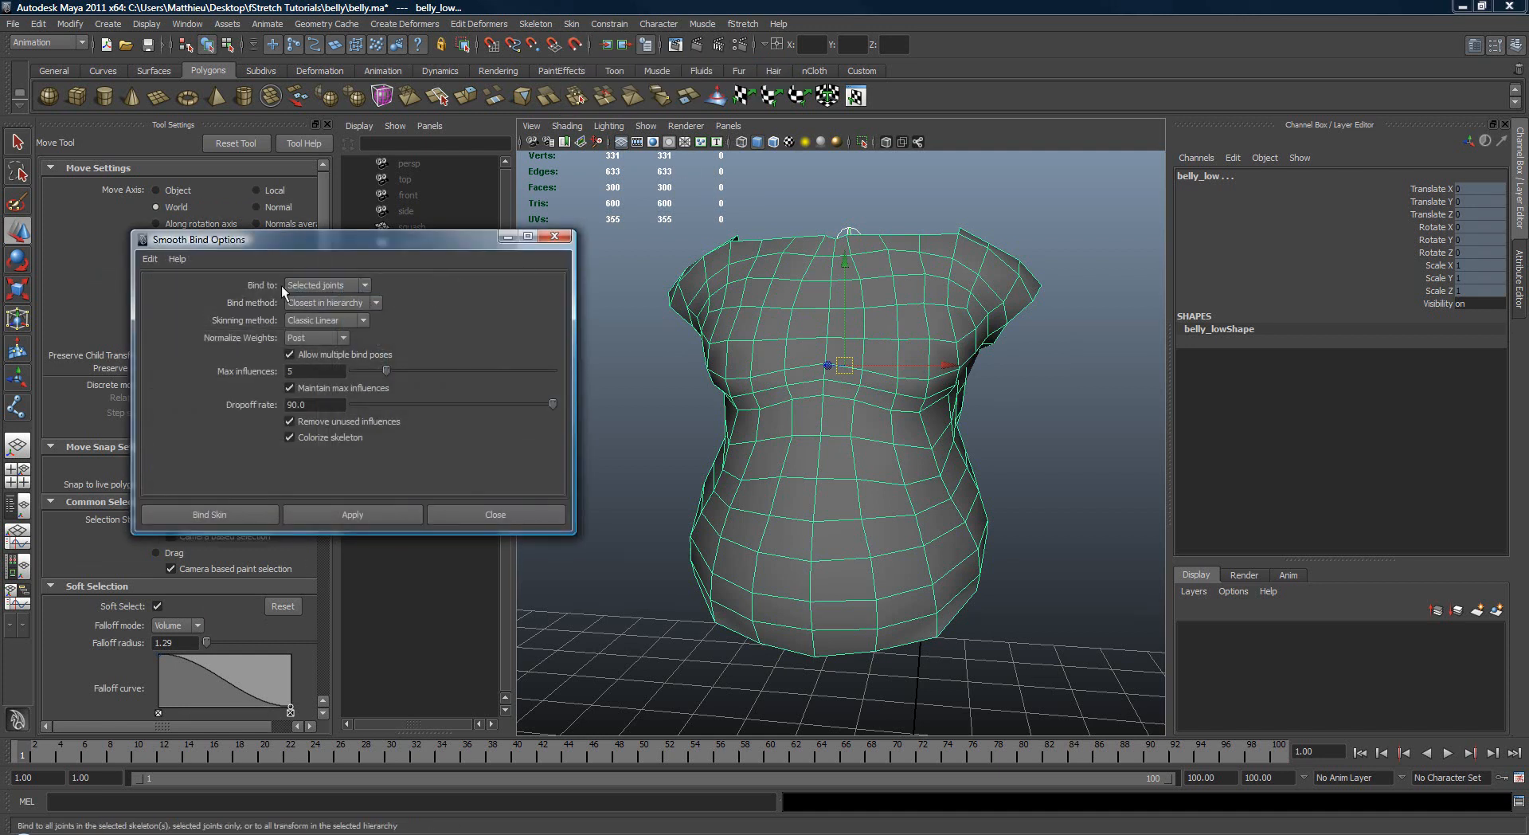
Step: Smooth bind belly_low with reset options, binding to selected joints with a dropoff rate of 90
left_click(148, 259)
left_click(171, 289)
left_click(323, 285)
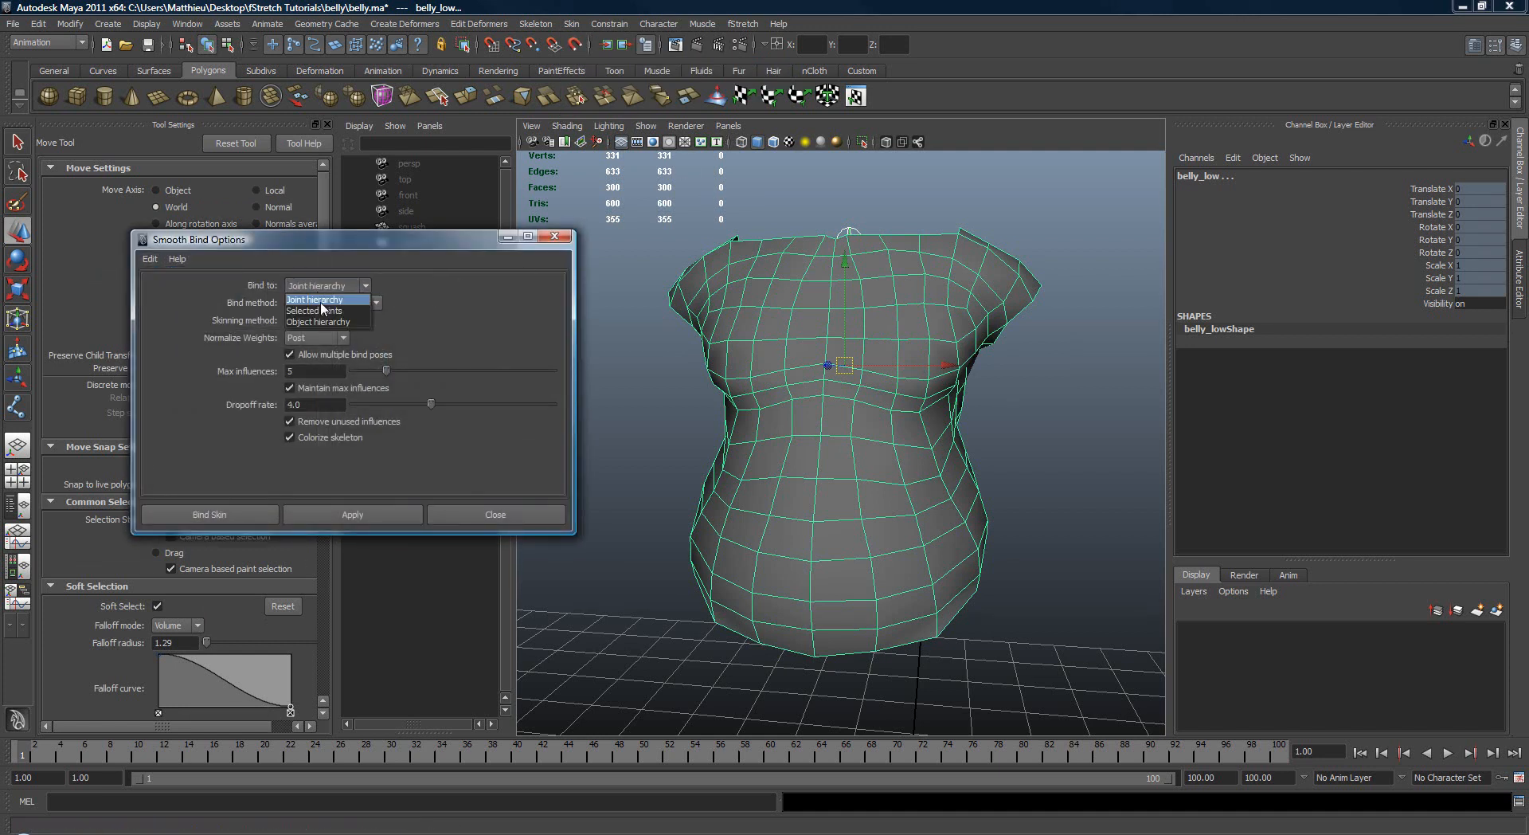
left_click(322, 311)
left_click(283, 404)
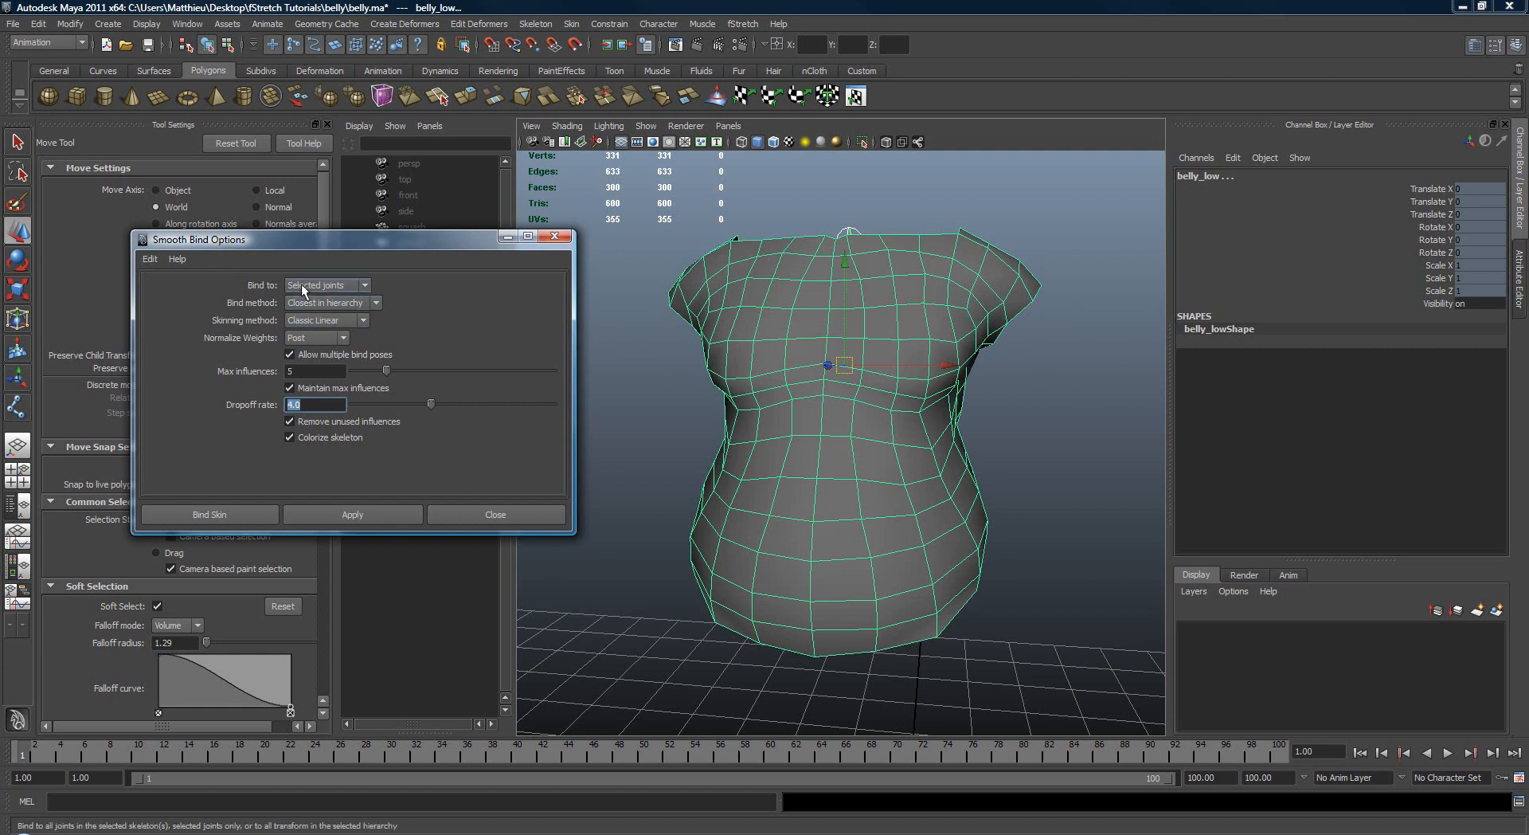
type("9")
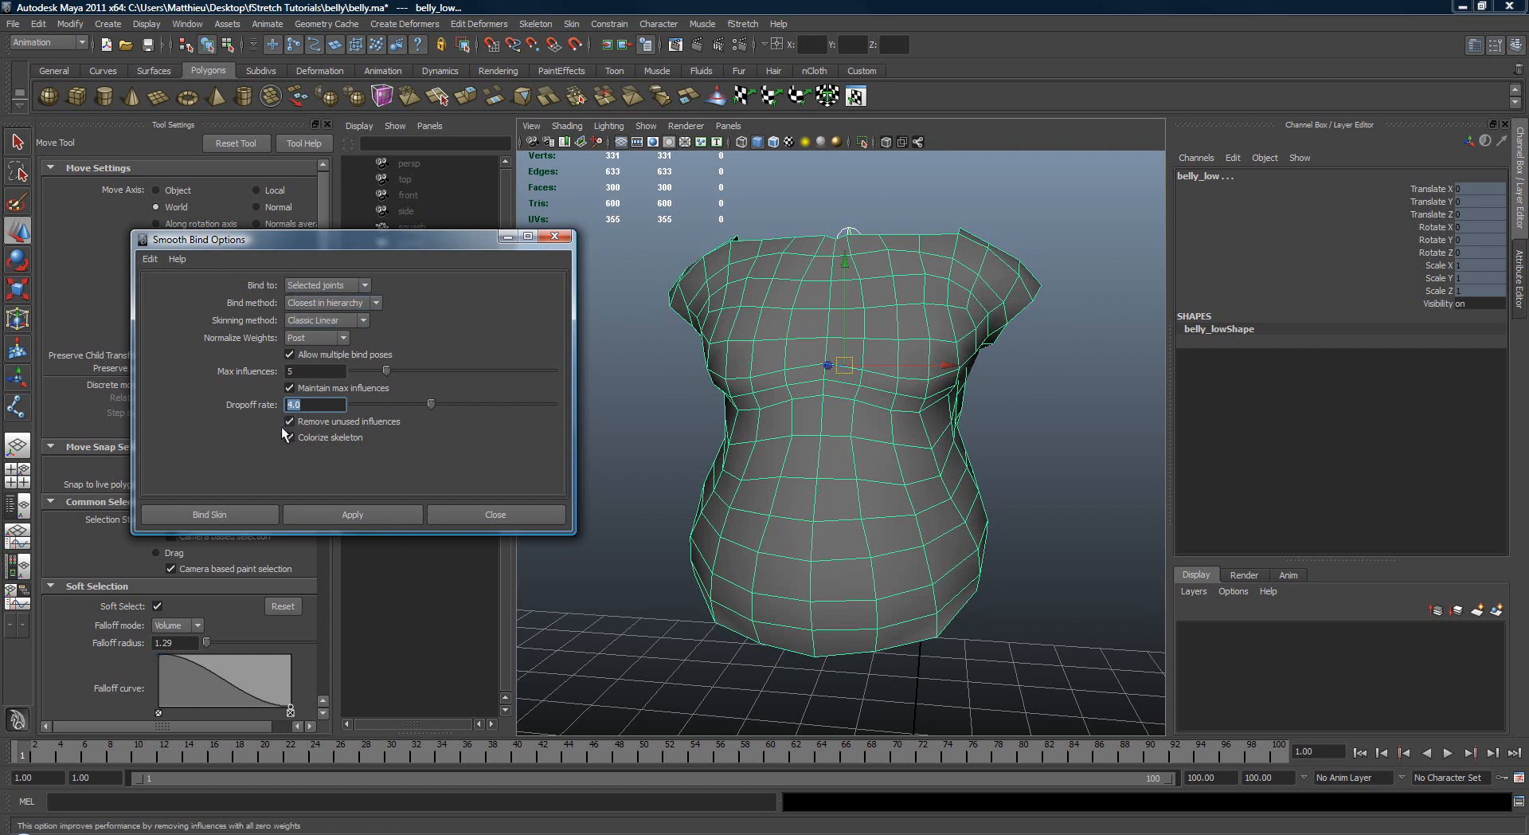
type("0")
key("Return")
left_click(368, 512)
left_click(494, 514)
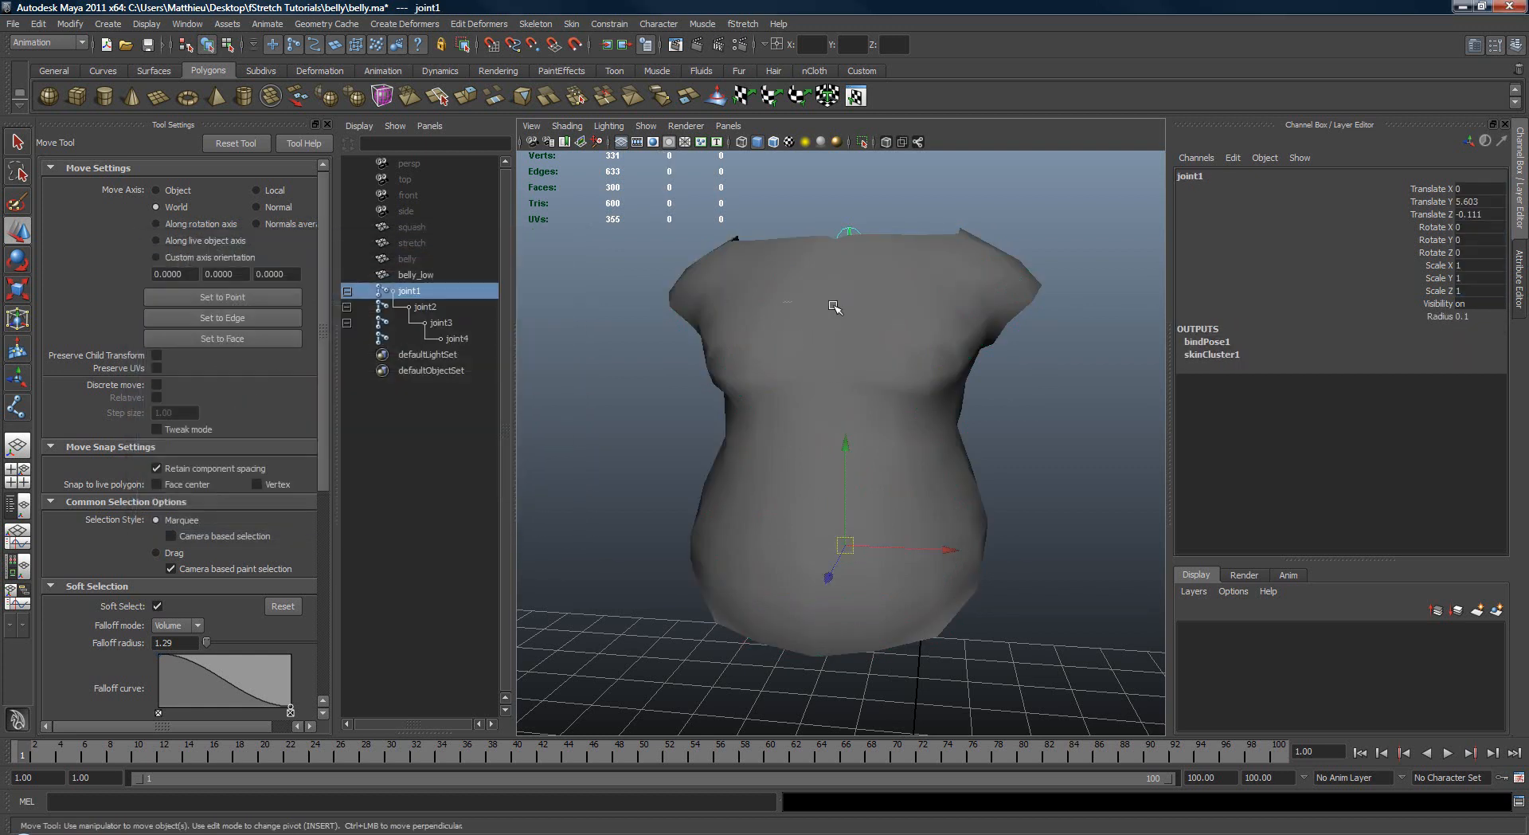
Step: Test the skin deformation by rotating joint3 and undo the rotation
key("Down")
key("Down")
key("e")
left_click_drag(906, 405, 825, 381)
key("ctrl+z")
key("q")
Step: Test the skin deformation by rotating joint2 in shaded view and undo the rotation
key("Up")
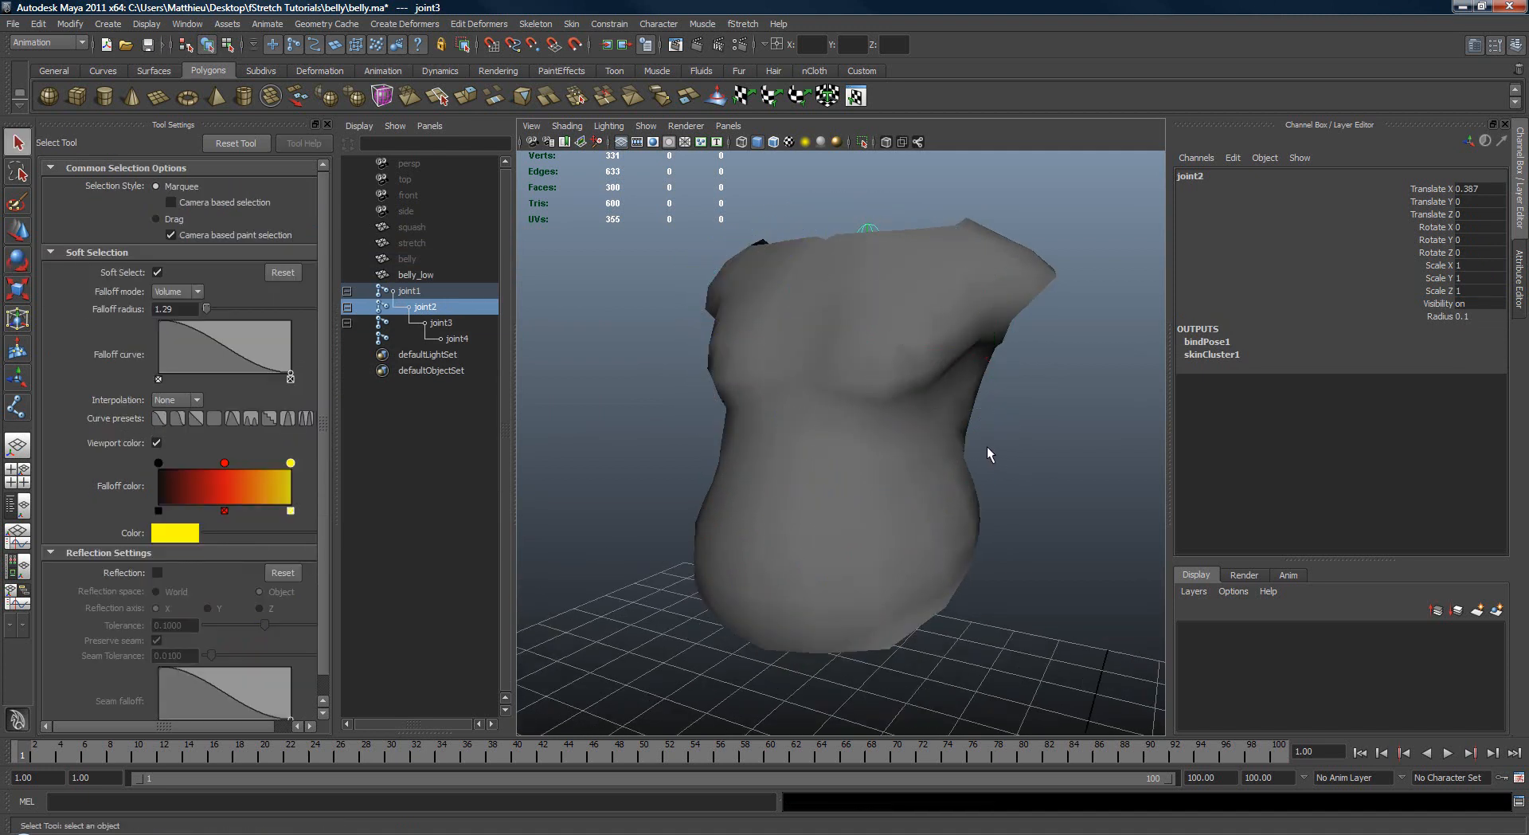
key("4")
key("e")
mouse_move(873, 468)
left_mouse_down()
mouse_move(894, 382)
mouse_move(847, 475)
mouse_move(894, 340)
left_mouse_up()
key("ctrl+z")
key("5")
left_click(756, 143)
key("ctrl+z")
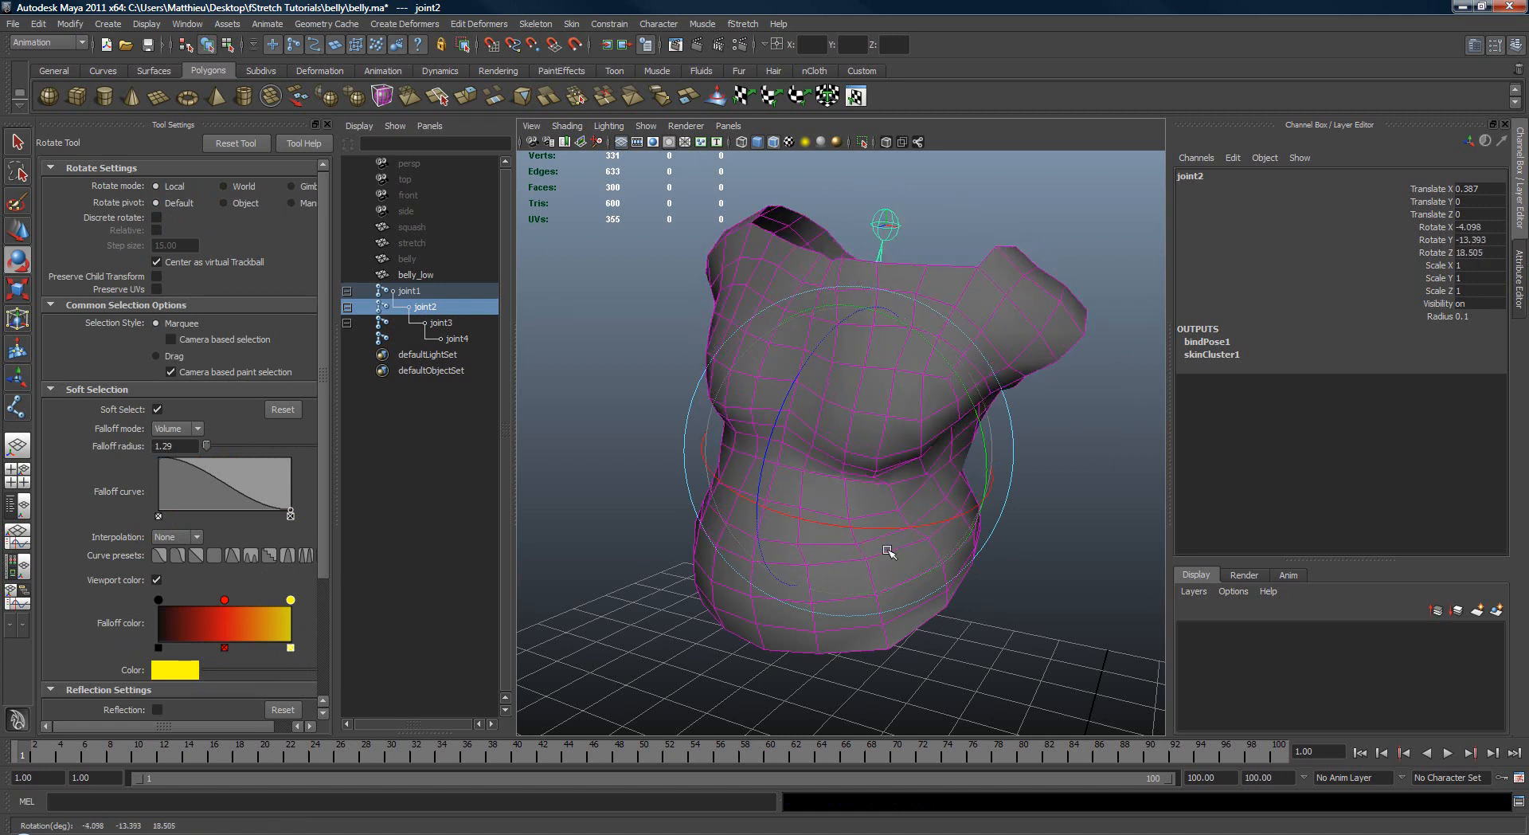
key("q")
Step: Activate the Paint Skin Weights Tool on the belly_low mesh and reduce the brush radius to about 0.26
left_click(950, 278)
left_click(572, 24)
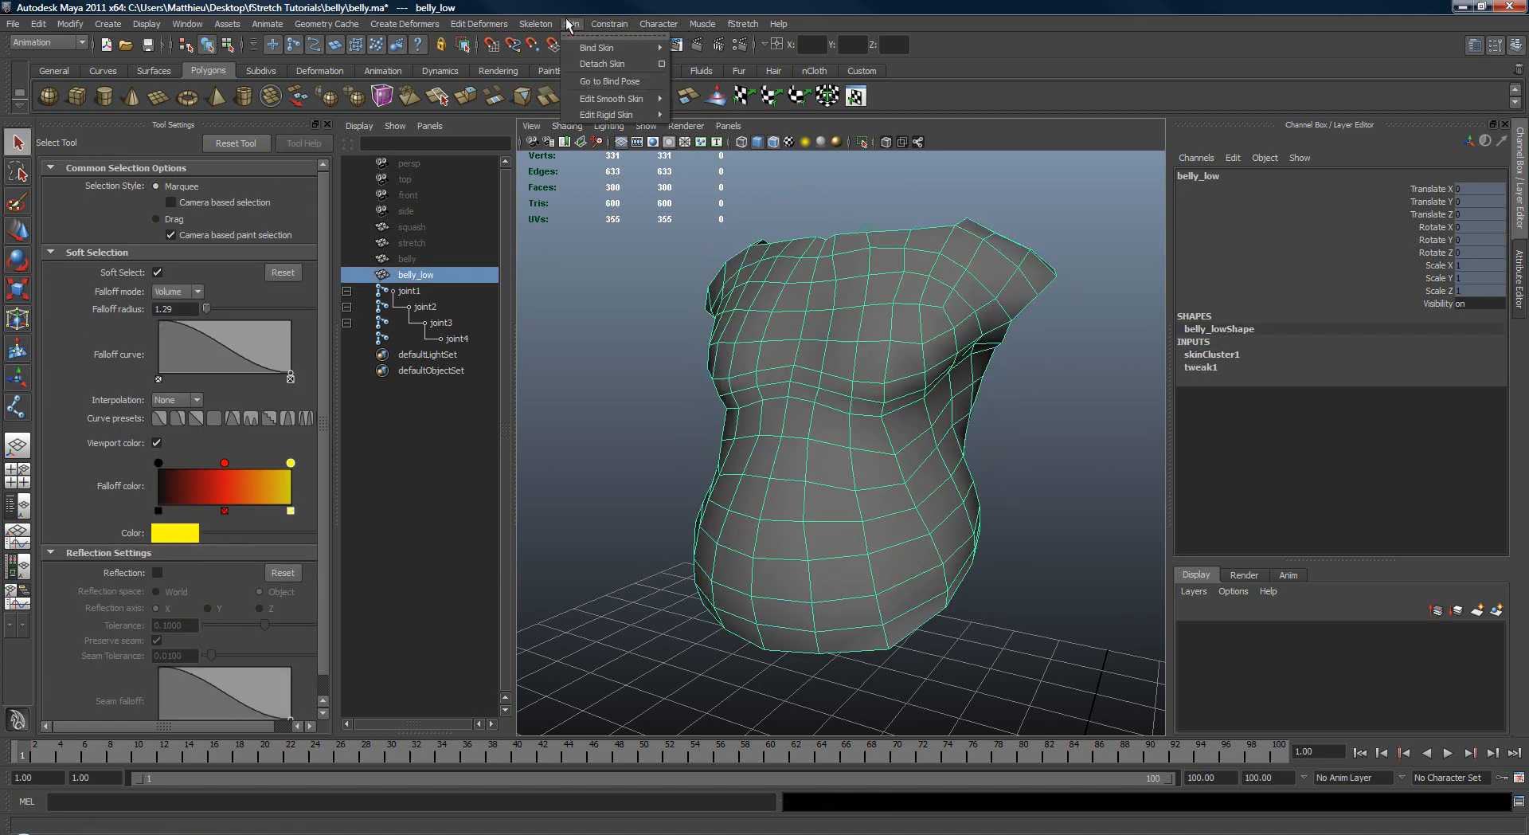
mouse_move(612, 98)
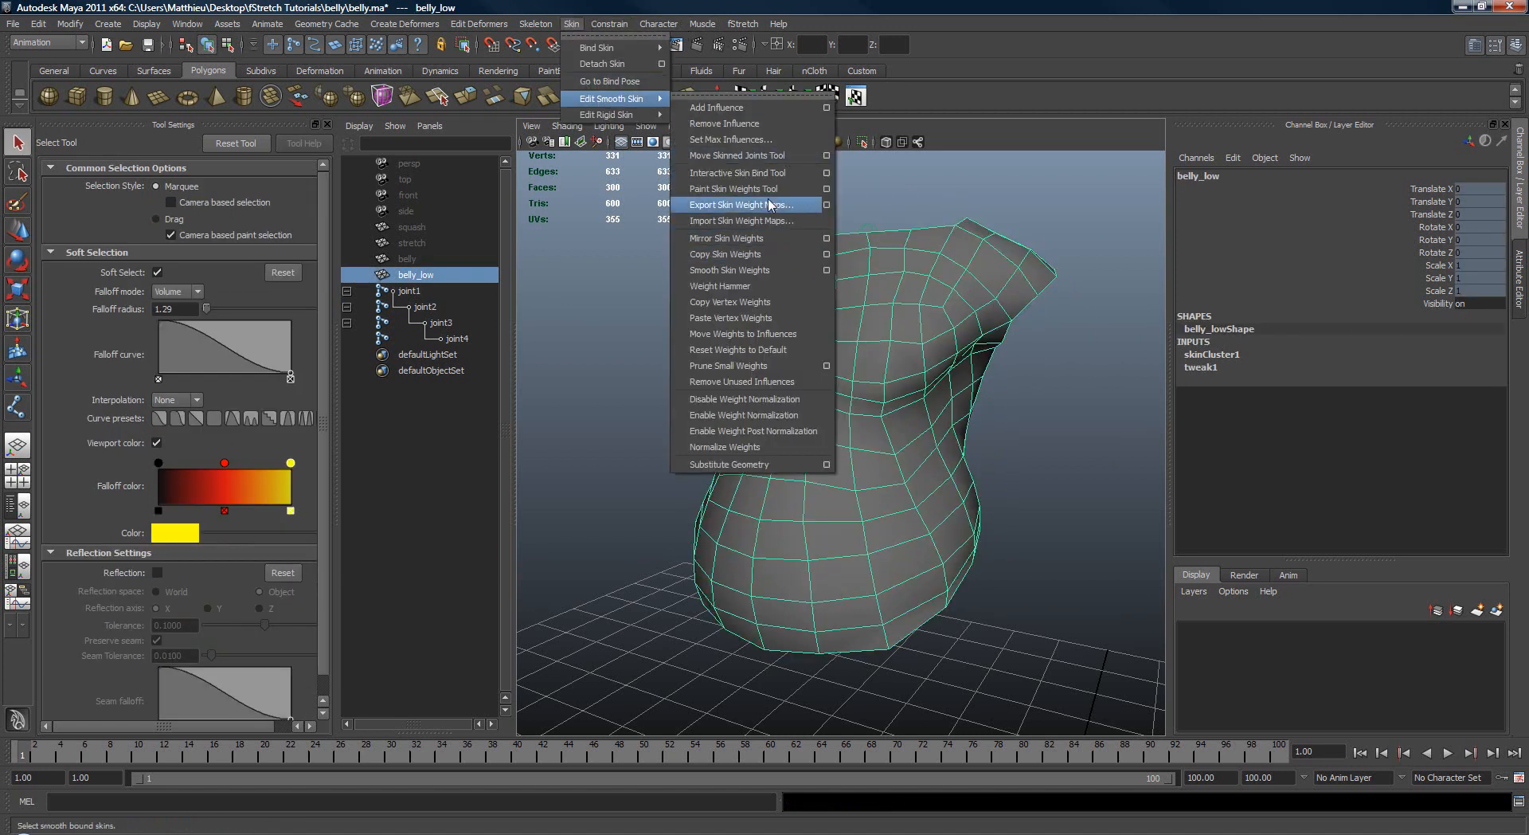
left_click(827, 190)
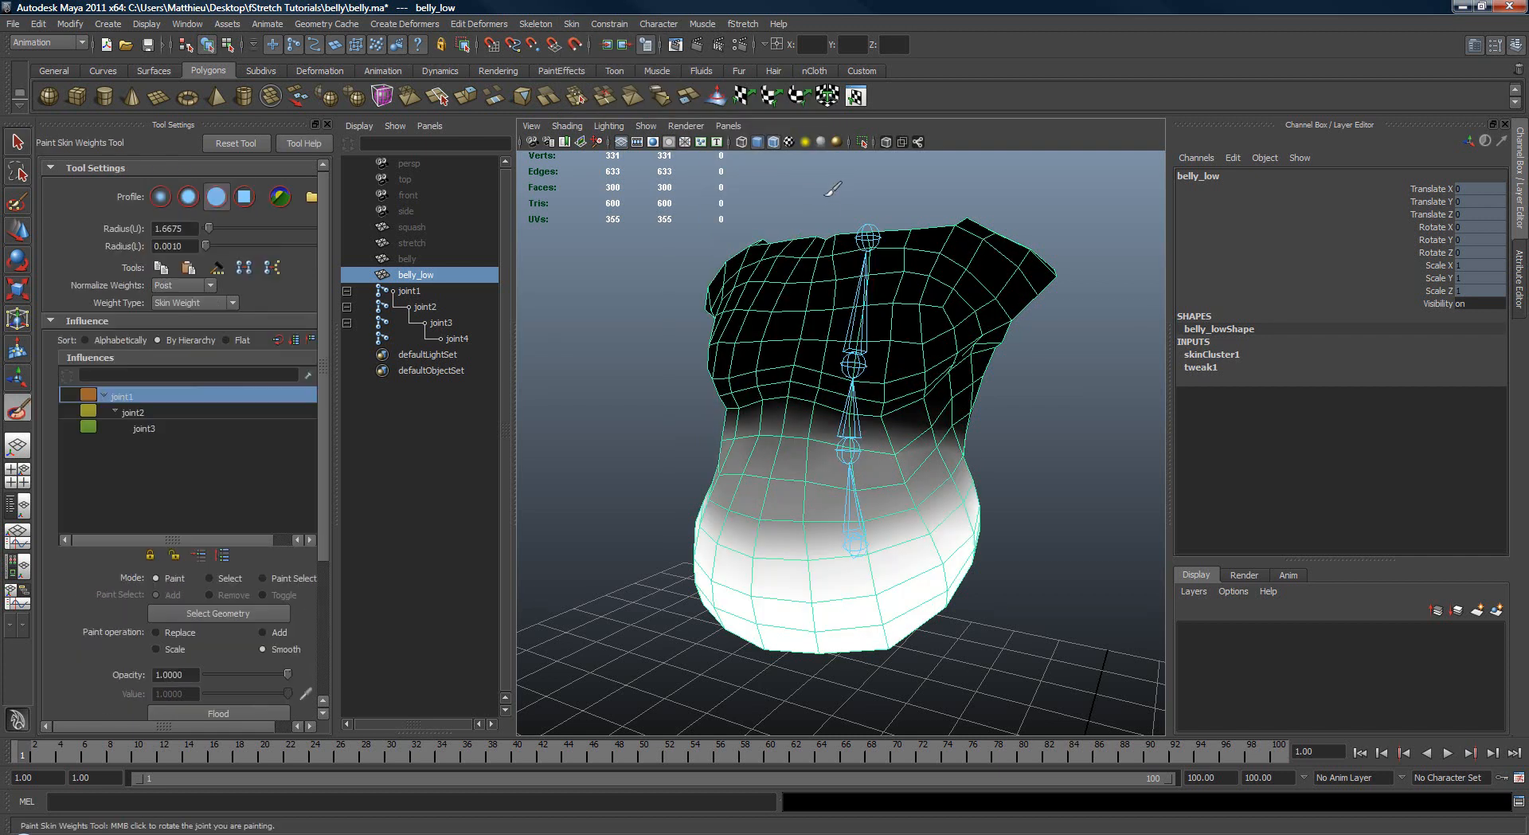
left_click_drag(784, 412, 866, 447, "alt")
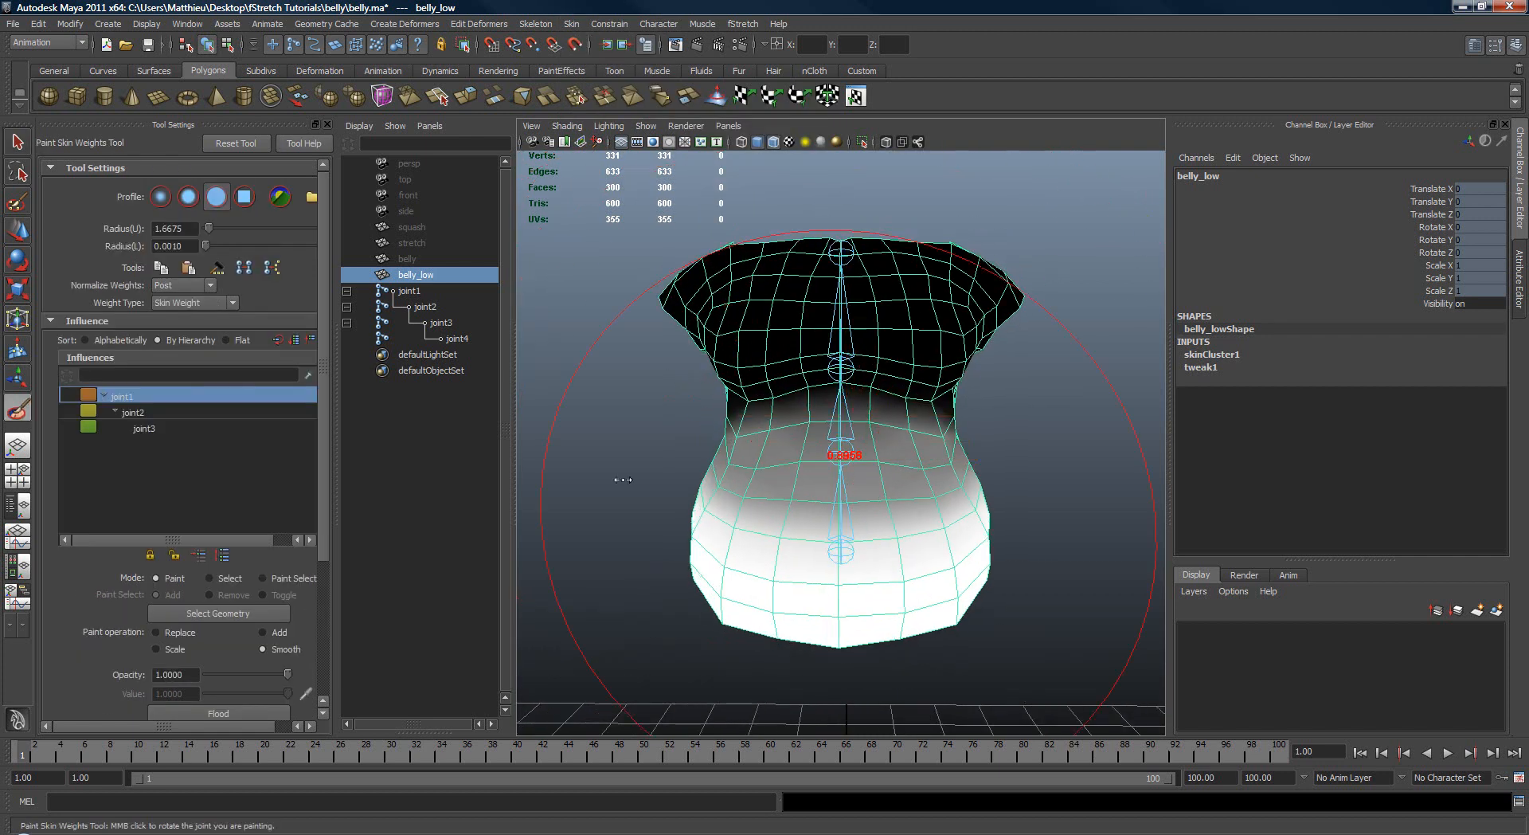
left_click_drag(622, 479, 459, 481)
mouse_move(800, 483)
left_mouse_down("alt")
mouse_move(658, 502)
mouse_move(792, 493)
left_mouse_up("alt")
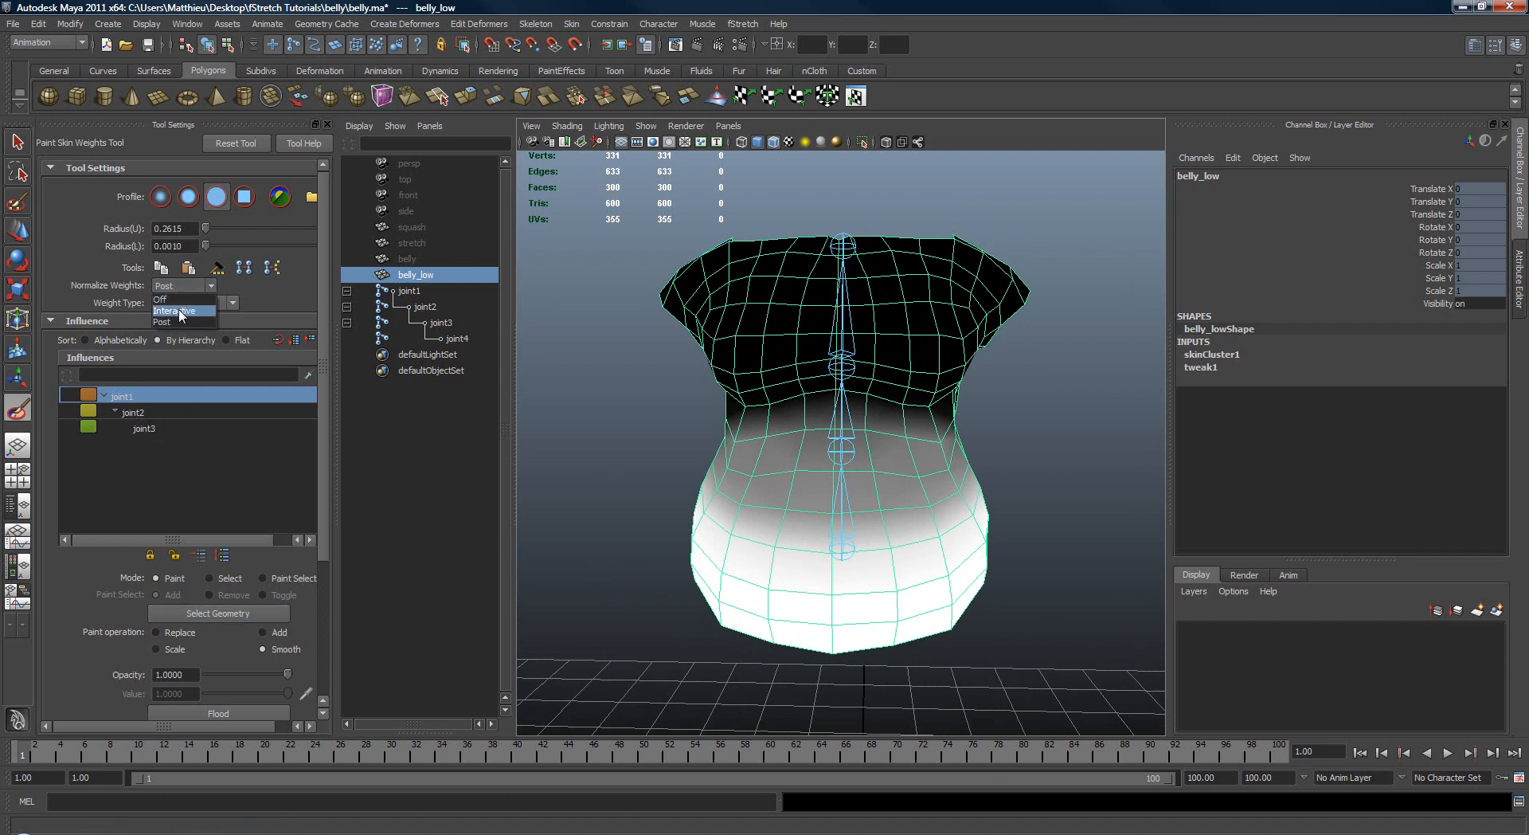
Step: Set weight normalization to Interactive, normalize the weights, and prepare a Replace brush with a radius of about 0.12
left_click(180, 311)
left_click(713, 440)
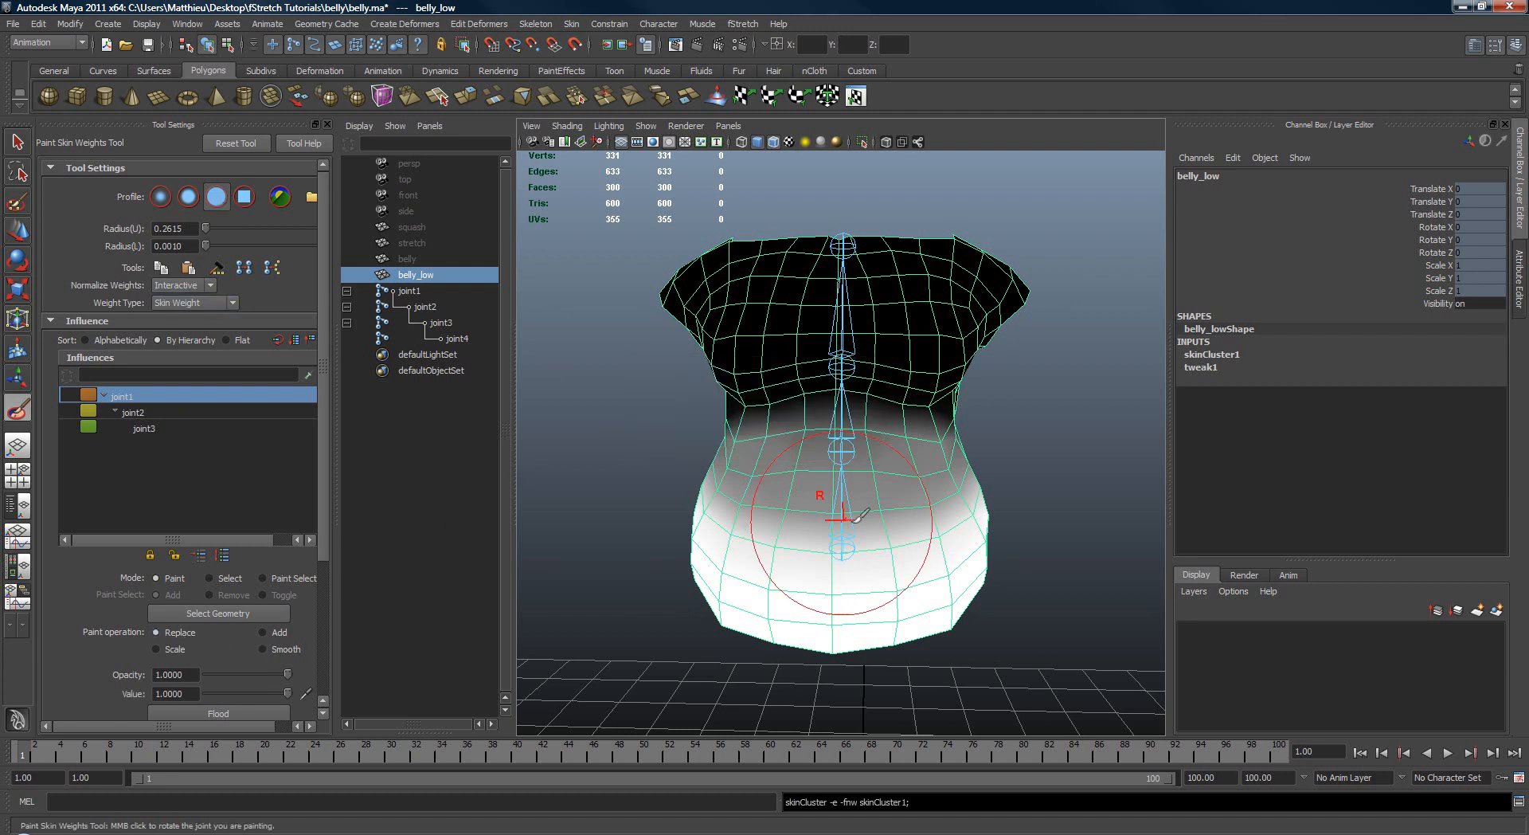
left_click_drag(853, 521, 857, 503, "alt")
left_click_drag(892, 527, 890, 527)
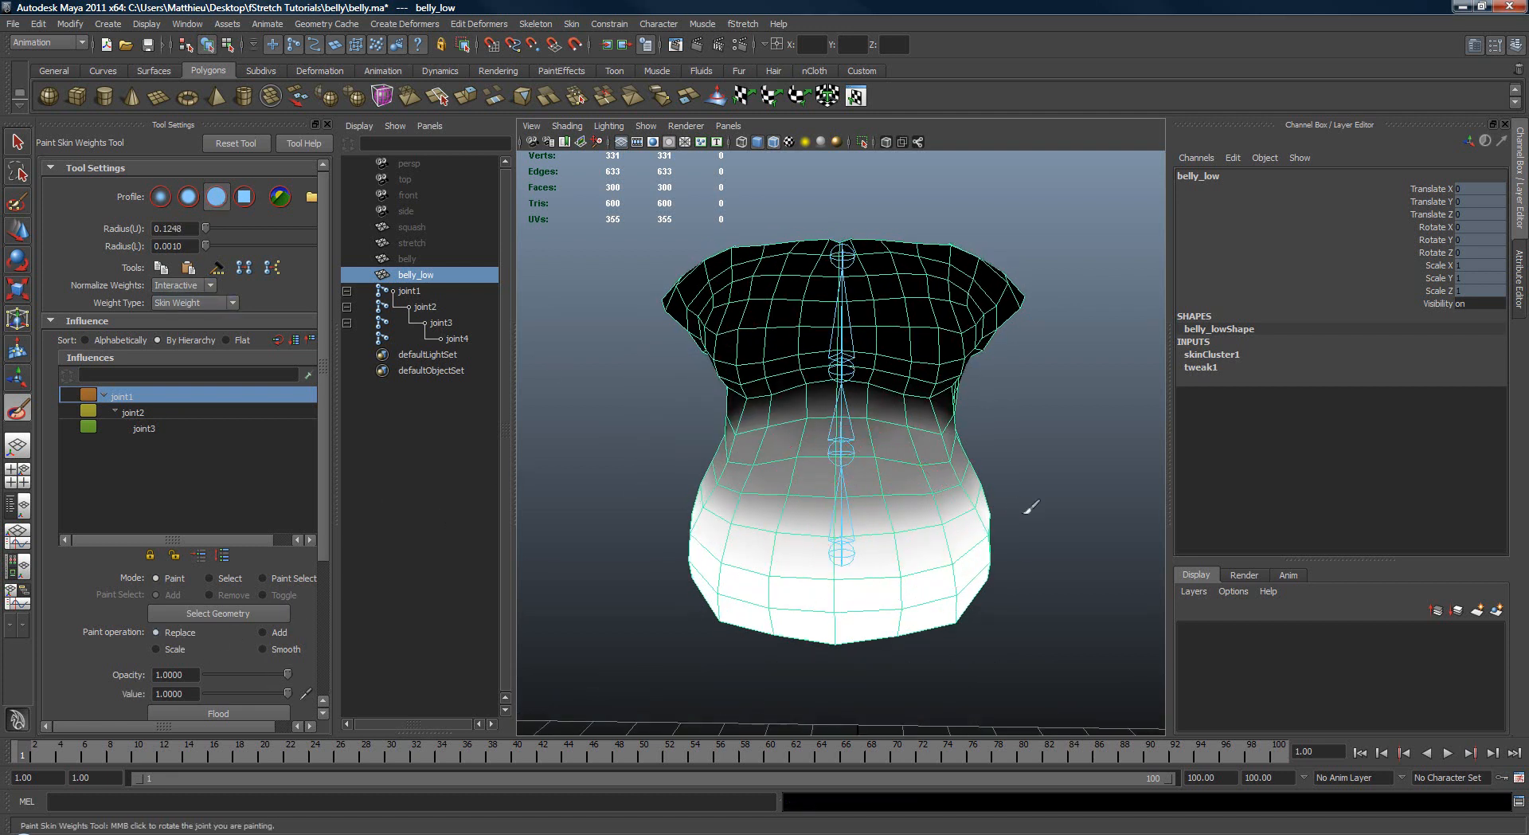
Step: Choose joint3 as the influence and paint its weight at value 1 over the middle of the chest
left_click_drag(1031, 506, 971, 510, "alt")
left_click(143, 414)
left_click_drag(882, 430, 764, 462, "alt")
left_click(171, 428)
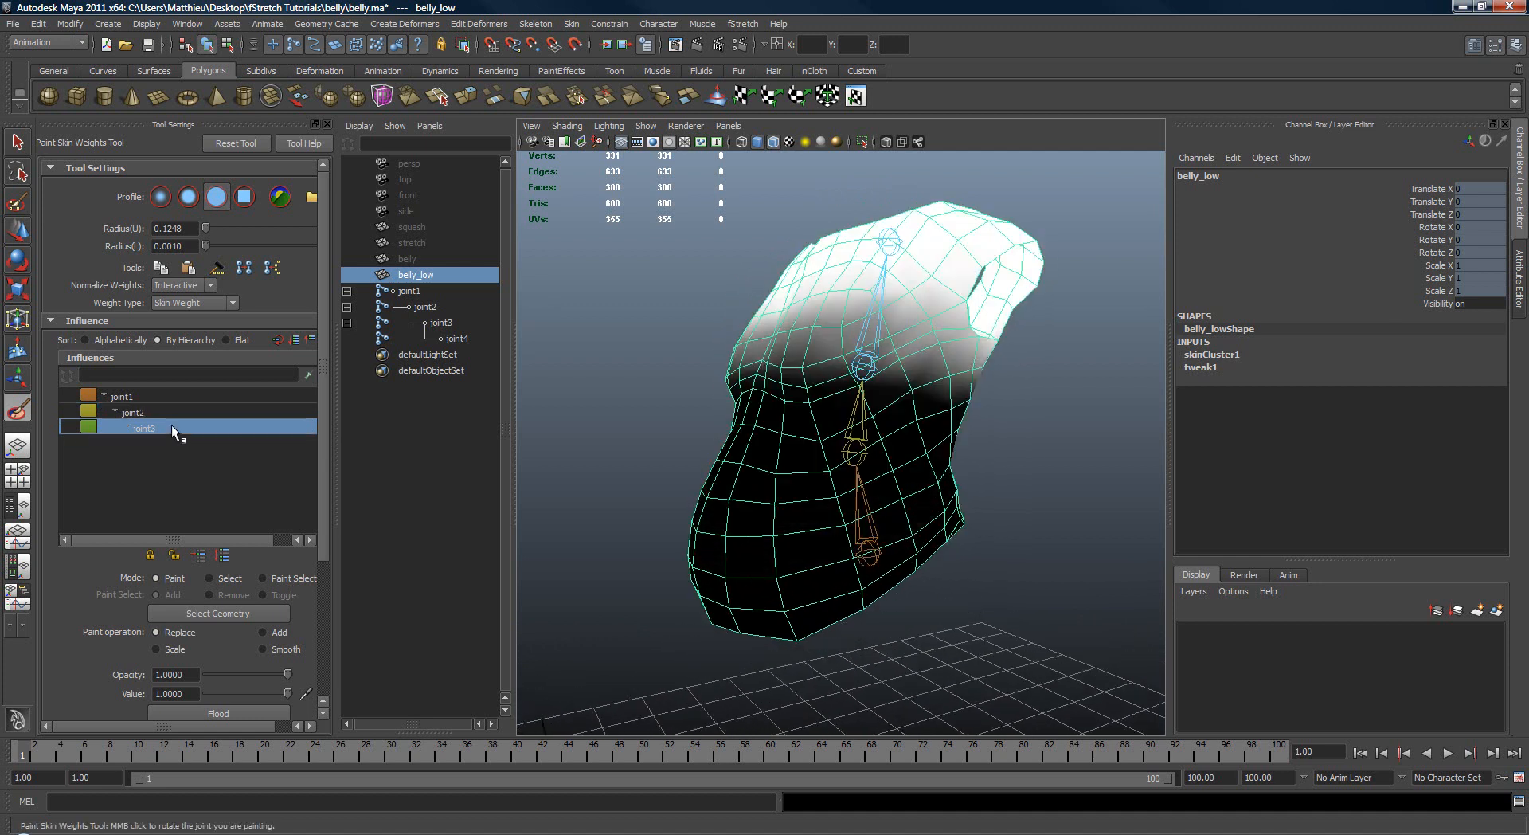
left_click_drag(694, 415, 877, 360, "alt")
mouse_move(749, 354)
left_mouse_down("alt")
mouse_move(849, 366)
mouse_move(713, 368)
mouse_move(951, 410)
mouse_move(932, 412)
left_mouse_up("alt")
Step: Test the painted chest weights by rotating joint3, restore its pose, and reselect belly_low
key("w")
key("e")
mouse_move(809, 332)
left_mouse_down()
mouse_move(902, 347)
mouse_move(894, 360)
left_mouse_up()
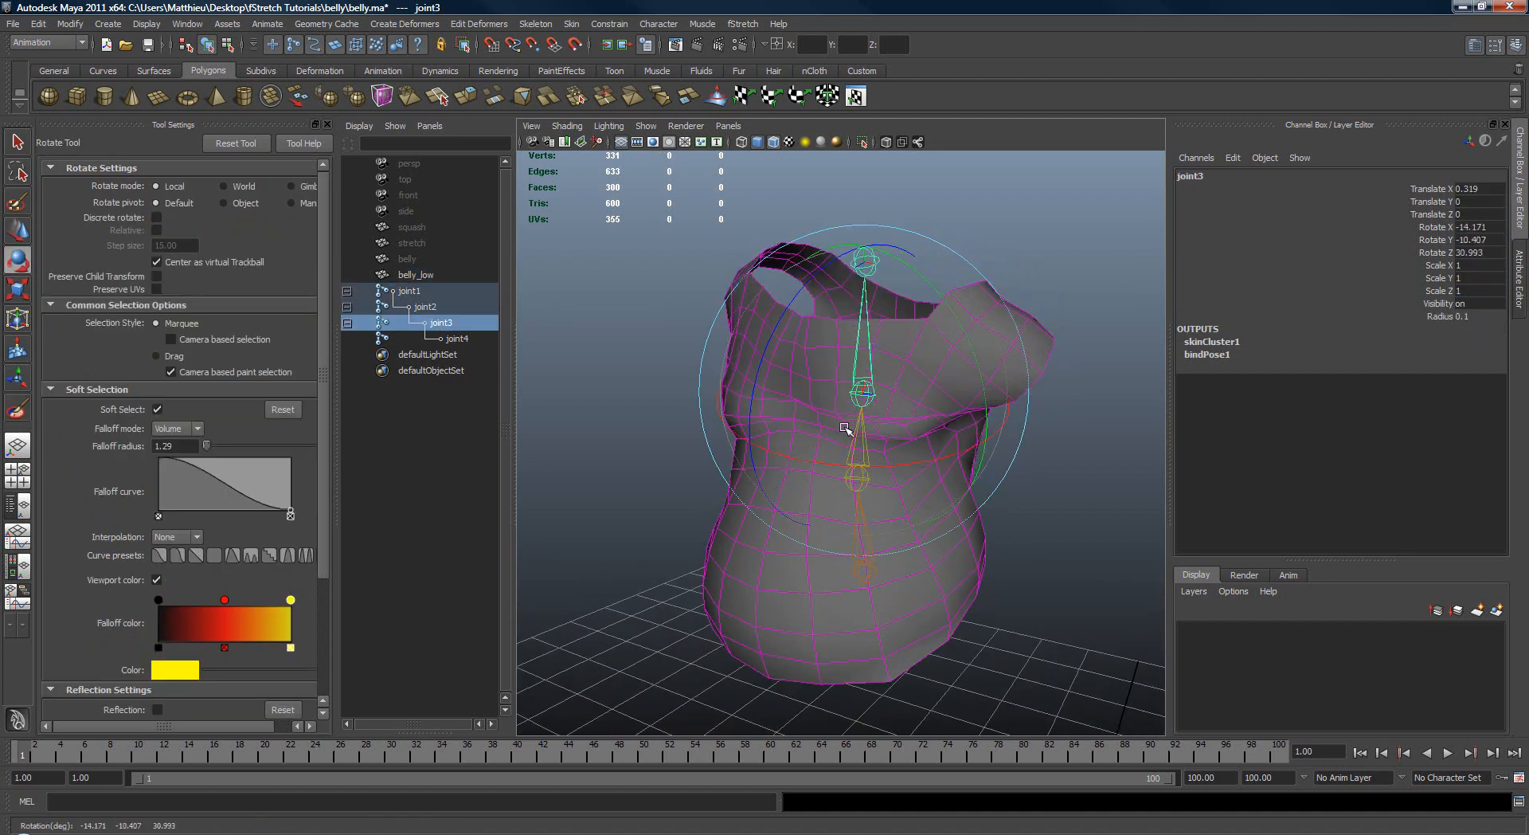
key("q")
left_click(994, 331)
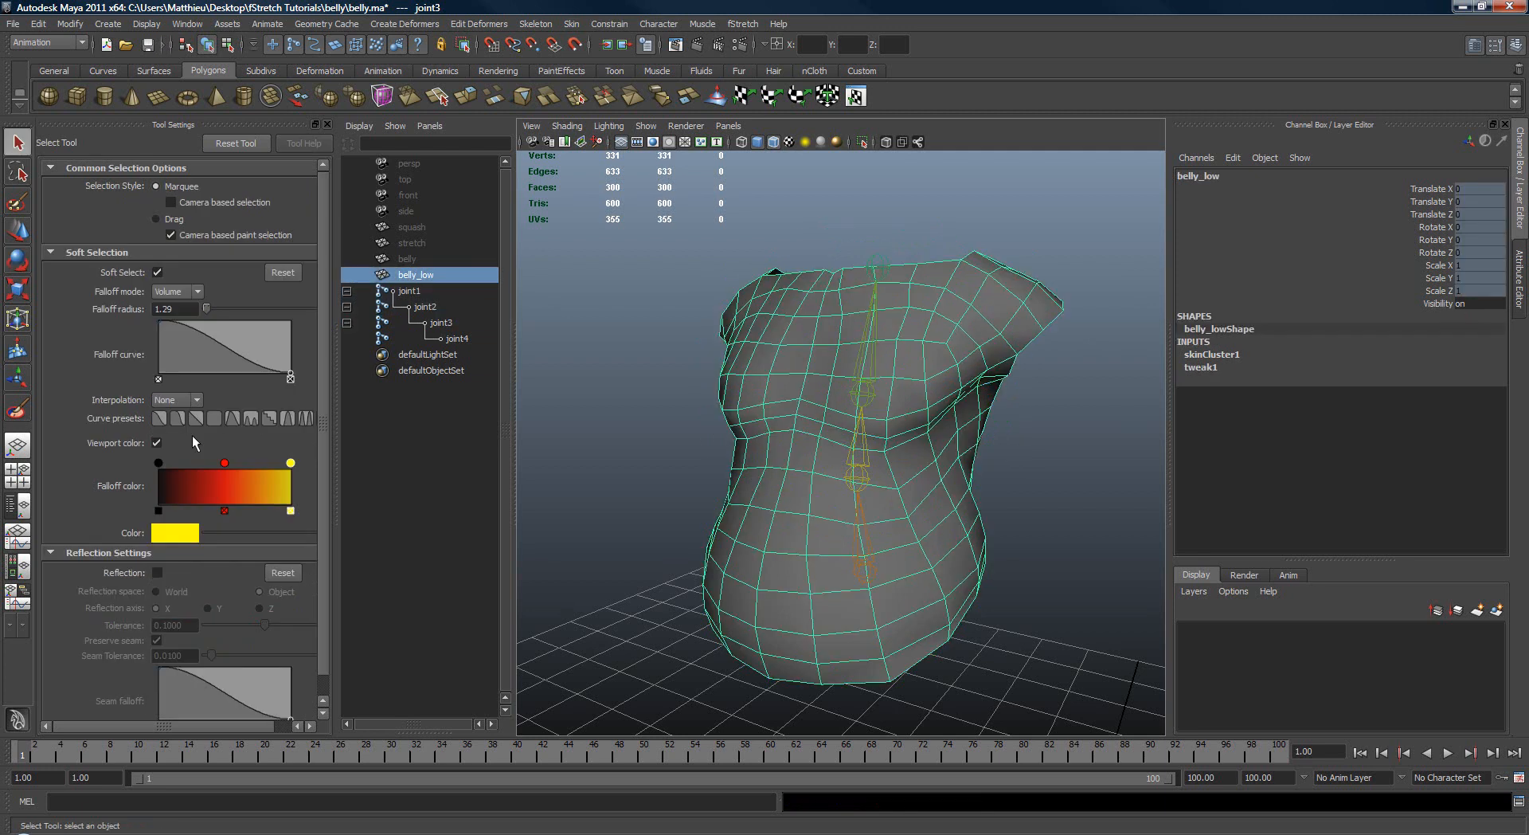
Step: Extend joint3's replaced weights across the side of the chest towards the arm opening
left_click(17, 410)
left_click_drag(868, 388, 834, 359, "alt")
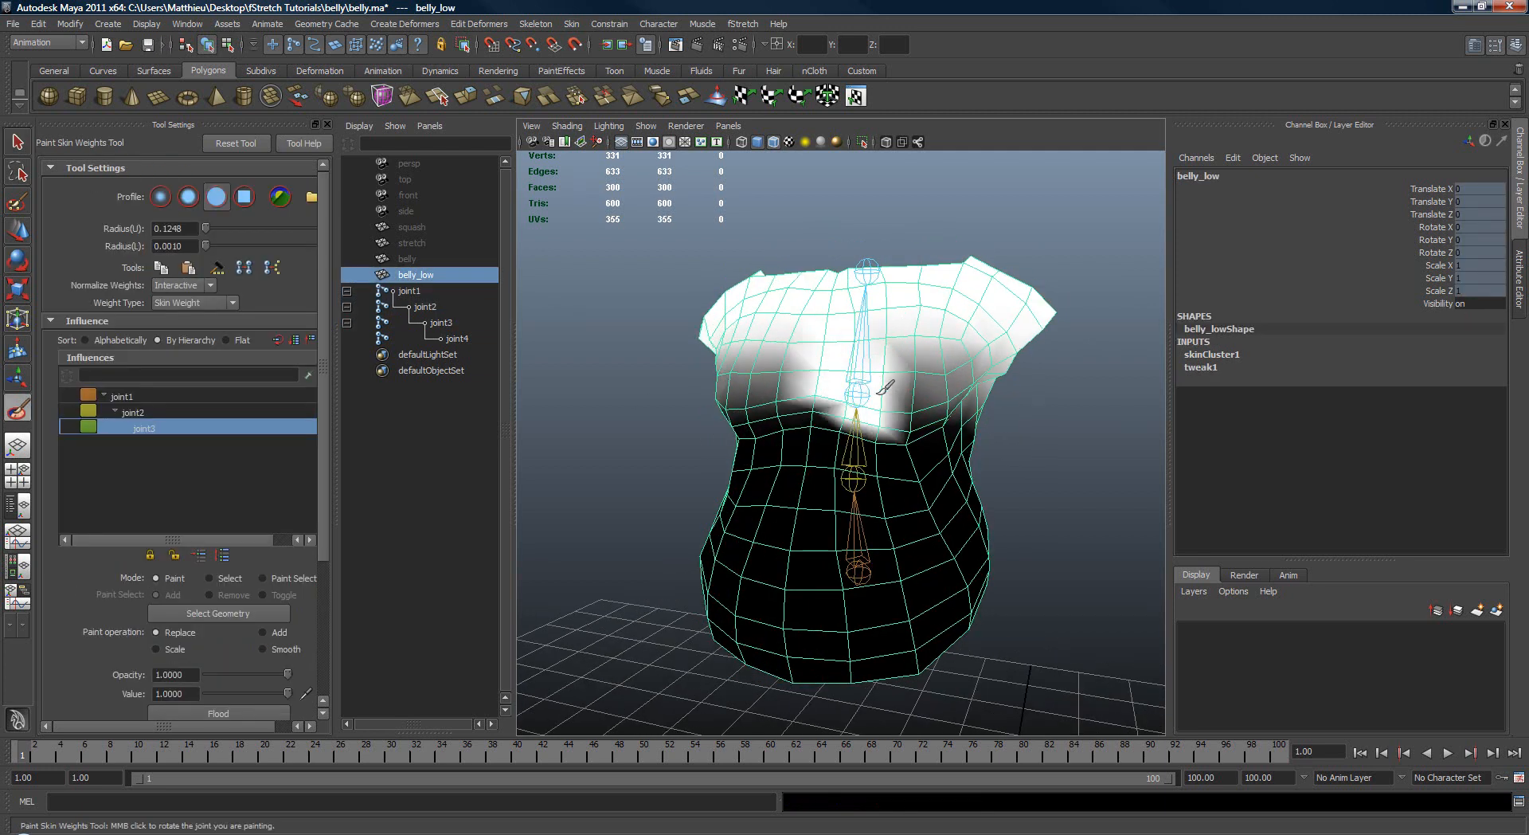
left_click_drag(924, 380, 856, 365, "alt")
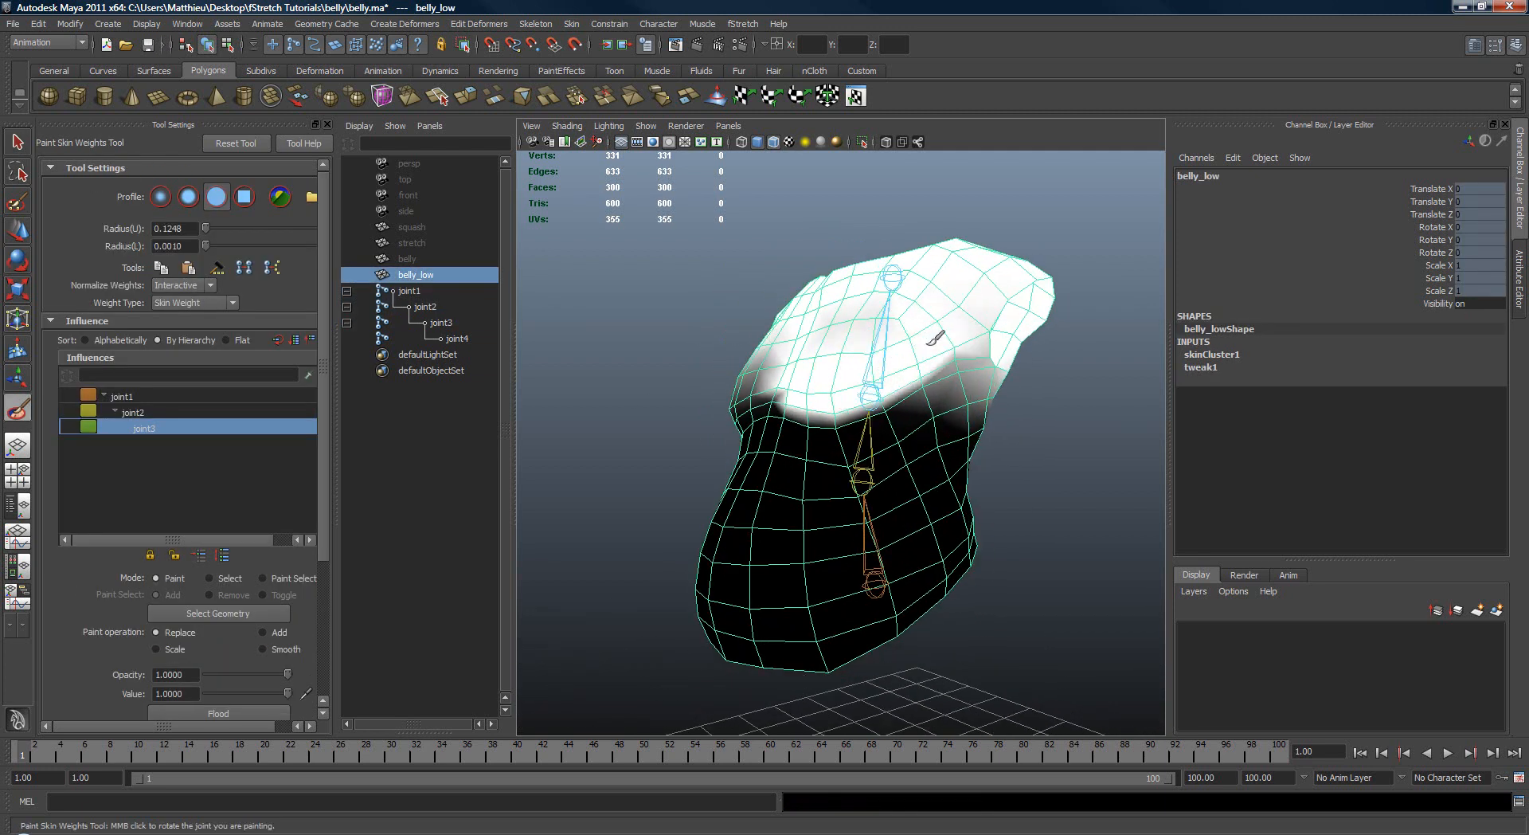
mouse_move(936, 338)
left_mouse_down("alt")
mouse_move(833, 344)
mouse_move(880, 379)
mouse_move(813, 383)
mouse_move(936, 339)
left_mouse_up("alt")
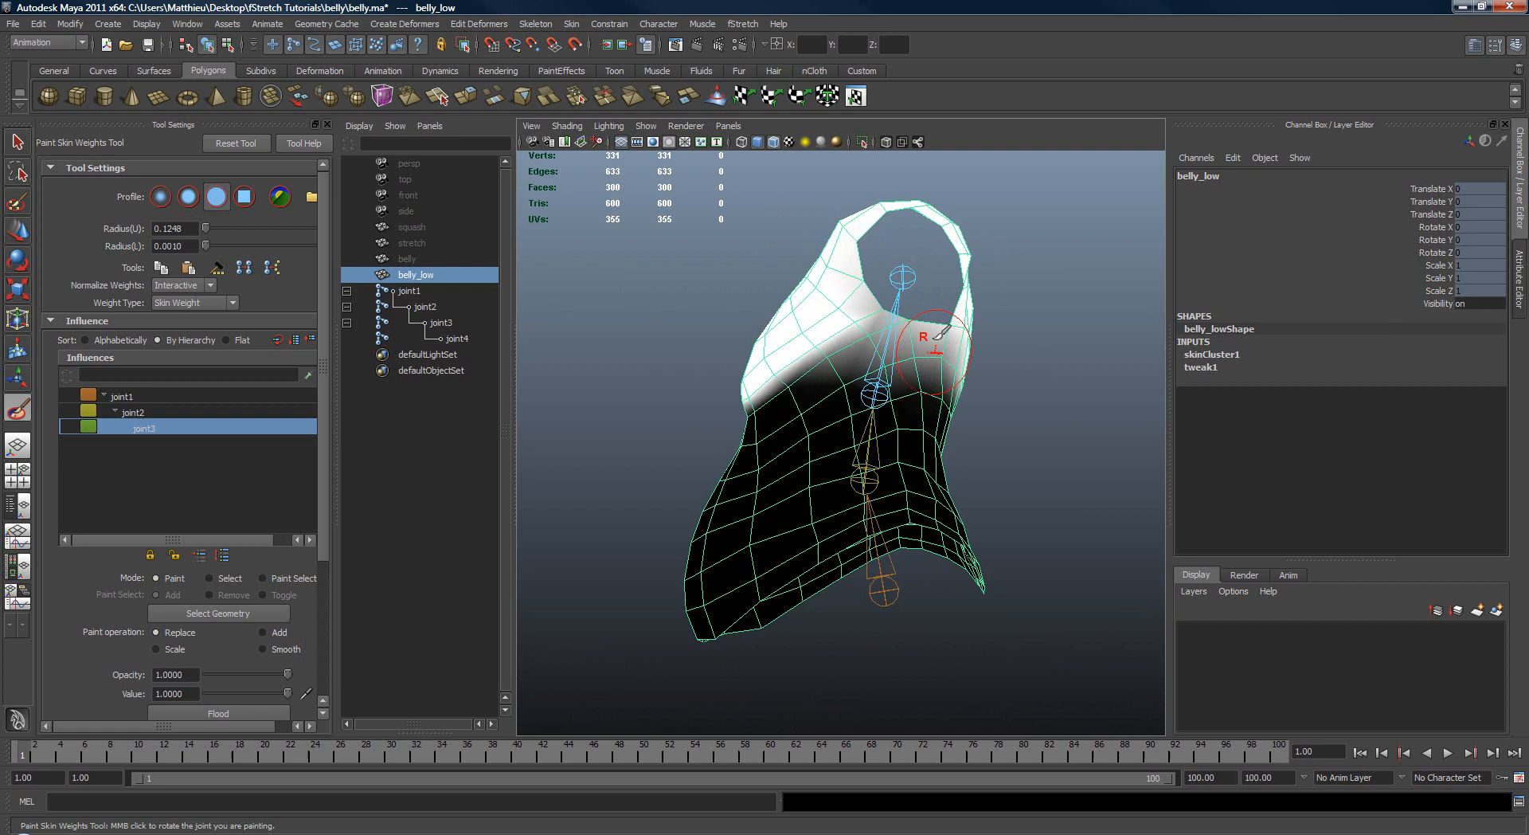
mouse_move(845, 275)
left_mouse_down("alt")
mouse_move(903, 310)
mouse_move(886, 385)
mouse_move(928, 427)
mouse_move(842, 332)
mouse_move(809, 341)
mouse_move(805, 389)
mouse_move(872, 399)
left_mouse_up("alt")
Step: Check the deformation around the arm opening by rotating joint3, undo the rotation, and reselect belly_low
key("w")
left_click(882, 332)
key("e")
key("ctrl+z")
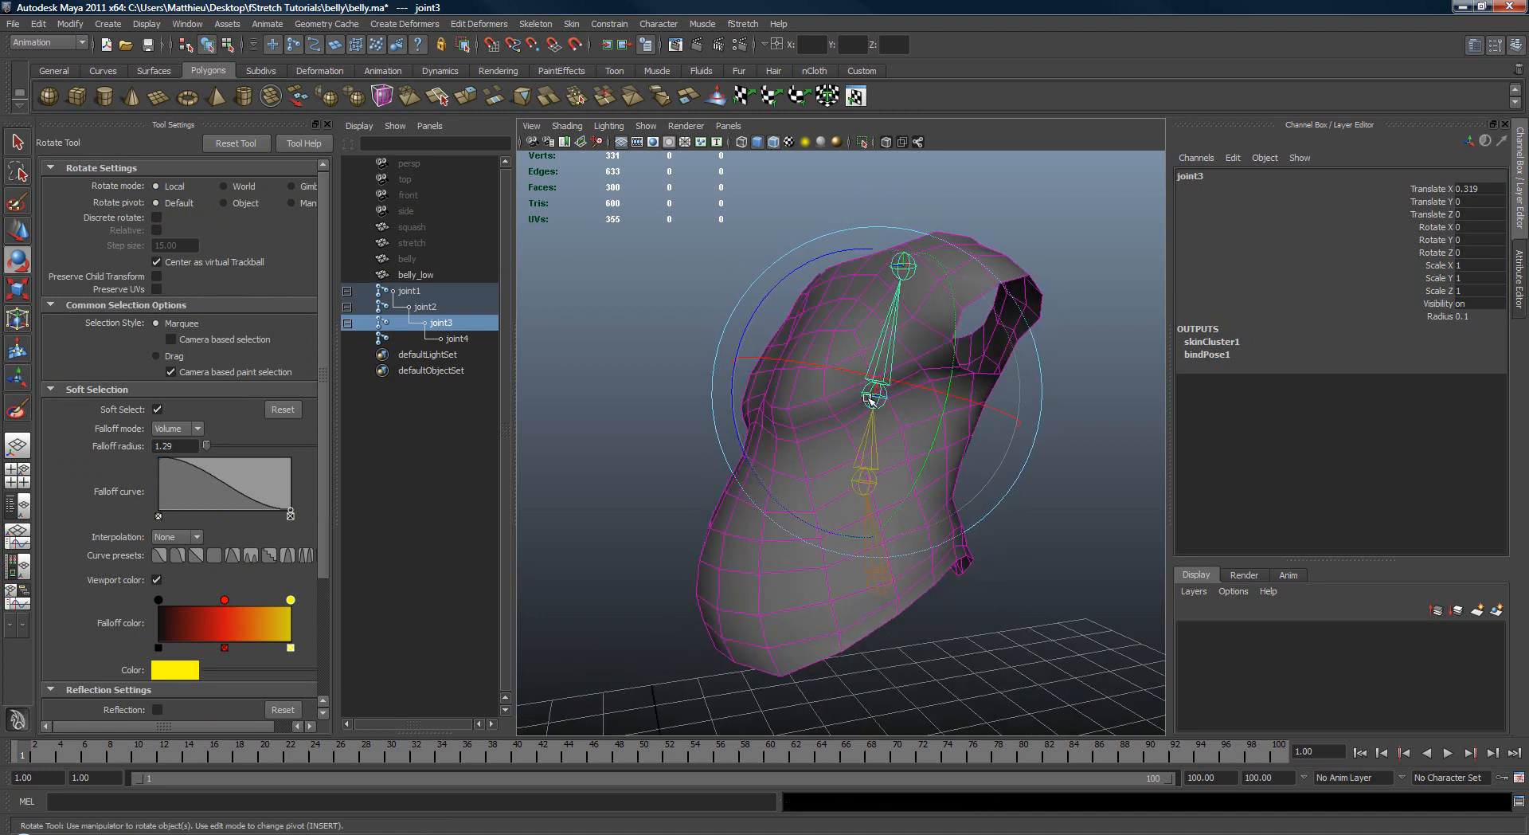
key("q")
left_click(806, 432)
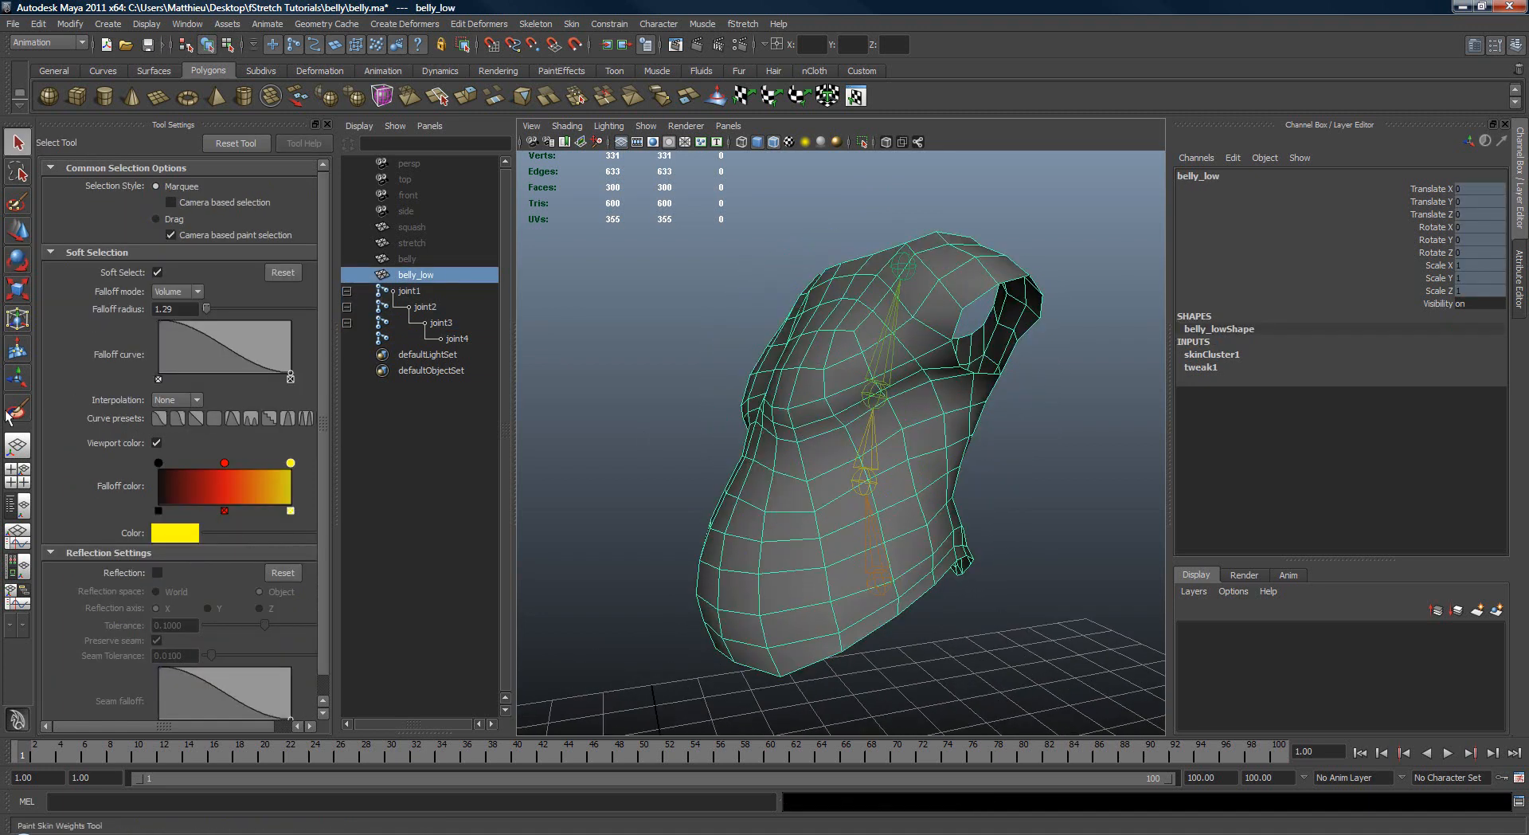
Step: Paint joint3's weight further along the lower edge of the chest and inspect the deformation around joint3
left_click(9, 411)
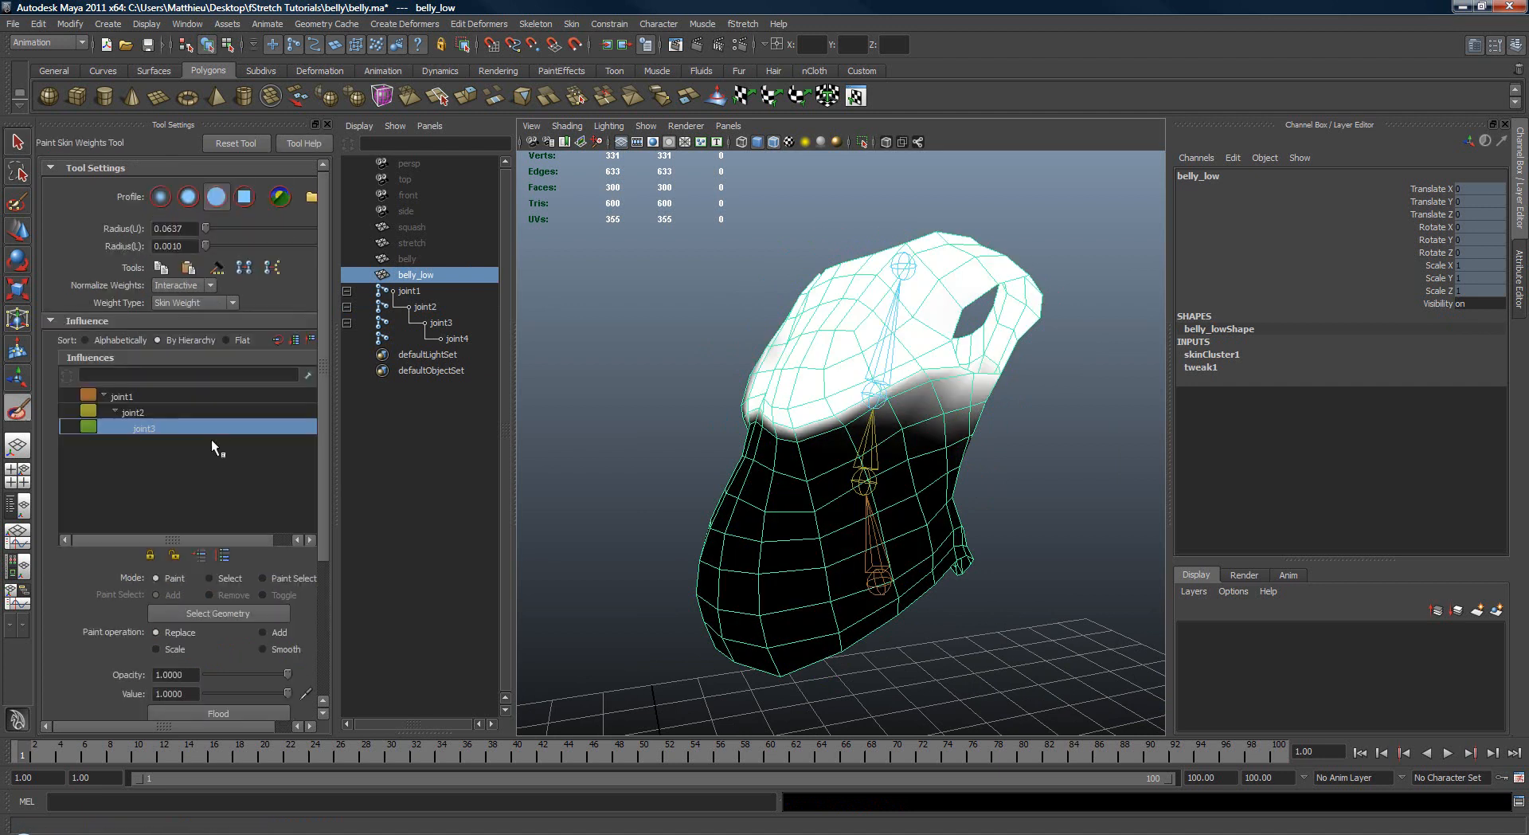
mouse_move(777, 407)
left_mouse_down("alt")
mouse_move(860, 404)
mouse_move(884, 368)
mouse_move(900, 317)
mouse_move(860, 355)
mouse_move(868, 264)
mouse_move(948, 335)
left_mouse_up("alt")
key("q")
left_click(863, 390)
key("e")
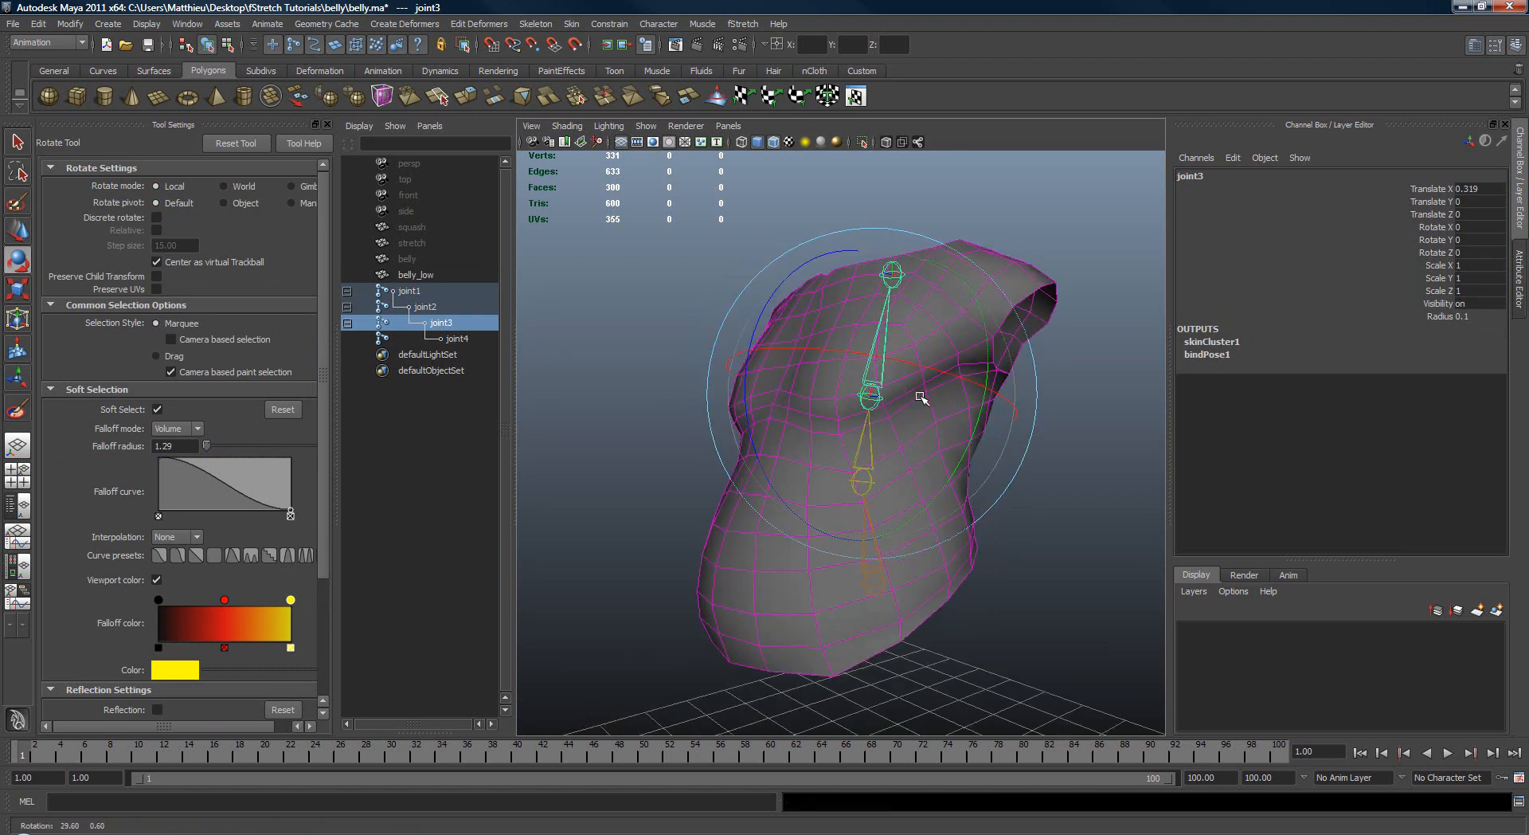
key("q")
left_click(953, 340)
Step: Set belly_low's weight normalization to Post in the Paint Skin Weights Tool and normalize the weights
left_click(17, 410)
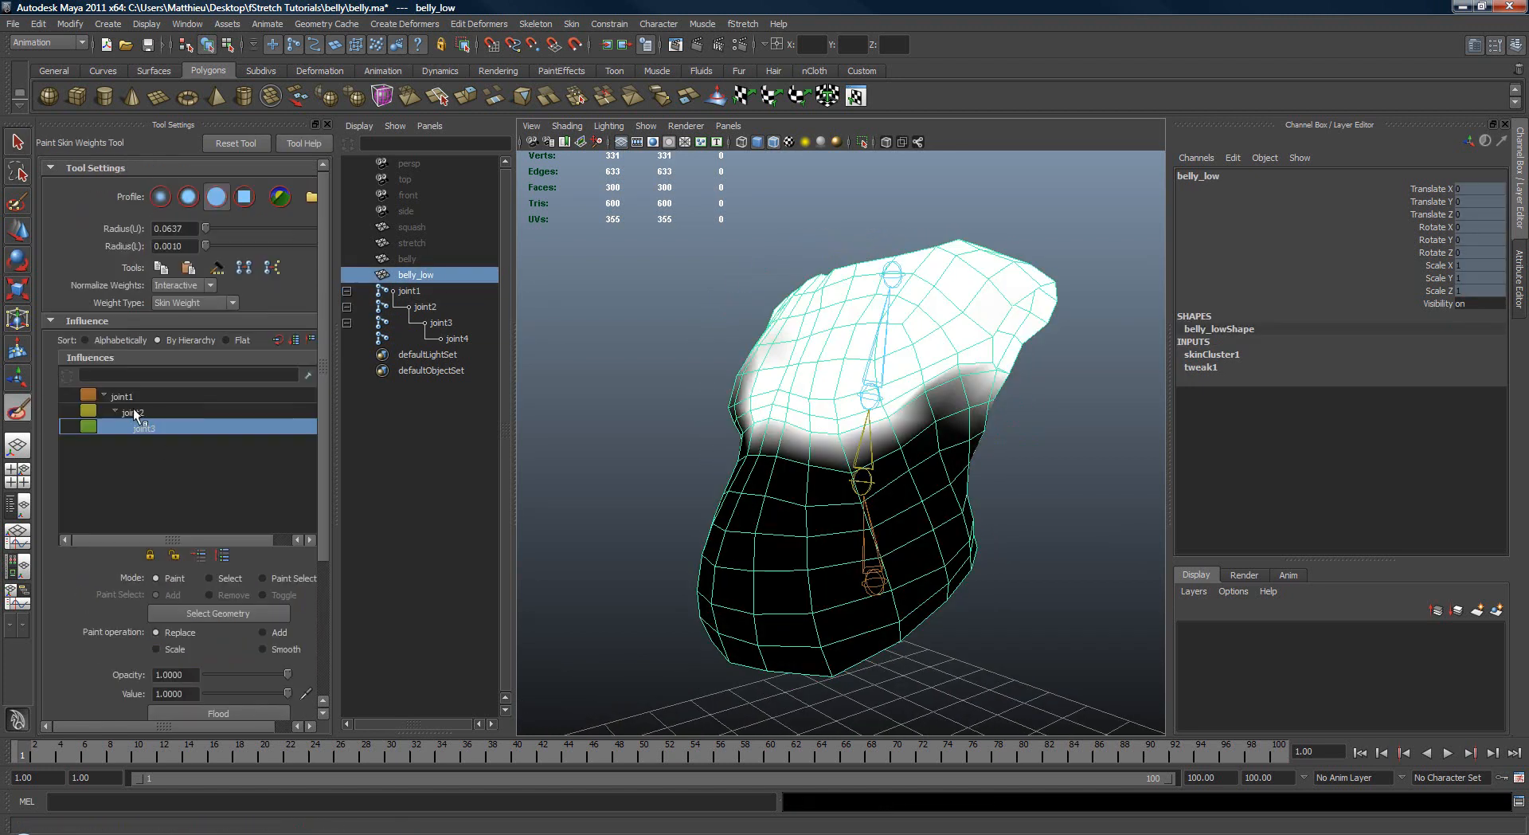
left_click(183, 322)
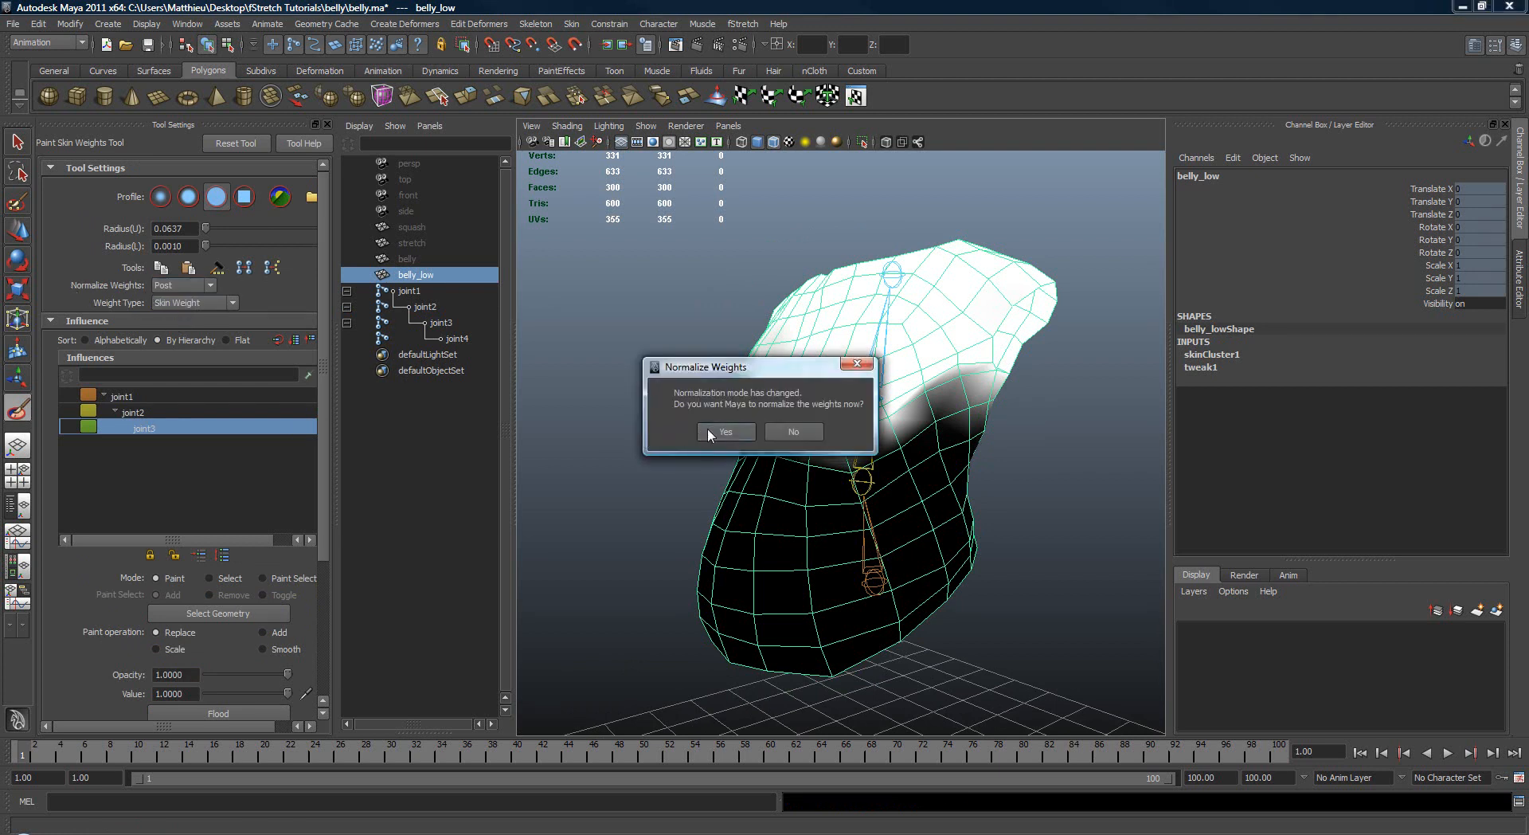
left_click(709, 431)
Step: Smooth the skin weights of joint1, joint2 and joint3 by flooding each influence with the Smooth operation
left_click_drag(569, 438, 668, 447, "alt")
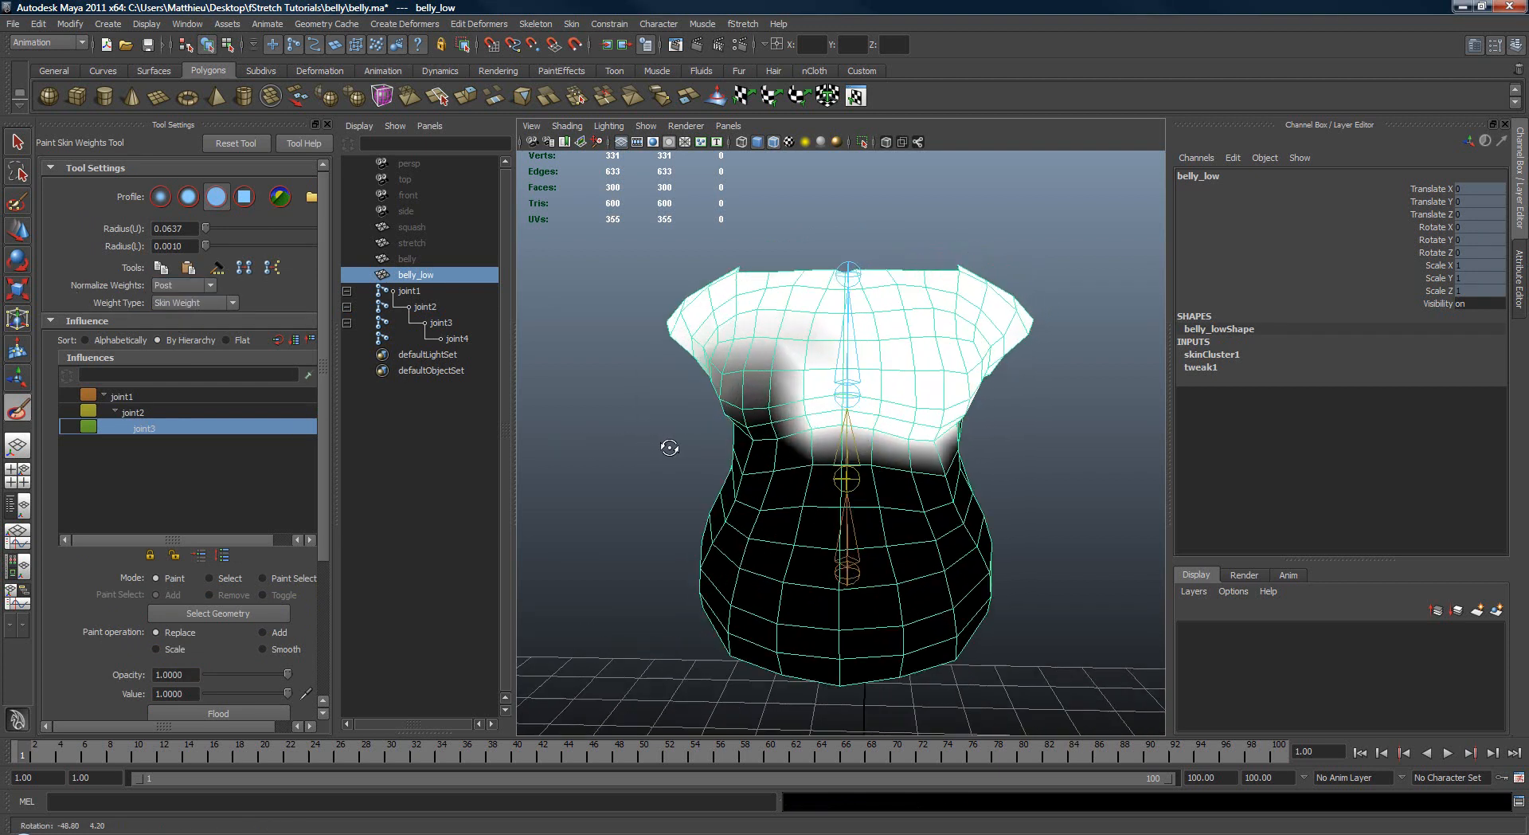
left_click(145, 396)
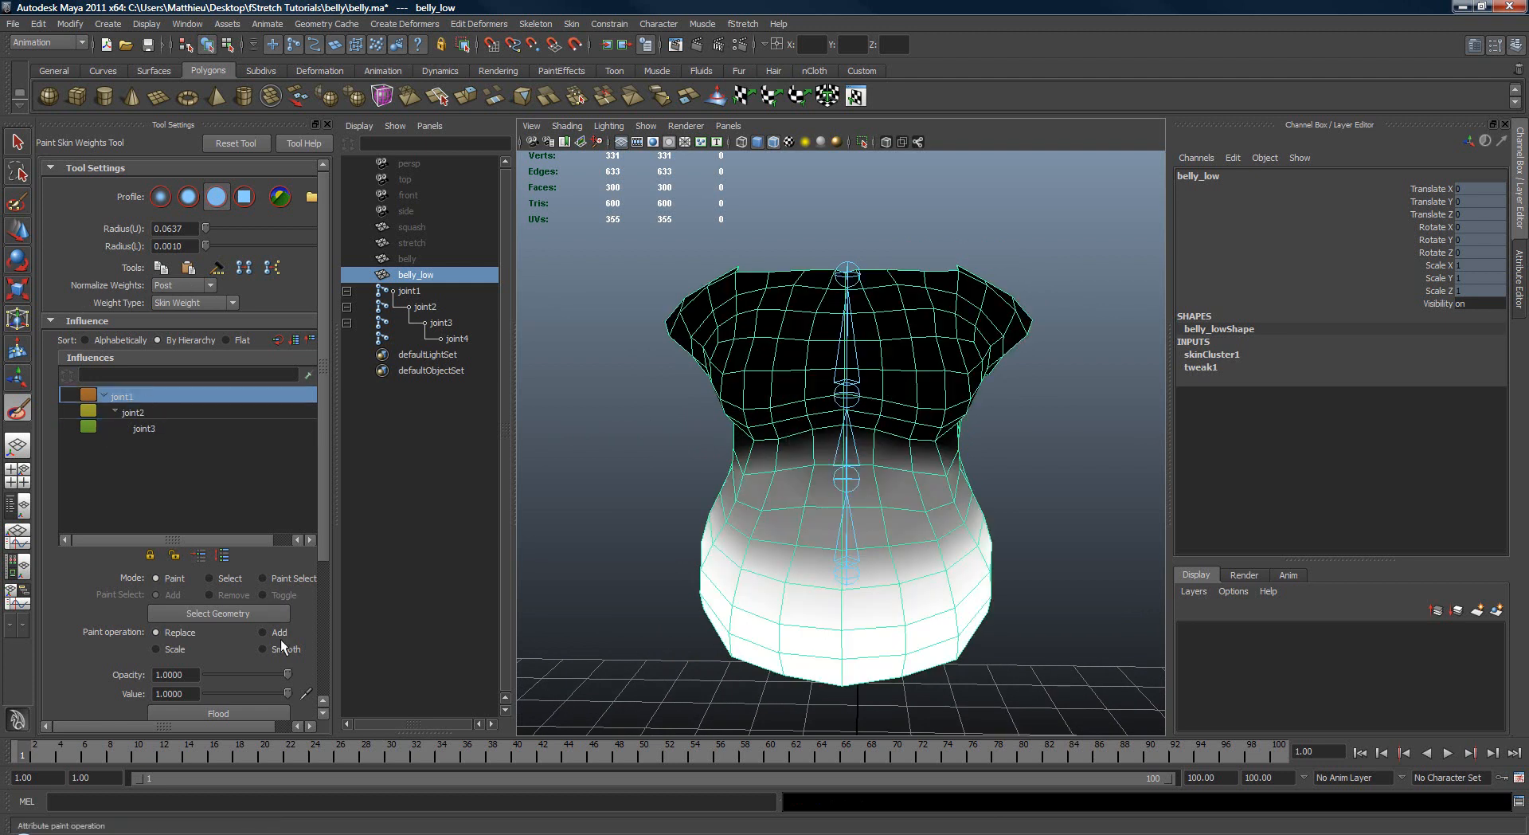
left_click(219, 710)
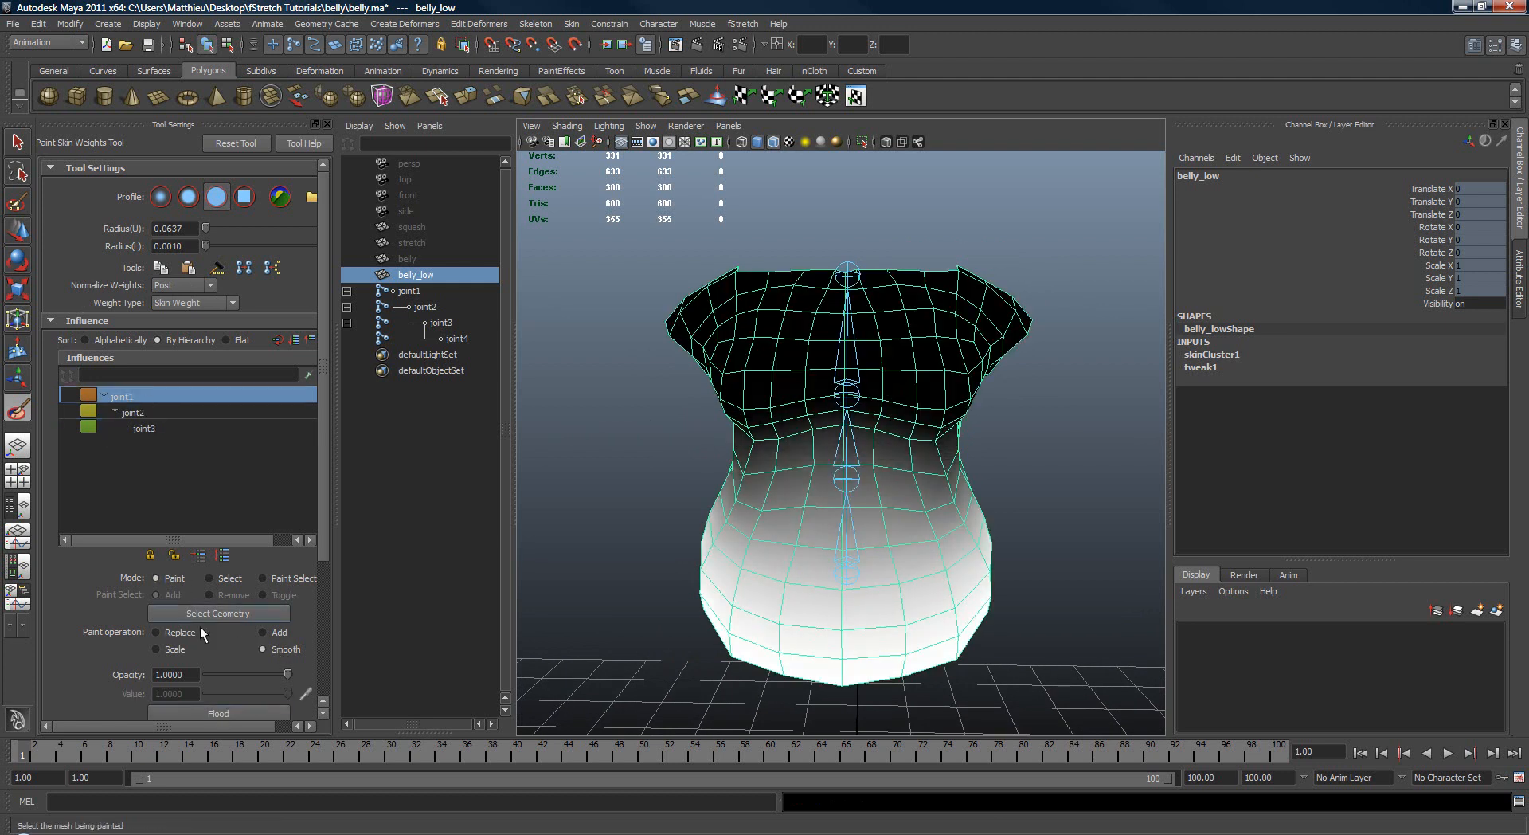
left_click(133, 411)
left_click(219, 713)
left_click(144, 429)
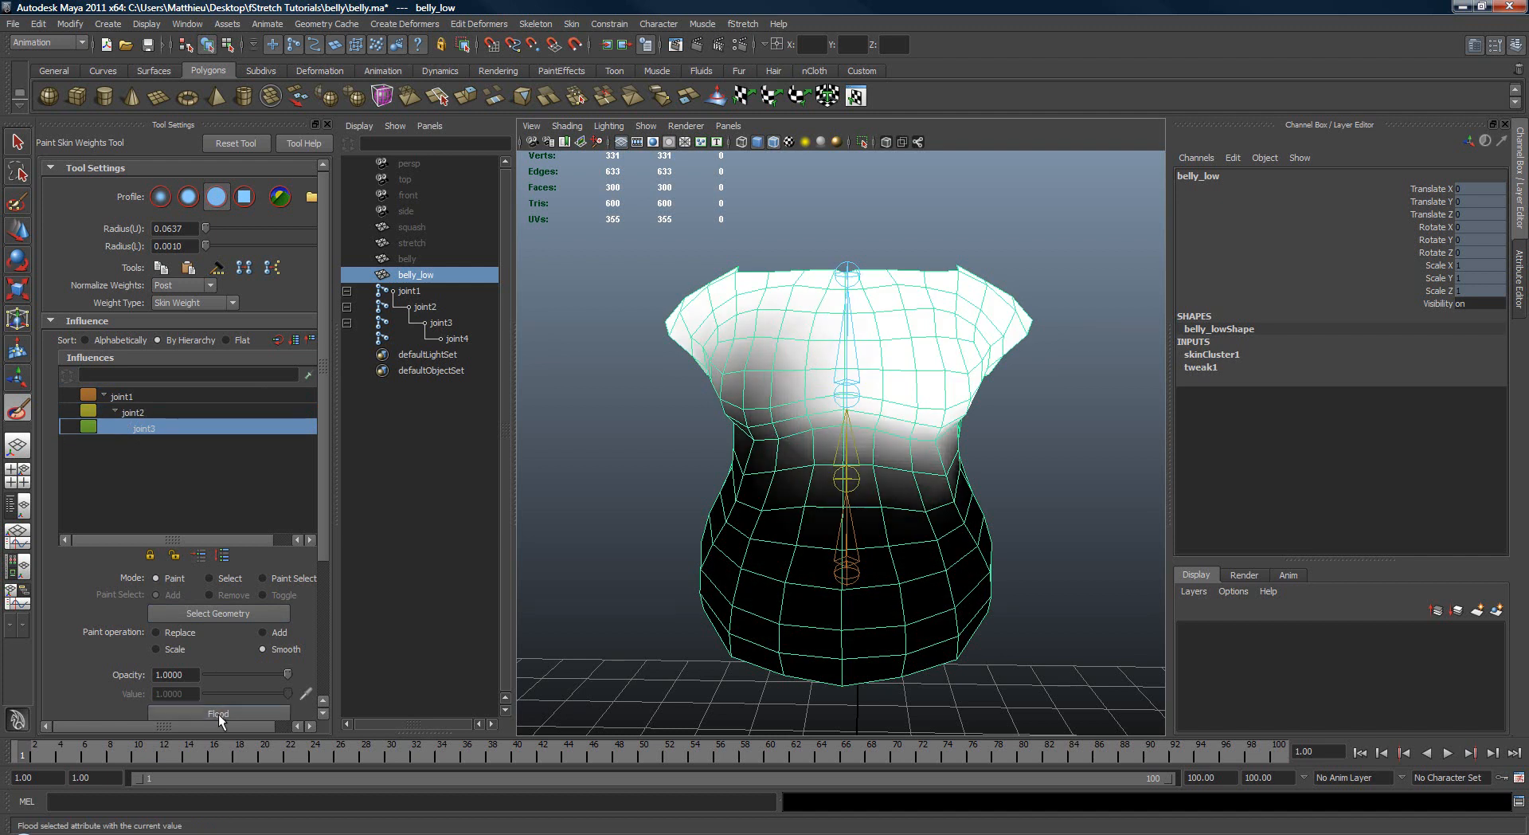
left_click(218, 713)
Step: Test the smoothed skinning by rotating joint3 and joint2, undo the rotations, and reselect belly_low
mouse_move(805, 422)
left_mouse_down("alt")
mouse_move(854, 414)
mouse_move(884, 348)
mouse_move(823, 357)
mouse_move(894, 420)
mouse_move(881, 382)
mouse_move(778, 394)
mouse_move(892, 418)
mouse_move(835, 485)
mouse_move(894, 365)
mouse_move(1017, 433)
mouse_move(916, 446)
left_mouse_up("alt")
key("w")
left_click(866, 386)
key("e")
key("q")
left_click(865, 479)
key("e")
left_click_drag(916, 446, 978, 363)
key("ctrl+z")
key("ctrl+z")
key("q")
left_click(978, 364)
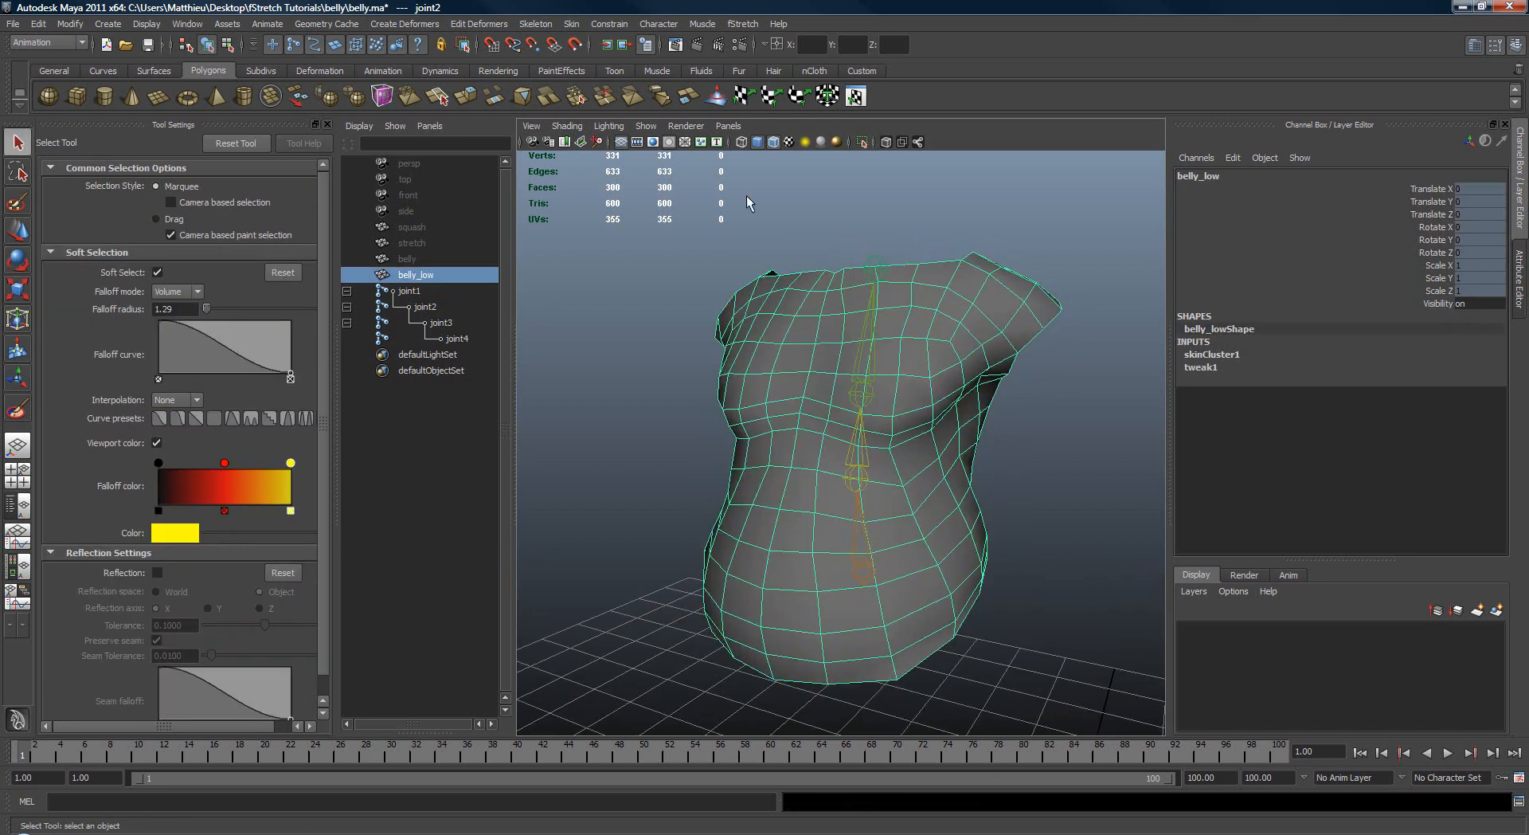
Step: Open the Mirror Skin Weights options for belly_low and set the mirror plane to YZ
left_click(571, 23)
mouse_move(622, 99)
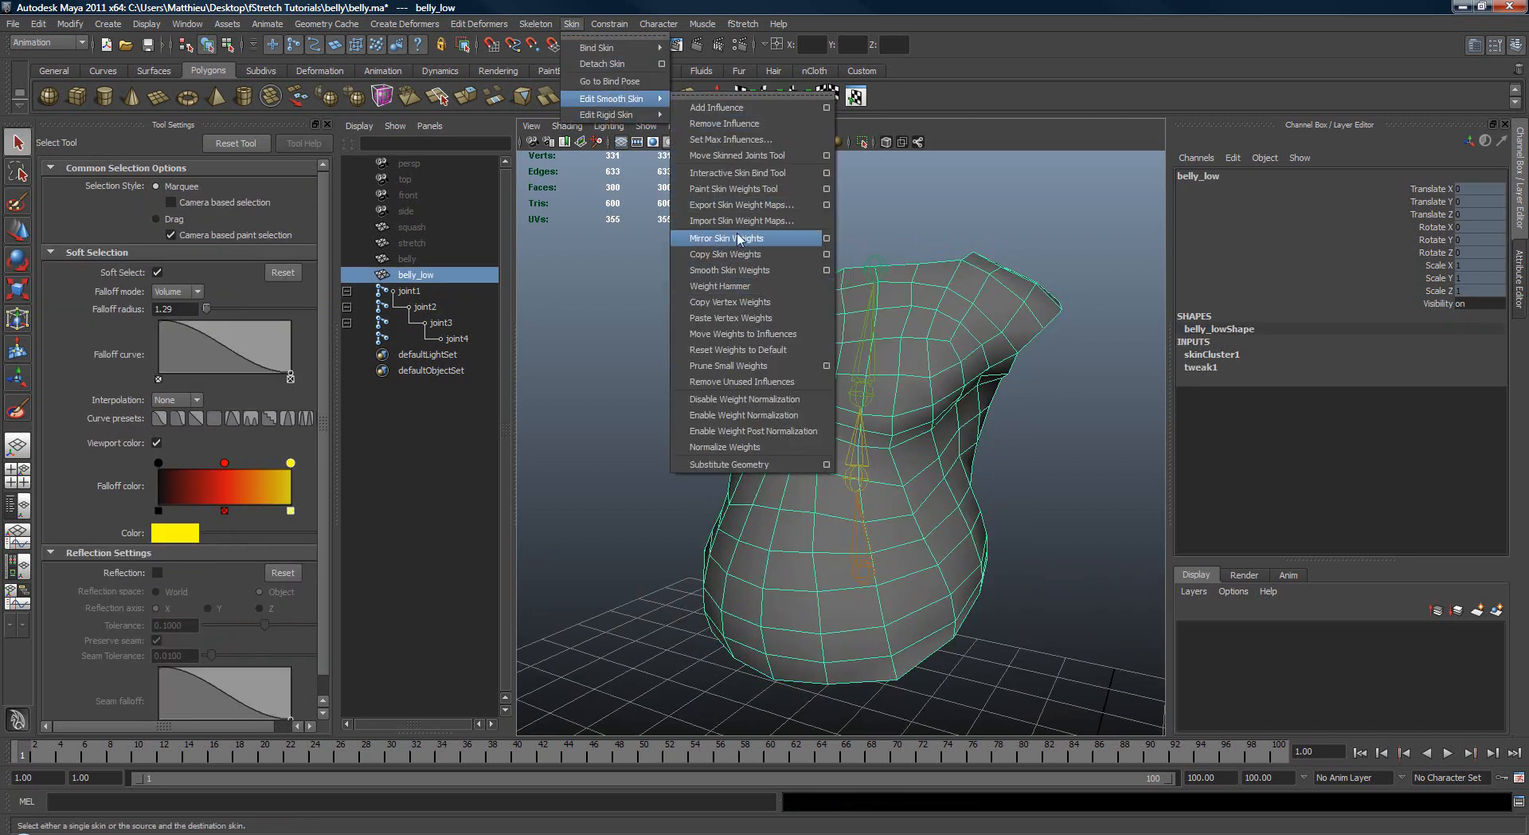
left_click(827, 239)
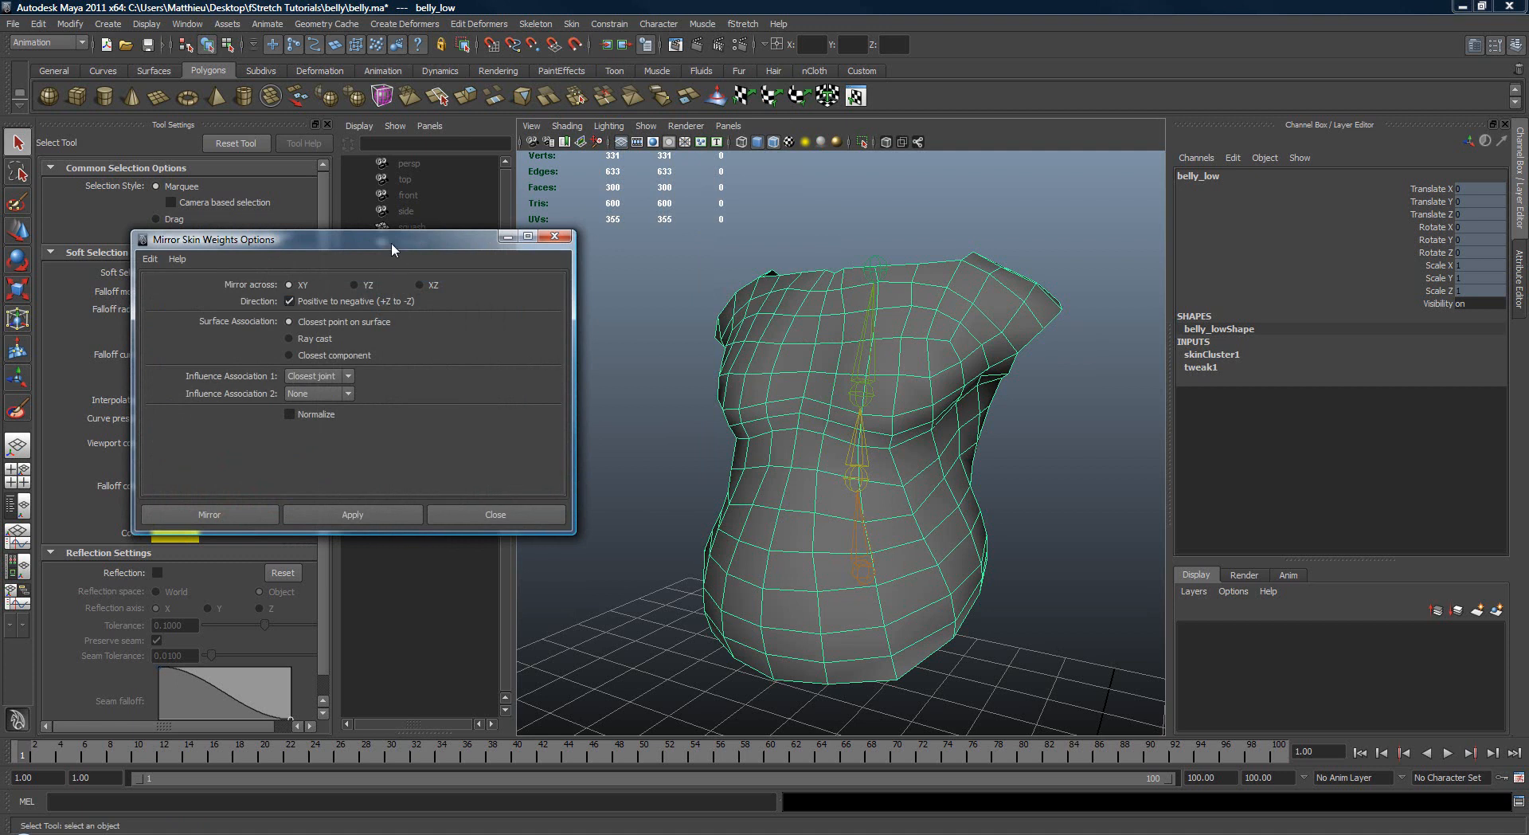
left_click_drag(390, 242, 369, 208)
left_click_drag(676, 380, 712, 409, "alt")
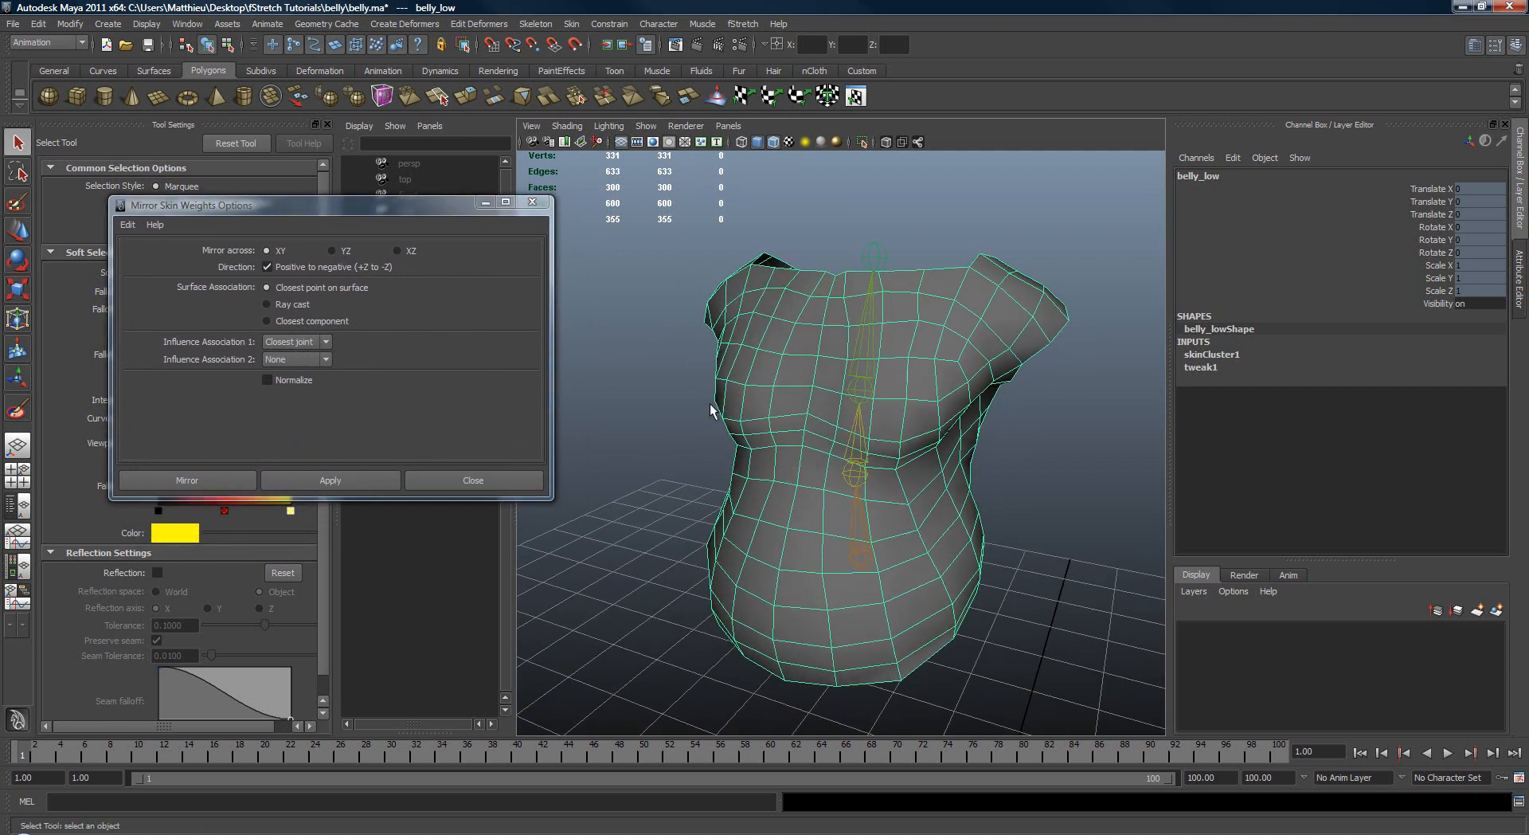
left_click(333, 251)
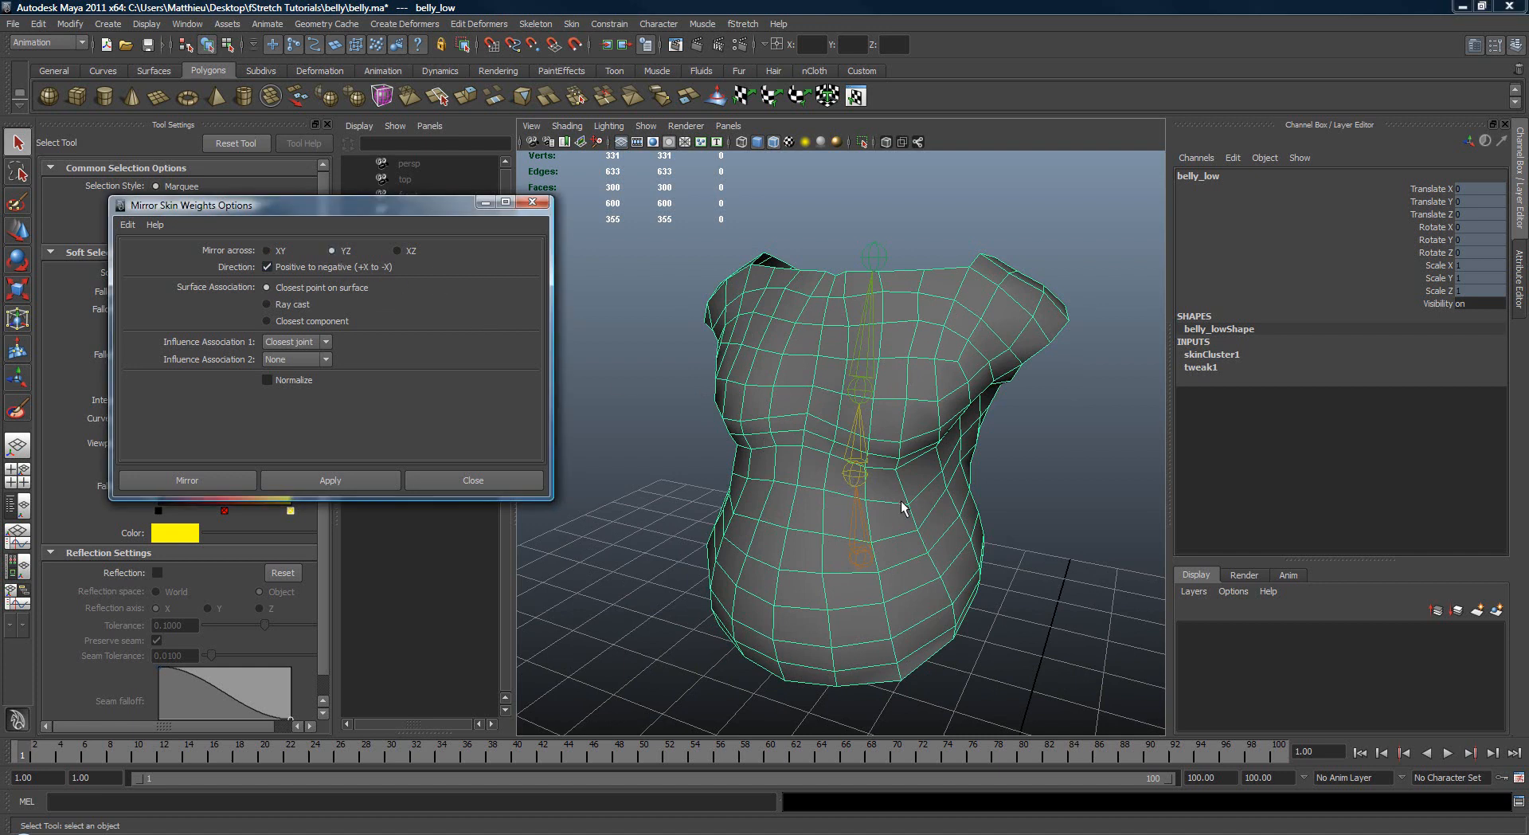
Step: Check the X axis direction at joint1 and mirror belly_low's skin weights from positive to negative X
middle_click_drag(902, 508, 918, 390, "alt")
left_click_drag(917, 390, 888, 419, "alt")
left_click(866, 432)
key("w")
left_click_drag(921, 512, 895, 504, "alt")
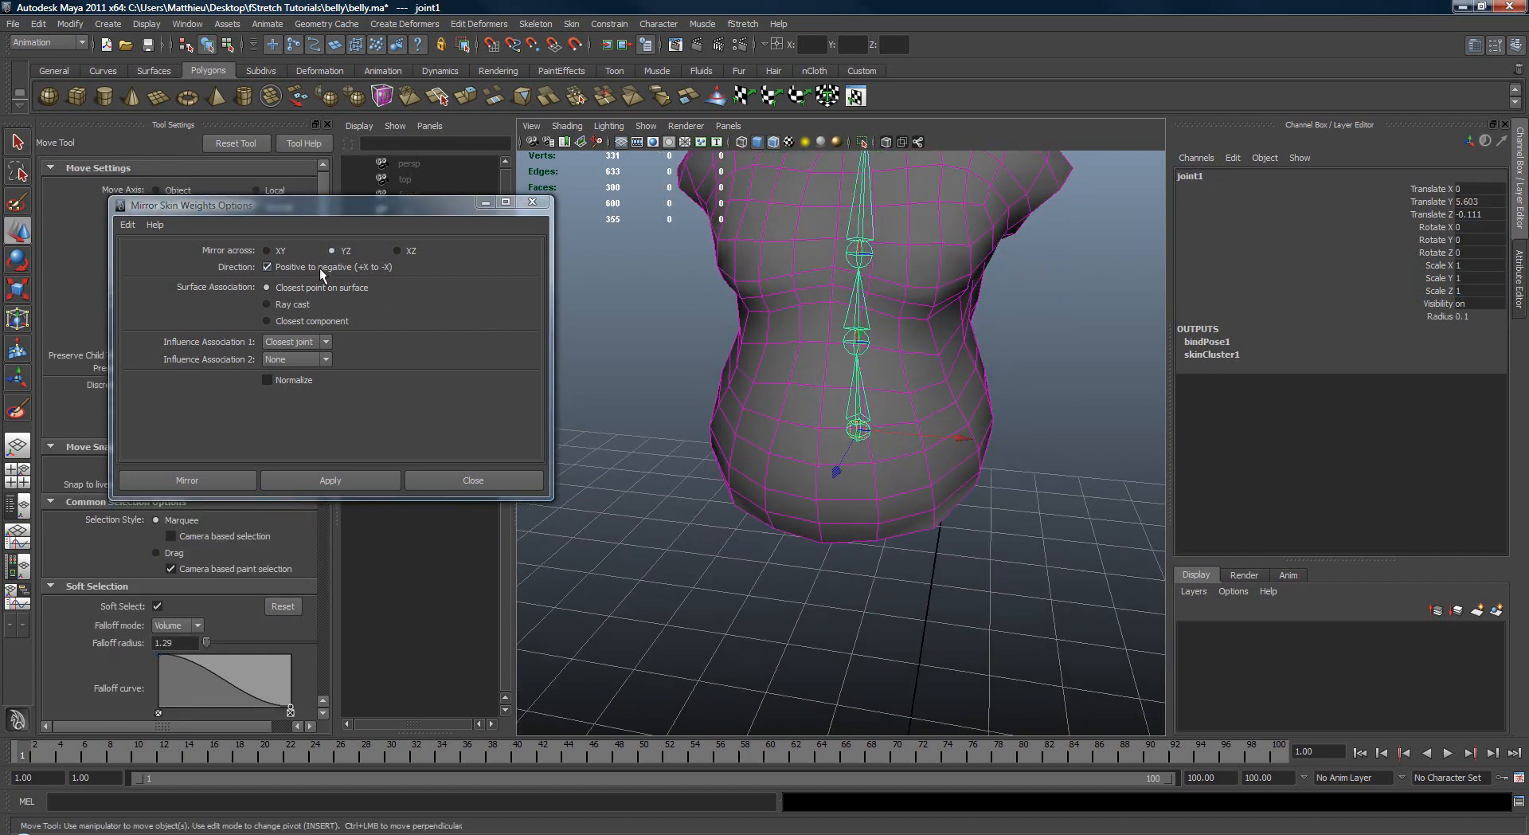
left_click(337, 479)
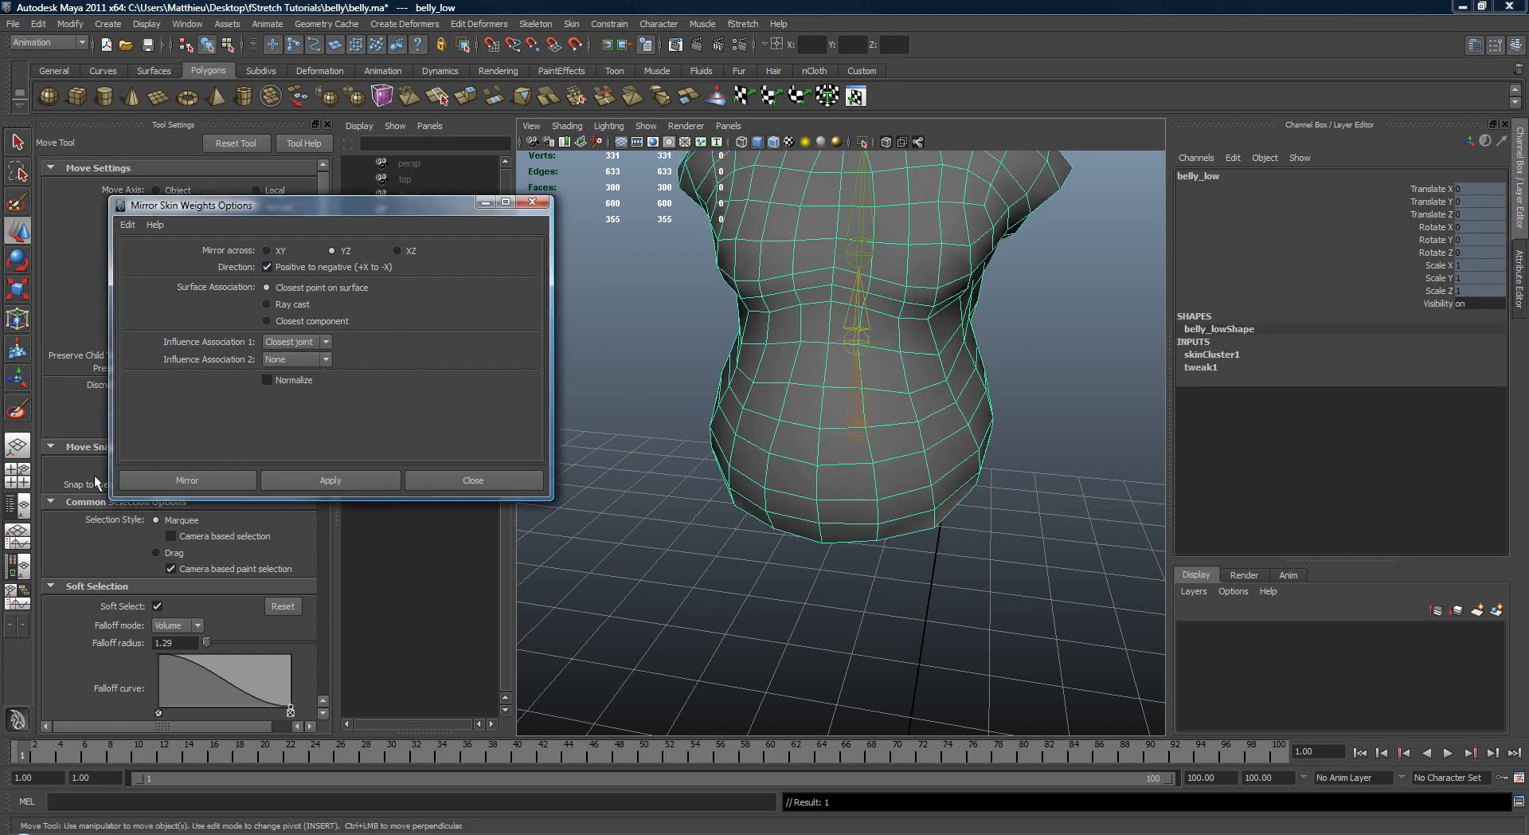
Step: Close the mirror options and review the mirrored weights of joint1, joint2 and joint3 with the Paint Skin Weights Tool
left_click(26, 418)
middle_click_drag(701, 390, 712, 468, "alt")
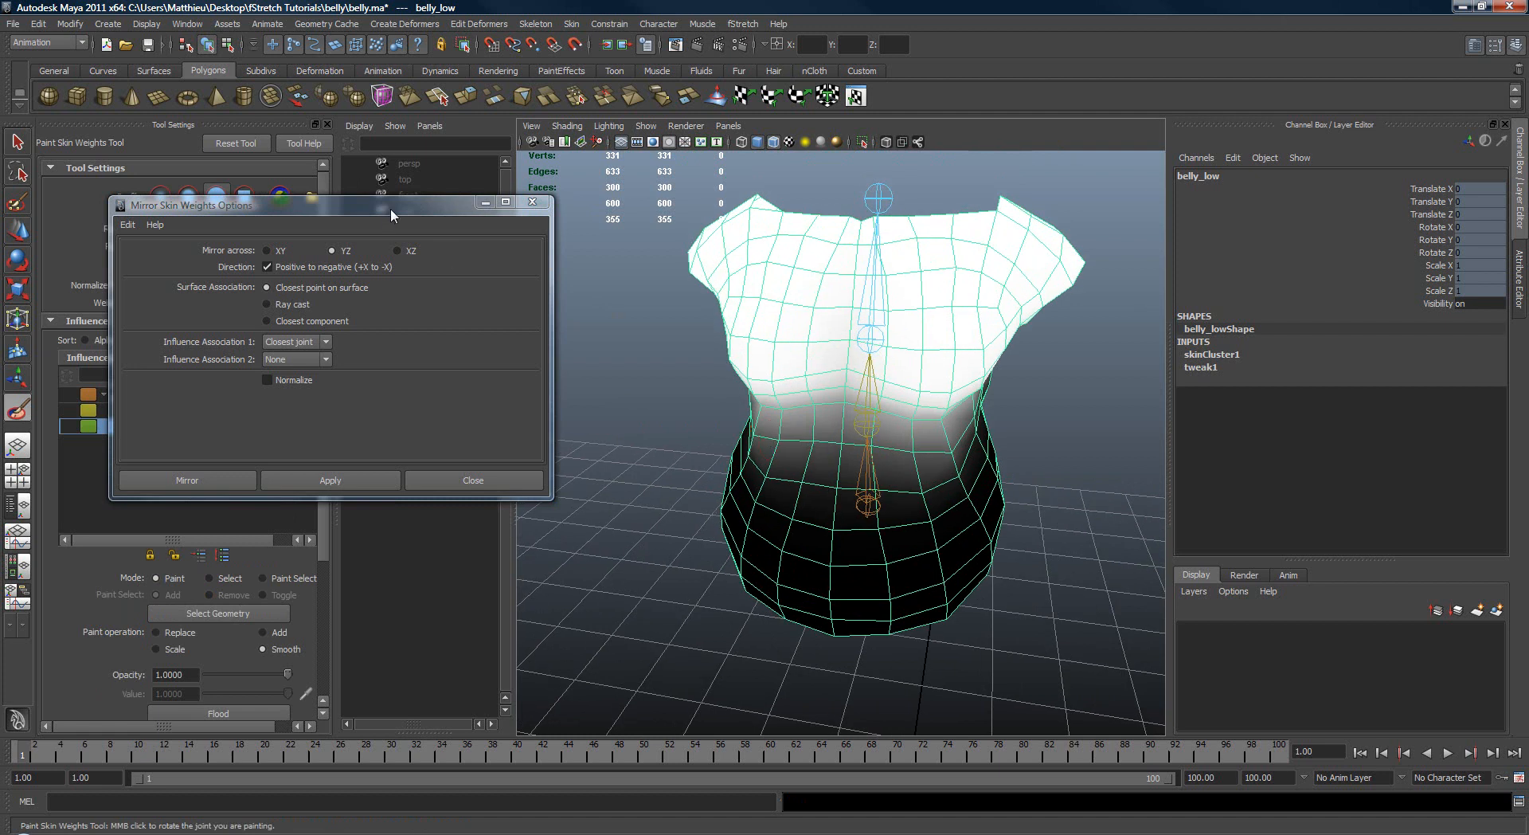
left_click(532, 202)
left_click(131, 412)
left_click(142, 394)
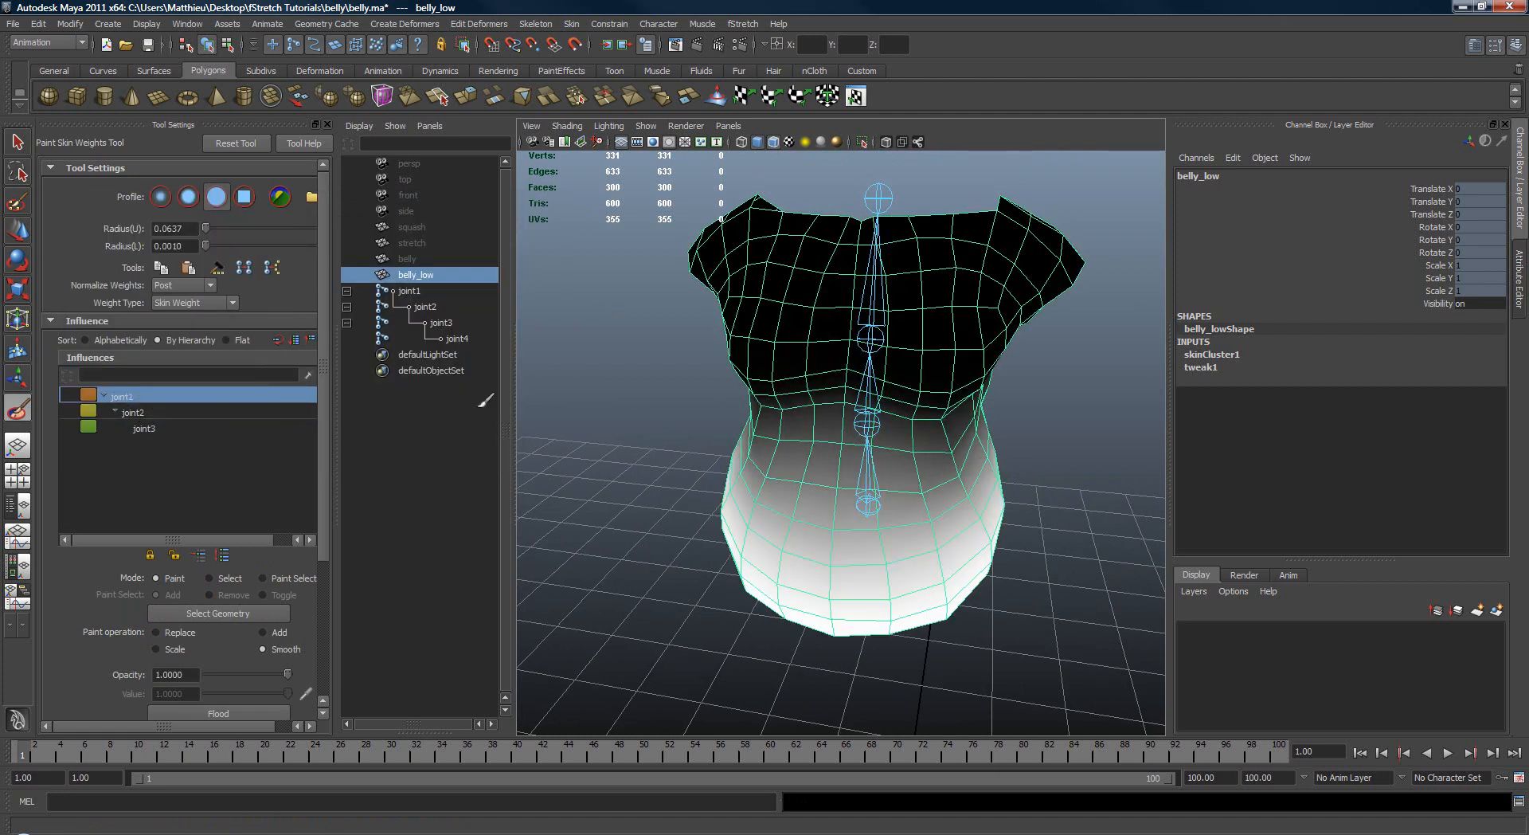
left_click(178, 409)
left_click(170, 422)
left_click_drag(863, 432, 774, 411, "alt")
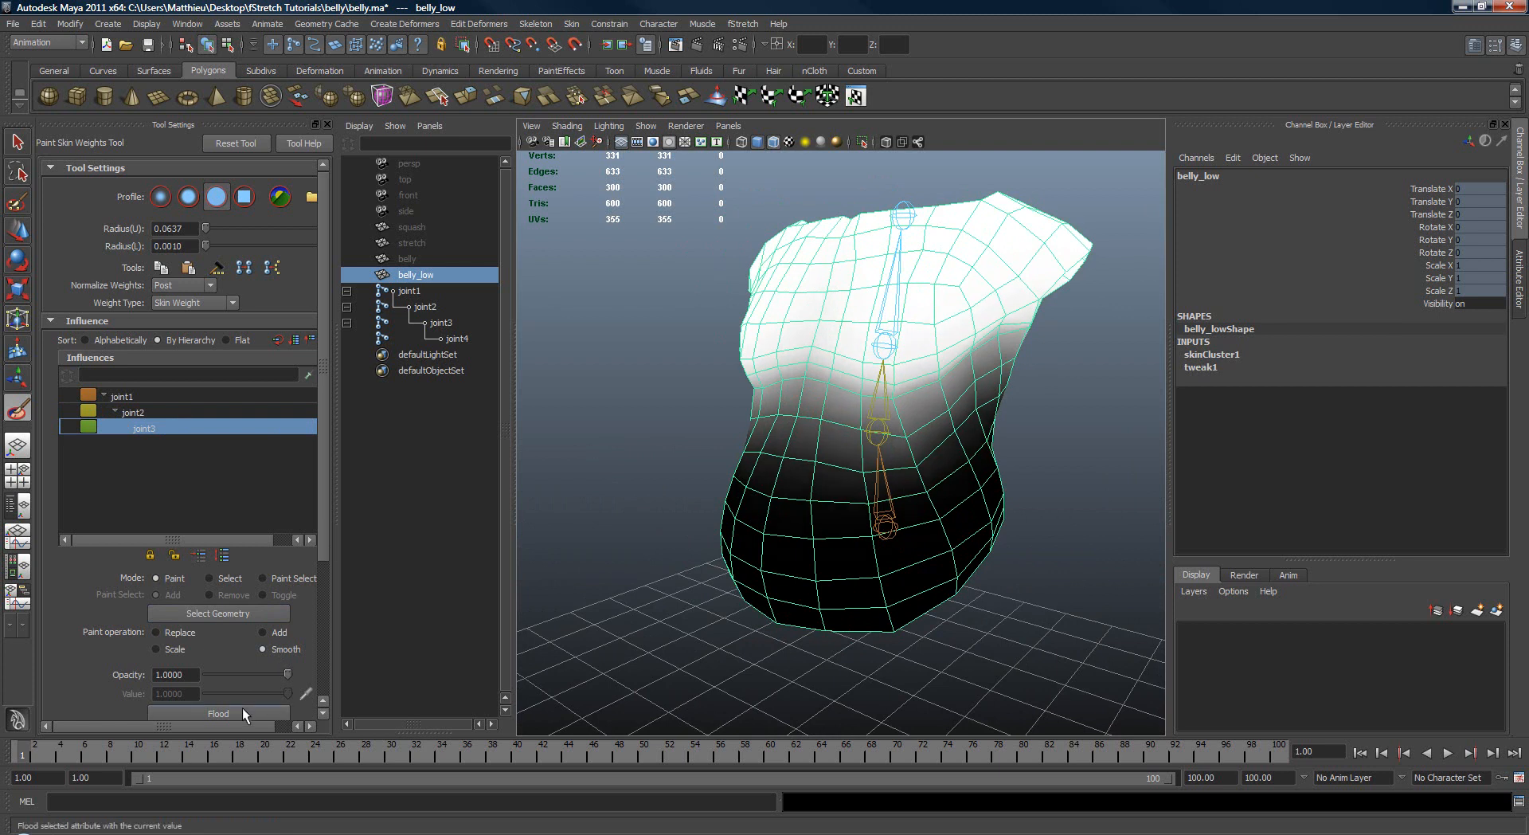
left_click(143, 412)
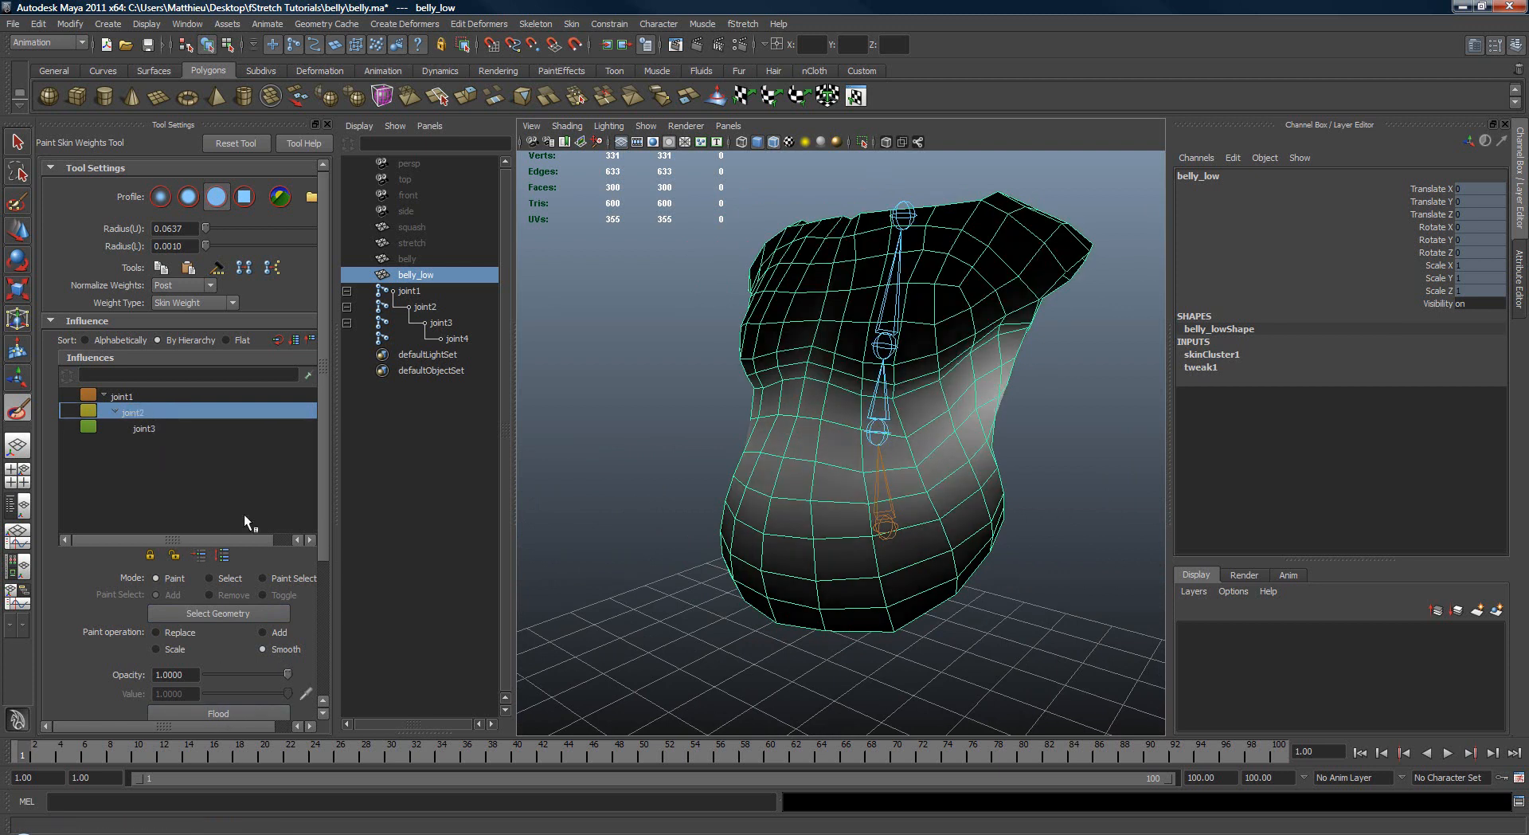
mouse_move(739, 531)
left_mouse_down("alt")
mouse_move(852, 478)
mouse_move(854, 423)
left_mouse_up("alt")
left_click(135, 396)
Step: Test the mirrored weights by rotating joint3, and undo the rotation
key("w")
left_click(868, 391)
key("Down")
key("e")
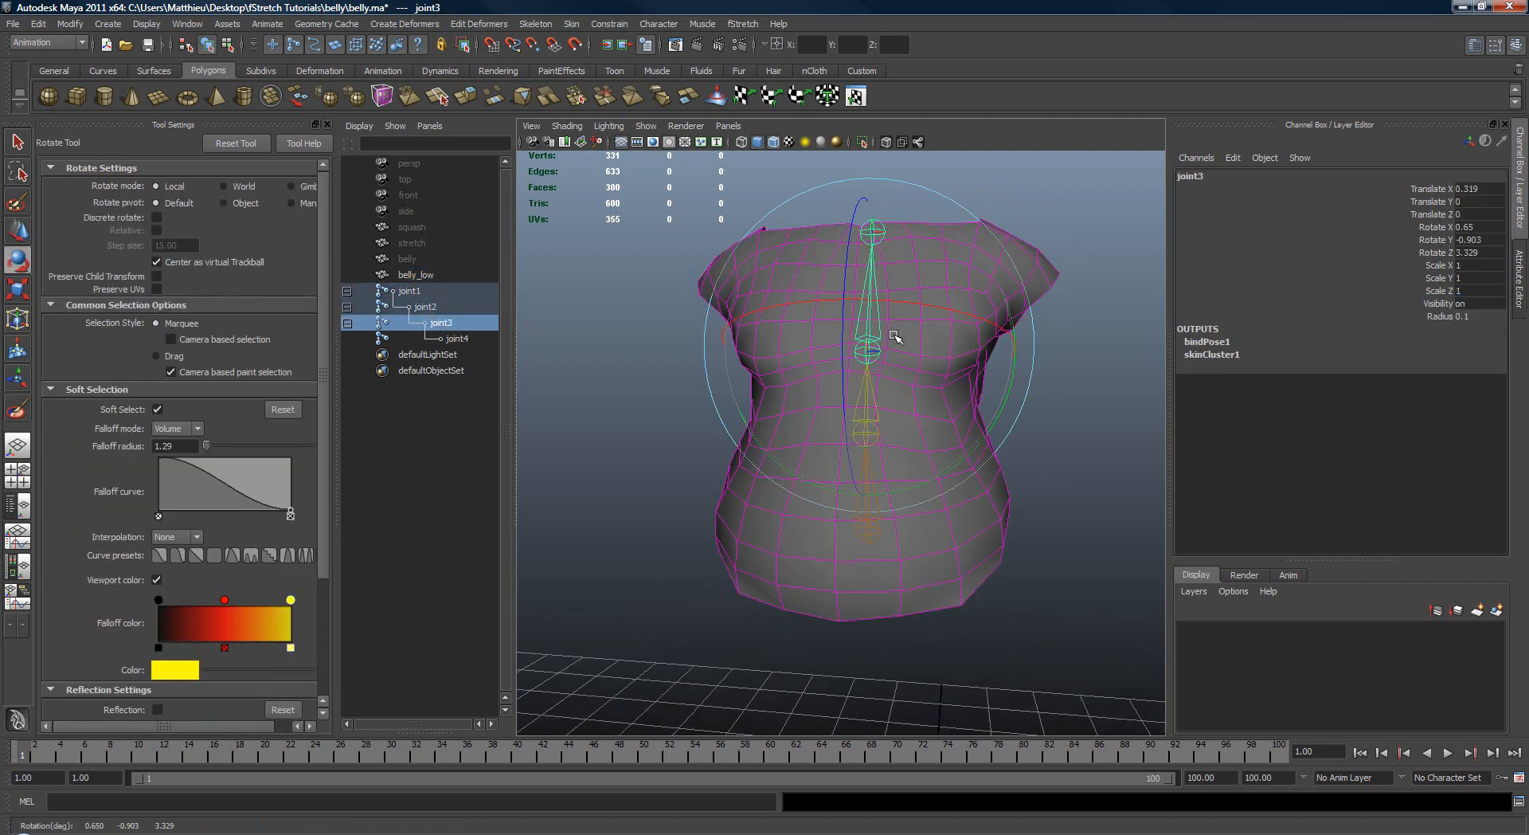
left_click_drag(891, 331, 899, 421)
key("ctrl+z")
Step: Set the skinning method of belly_low's skinCluster1 to Dual Quaternion
key("q")
left_click(1034, 298)
left_click_drag(1038, 301, 1071, 335, "alt")
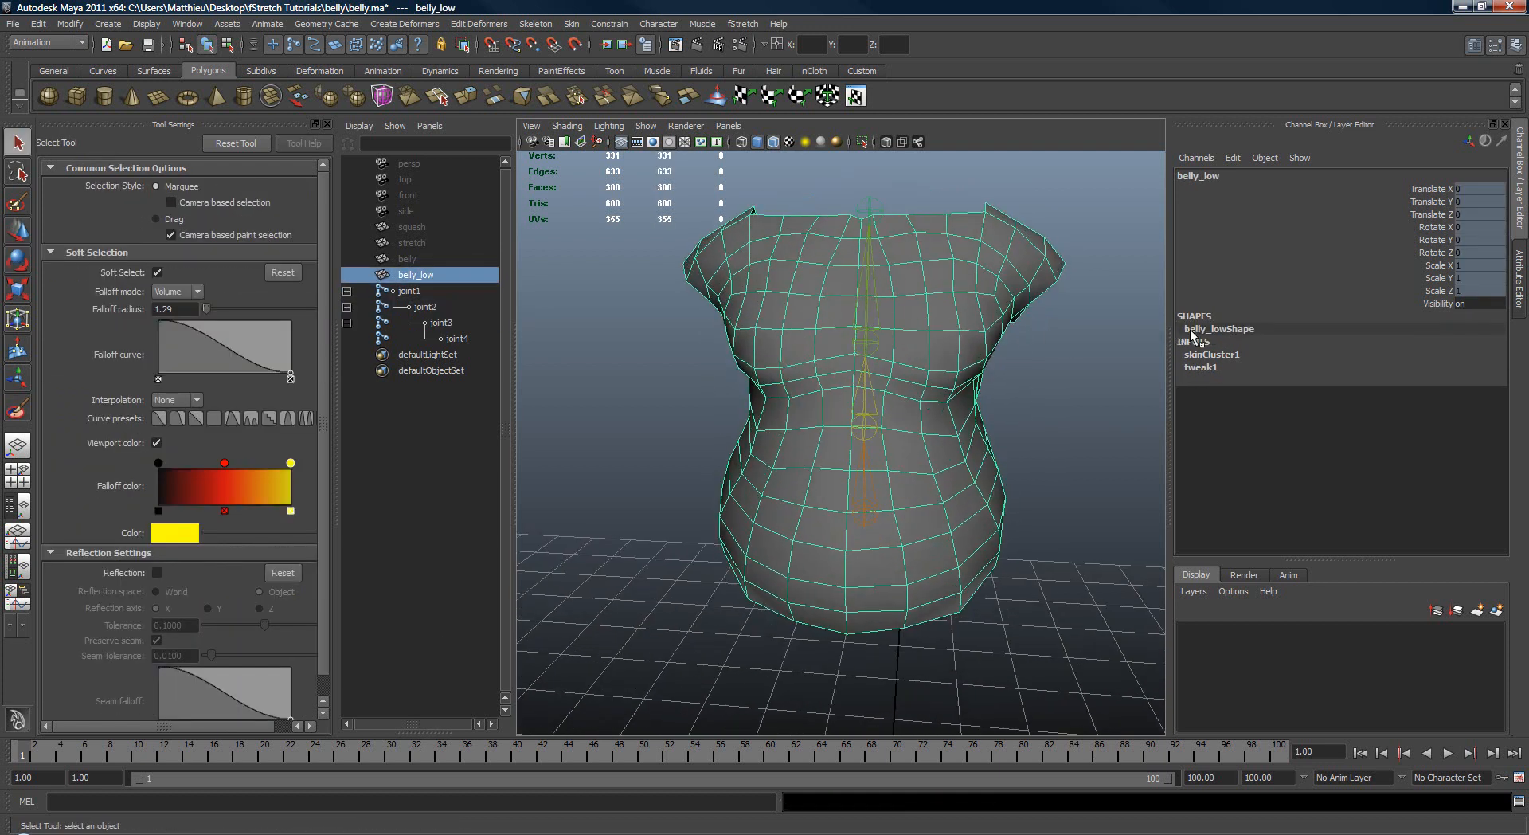
left_click(1212, 354)
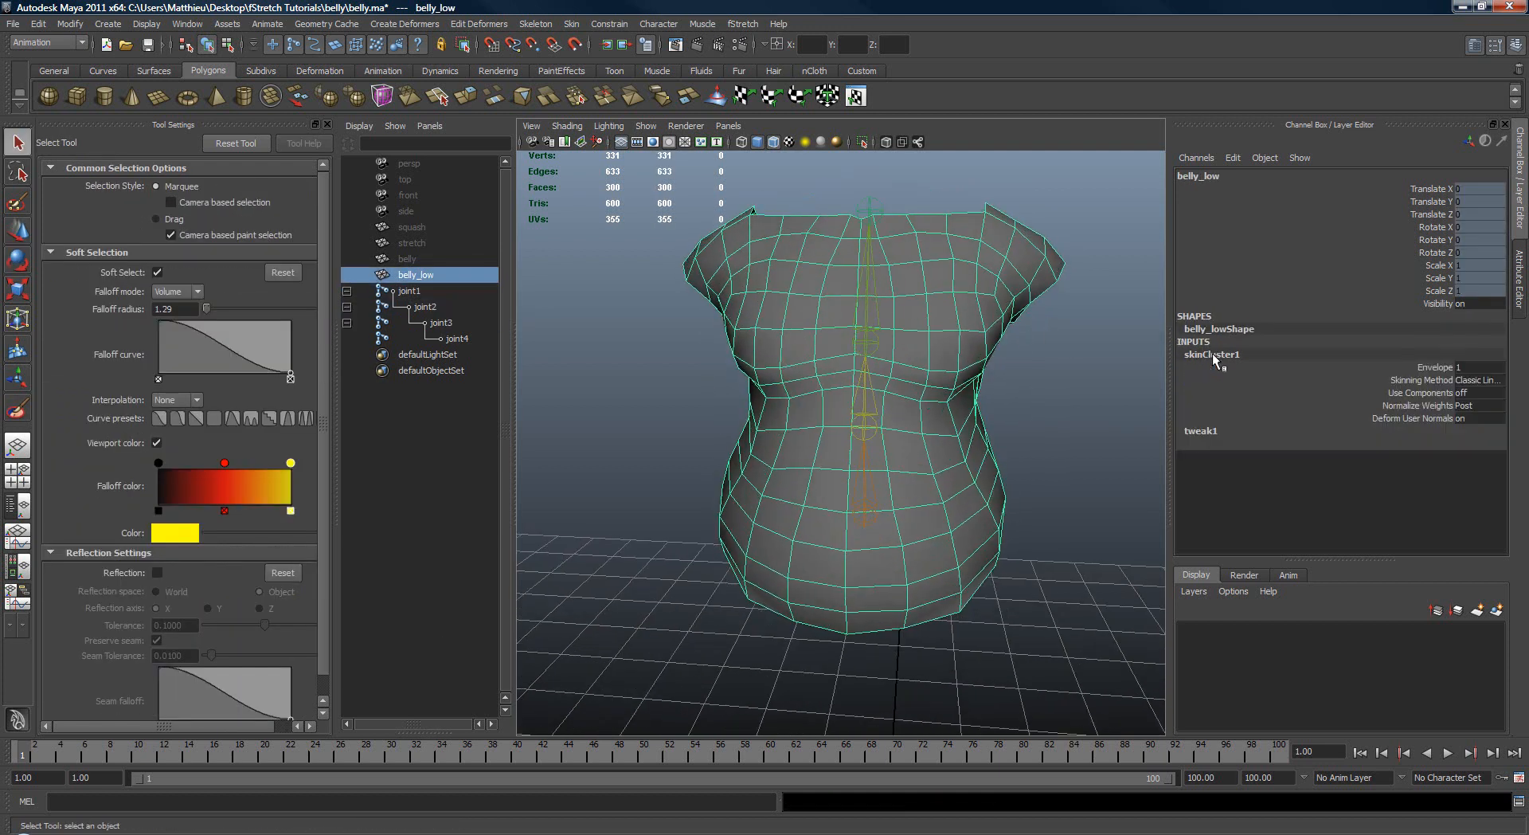
left_click(1497, 383)
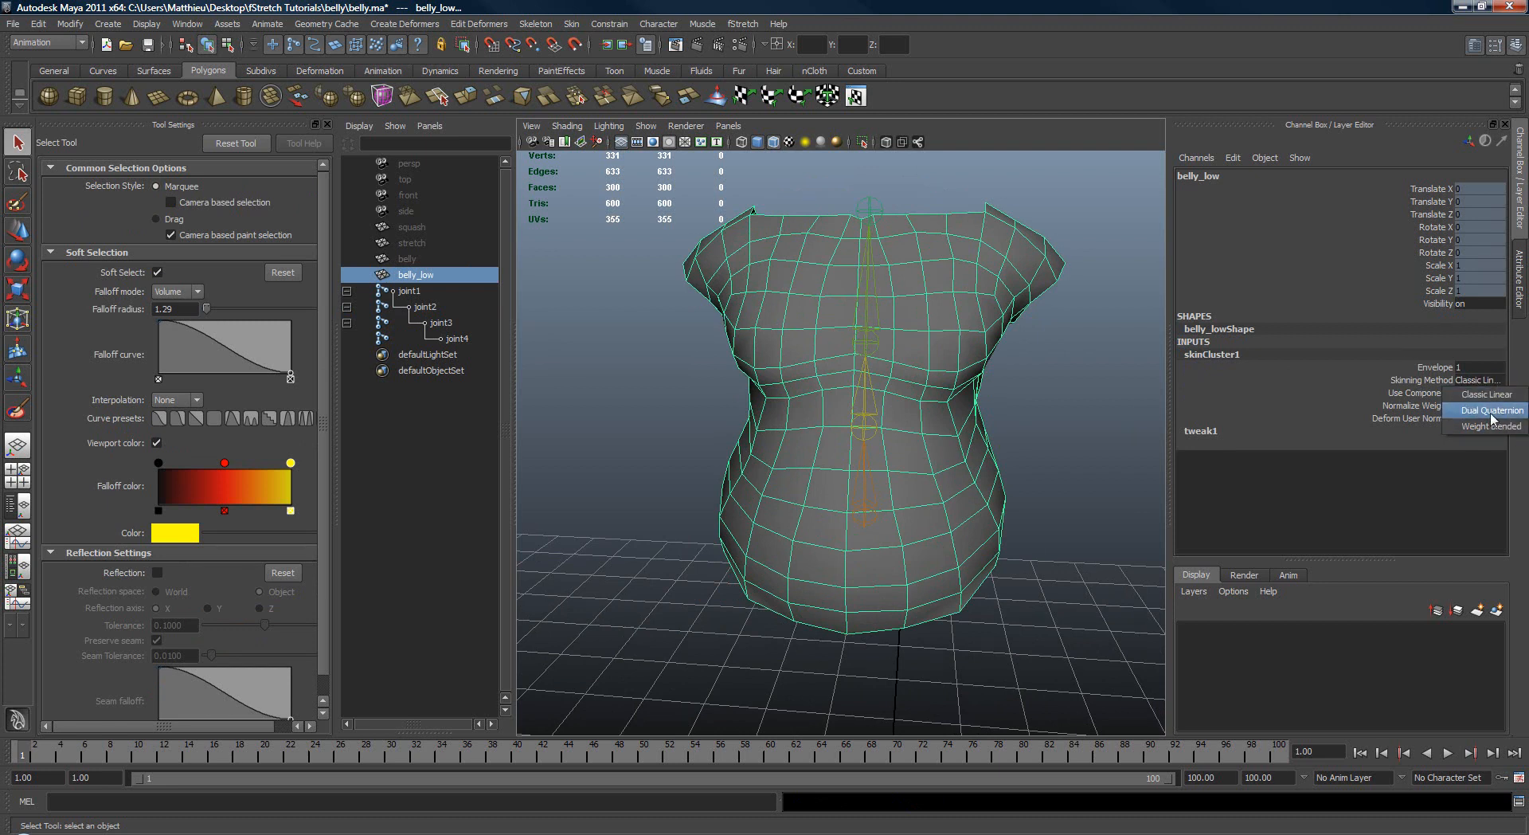
left_click(1492, 416)
Step: Rotate joint2 in several directions to test the dual quaternion deformation of the waist
left_click_drag(1063, 318, 932, 454, "alt")
left_click(903, 319)
left_click(889, 486)
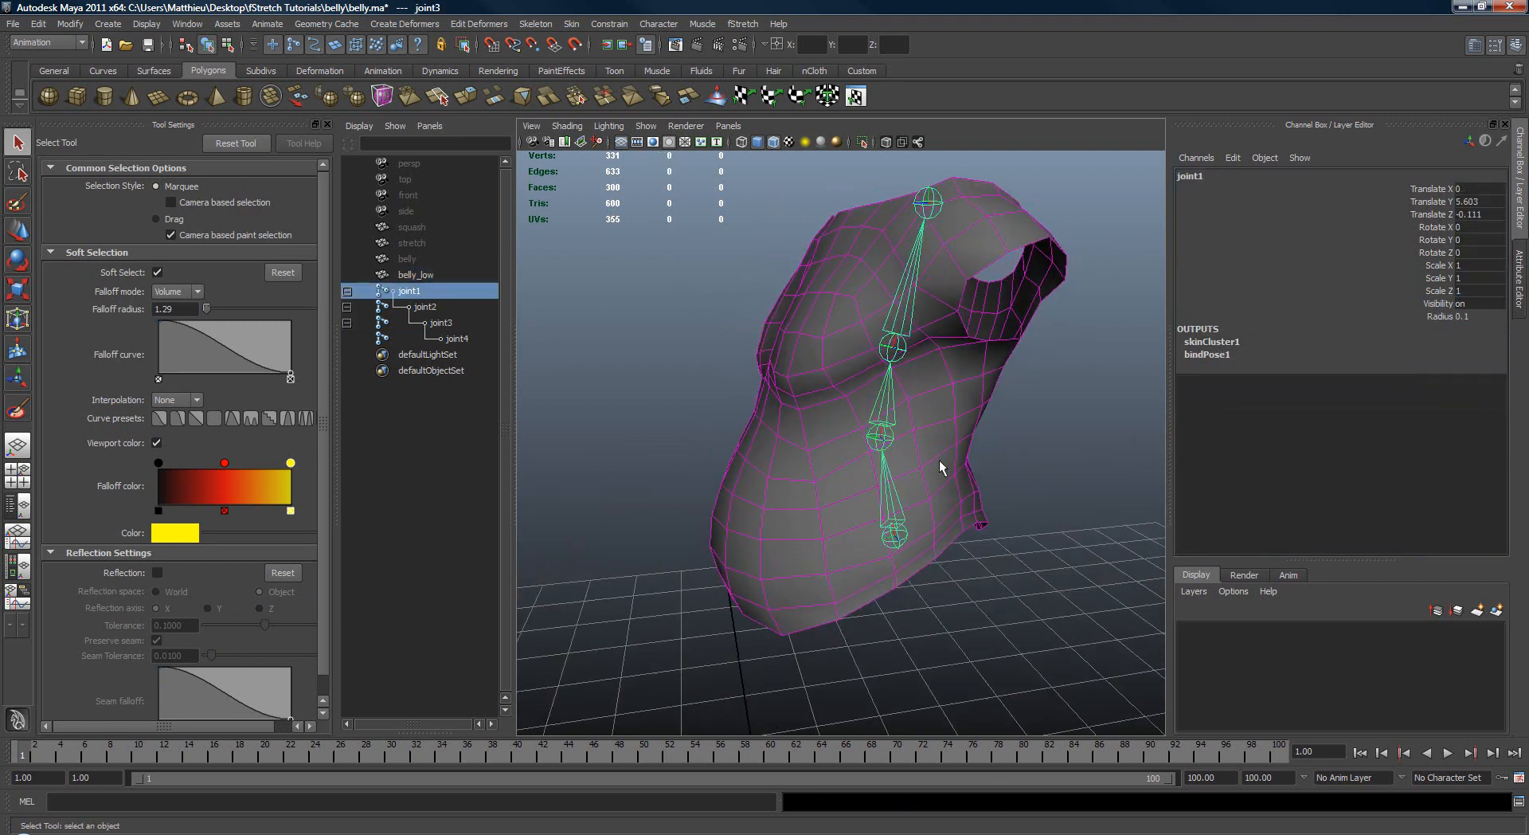
key("Down")
key("e")
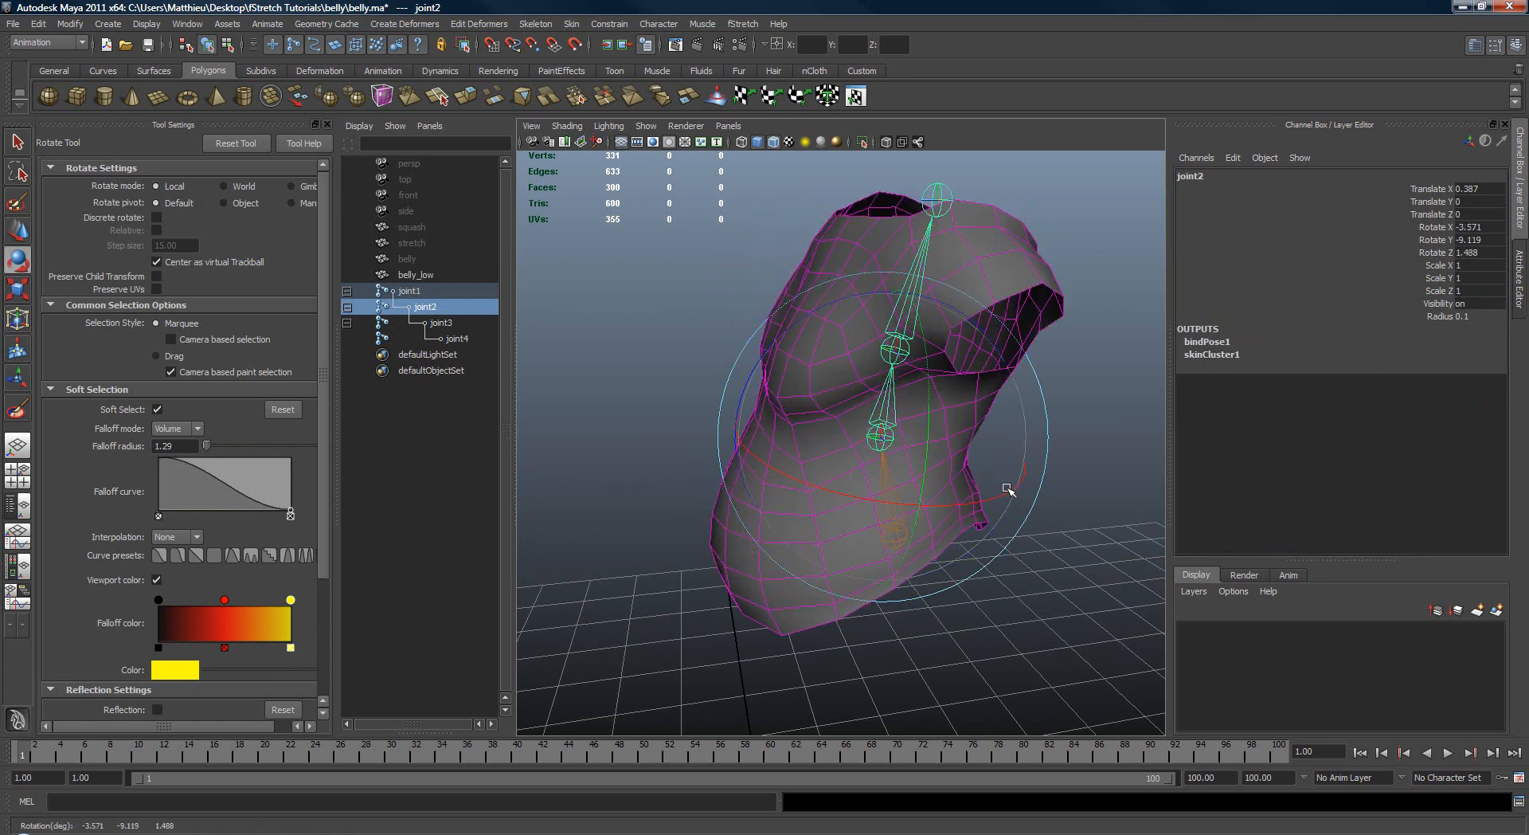
left_click_drag(1007, 488, 796, 442)
left_click_drag(796, 442, 868, 420, "alt")
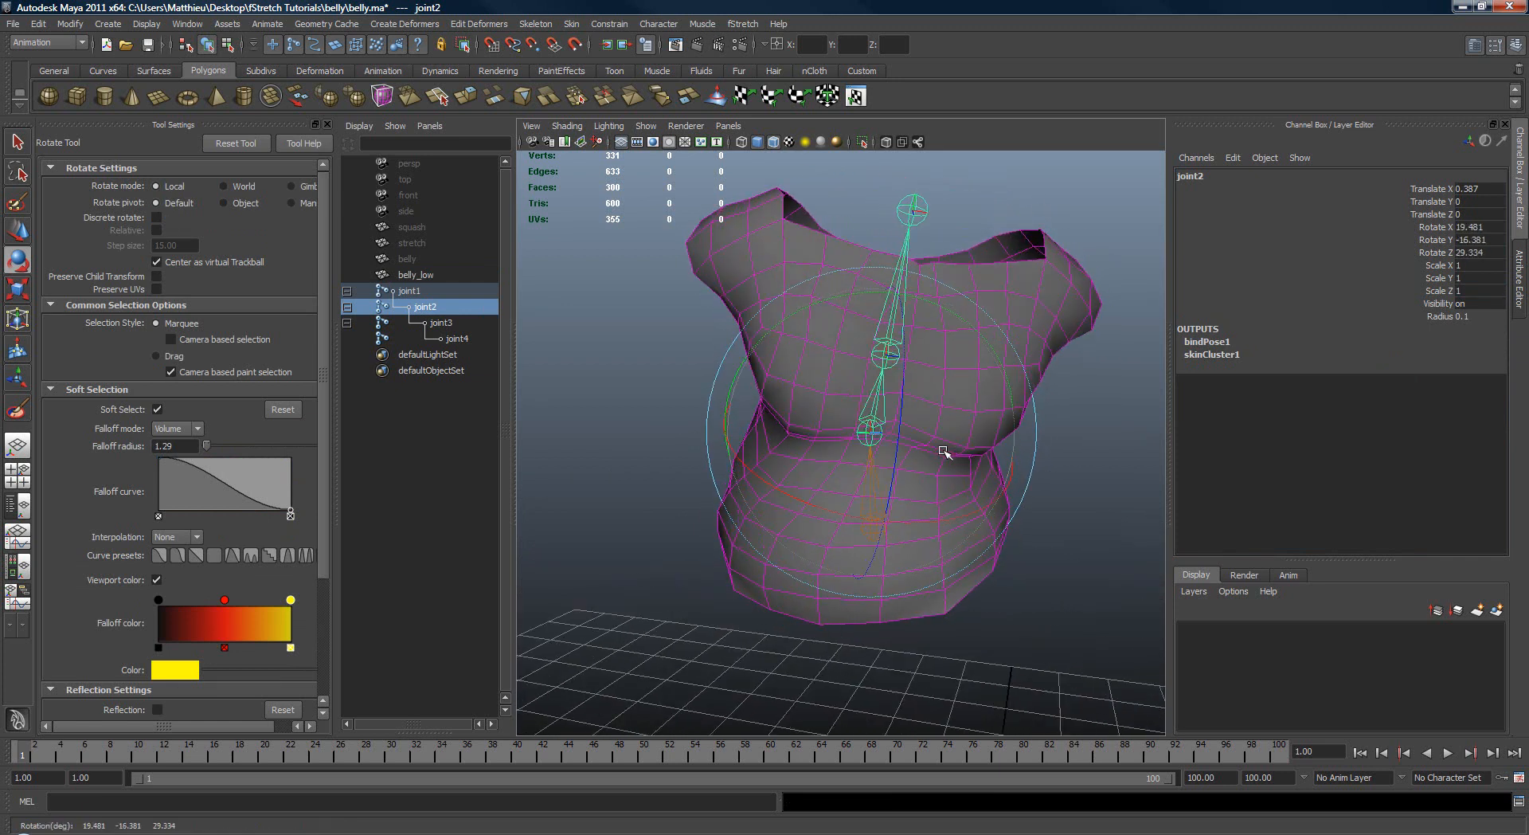
Step: Select joint2 and joint3 together and rotate both to test the combined bend of the torso
key("q")
left_click_drag(833, 310, 922, 396, "shift")
key("e")
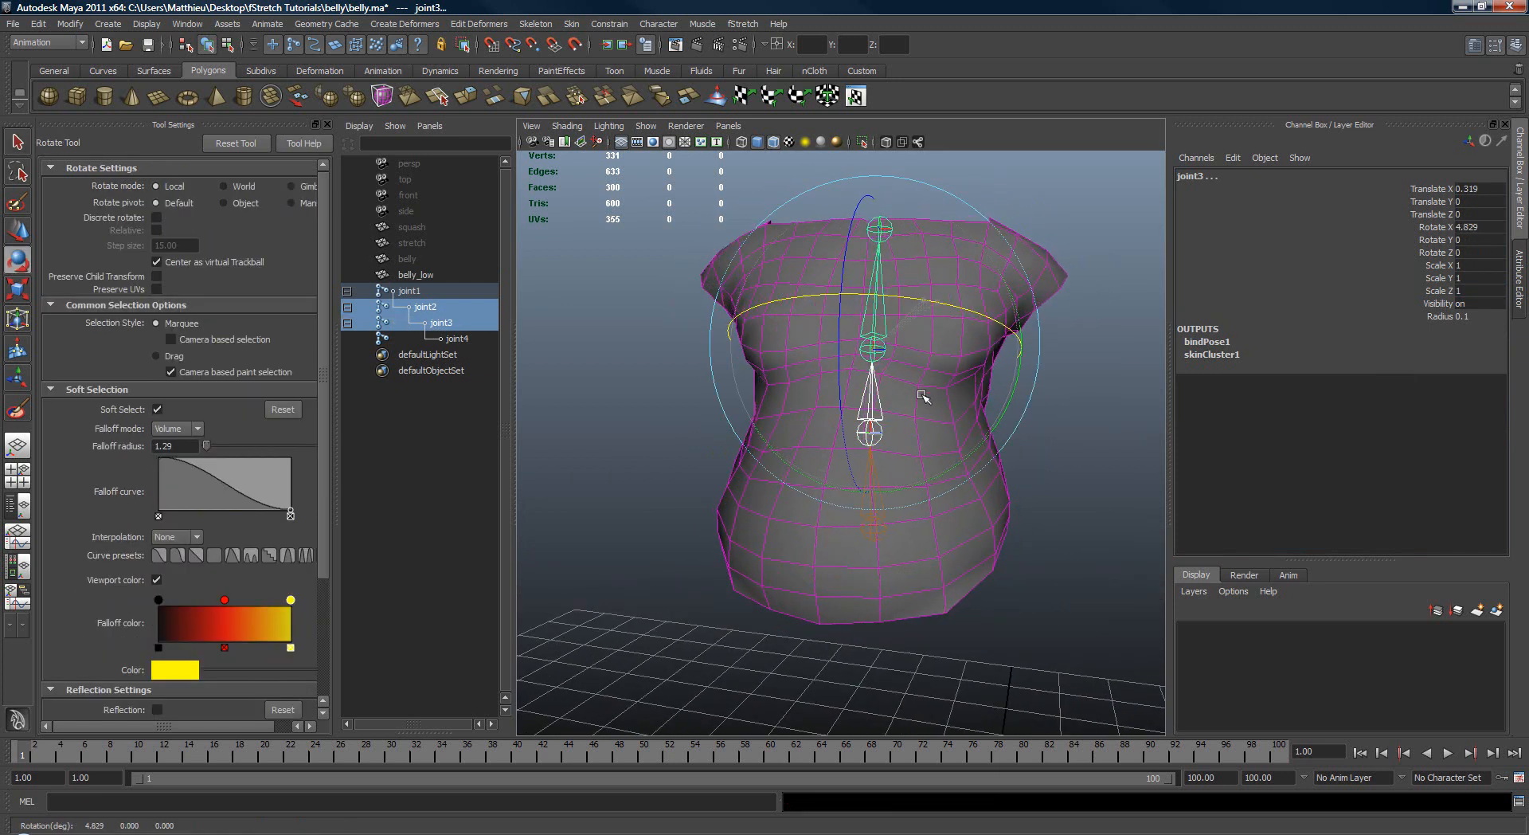
left_click_drag(898, 334, 836, 355)
Step: Rotate joint2 alone back and forth to check how the lower torso deforms
key("q")
key("e")
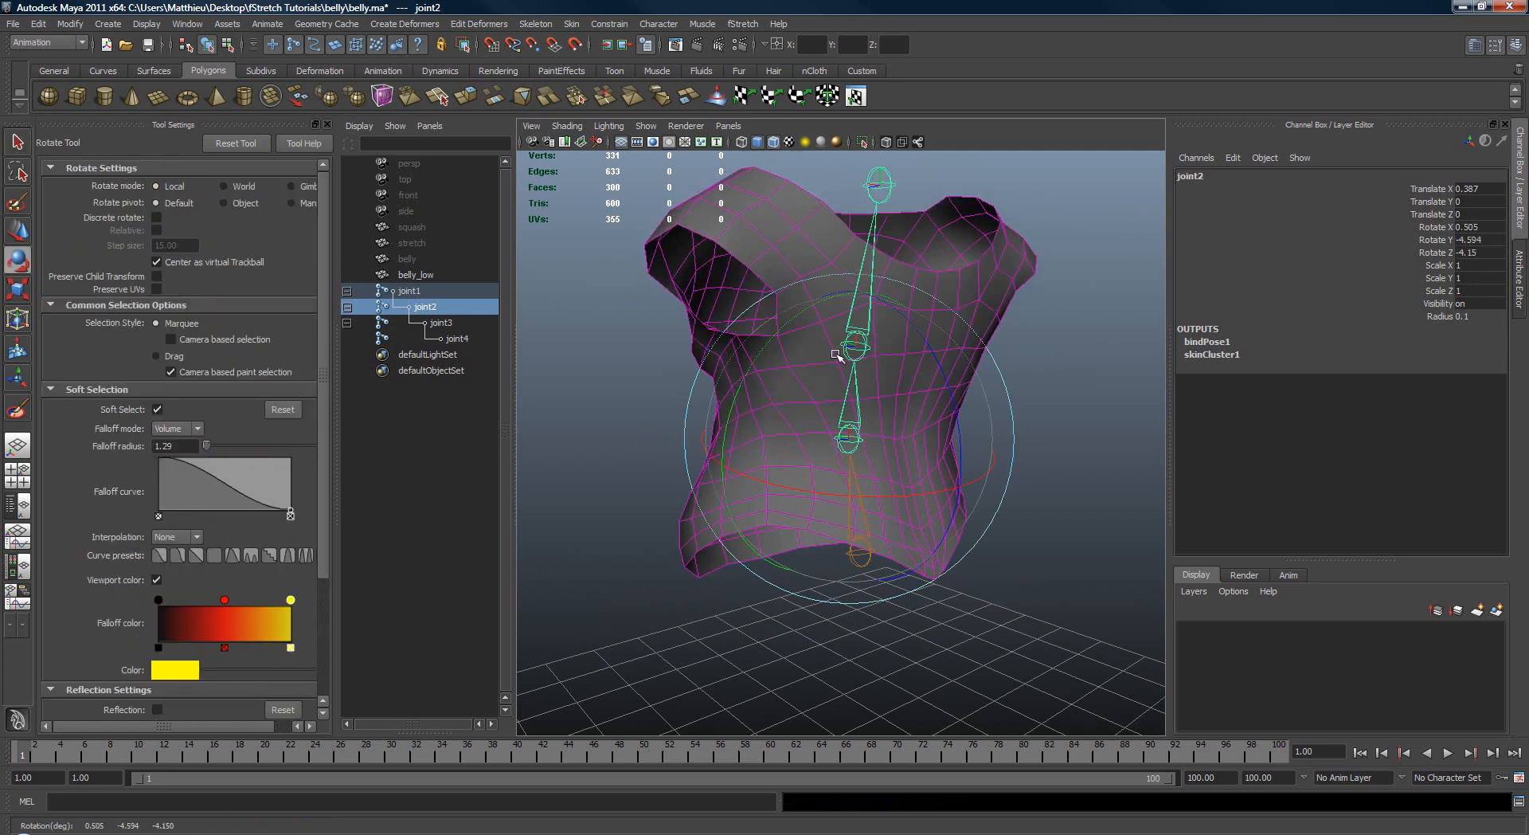
left_click_drag(859, 430, 899, 398)
left_click_drag(900, 398, 864, 398, "alt")
left_click_drag(864, 398, 908, 398)
mouse_move(908, 398)
left_mouse_down("alt")
mouse_move(823, 373)
mouse_move(893, 375)
left_mouse_up("alt")
Step: Rotate joint3 back and forth to check the chest and shoulder deformation, and undo the test rotations
key("q")
left_click_drag(893, 374, 780, 319, "alt")
key("e")
mouse_move(919, 286)
left_mouse_down()
mouse_move(962, 273)
mouse_move(918, 307)
left_mouse_up()
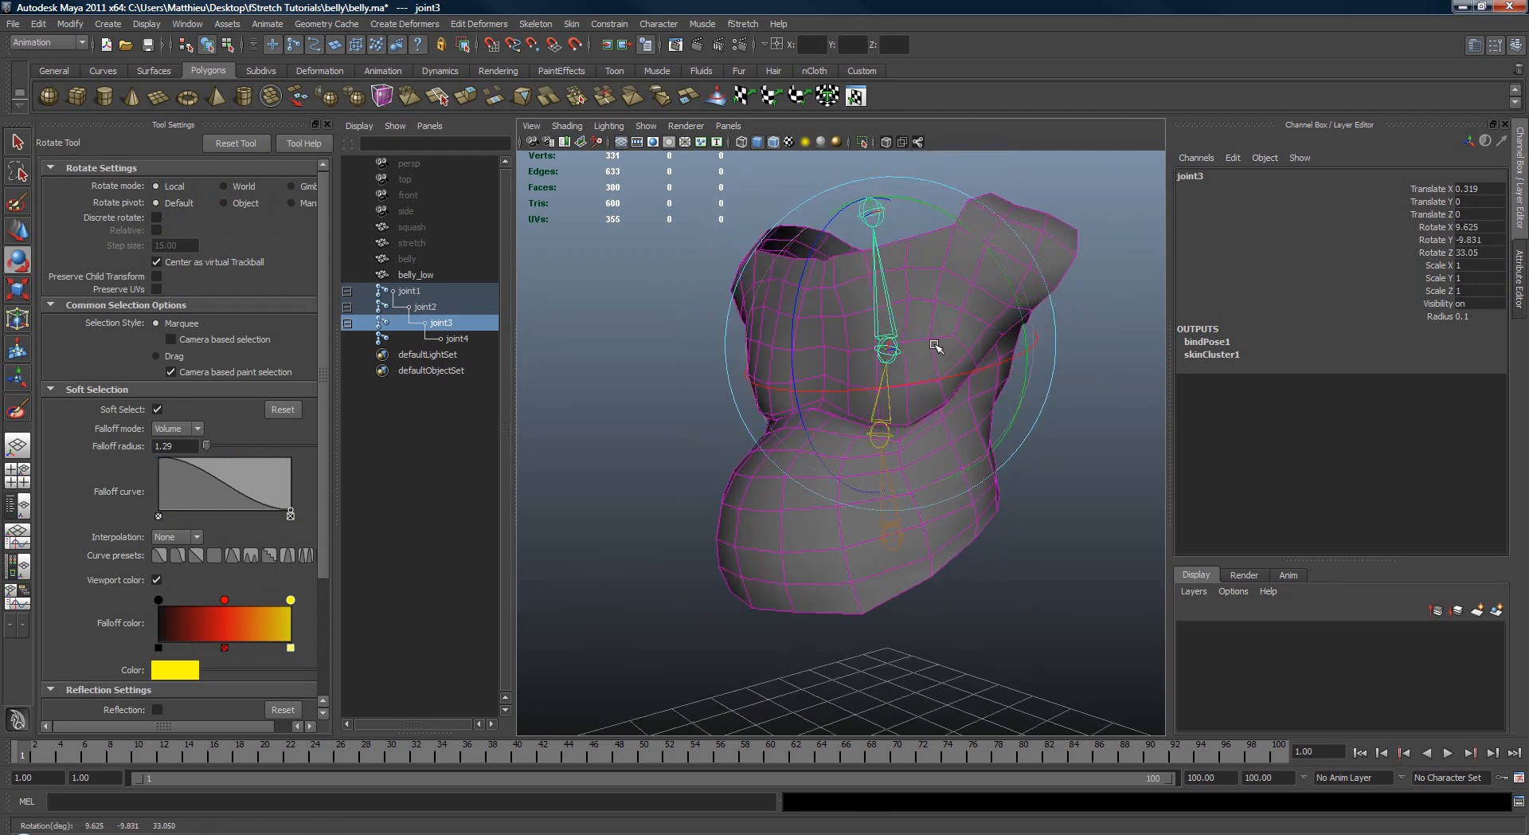
left_click_drag(893, 261, 889, 272)
left_click_drag(889, 273, 884, 288, "alt")
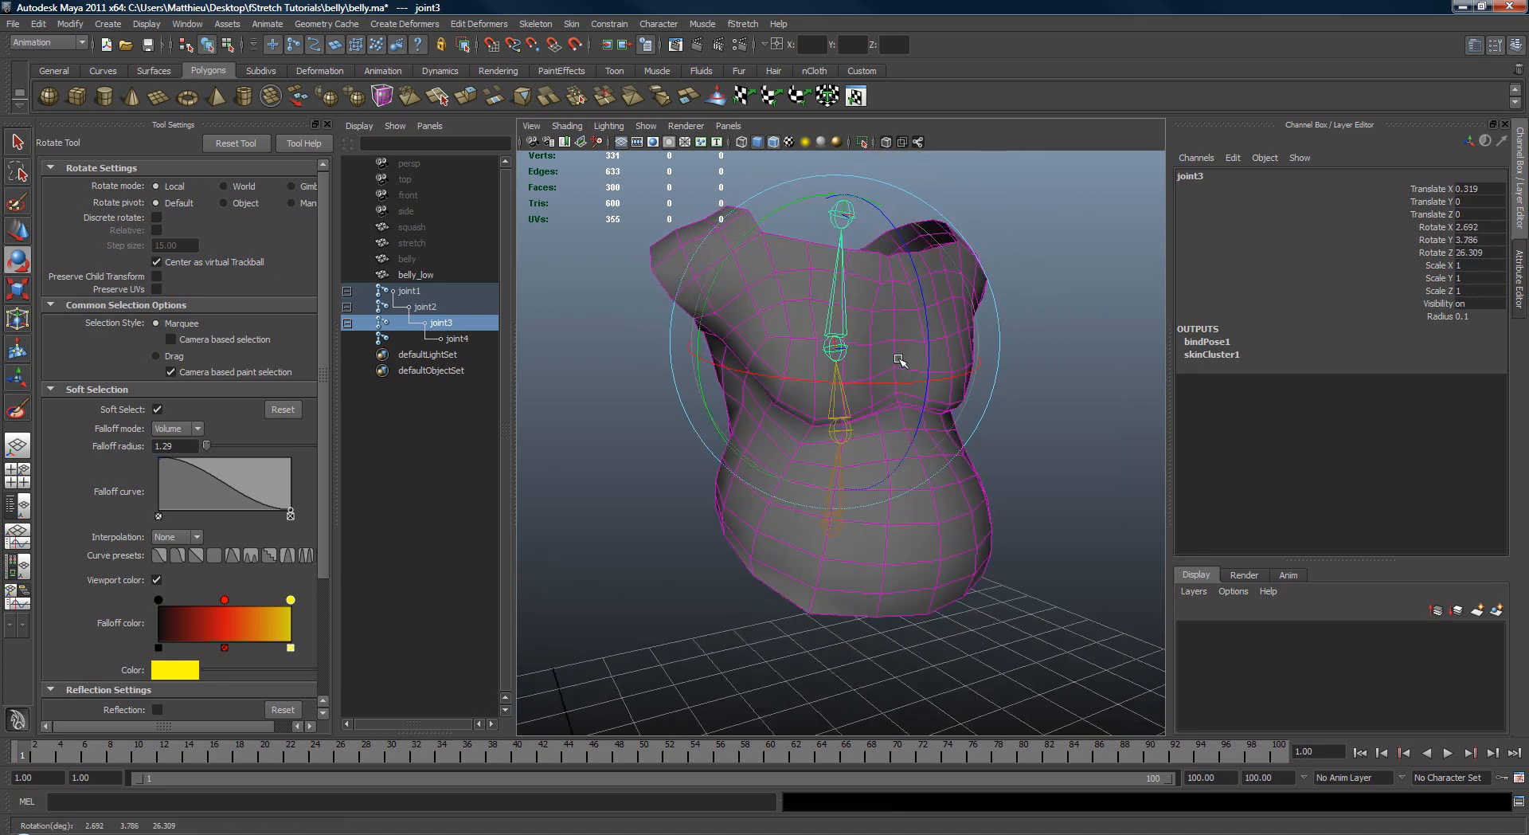
left_click_drag(898, 359, 960, 311)
key("ctrl+z")
Step: Unhide the high-resolution belly mesh and compare it with belly_low
key("q")
left_click(960, 311)
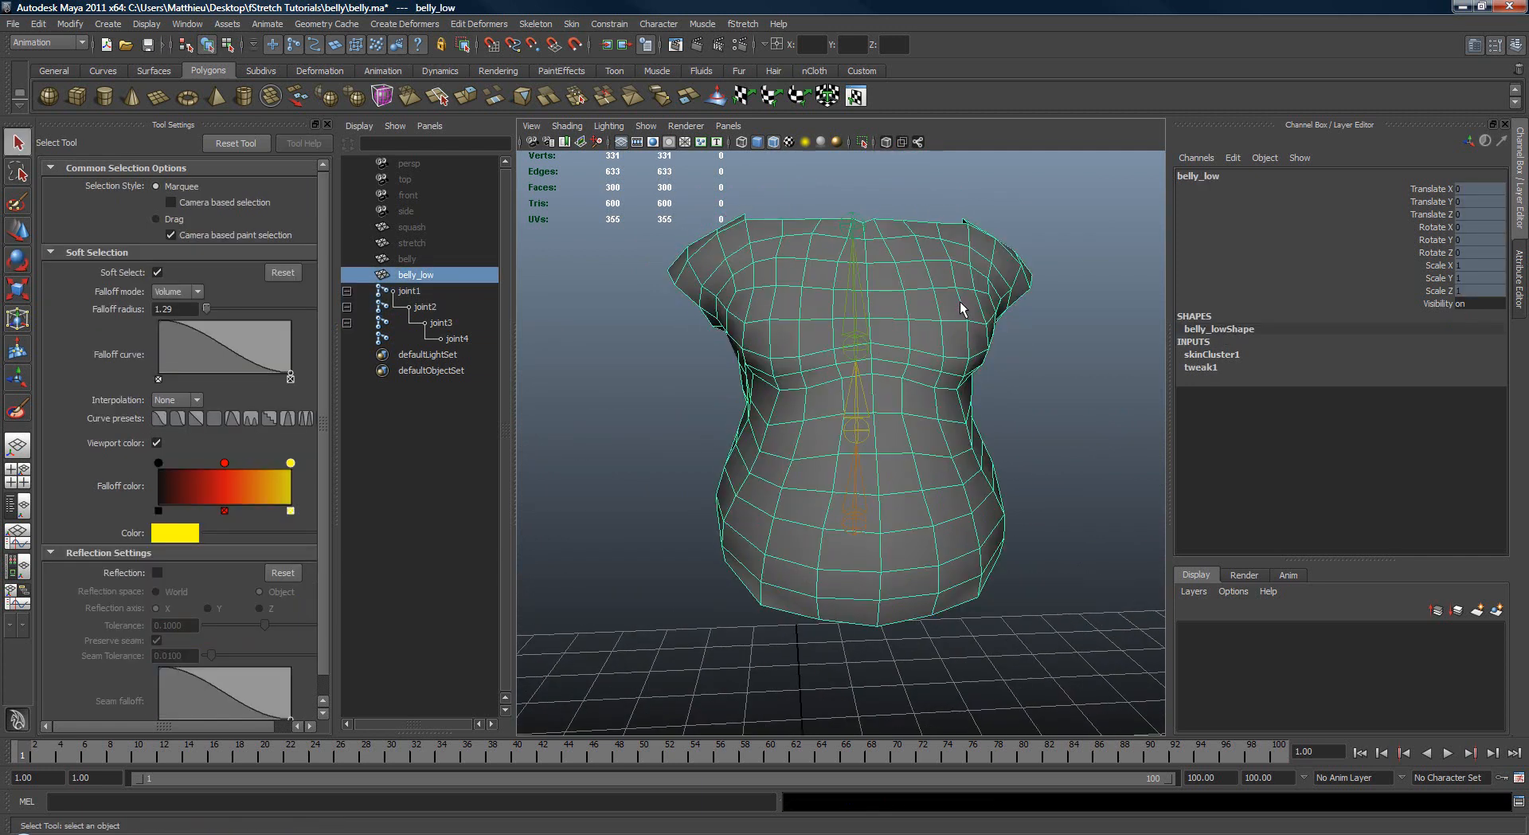
left_click_drag(633, 238, 518, 248, "alt")
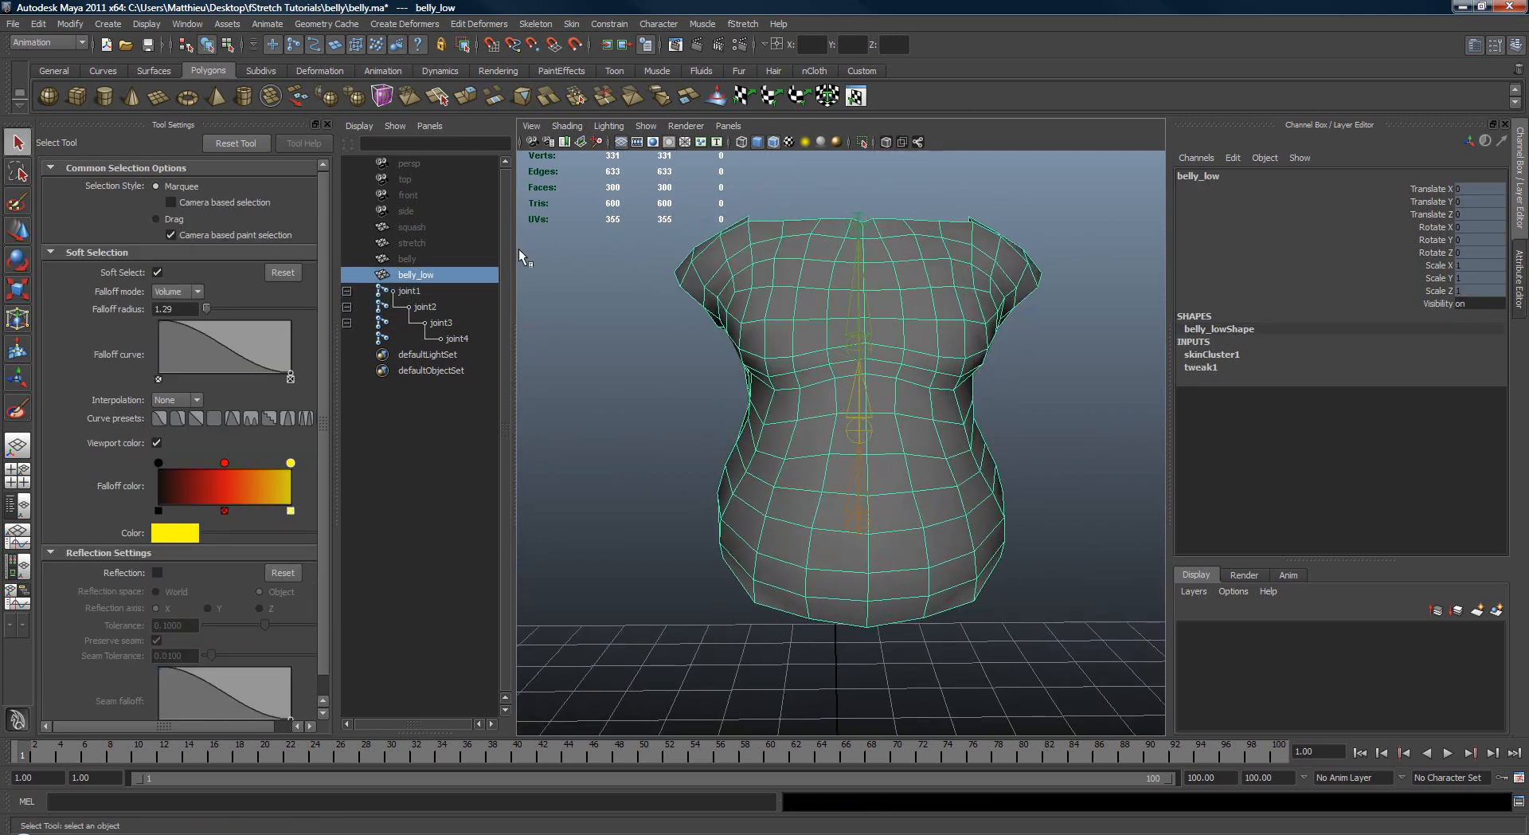
right_click_drag(581, 251, 769, 301, "alt")
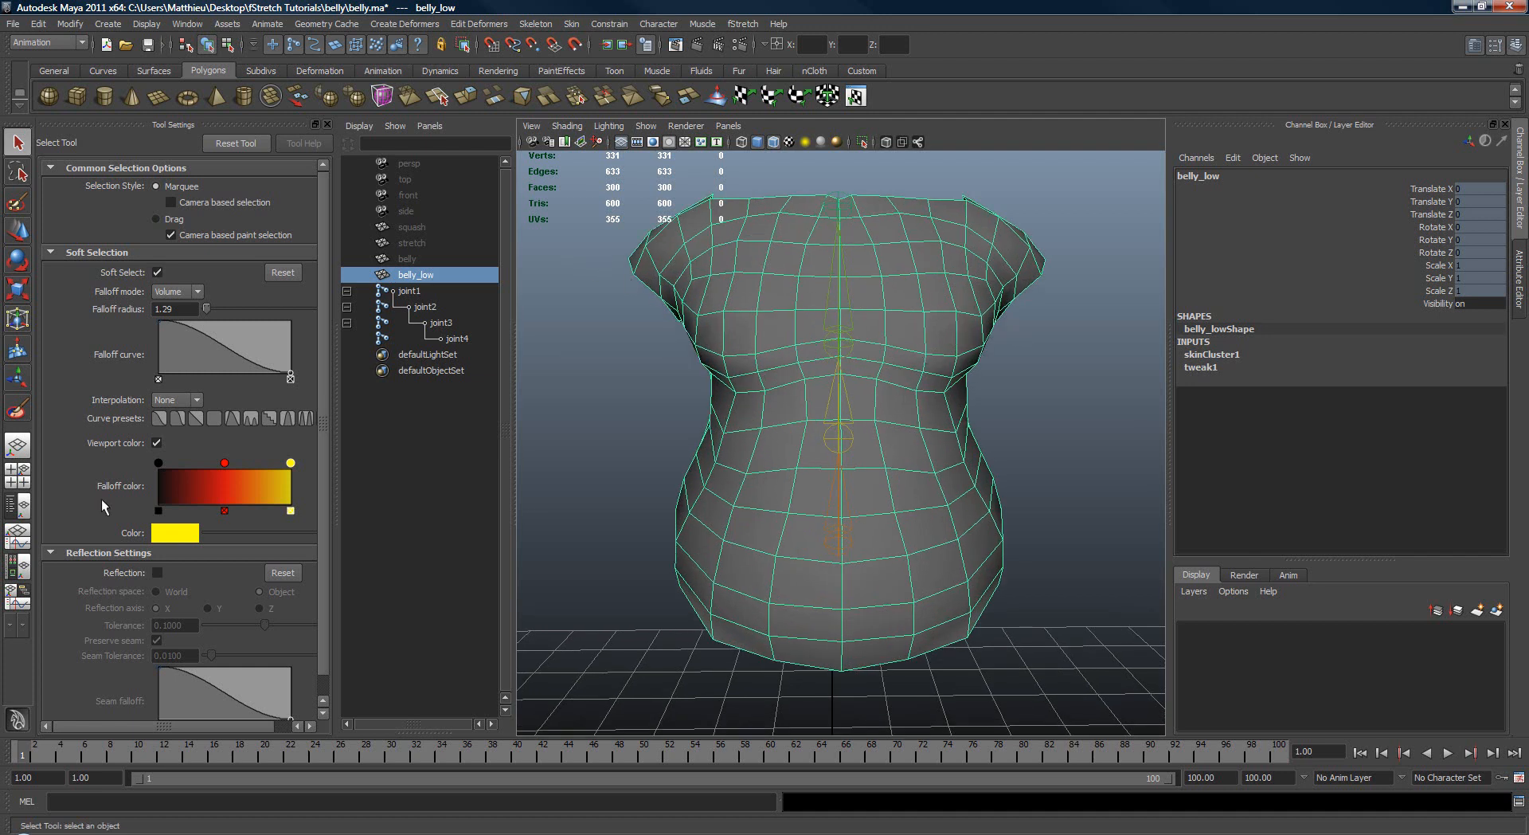
scroll(602, 355, "up", 3)
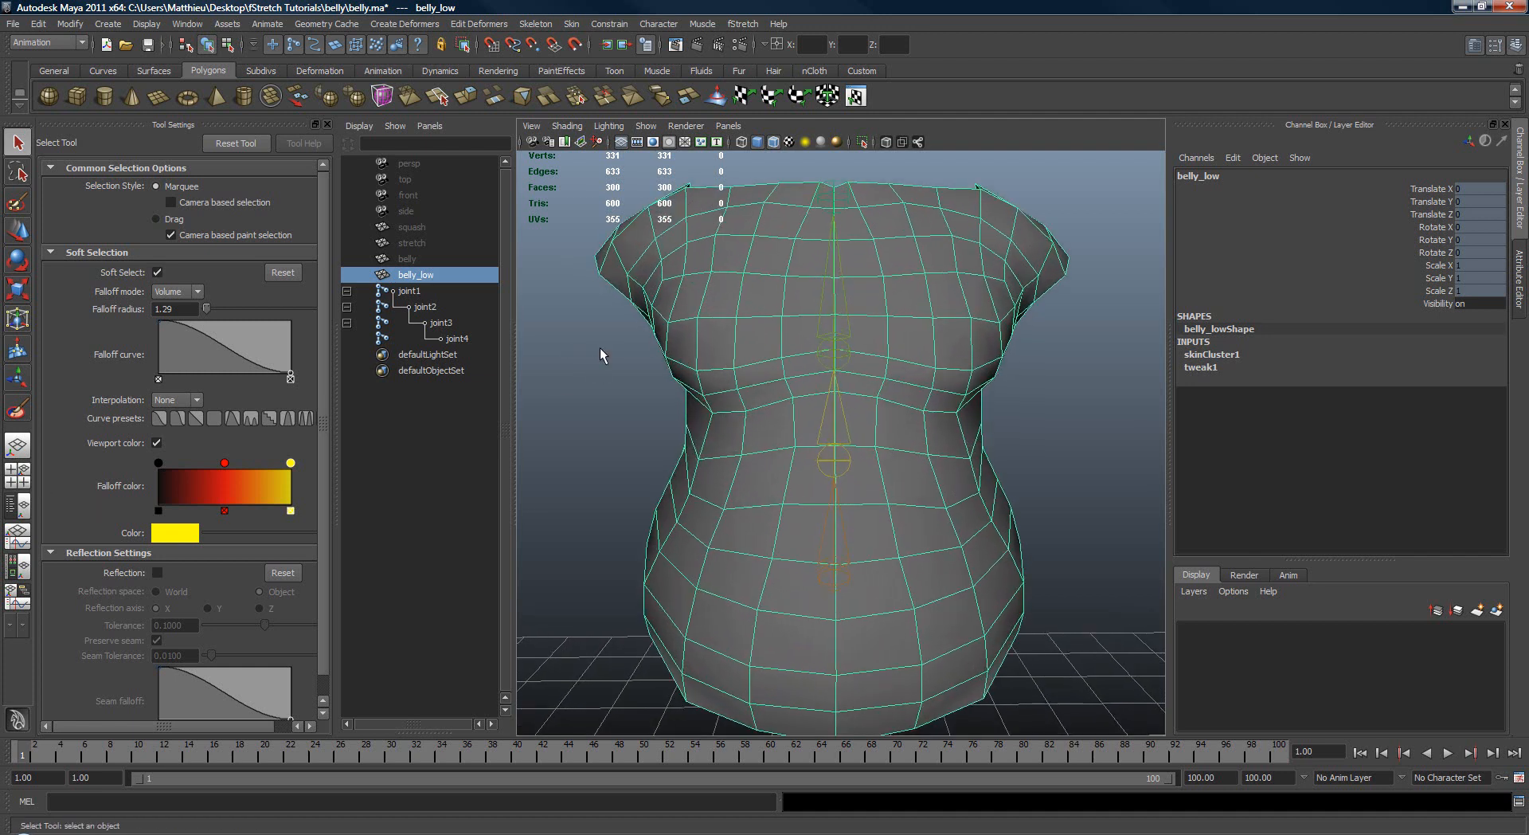
left_click(407, 259)
key("shift+h")
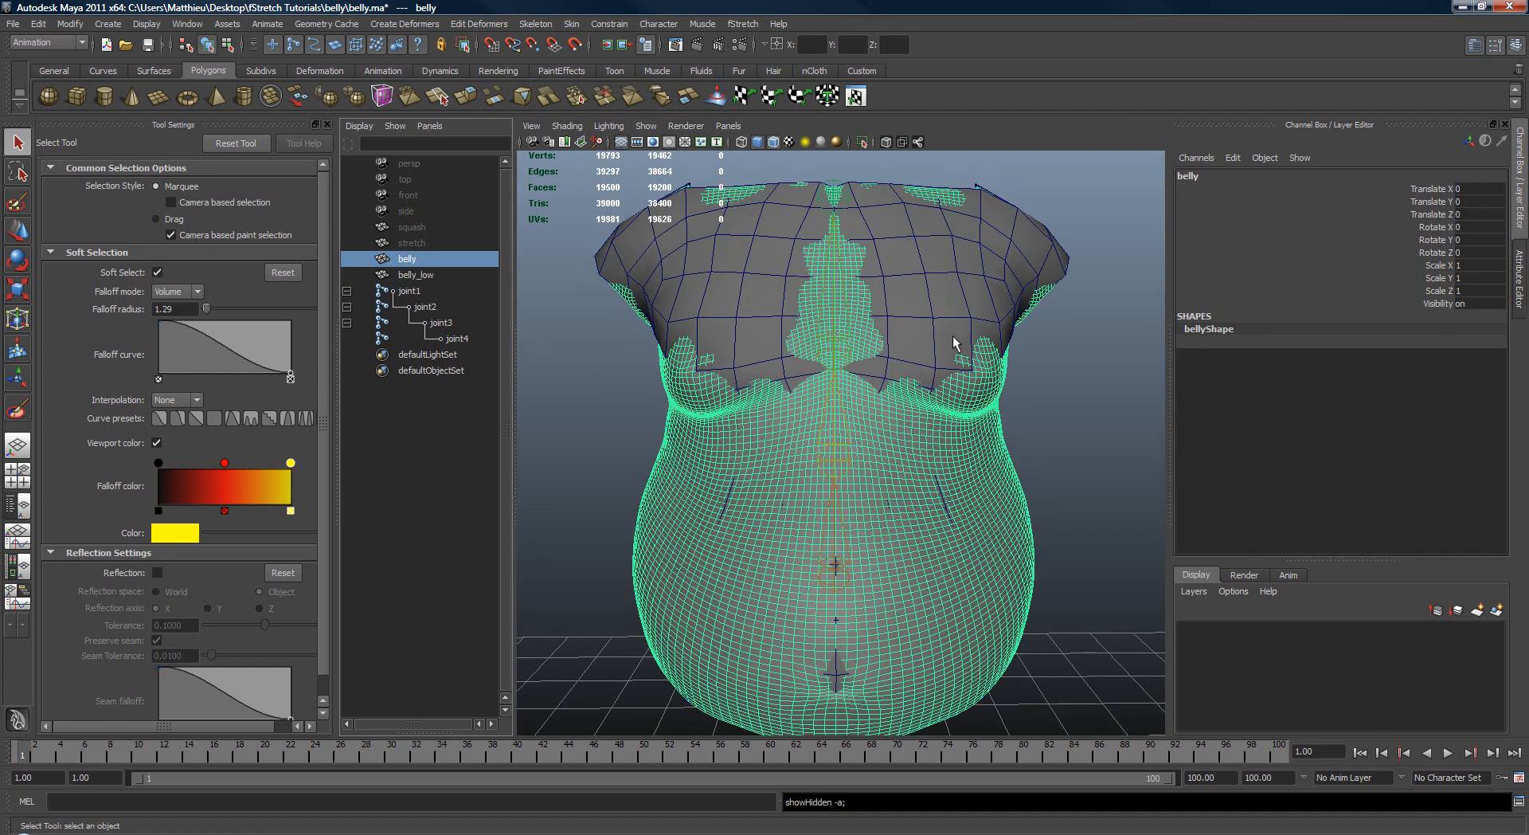
left_click(941, 326)
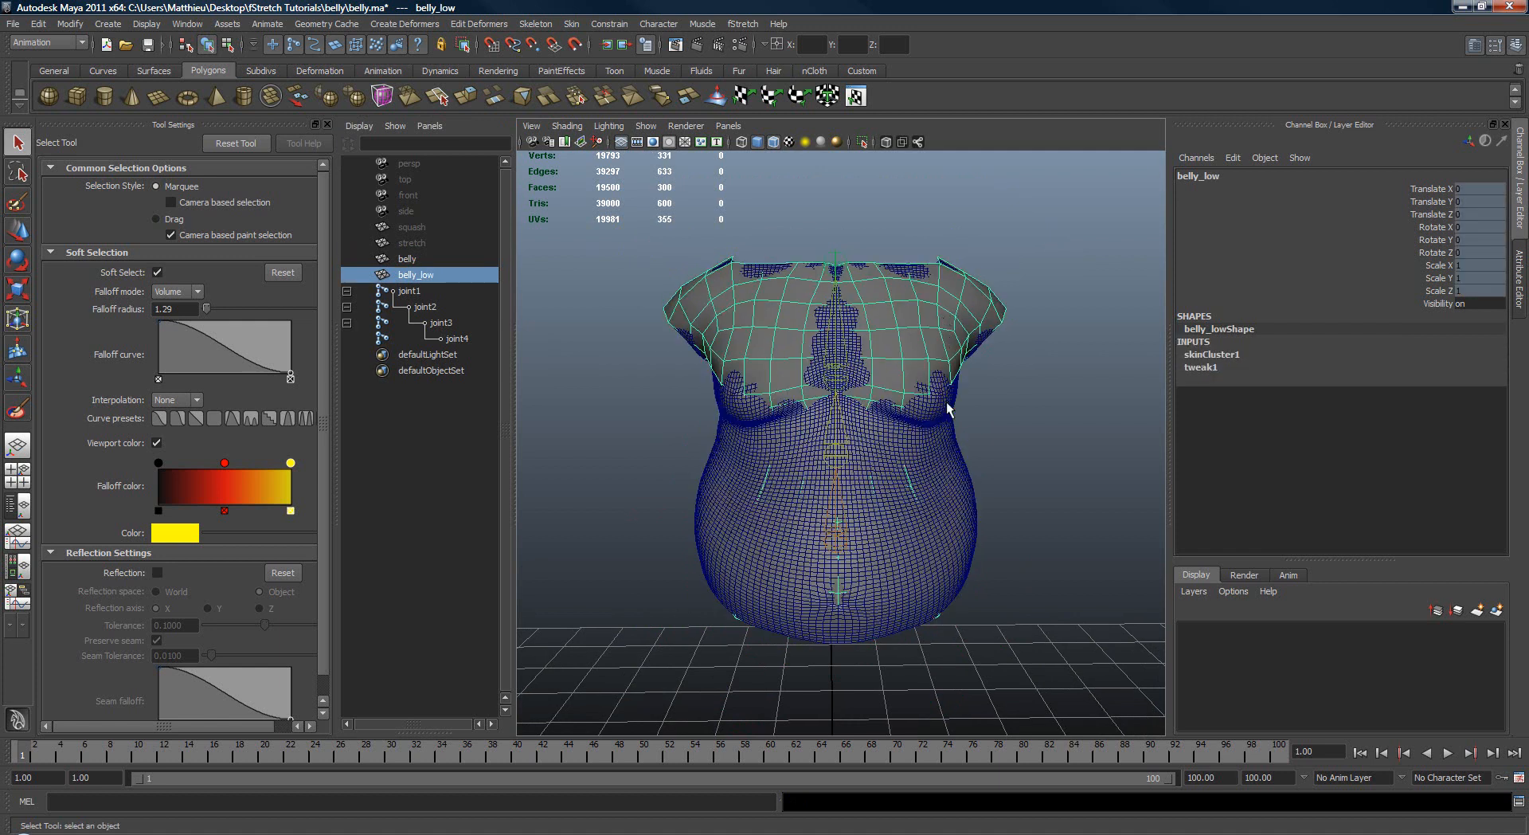
mouse_move(950, 468)
left_mouse_down("alt")
mouse_move(928, 422)
mouse_move(908, 436)
mouse_move(921, 468)
left_mouse_up("alt")
Step: Select joint1, joint2, joint3 and the belly mesh, and smooth bind the mesh to these joints
left_click(882, 540)
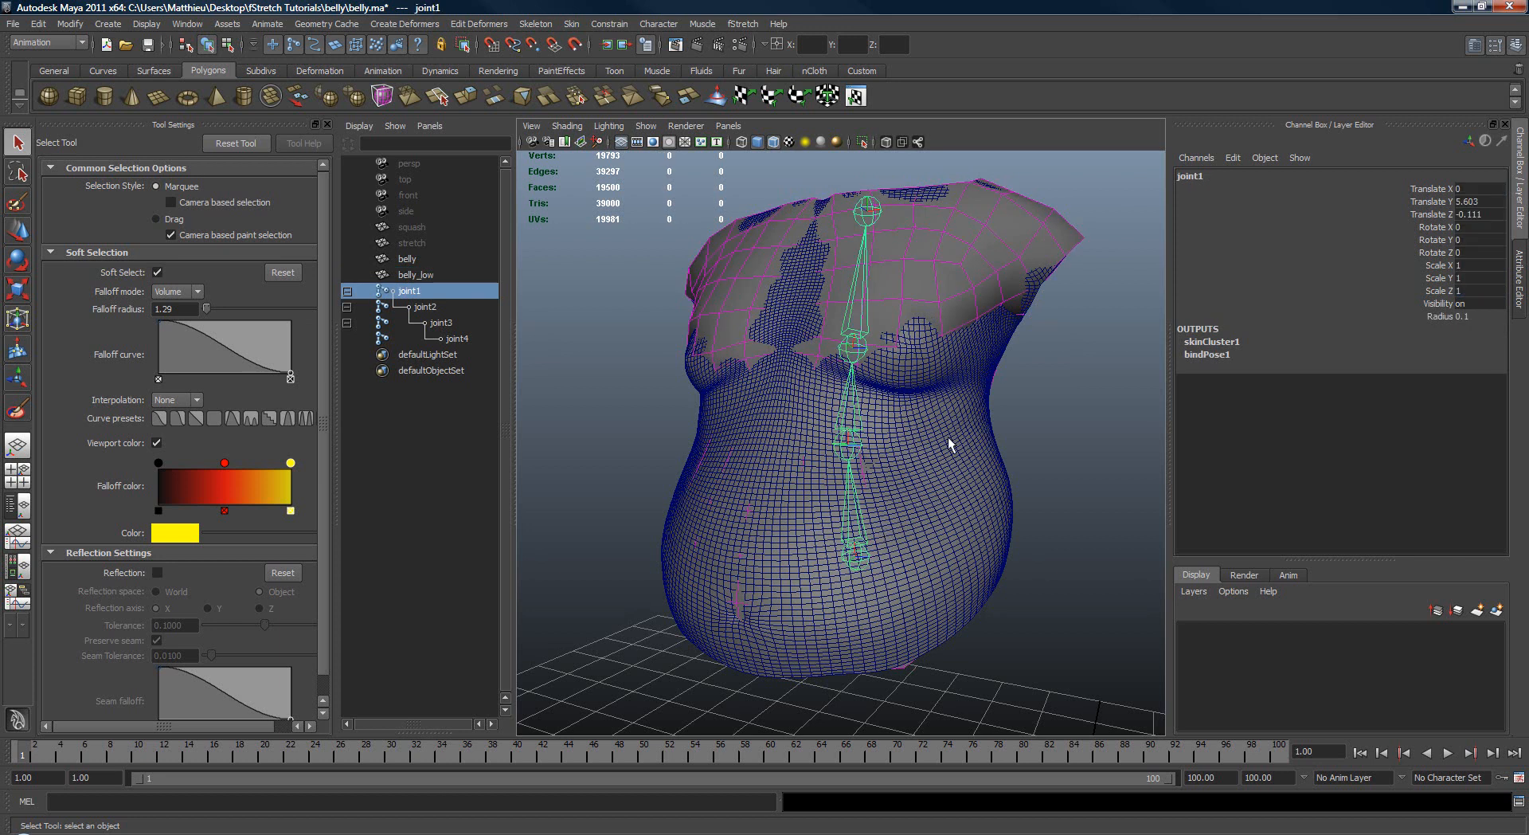
left_click_drag(876, 423, 881, 423, "shift")
left_click_drag(828, 348, 950, 314, "shift")
right_click_drag(788, 300, 853, 274, "alt")
middle_click_drag(854, 274, 869, 314, "alt")
left_click(425, 260, "ctrl")
left_click_drag(843, 310, 788, 306, "alt")
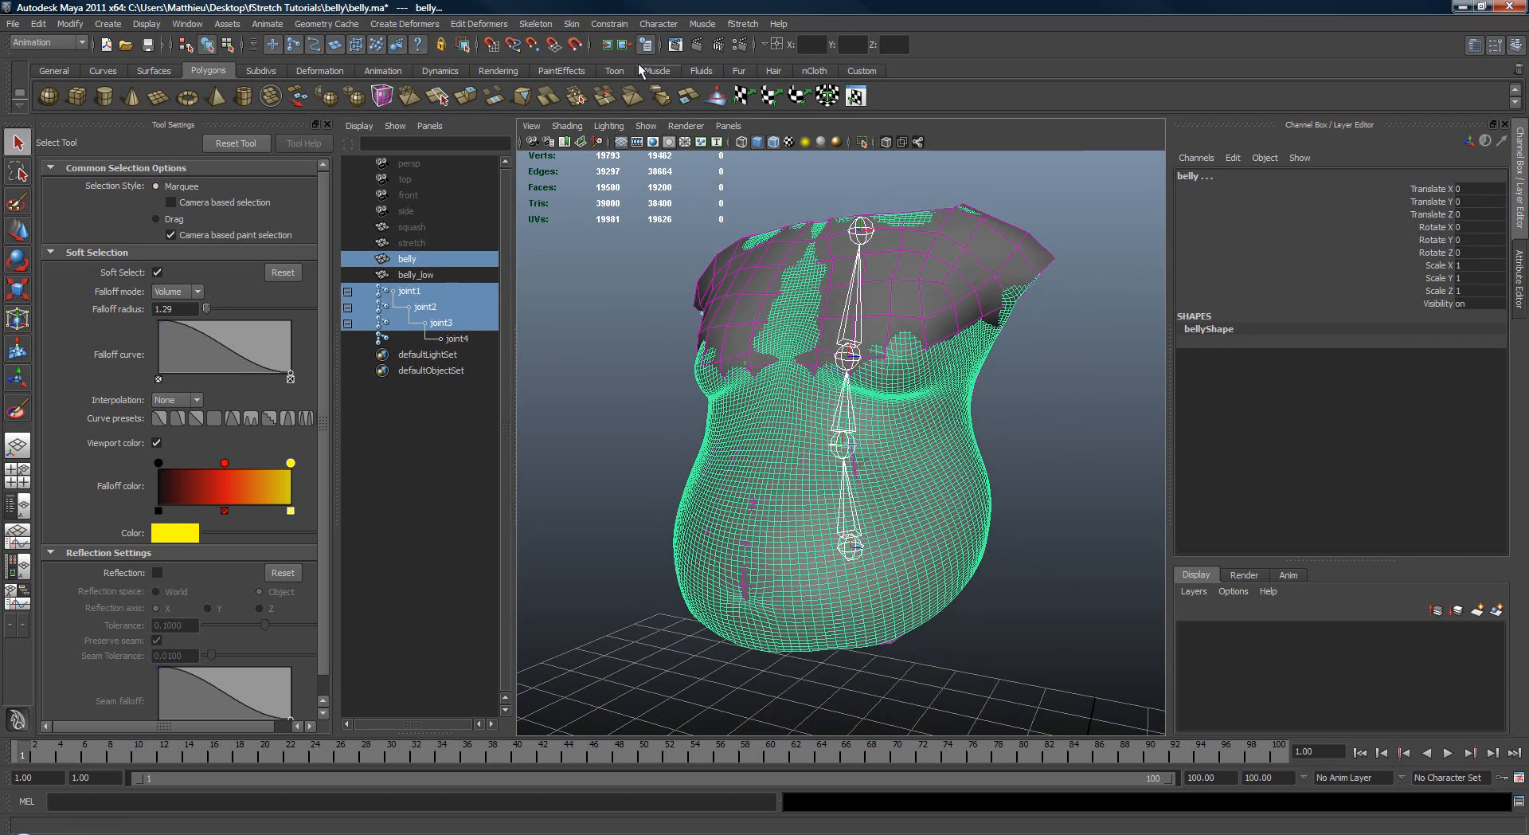
left_click(572, 24)
mouse_move(629, 48)
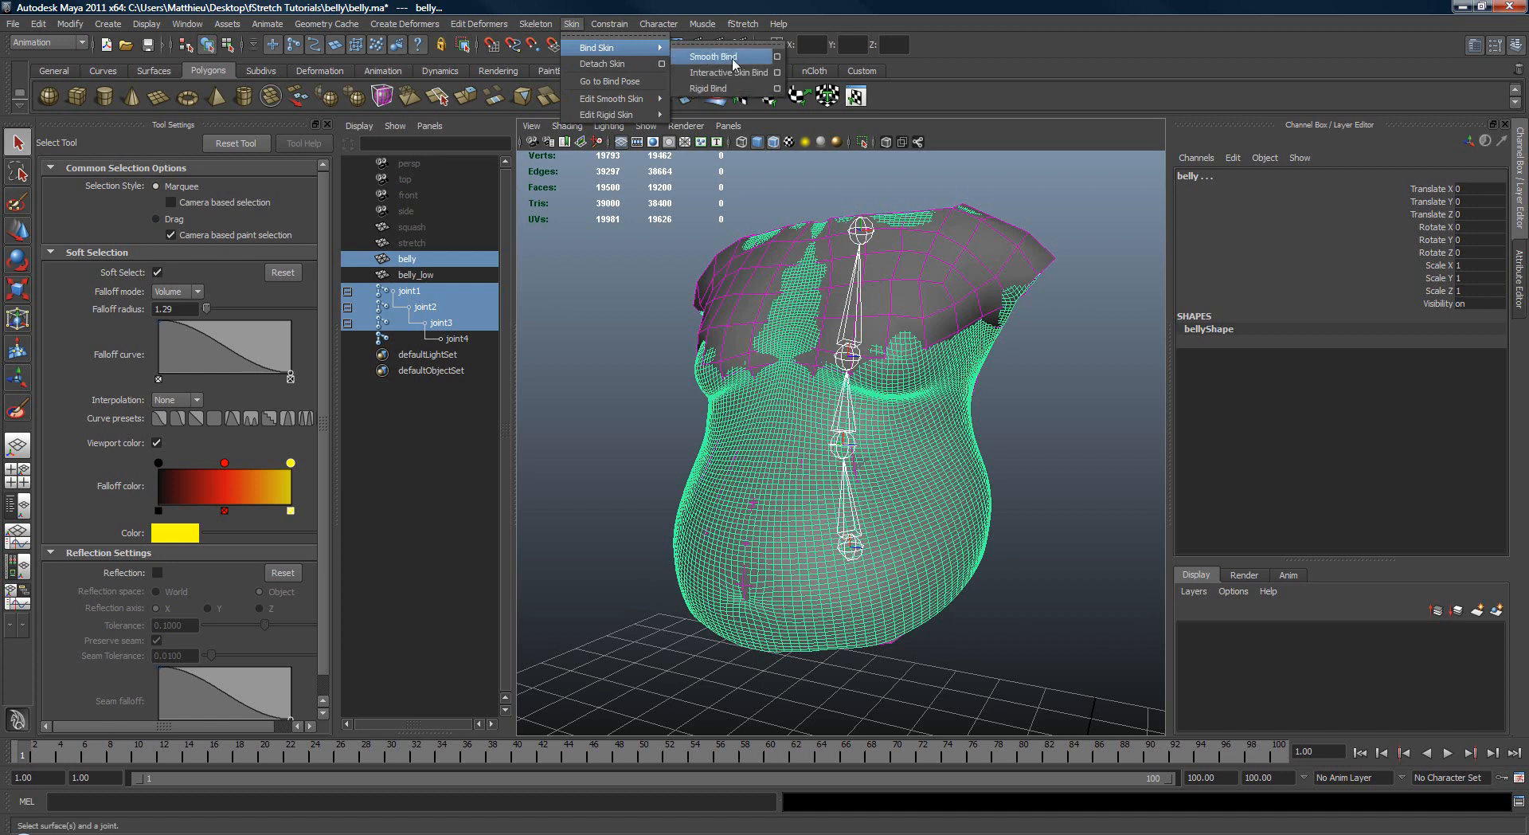
left_click(733, 60)
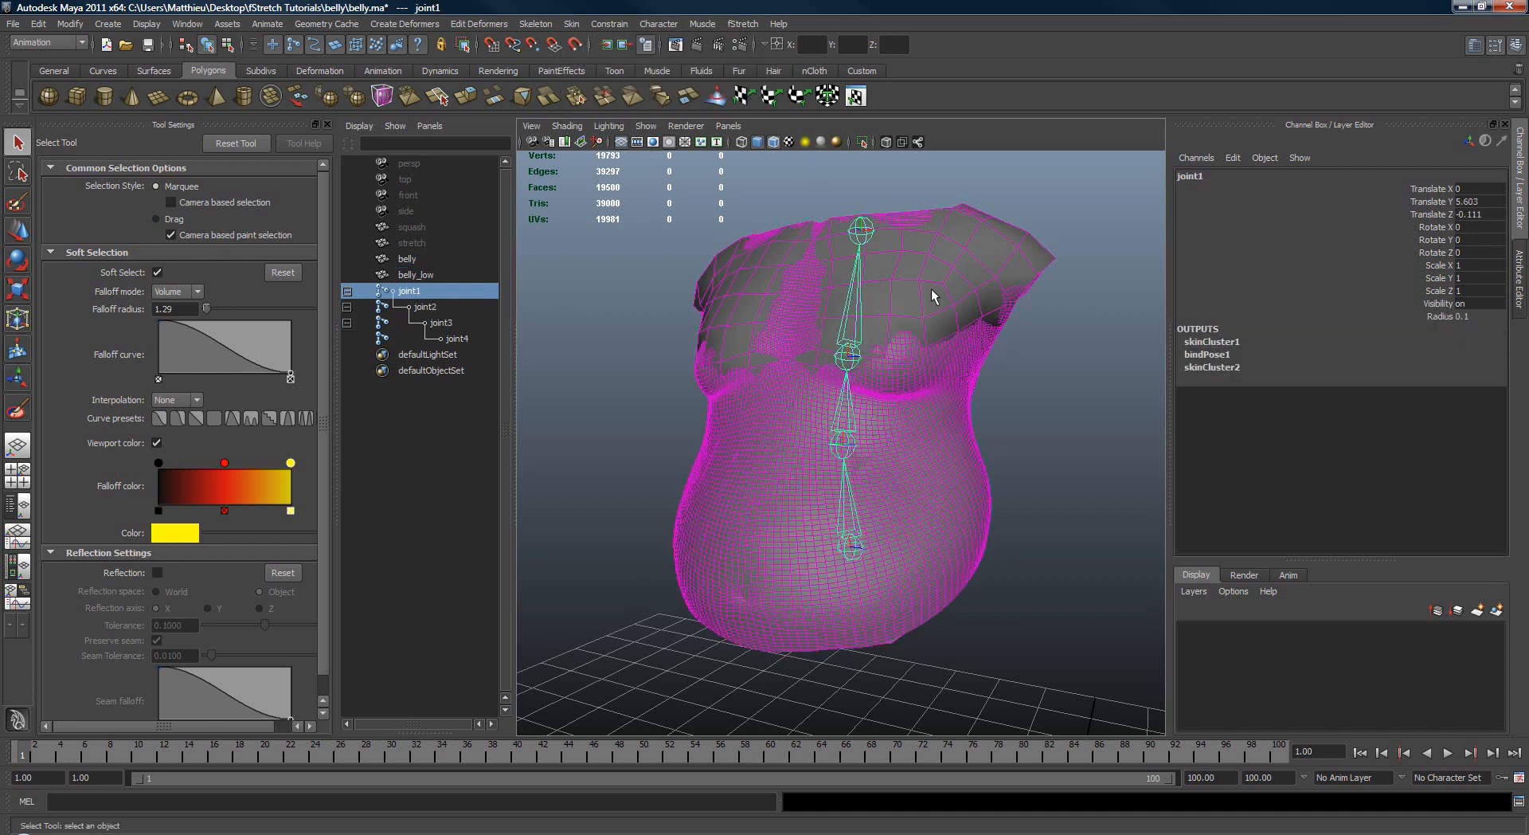
Step: Copy the skin weights from belly_low to belly using Closest point on surface and Closest joint association
left_click(935, 250)
left_click(746, 468, "shift")
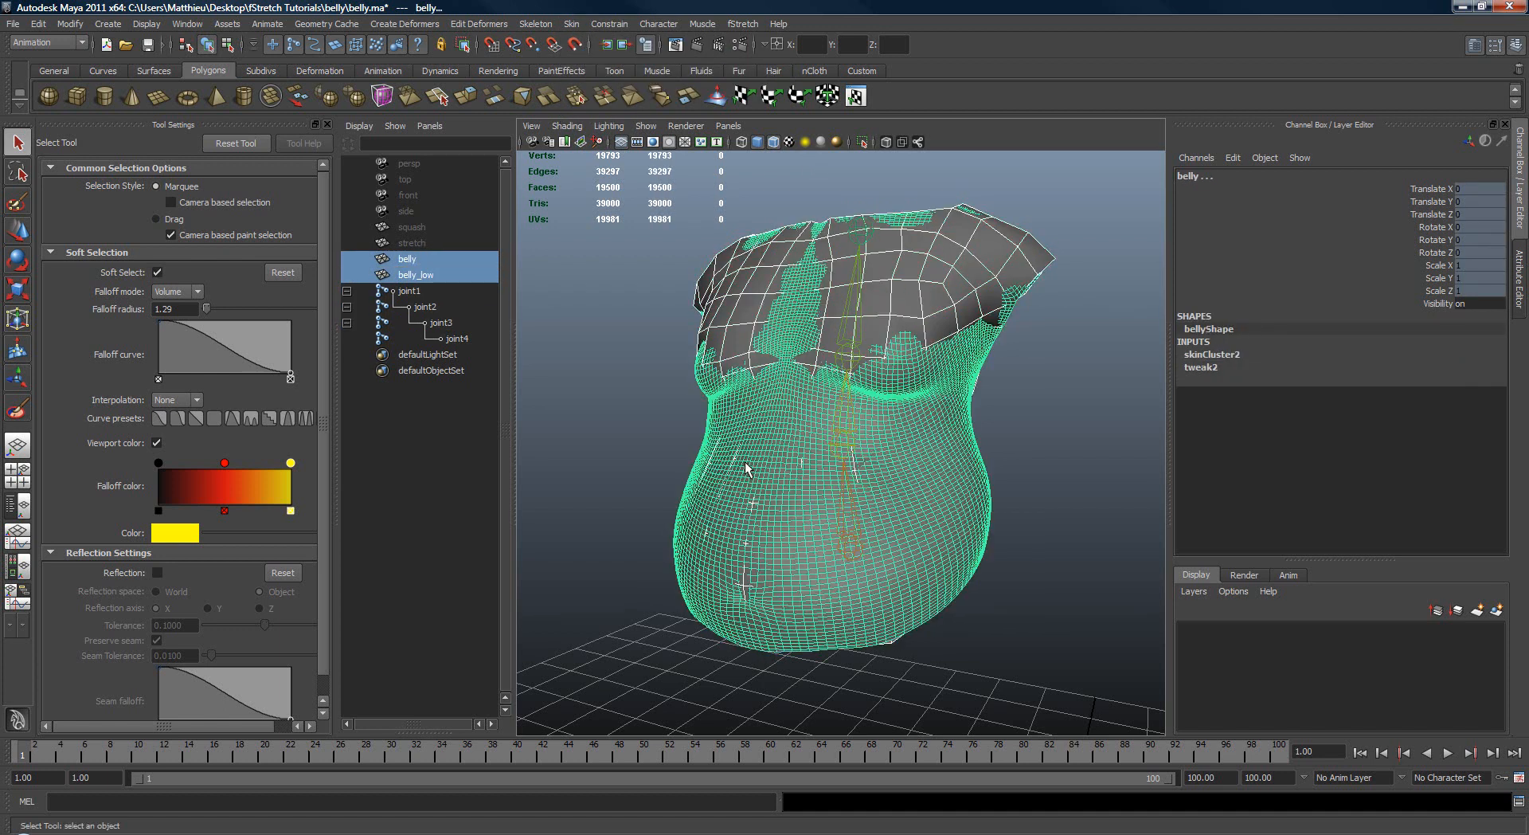
left_click_drag(744, 462, 626, 256, "alt")
left_click(572, 24)
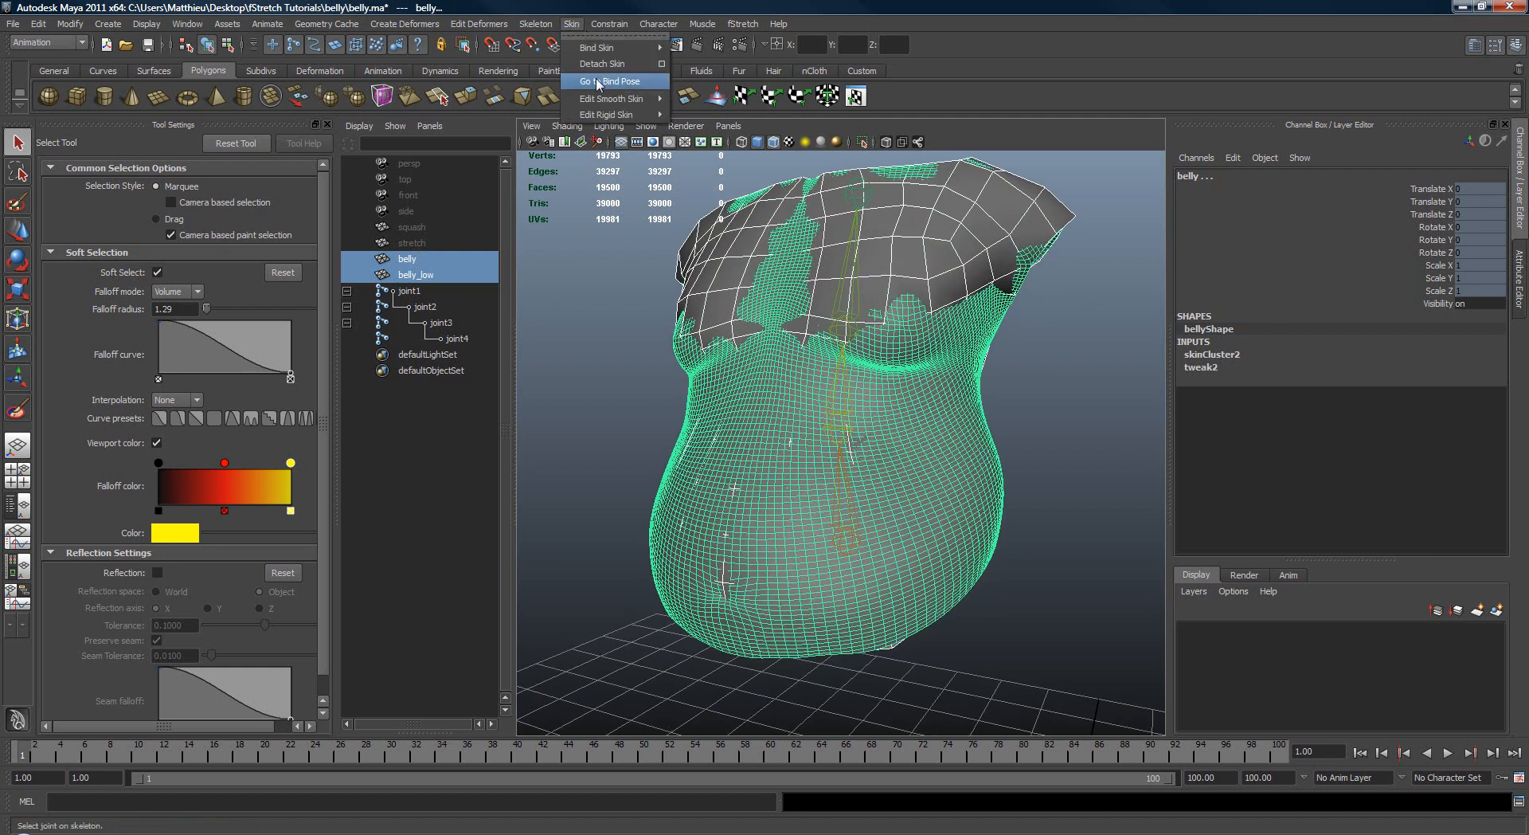
mouse_move(605, 99)
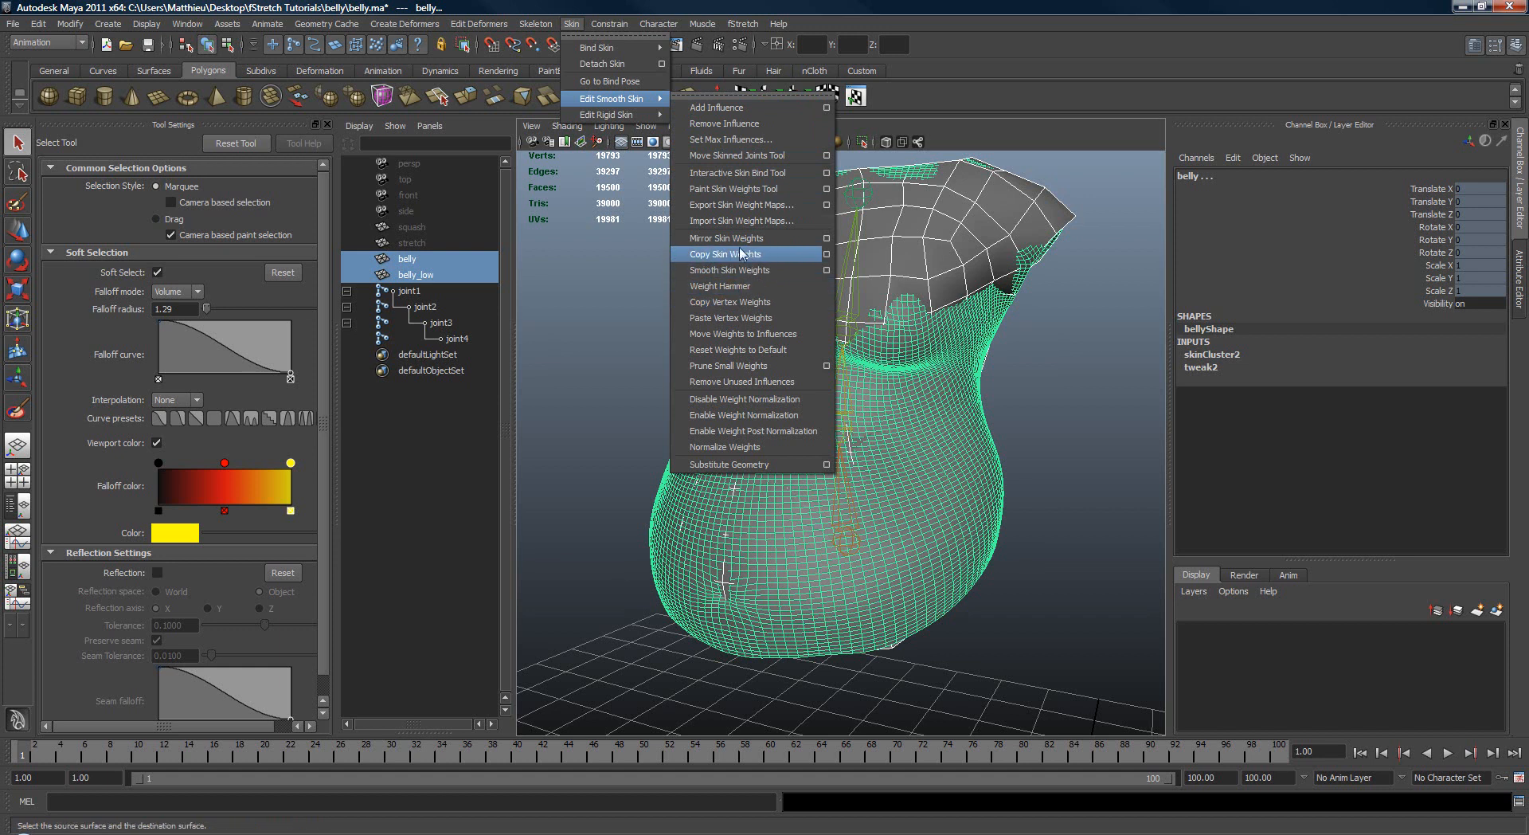
left_click(817, 254)
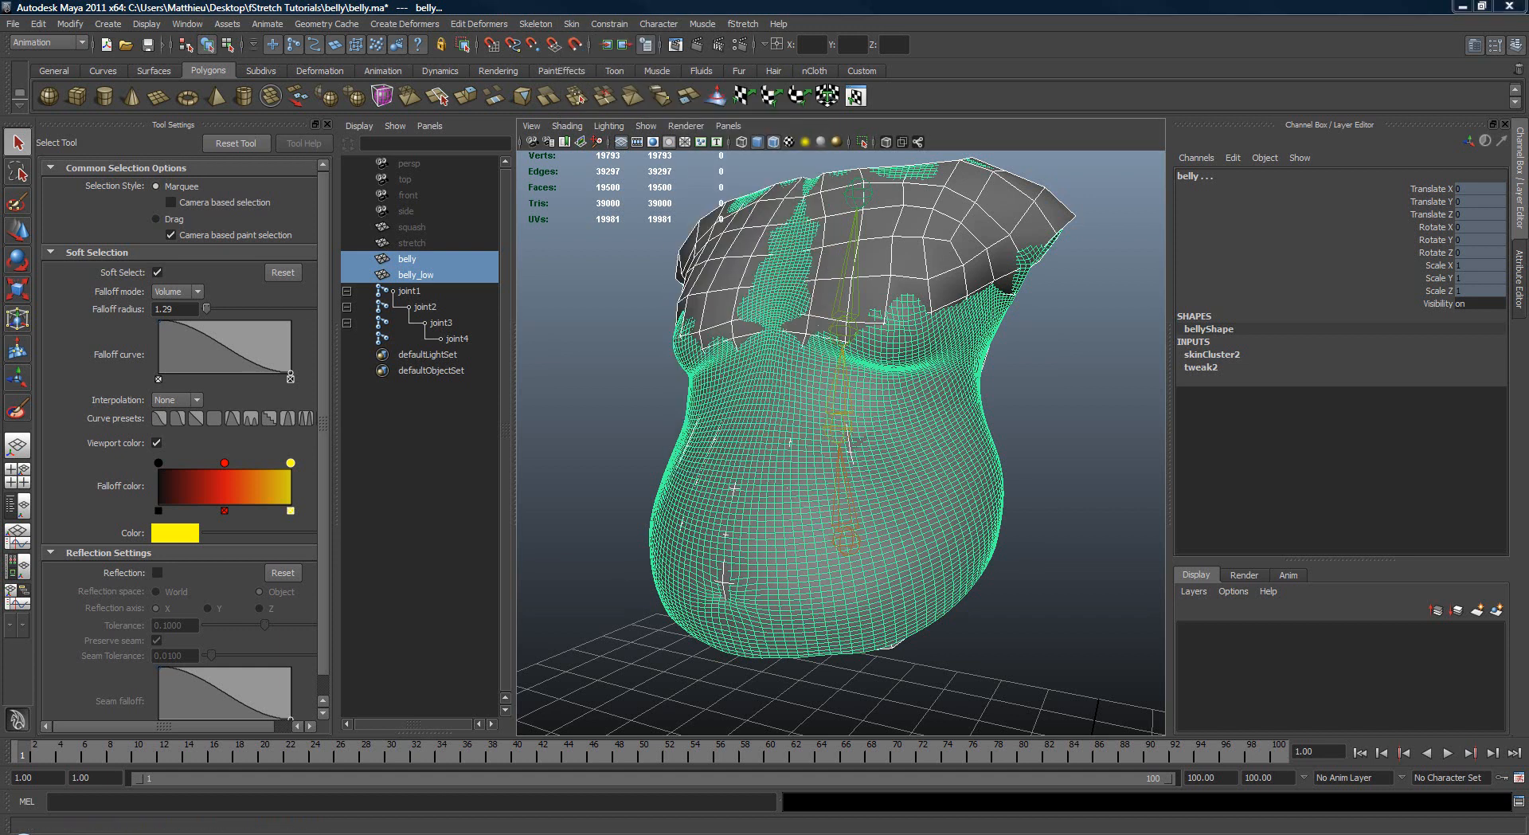
left_click_drag(410, 215, 387, 194)
left_click_drag(666, 296, 727, 299, "alt")
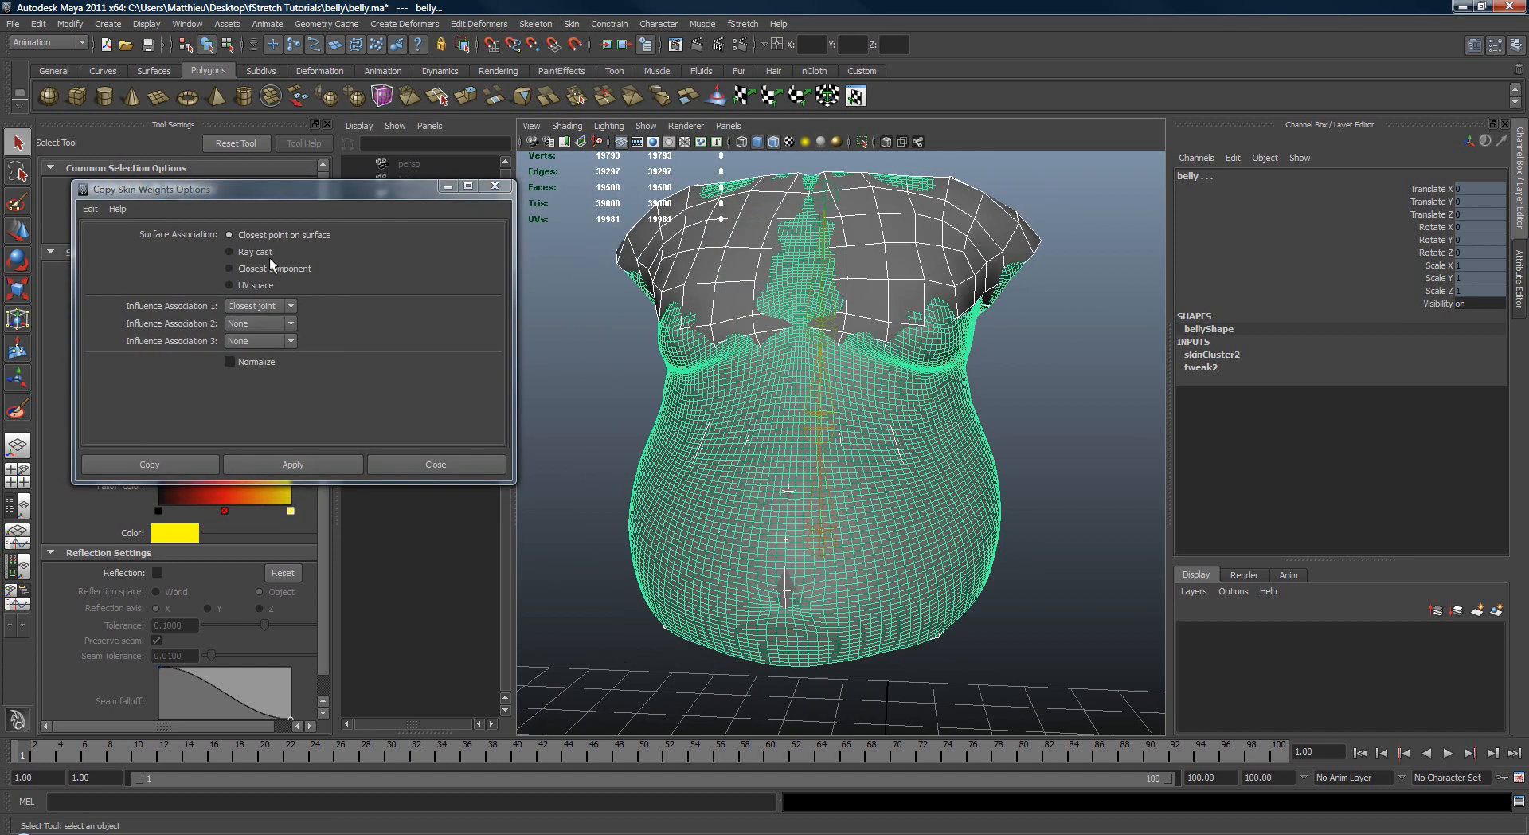
left_click(306, 468)
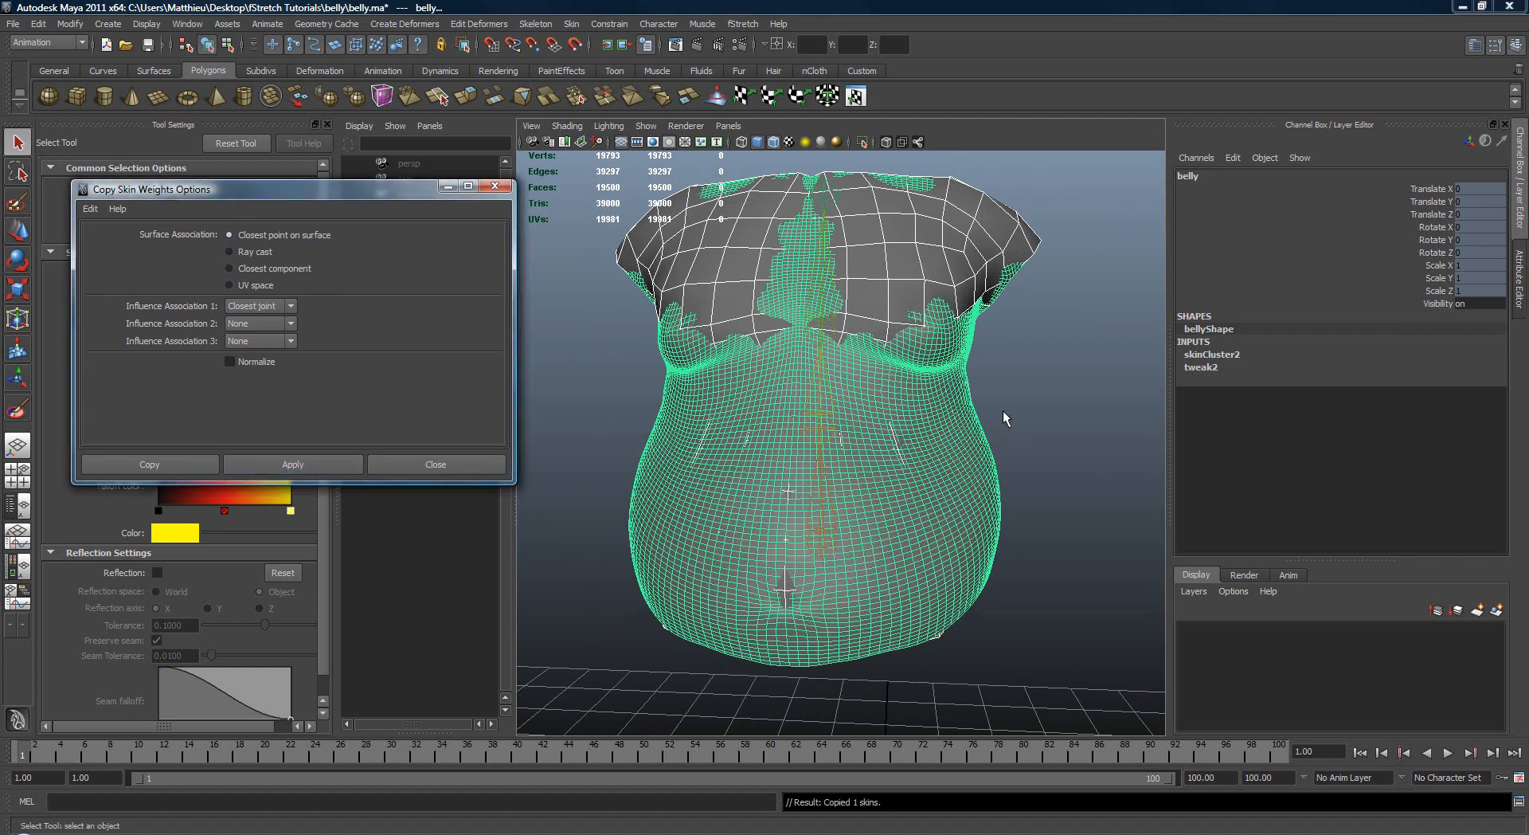
Step: Hide the belly_low mesh so that only the high-resolution belly is displayed
left_click(1005, 418)
left_click(833, 326)
left_click(883, 281)
key("Delete")
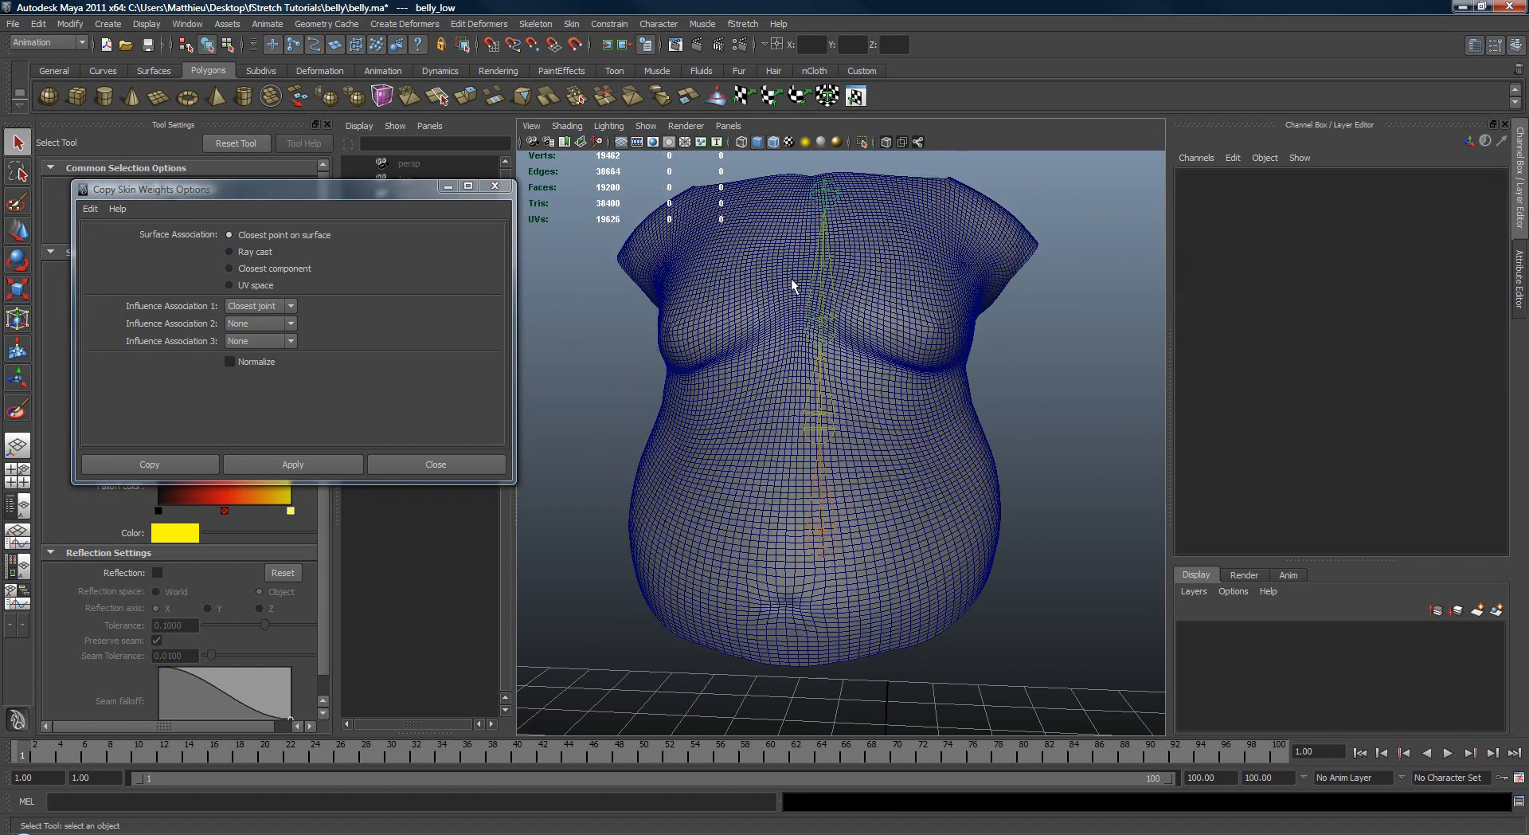
Step: Test the copied weights on belly by rotating joint3, and undo the rotation
left_click(812, 288)
key("e")
left_click_drag(890, 330, 880, 469)
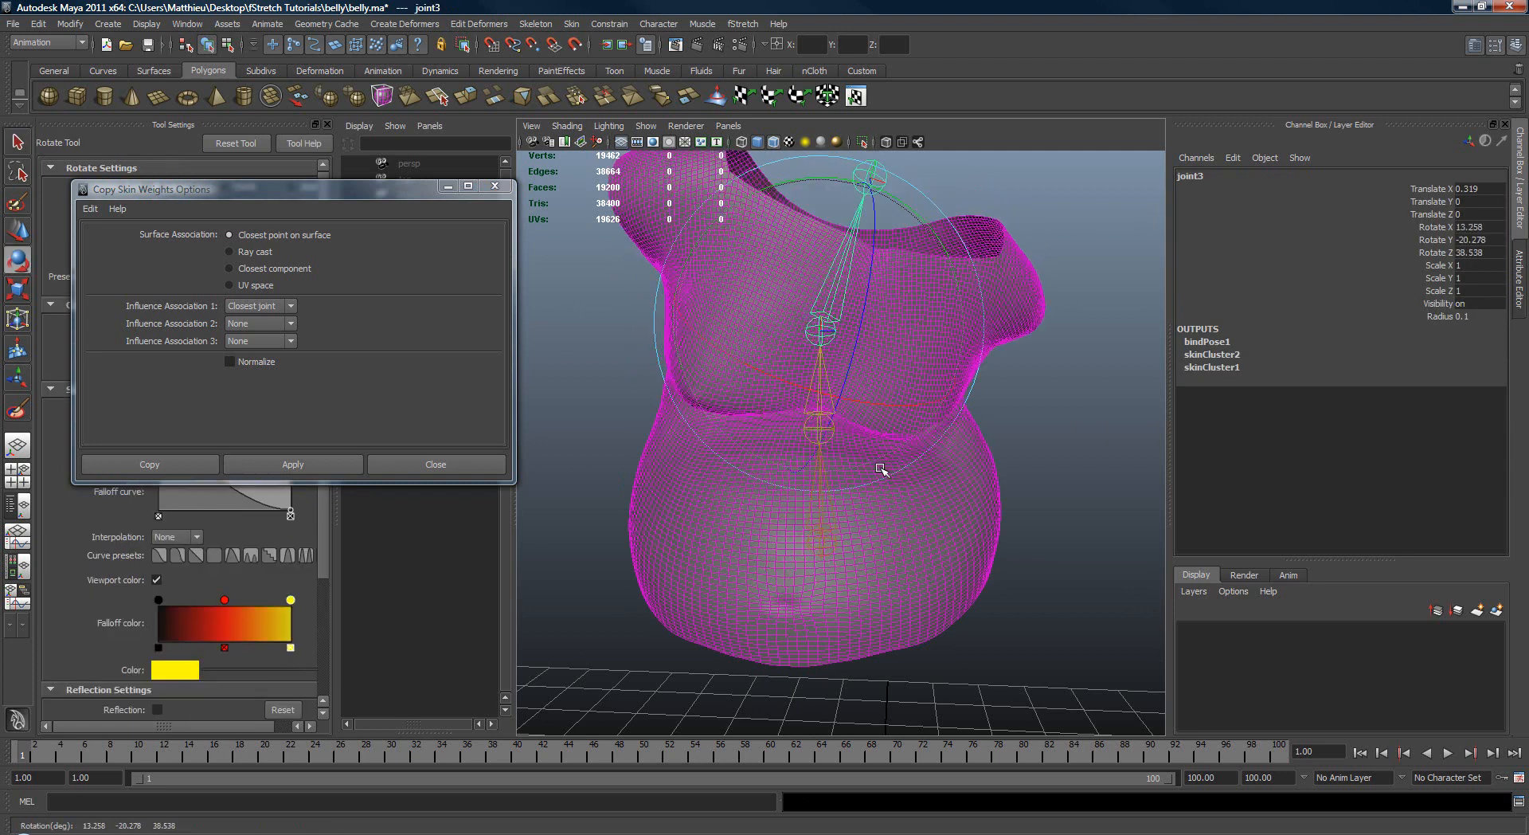
key("ctrl+z")
Step: Turn off the wireframe overlay, rotate joint3 to check the shaded deformation, and undo the rotation
left_click(771, 147)
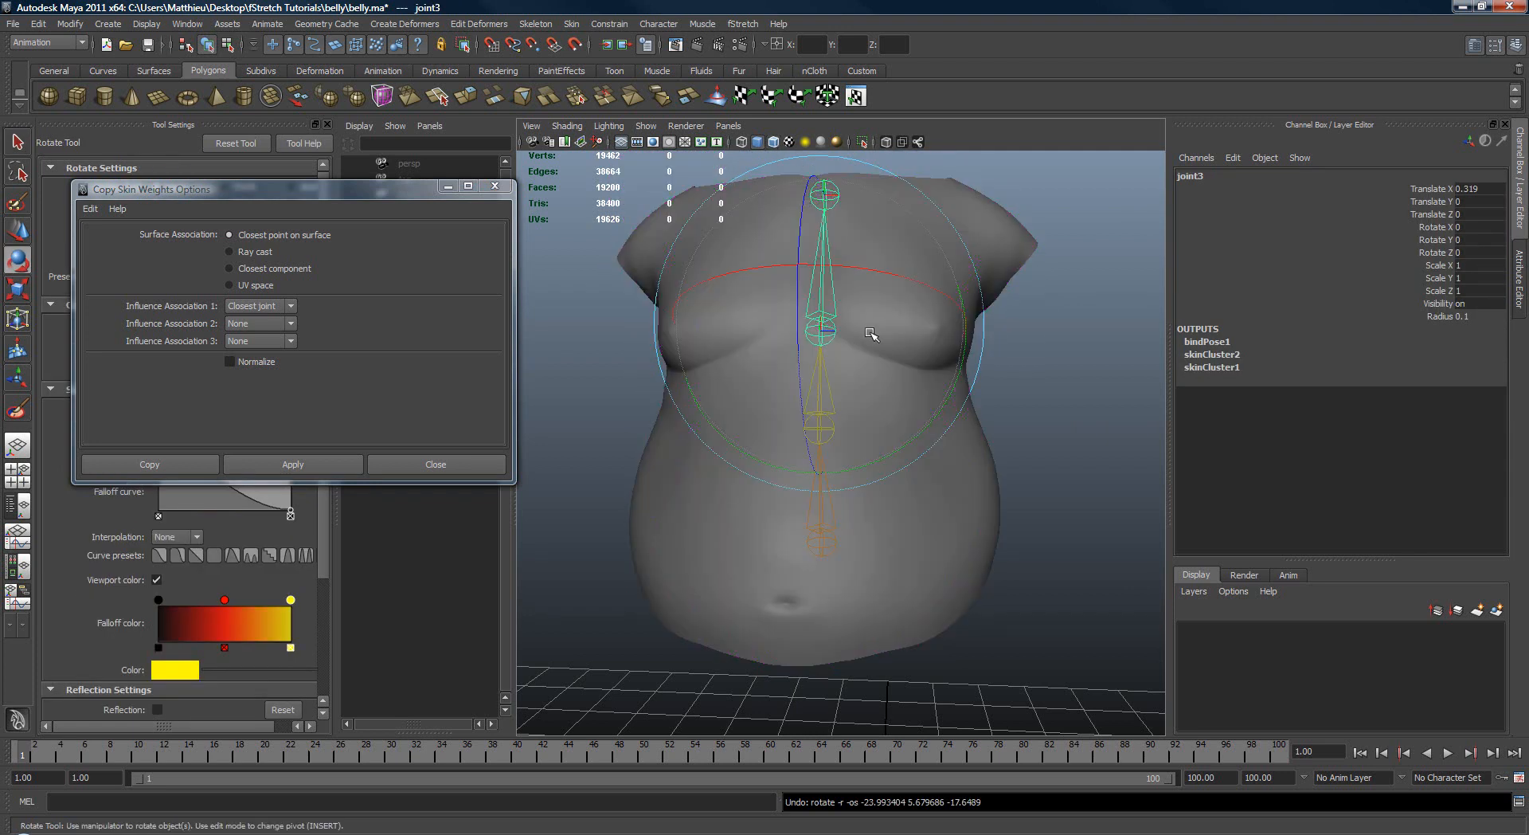
mouse_move(873, 332)
left_mouse_down()
mouse_move(842, 207)
mouse_move(868, 427)
mouse_move(808, 306)
left_mouse_up()
key("ctrl+z")
key("q")
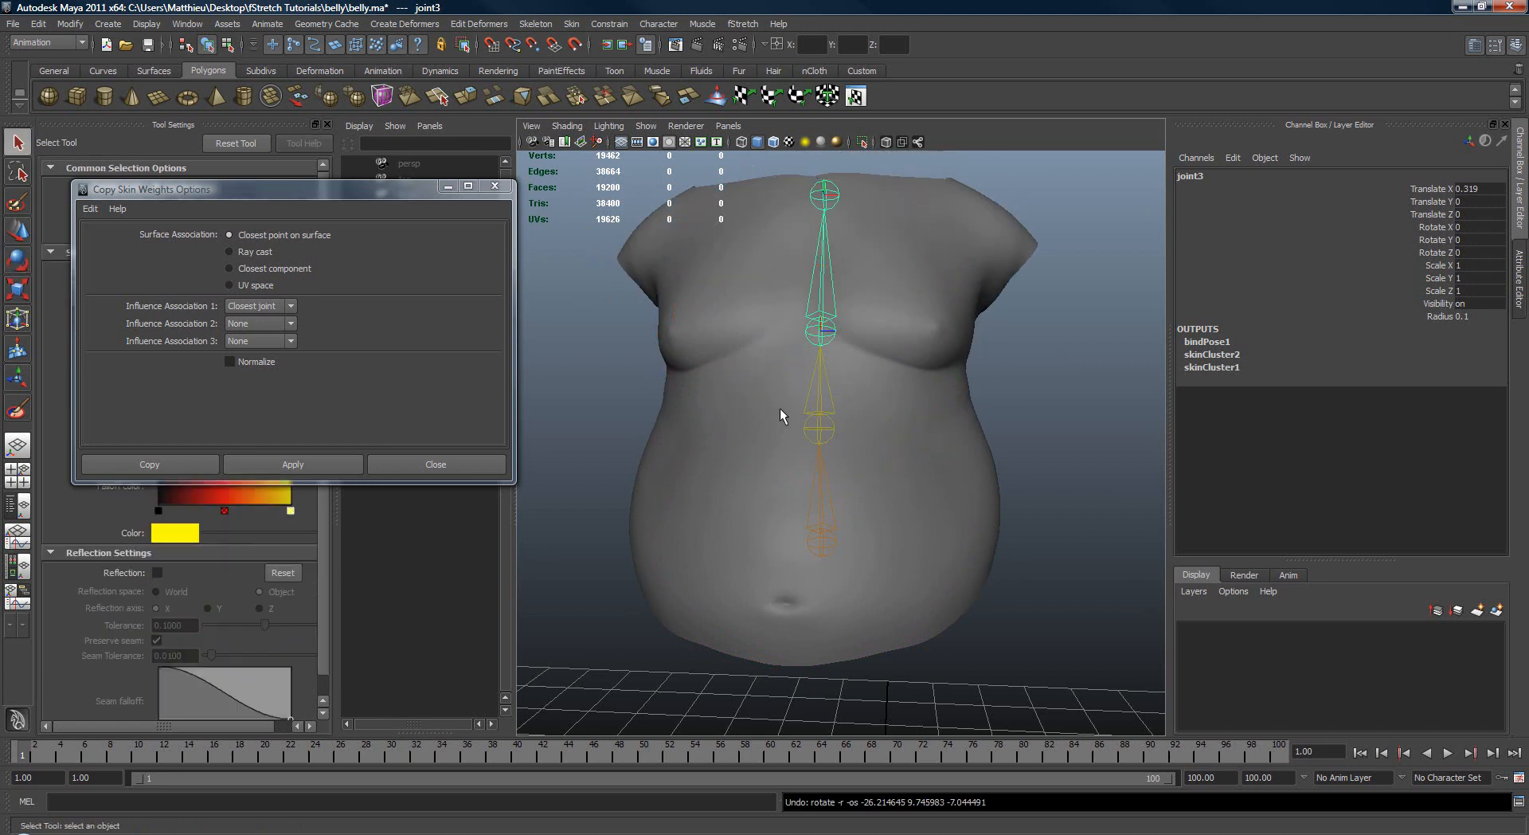
Step: Rotate joint2 to about 3.5, 16.3 and 21.2 degrees in X, Y and Z to bend the torso
left_click(813, 391)
key("e")
left_click_drag(745, 373, 851, 391, "alt")
left_click_drag(813, 458, 756, 461)
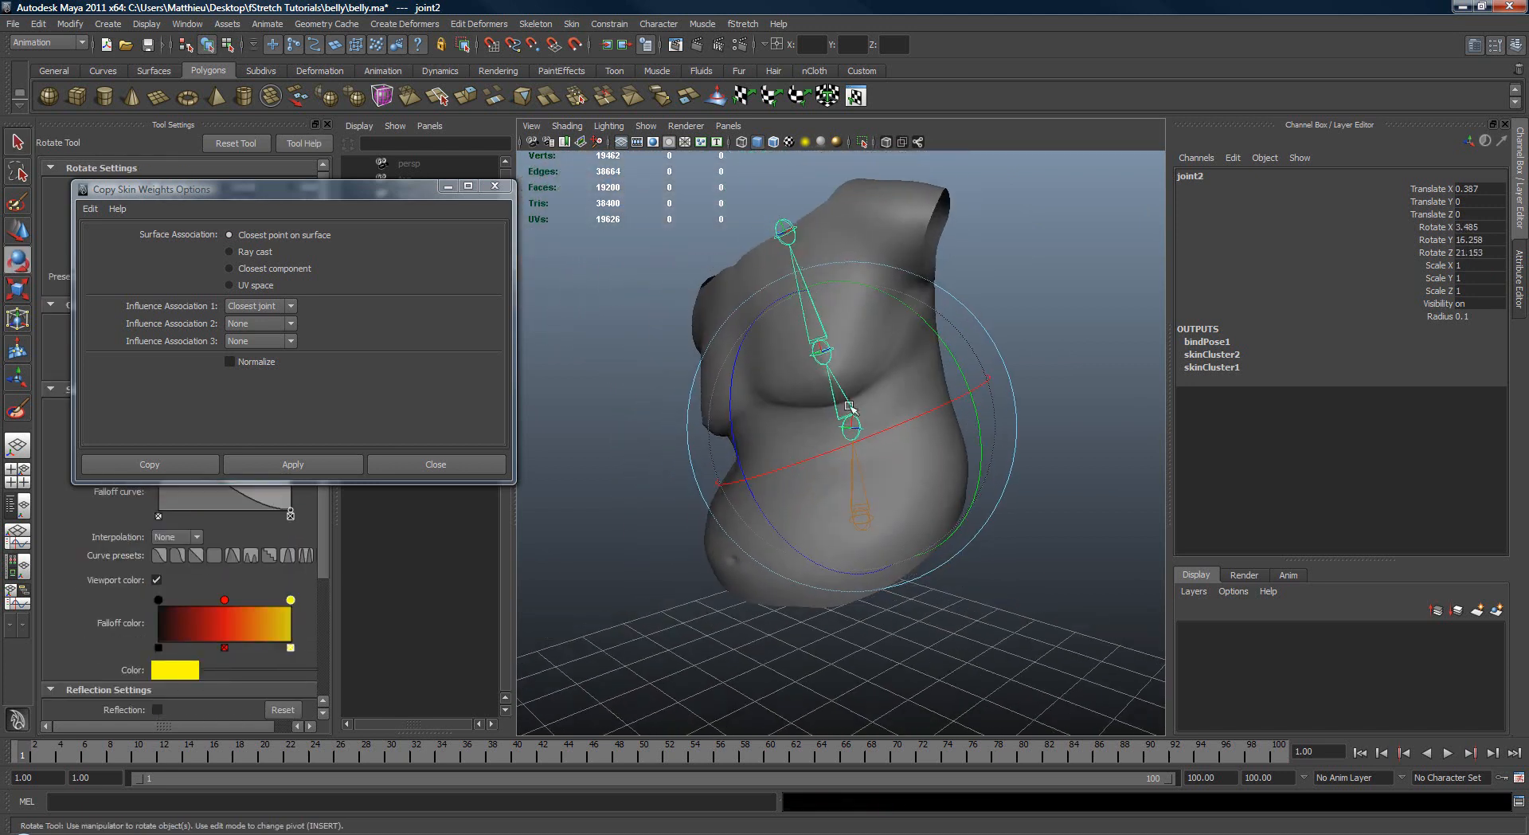
Step: Rotate joint3 freely to add an upper-body bend to the posed belly
key("q")
left_click(814, 319)
key("e")
left_click_drag(744, 327, 908, 342, "alt")
left_click_drag(767, 351, 826, 323, "alt")
Step: Select the posed belly mesh, inspect its deformation, and close the Copy Skin Weights options
key("q")
left_click(892, 376)
right_click_drag(816, 335, 954, 358, "alt")
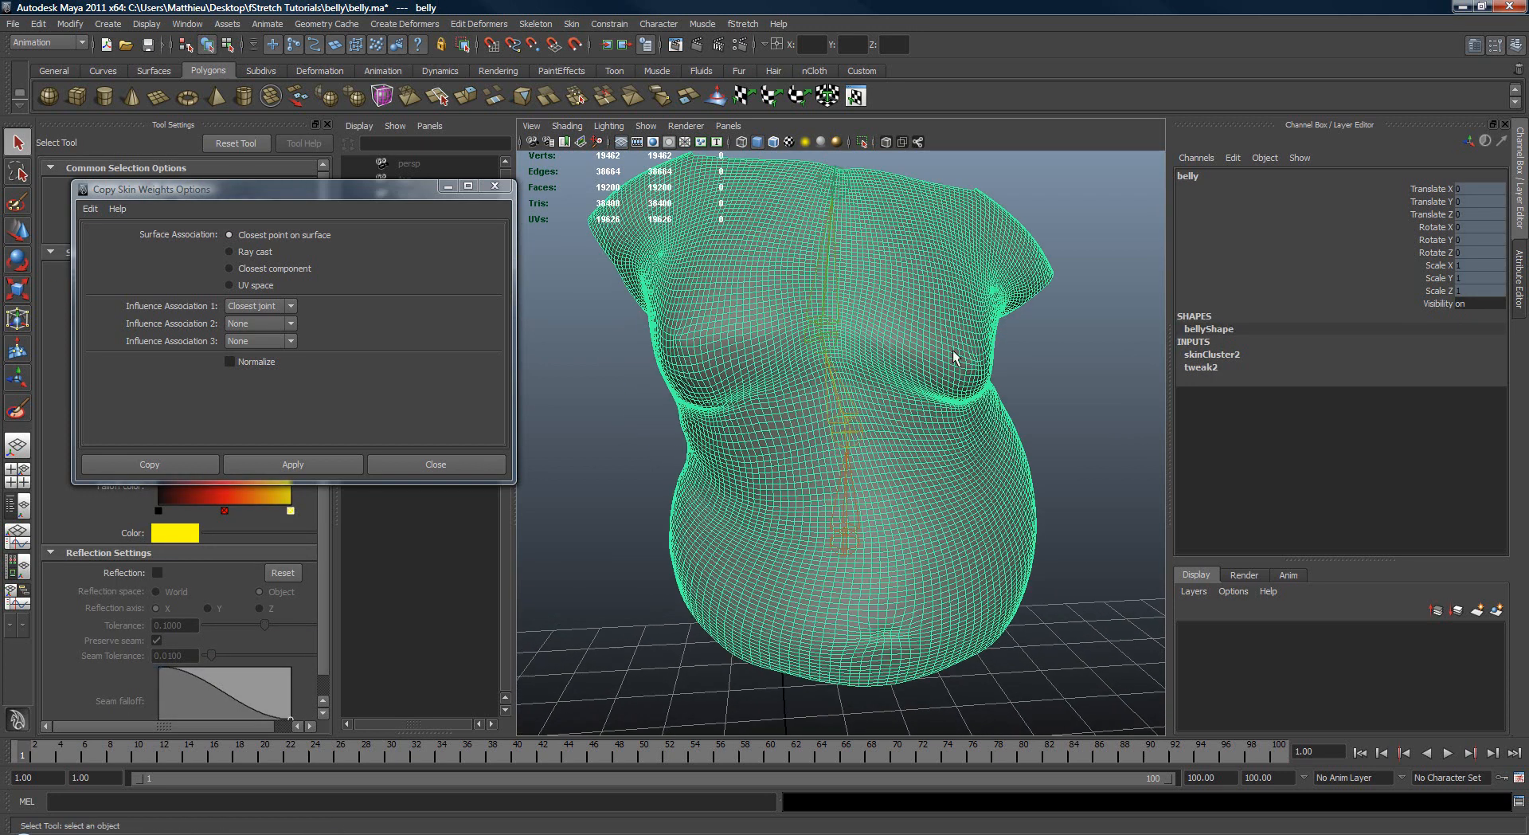
left_click_drag(960, 328, 978, 326, "alt")
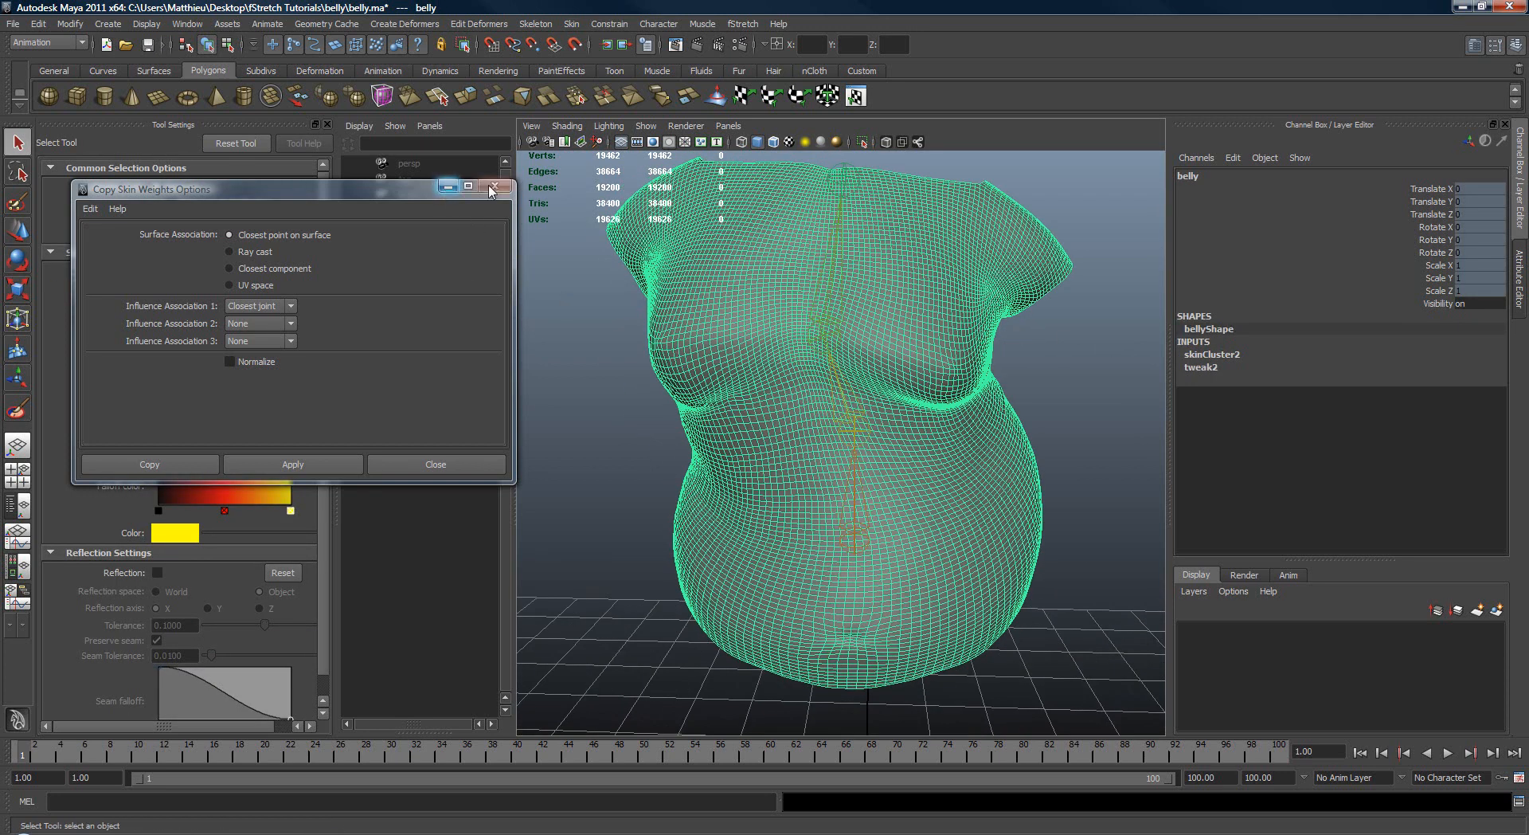
left_click(440, 463)
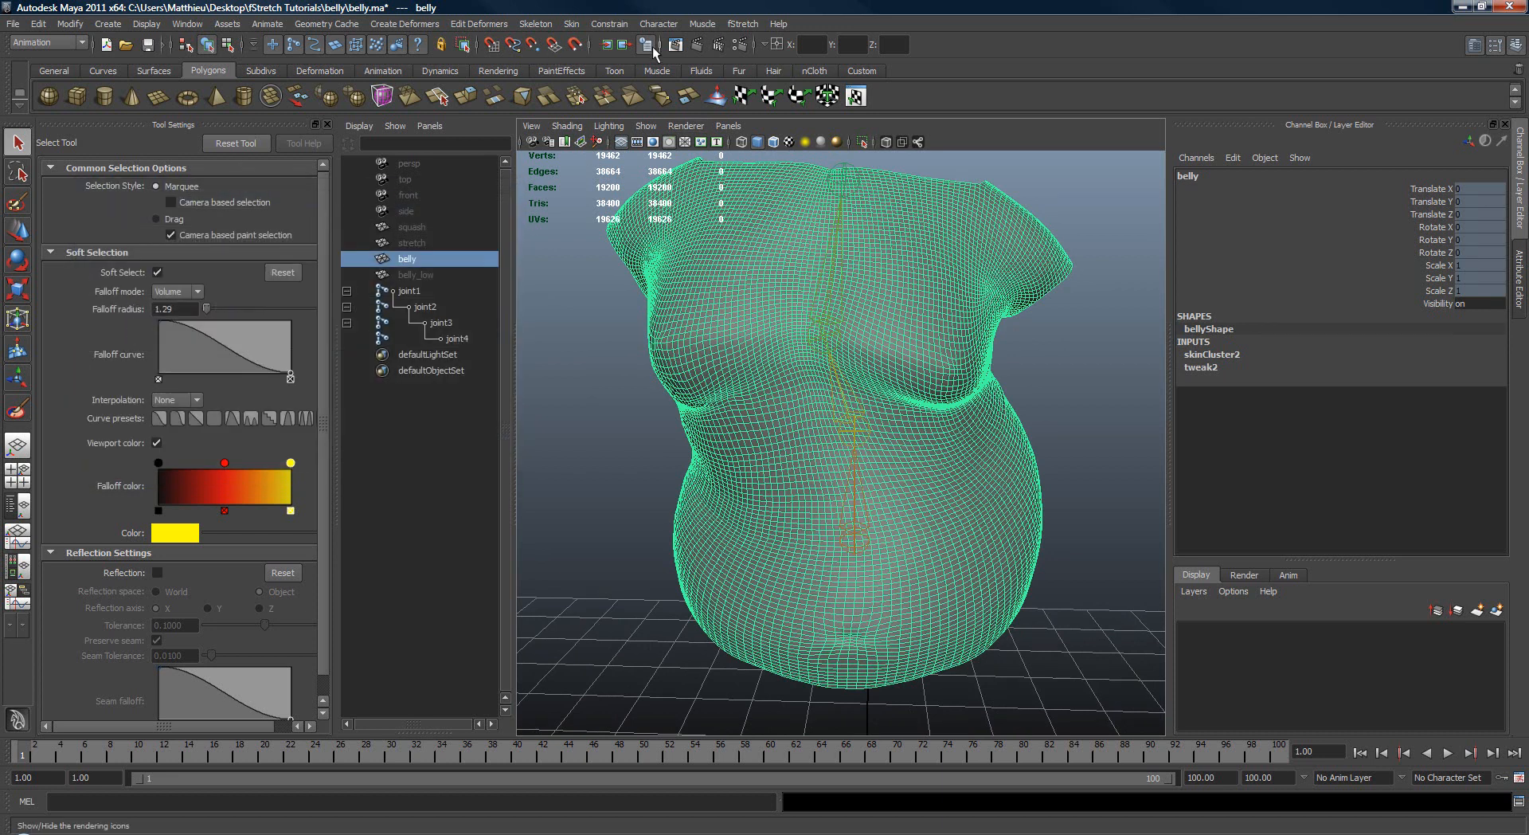
Step: Open the Paint Skin Weights tool on the belly mesh and flood its joint1, joint2 and joint3 weights with Smooth at opacity 1
left_click(570, 24)
mouse_move(613, 98)
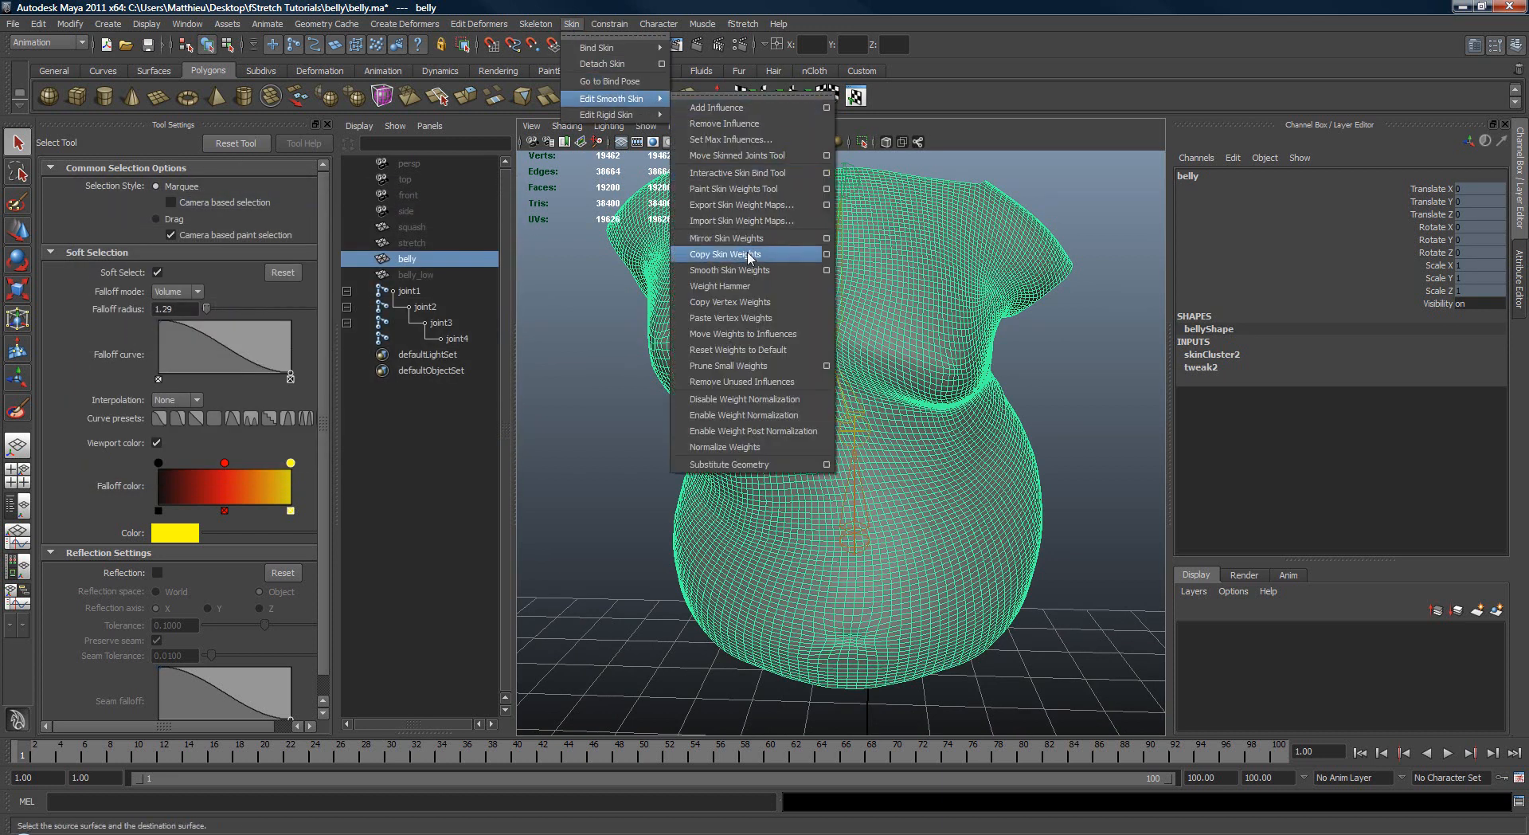
left_click(828, 189)
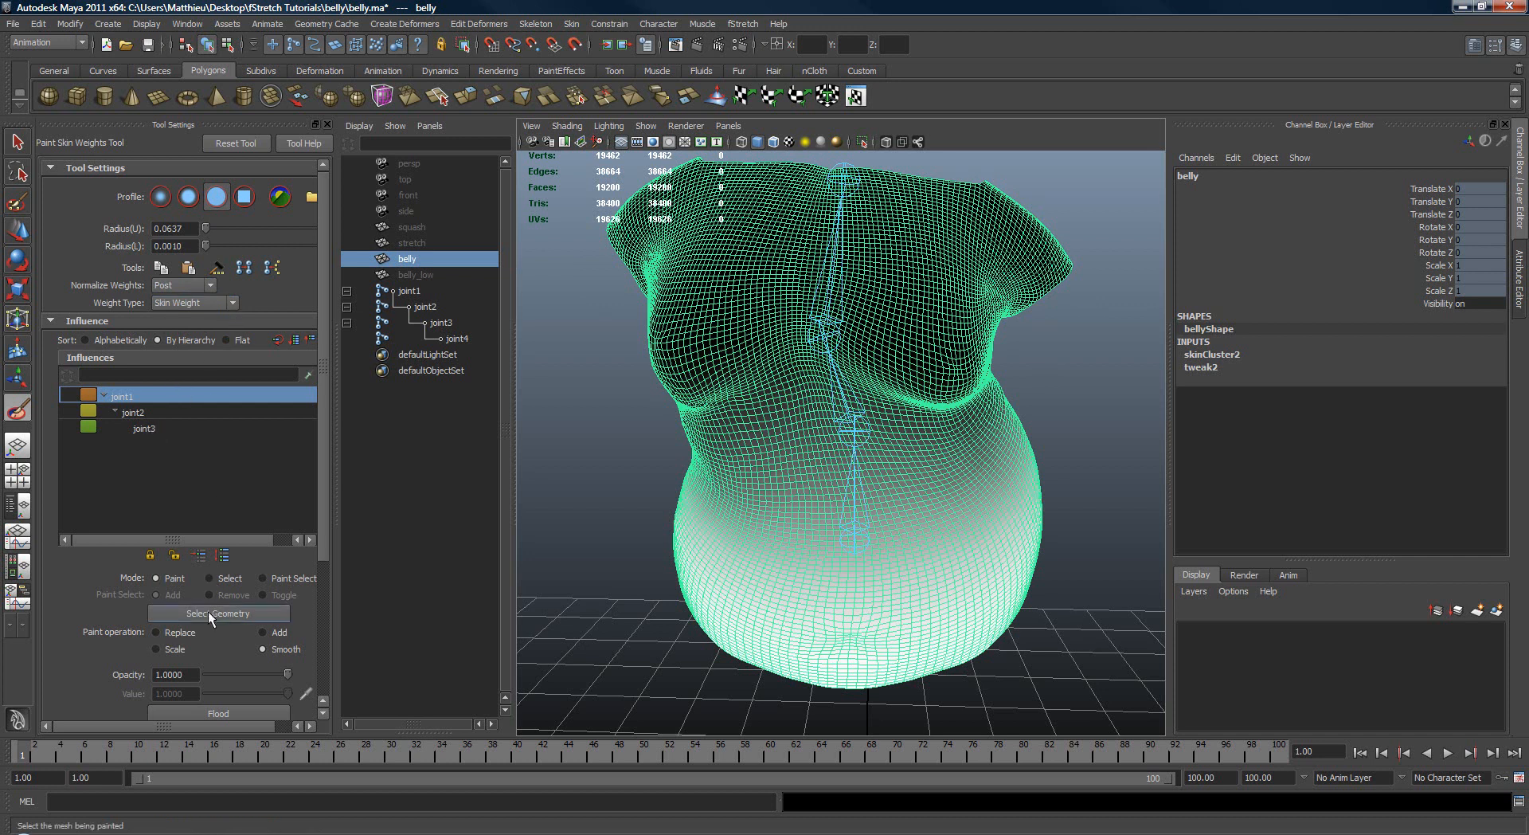
left_click(233, 711)
left_click(156, 414)
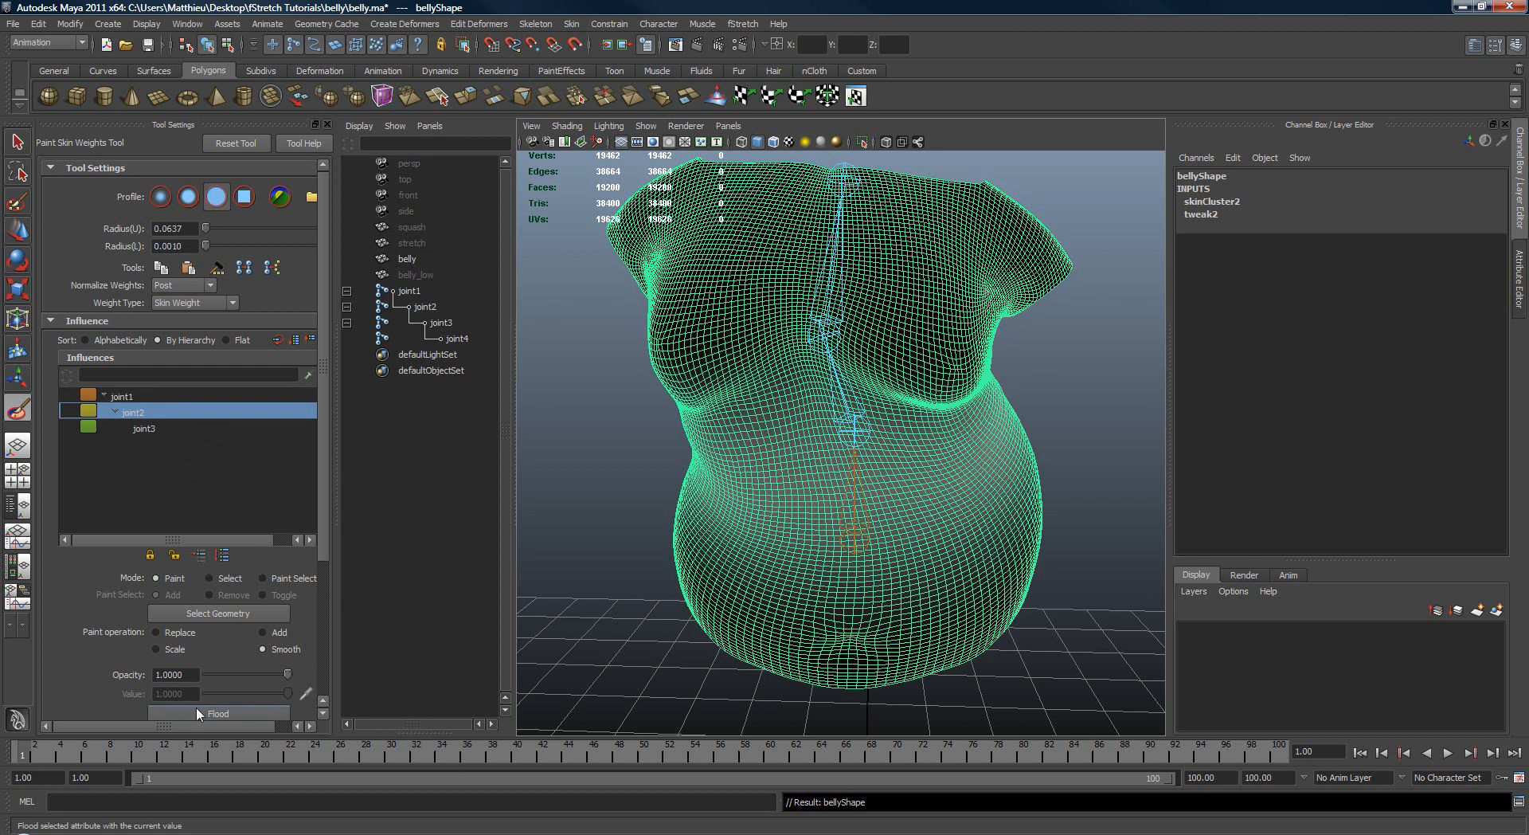
left_click(144, 429)
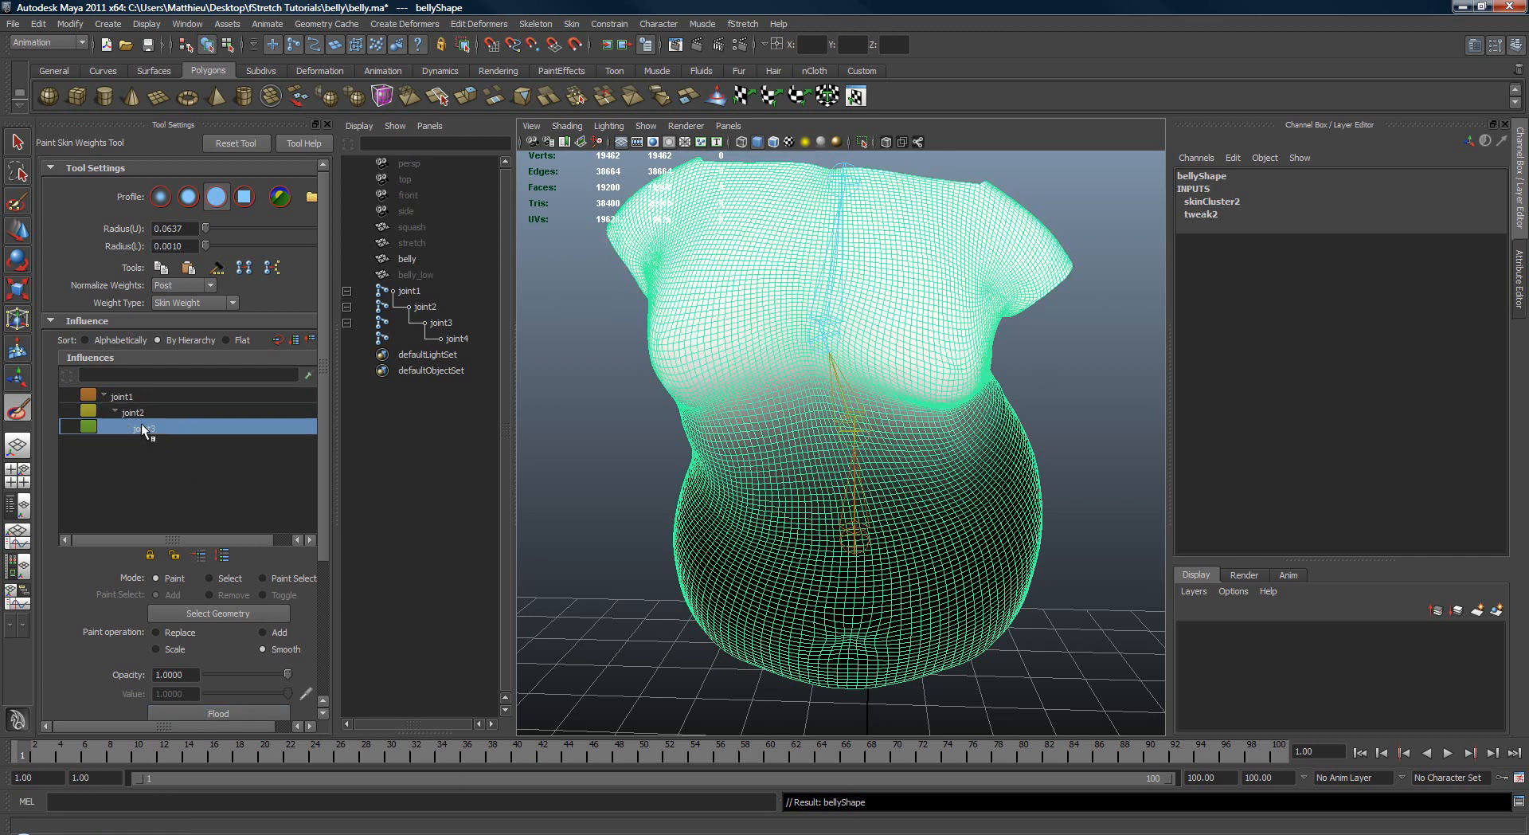
left_click(208, 709)
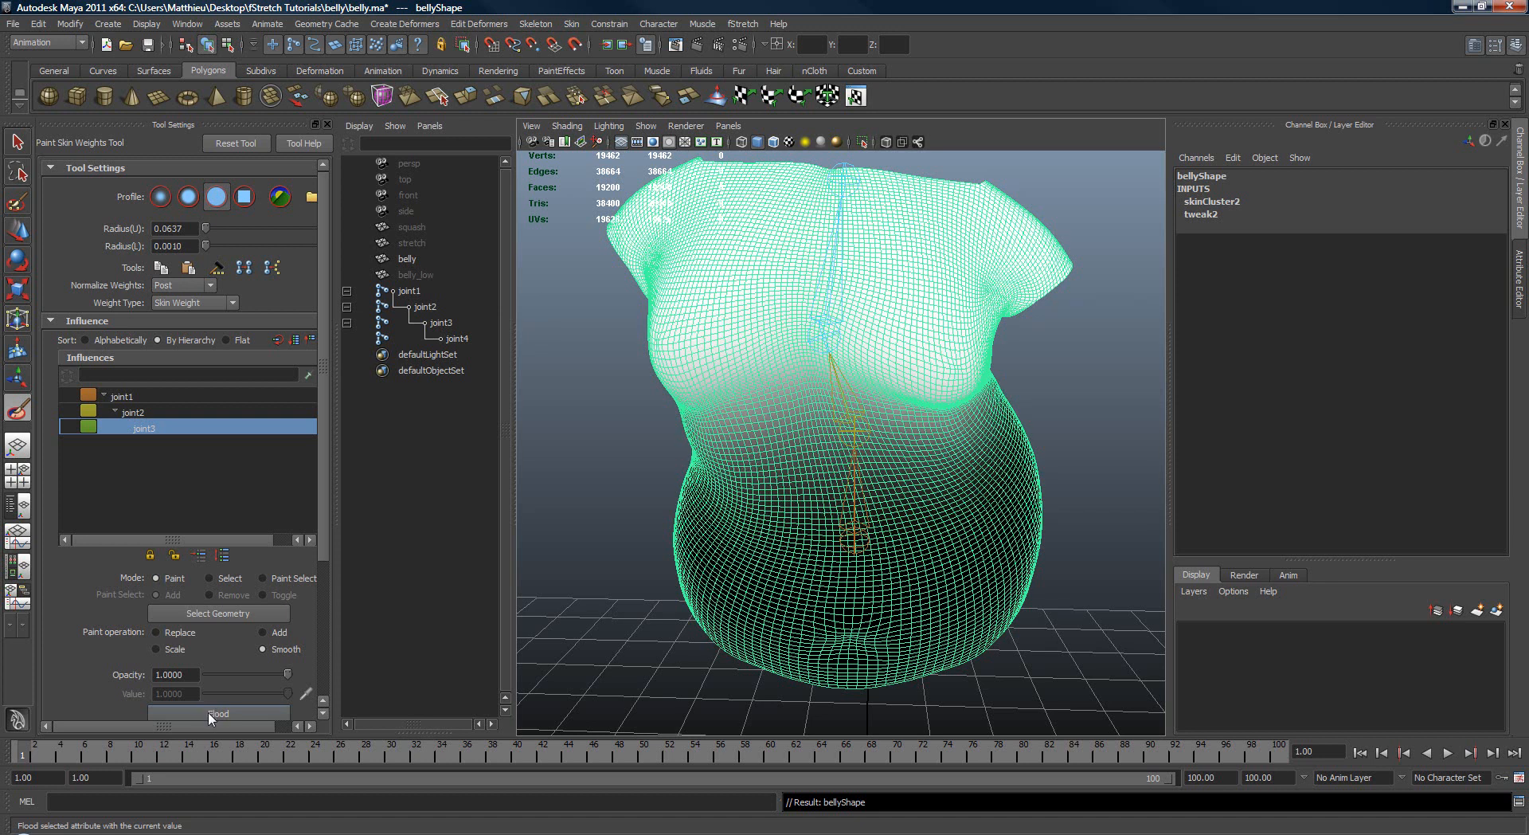
Step: Repeat the Smooth flood on the joint2 and joint1 weights, and review the joint2 and joint3 influences
left_click(143, 413)
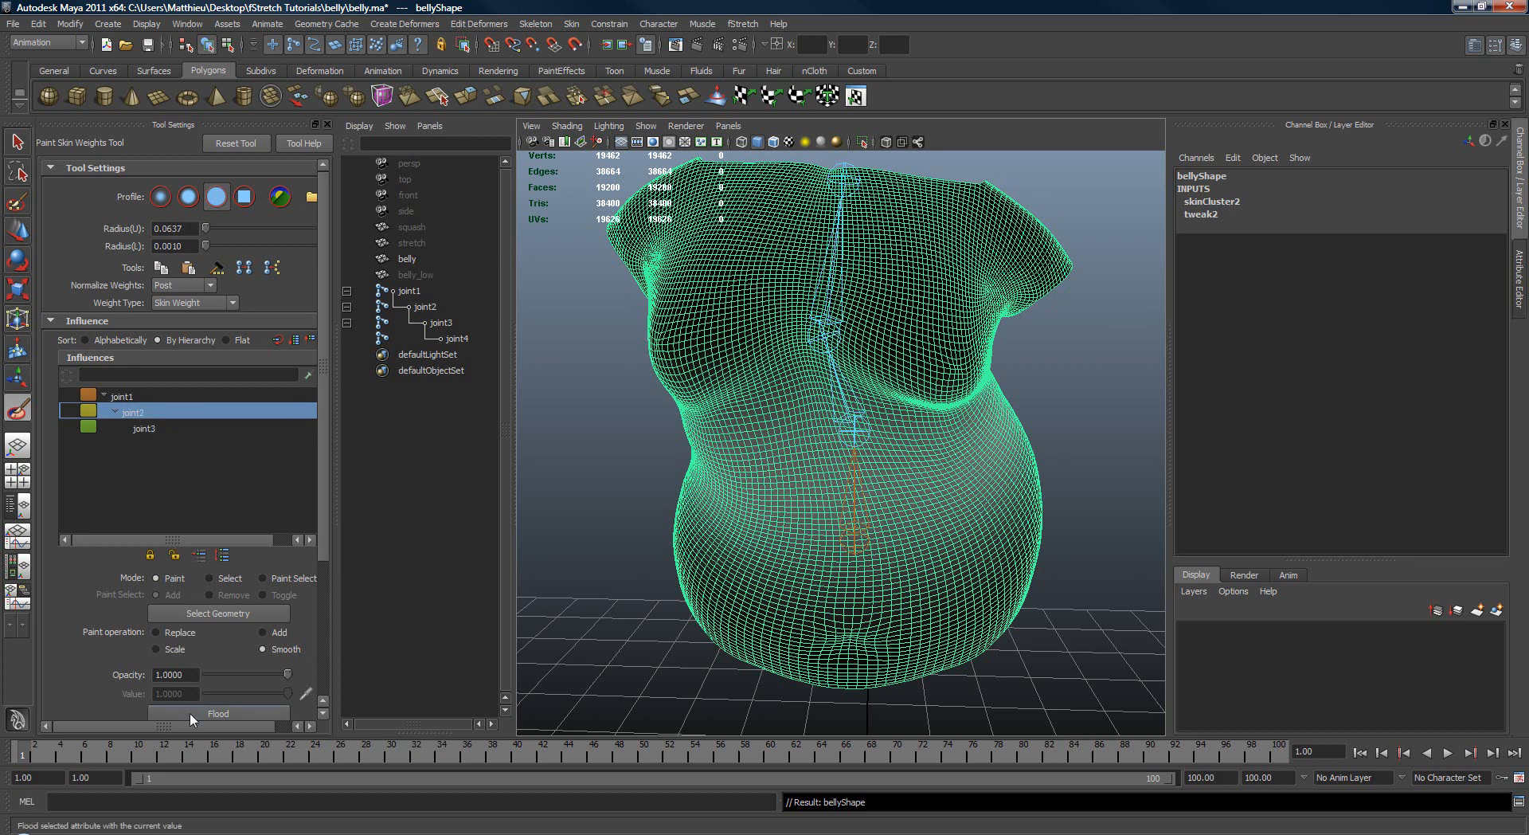
left_click(133, 395)
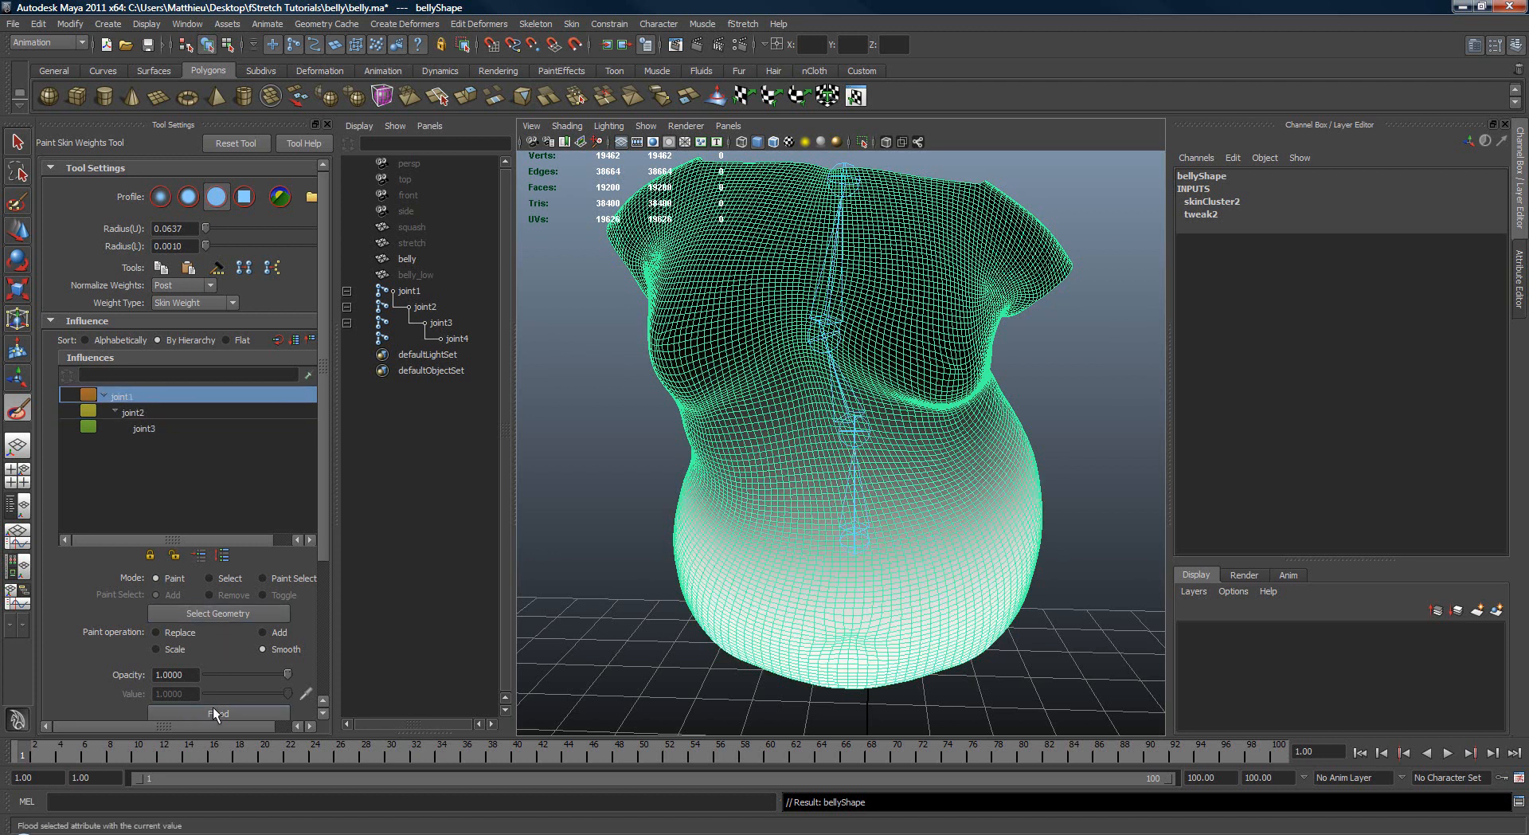
left_click(149, 416)
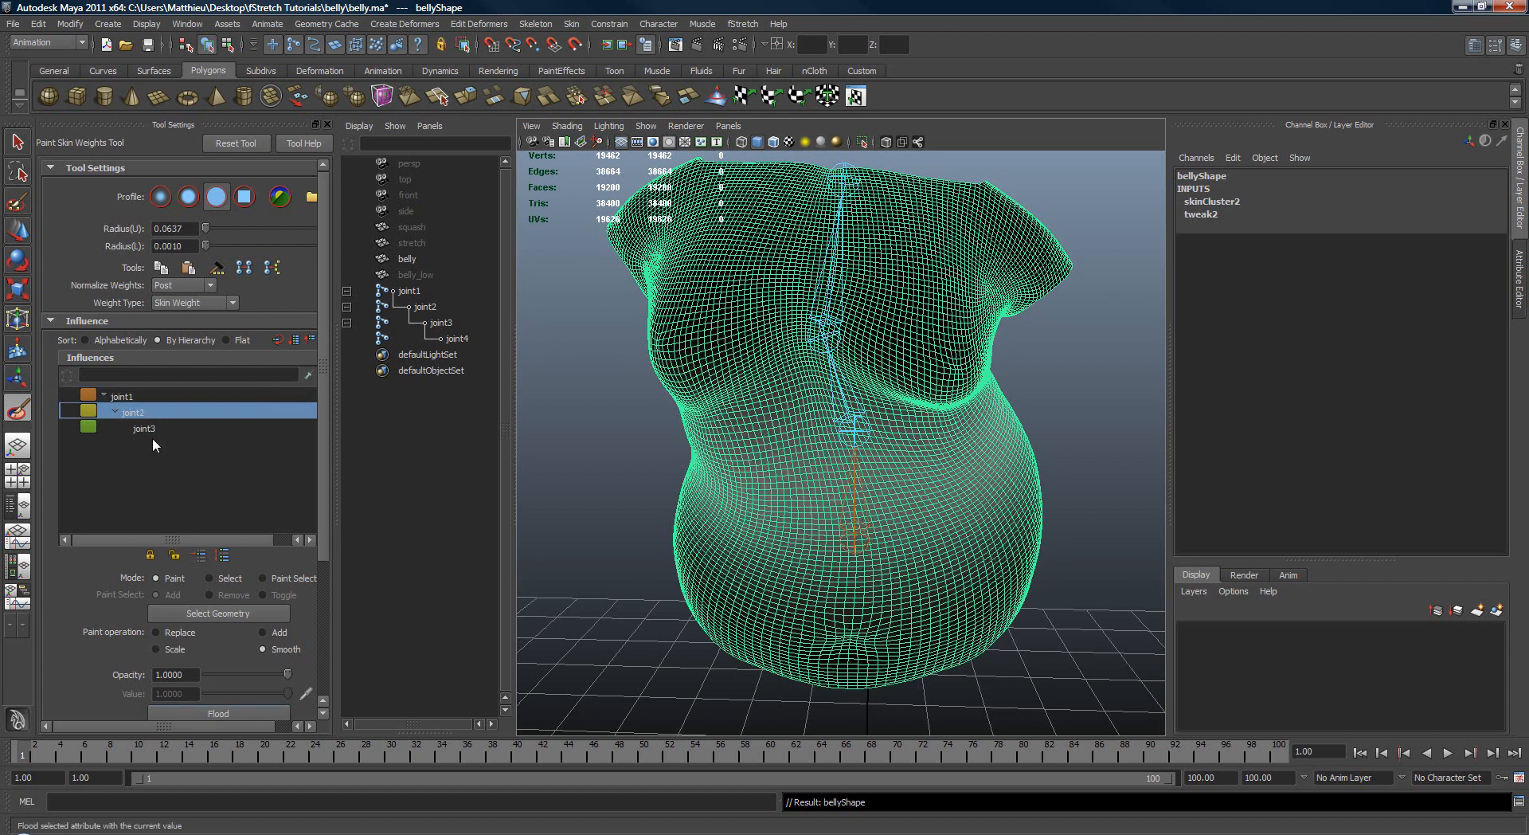
left_click(151, 432)
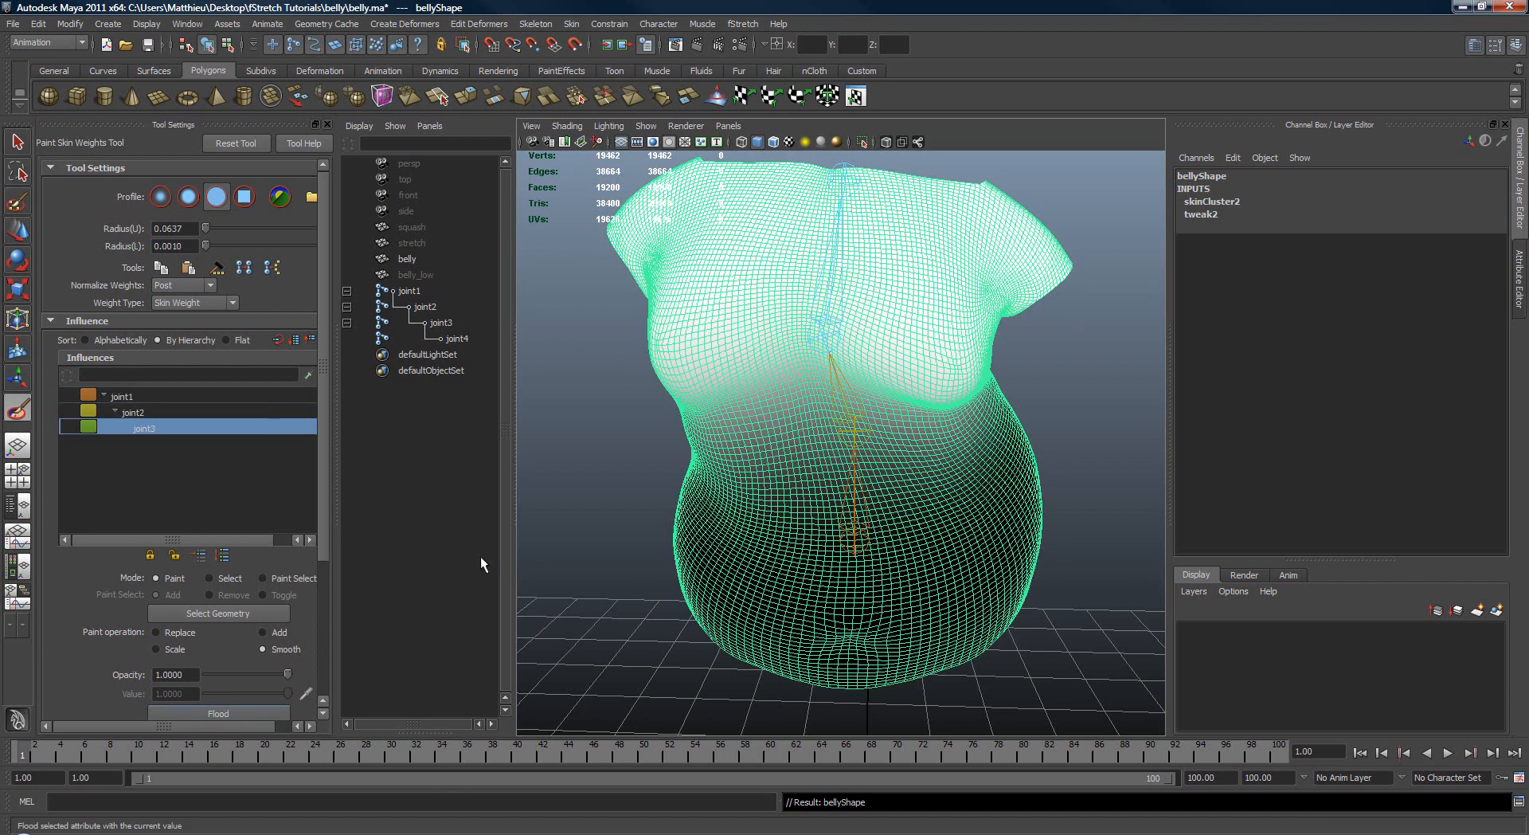
Step: Leave weight painting, check the smoothed deformation by rotating joint3, and return the skeleton to its bind pose
left_click_drag(614, 458, 719, 451, "alt")
key("w")
left_click(1066, 431)
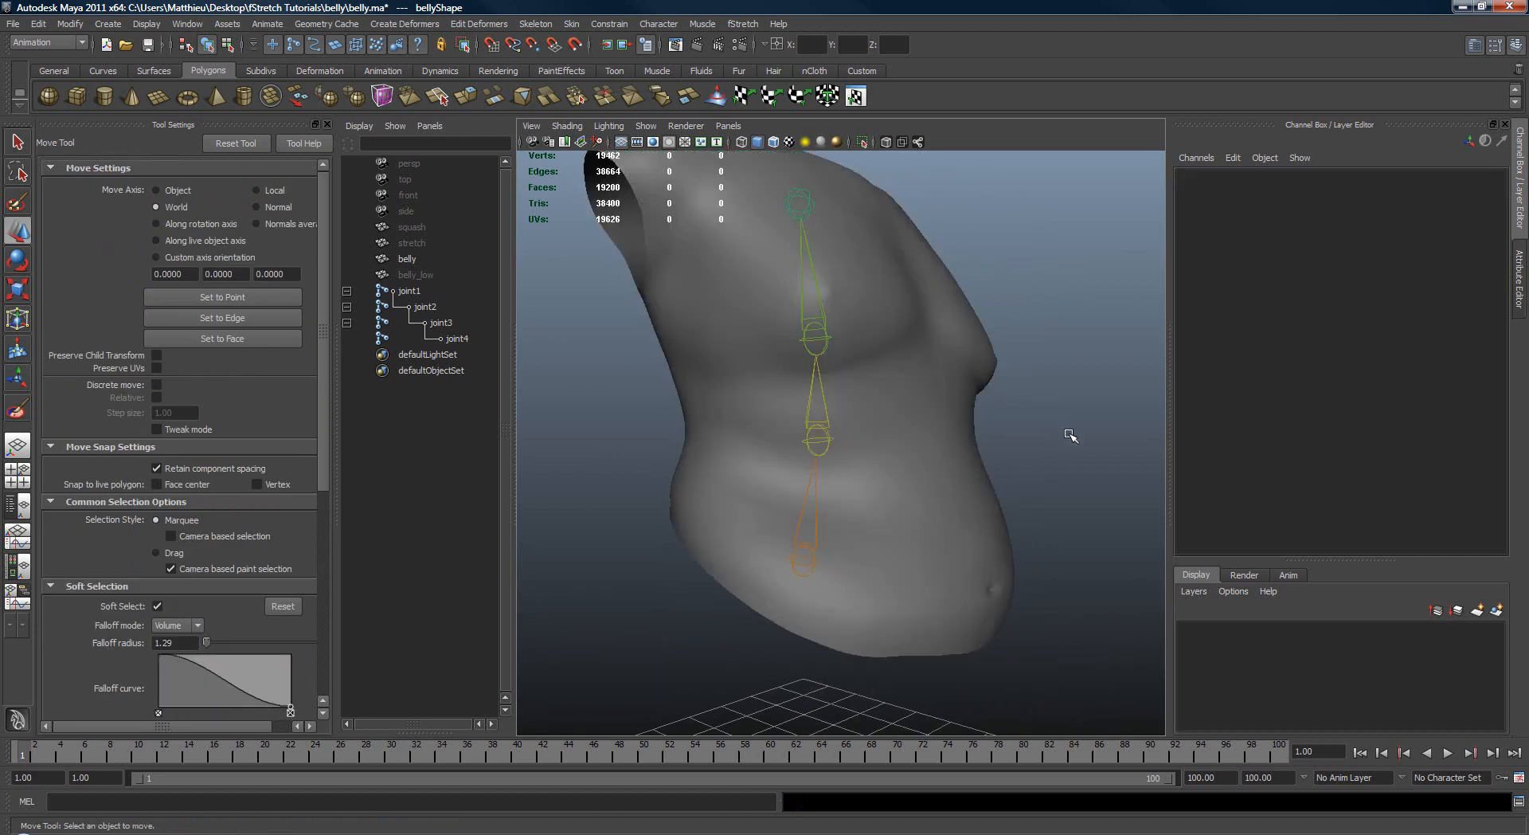
left_click_drag(1069, 435, 996, 447, "alt")
right_click_drag(996, 446, 902, 381, "alt")
left_click_drag(767, 298, 910, 304)
key("e")
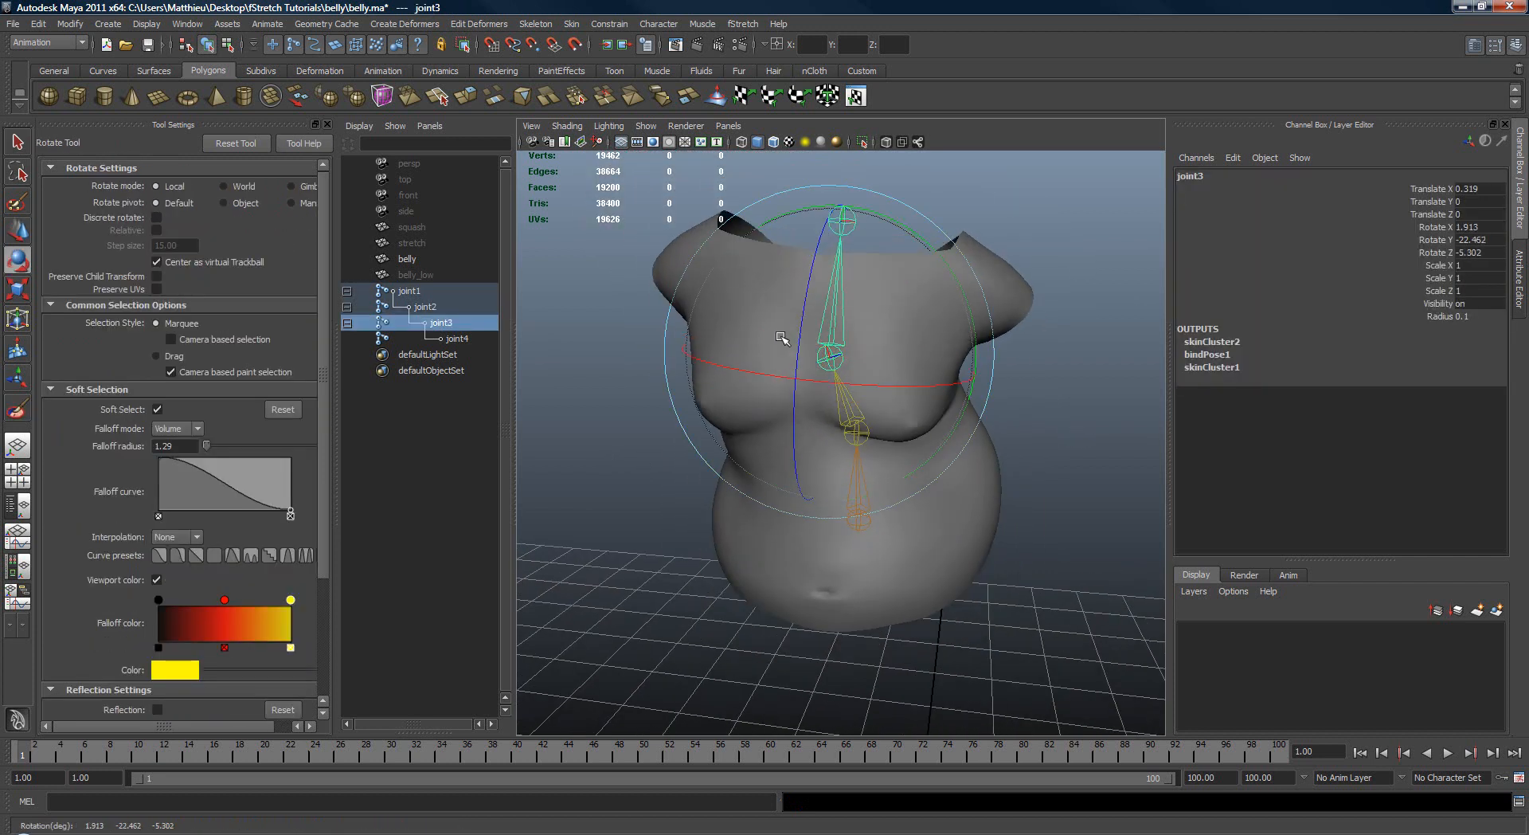
left_click_drag(782, 338, 670, 114)
left_click(569, 26)
left_click(602, 82)
left_click_drag(837, 351, 915, 334, "alt")
left_click_drag(940, 350, 911, 436, "alt")
Step: Set the skinning method of the belly's skinCluster2 to Dual Quaternion and save the scene
key("q")
left_click(996, 319)
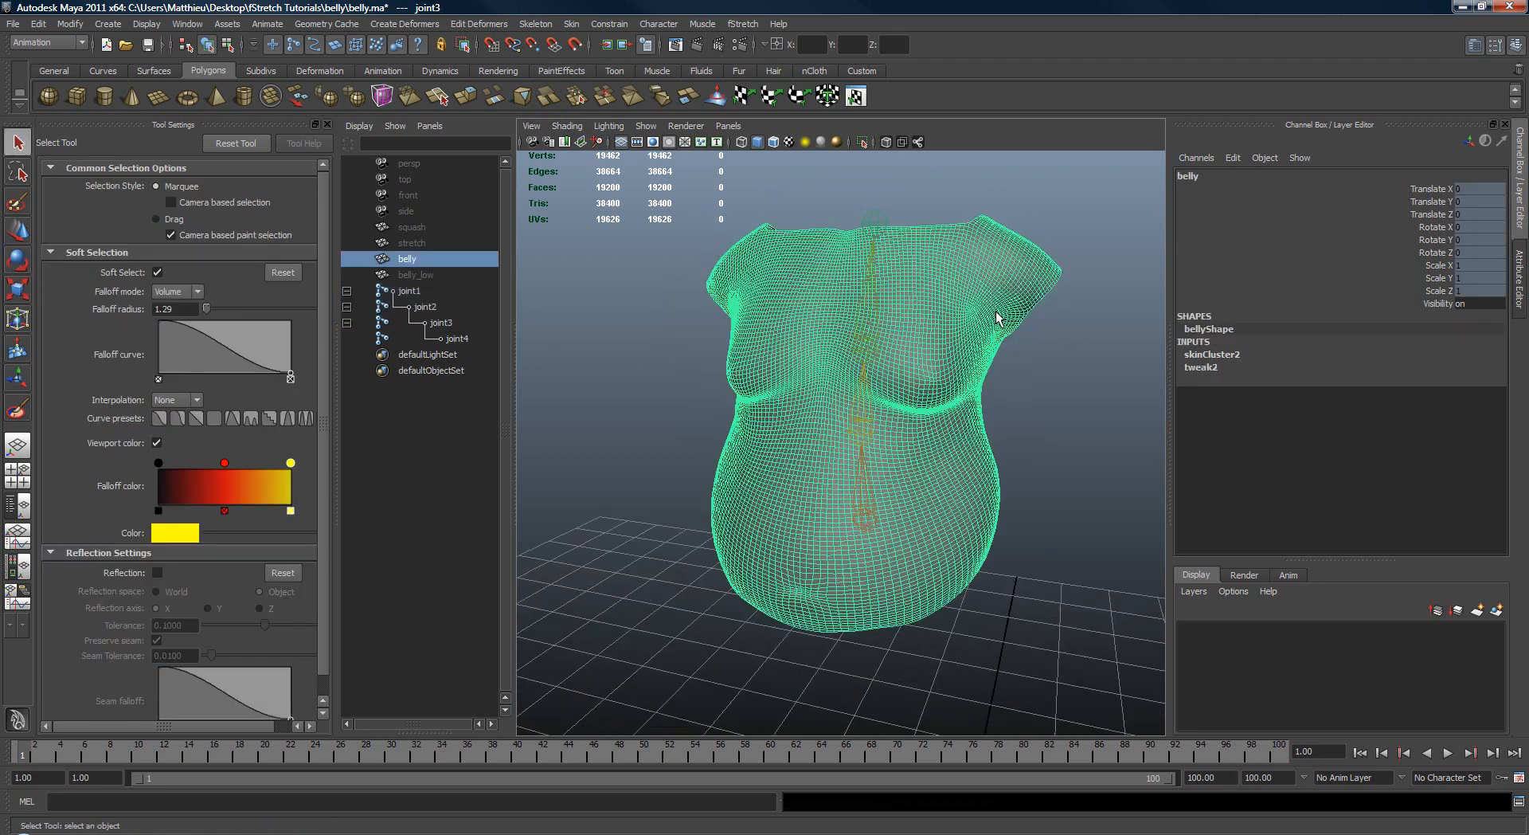
left_click(1223, 356)
mouse_move(990, 341)
left_mouse_down("alt")
mouse_move(947, 345)
mouse_move(985, 360)
left_mouse_up("alt")
left_click(1470, 380)
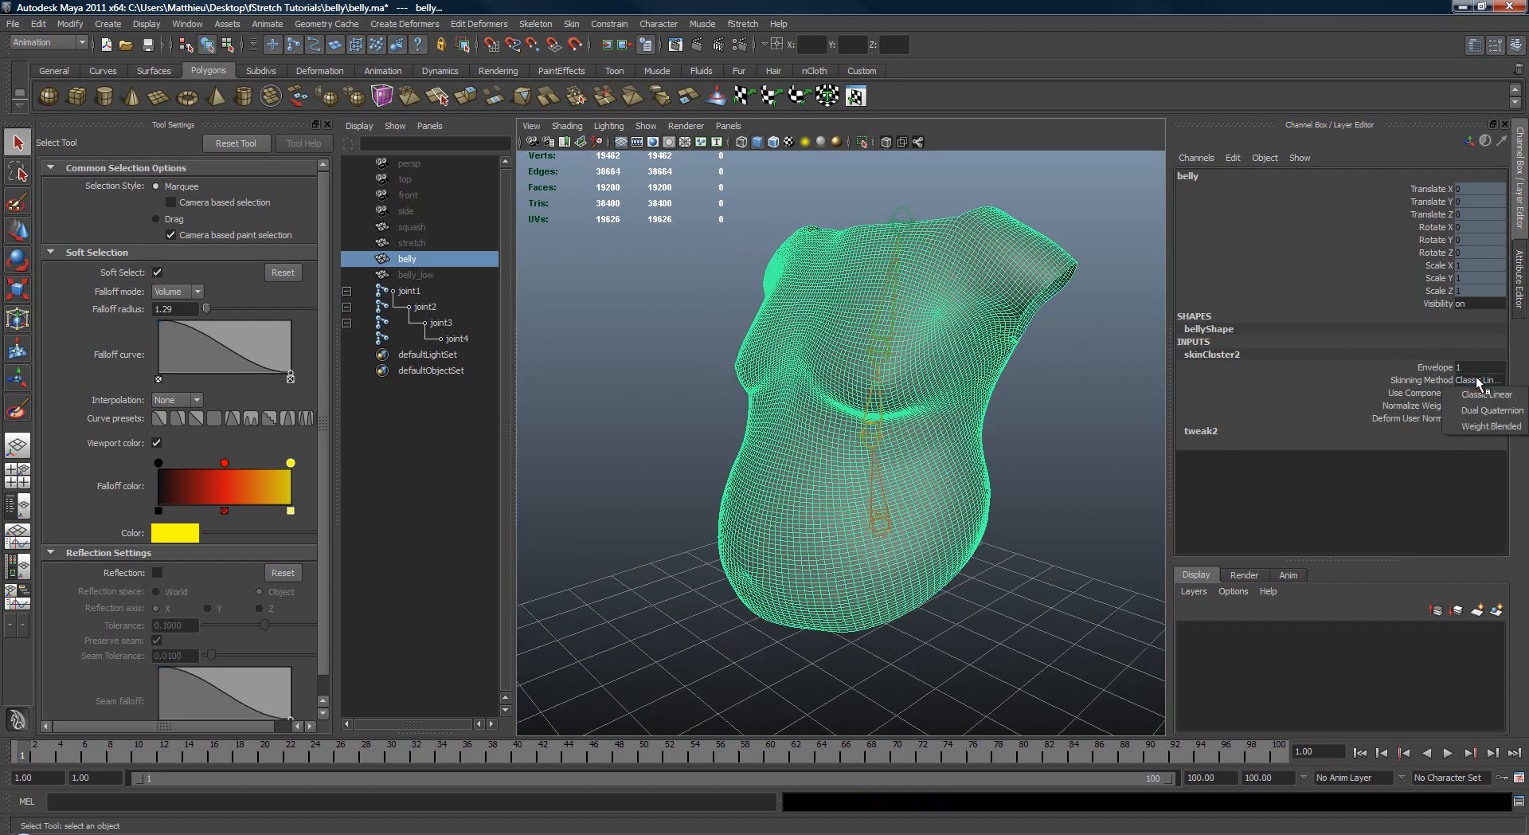
left_click(1479, 414)
left_click(1151, 439)
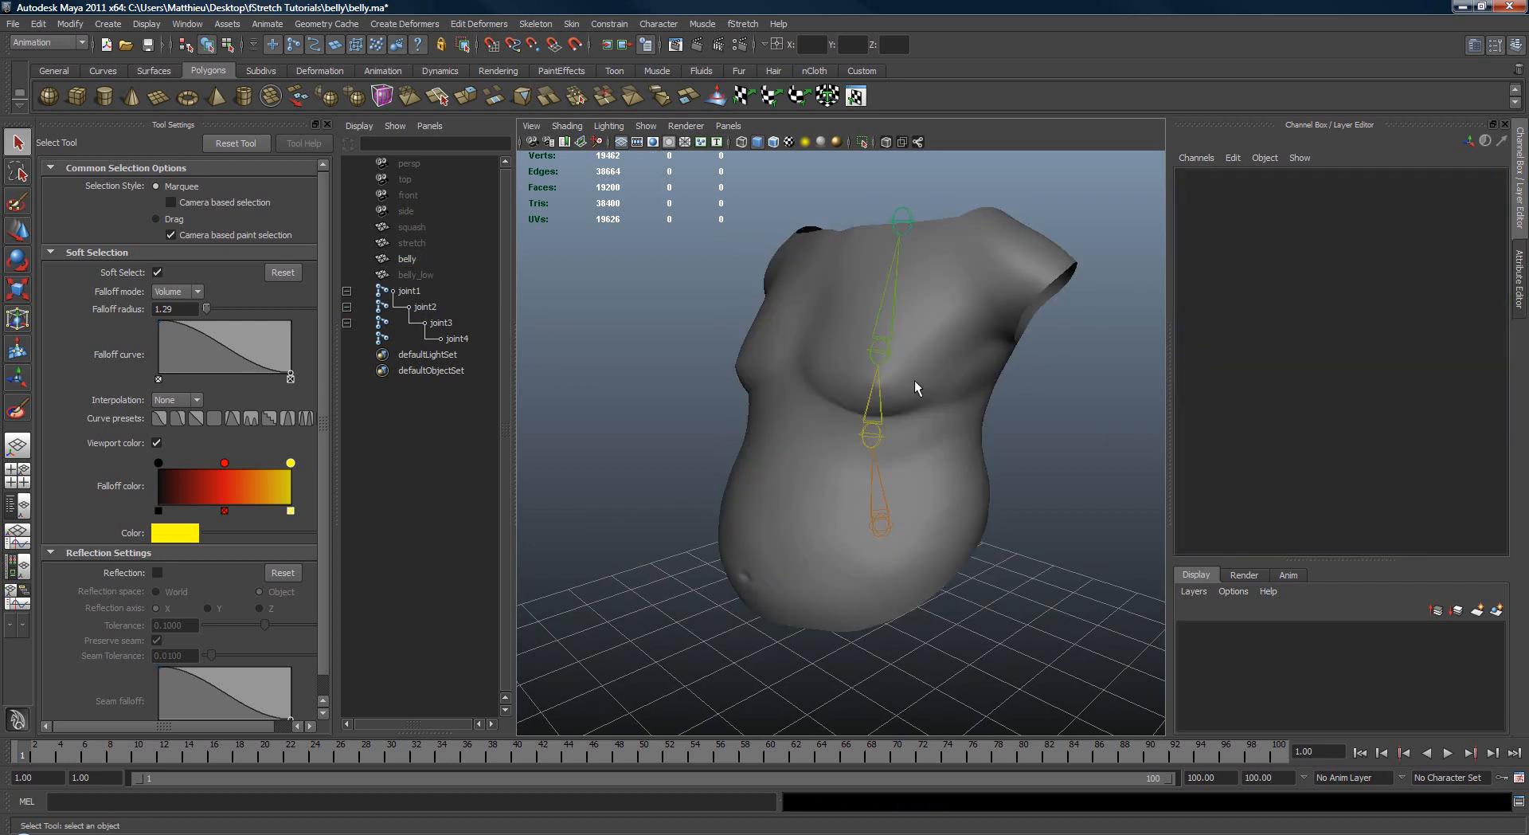
mouse_move(911, 382)
left_mouse_down("alt")
mouse_move(942, 361)
mouse_move(908, 381)
left_mouse_up("alt")
scroll(890, 371, "up", 3)
key("ctrl+s")
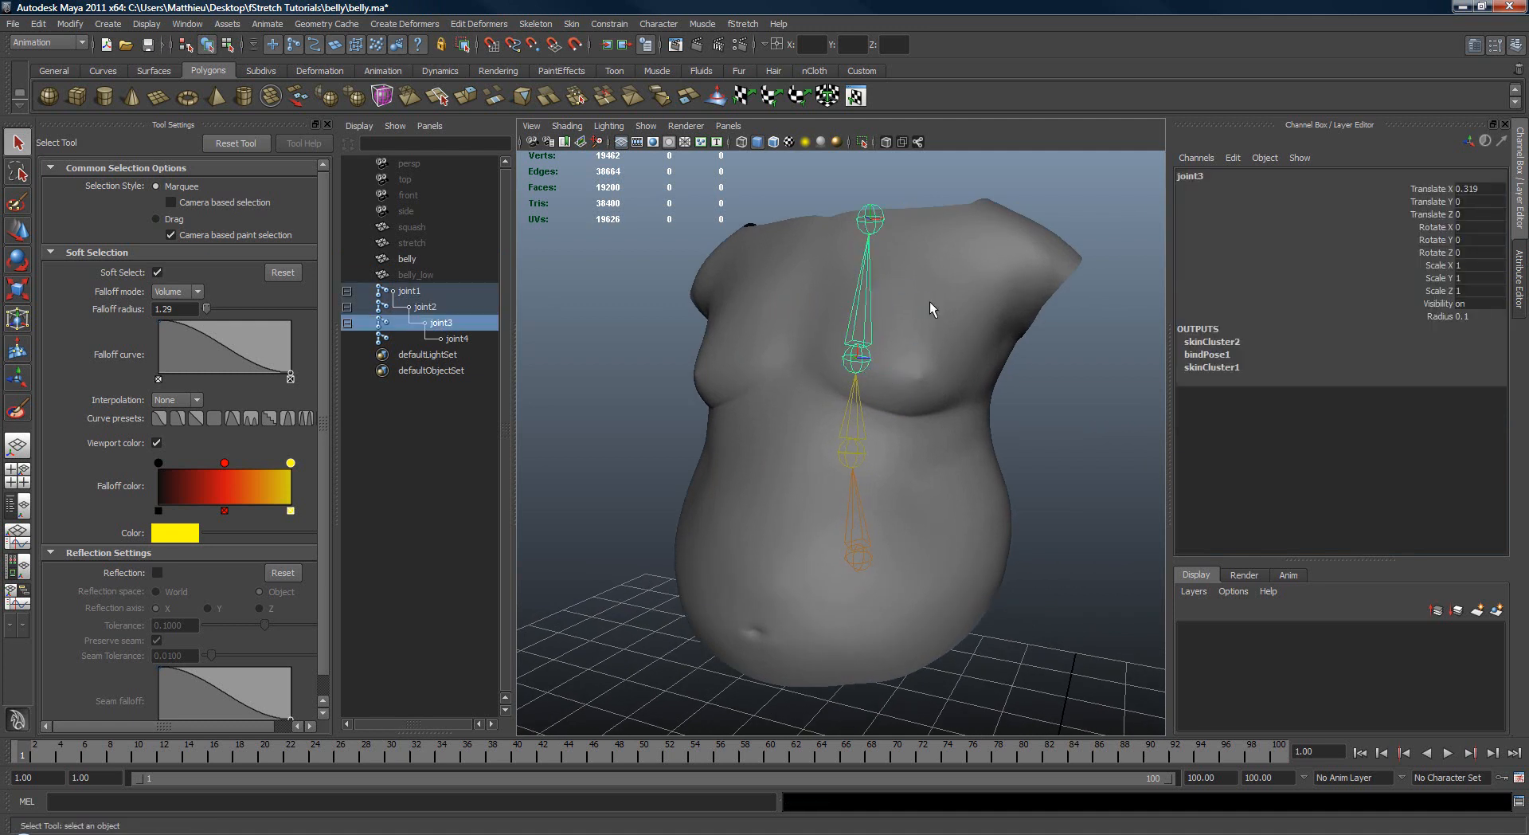
Step: Rotate joint3 in several directions to test the dual quaternion deformation, and undo the rotations
key("e")
left_click_drag(939, 358, 911, 310)
left_click_drag(797, 358, 912, 344, "alt")
mouse_move(836, 350)
left_mouse_down()
mouse_move(810, 416)
mouse_move(836, 360)
left_mouse_up()
left_click_drag(949, 406, 815, 434, "alt")
key("ctrl+z")
key("ctrl+z")
key("ctrl+z")
Step: Rotate joint2 and the lower spine to test the torso deformation, and undo each rotation
left_click(841, 446)
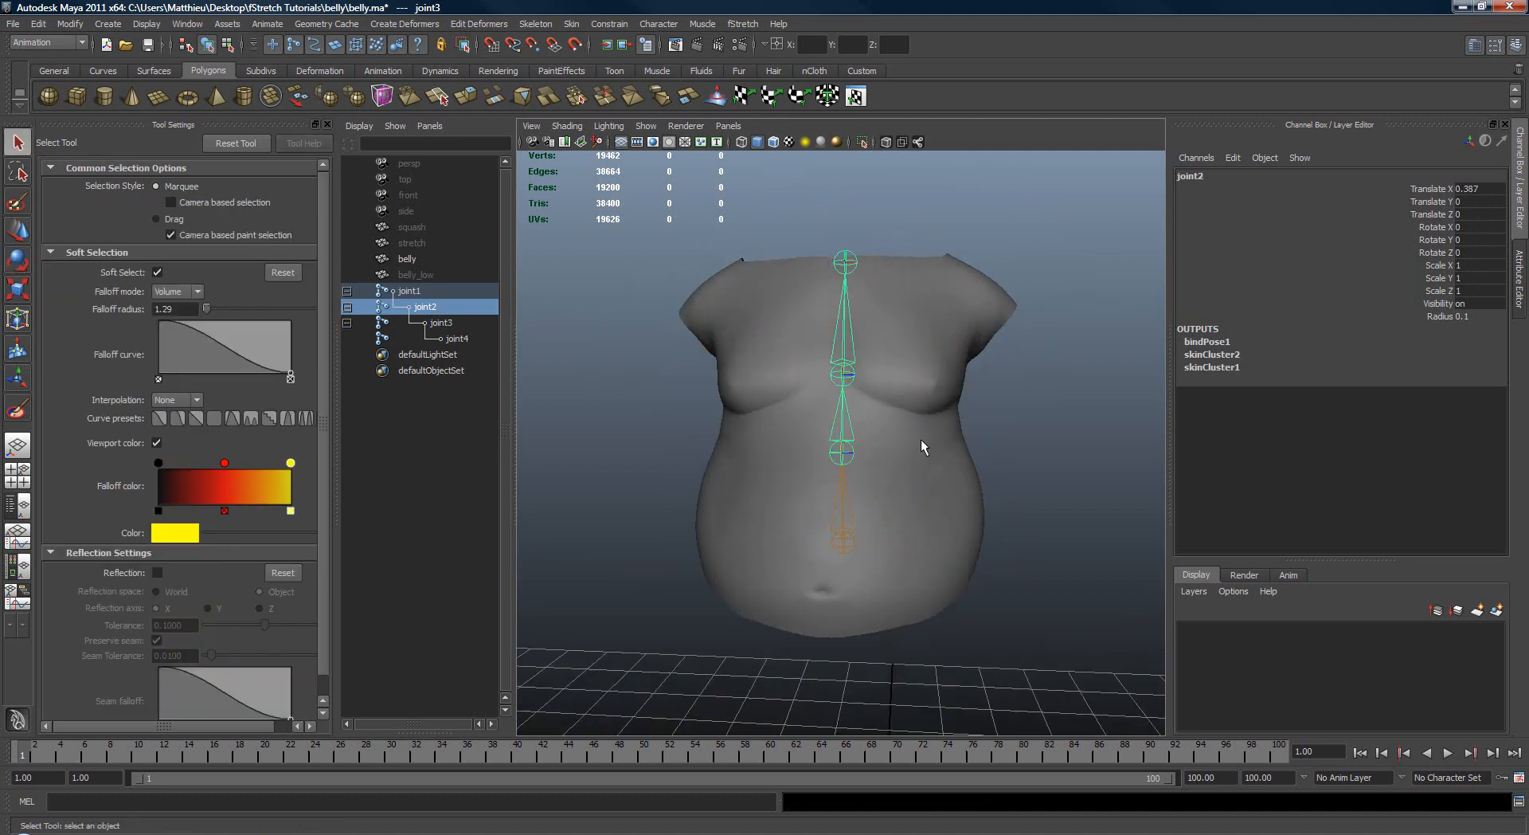
key("e")
left_click_drag(922, 443, 898, 553)
key("ctrl+z")
key("q")
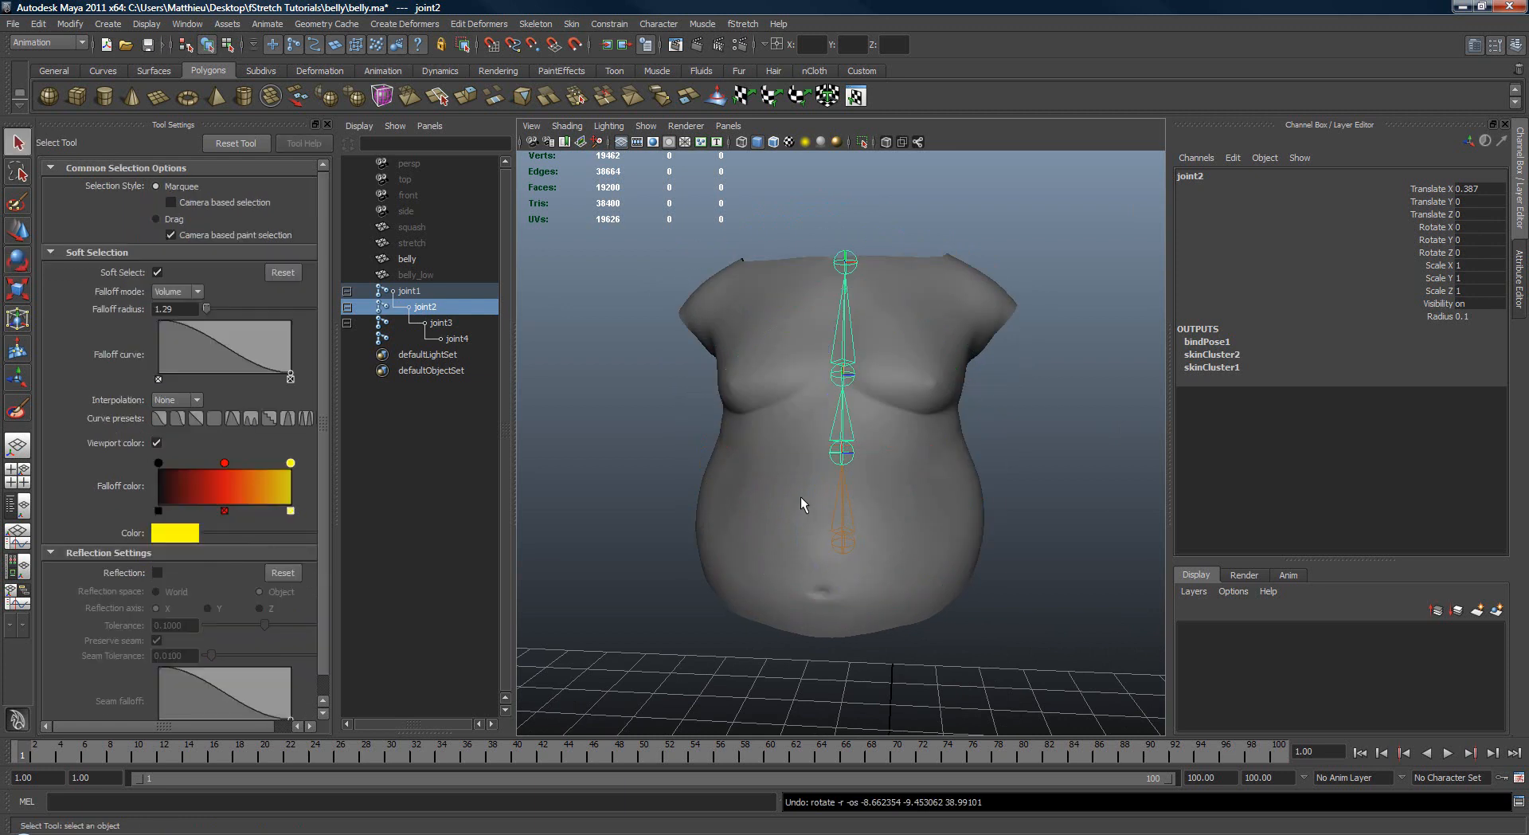
left_click_drag(802, 504, 851, 510)
key("e")
key("ctrl+z")
key("q")
Step: Test the upper-body deformation with several joint3 rotations, undoing each one
left_click_drag(823, 443, 864, 310)
key("e")
left_click_drag(864, 319, 868, 438, "alt")
key("ctrl+z")
key("q")
key("e")
left_click_drag(813, 393, 963, 395)
key("ctrl+z")
left_click_drag(911, 282, 832, 430, "alt")
left_click_drag(832, 430, 900, 414, "alt")
left_click_drag(900, 414, 891, 460)
key("ctrl+z")
key("q")
right_click_drag(891, 460, 897, 412, "alt")
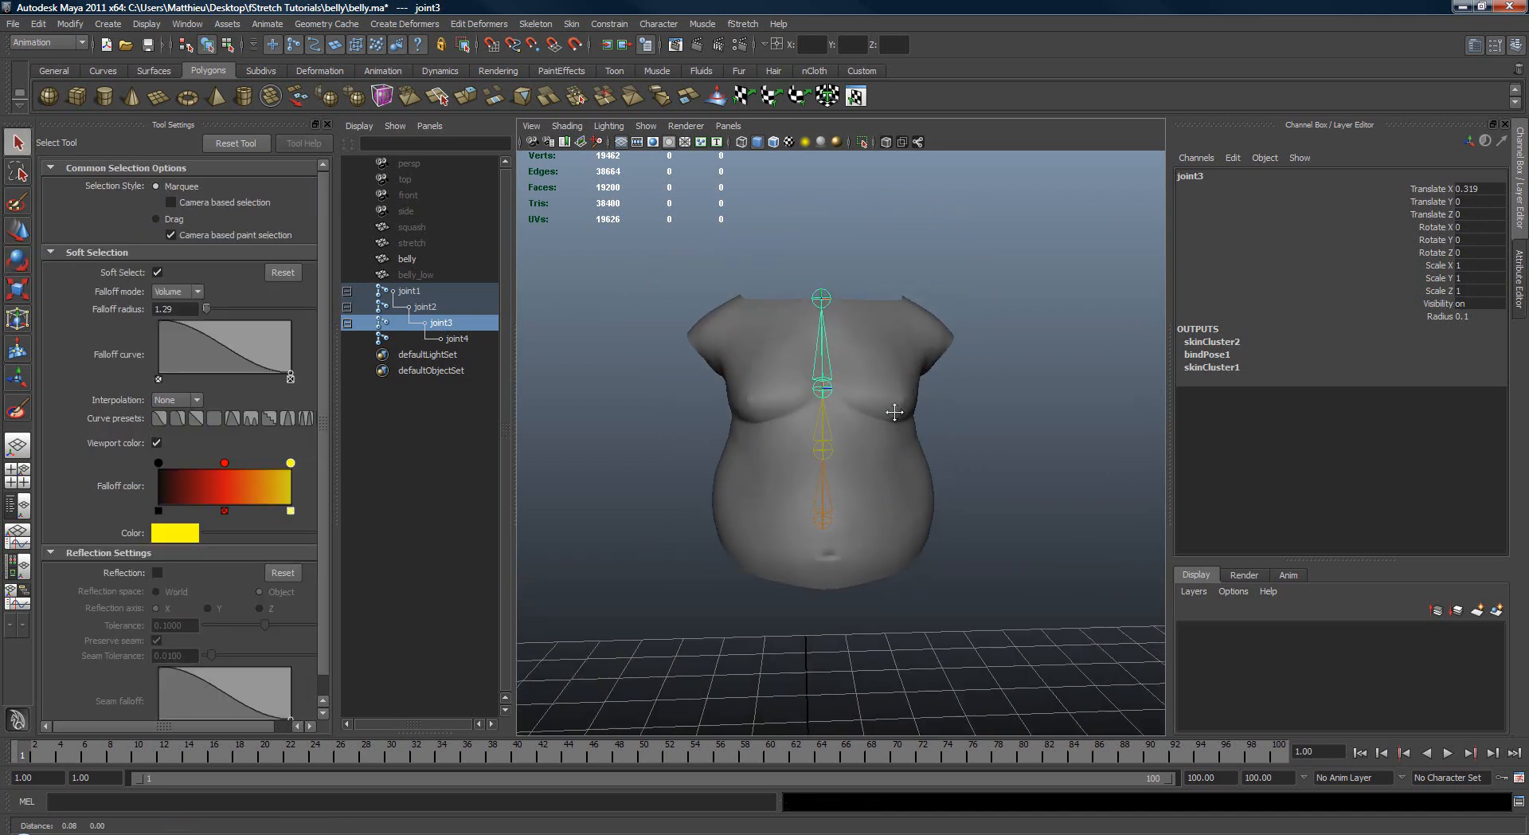
left_click_drag(897, 412, 883, 384, "alt")
Step: Select the high-resolution belly mesh and create an fStretch deformer on it
left_click(883, 384)
mouse_move(882, 383)
right_mouse_down("alt")
mouse_move(894, 426)
mouse_move(920, 436)
right_mouse_up("alt")
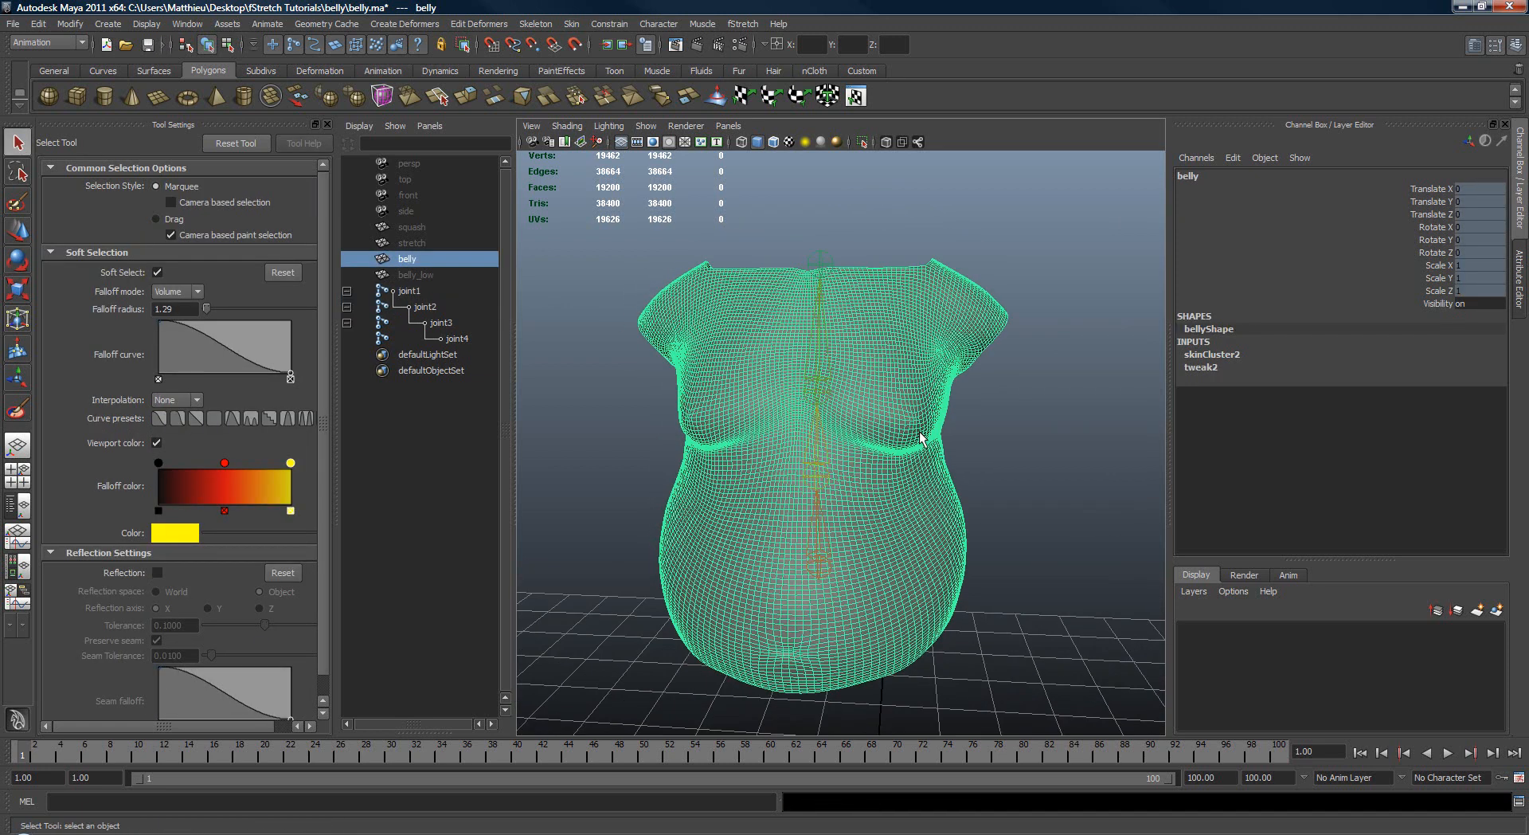
left_click_drag(916, 434, 1032, 371, "alt")
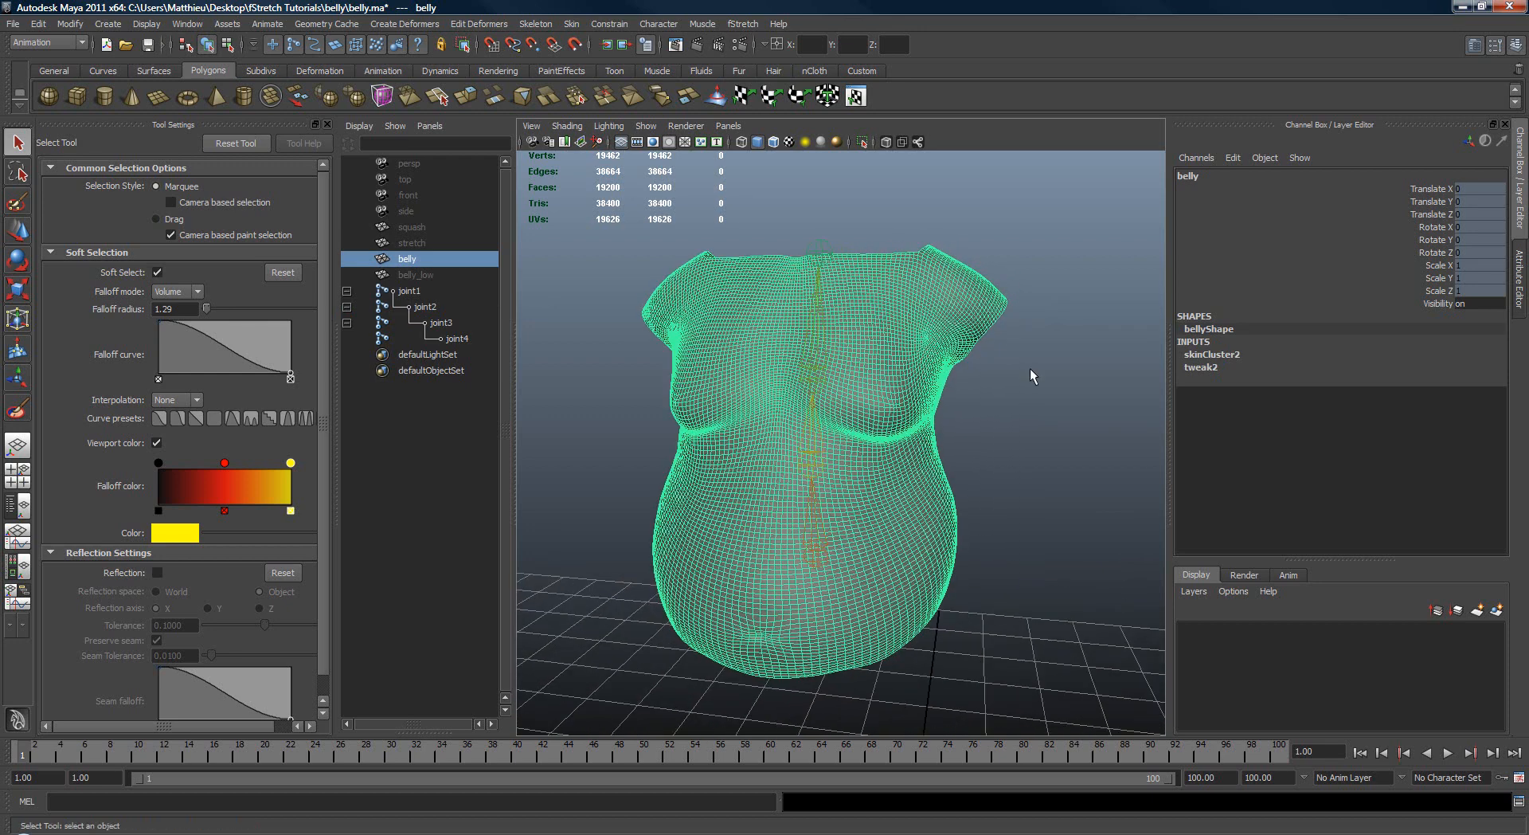
left_click(989, 347)
left_click(970, 334)
left_click(743, 24)
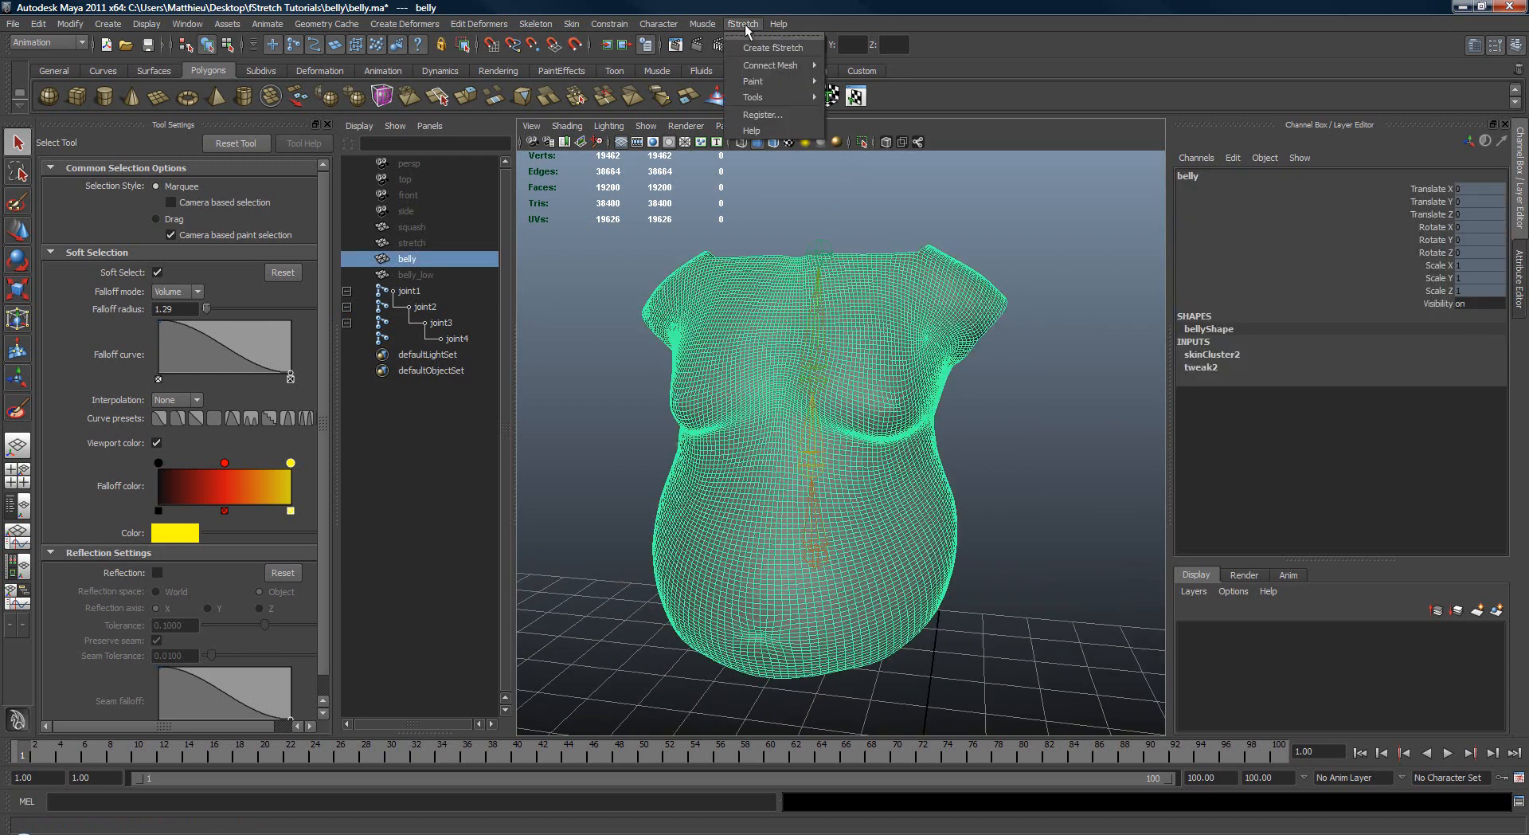
left_click(771, 48)
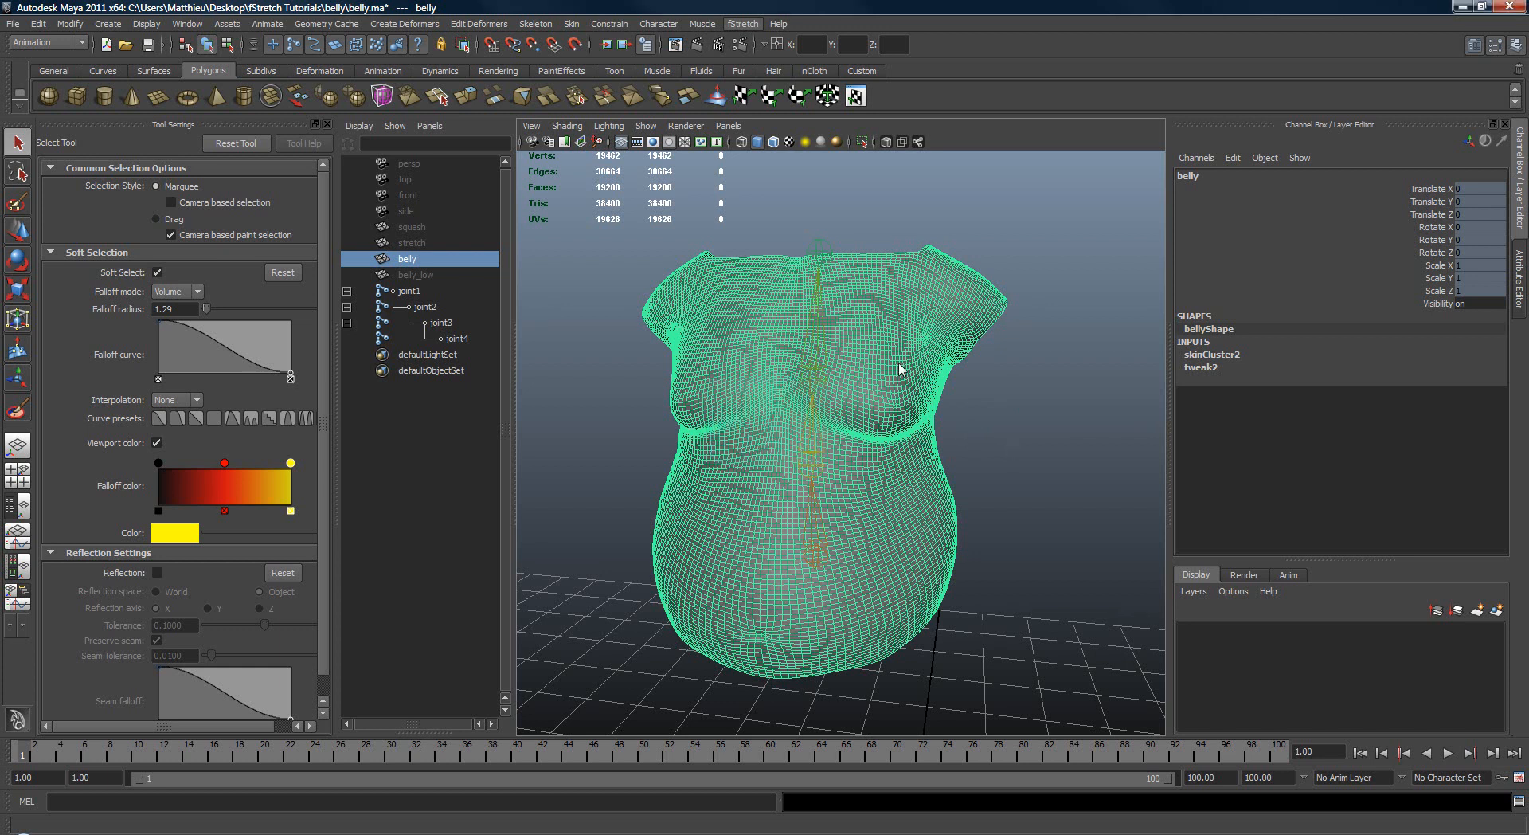
left_click(1044, 452)
left_click(913, 327)
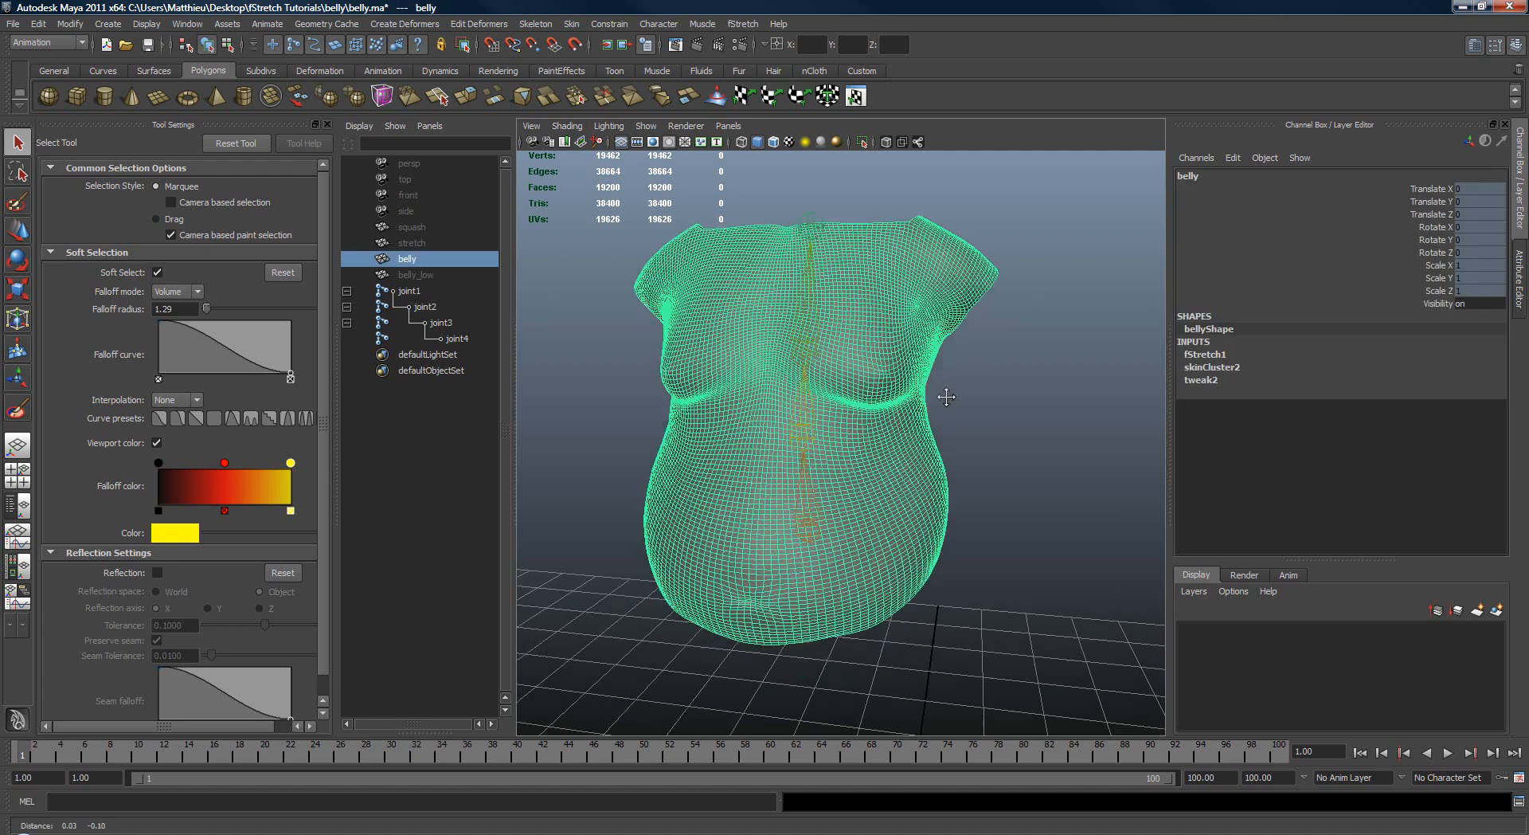
Step: Duplicate the belly mesh and unlock all transform and visibility channels of the duplicate
key("f")
key("w")
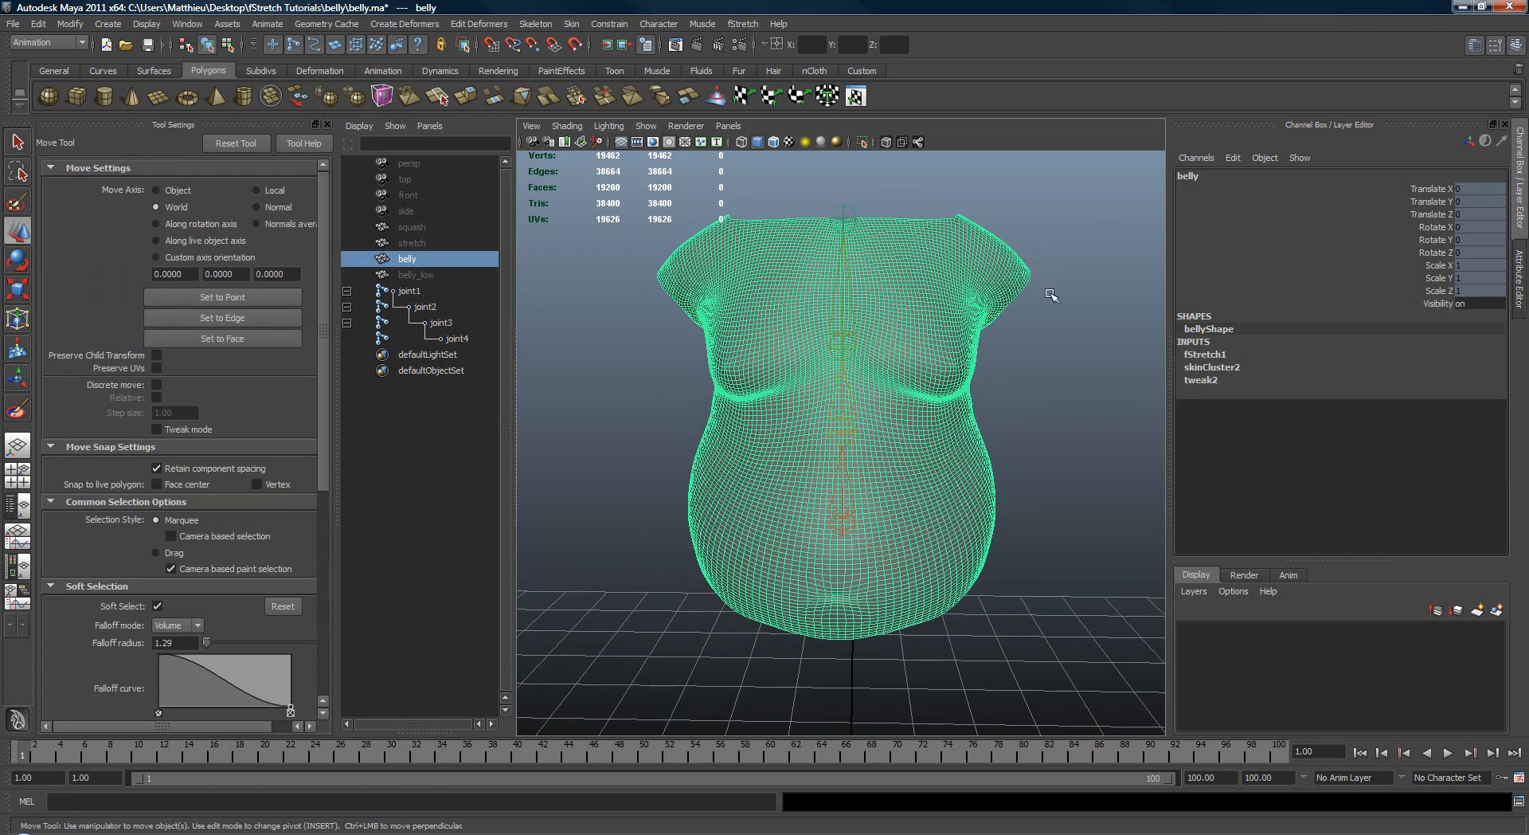
left_click_drag(1051, 294, 987, 336, "alt")
key("ctrl+d")
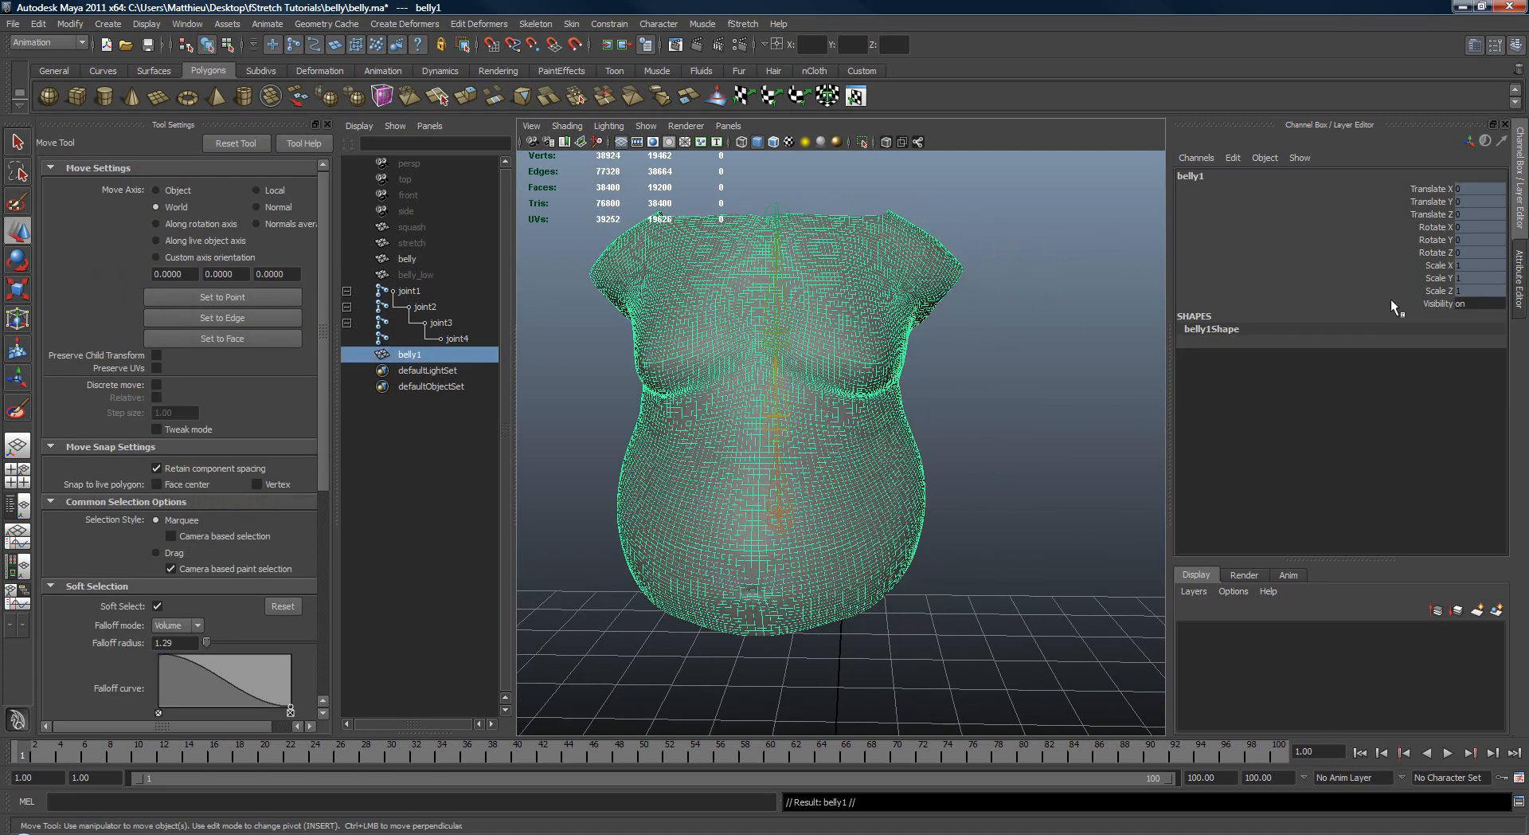
left_click_drag(1422, 190, 1430, 312)
right_click(1413, 223)
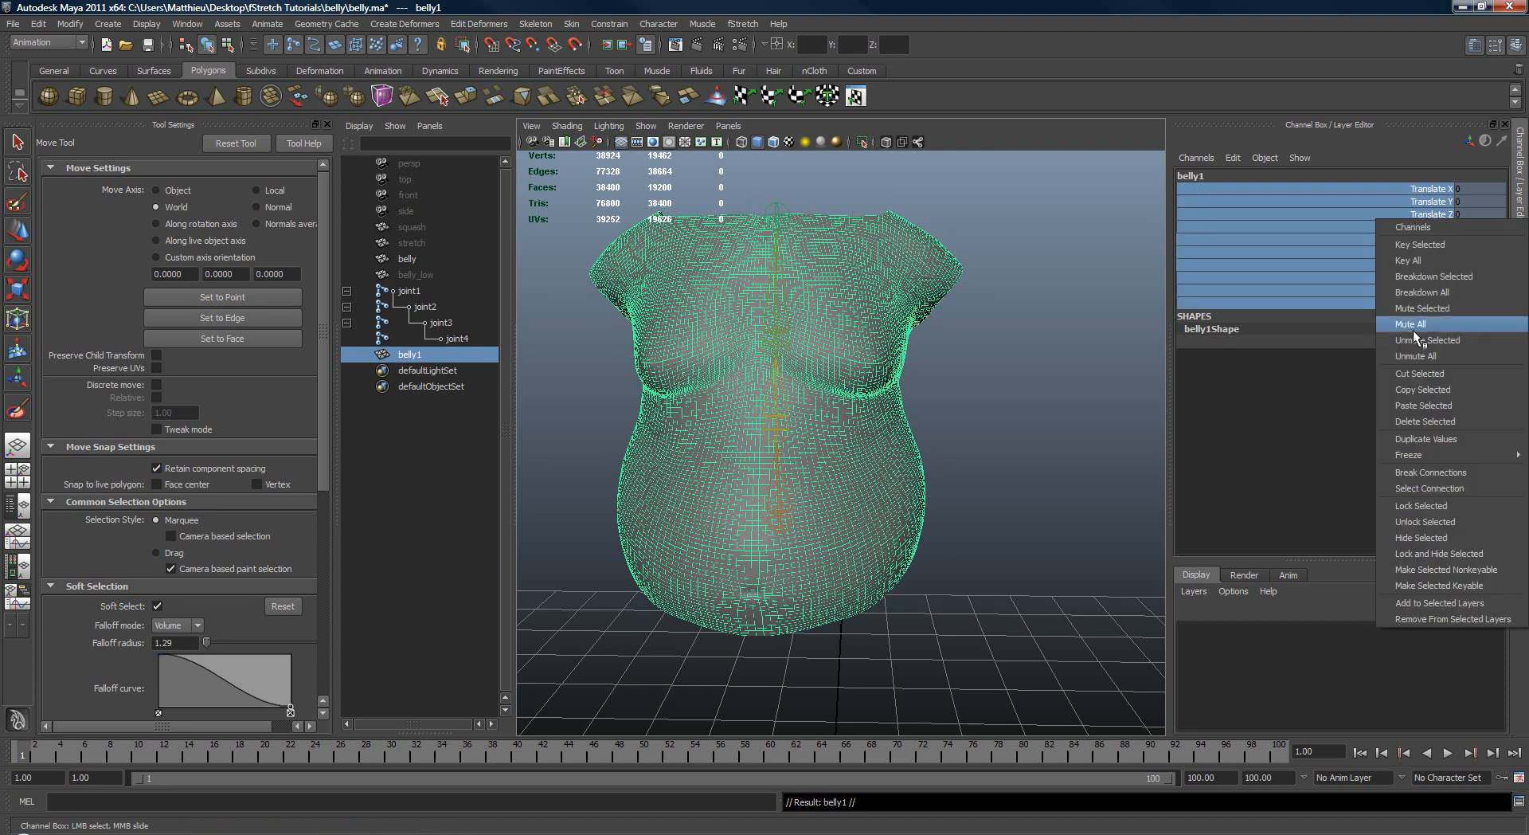
left_click(1406, 521)
Step: Move the duplicate belly beside the original, to about 1.475 in X
key("w")
middle_click_drag(1101, 392, 1085, 286, "alt")
right_click_drag(1085, 286, 900, 342, "alt")
middle_click_drag(876, 349, 1106, 360)
middle_click_drag(987, 318, 920, 346, "alt")
right_click_drag(852, 326, 928, 351, "alt")
middle_click_drag(928, 334, 911, 389, "alt")
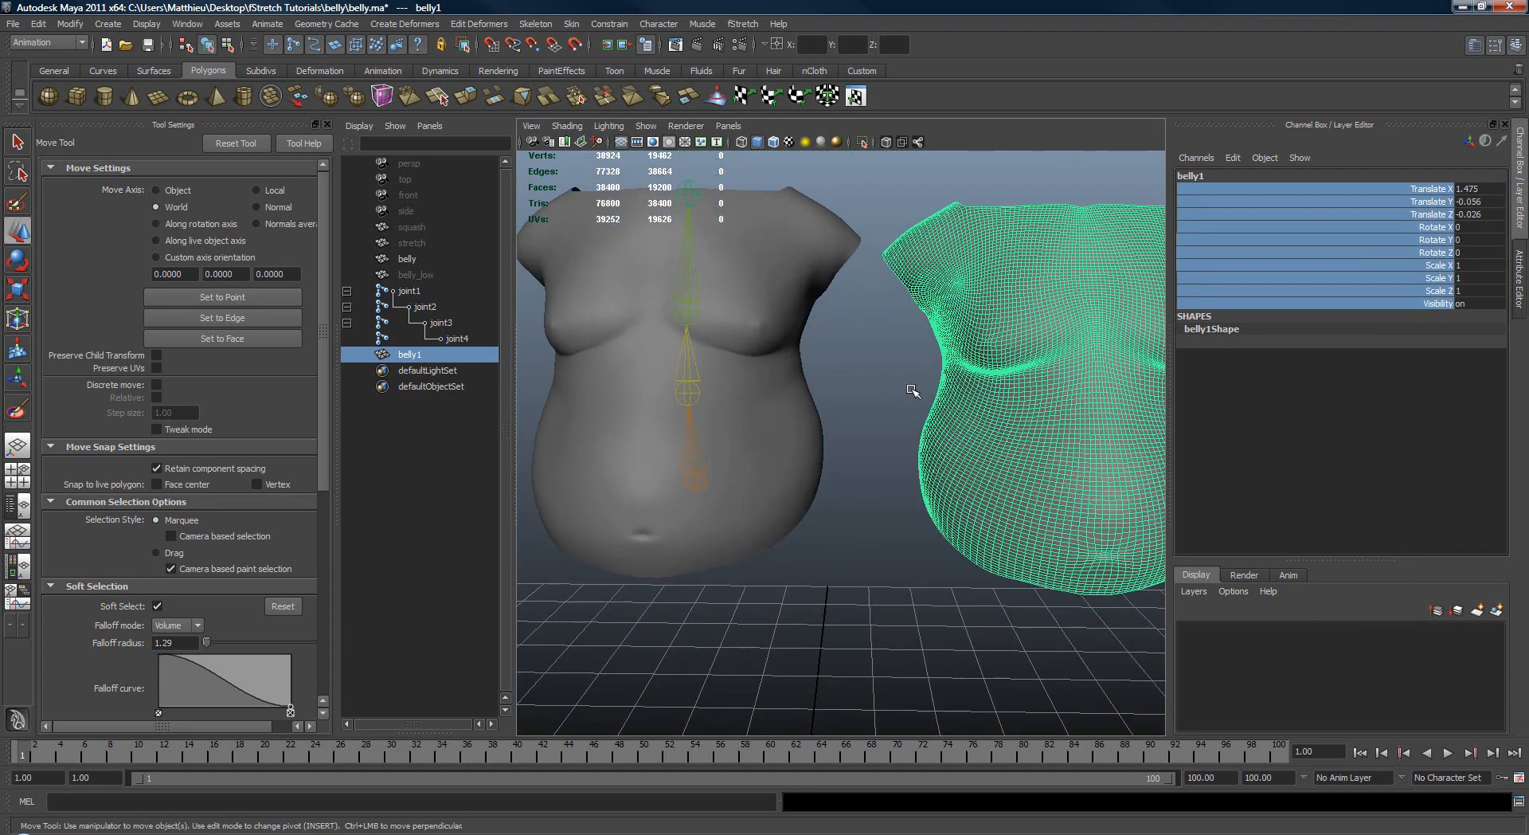
Step: Select the duplicate belly1 together with the original belly mesh
key("q")
left_click(907, 374)
left_click(958, 323)
left_click(812, 258, "shift")
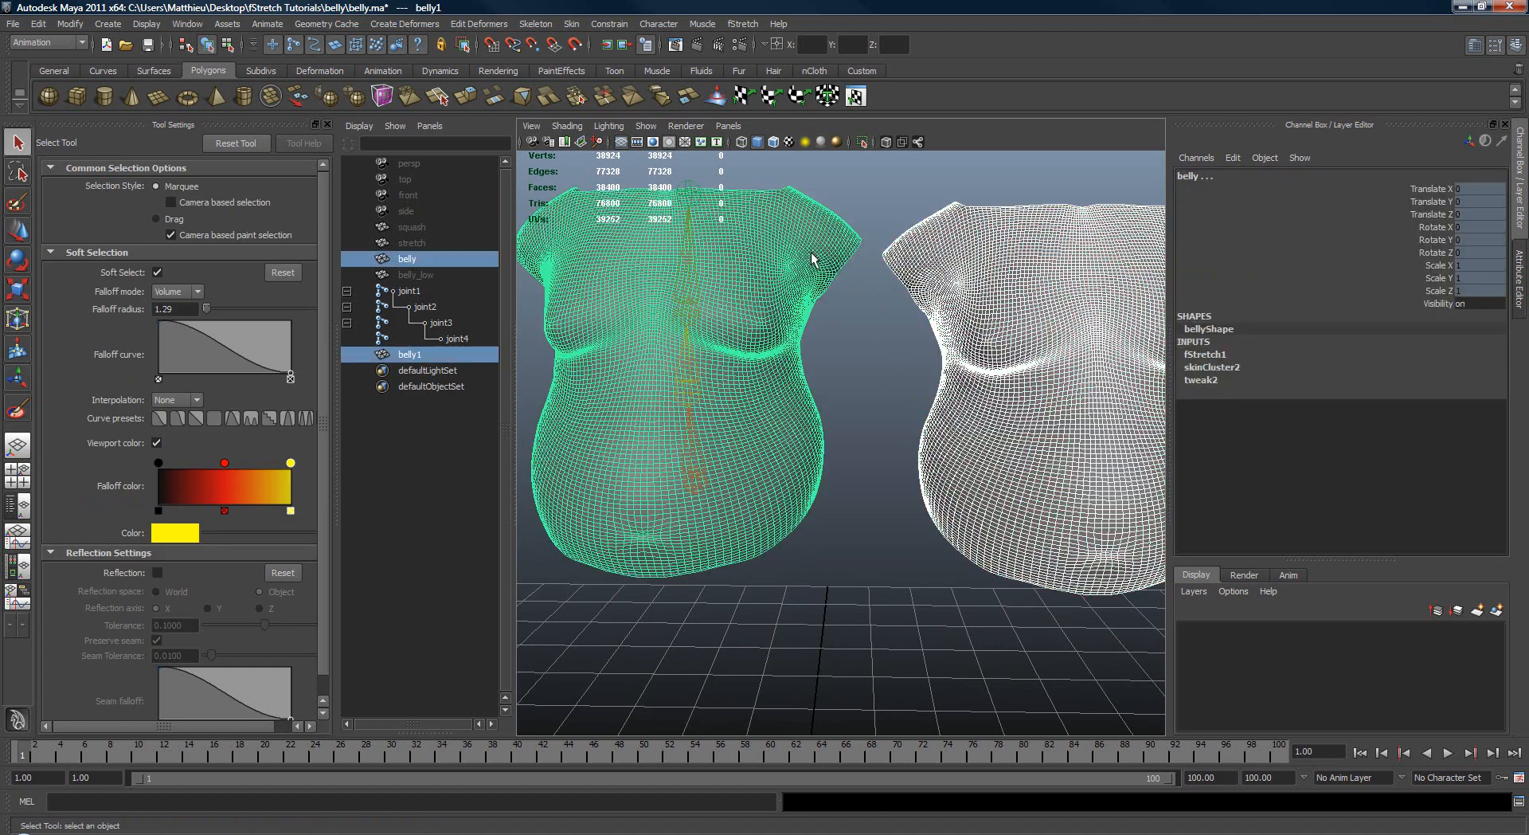
key("space")
left_click_drag(933, 201, 1072, 269)
middle_click_drag(832, 313, 864, 338, "alt")
right_click_drag(864, 338, 884, 343, "alt")
Step: Select joint1, joint2 and joint3 together and key their rest pose at frame 1
left_click_drag(661, 279, 772, 294)
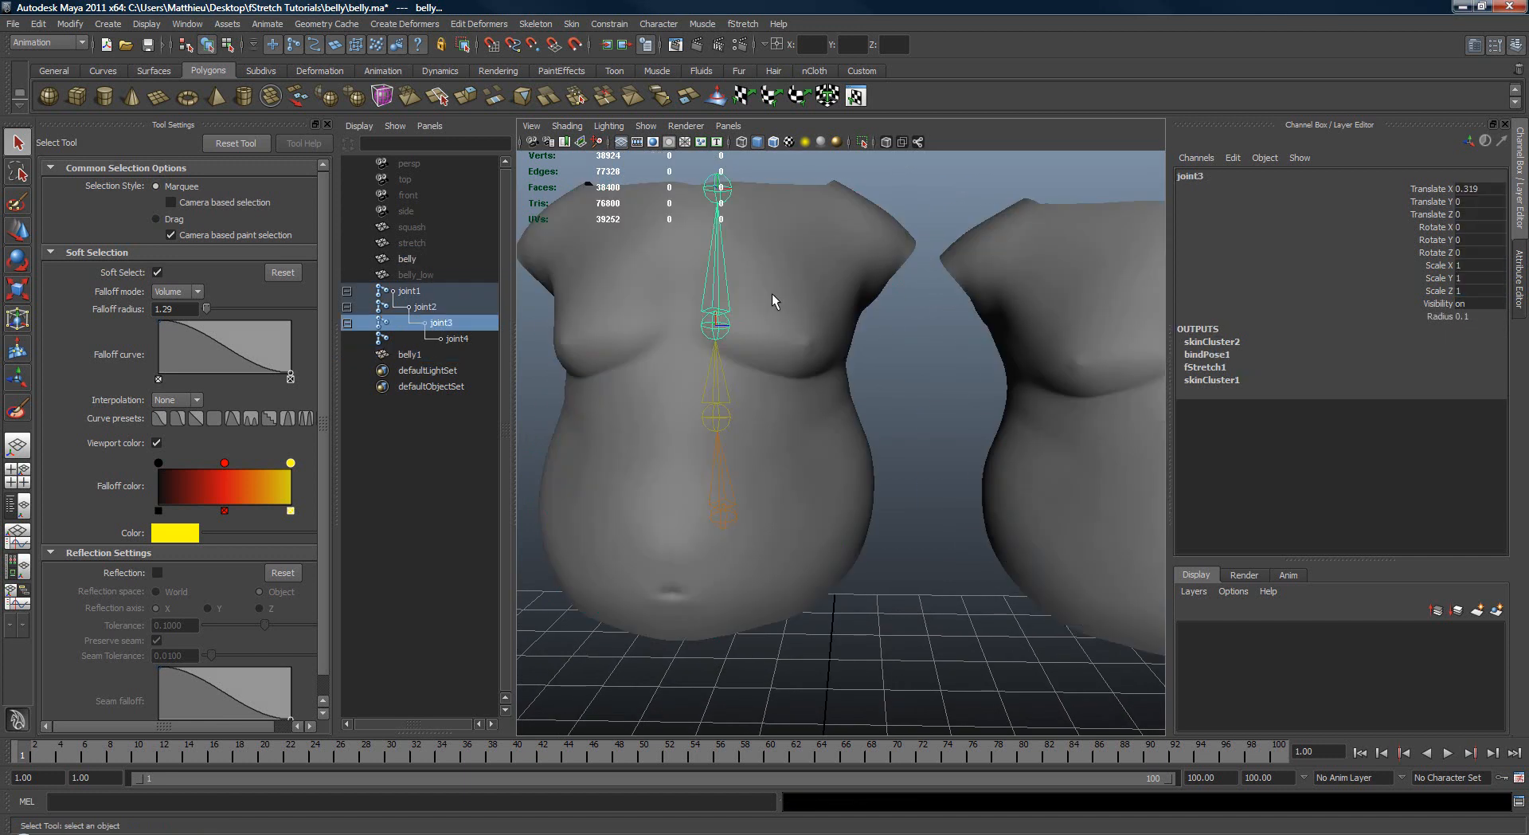
key("e")
key("q")
left_click(716, 375, "shift")
key("e")
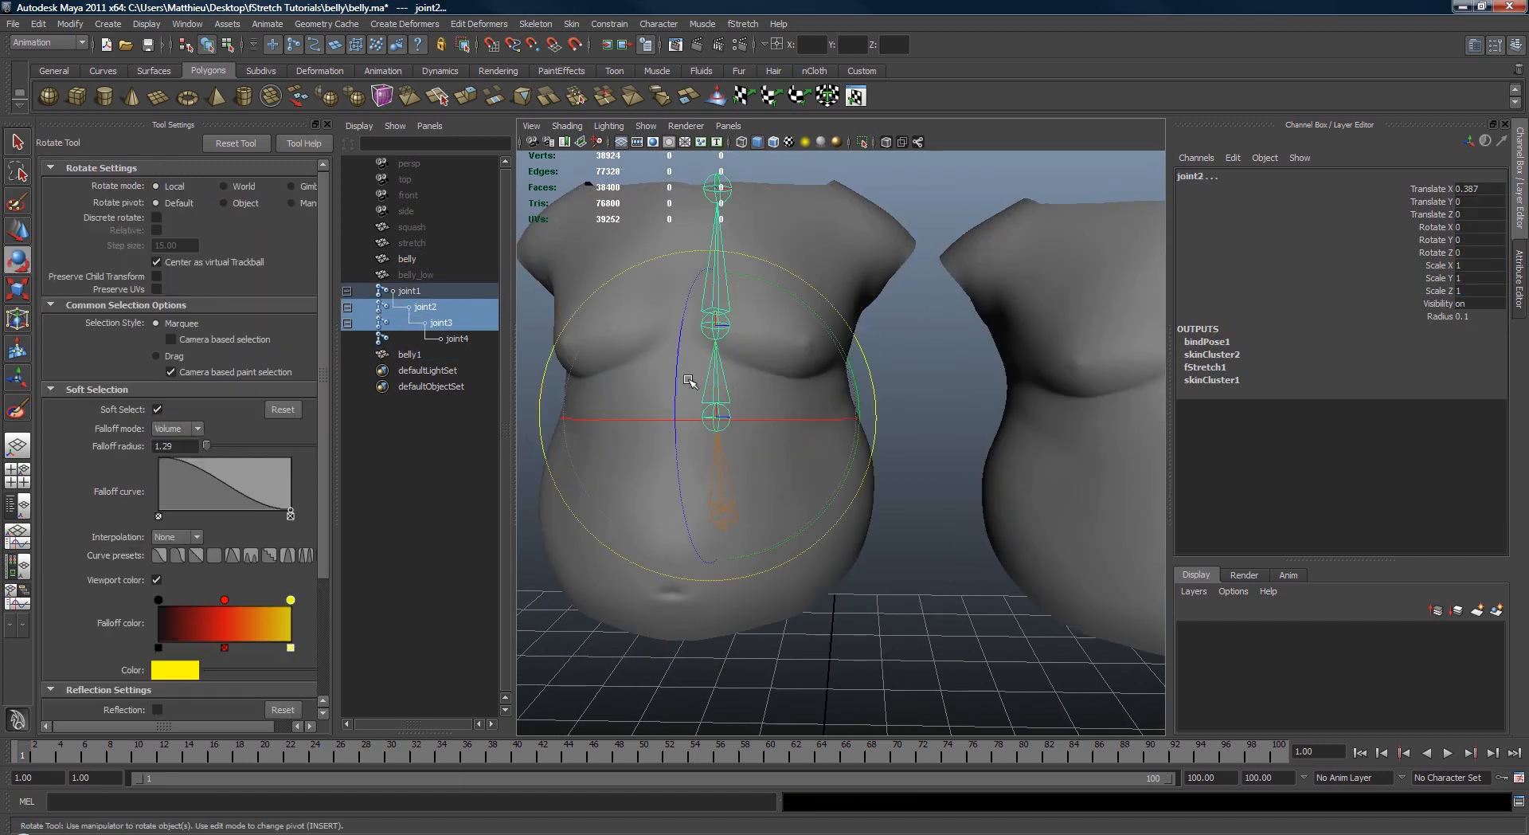
middle_click_drag(701, 378, 799, 374, "alt")
key("q")
left_click_drag(723, 466, 845, 465, "shift")
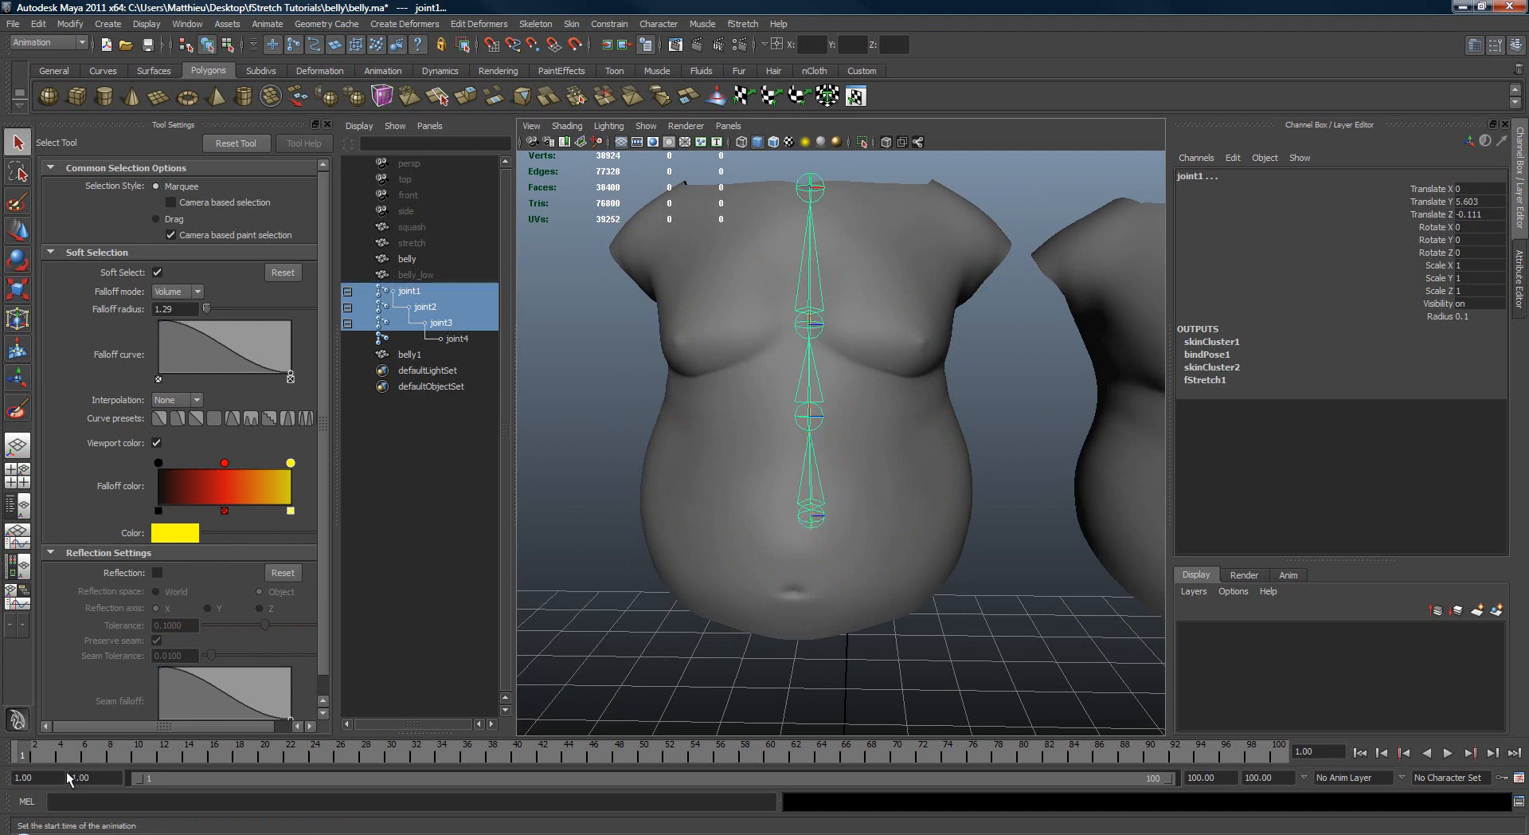
key("s")
Step: Move to frame 30, try rotating the three selected joints together, and undo the rotation
key("alt+v")
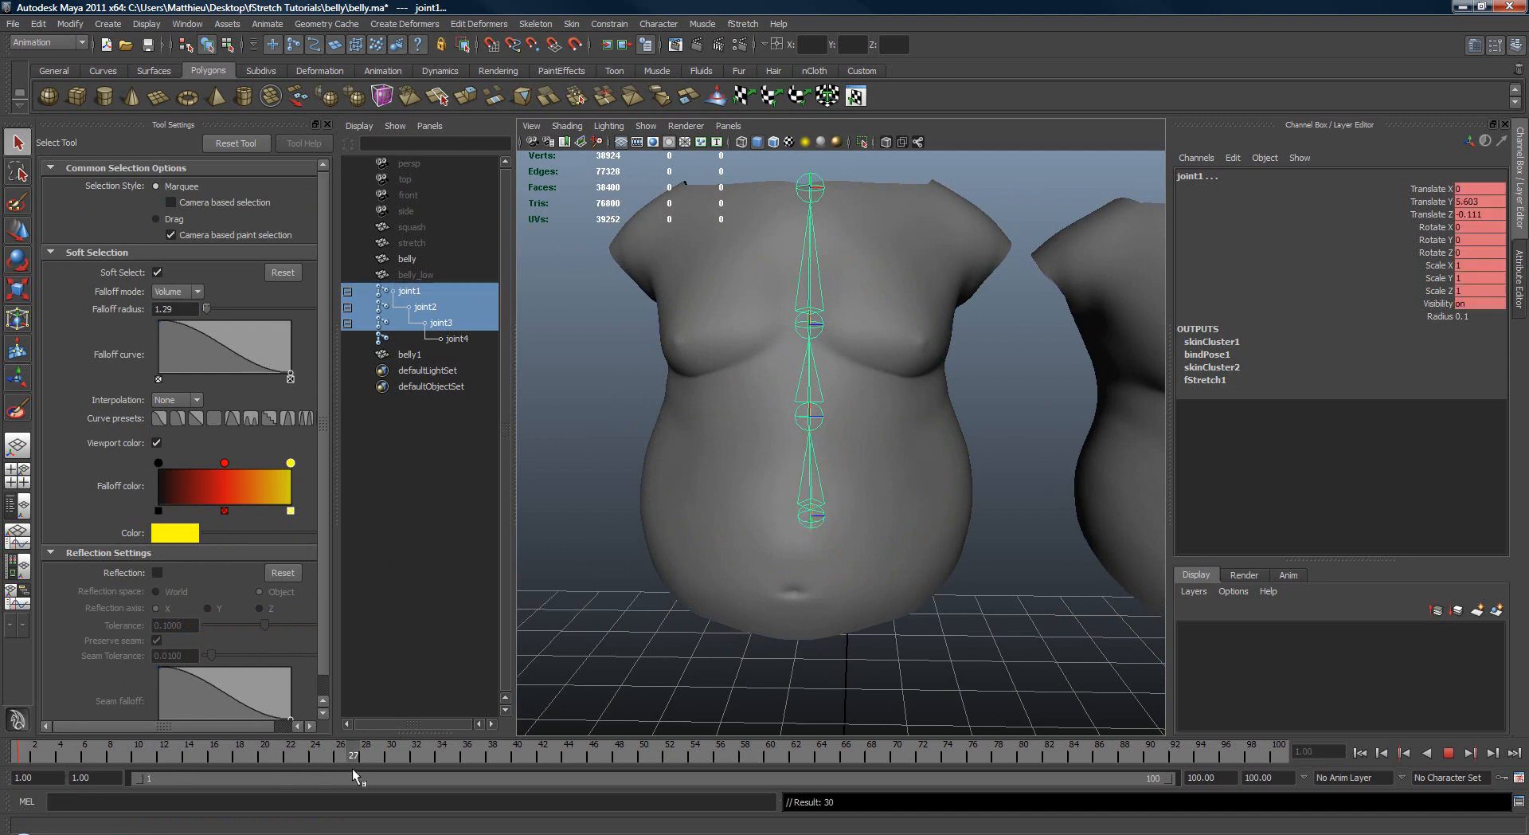
key("alt+v")
key("e")
left_click_drag(874, 422, 911, 502)
key("ctrl+z")
key("ctrl+z")
key("q")
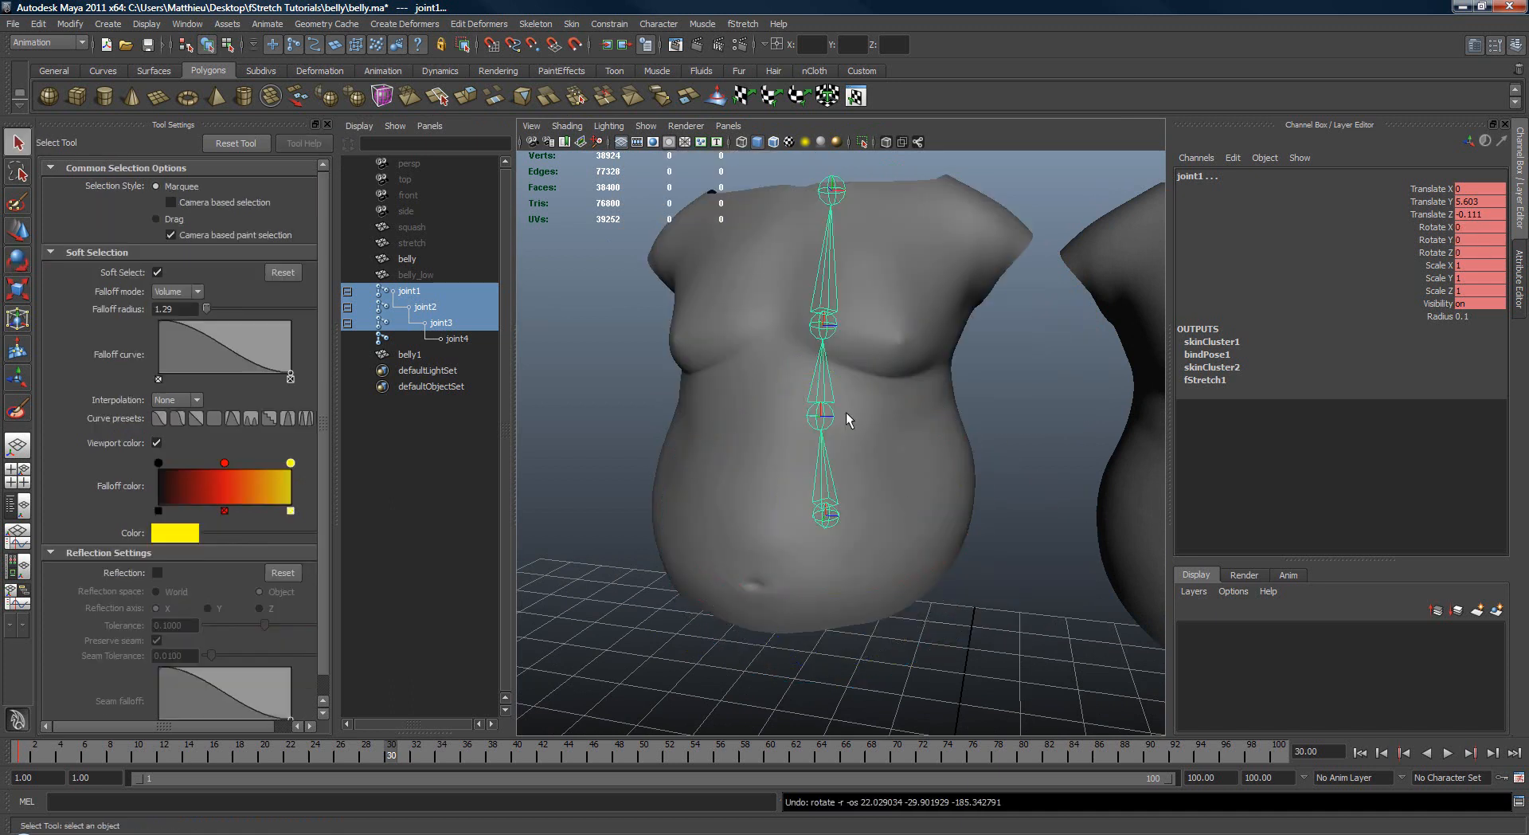
Step: Rotate joint2 and joint3 together to about 2.1, -15 and 15 degrees in X, Y and Z, and key them at frame 30
left_click(822, 382)
left_click(820, 414, "shift")
key("e")
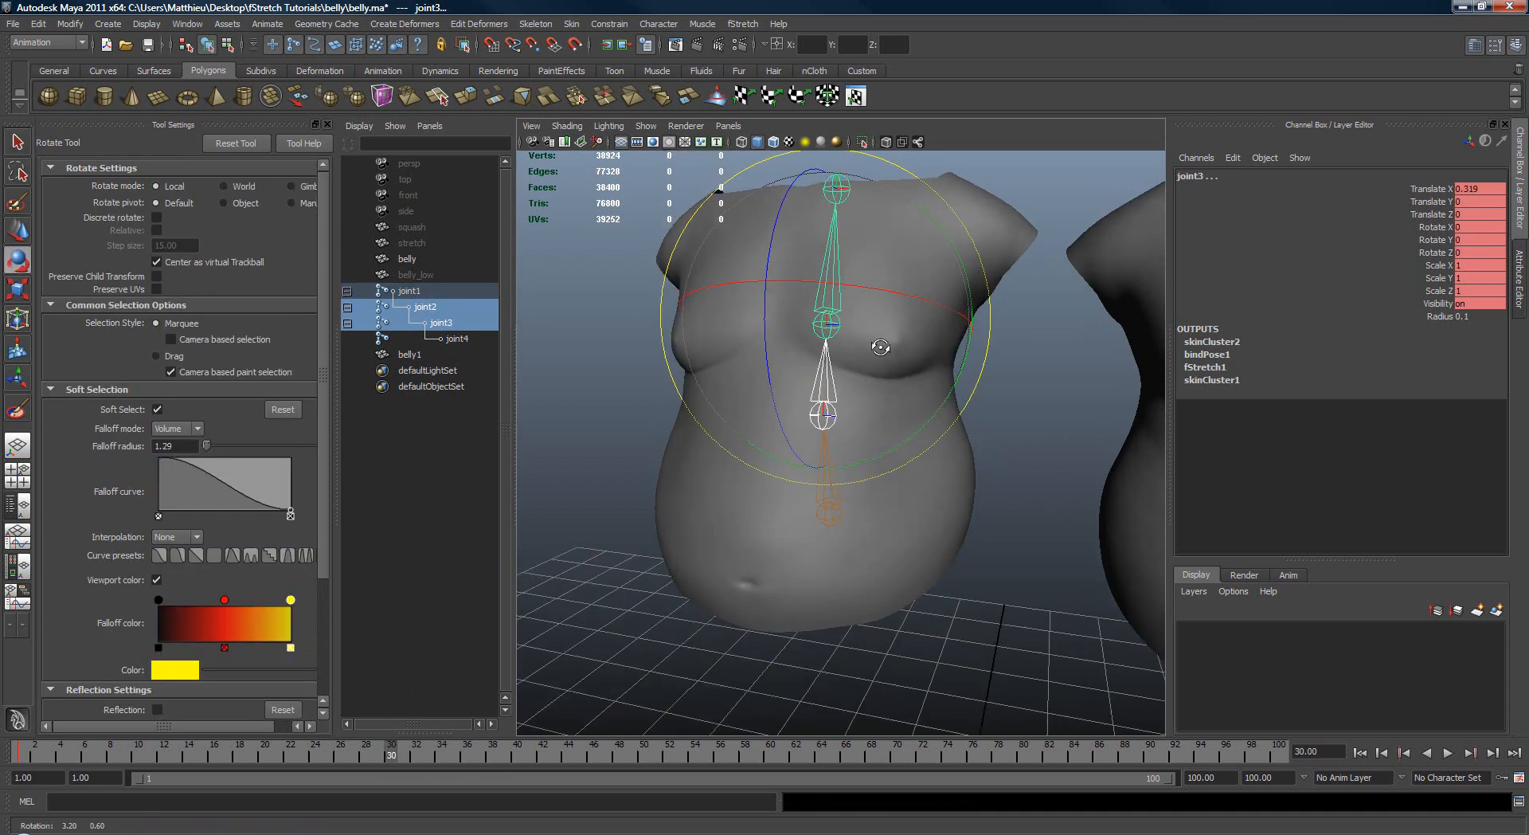
left_click_drag(844, 335, 989, 317)
key("s")
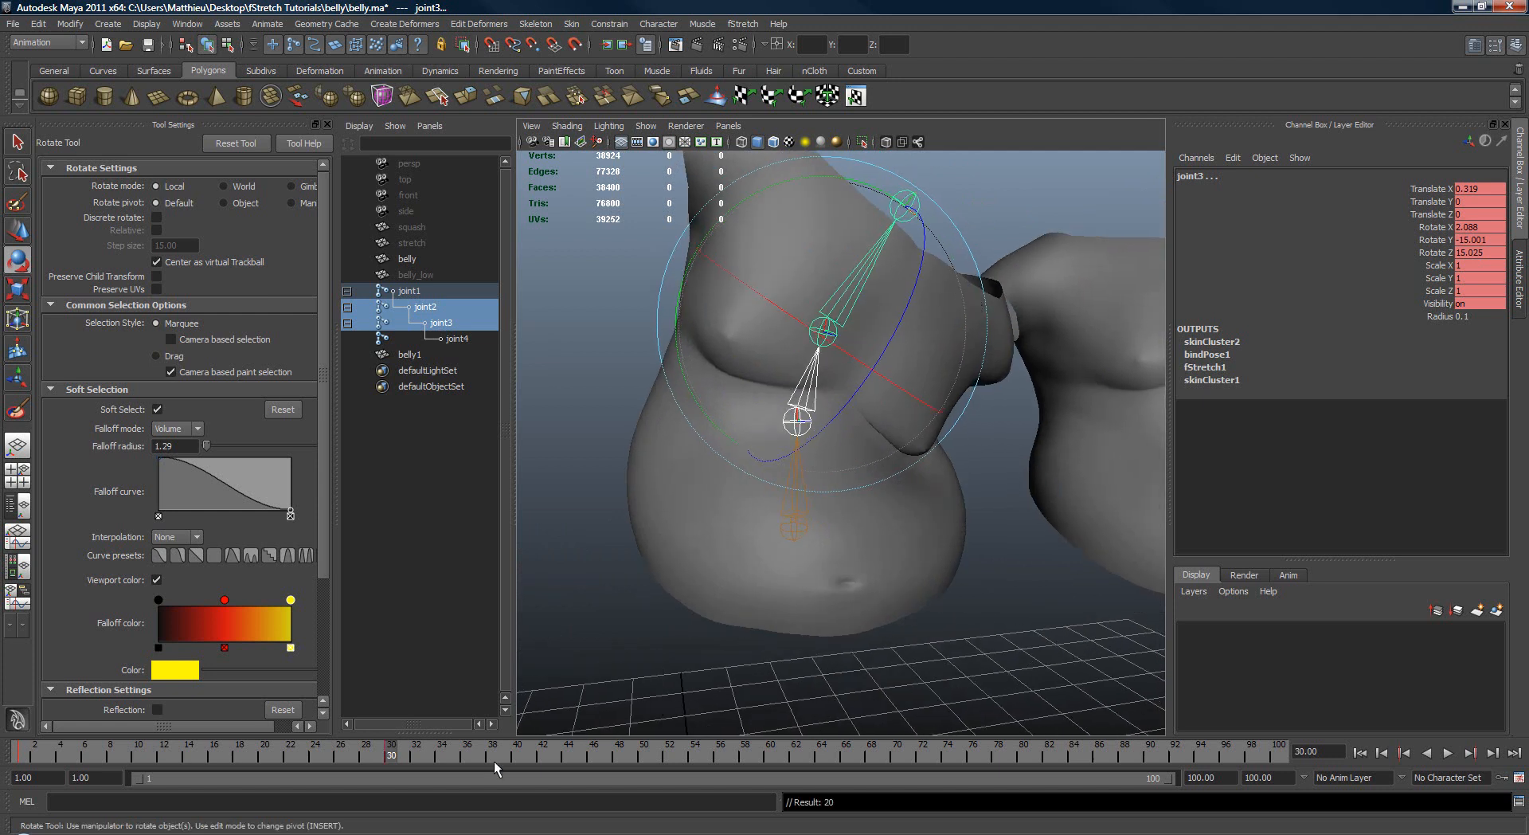
Step: Rotate joint2 and joint3 together to about -7.3, 17.7 and -6.4 degrees in X, Y and Z, and key them at frame 50
key("alt+v")
left_click_drag(940, 434, 801, 406, "alt")
left_click_drag(915, 331, 911, 307)
left_click_drag(705, 550, 864, 454, "alt")
key("alt+v")
left_click(647, 759)
left_click_drag(813, 492, 720, 296)
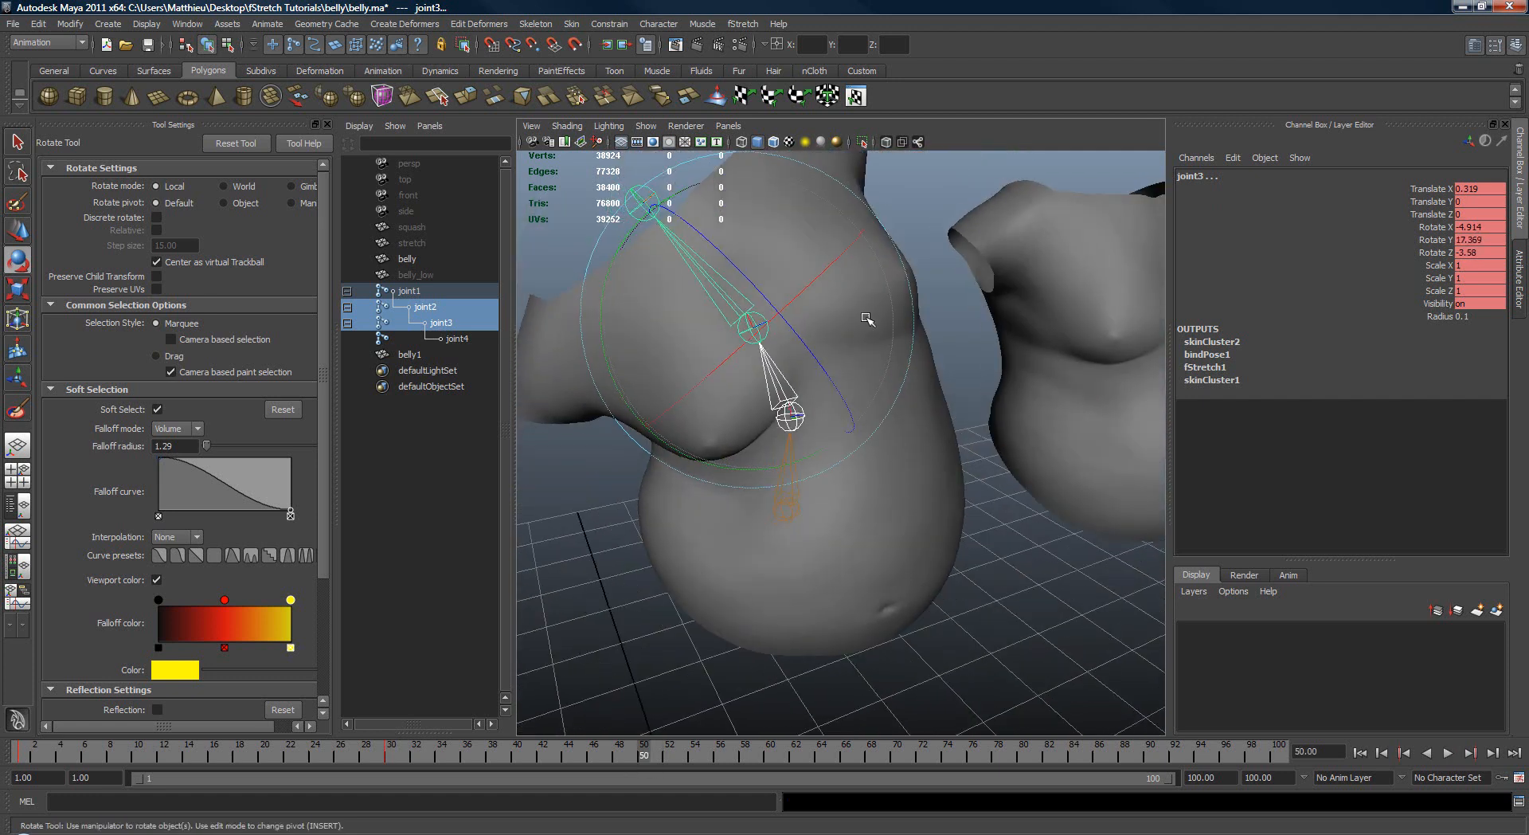
left_click_drag(866, 317, 796, 280)
key("s")
Step: Rotate joint2 and joint3 together into another bent pose and key them at frame 100
key("alt+v")
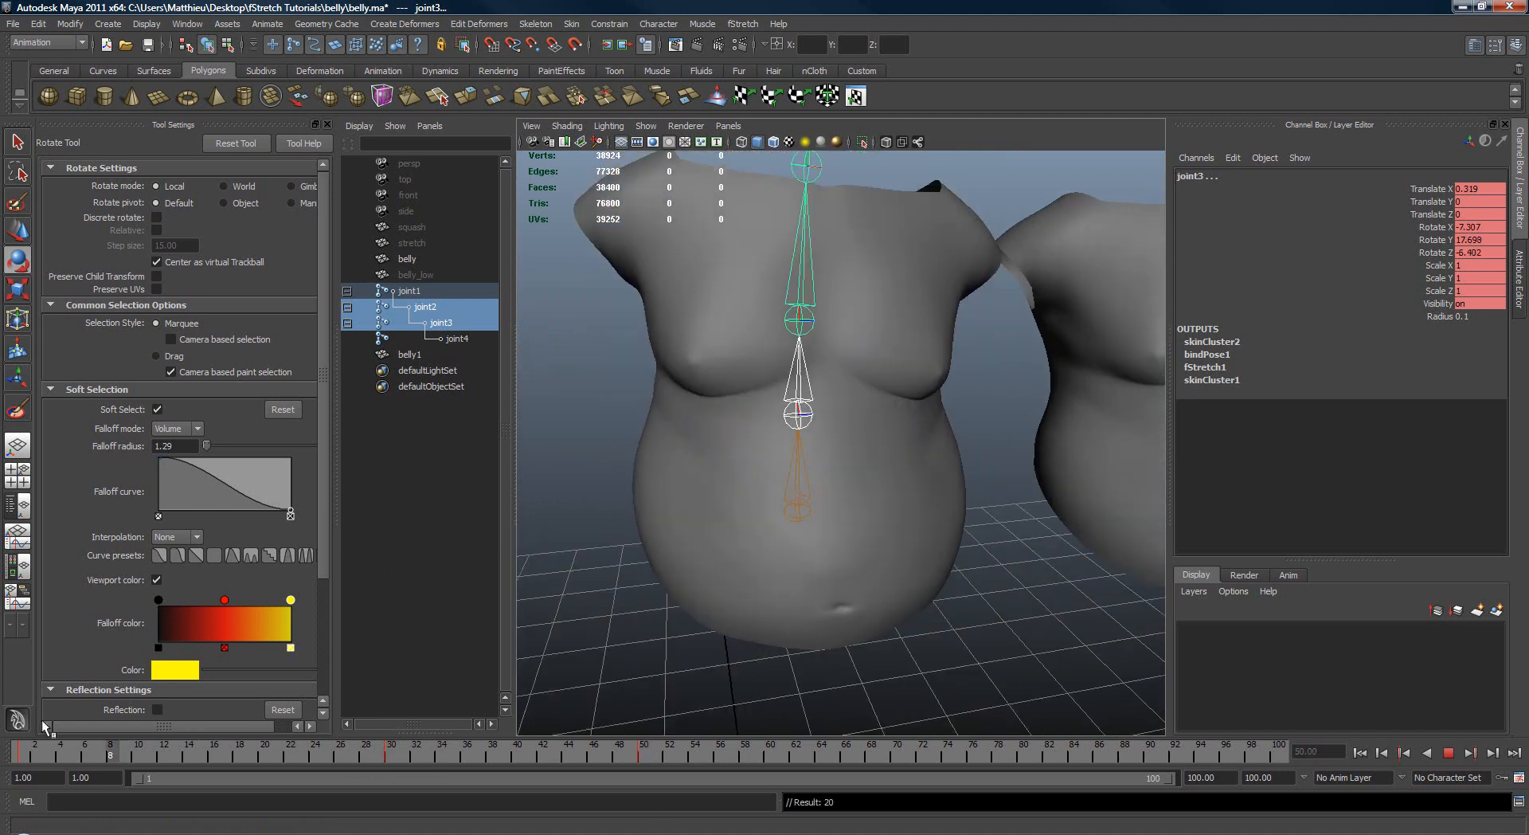
left_click(1278, 754)
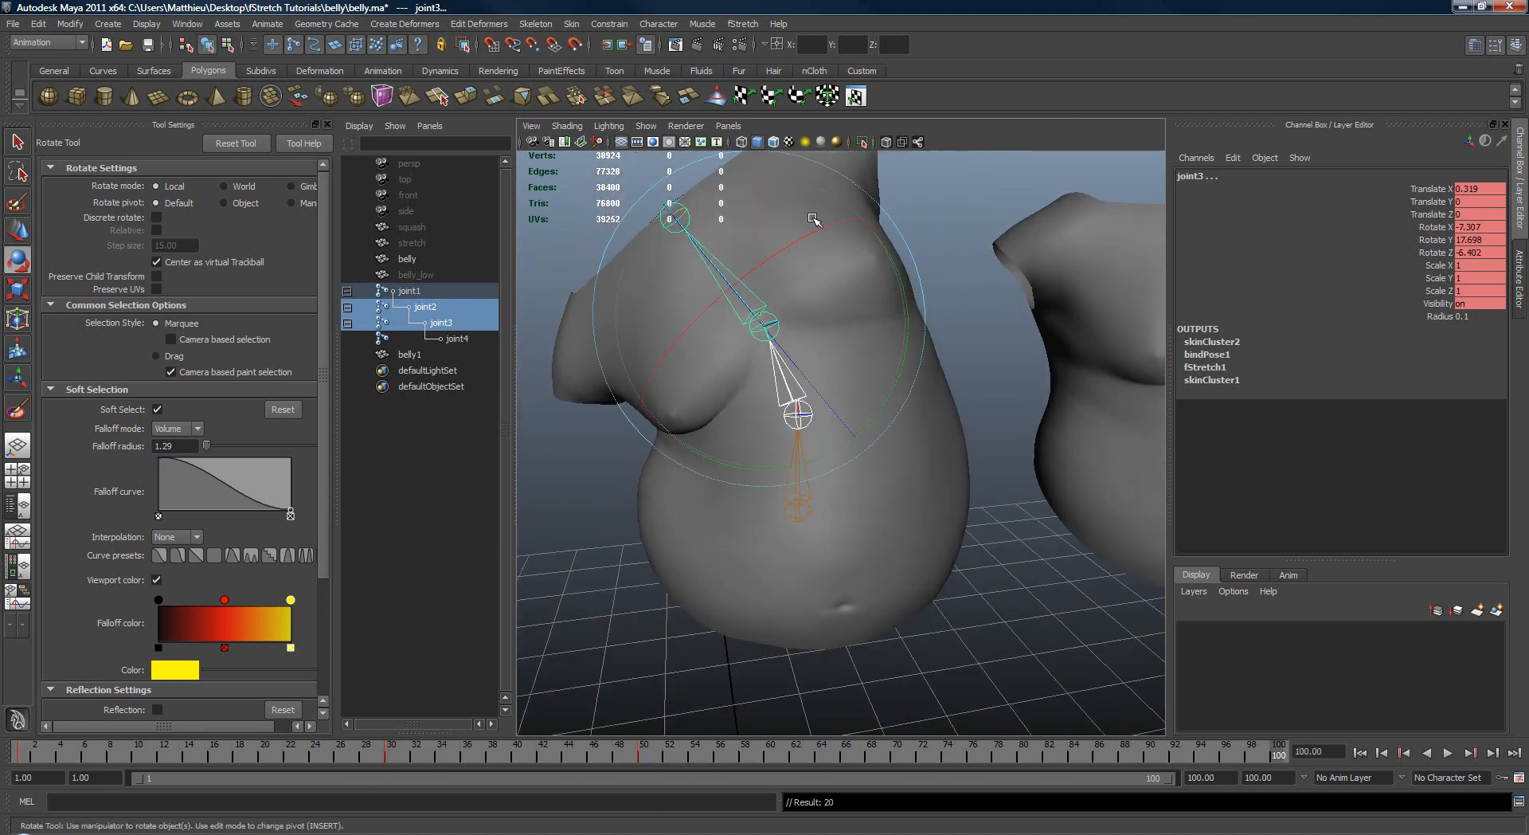
left_click_drag(809, 224, 827, 250)
left_click_drag(826, 250, 754, 328, "alt")
Step: Key joint2 and joint3 at frame 77, rotated to about -2.8, -3.1 and -19.9 degrees, and play the animation
left_click_drag(1017, 754, 986, 755)
left_click_drag(741, 318, 812, 359, "alt")
left_click_drag(757, 263, 761, 320)
left_click_drag(761, 320, 1004, 344, "alt")
key("alt+v")
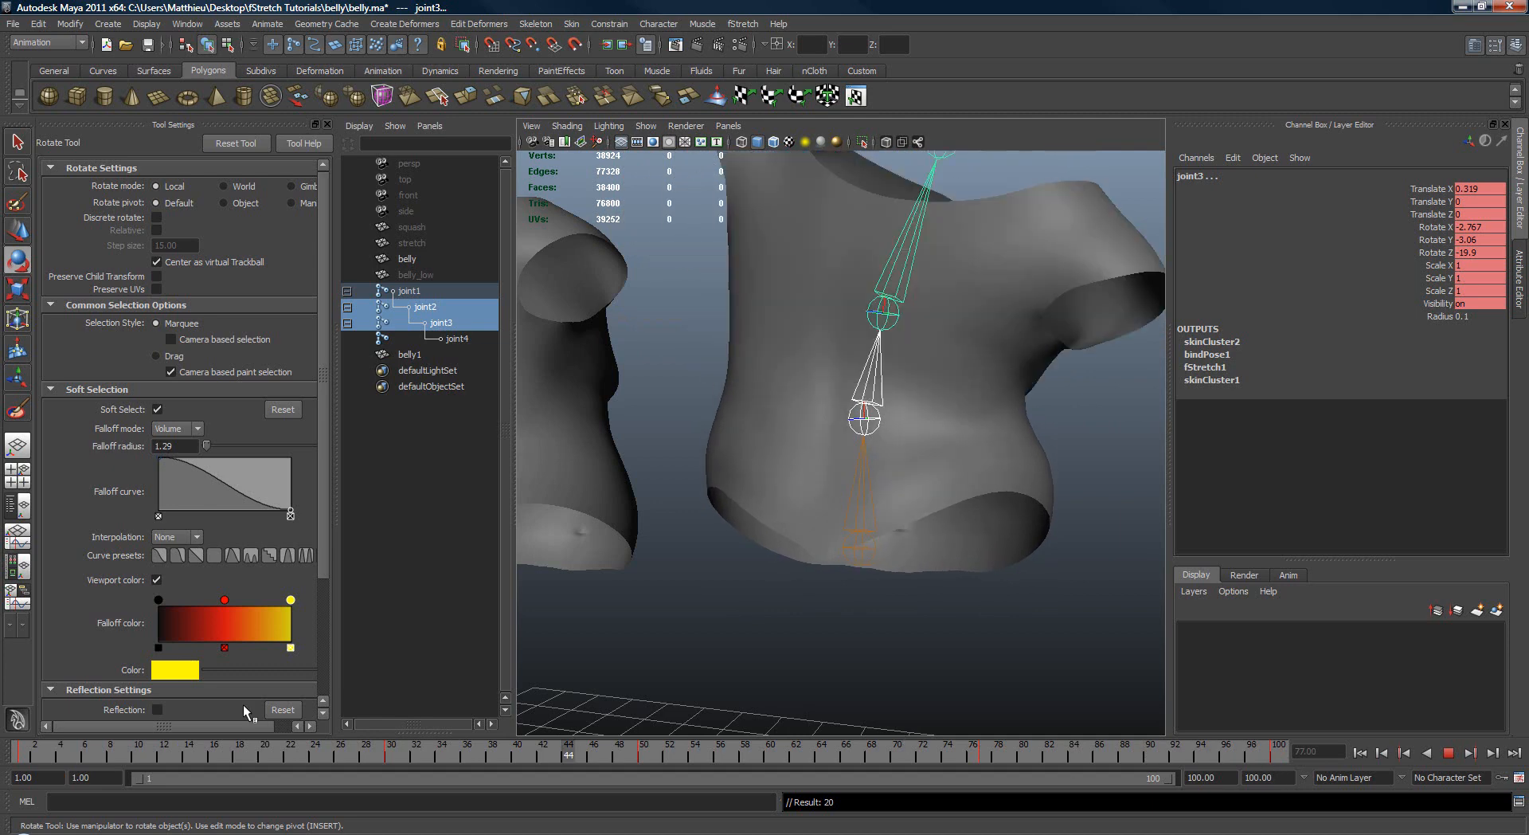
Step: Return to frame 1, select the original belly mesh and frame it in the viewport
left_click(20, 751)
left_click_drag(1028, 470, 933, 494, "alt")
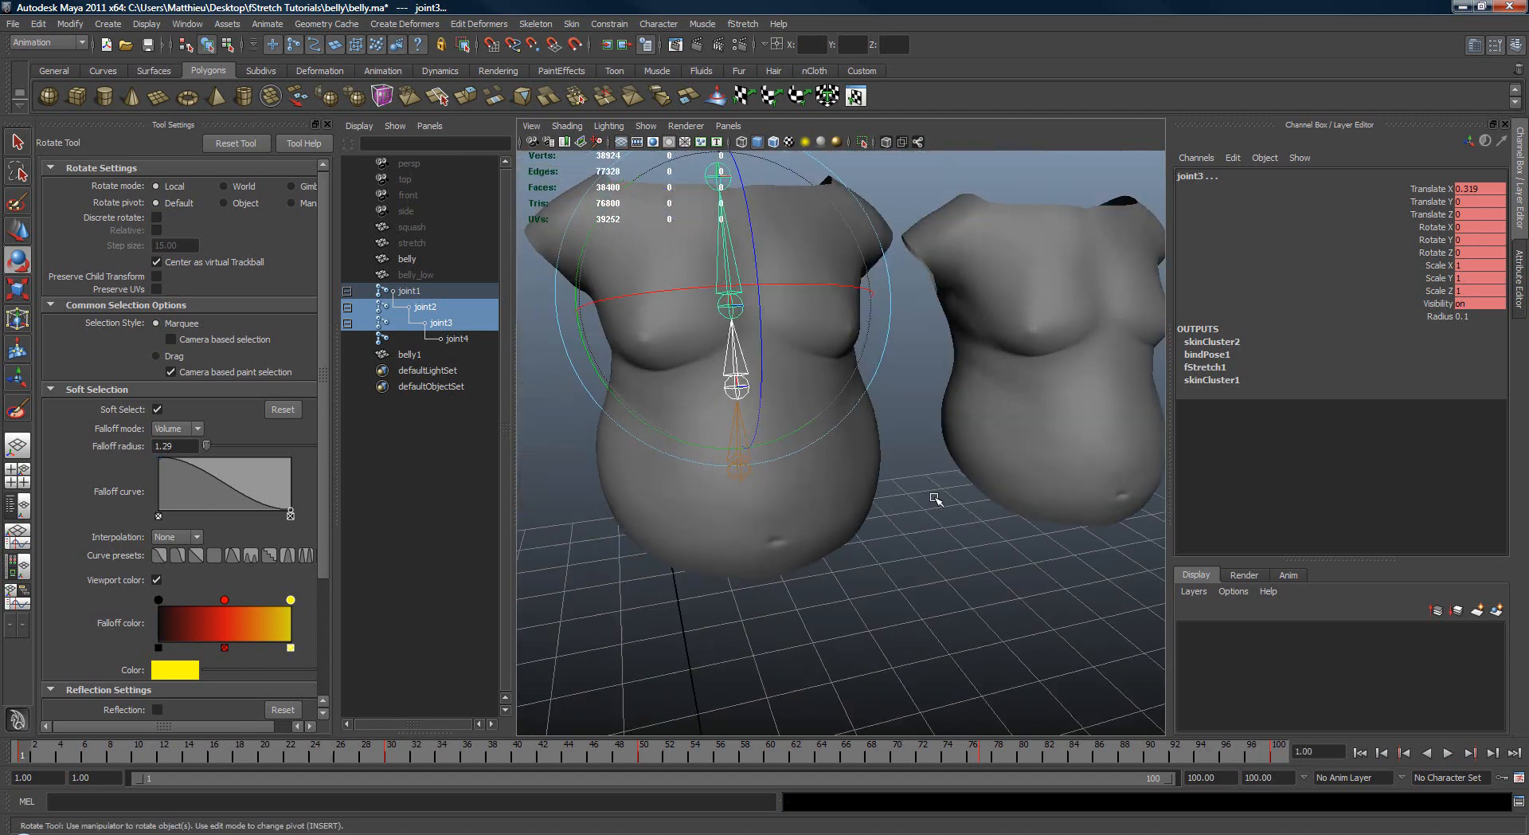
key("q")
left_click(1017, 424)
left_click(879, 462)
middle_click_drag(881, 463, 925, 505, "alt")
key("f")
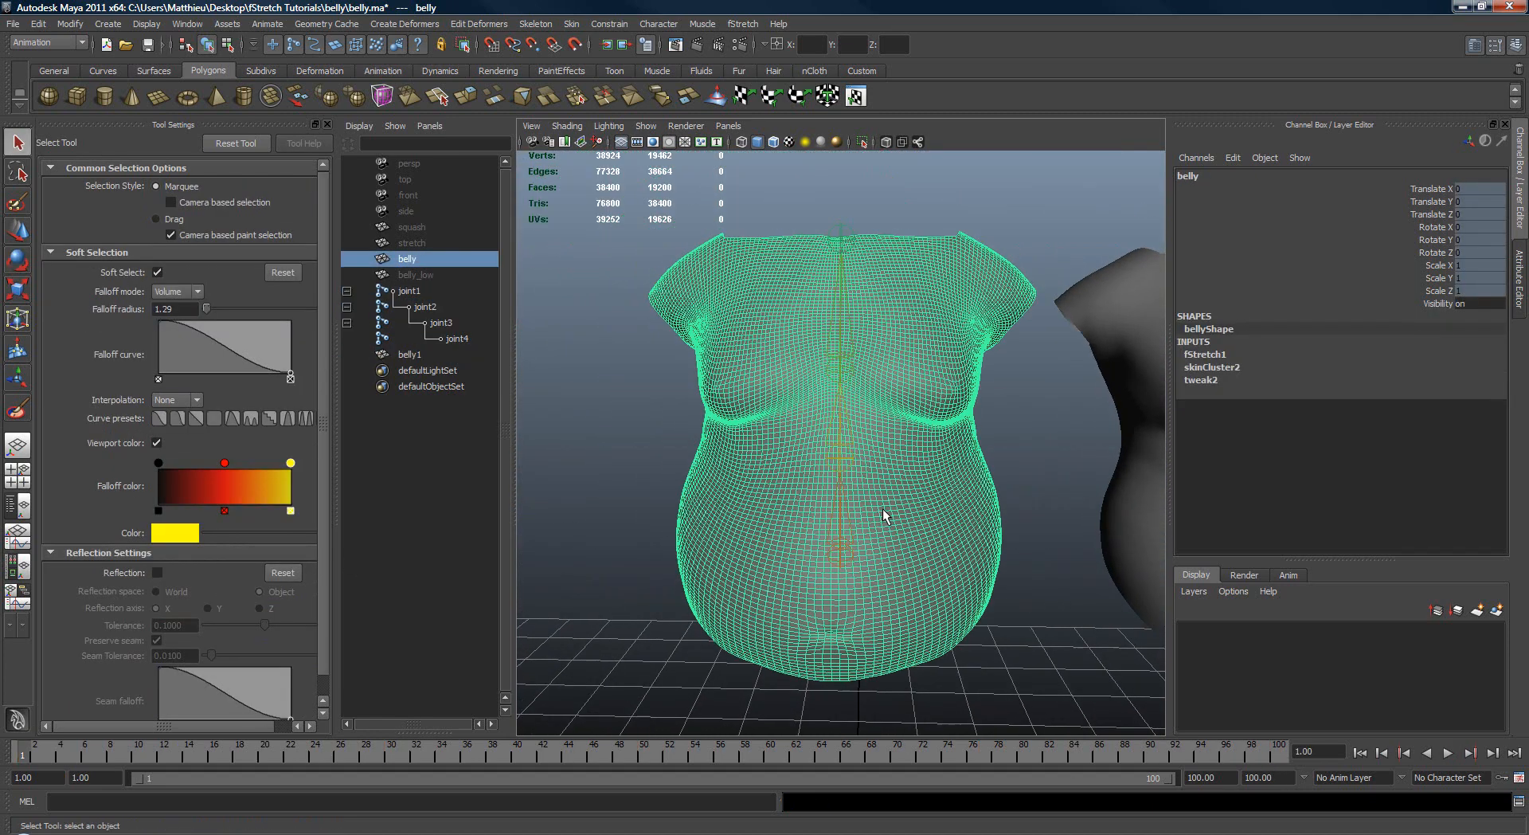
Step: Turn on Draw Color Per Vertex for the belly's fStretch1 deformer
left_click(1521, 265)
left_click(1383, 172)
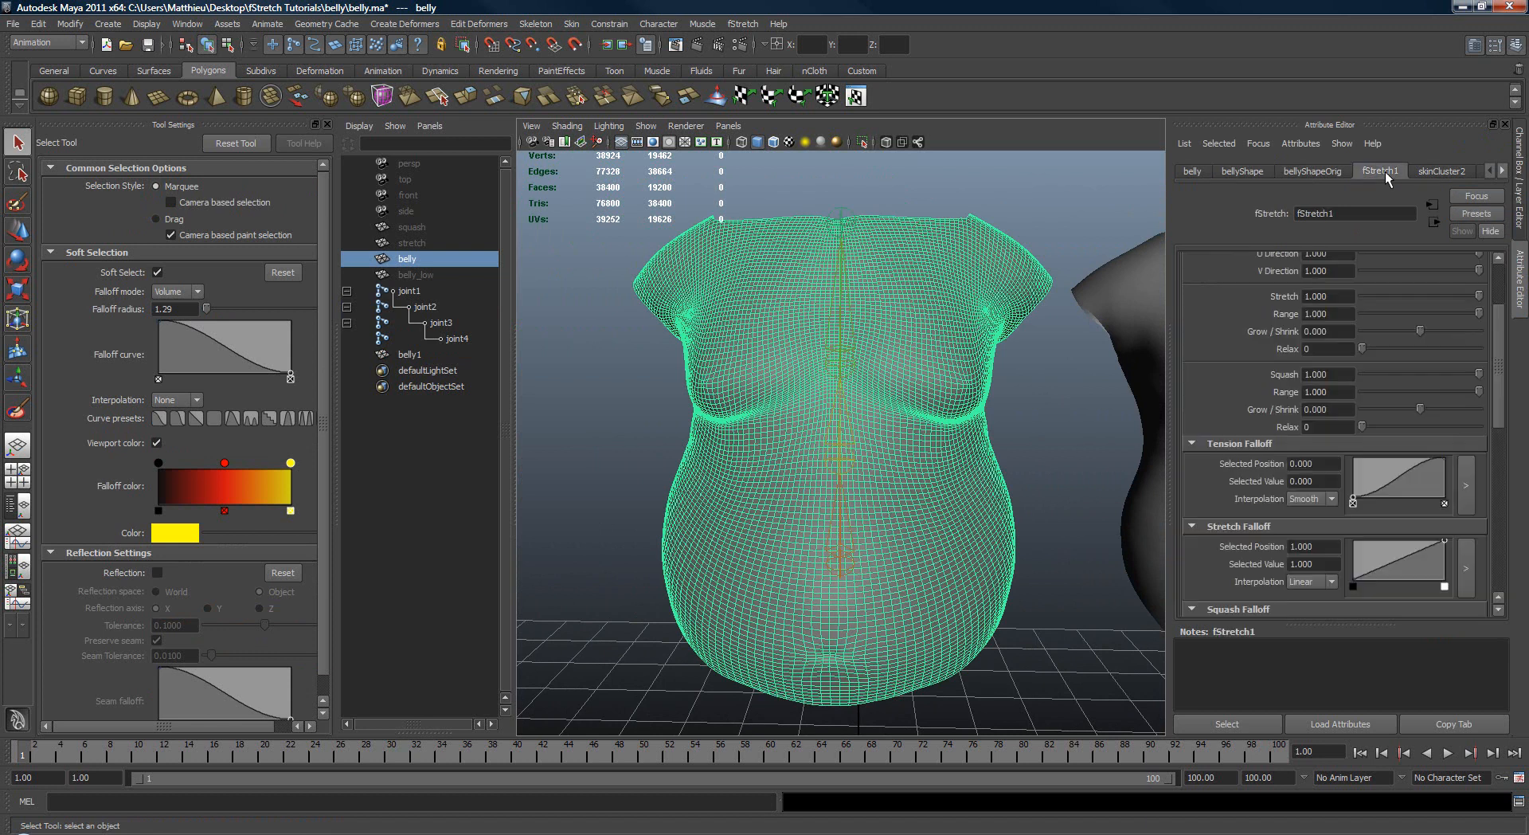
scroll(1489, 403, "down", 10)
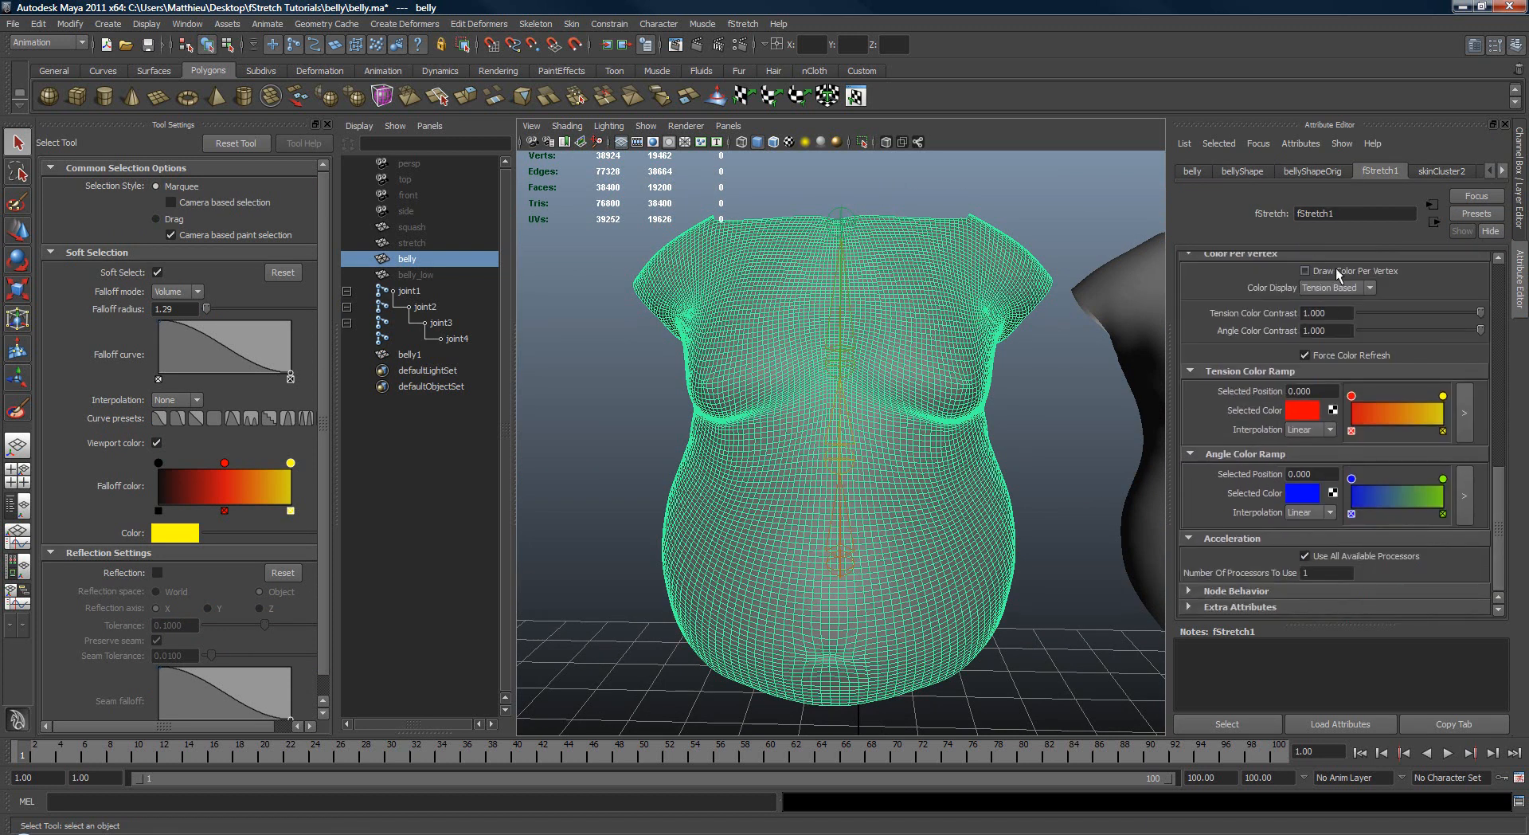
left_click(1305, 271)
scroll(1433, 438, "up", 1)
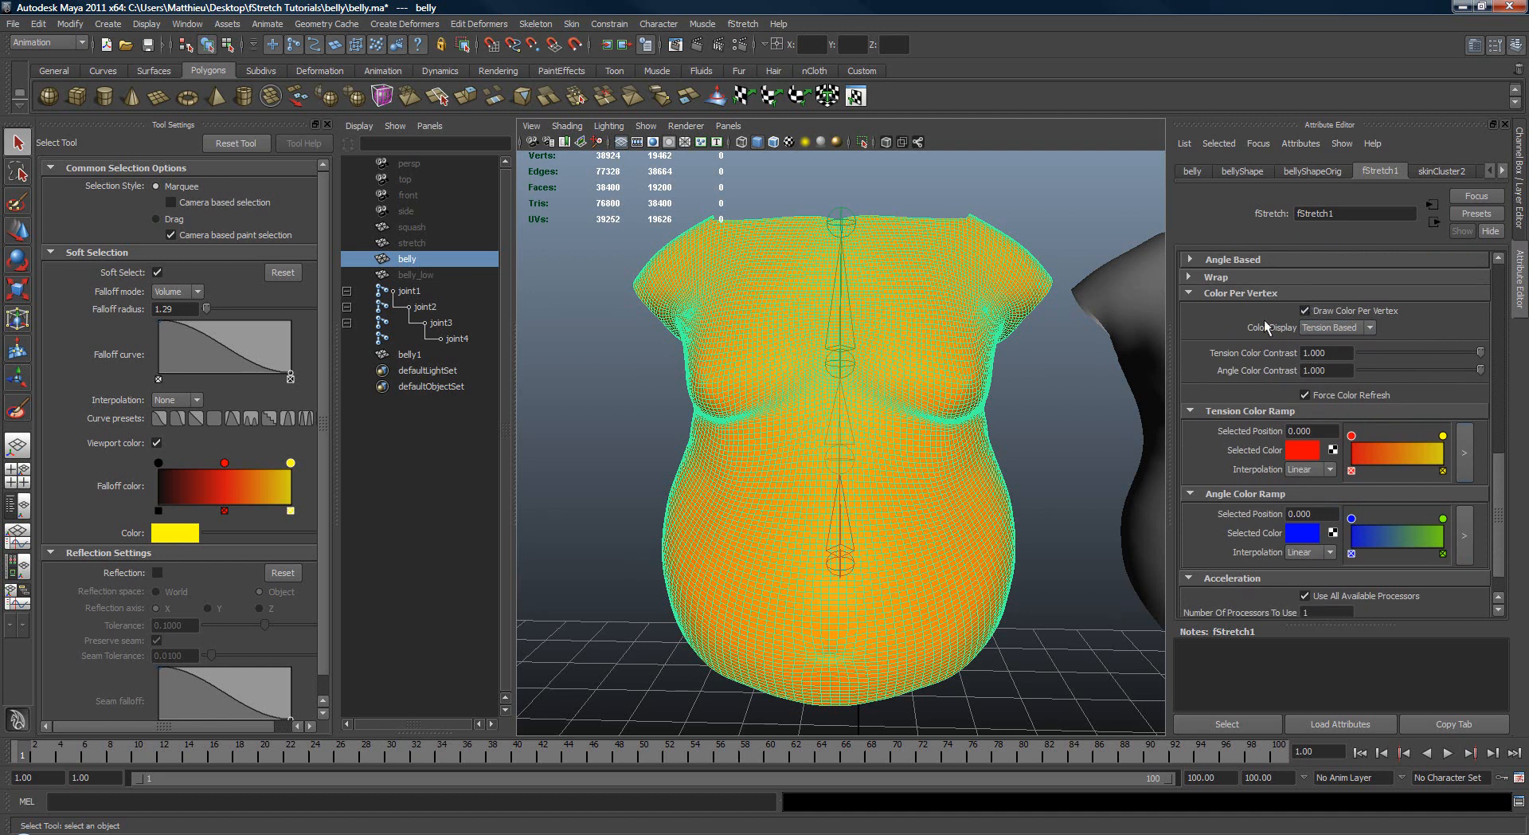
Step: Check the belly's tension colours by scrubbing to frame 100, and set fStretch1's Tension Color Contrast to 4.1
left_click(620, 624)
left_click_drag(48, 755, 1282, 788)
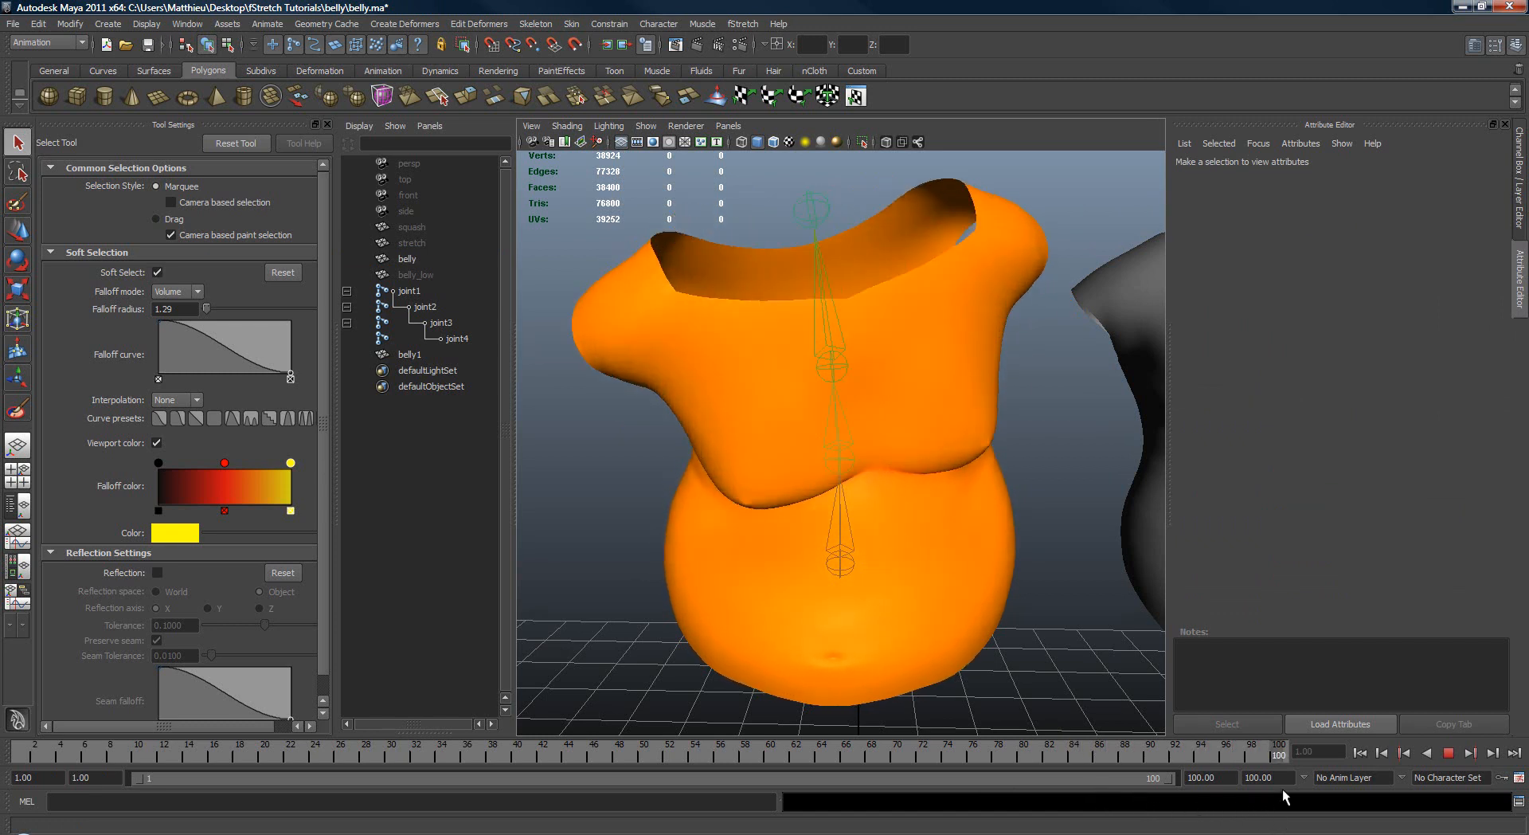
left_click_drag(844, 446, 826, 539, "alt")
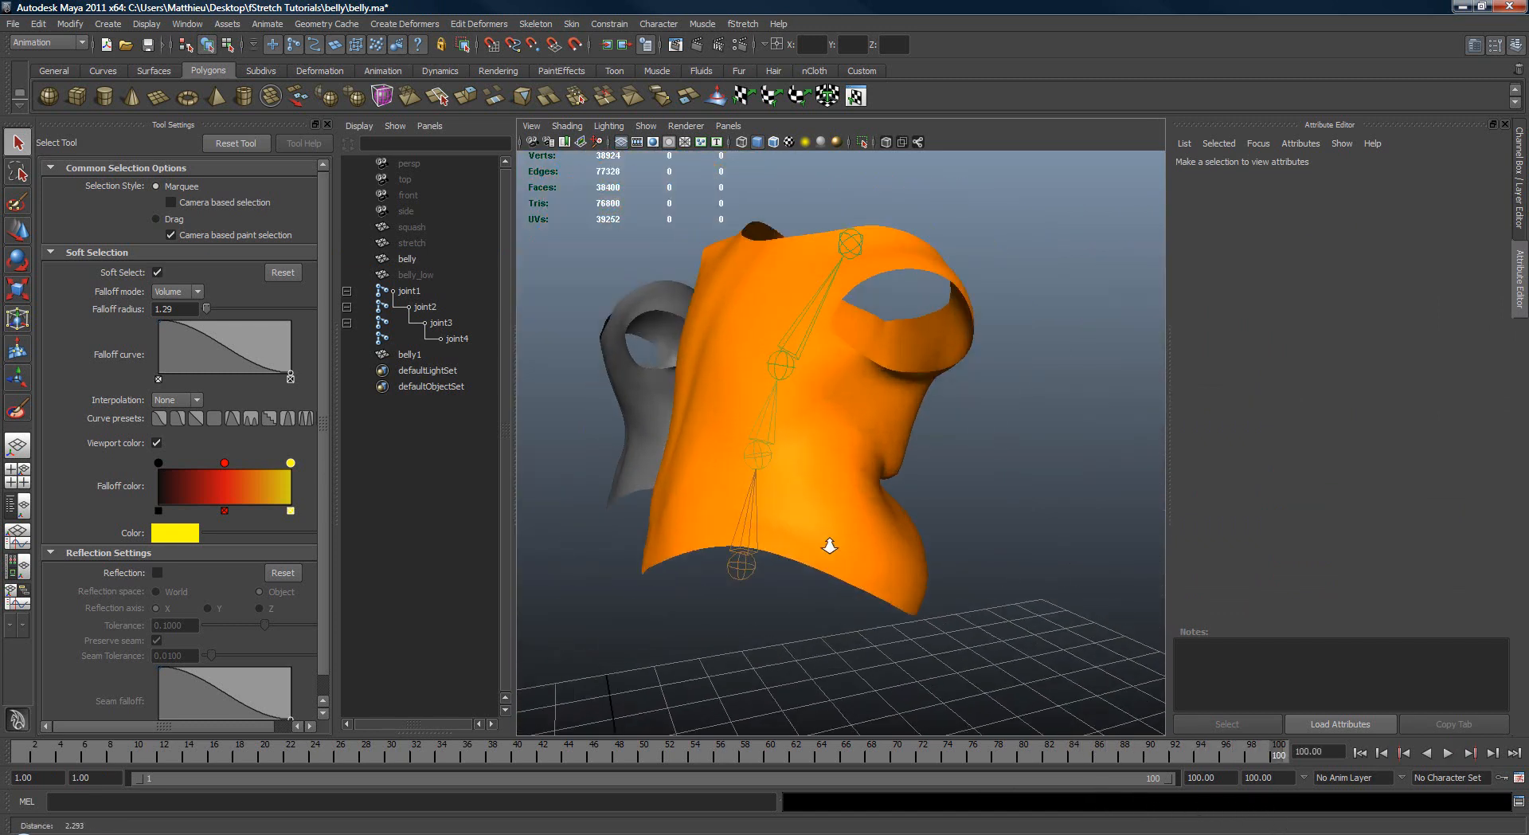
left_click(825, 539)
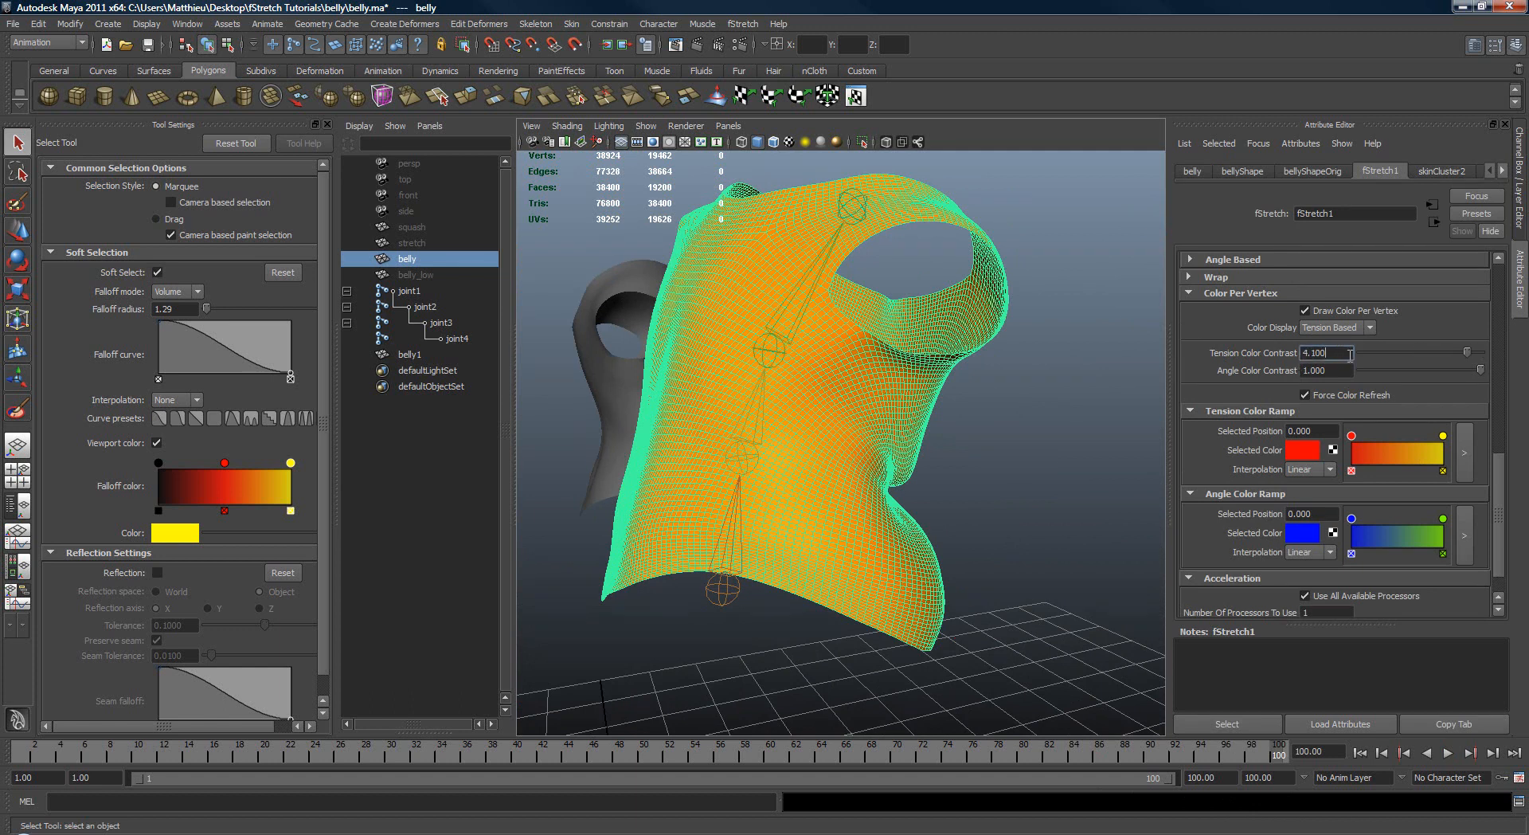
left_click(1006, 511)
Step: Scrub and play the animation to examine the tension colours on the belly from the front and back
left_click_drag(737, 577, 539, 569, "alt")
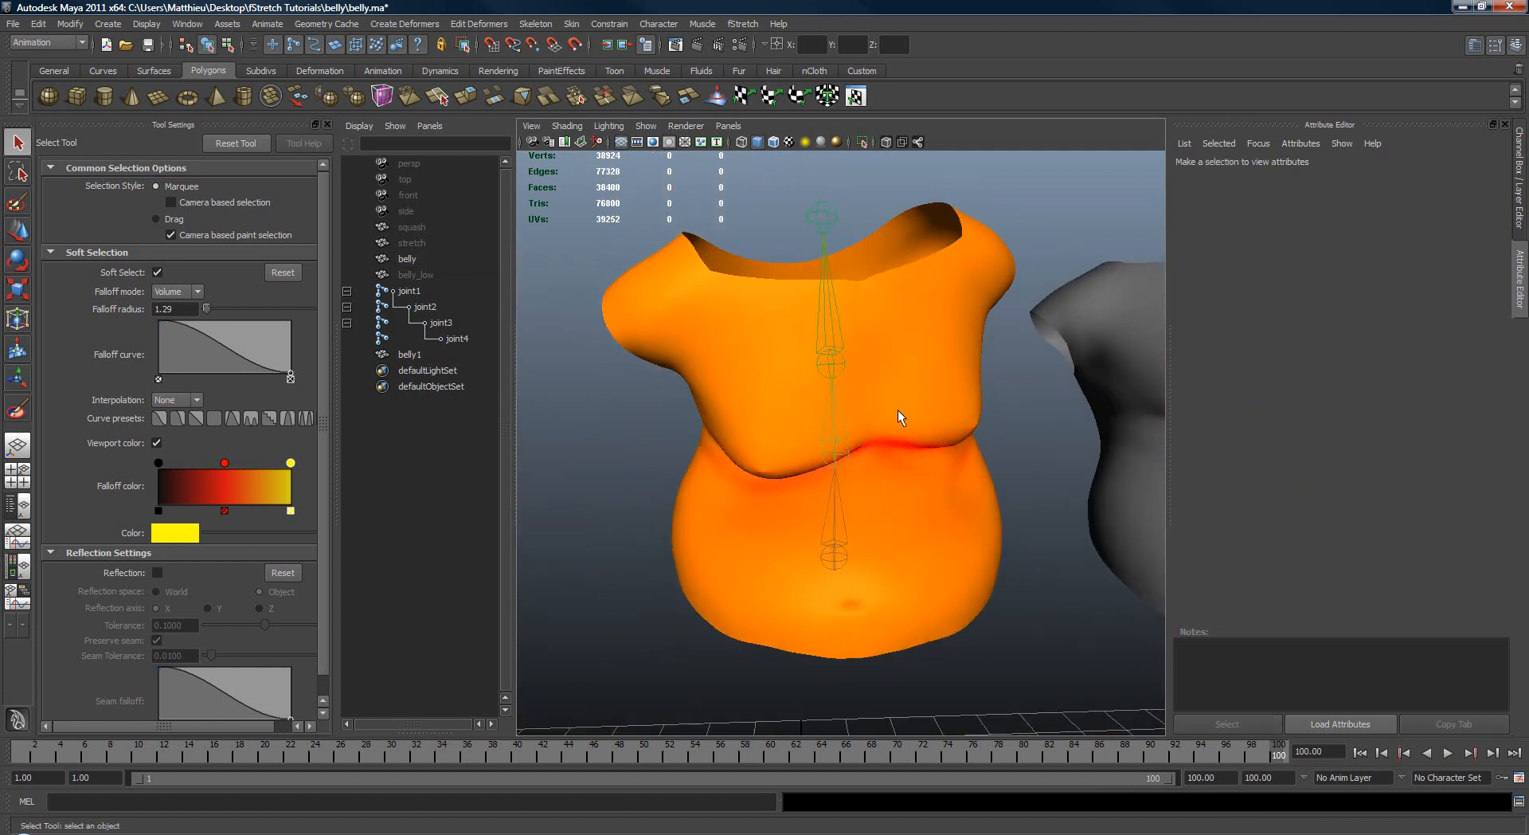
mouse_move(41, 747)
left_mouse_down()
mouse_move(370, 771)
mouse_move(748, 766)
left_mouse_up()
left_click_drag(939, 557, 549, 593, "alt")
key("alt+v")
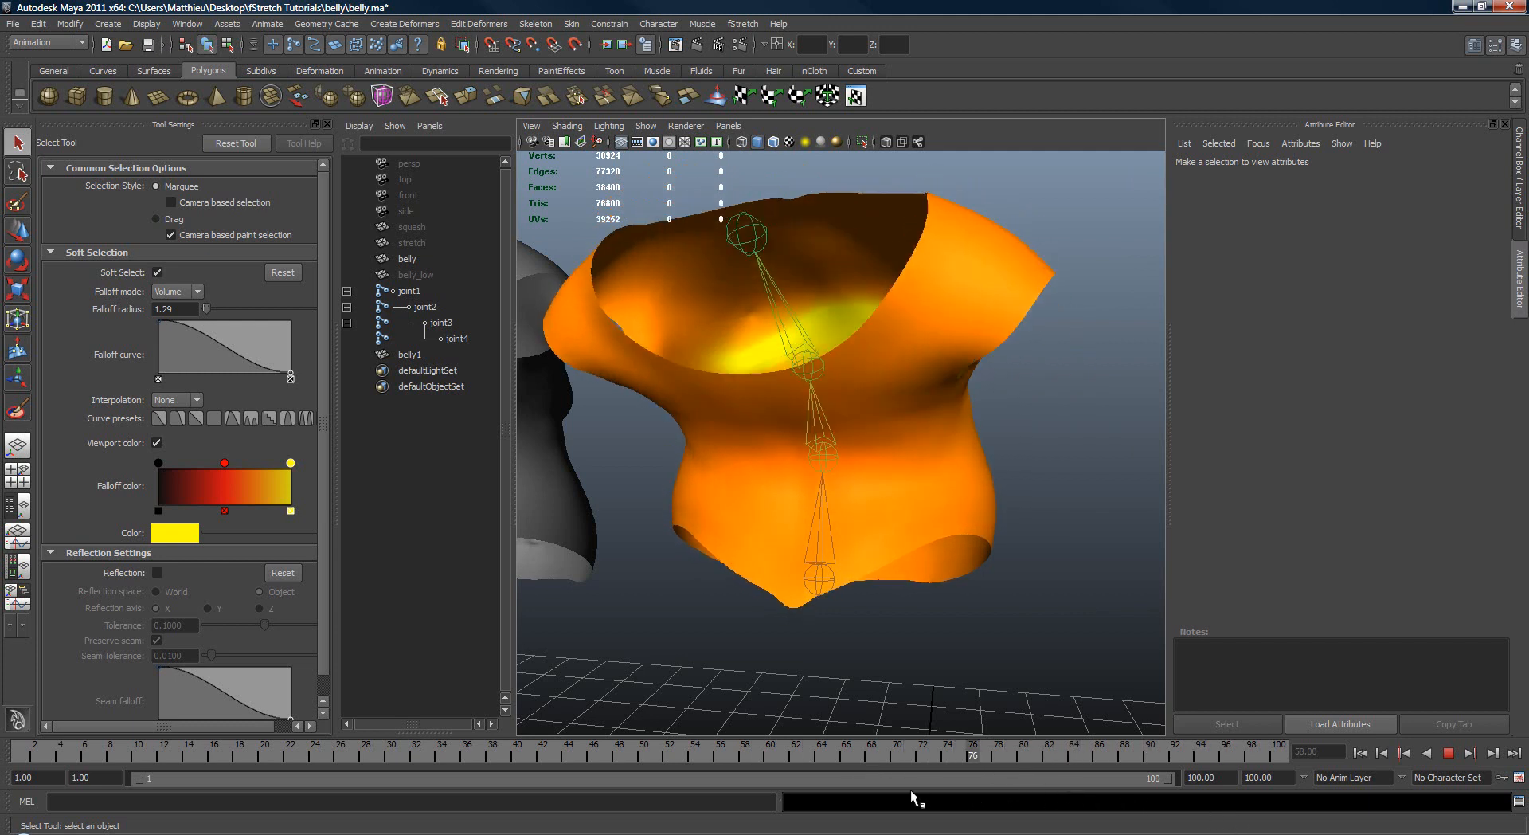
key("alt+v")
left_click_drag(870, 709, 800, 591, "alt")
Step: Create a Surface Shader in the Hypershade and assign it to the original belly mesh
left_click(183, 24)
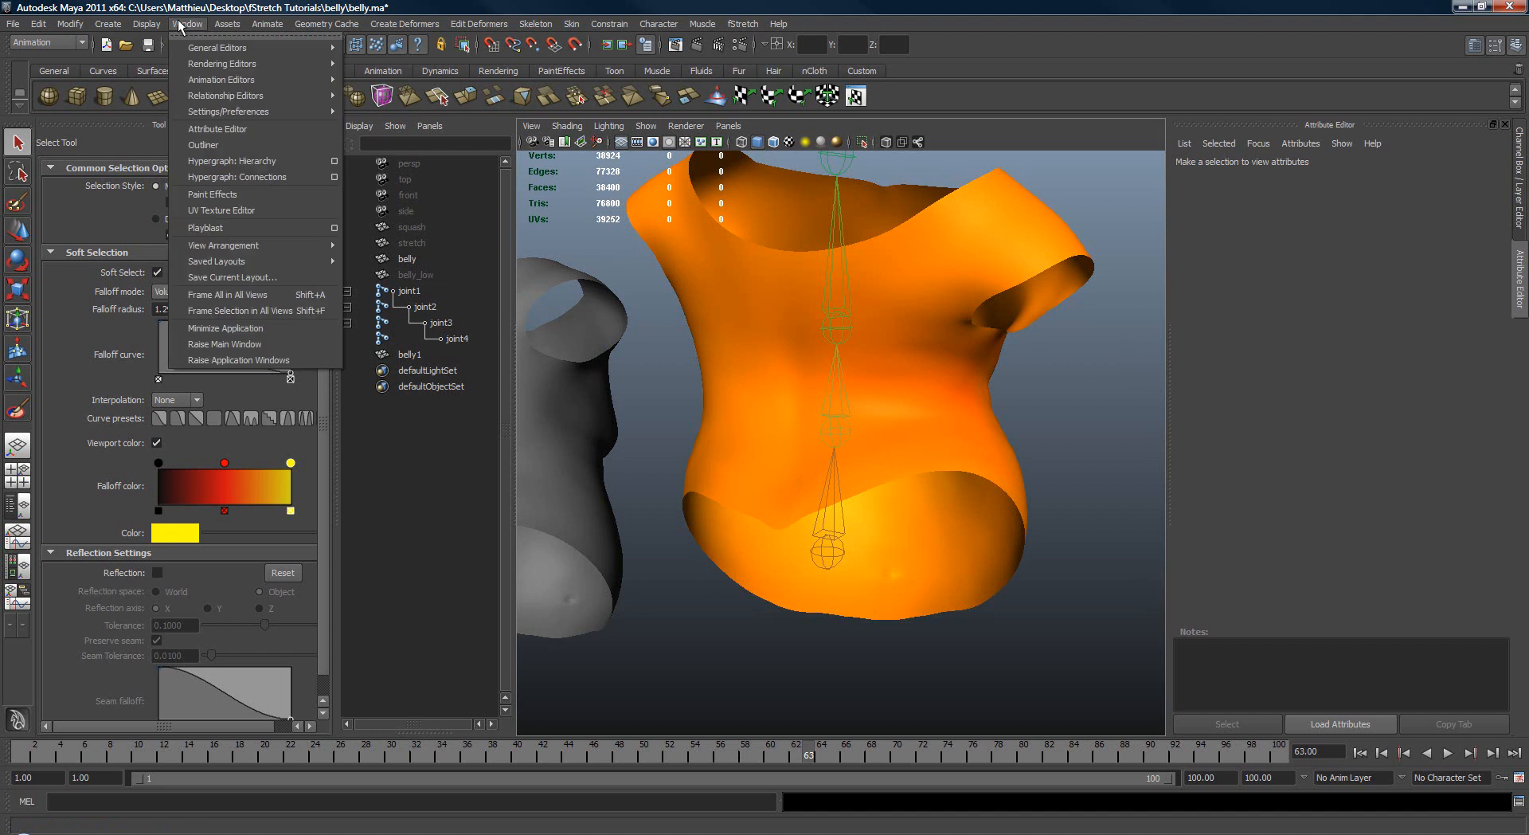
mouse_move(239, 64)
left_click(391, 106)
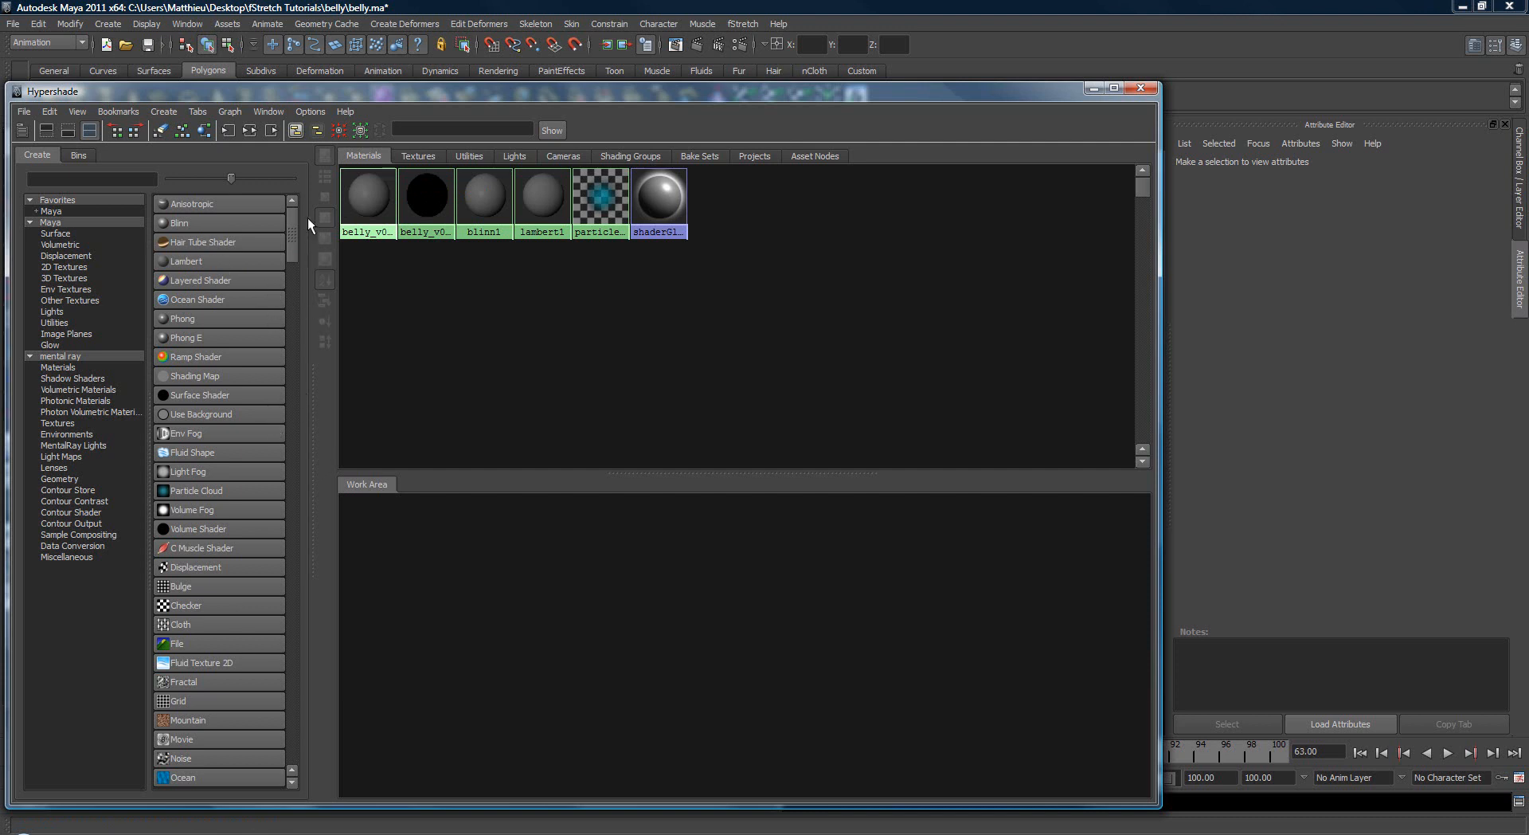
left_click_drag(293, 224, 292, 255)
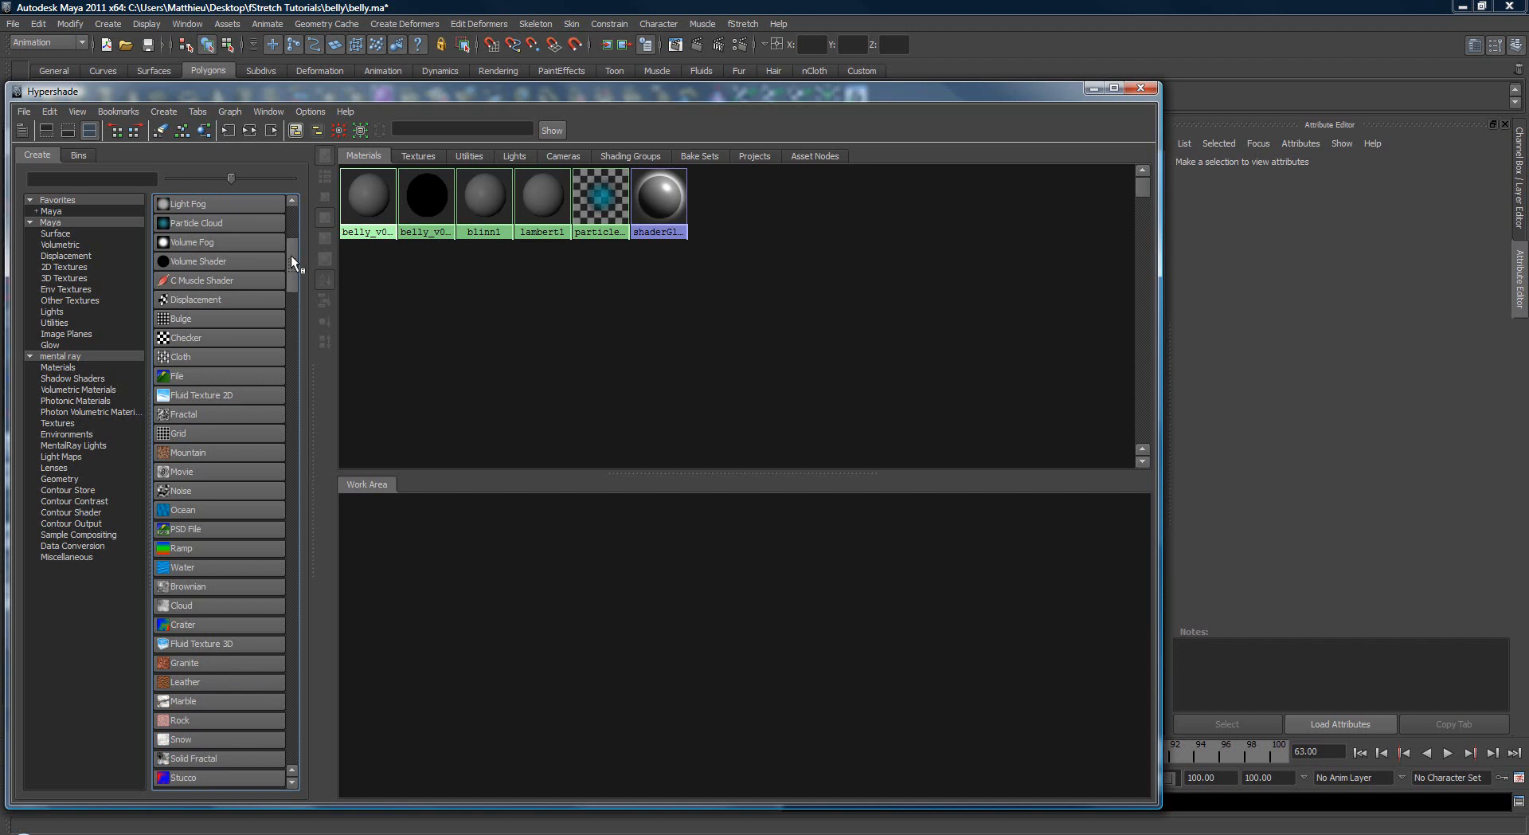
left_click(54, 234)
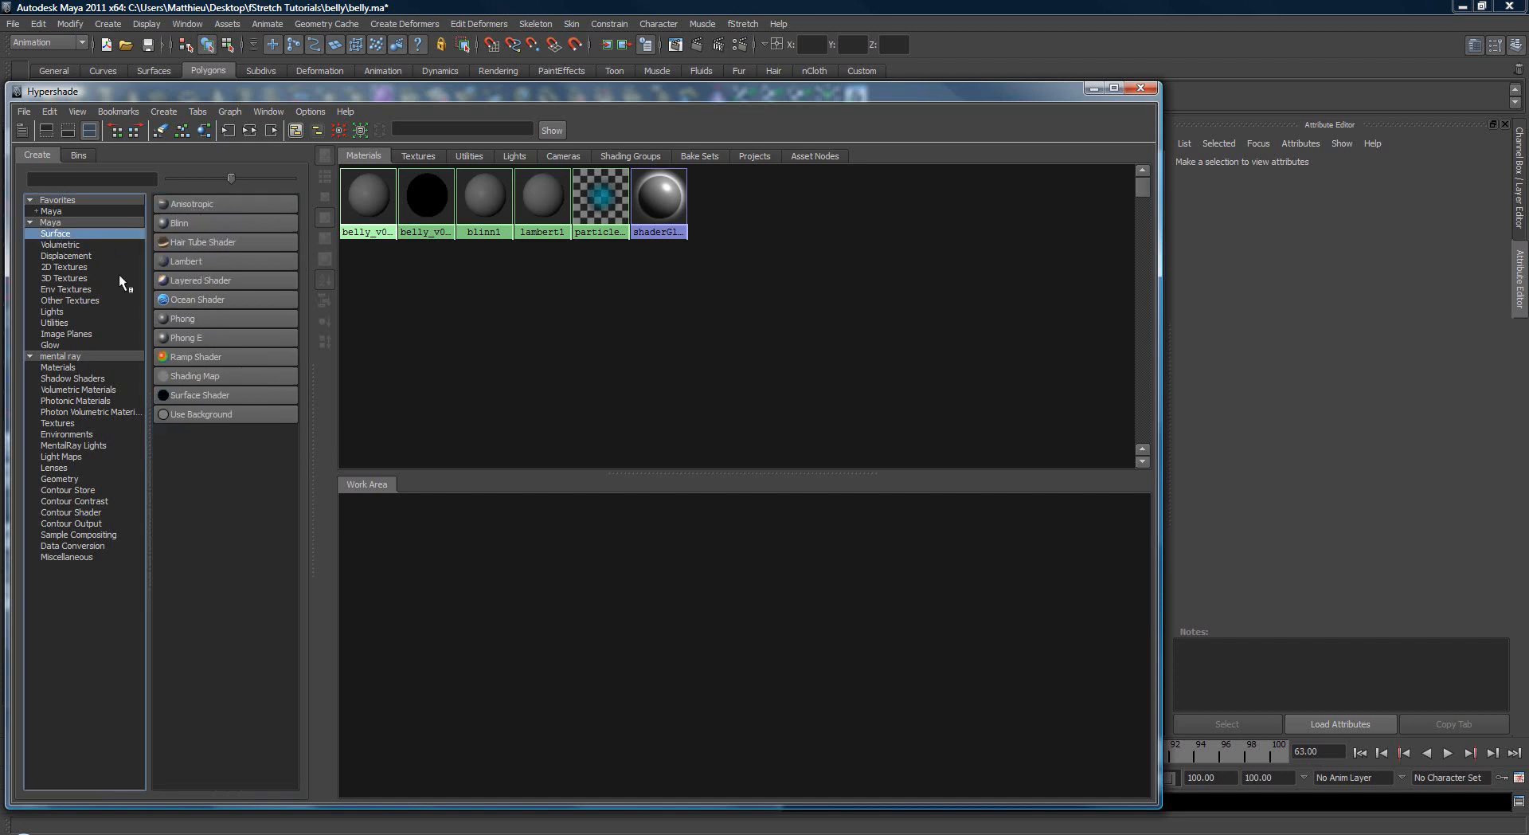
left_click(198, 395)
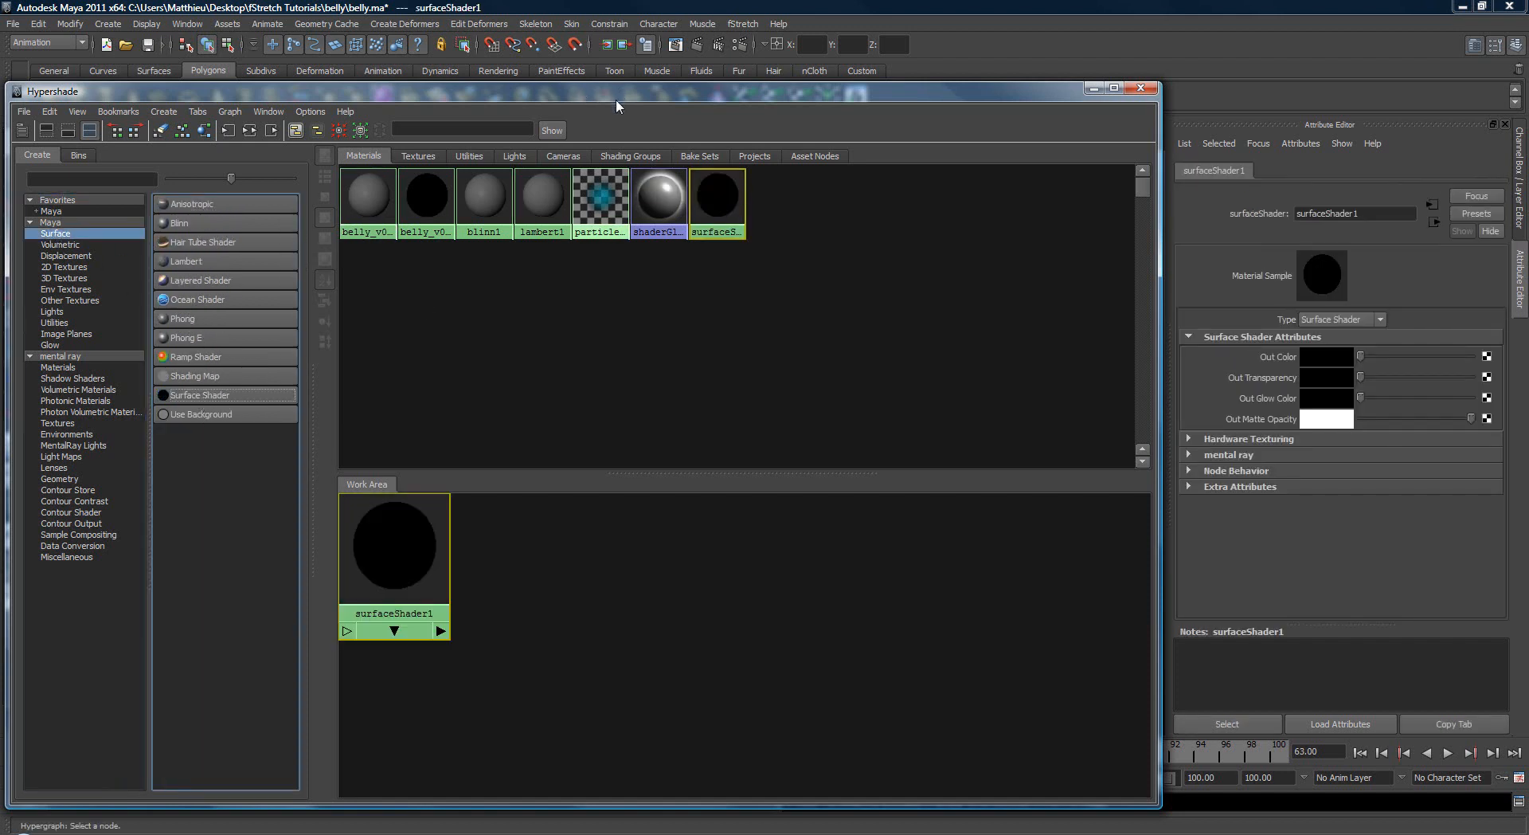
left_click_drag(615, 99, 67, 174)
middle_click_drag(165, 269, 725, 280)
Step: Try rotating joint3 to about -13.6, 10.9 and -46.1 degrees to test the flat tension colours, and return to frame 1
mouse_move(725, 280)
left_mouse_down("alt")
mouse_move(740, 318)
mouse_move(709, 325)
mouse_move(826, 327)
mouse_move(829, 307)
mouse_move(871, 309)
left_mouse_up("alt")
key("e")
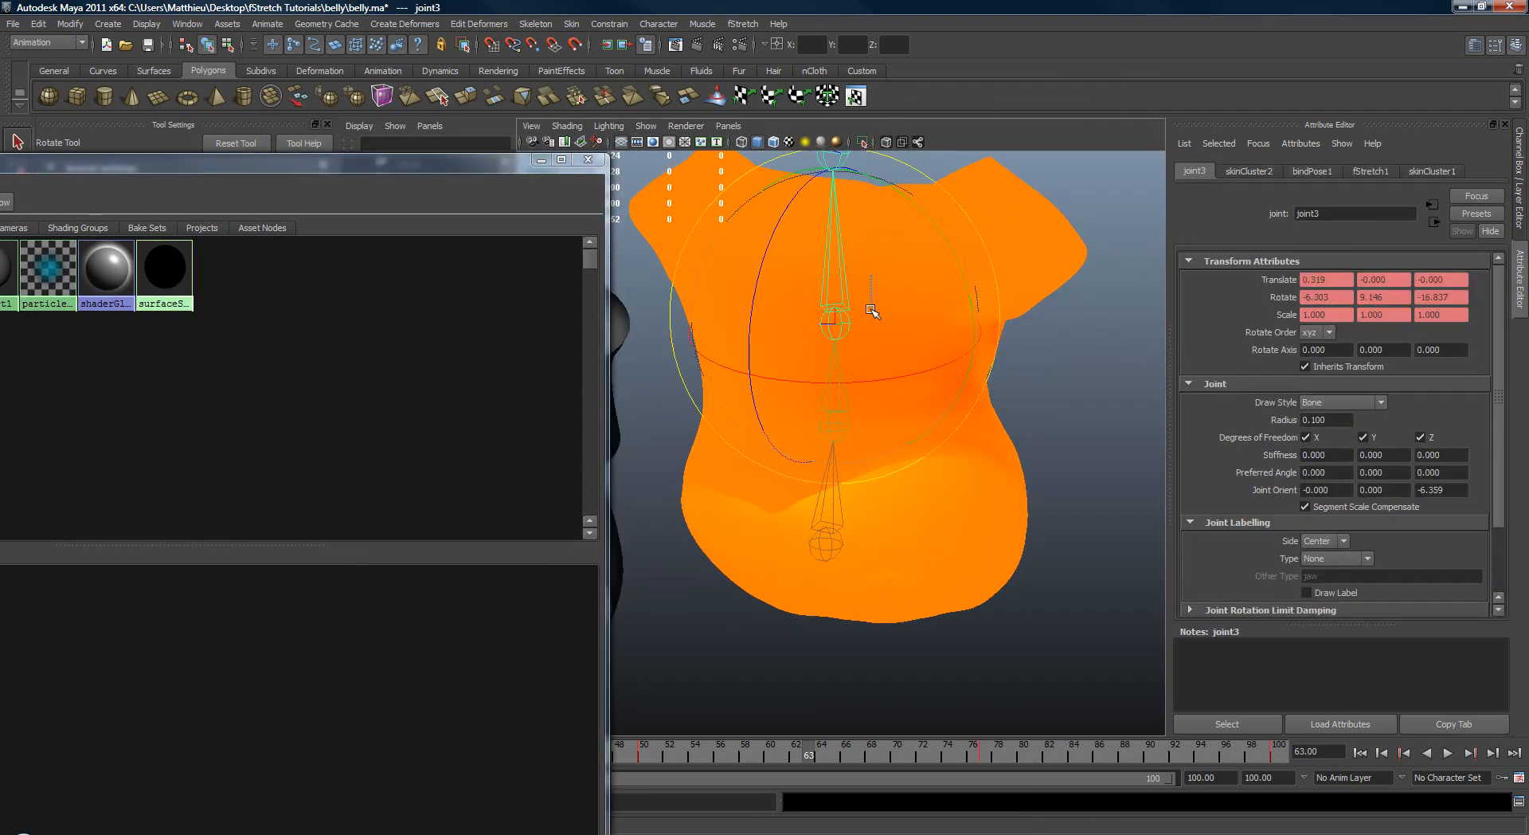
left_click_drag(863, 240, 863, 296)
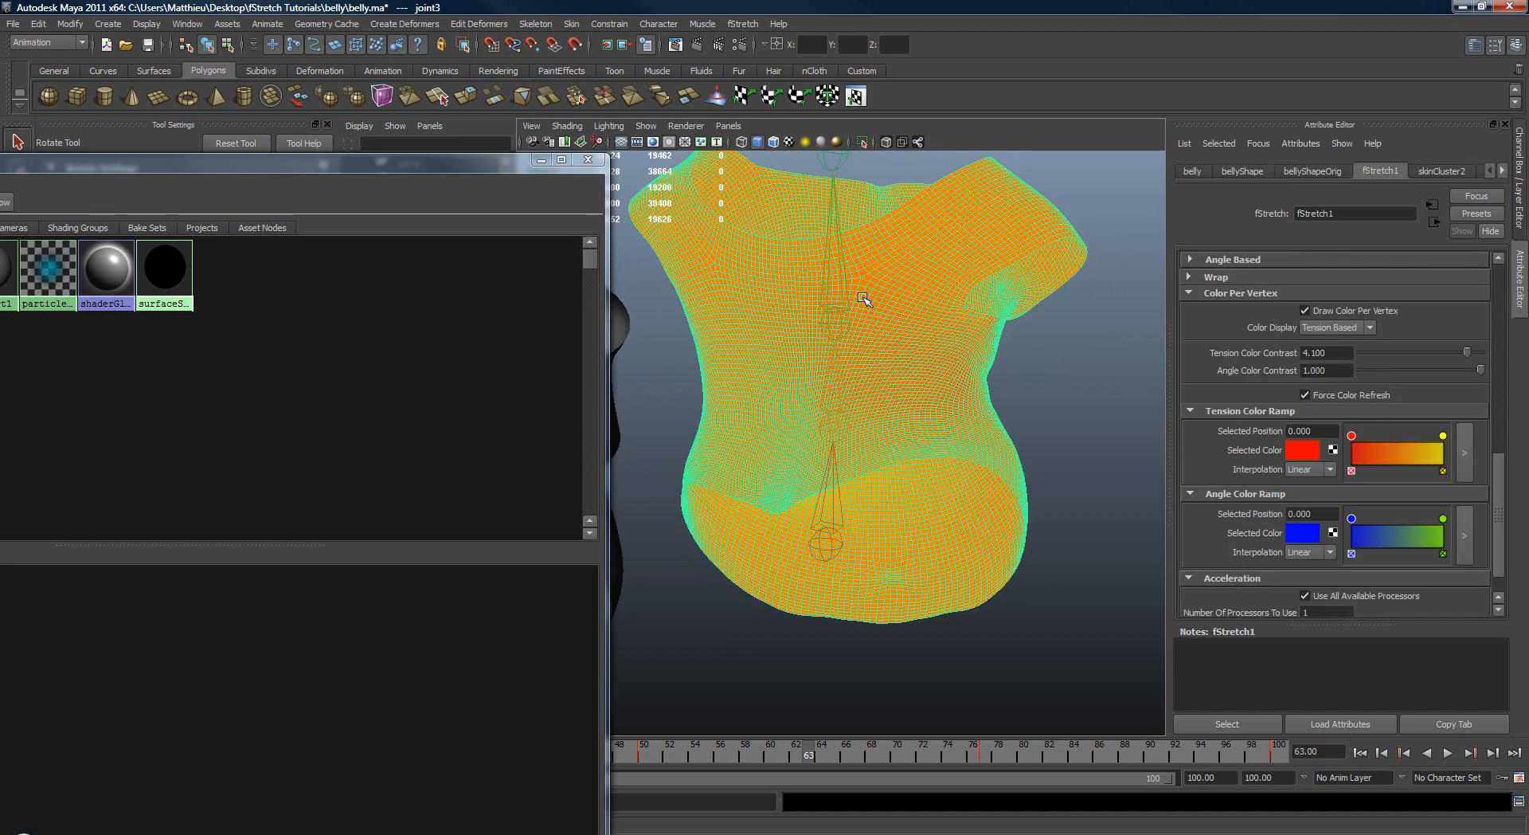
key("ctrl+z")
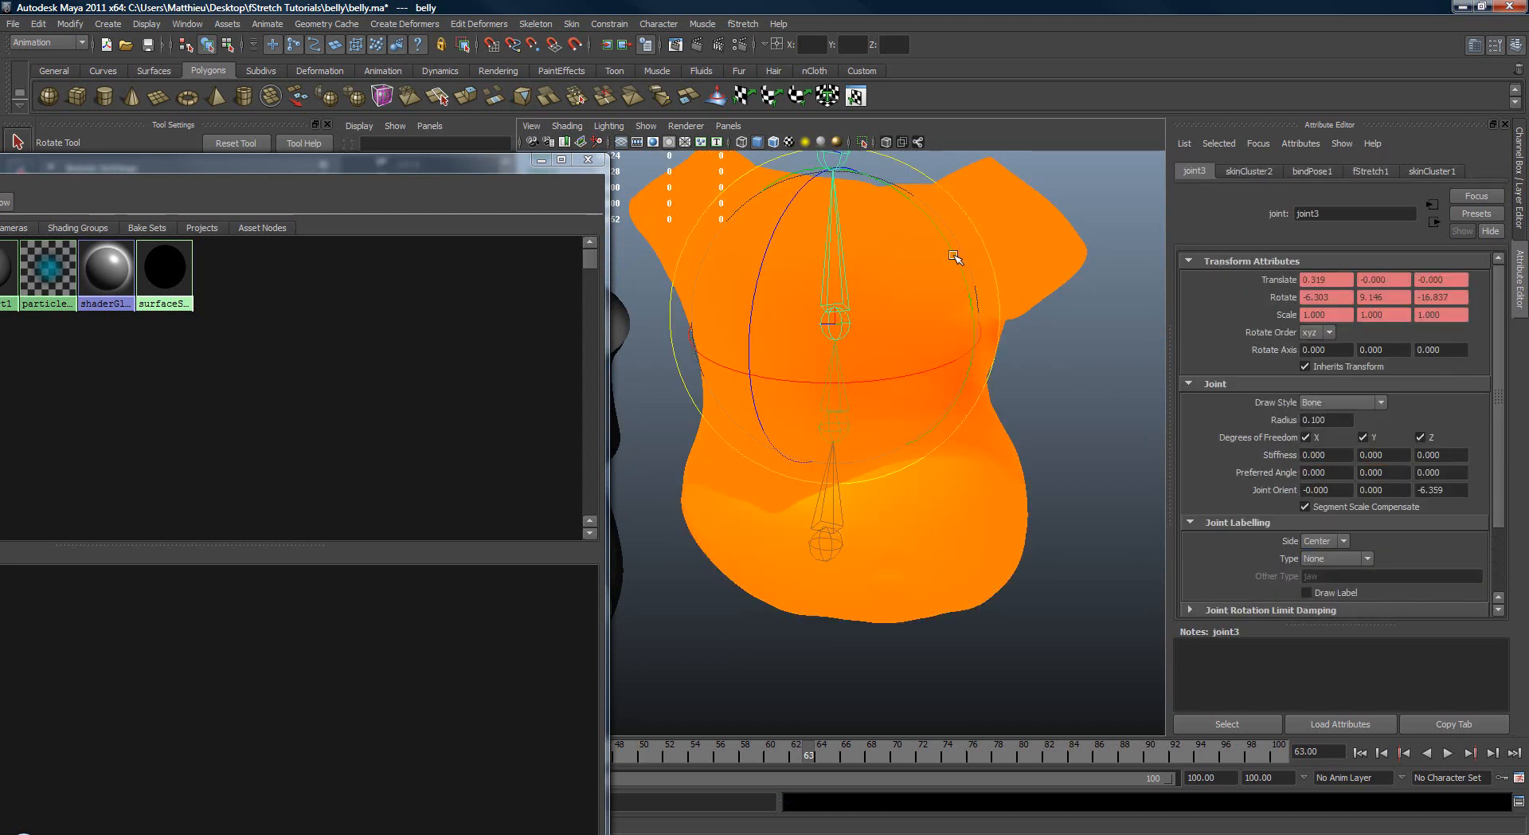
left_click_drag(964, 209, 981, 335)
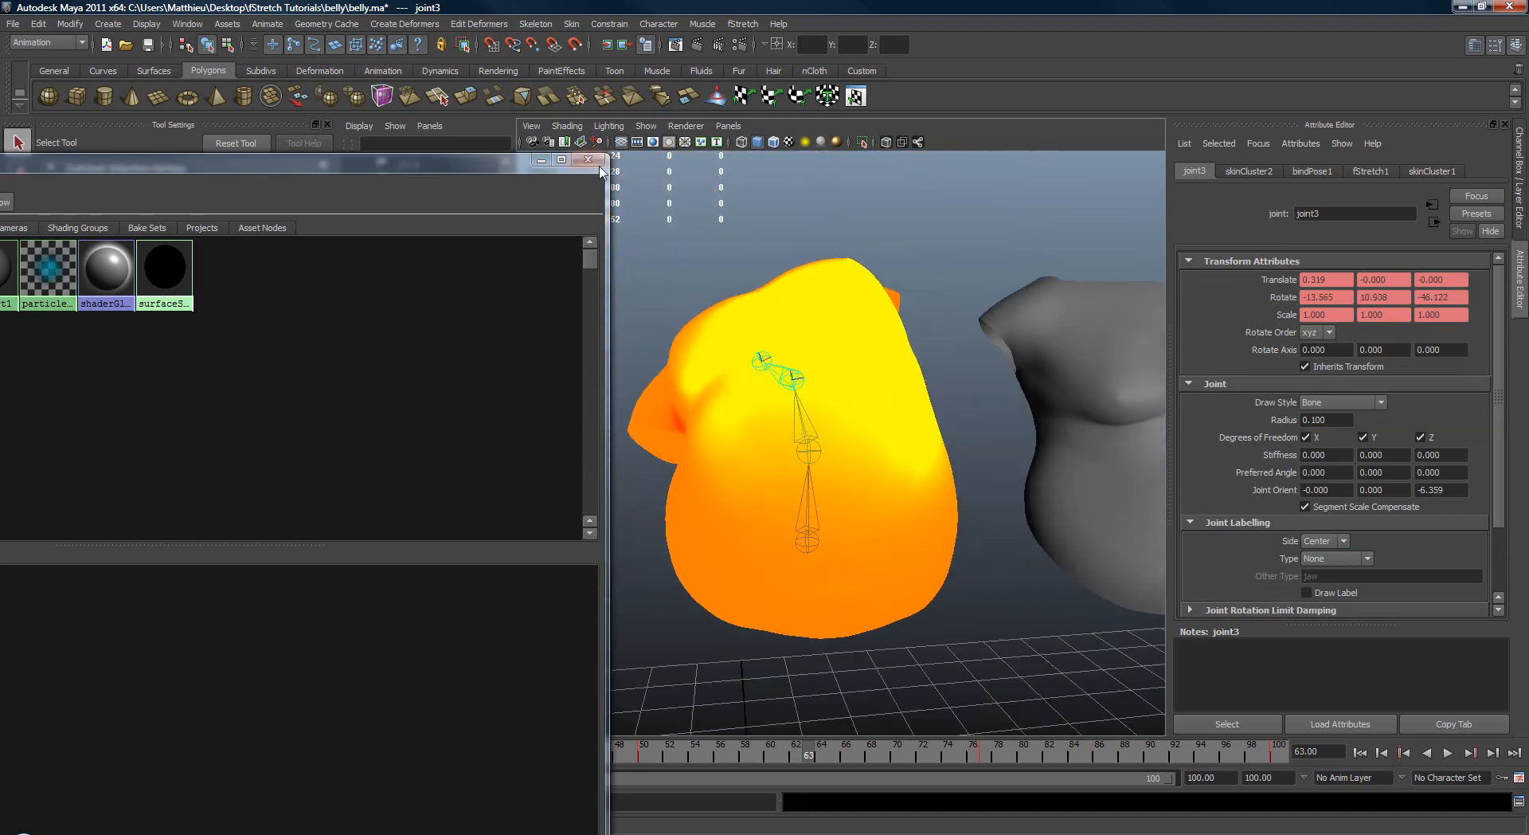
left_click(588, 159)
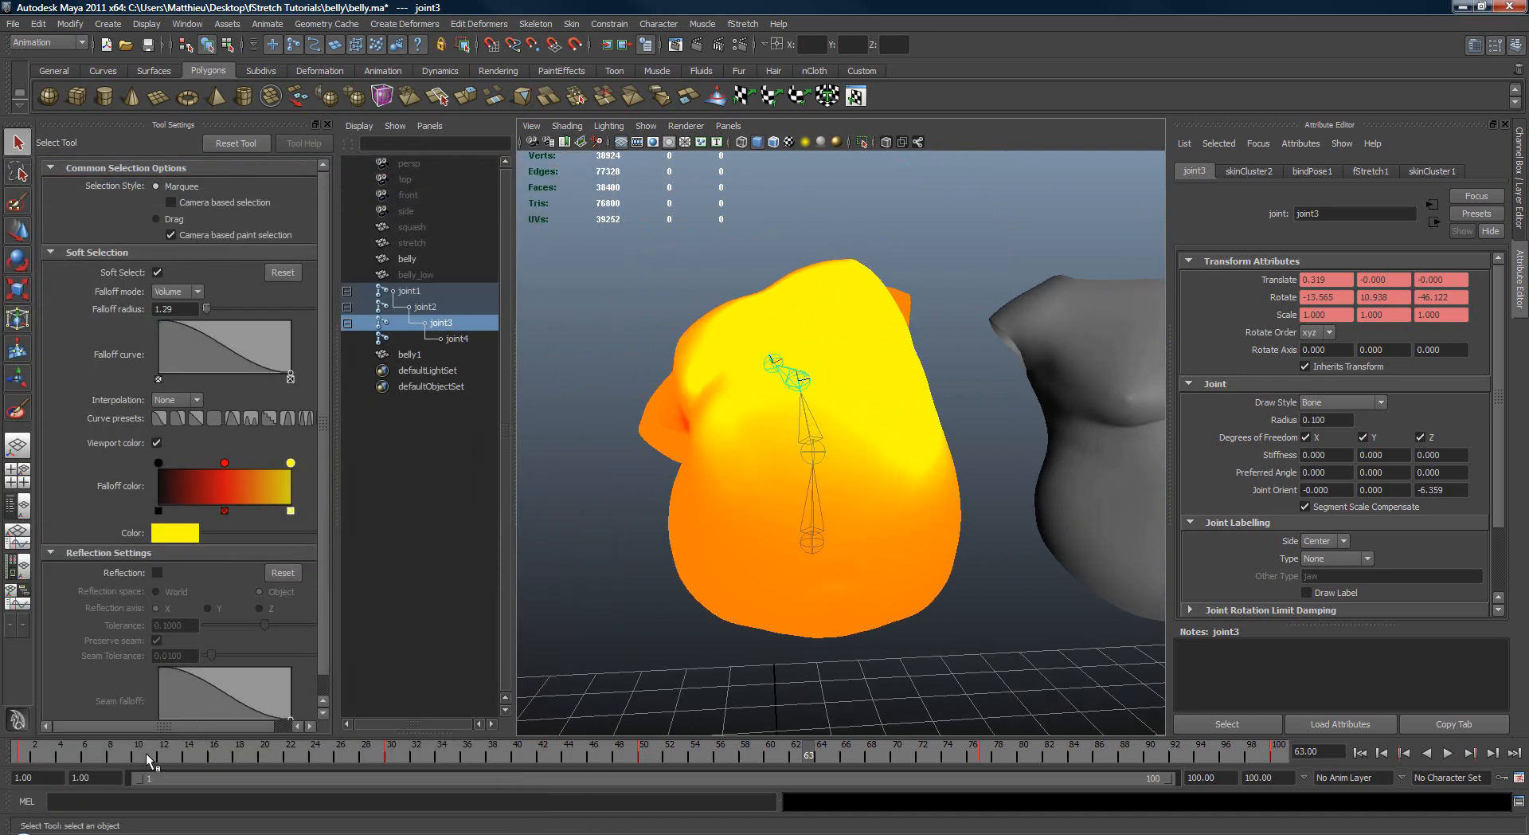
left_click_drag(146, 753, 1, 755)
Step: Assign the belly_v05:blinn1 material from the Hypershade to the original belly mesh
left_click(187, 24)
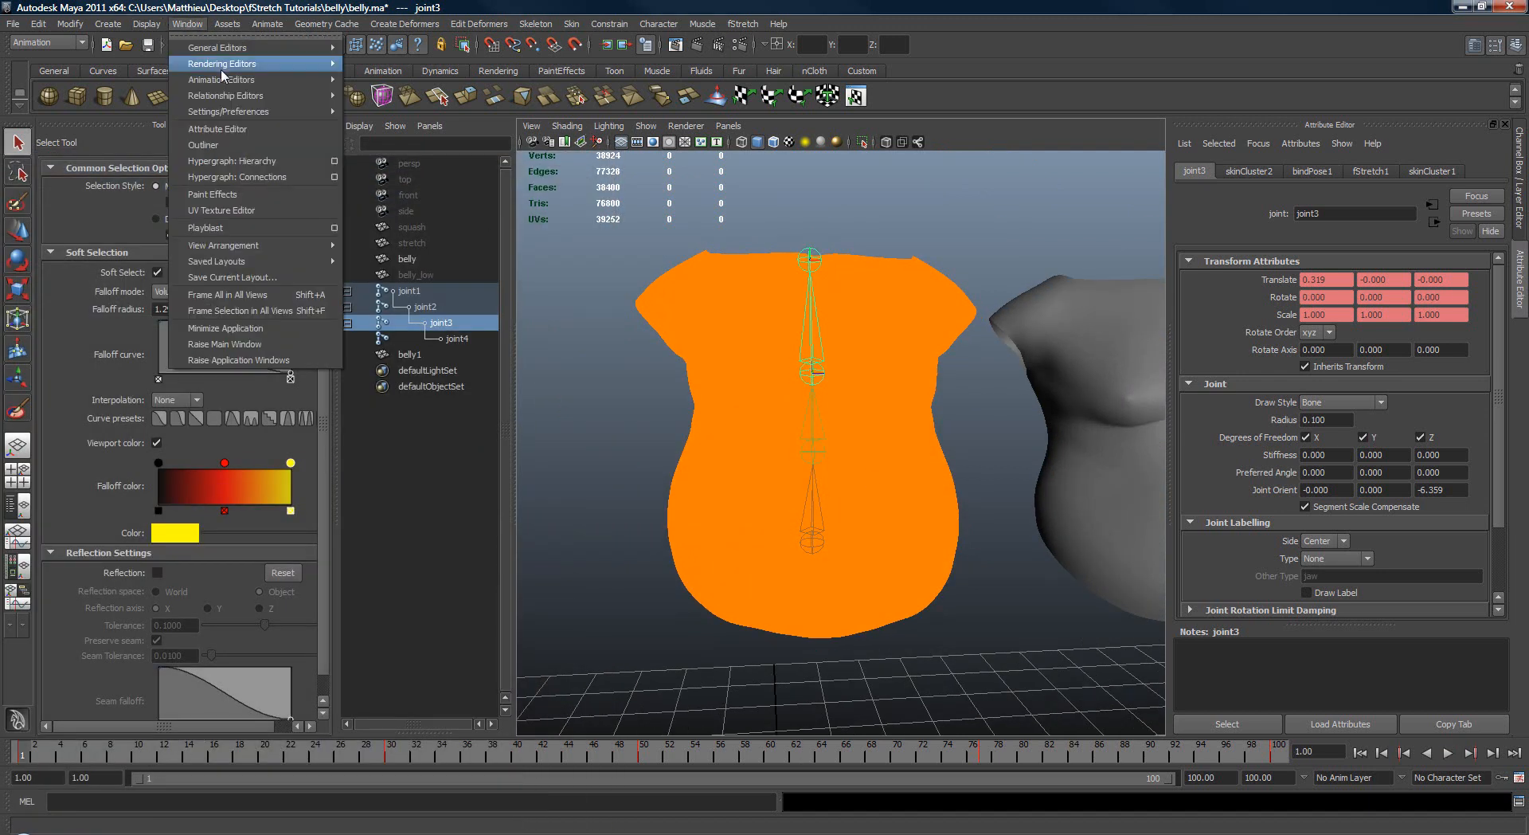
mouse_move(263, 69)
left_click(388, 106)
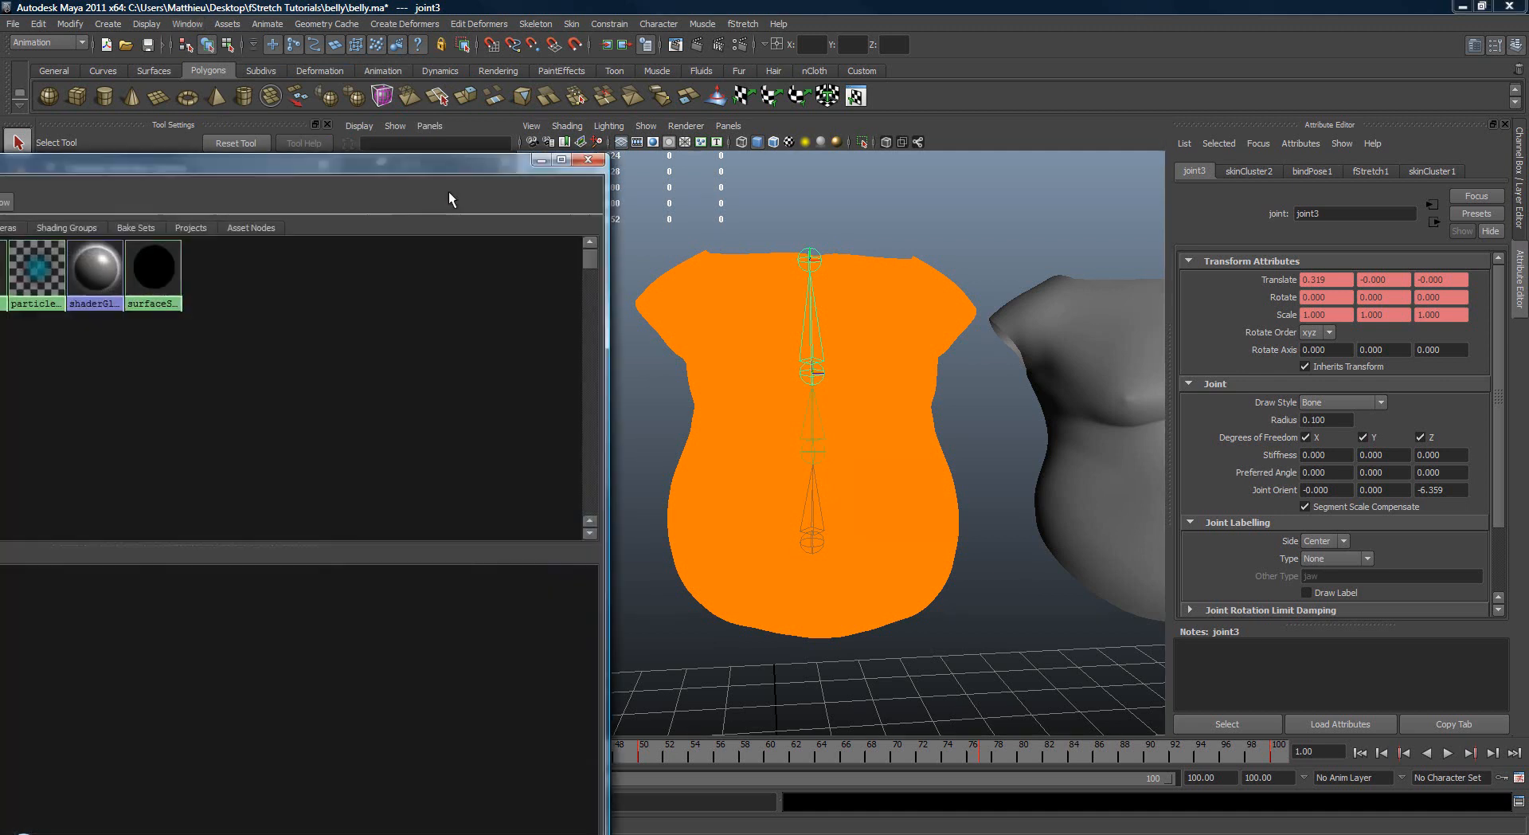
middle_click_drag(2, 267, 734, 289)
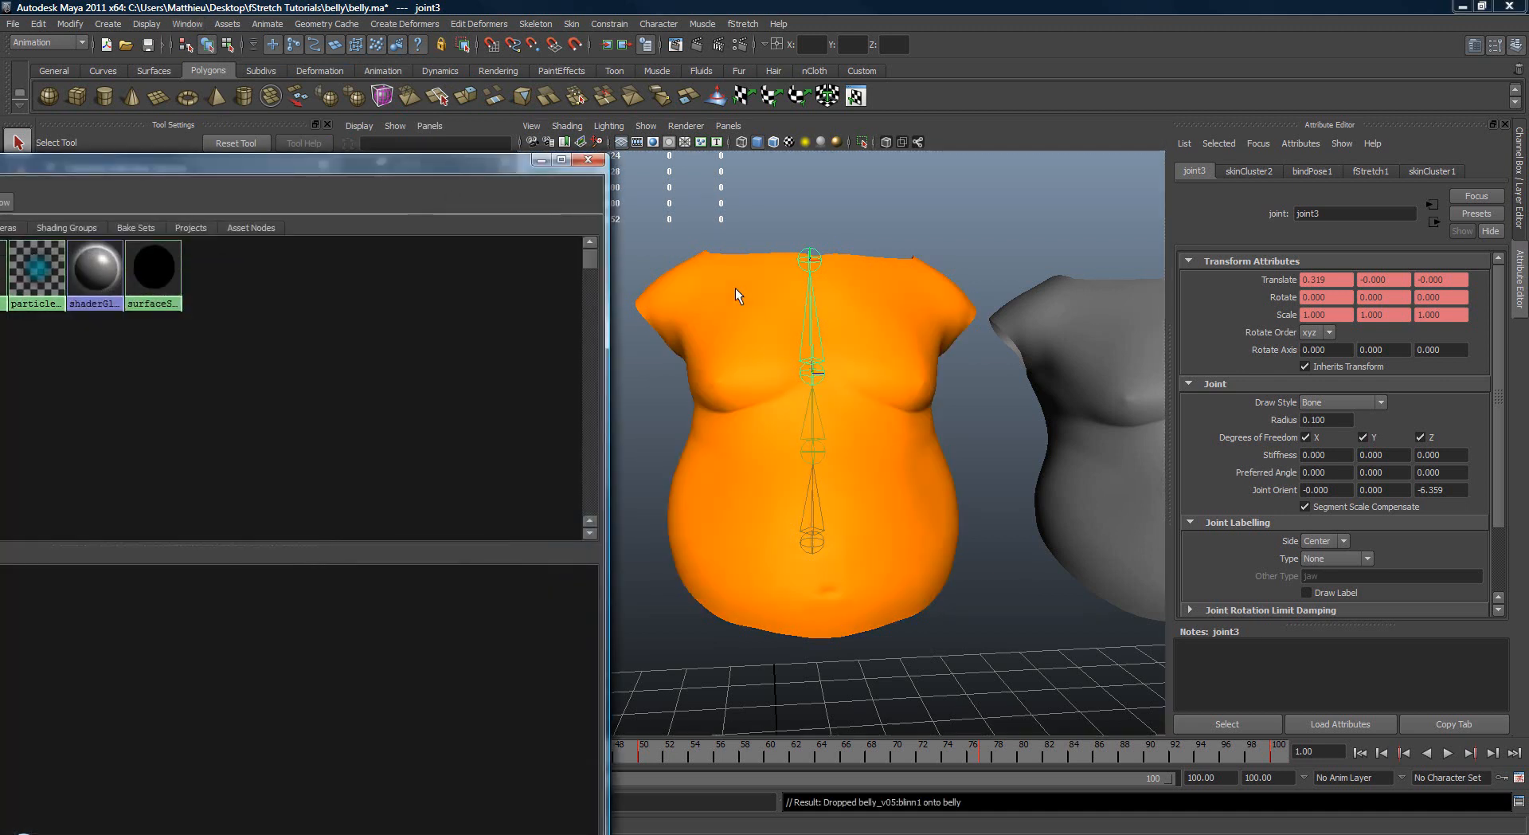
Step: Turn off Draw Color Per Vertex for the belly's fStretch1 deformer and deselect the mesh
left_click(693, 322)
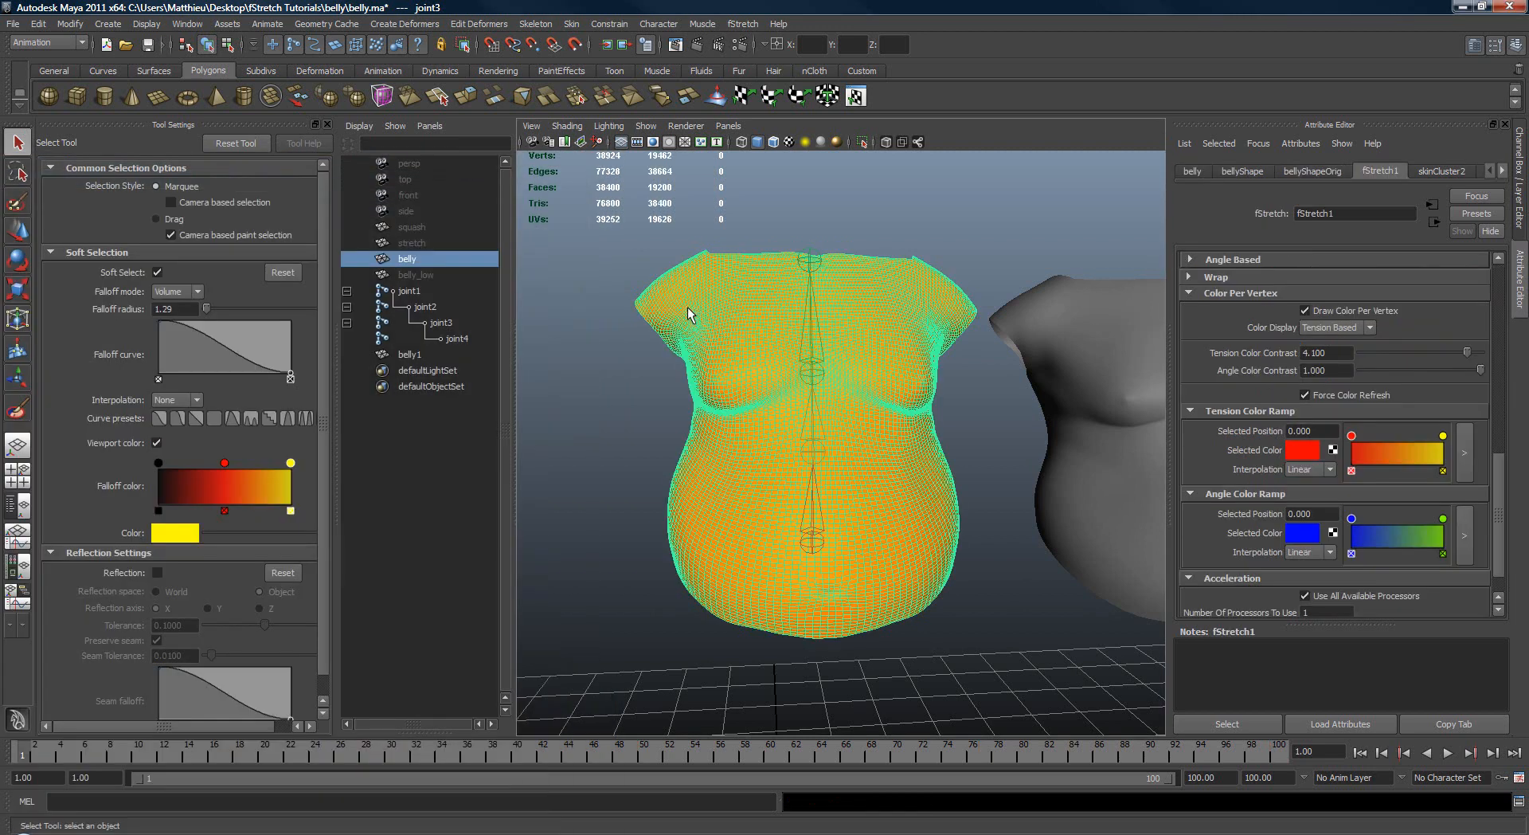
left_click(1345, 310)
left_click(996, 540)
Step: Play the animation and examine the deforming belly beside its duplicate from the front and back
middle_click_drag(989, 534, 948, 510, "alt")
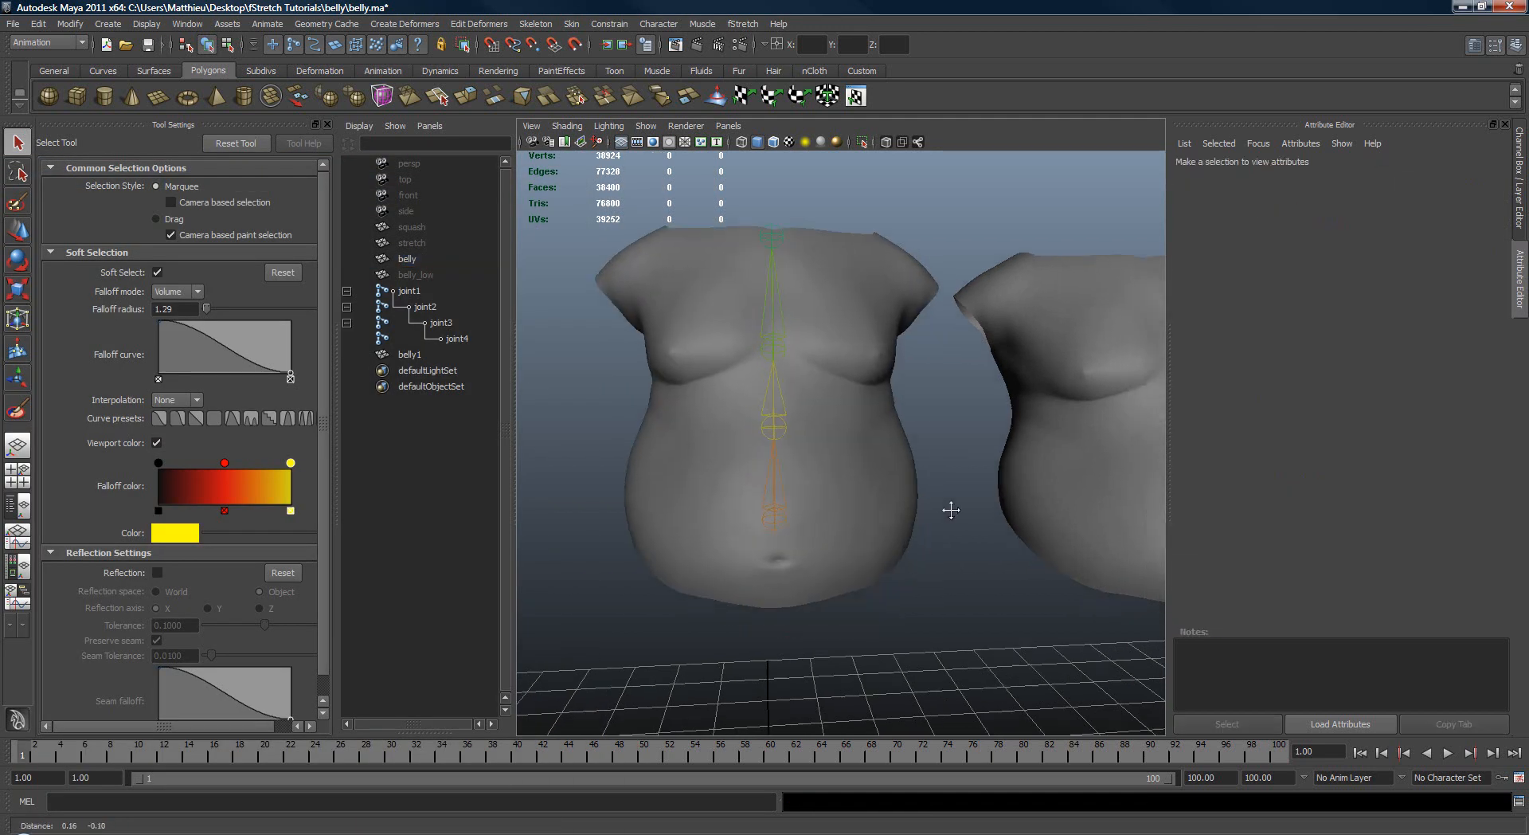
right_click_drag(949, 509, 972, 506, "alt")
left_click_drag(972, 505, 916, 527, "alt")
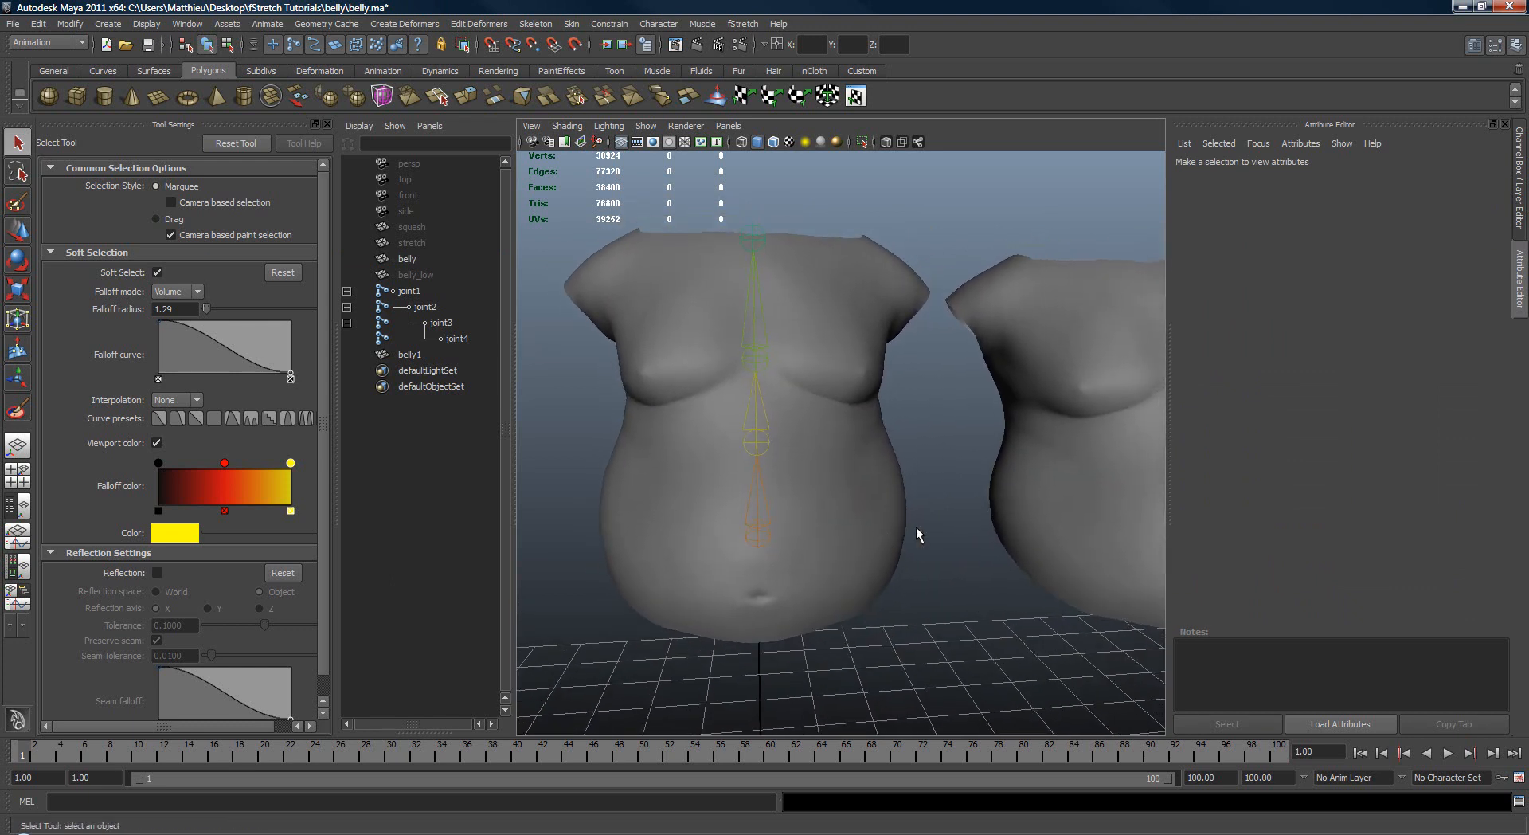
key("alt+v")
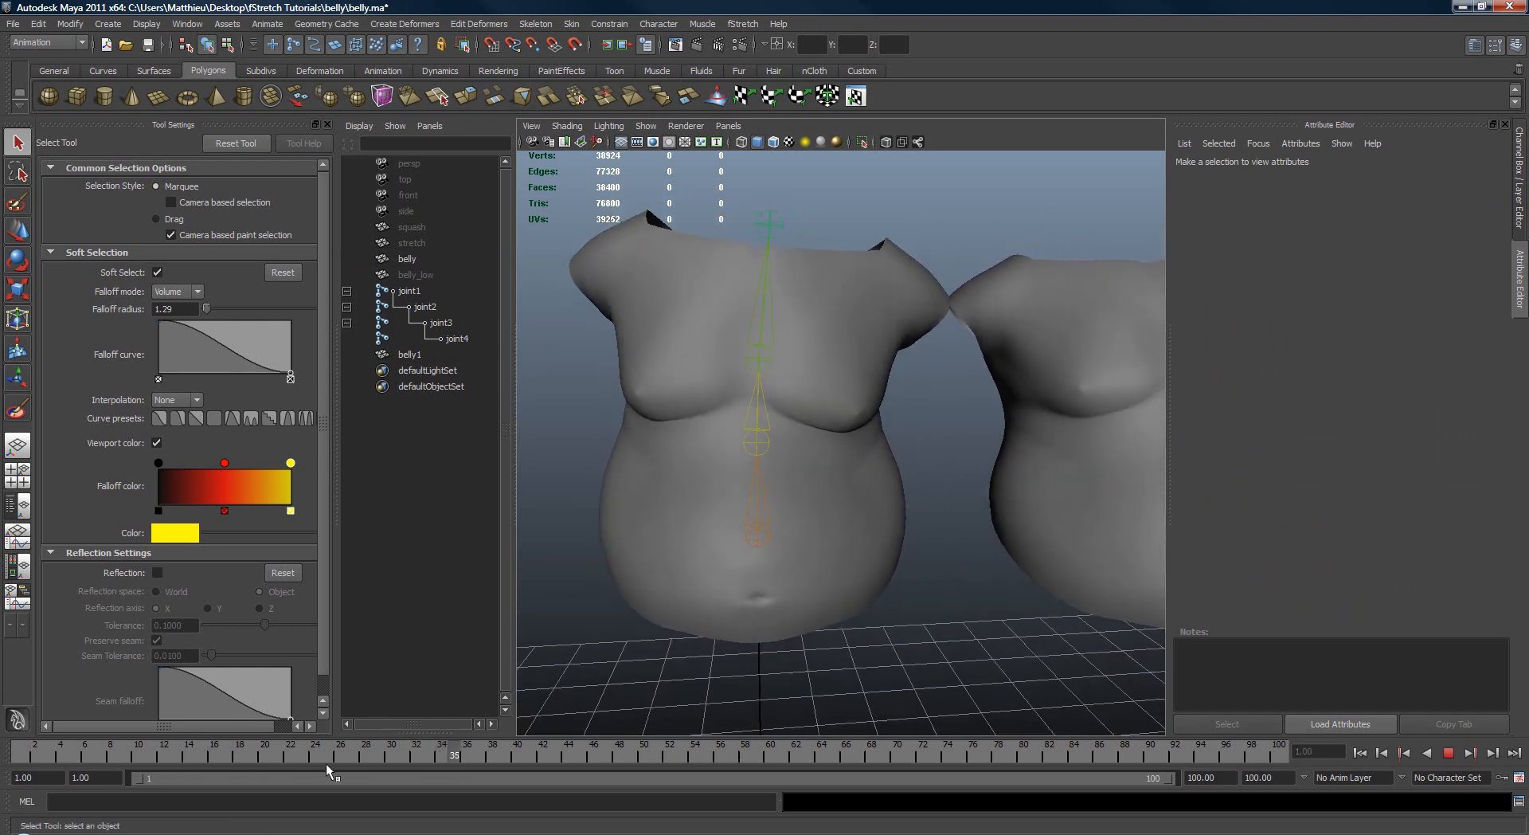
key("alt+v")
left_click_drag(905, 563, 777, 557, "alt")
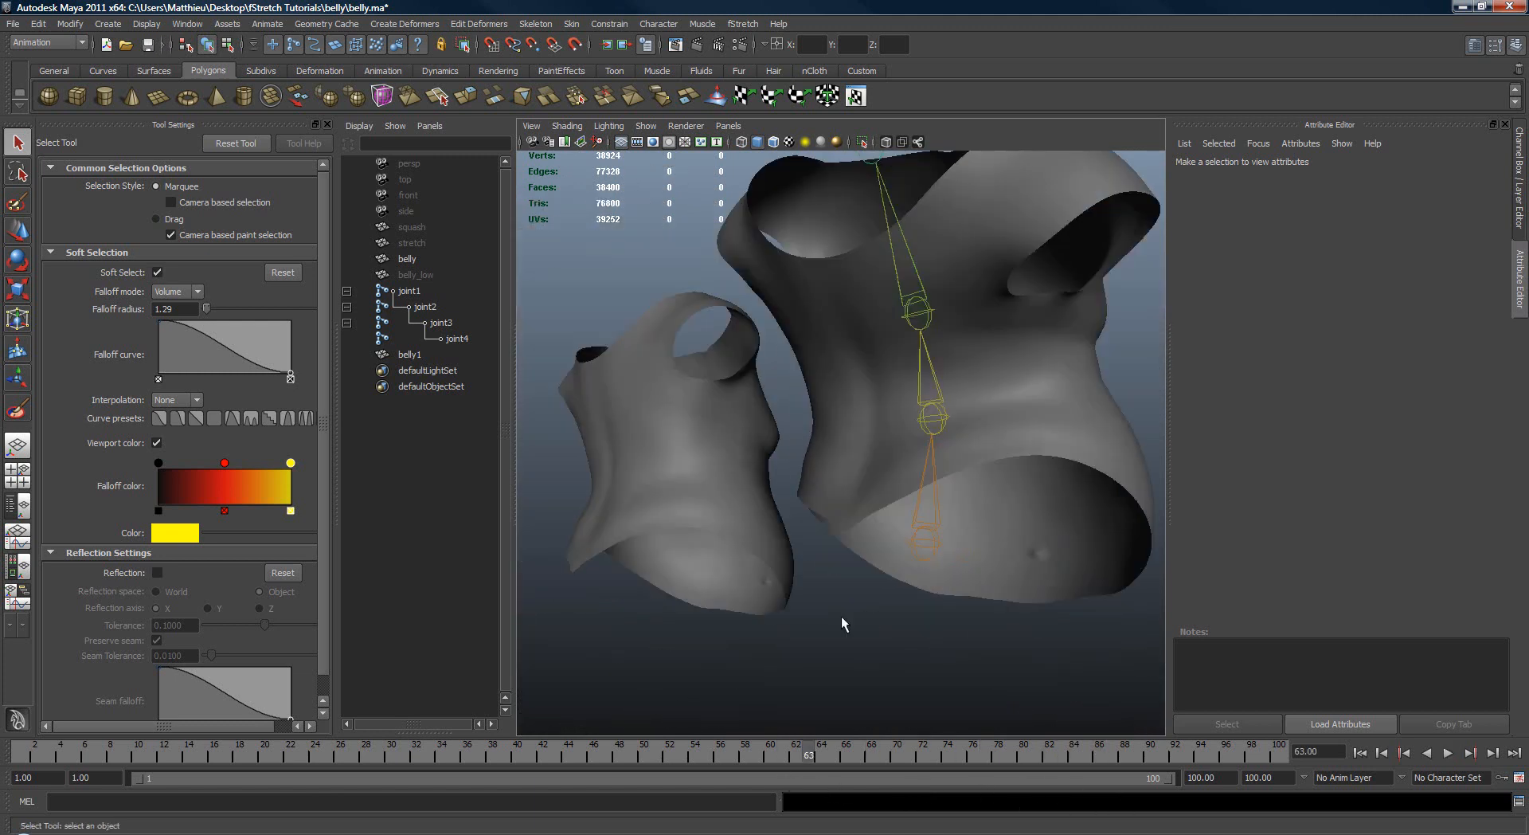
left_click_drag(841, 615, 771, 385, "alt")
Step: Reposition the duplicate belly1 mesh in front of the original belly mesh
left_click(1060, 516)
key("w")
left_click_drag(881, 442, 876, 290, "alt")
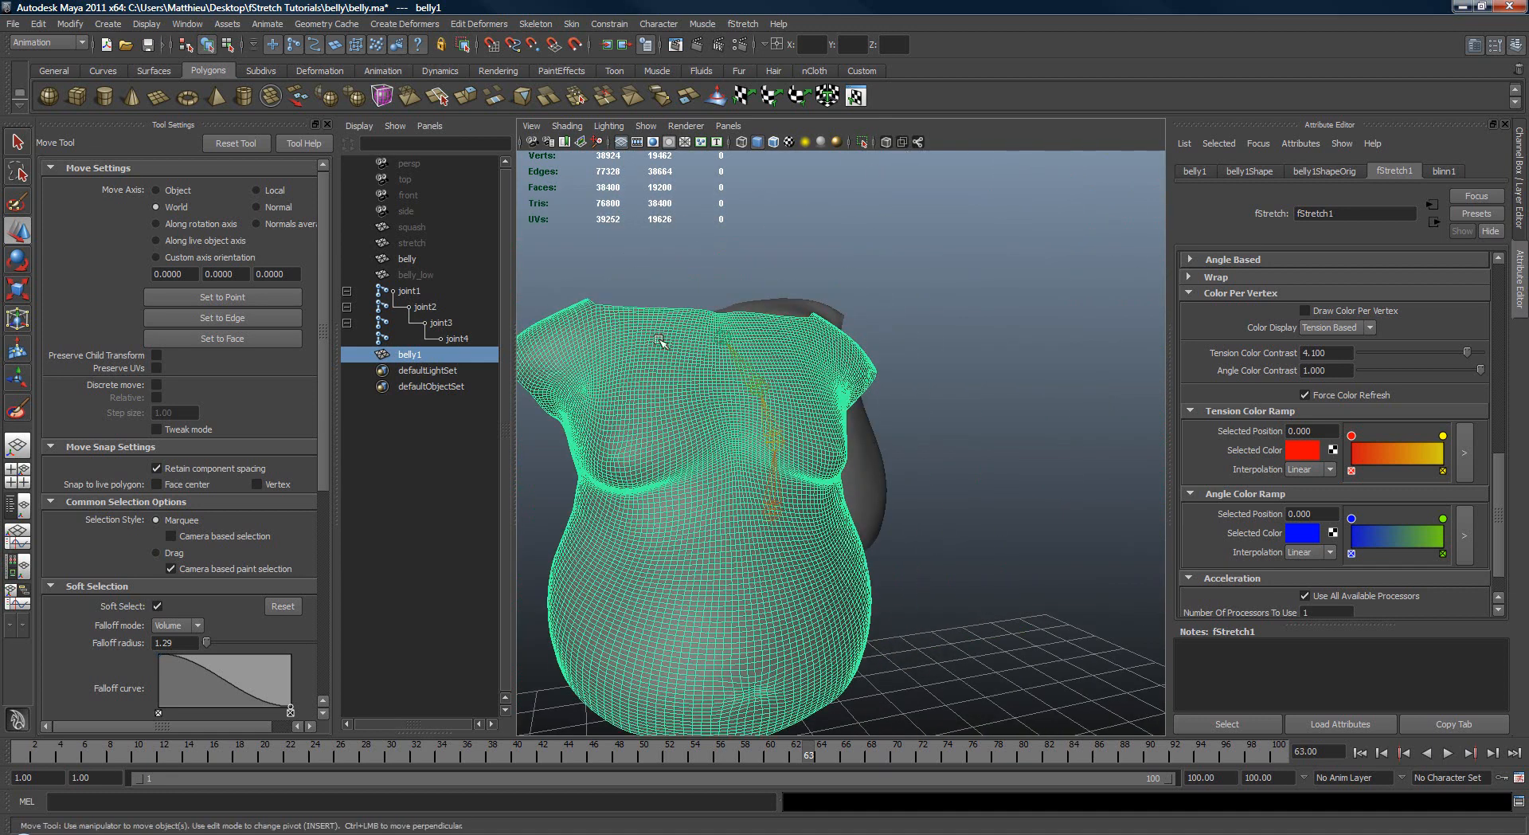
left_click_drag(884, 158, 876, 447, "alt")
middle_click_drag(876, 447, 912, 451, "alt")
right_click_drag(912, 451, 936, 446, "alt")
Step: Turn off the X-ray display of joints in the viewport and reselect the duplicate belly1 mesh
key("q")
left_click(924, 164)
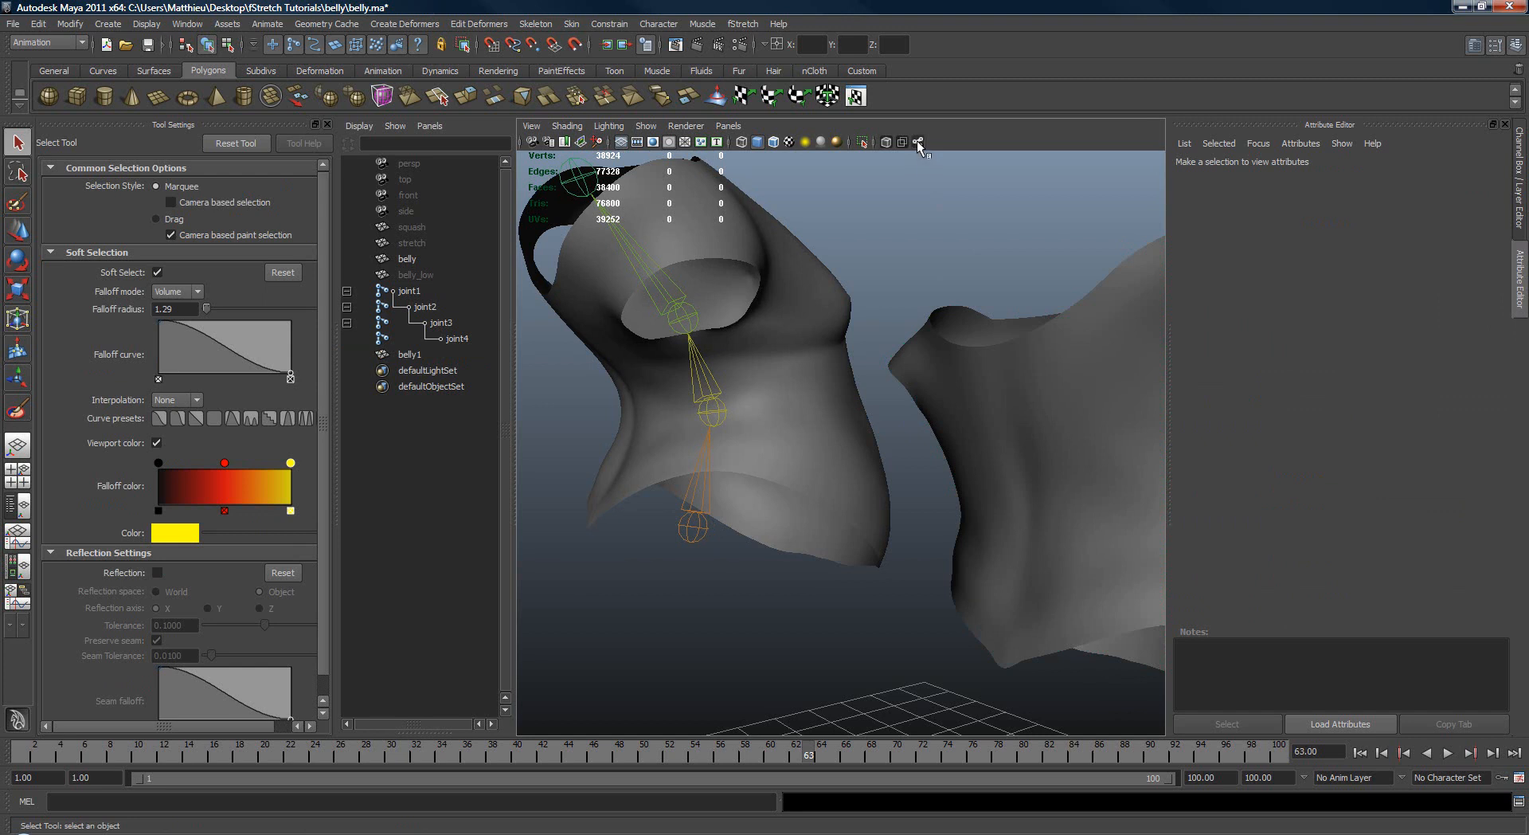
left_click_drag(868, 239, 976, 486, "alt")
left_click(1037, 436)
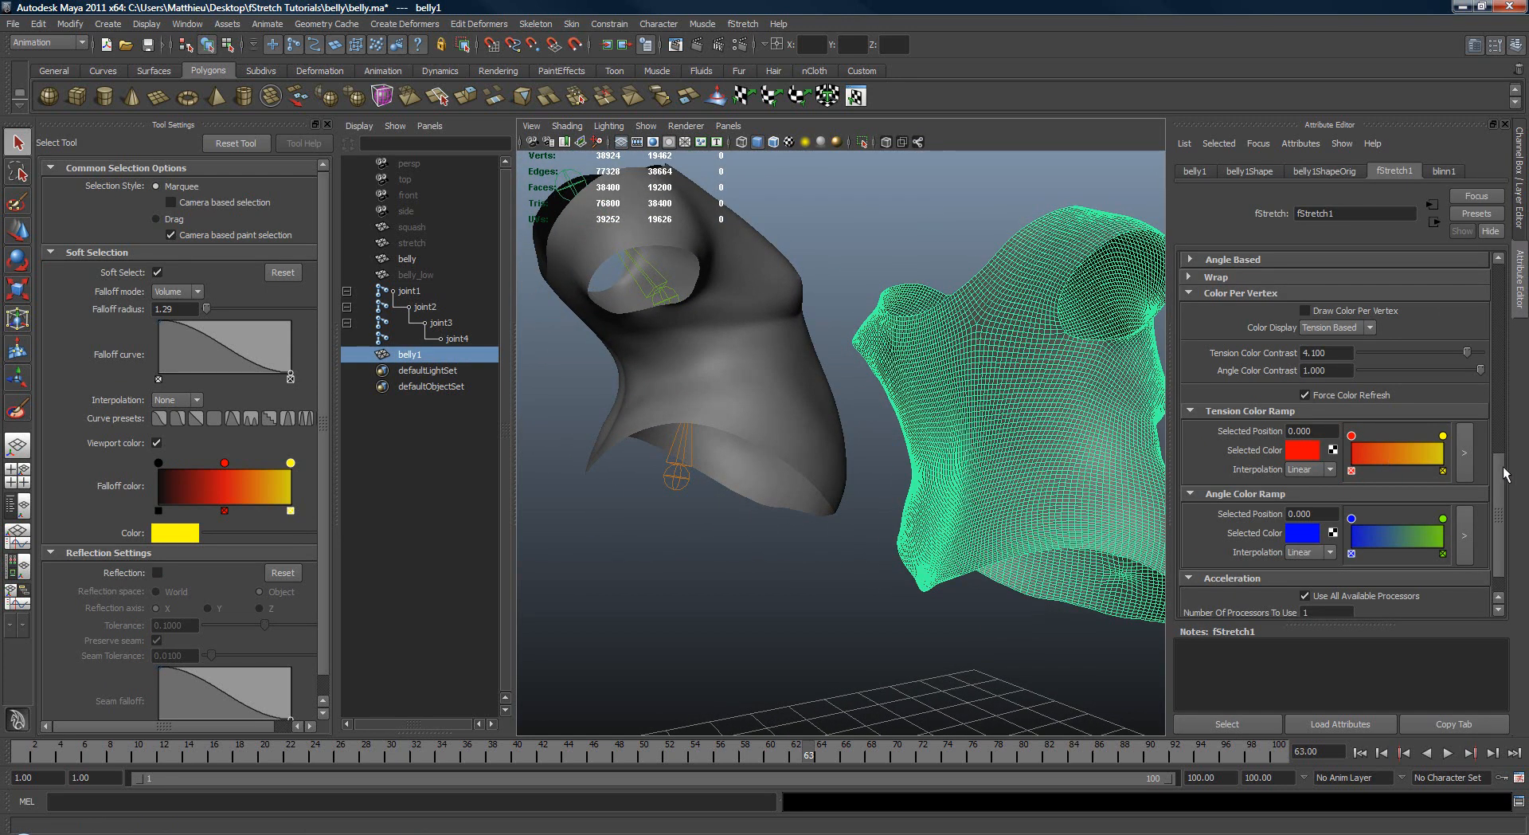
Step: Turn on Draw Color Per Vertex for the original belly's fStretch1 deformer and select the deformer node to clear the mesh's wireframe highlight
left_click_drag(1005, 402, 873, 412, "alt")
left_click(873, 413)
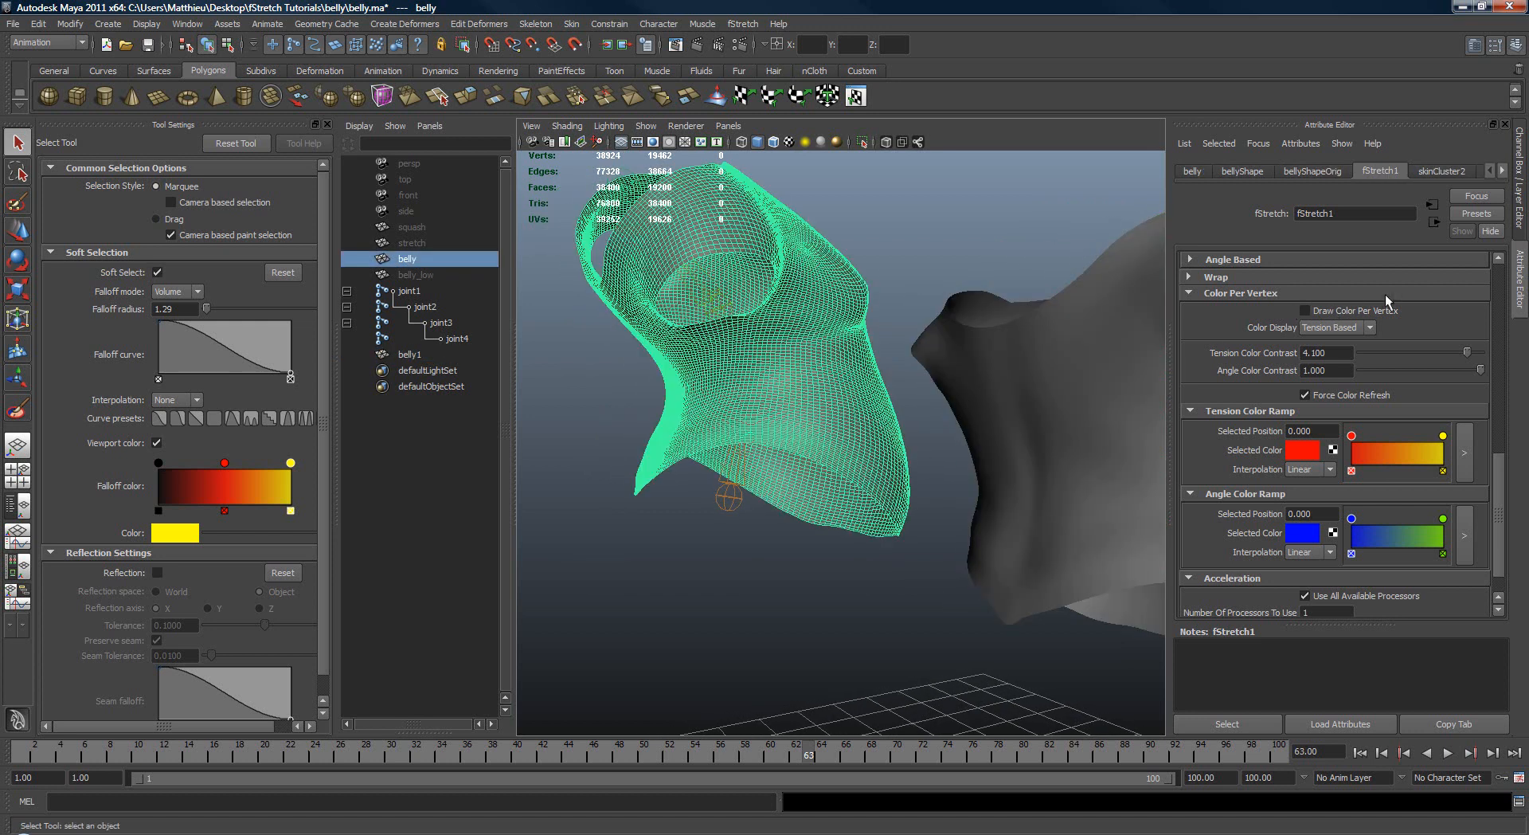
left_click_drag(950, 356, 993, 366, "alt")
right_click_drag(994, 366, 1040, 407, "alt")
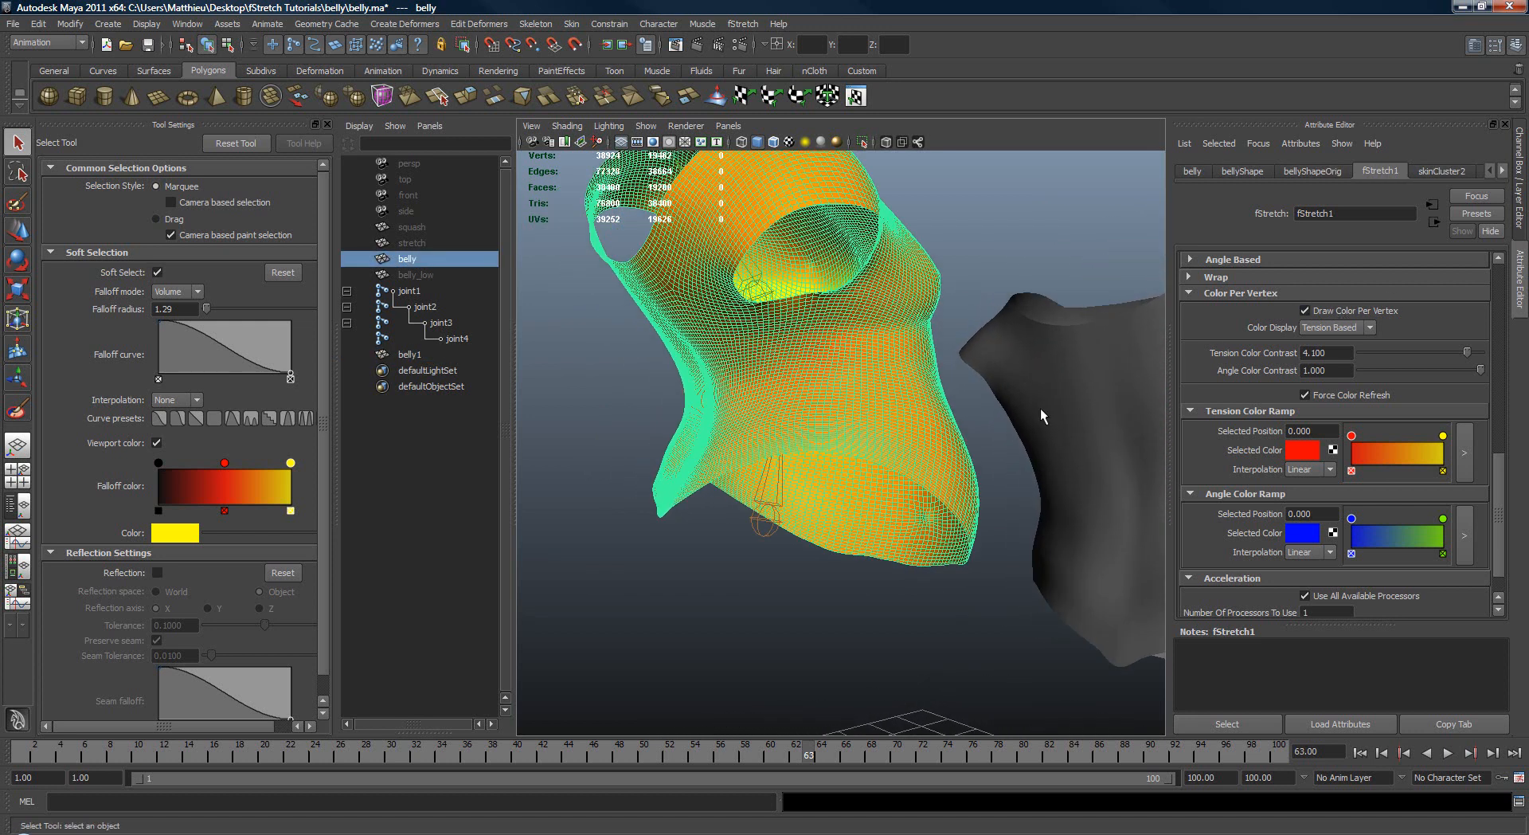
left_click(1226, 724)
left_click_drag(983, 489, 988, 436, "alt")
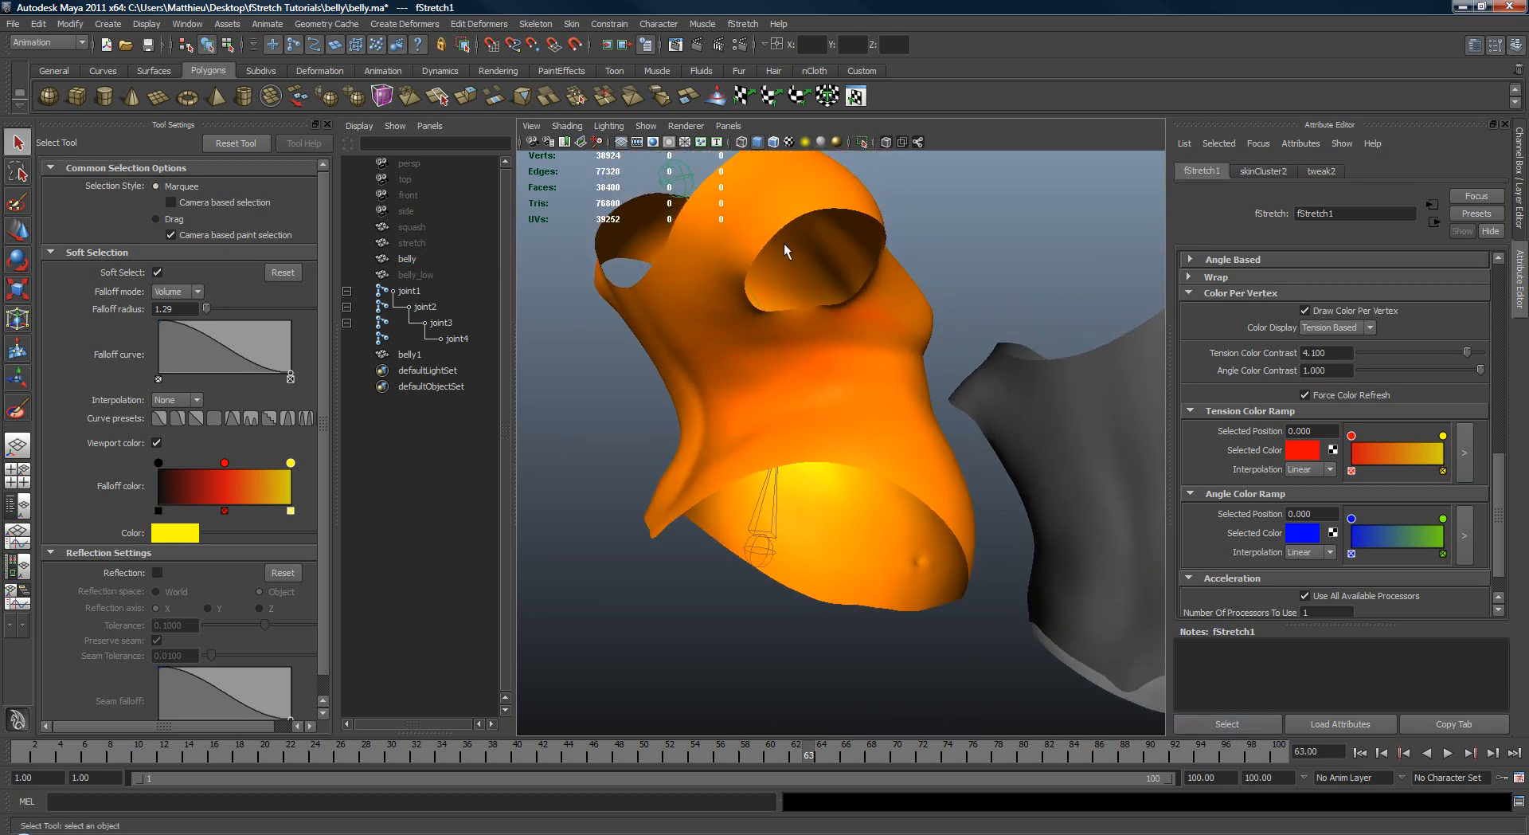
left_click_drag(882, 414, 811, 333, "alt")
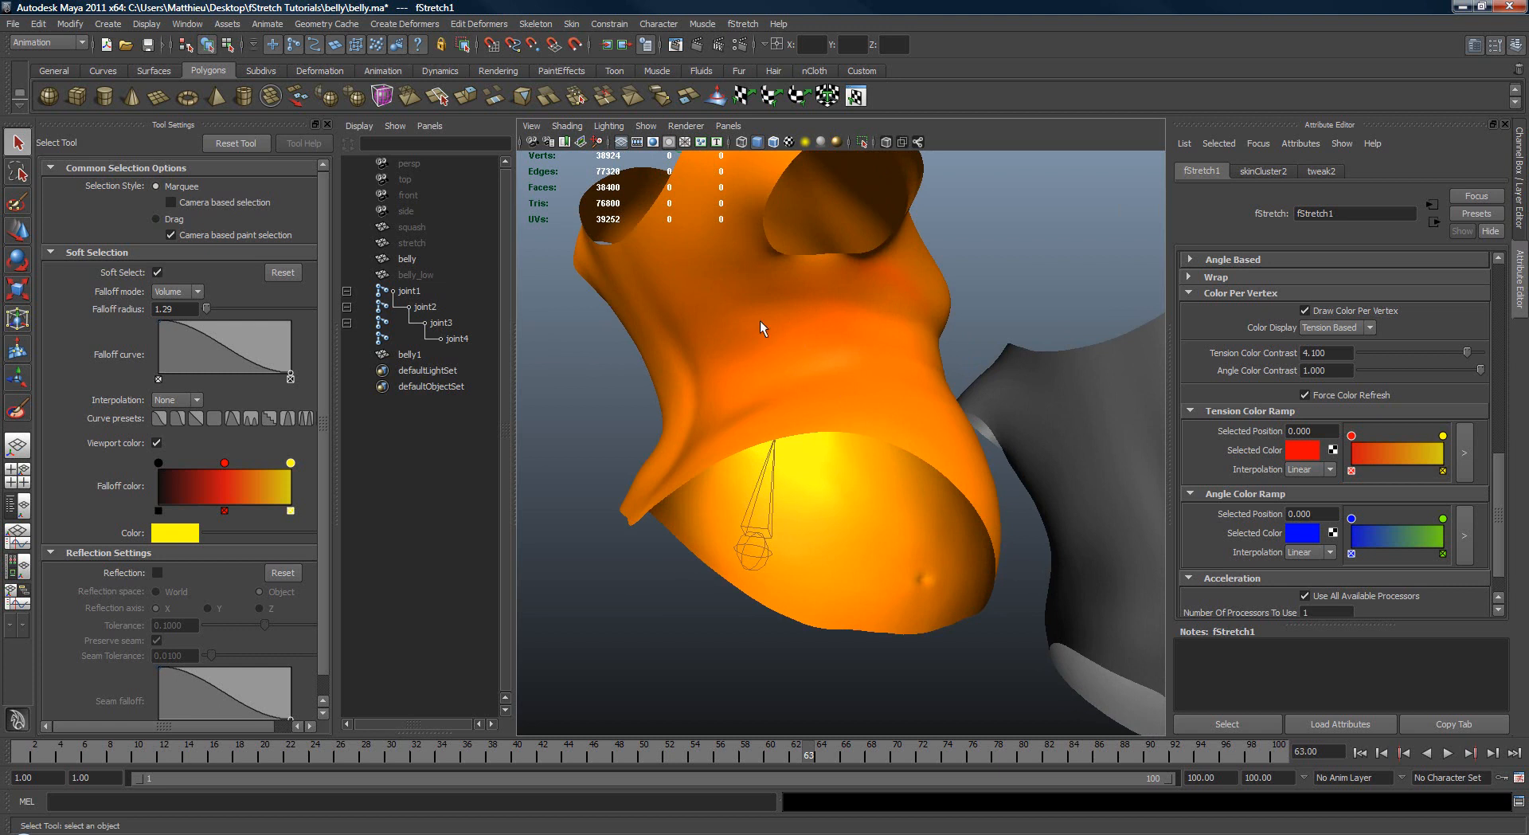
Step: Set fStretch1's tension-based squash Range to 0.443 while checking the tension colours around the waist
left_click(1352, 309)
left_click(1352, 309)
left_click_drag(1499, 502, 1508, 322)
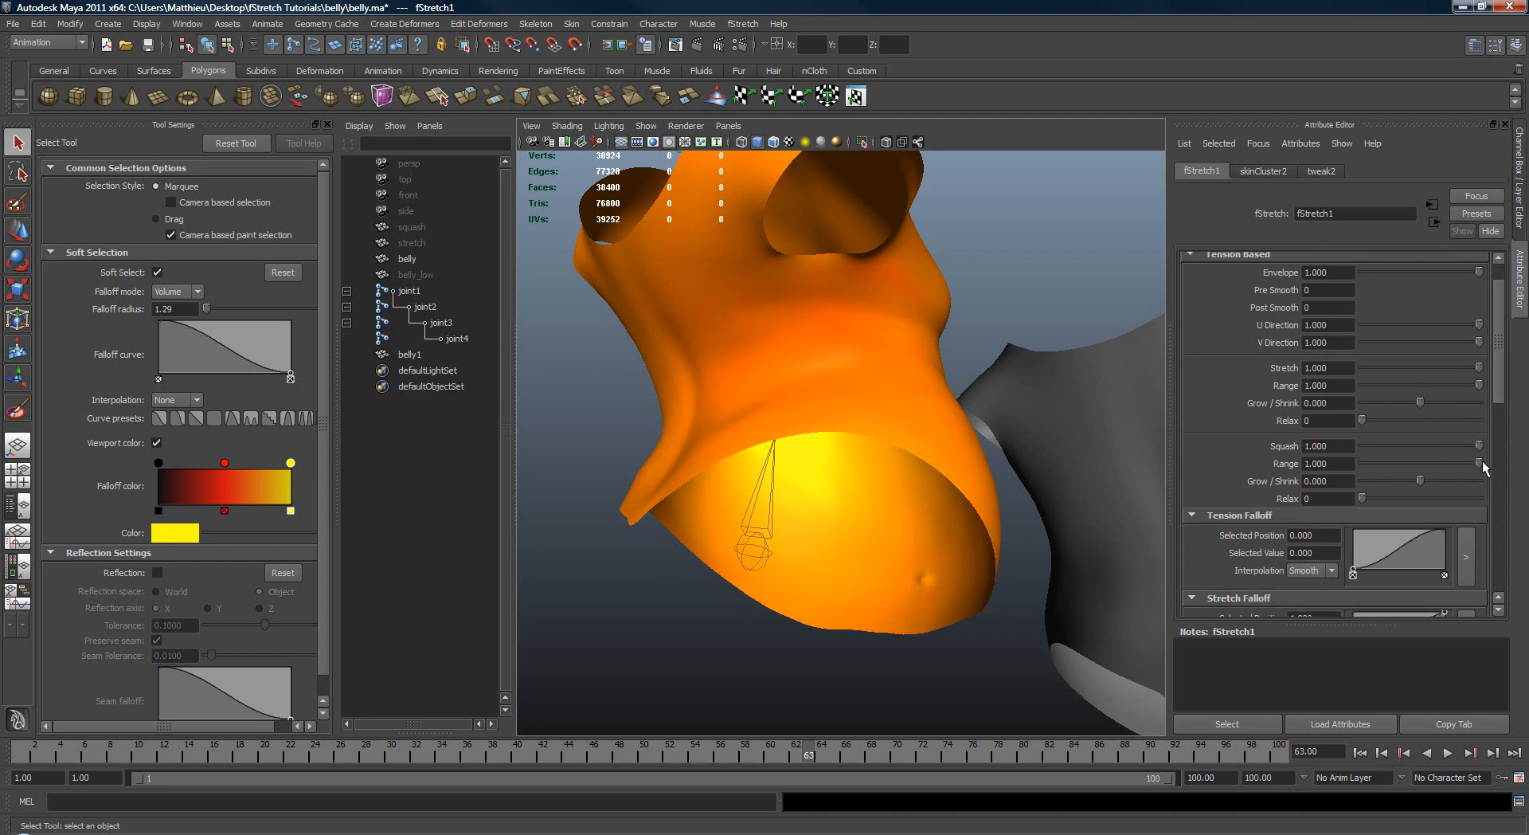
left_click_drag(1460, 463, 1422, 473)
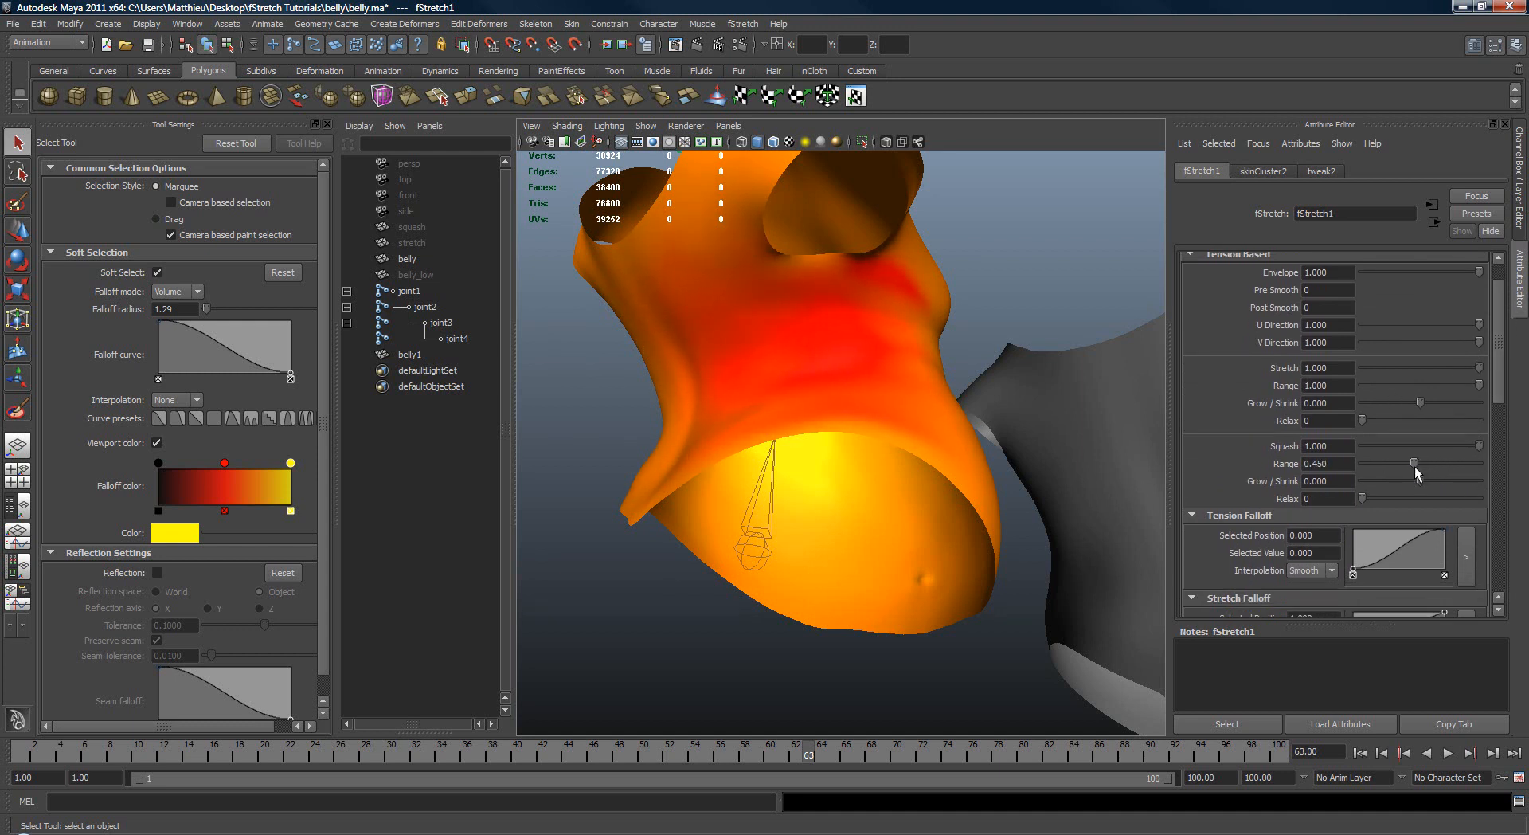
left_click_drag(765, 368, 930, 429, "alt")
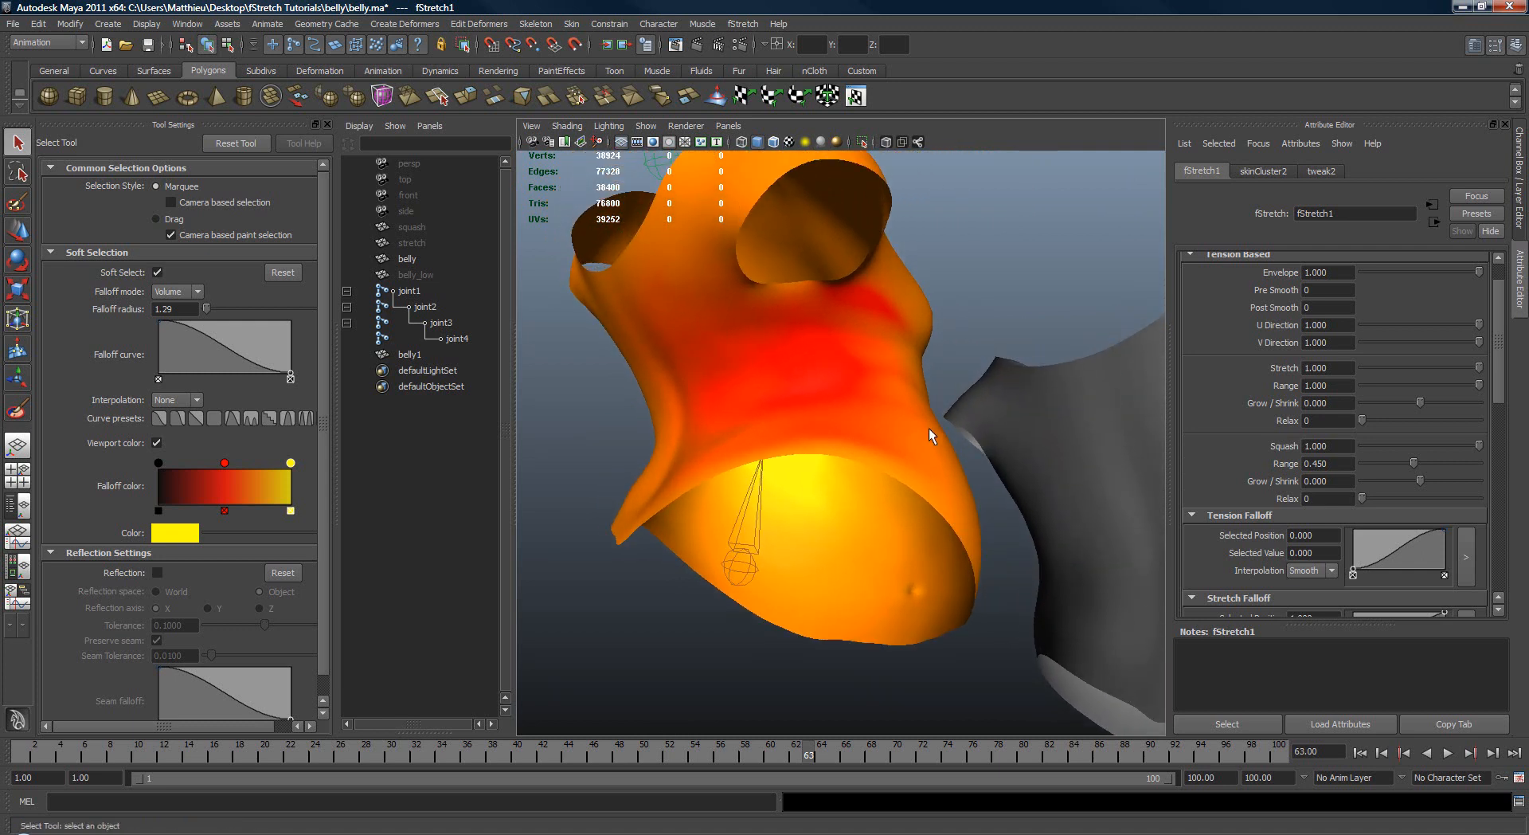
left_click_drag(820, 428, 891, 376, "alt")
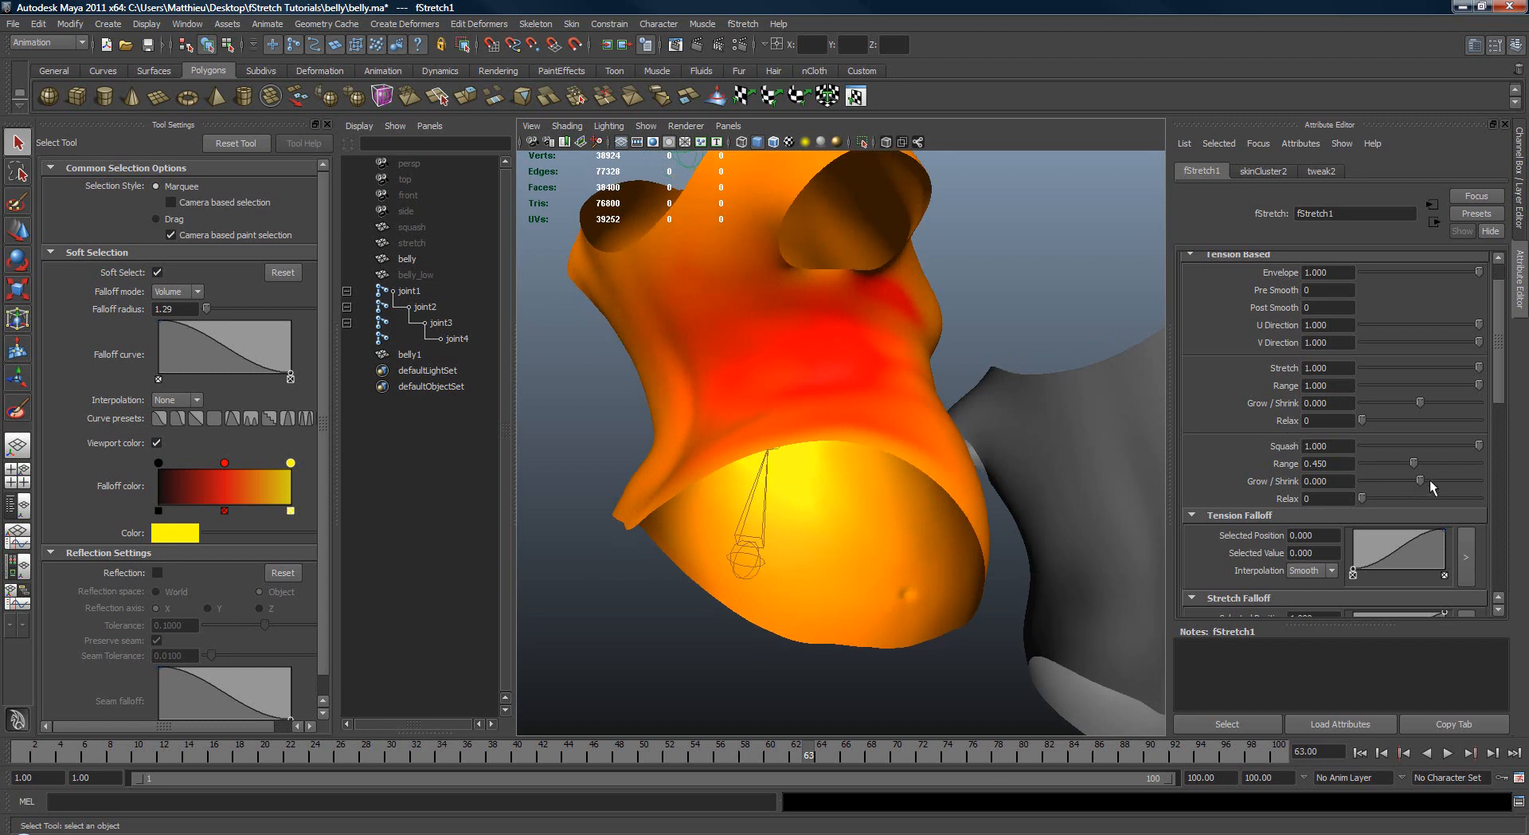
left_click_drag(1415, 466, 1417, 466)
left_click_drag(938, 330, 871, 366, "alt")
scroll(870, 366, "down", 5)
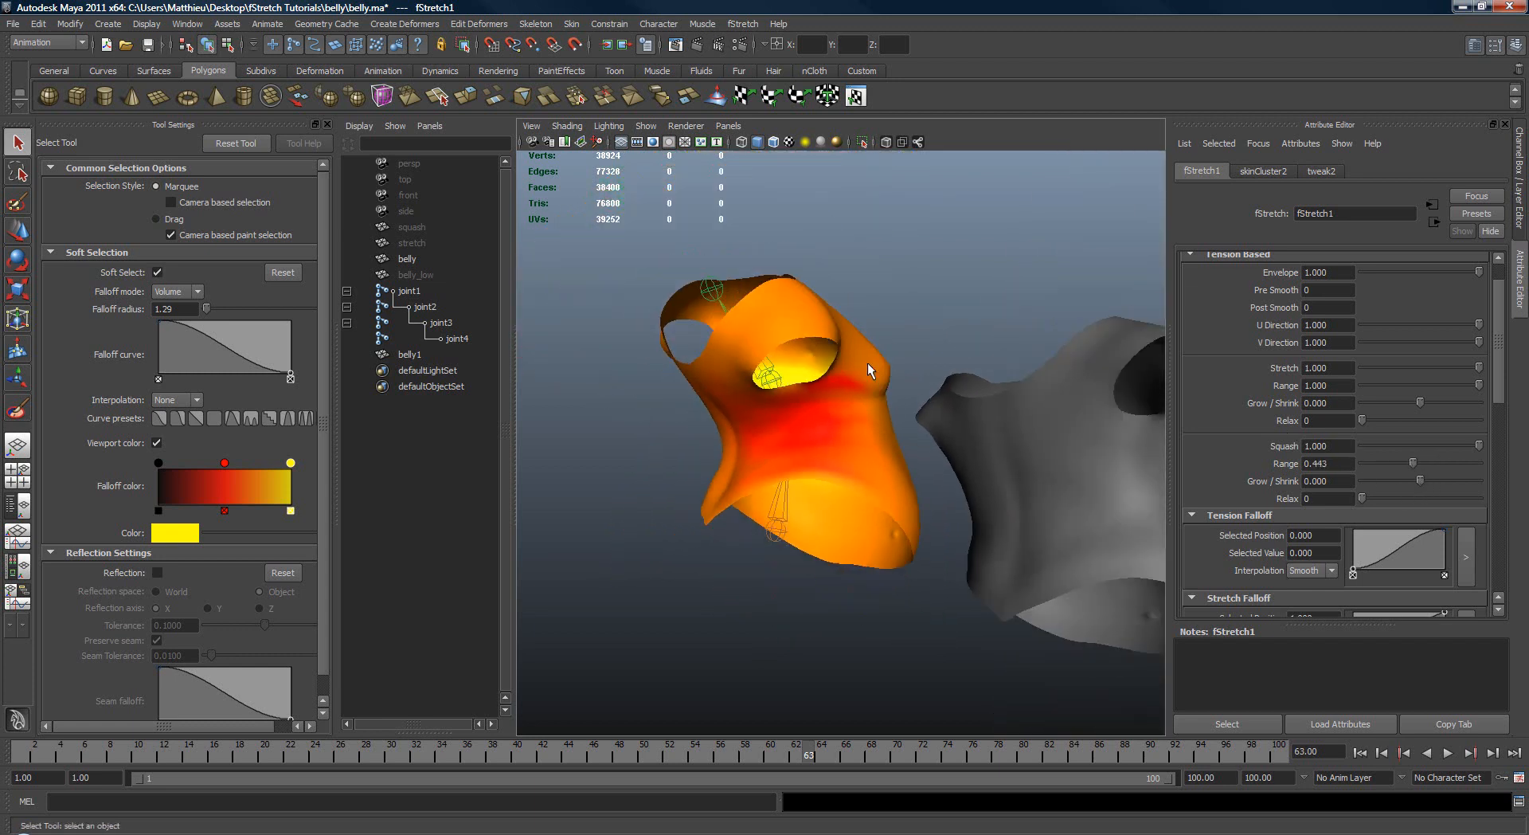
Step: Set fStretch1's tension-based Post Smooth to 27
middle_click_drag(871, 366, 785, 345, "alt")
right_click_drag(784, 346, 1135, 412, "alt")
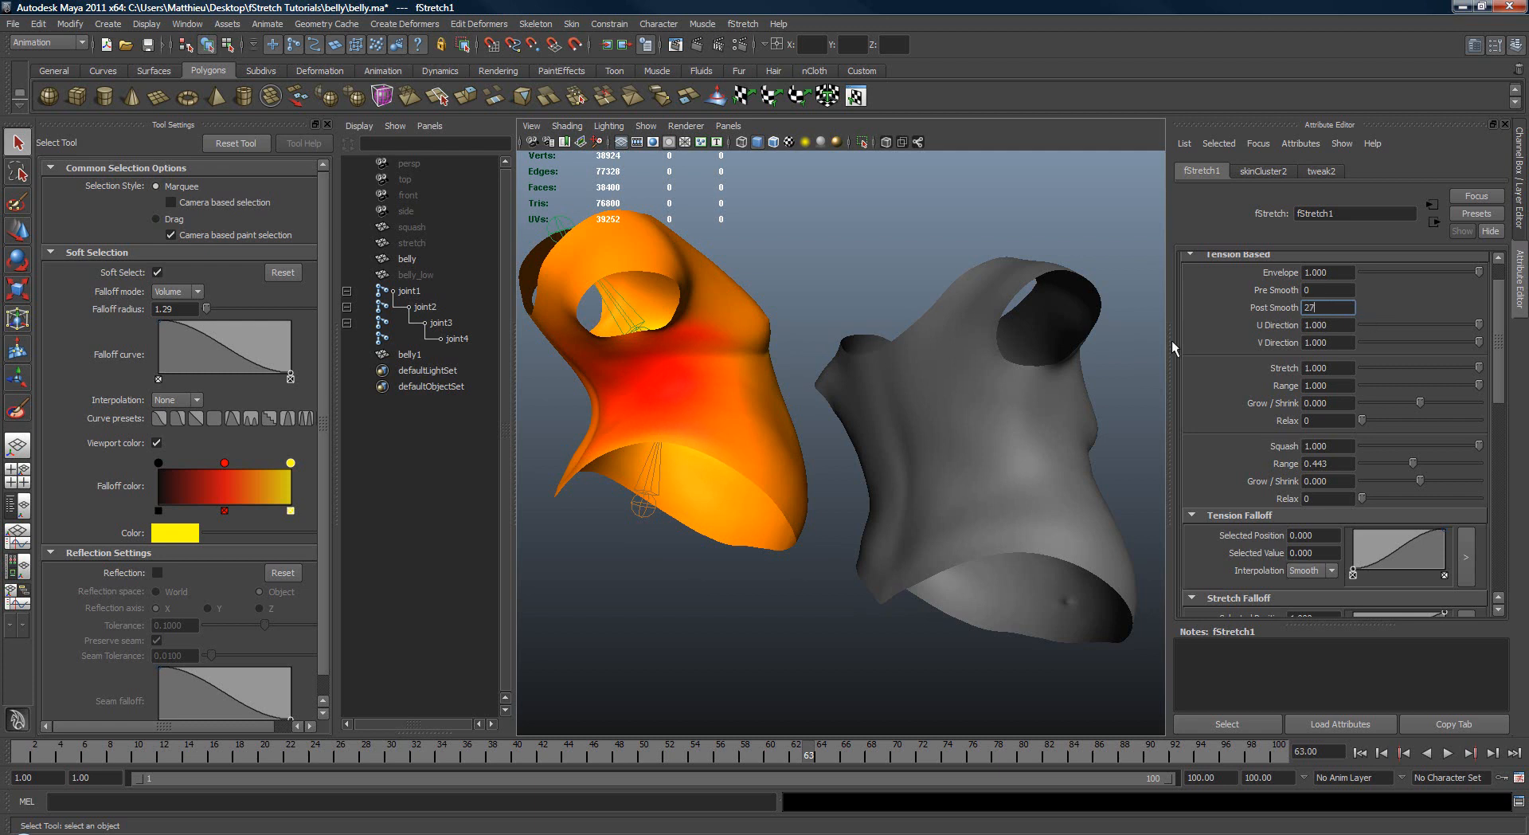
left_click_drag(891, 381, 873, 495, "alt")
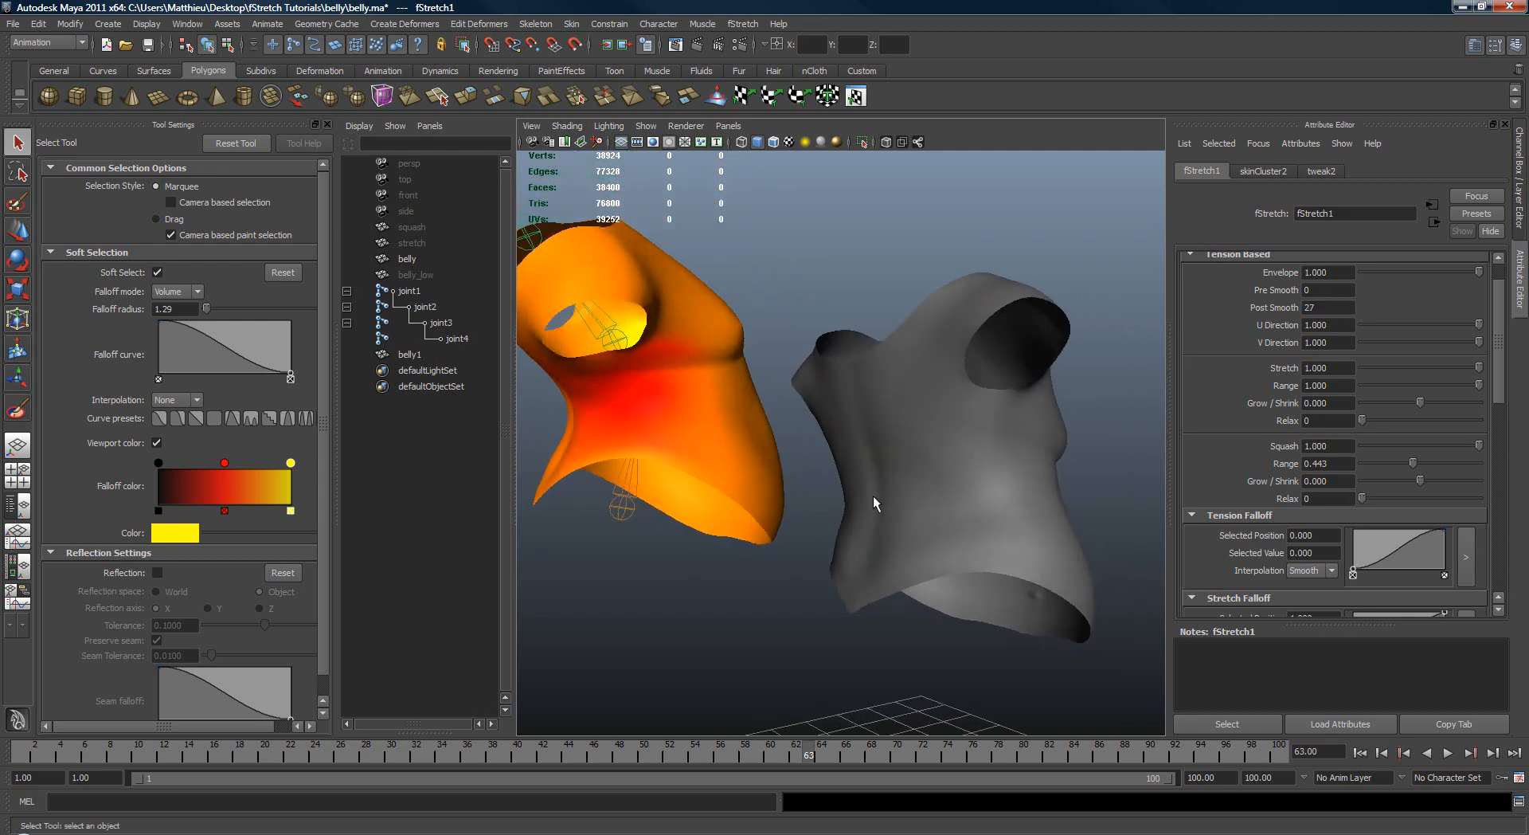
Step: Select the duplicate belly1 mesh and set up the Sculpt Geometry Tool with an upper brush radius of 0.1380
left_click(873, 495)
left_click_drag(951, 462, 954, 461, "alt")
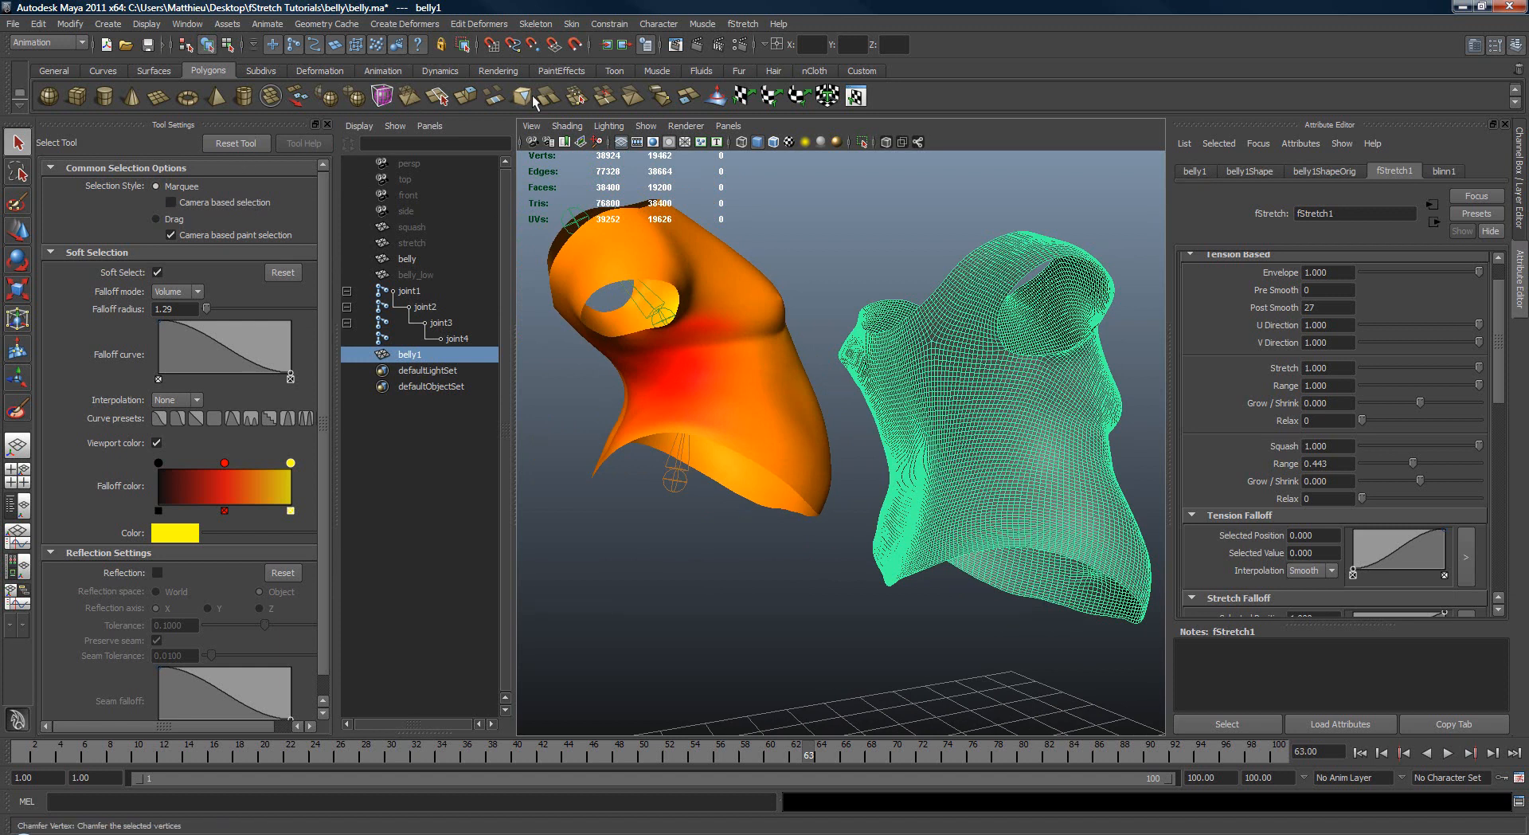
left_click(718, 97)
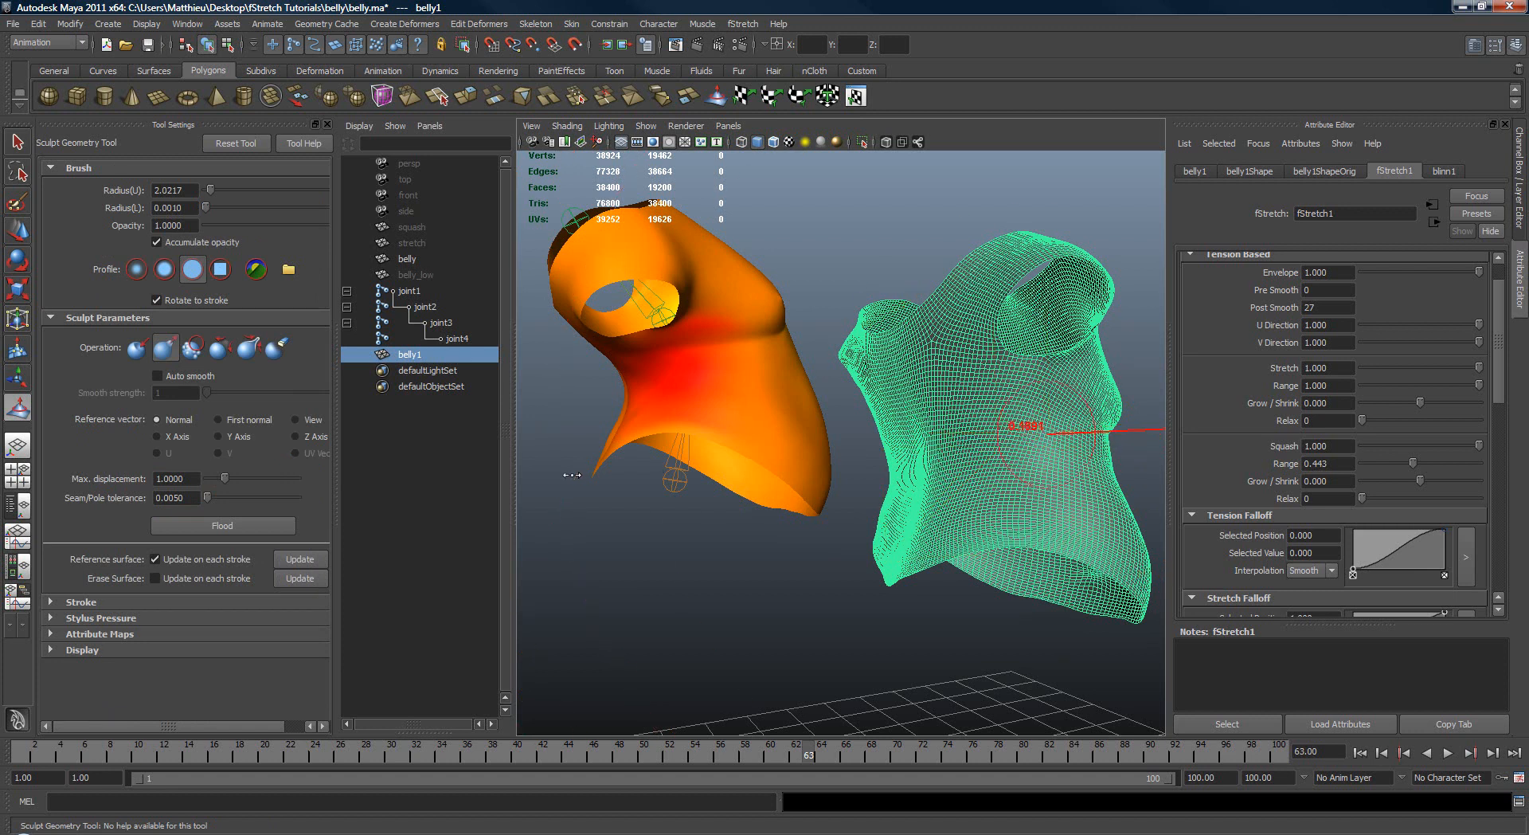
left_click_drag(1038, 423, 1071, 426)
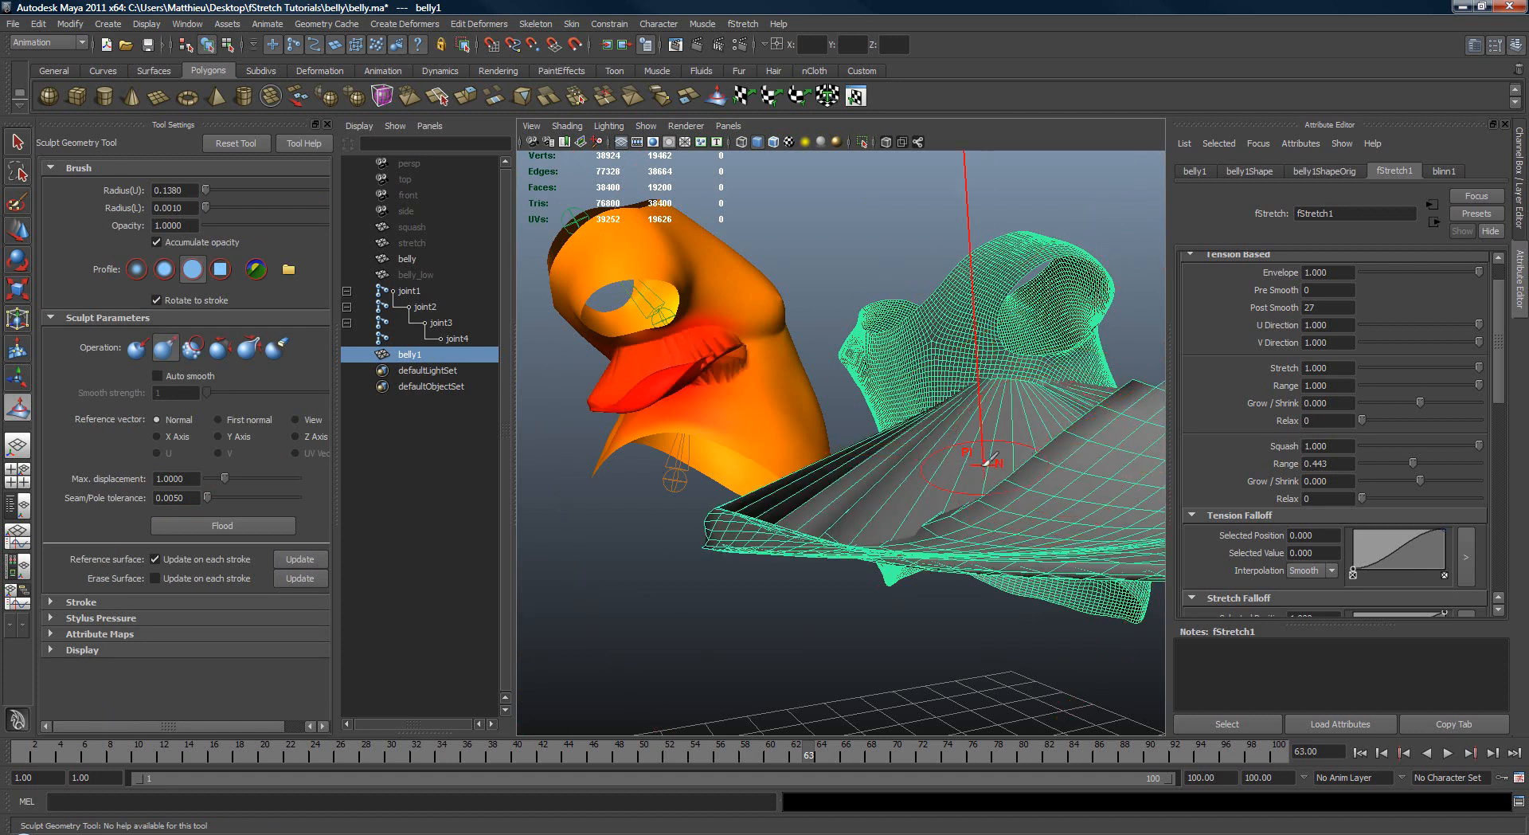
Step: Undo the first sculpt stroke, then try strokes across belly1's waist with a maximum displacement of 0.1770 and undo them
key("ctrl+z")
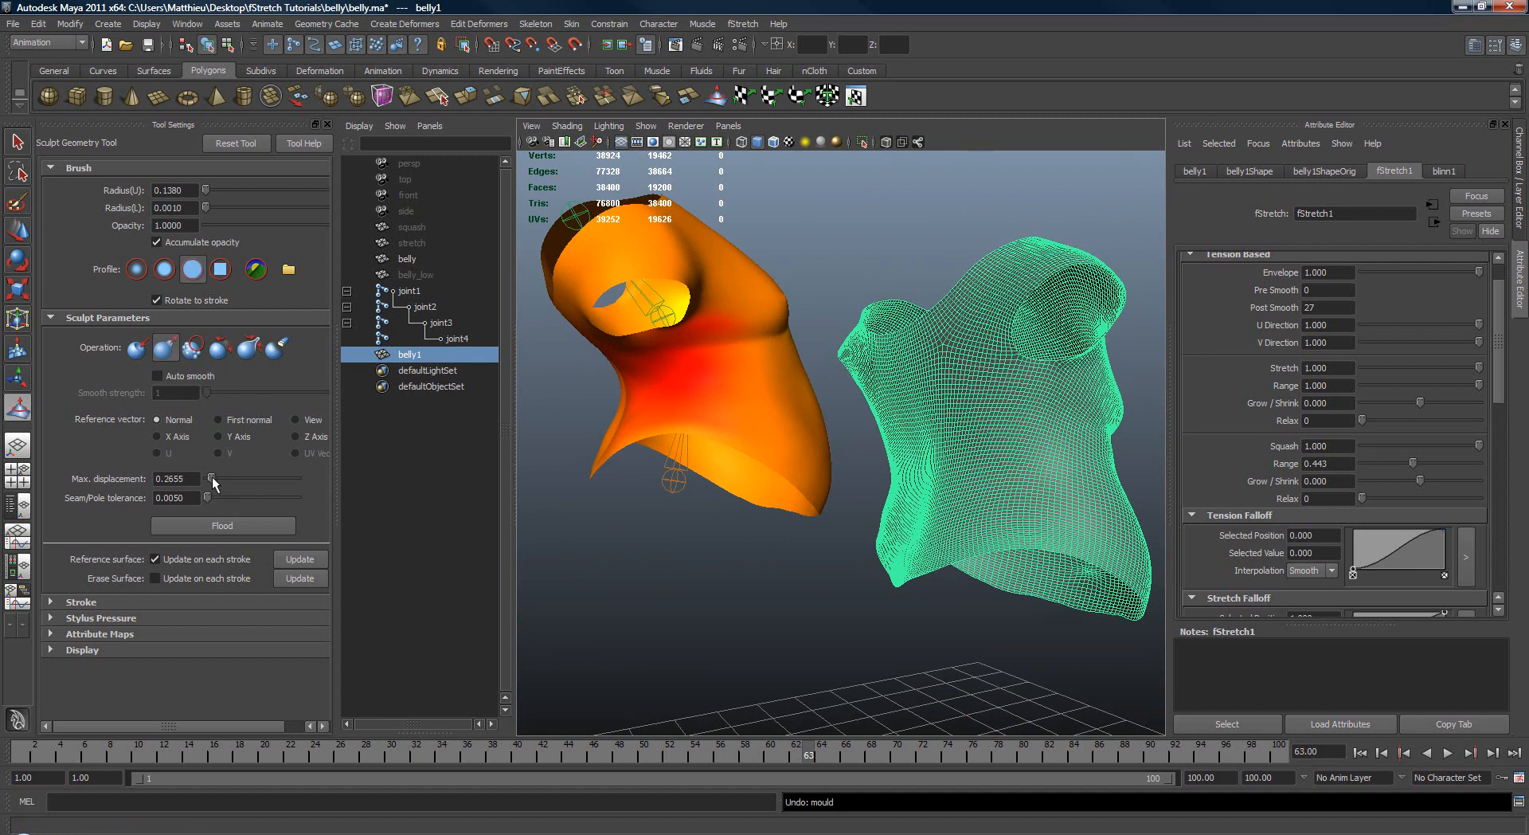
left_click_drag(938, 455, 1083, 454)
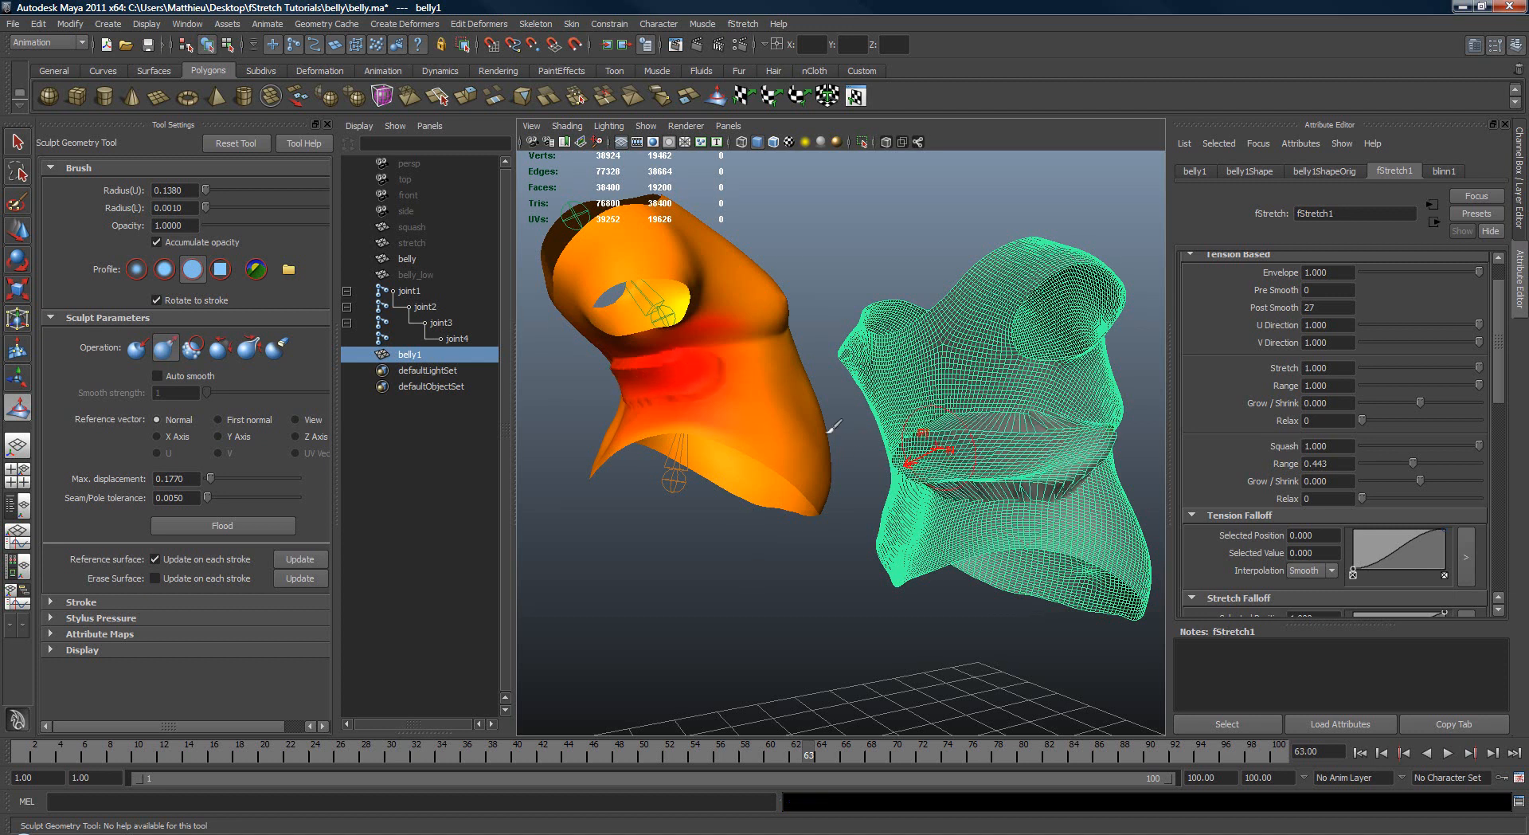
key("ctrl+z")
mouse_move(938, 469)
left_mouse_down()
mouse_move(988, 450)
mouse_move(1119, 450)
left_mouse_up()
key("ctrl+z")
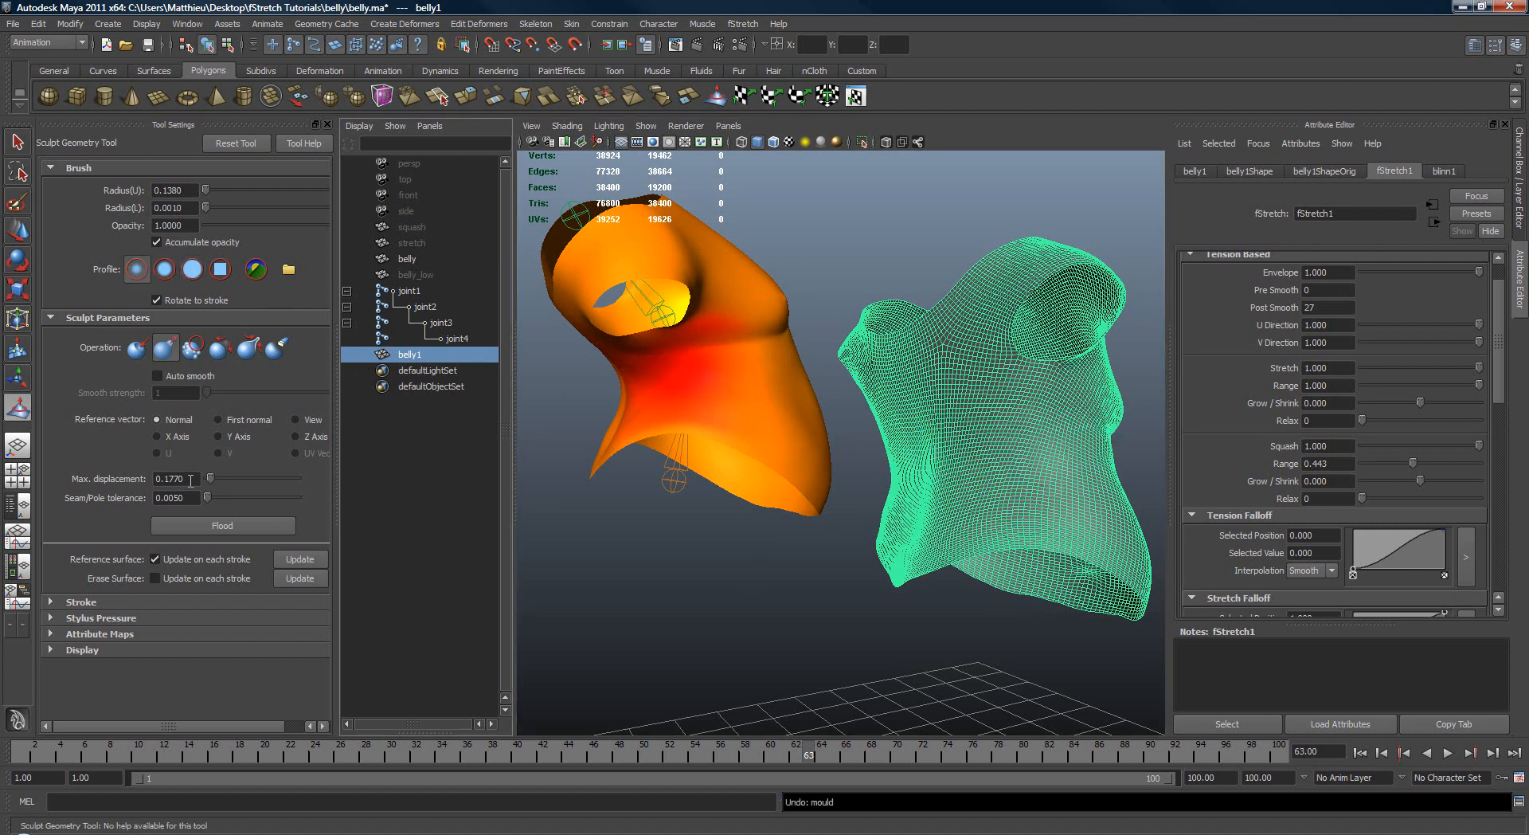
Step: Set the sculpt brush's maximum displacement to 0.1000 and opacity to 0.3155, and undo a test stroke on belly1
left_click_drag(987, 442, 1108, 440)
mouse_move(1108, 440)
left_mouse_down("alt")
mouse_move(948, 470)
mouse_move(1016, 458)
left_mouse_up("alt")
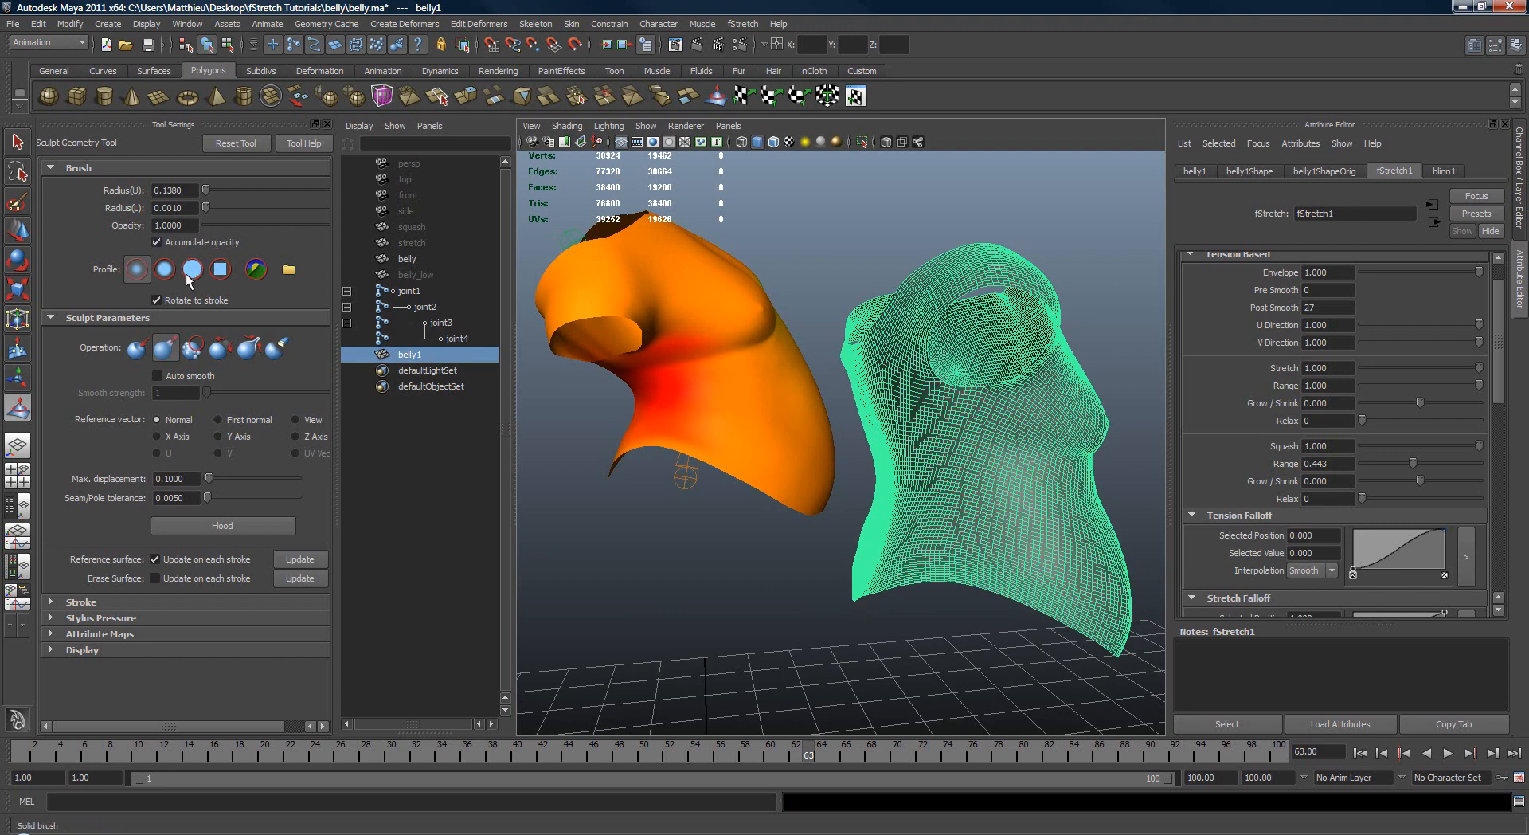
left_click(251, 226)
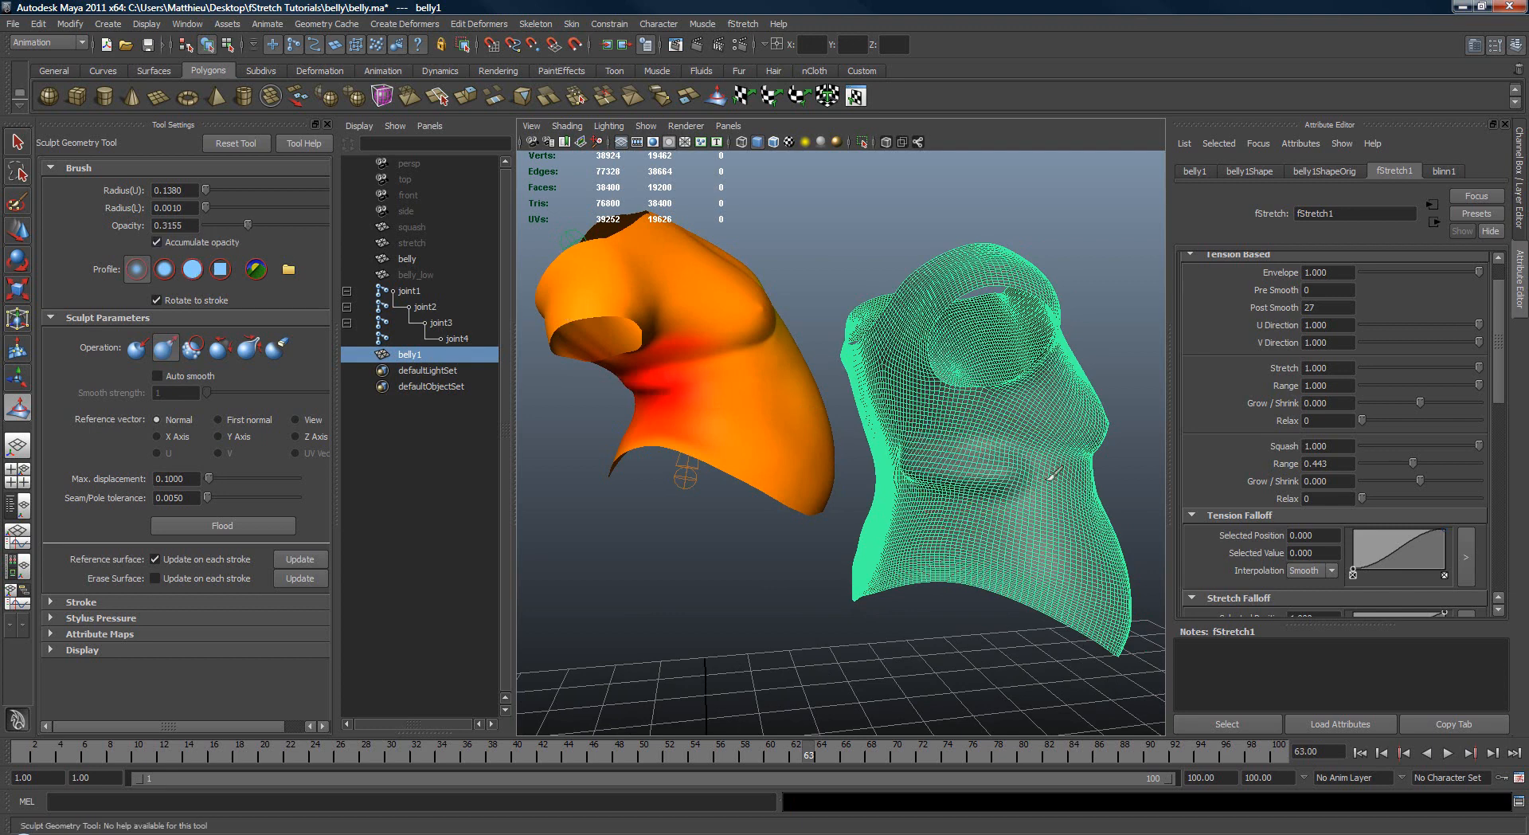
left_click_drag(1091, 477, 876, 439, "alt")
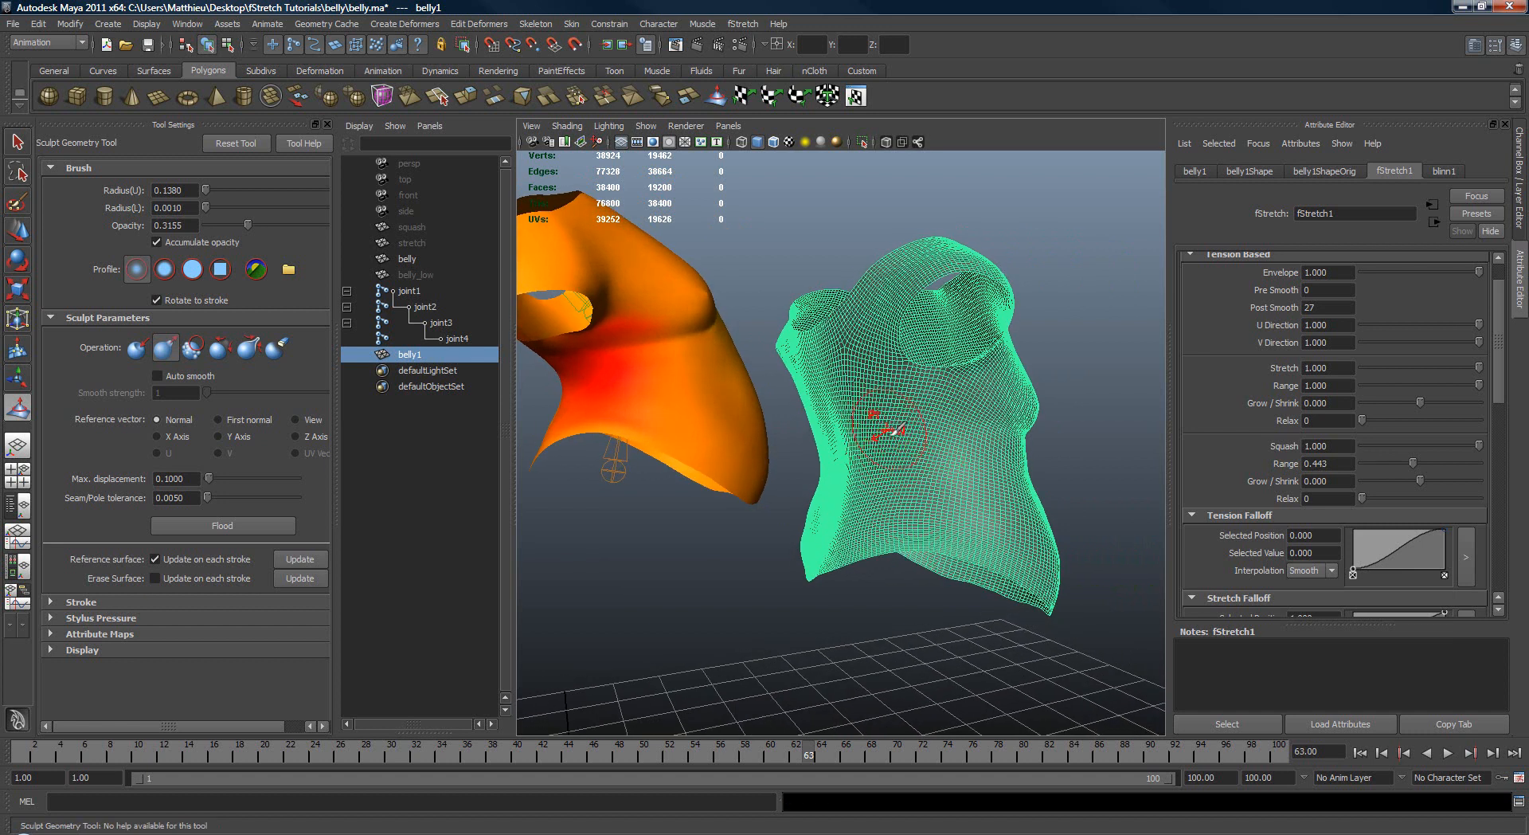
key("ctrl+z")
Step: Sculpt several horizontal skin folds across the waist of the duplicate belly1 mesh
mouse_move(976, 331)
left_mouse_down("alt")
mouse_move(943, 442)
mouse_move(956, 433)
mouse_move(919, 414)
left_mouse_up("alt")
mouse_move(1035, 415)
left_mouse_down("alt")
mouse_move(995, 442)
mouse_move(924, 410)
left_mouse_up("alt")
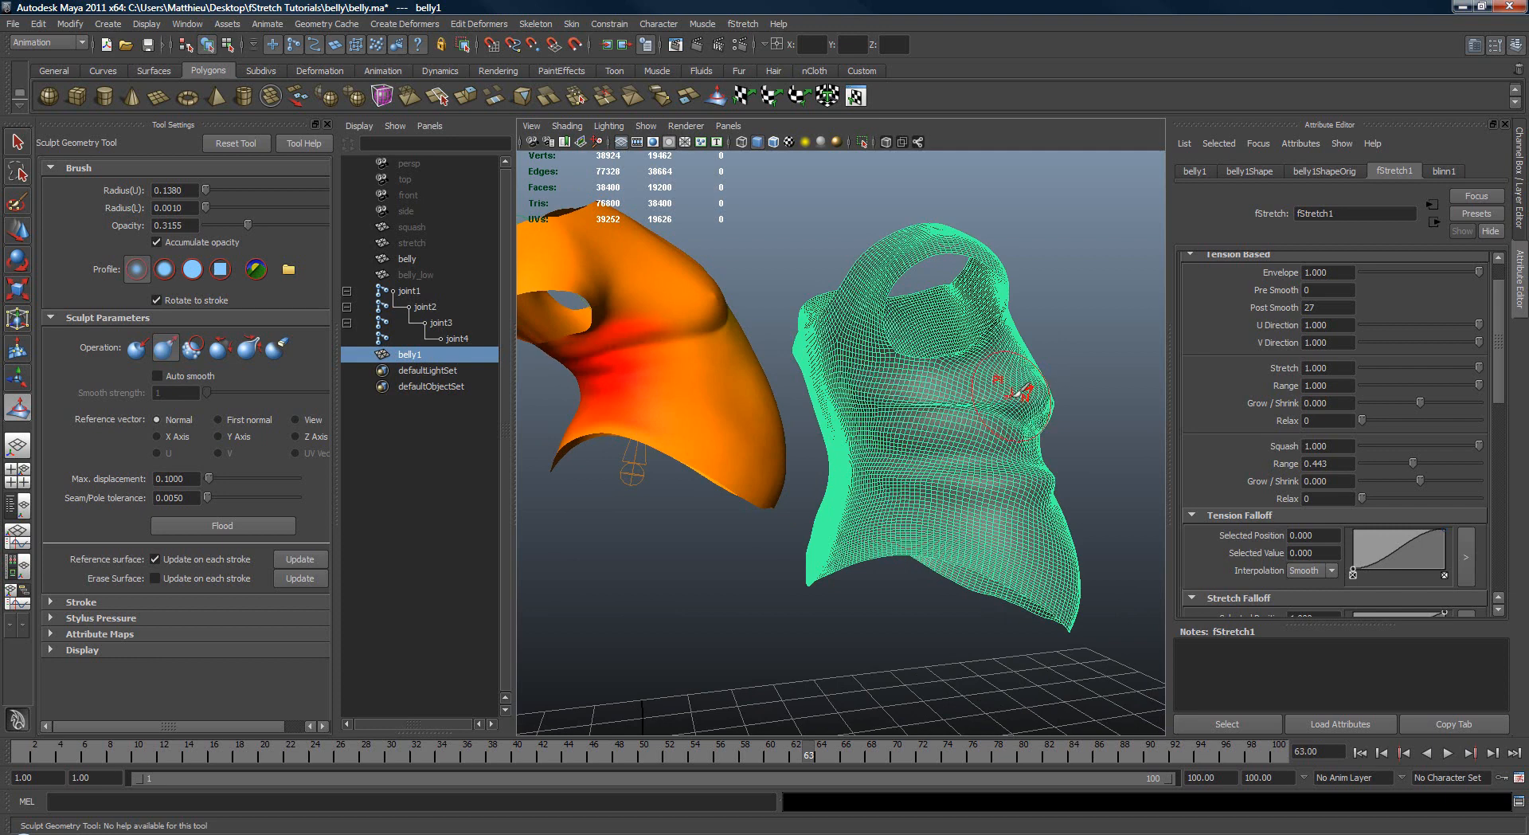
left_click_drag(1017, 391, 897, 391, "alt")
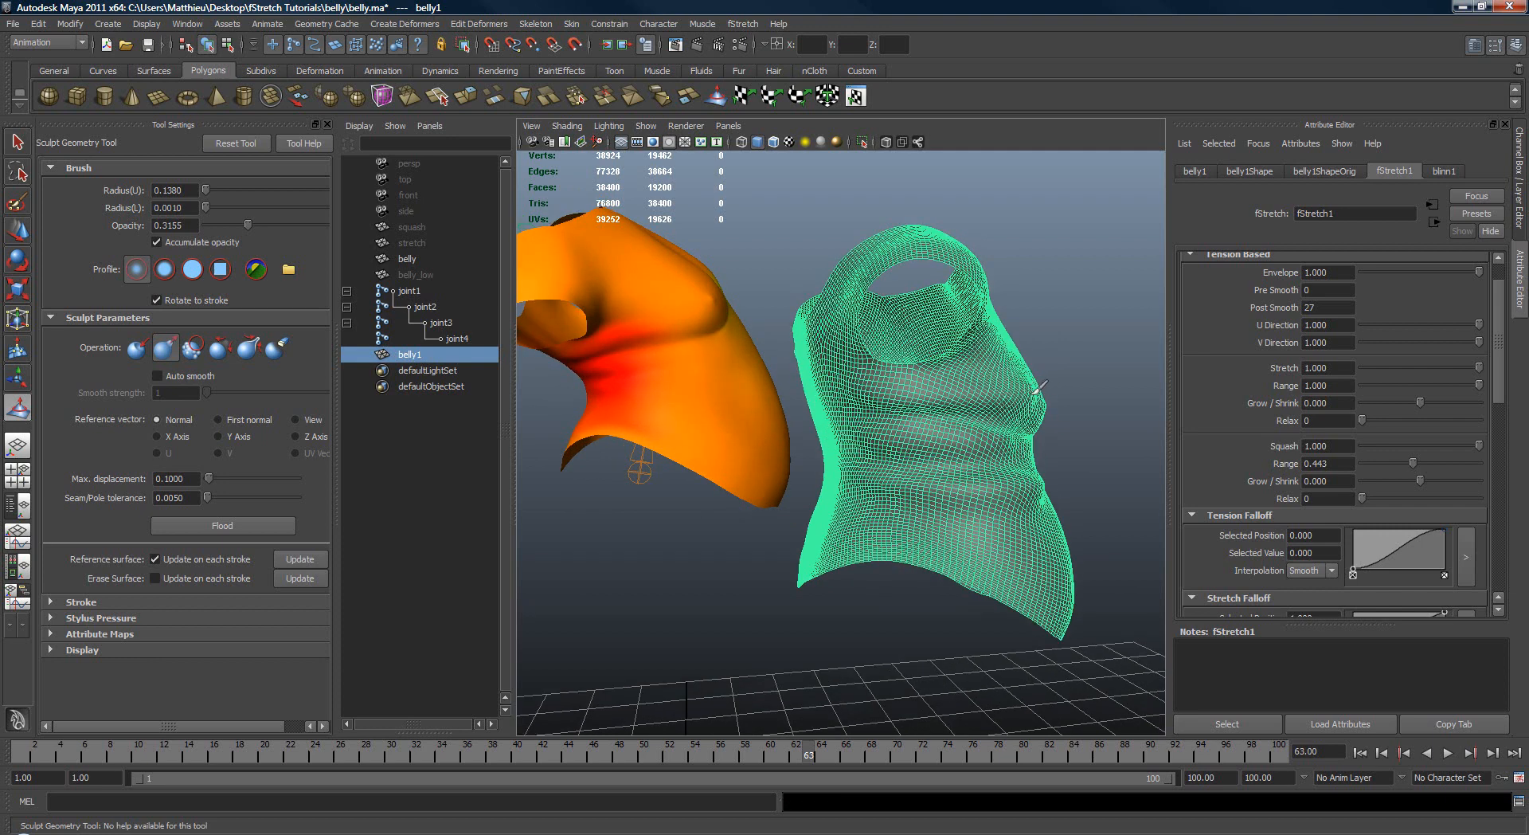
left_click_drag(1040, 389, 923, 402, "alt")
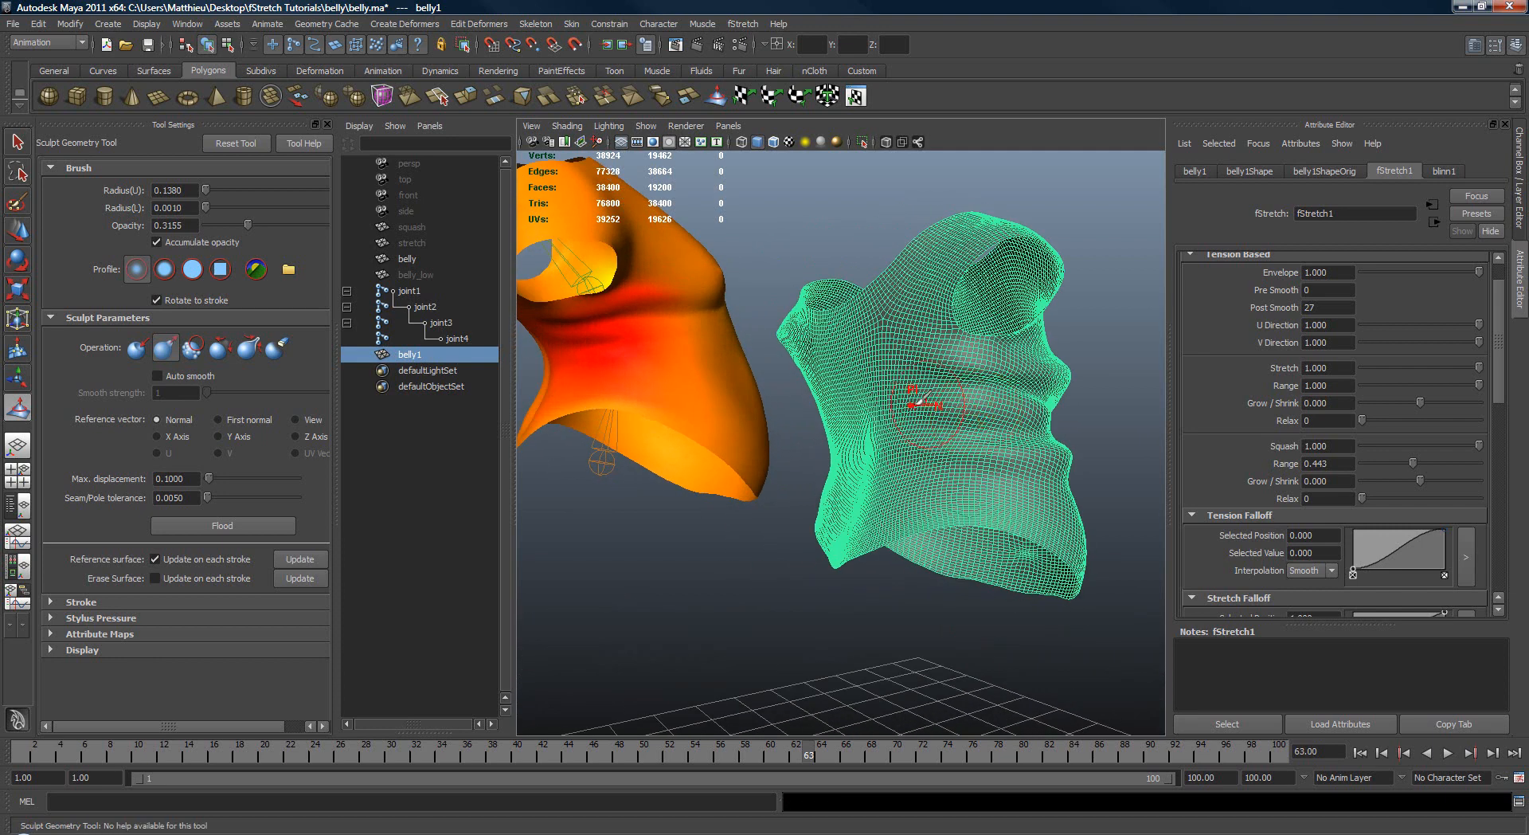
left_click_drag(1051, 410, 905, 441, "alt")
mouse_move(1067, 442)
left_mouse_down("alt")
mouse_move(844, 443)
mouse_move(859, 440)
left_mouse_up("alt")
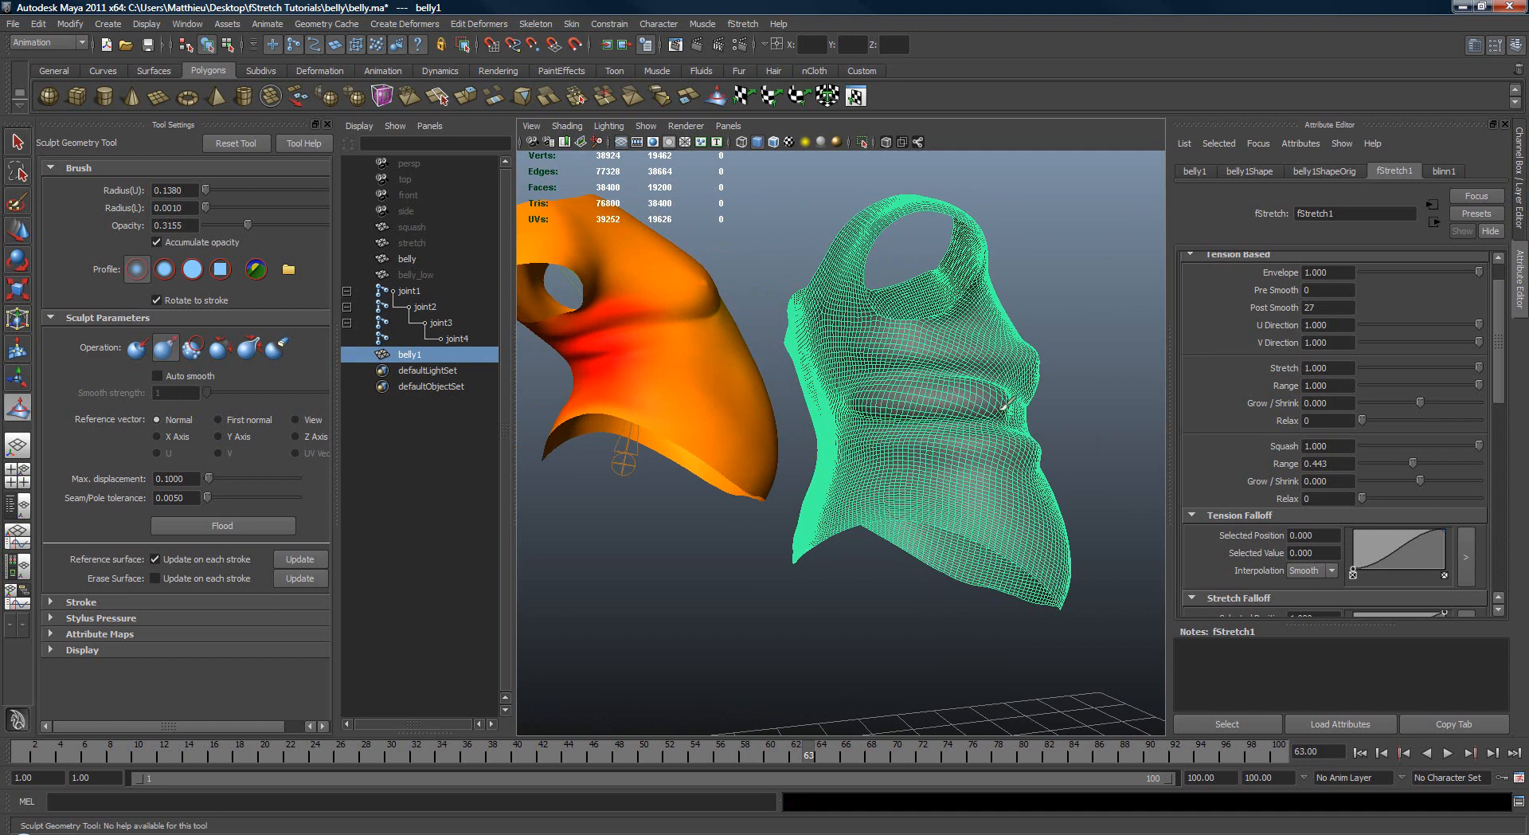
mouse_move(1011, 452)
left_mouse_down("alt")
mouse_move(1115, 450)
mouse_move(924, 446)
mouse_move(1055, 445)
left_mouse_up("alt")
right_click_drag(963, 444, 1047, 448, "alt")
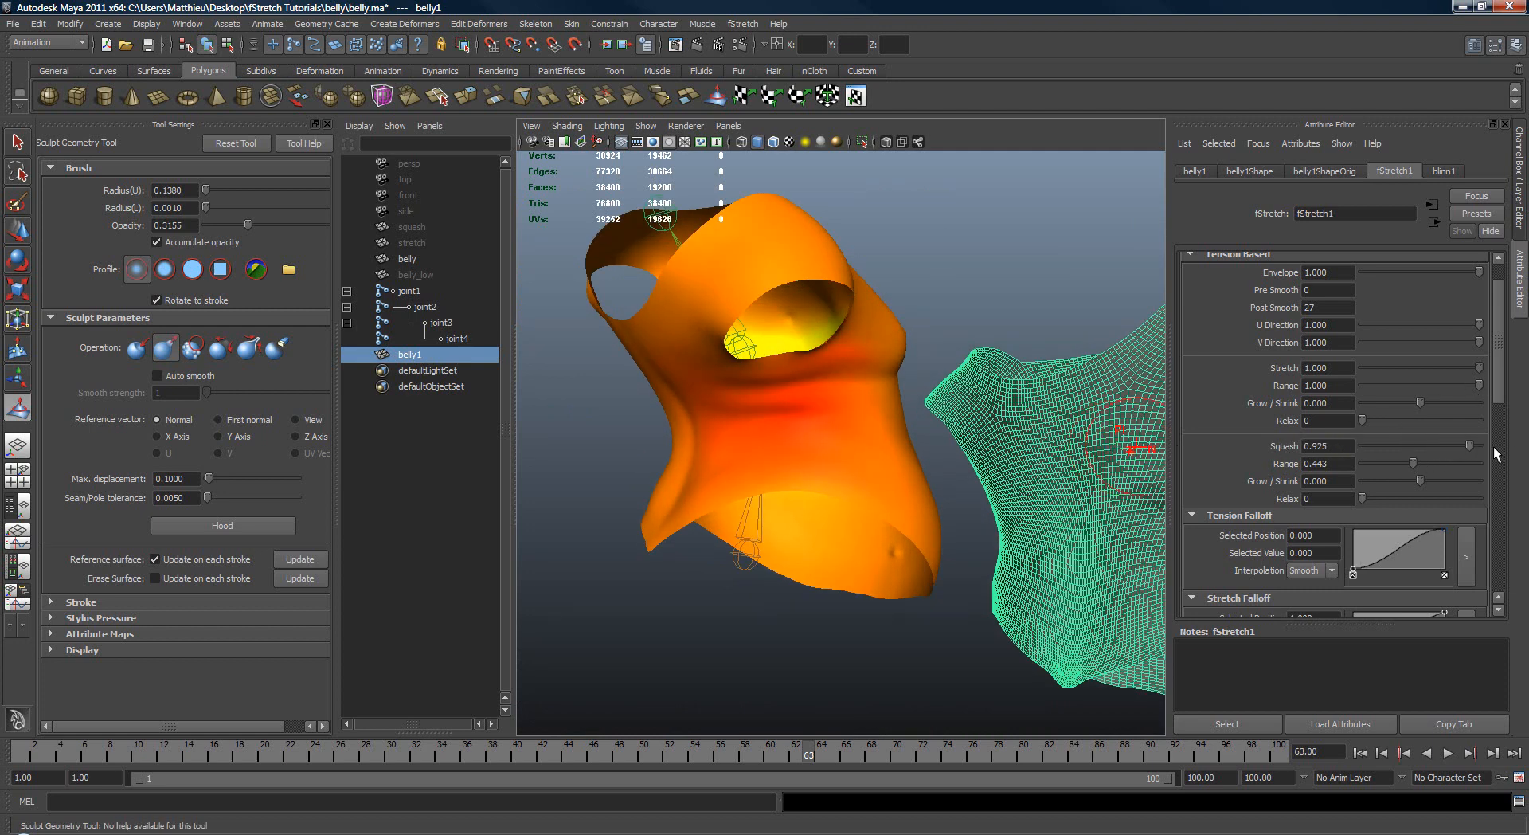
Step: Set fStretch1's squash Range to 0.354 with Squash at 1.000
left_click_drag(1075, 450, 921, 441, "alt")
right_click_drag(922, 442, 1228, 458, "alt")
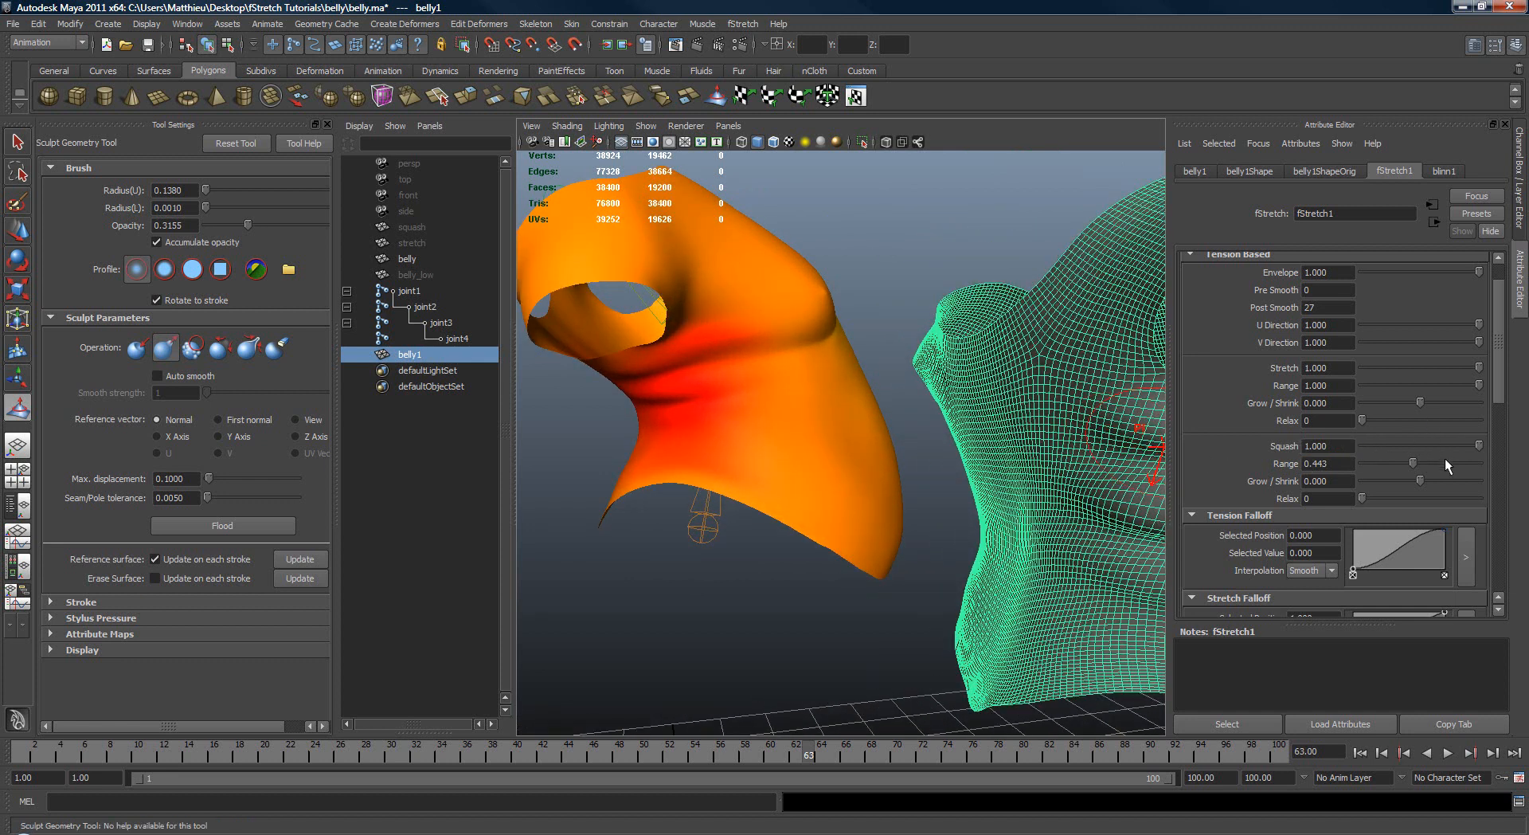
mouse_move(1406, 460)
left_mouse_down()
mouse_move(1384, 460)
mouse_move(1414, 461)
left_mouse_up()
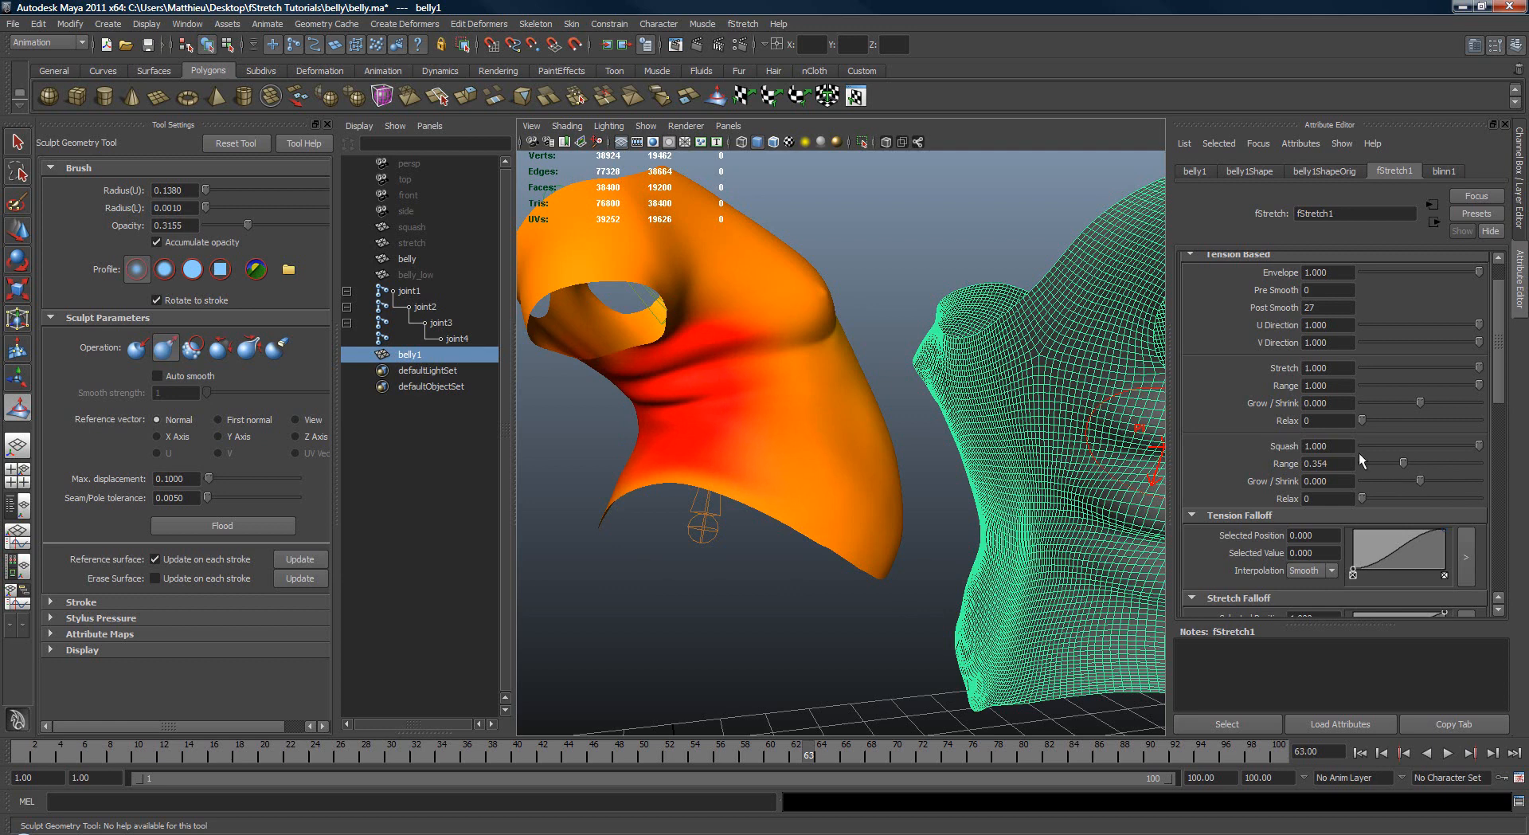
Step: Try negative squash Grow / Shrink values on fStretch1, then reset the value to 0
left_click_drag(974, 466, 1131, 446, "alt")
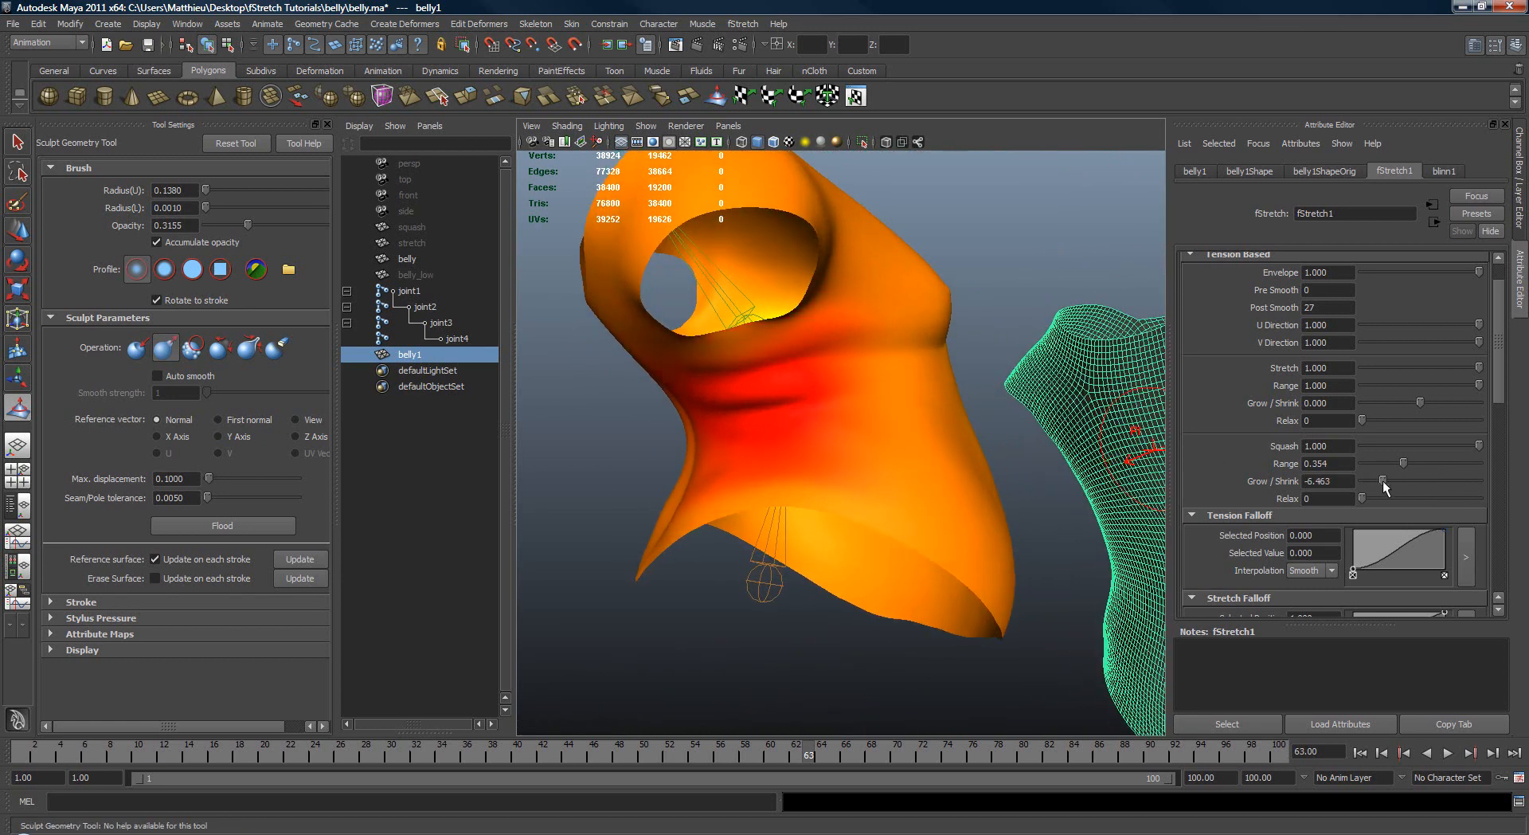
mouse_move(1383, 480)
left_mouse_down()
mouse_move(1441, 481)
mouse_move(1365, 483)
mouse_move(1472, 489)
mouse_move(1395, 485)
mouse_move(1436, 484)
mouse_move(1415, 485)
left_mouse_up()
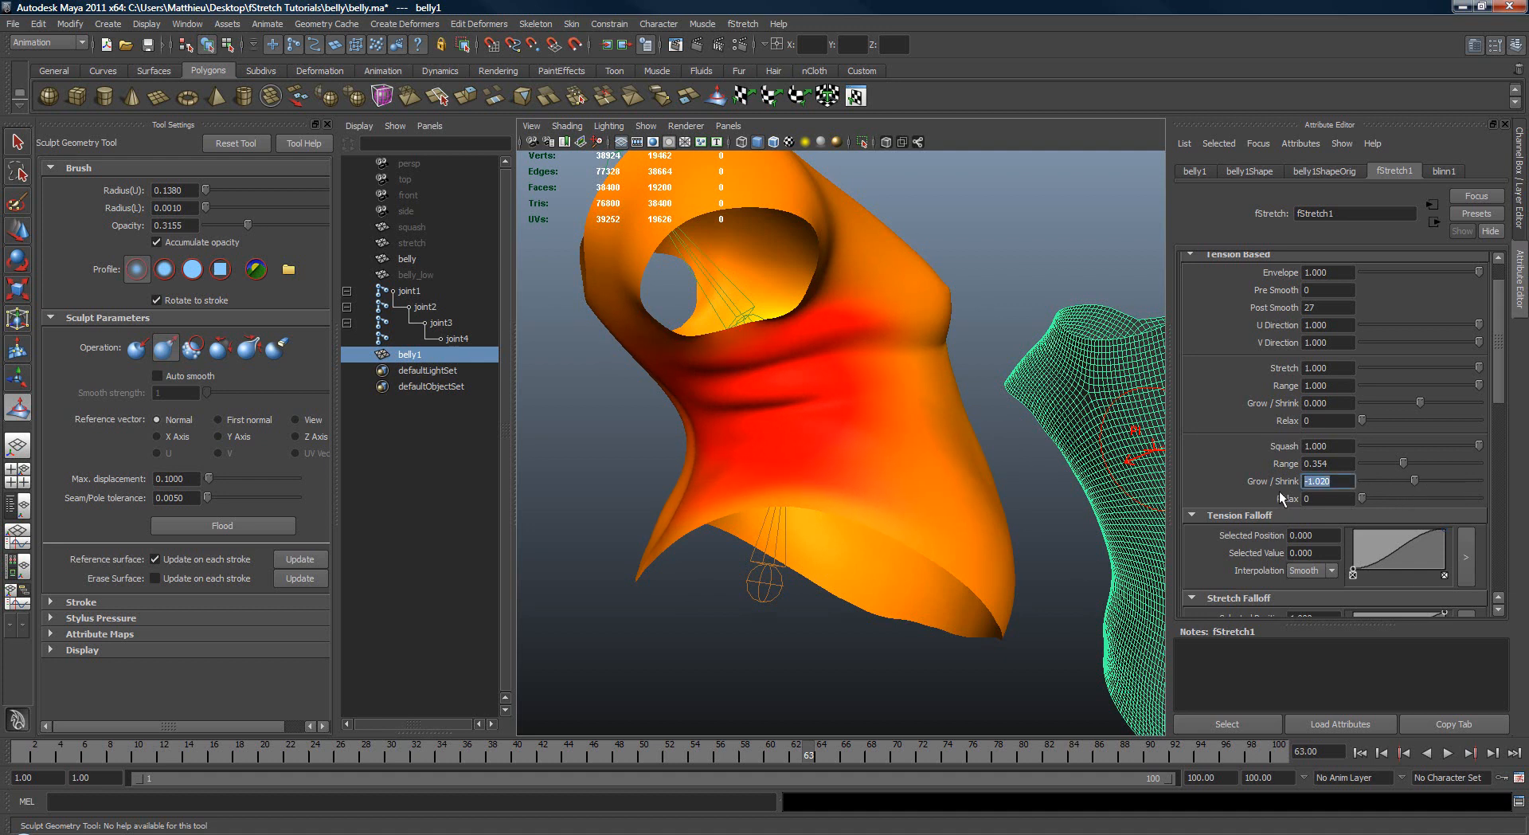
type("0")
key("Return")
Step: Examine the folds and tension colours on the original belly from several sides and deselect the duplicate mesh
left_click_drag(1138, 458, 985, 472, "alt")
right_click_drag(985, 471, 935, 475, "alt")
left_click_drag(935, 475, 959, 480, "alt")
right_click_drag(959, 479, 956, 481, "alt")
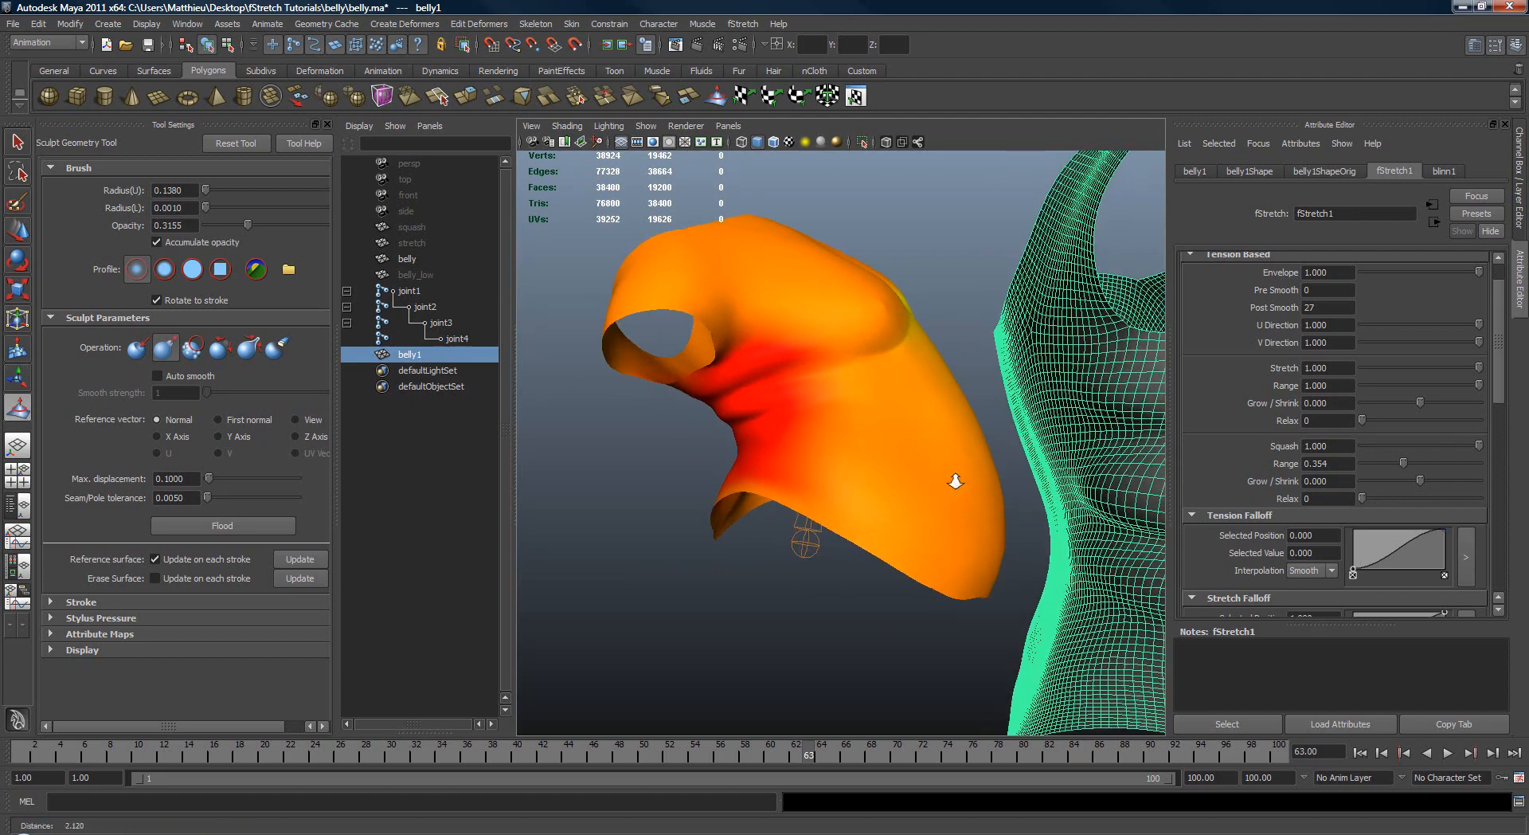
mouse_move(954, 481)
left_mouse_down("alt")
mouse_move(899, 461)
mouse_move(1057, 434)
mouse_move(1016, 438)
mouse_move(1077, 450)
left_mouse_up("alt")
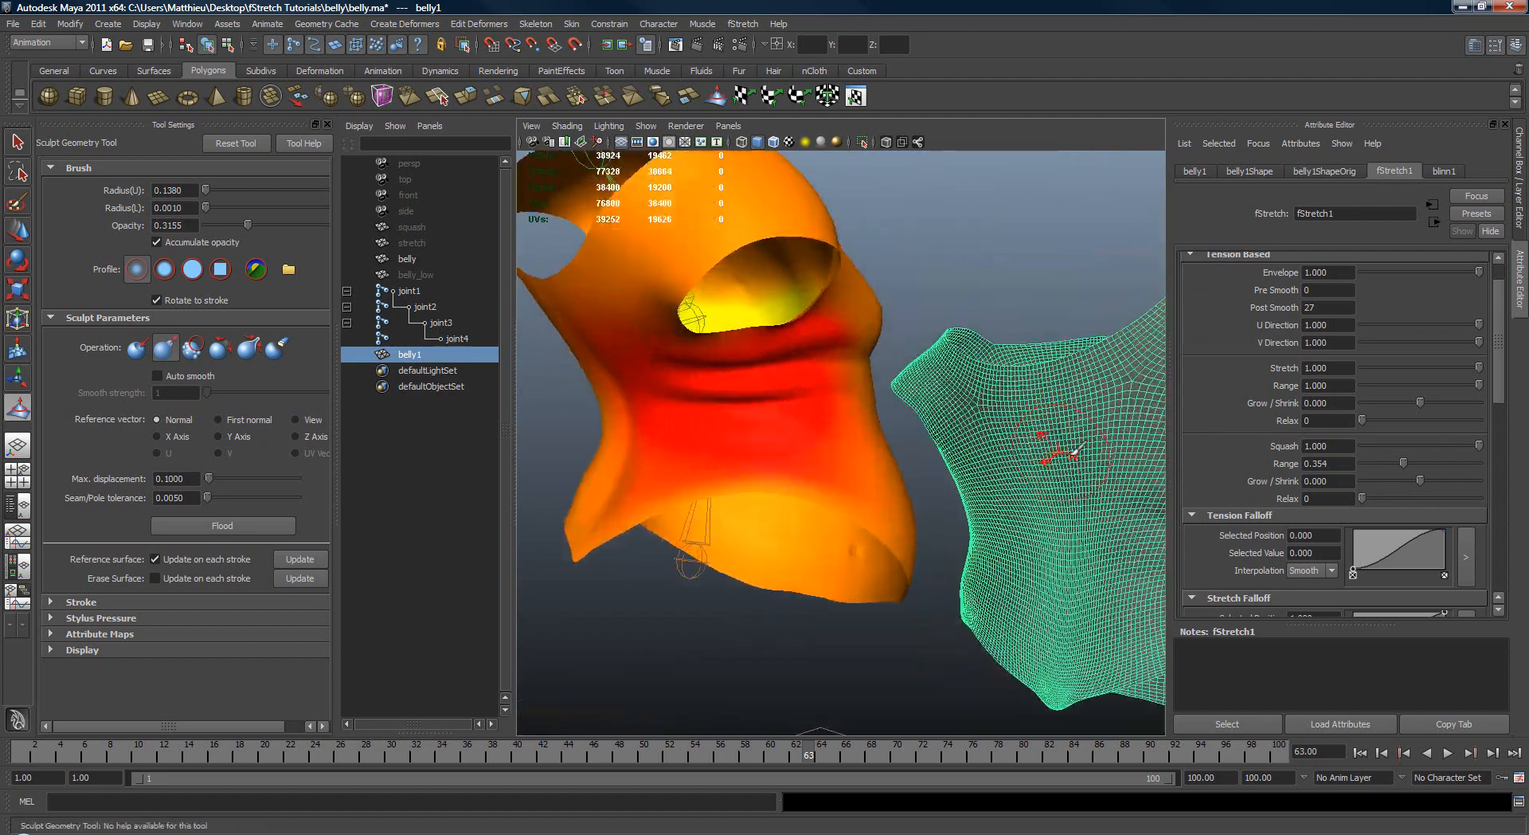
right_click_drag(1077, 450, 1017, 403, "alt")
key("w")
left_click(1041, 339)
left_click_drag(1041, 341, 991, 422, "alt")
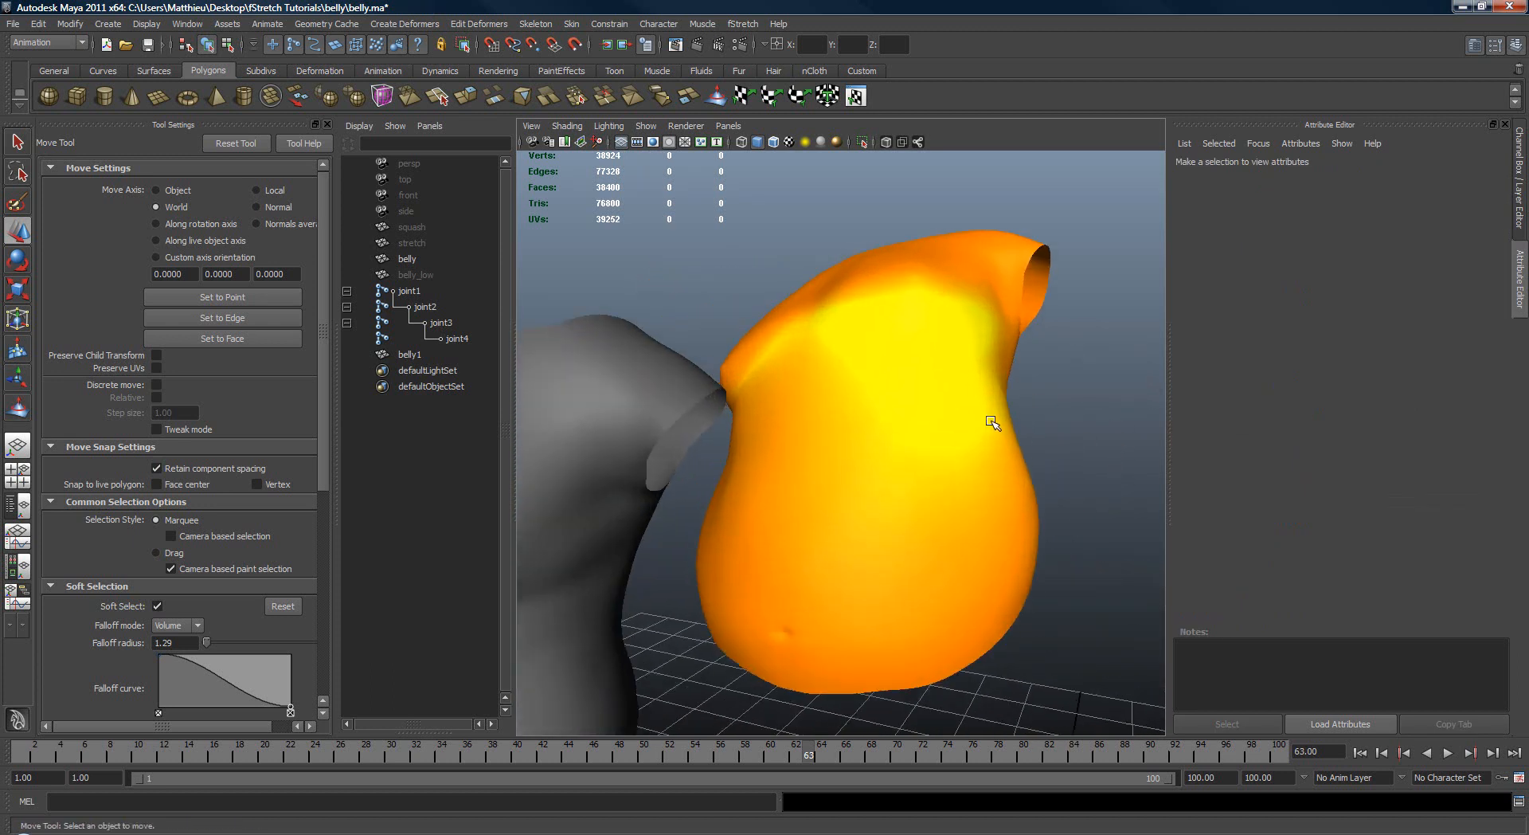
Step: Select joint2 of the belly's skeleton and return the skeleton to its bind pose
key("q")
left_click_drag(783, 434, 946, 437)
key("4")
key("5")
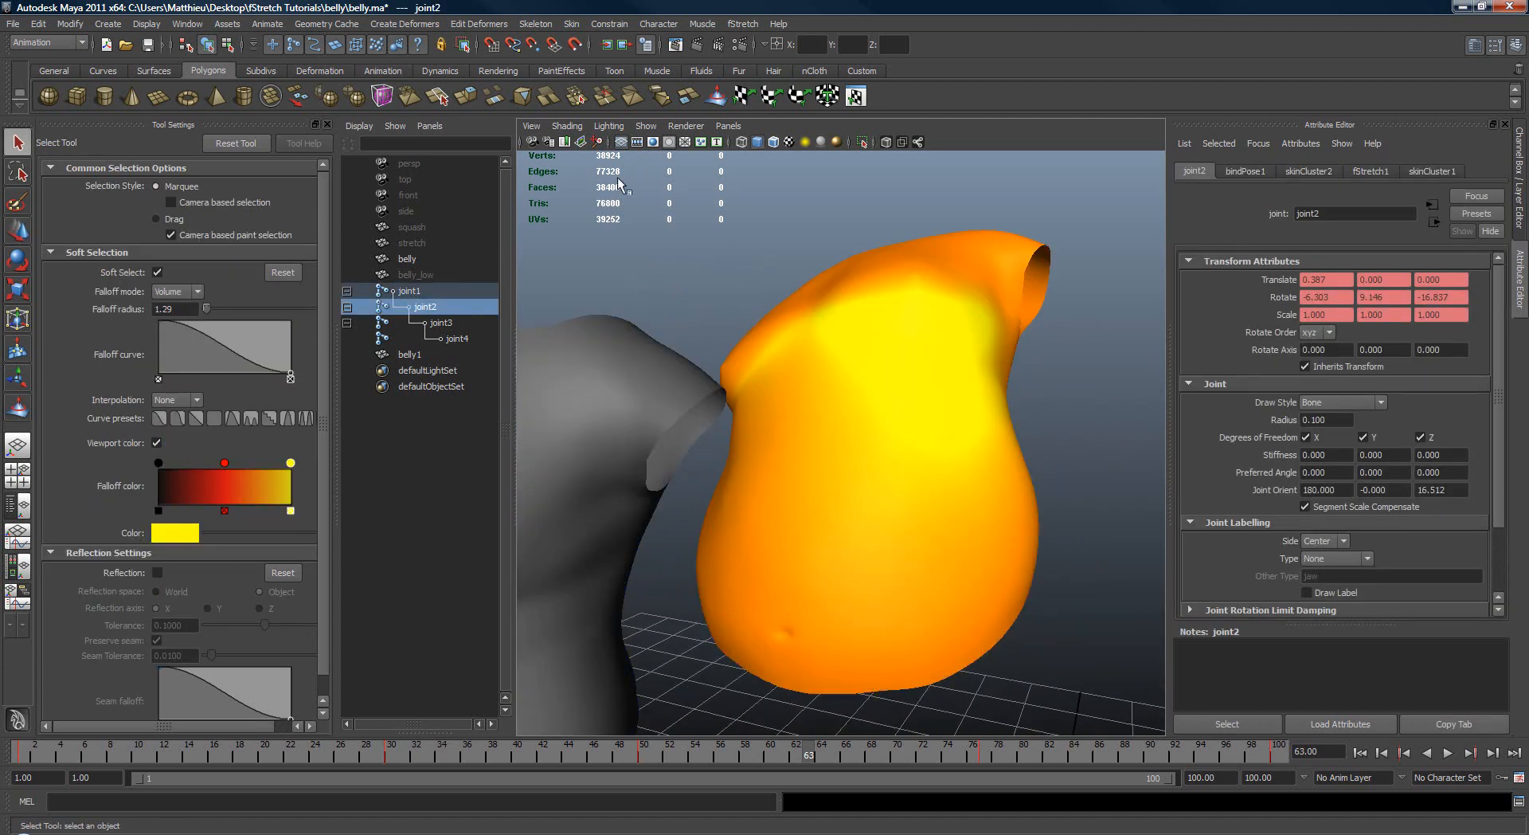
left_click(584, 25)
left_click(595, 82)
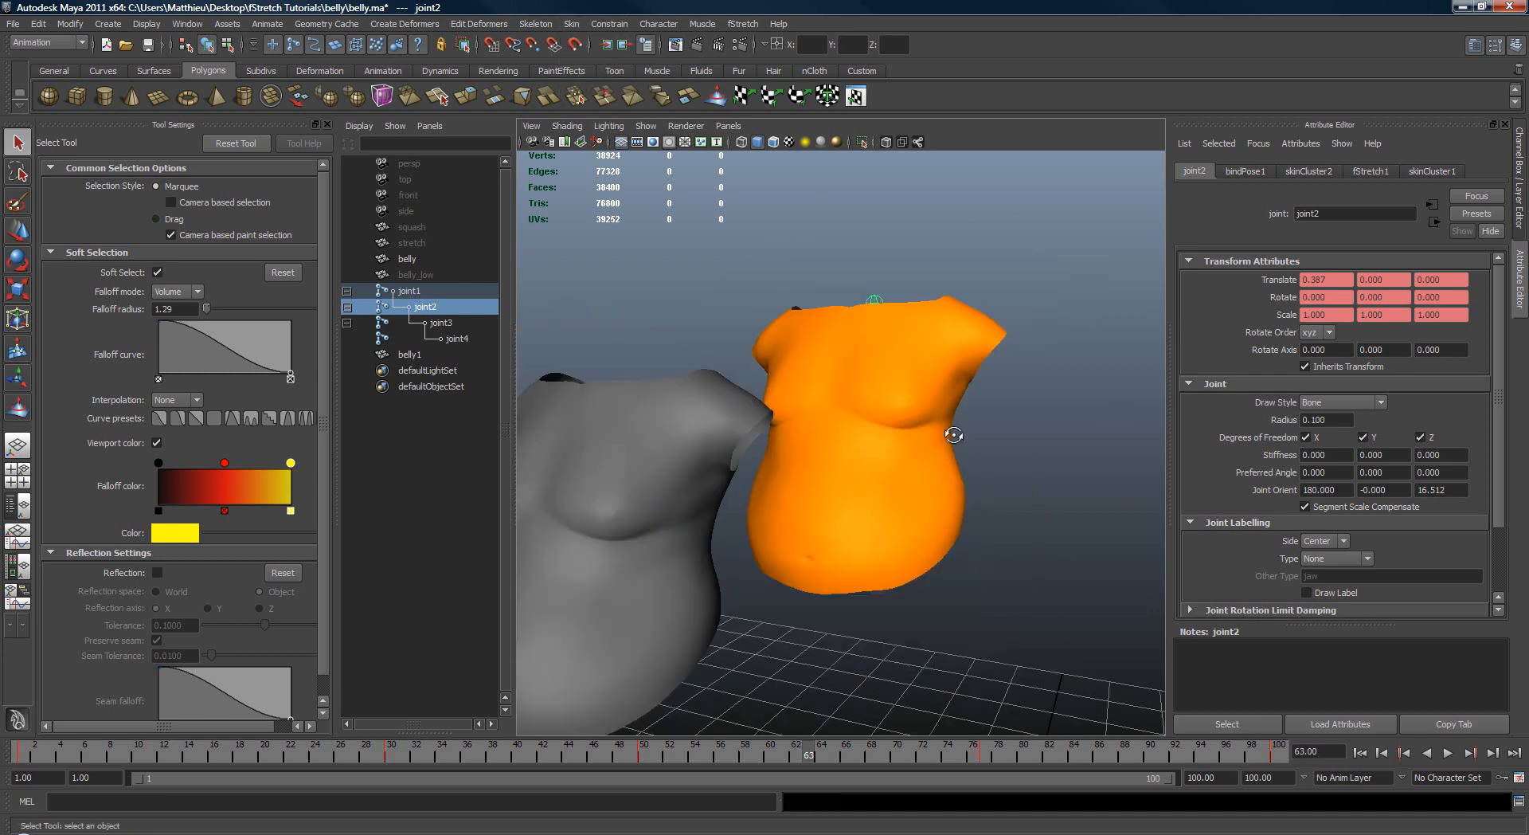
Step: Select joint3 and joint2 of the belly's skeleton together in wireframe, ready for rotation in the shaded display
key("4")
key("e")
left_click(884, 422)
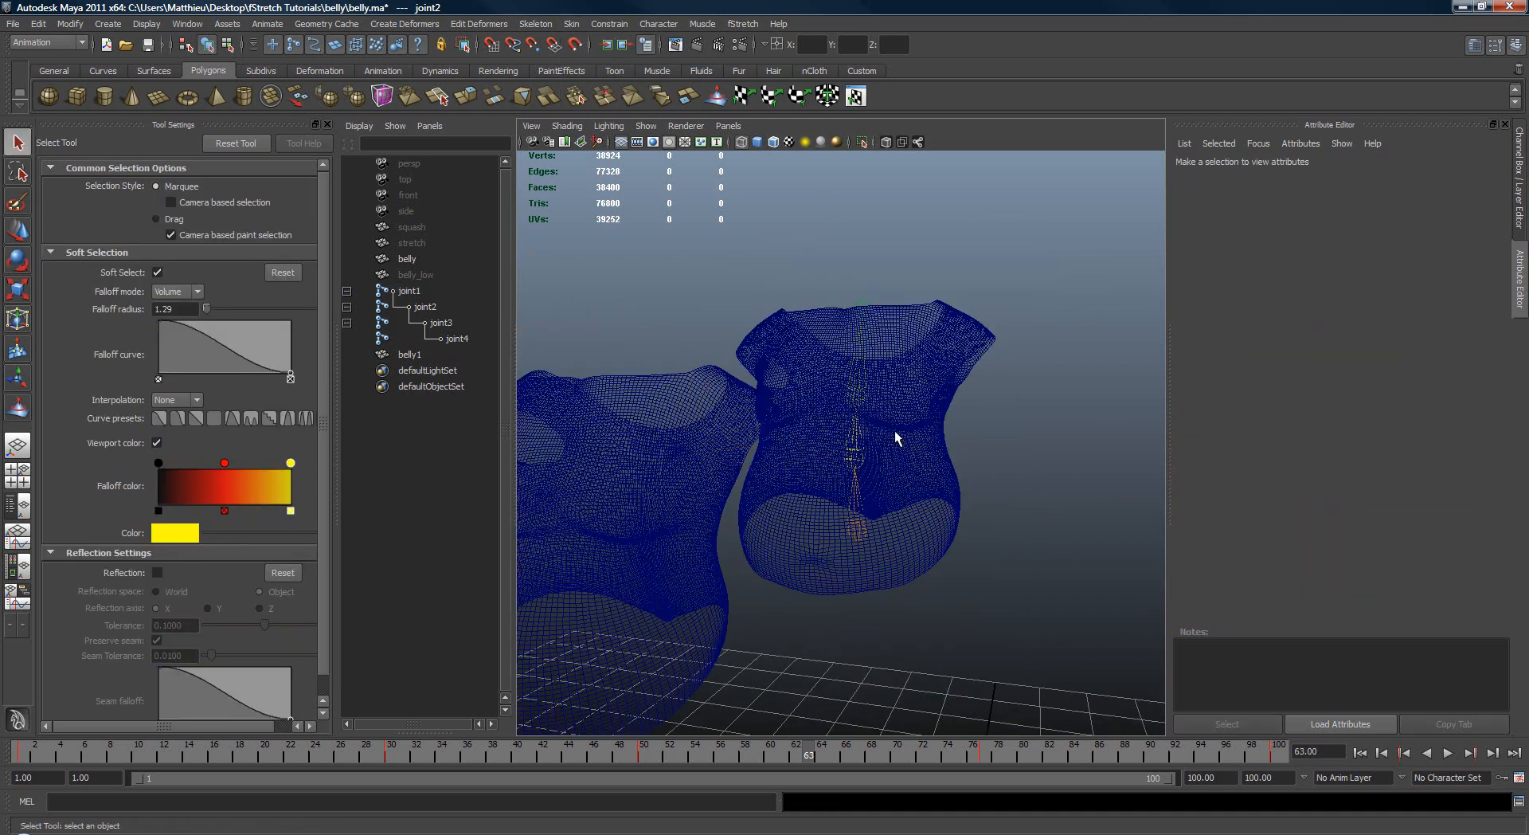
key("5")
key("q")
key("4")
left_click_drag(836, 406, 884, 386)
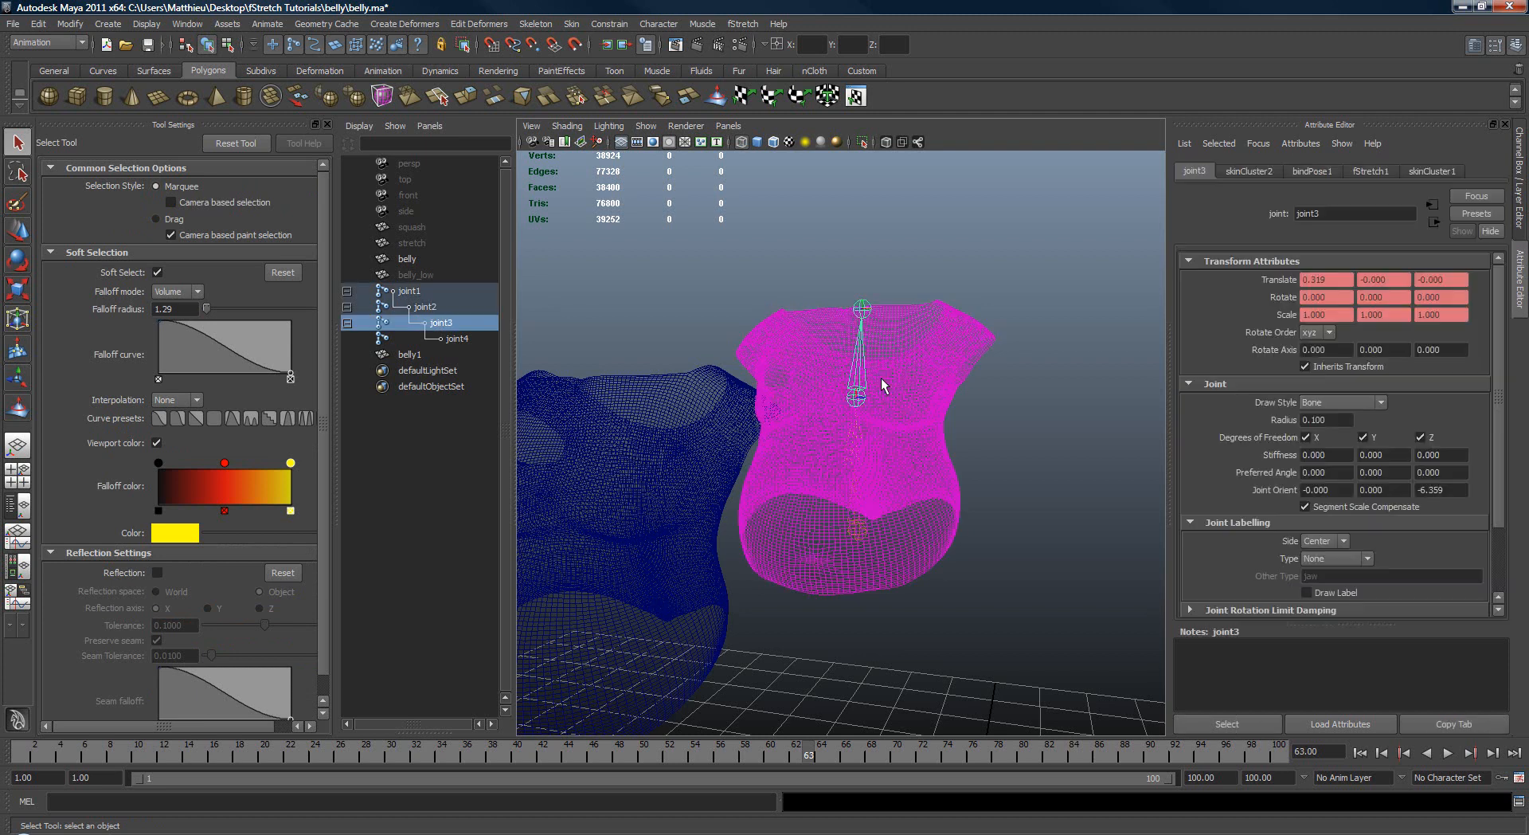
left_click_drag(851, 433, 877, 424, "shift")
key("e")
key("5")
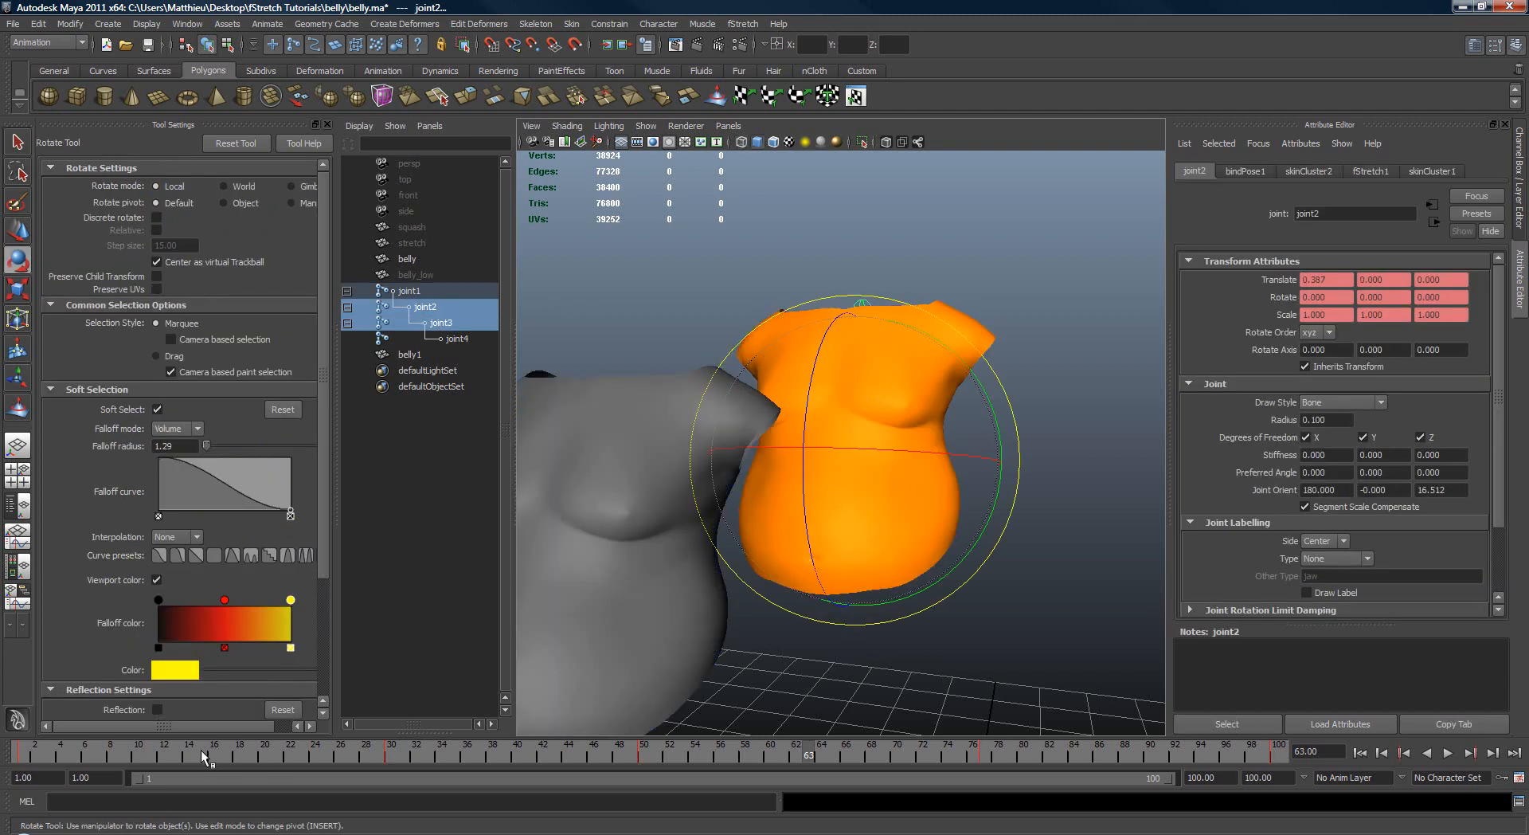
Step: Play the belly's bending animation, stop it and go to frame 24
left_click(147, 749)
key("alt+v")
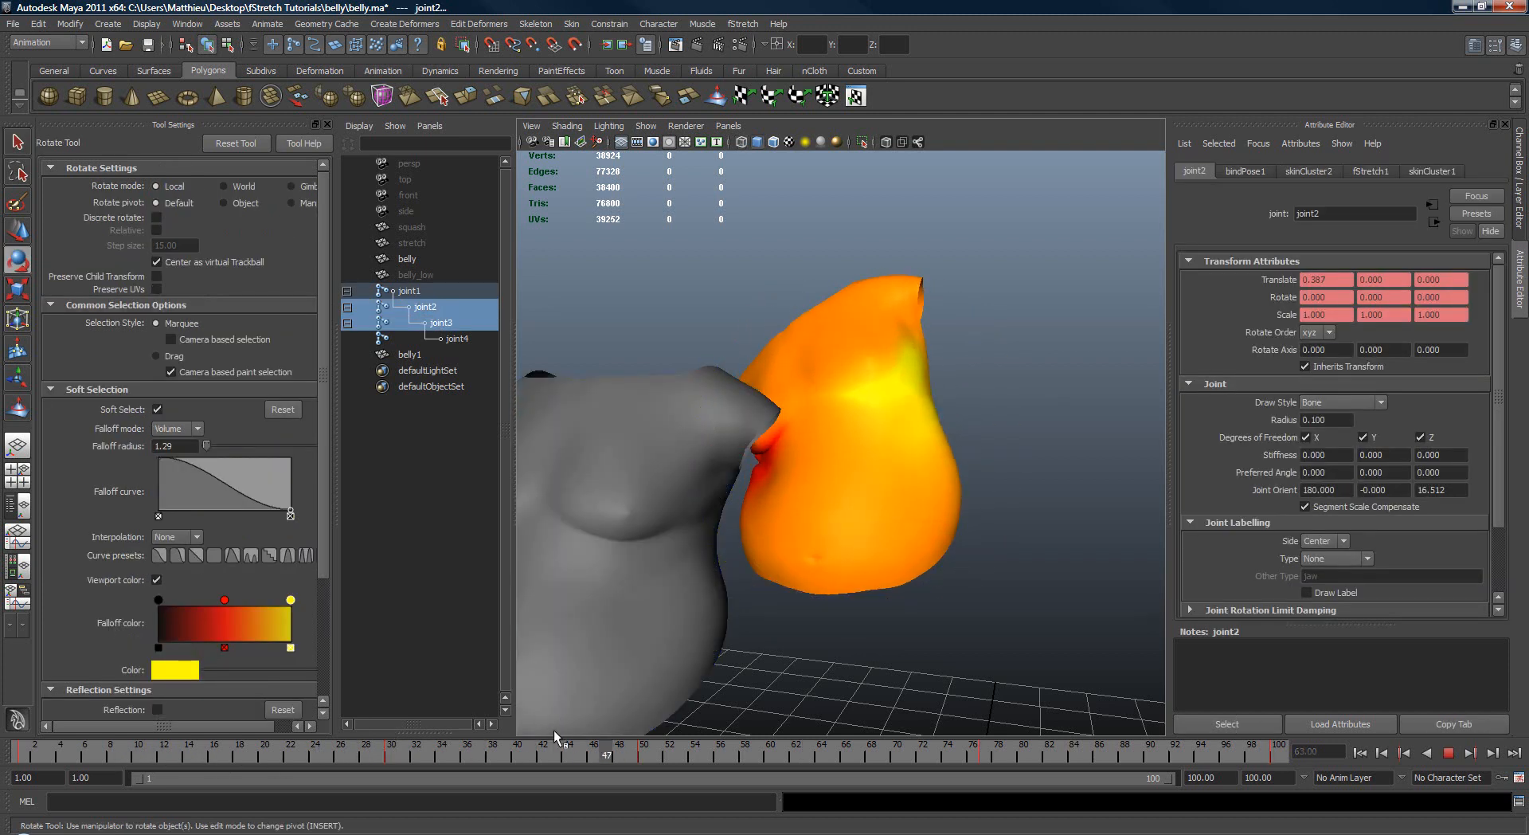
mouse_move(554, 730)
left_mouse_down()
mouse_move(352, 731)
mouse_move(417, 736)
mouse_move(315, 751)
left_mouse_up()
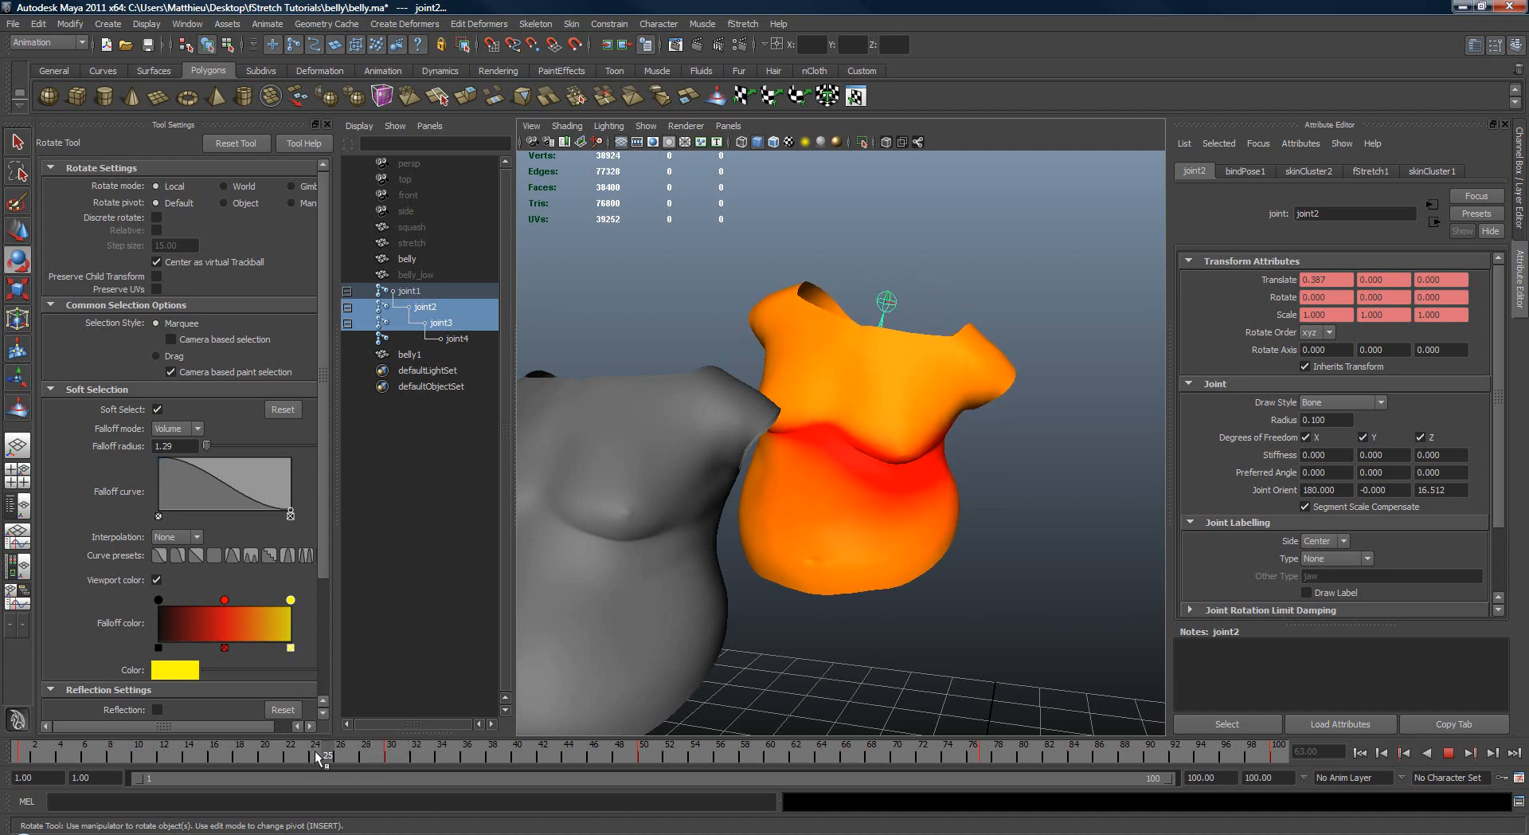
Step: Select the duplicate mesh belly1 and view the squashed area below the breasts from the front and side
left_click_drag(631, 580, 727, 535, "alt")
key("q")
left_click(674, 589)
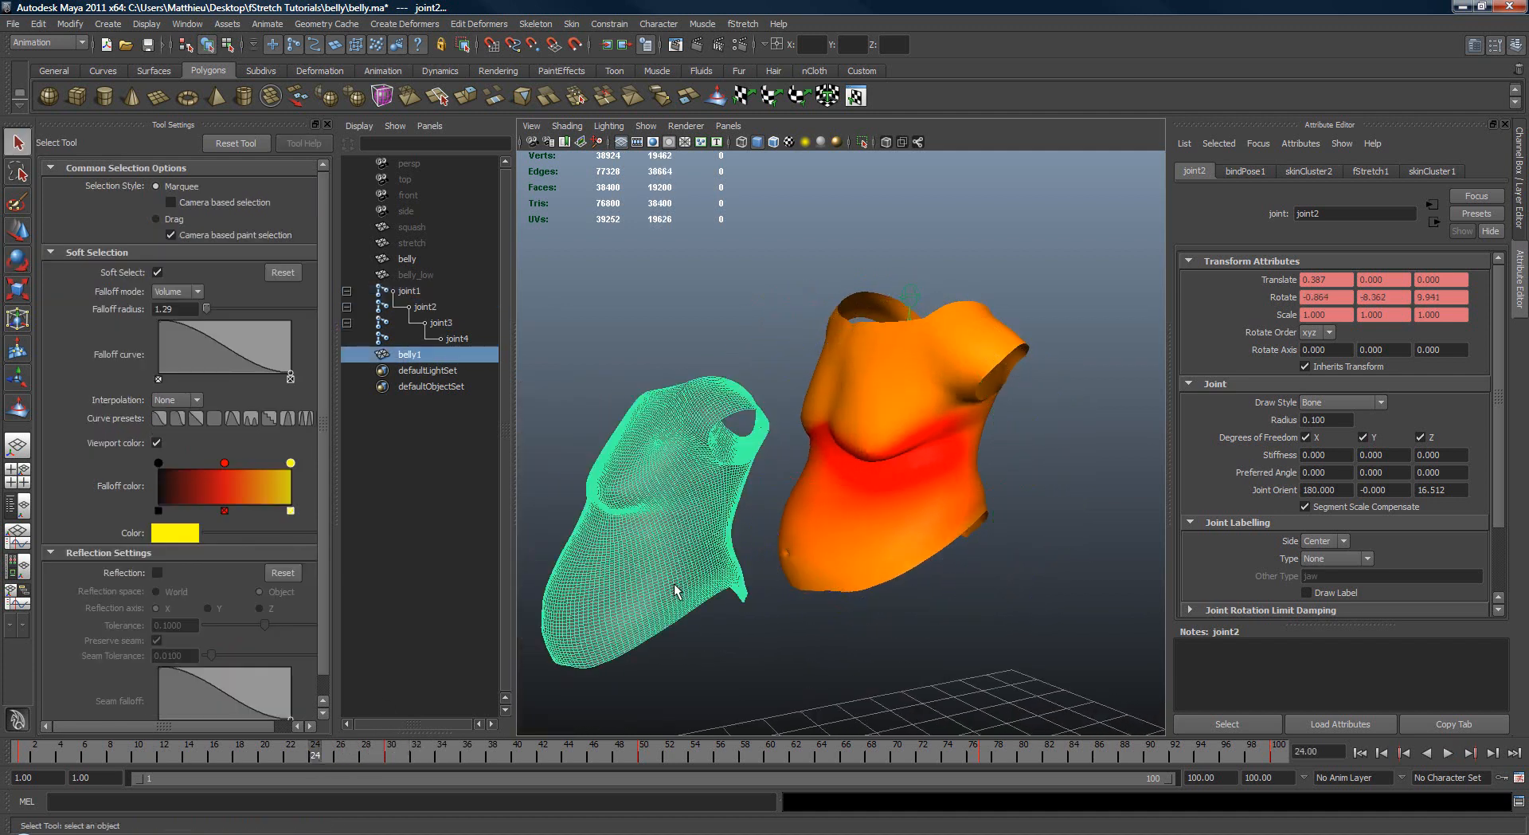
left_click_drag(675, 589, 618, 600, "alt")
key("w")
middle_click_drag(618, 601, 745, 558)
left_click_drag(693, 551, 771, 553, "alt")
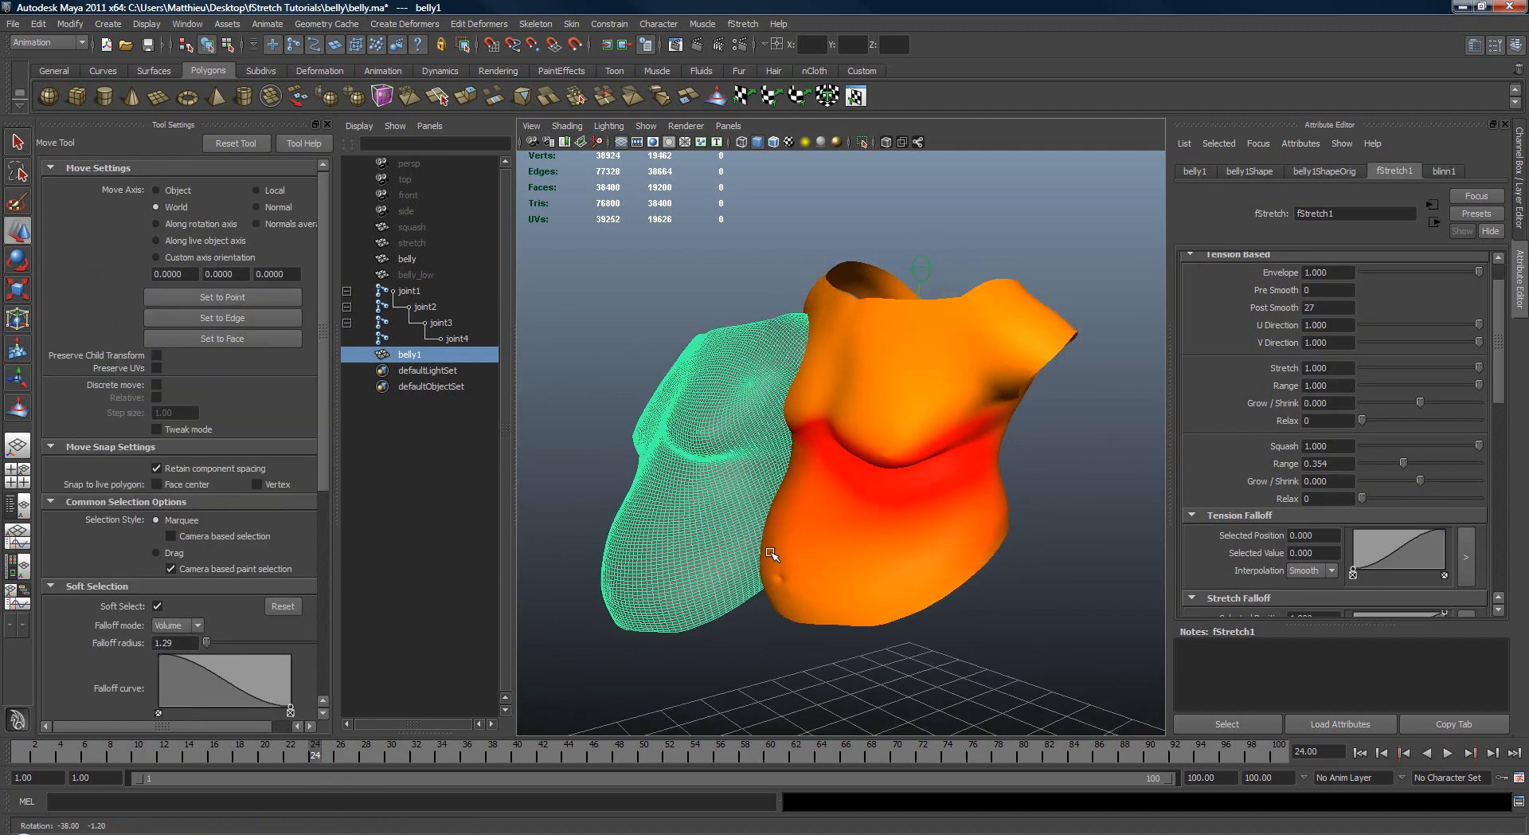
right_click_drag(771, 552, 884, 550, "alt")
key("q")
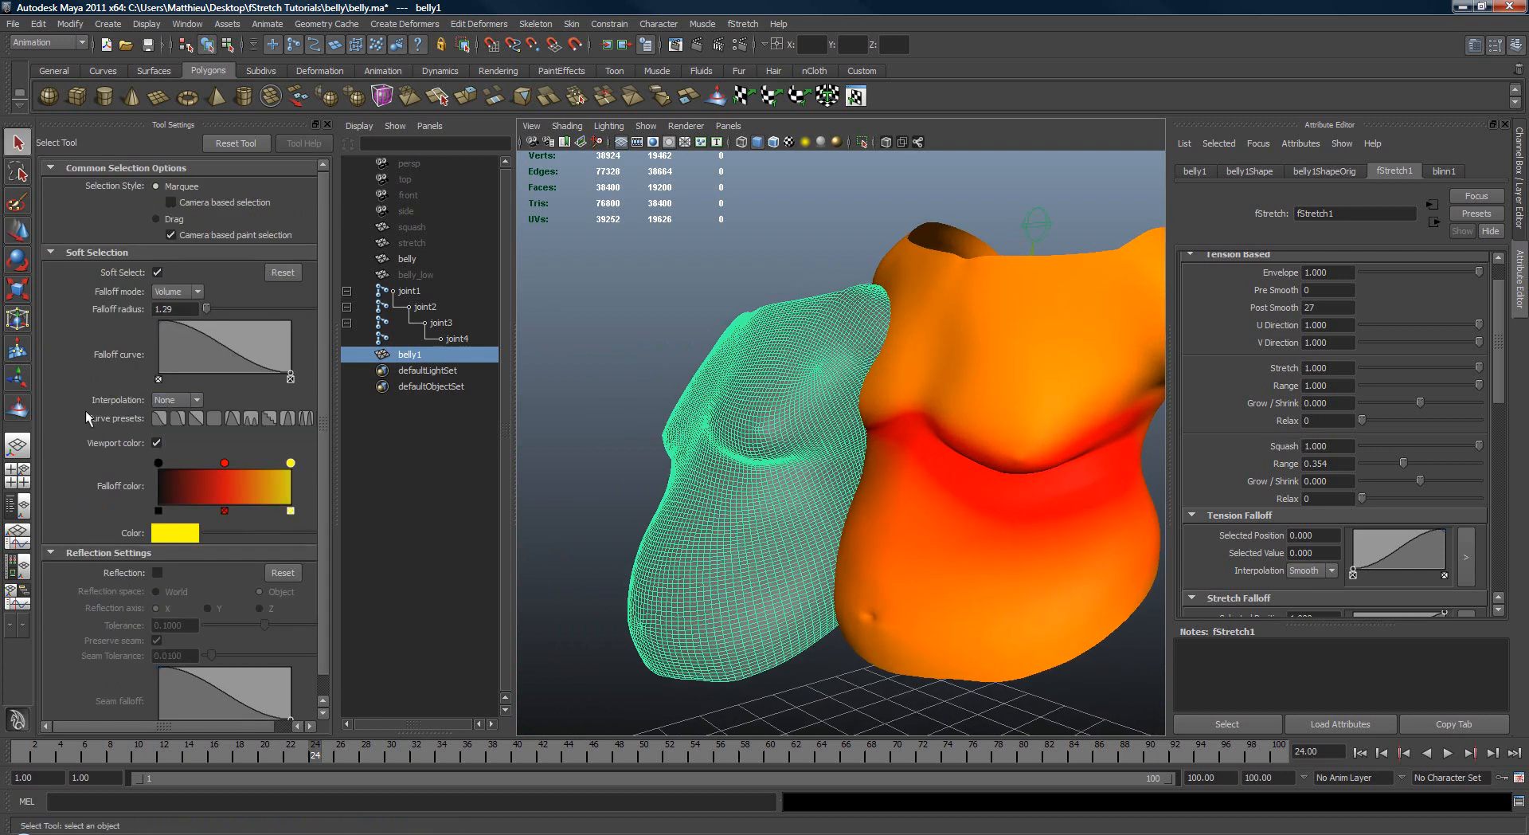
Step: Sculpt folds below belly1's breasts with the Sculpt Geometry Tool and set fStretch1's squash Relax to 13
left_click(18, 407)
mouse_move(669, 446)
left_mouse_down("alt")
mouse_move(745, 425)
mouse_move(701, 432)
mouse_move(822, 435)
mouse_move(707, 398)
mouse_move(745, 484)
mouse_move(812, 434)
mouse_move(753, 430)
mouse_move(700, 398)
left_mouse_up("alt")
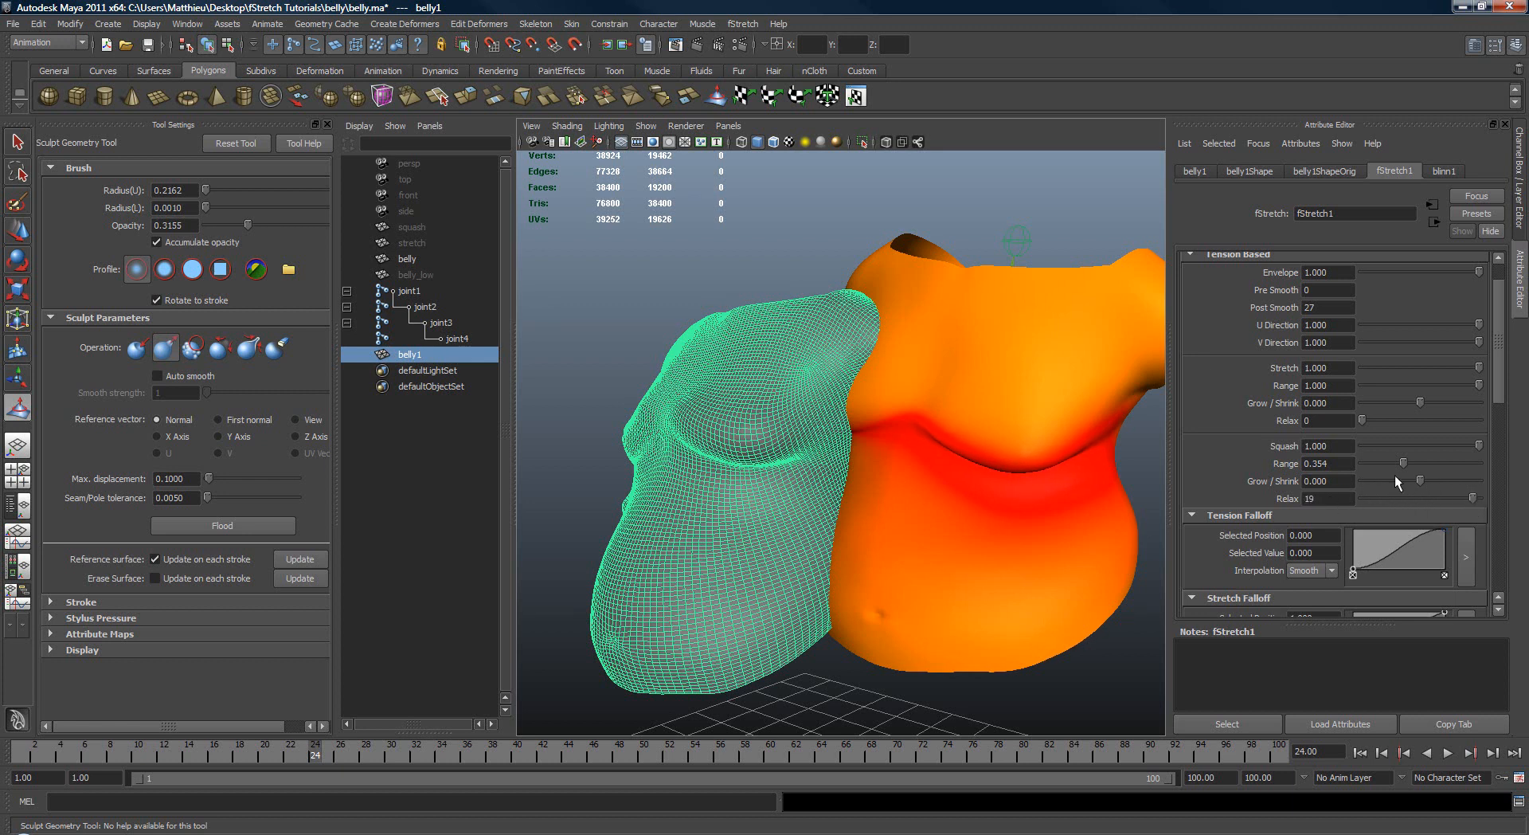
left_click_drag(806, 470, 1074, 474, "alt")
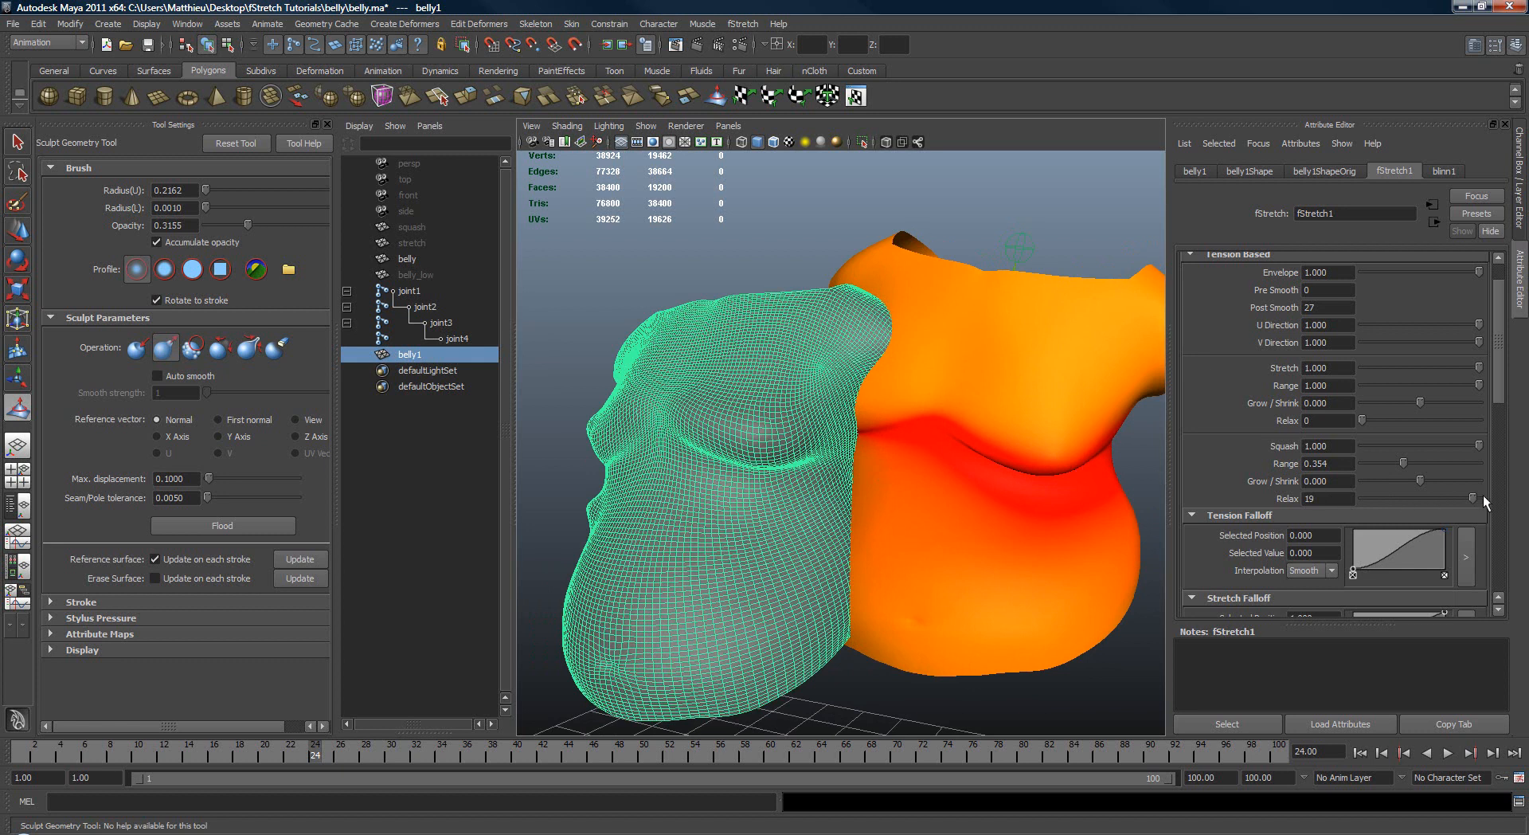
left_click_drag(730, 509, 768, 501, "alt")
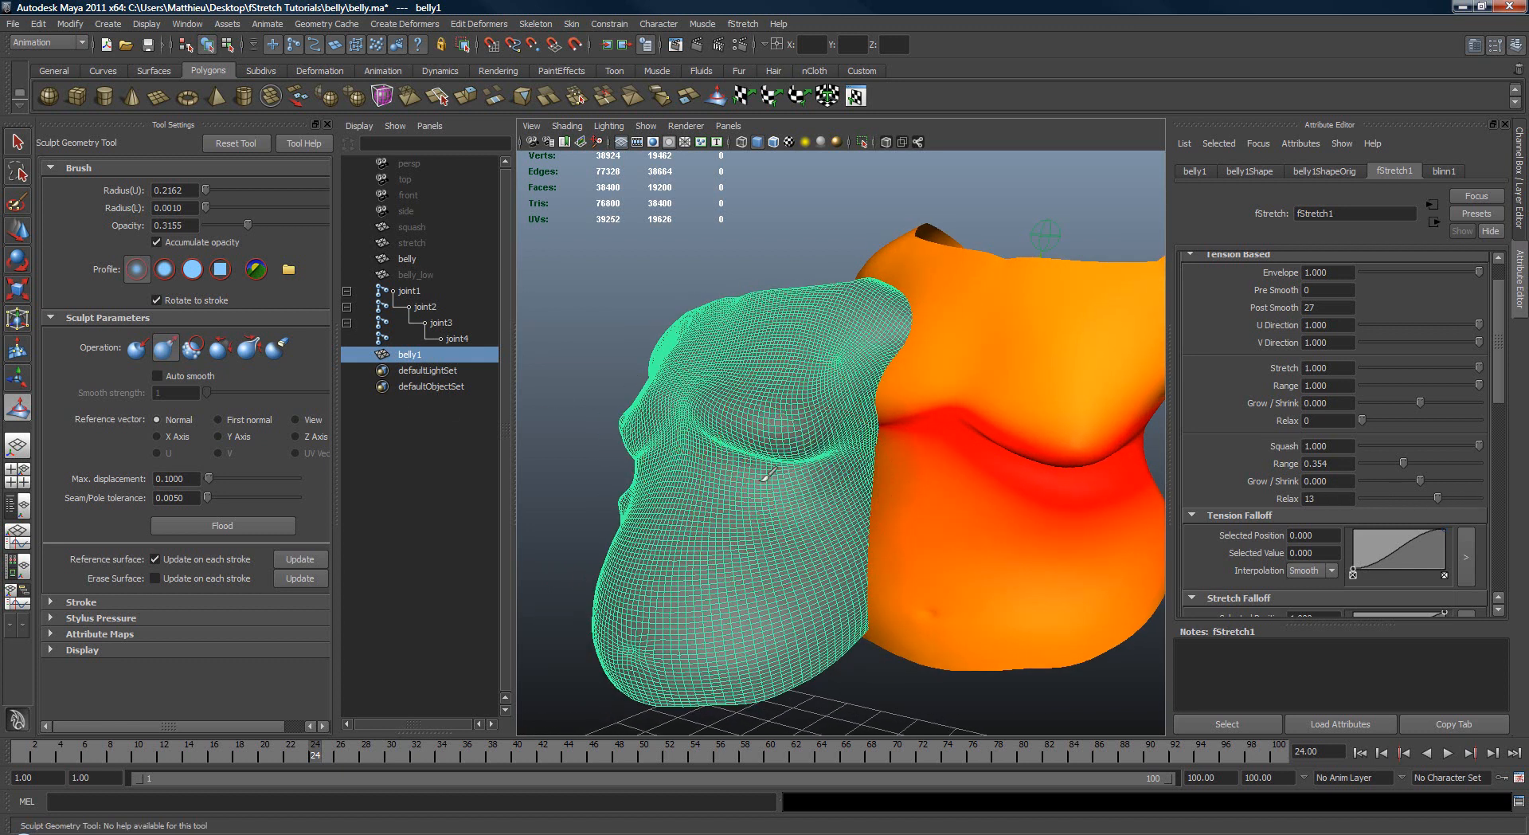
Step: Undo unwanted strokes, resize the sculpt brush to a radius of 0.1833 and sculpt more folds across belly1's upper abdomen
key("ctrl+z")
key("b")
left_click_drag(797, 488, 778, 491)
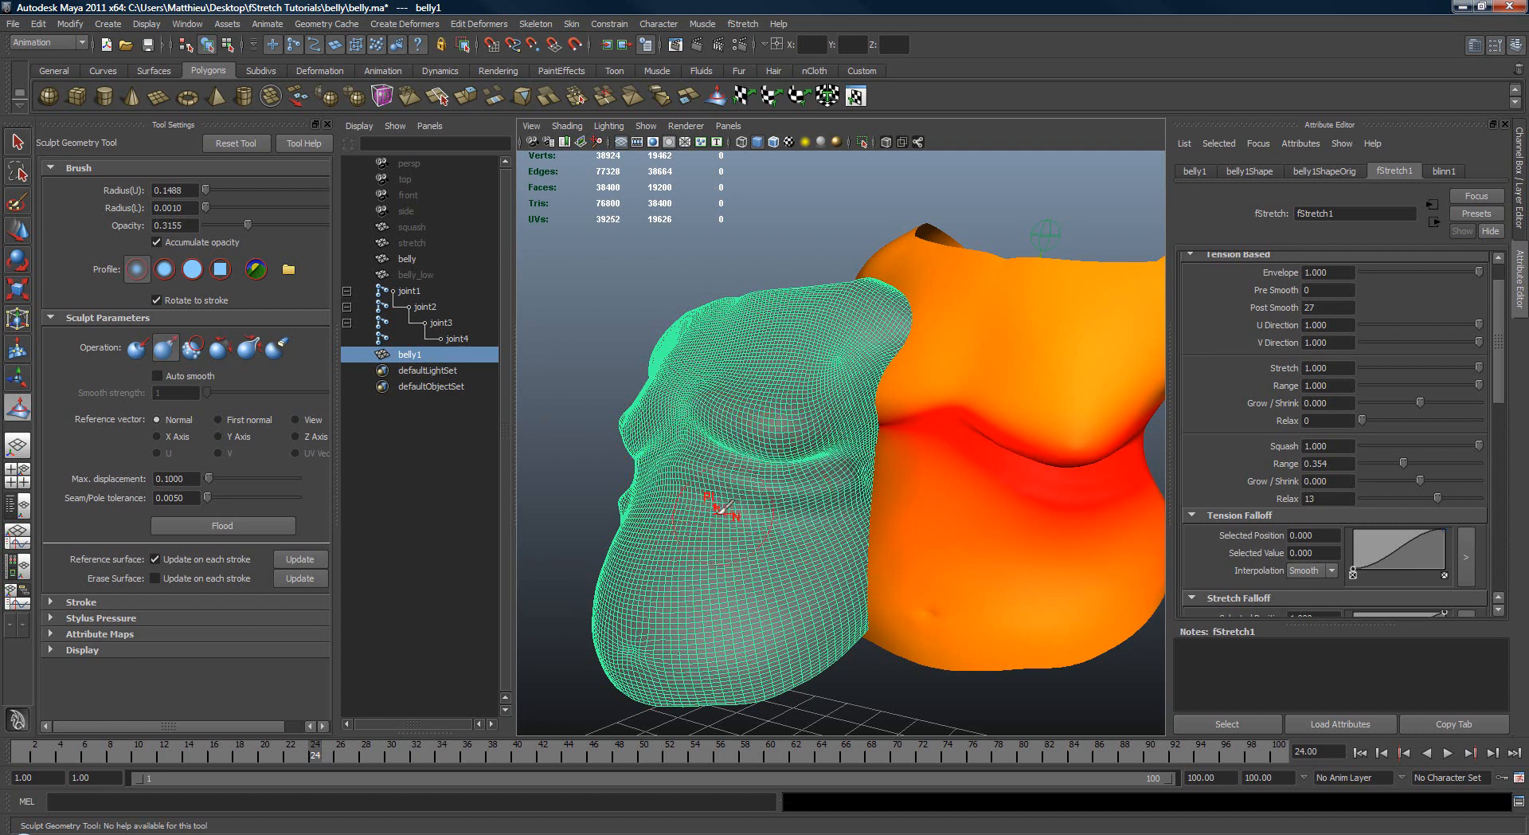
left_click_drag(751, 522, 824, 522)
key("ctrl+z")
key("b")
left_click_drag(676, 518, 725, 538)
mouse_move(833, 534)
left_mouse_down("alt")
mouse_move(667, 518)
mouse_move(672, 498)
mouse_move(721, 480)
left_mouse_up("alt")
scroll(853, 462, "up", 1)
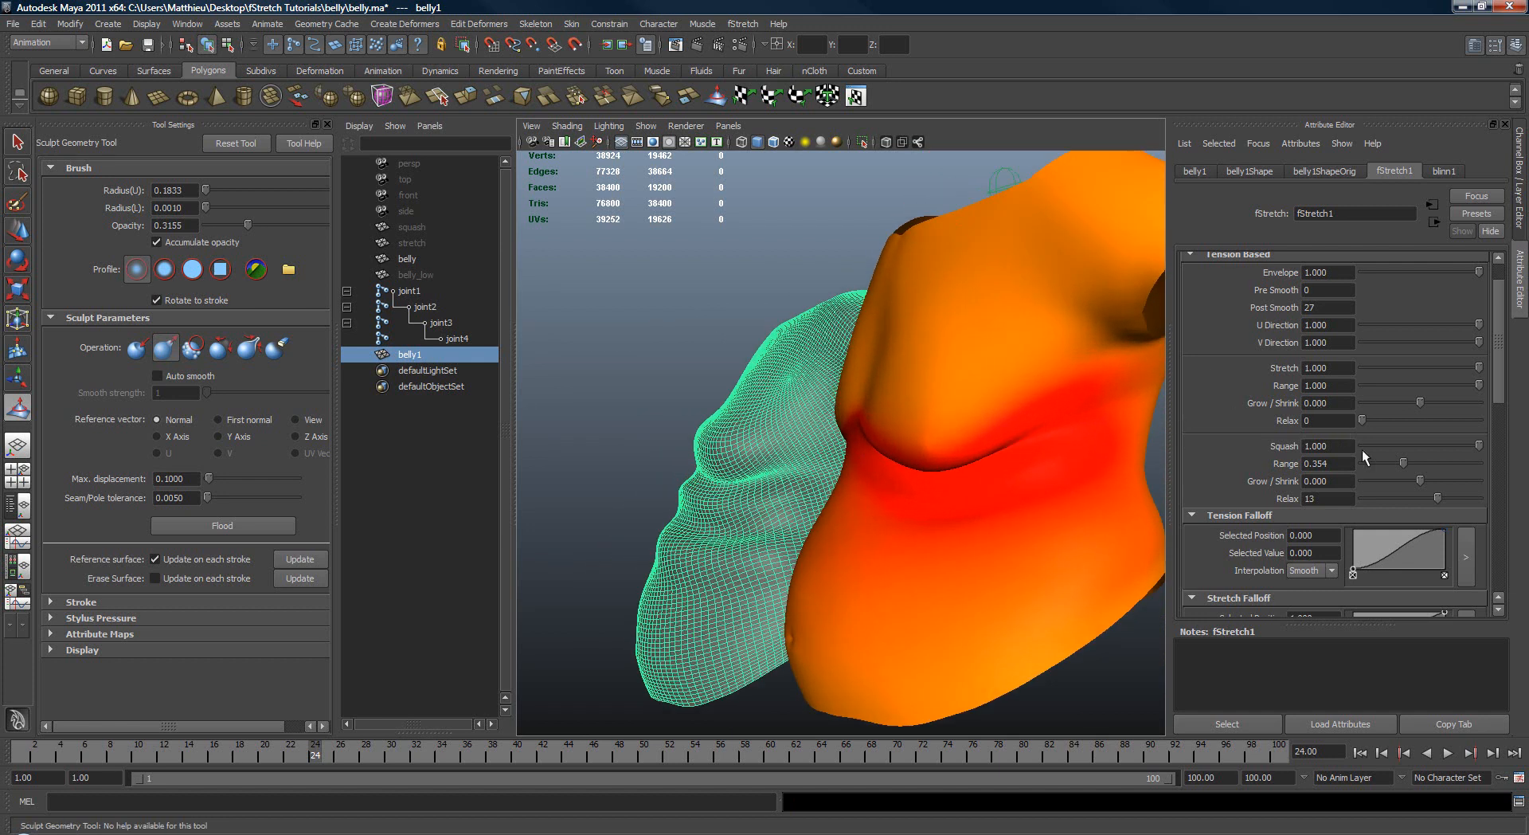
Step: Set fStretch1's squash Grow / Shrink to 3.878 and Post Smooth to 43
left_click_drag(1418, 478, 1441, 478)
left_click_drag(1031, 472, 1069, 453, "alt")
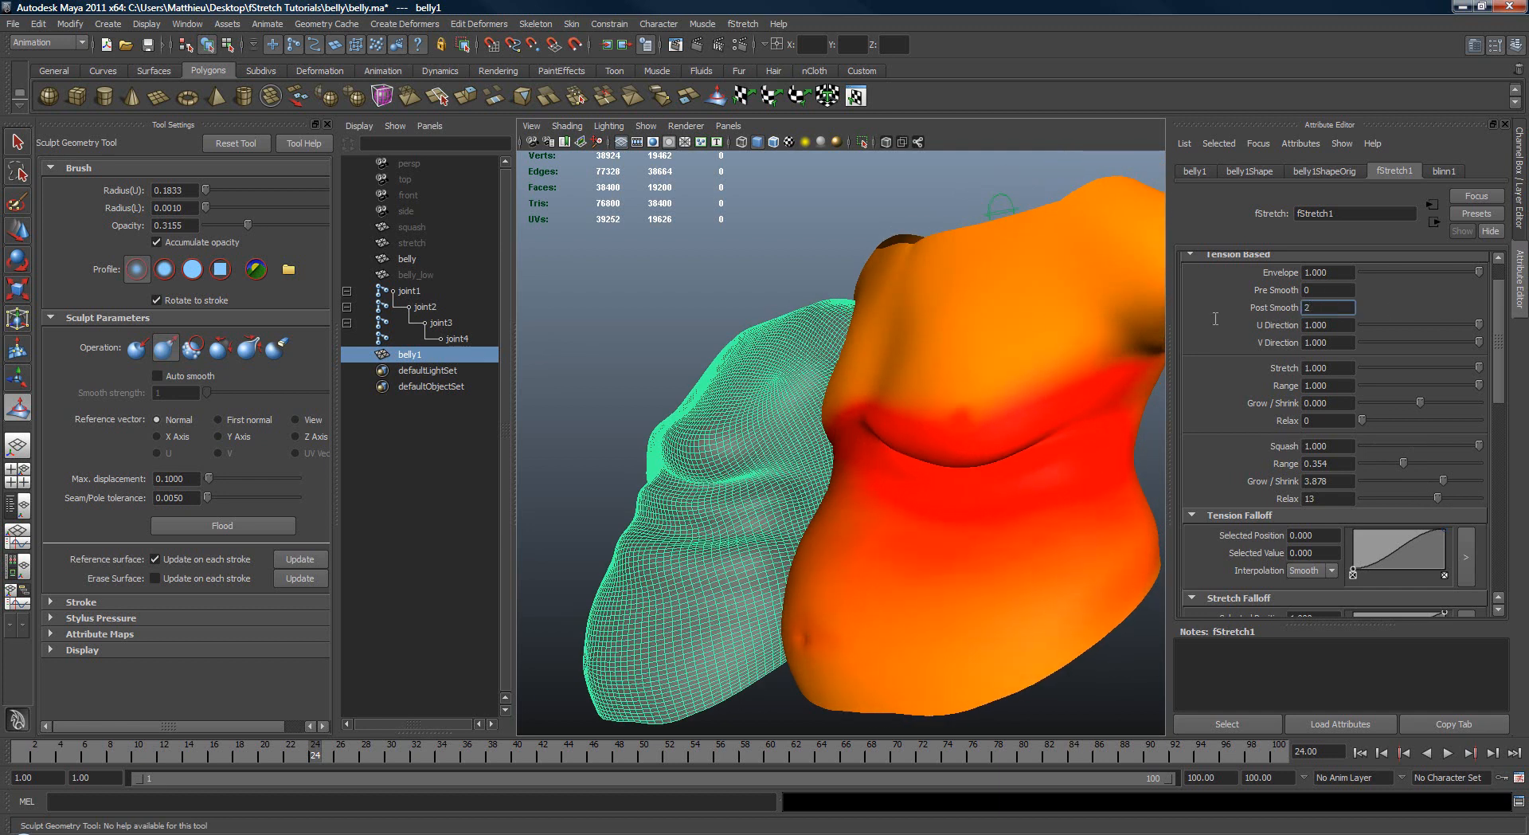
type("42")
key("Return")
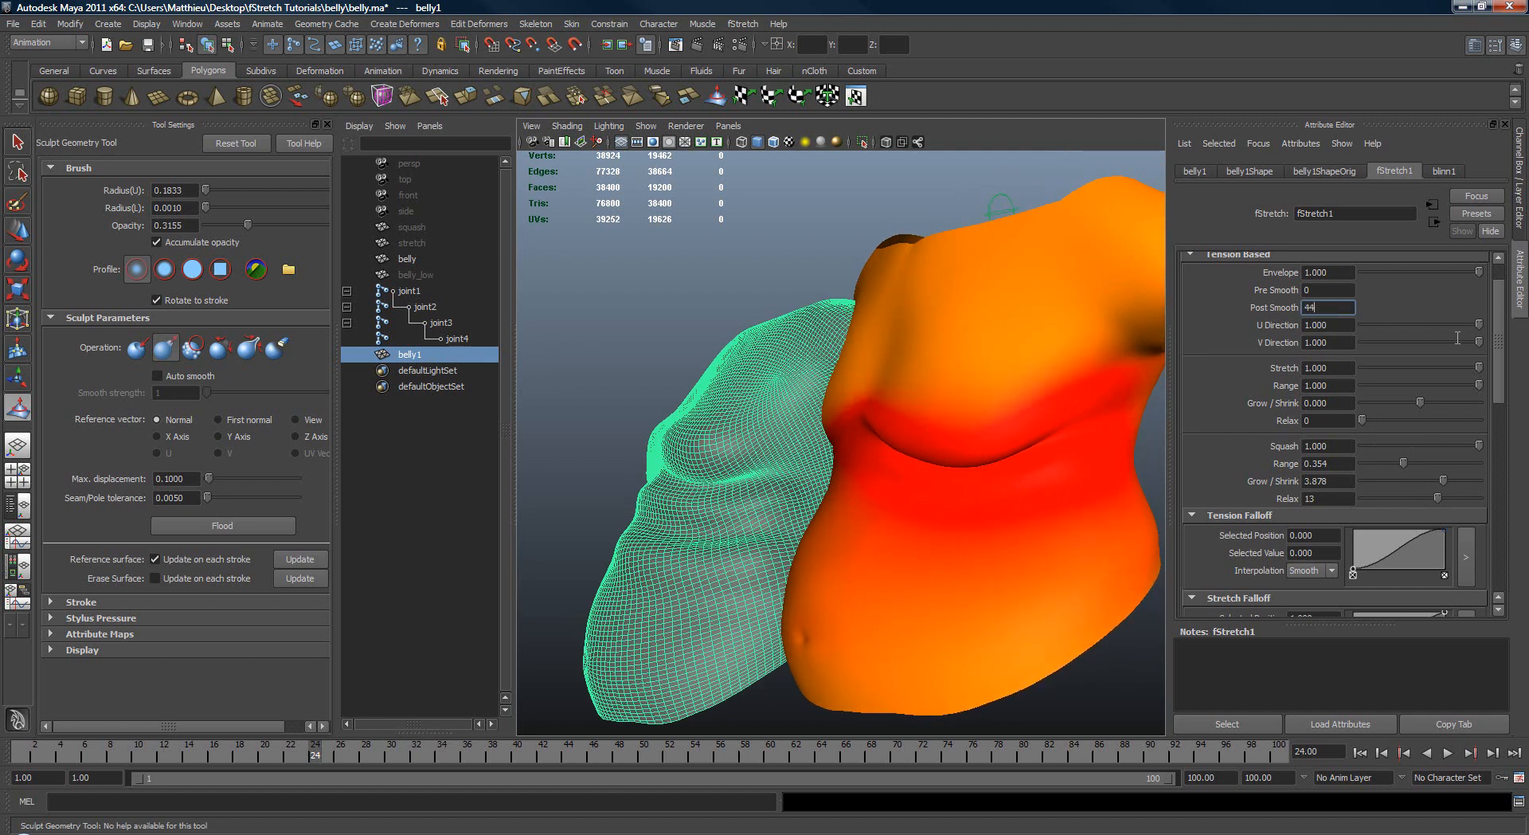
left_click_drag(1457, 337, 1449, 339, "ctrl")
Step: Select the original belly, turn off Draw Color Per Vertex on its fStretch1 node and deselect the mesh
mouse_move(885, 427)
left_mouse_down("alt")
mouse_move(1054, 420)
mouse_move(898, 429)
left_mouse_up("alt")
key("w")
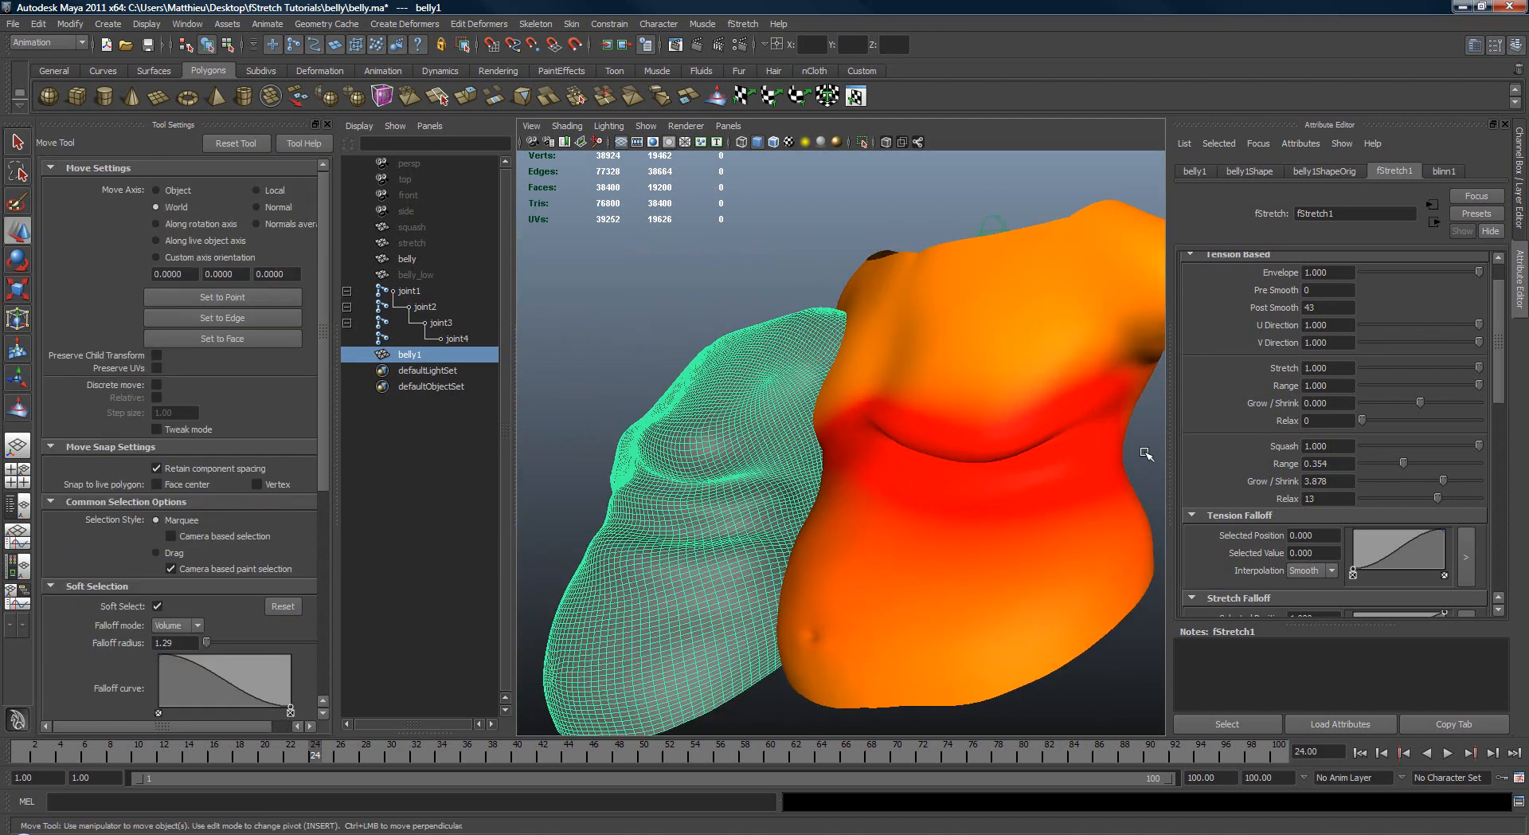
left_click(1146, 453)
left_click_drag(1146, 453, 1005, 460, "alt")
left_click(1047, 478)
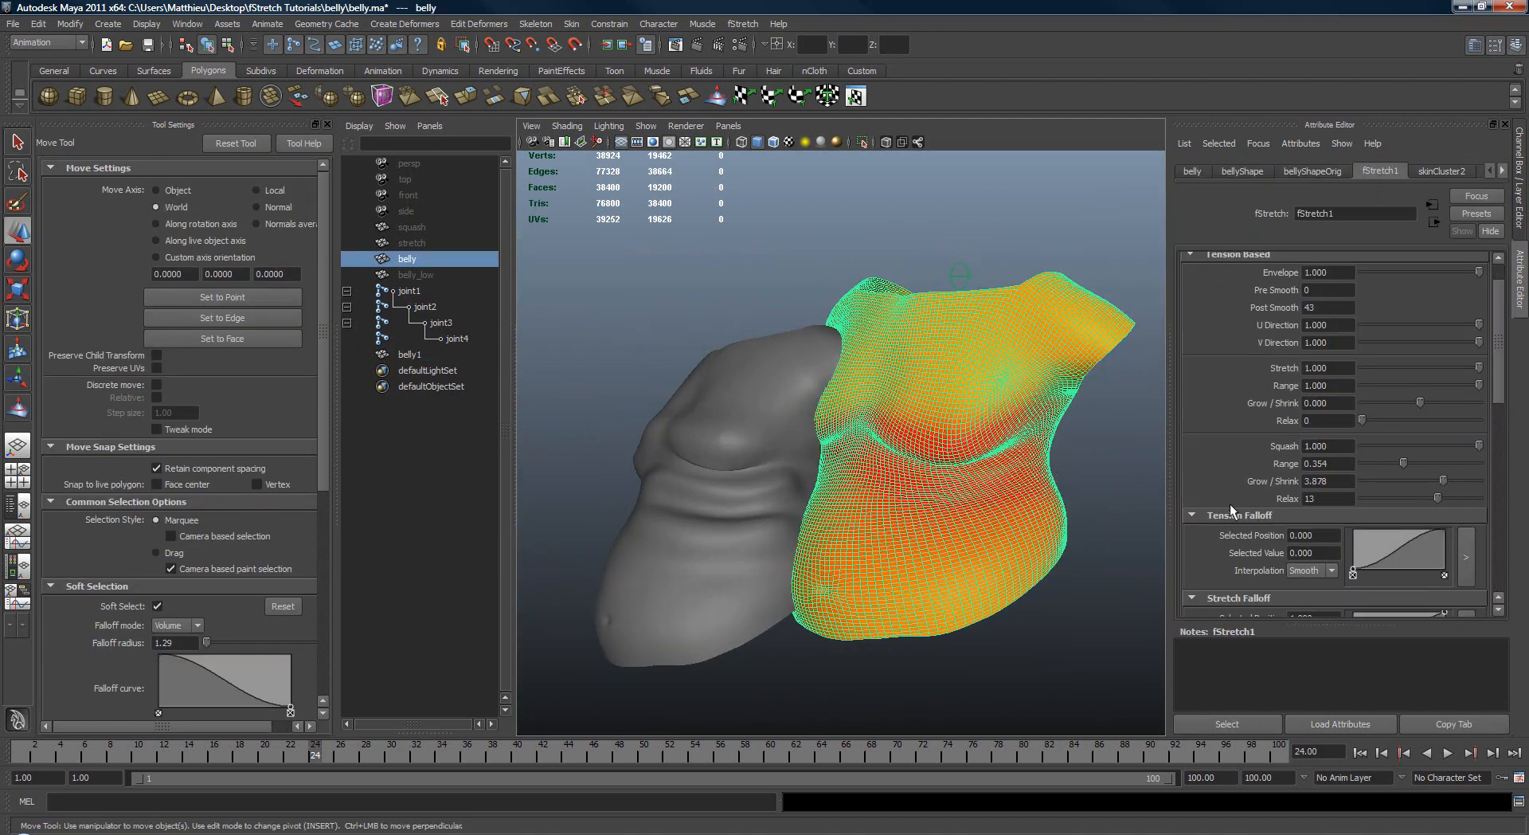
left_click(1502, 487)
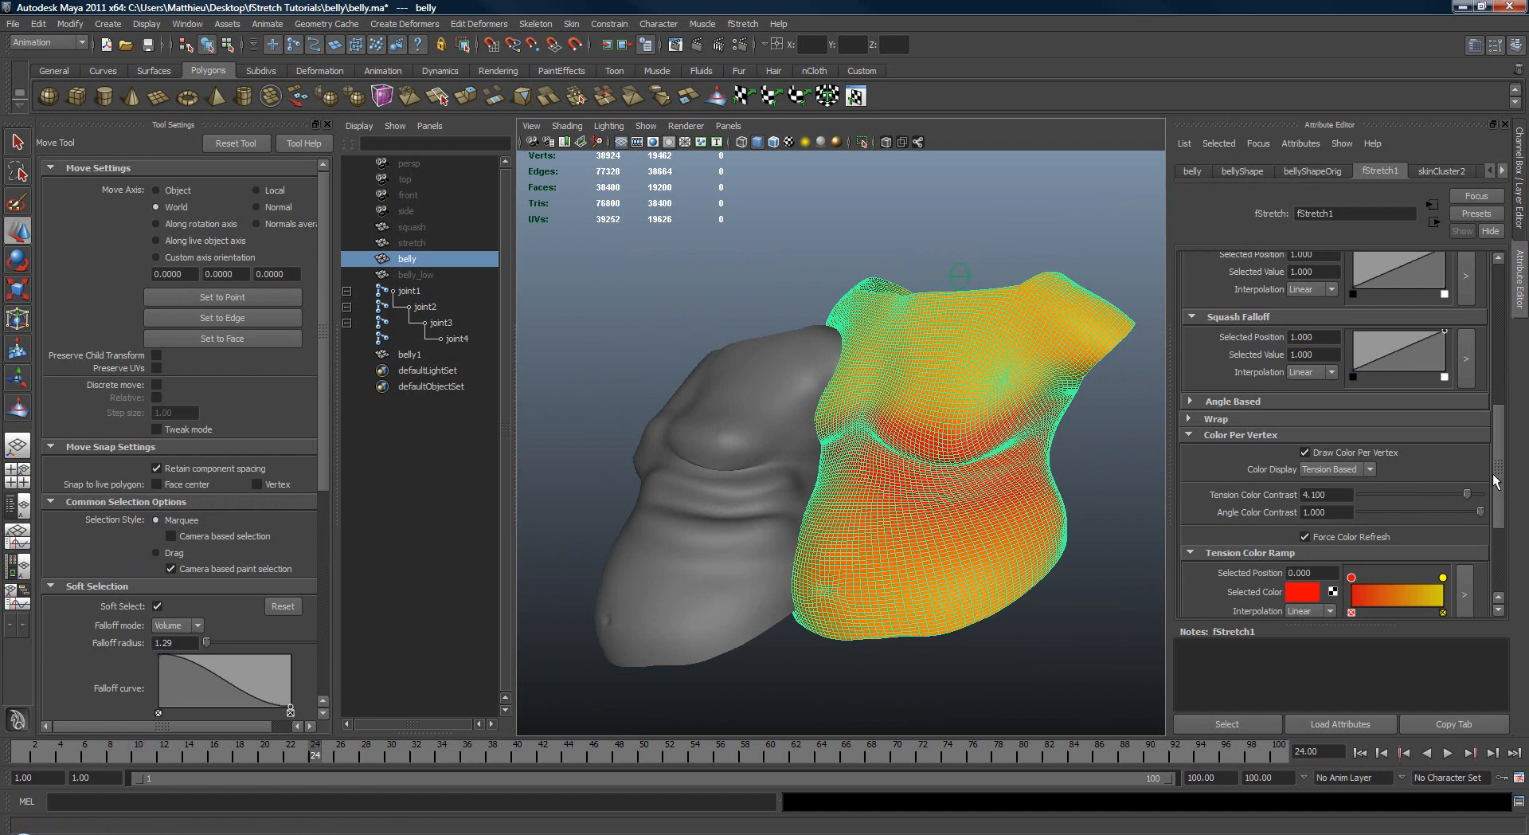
left_click(1305, 451)
left_click(1081, 429)
Step: Rotate joint3 into a bent test pose and inspect the folds on the uncoloured belly
middle_click_drag(895, 408, 876, 427, "alt")
right_click_drag(877, 427, 900, 422, "alt")
left_click_drag(920, 322, 969, 447)
key("e")
key("q")
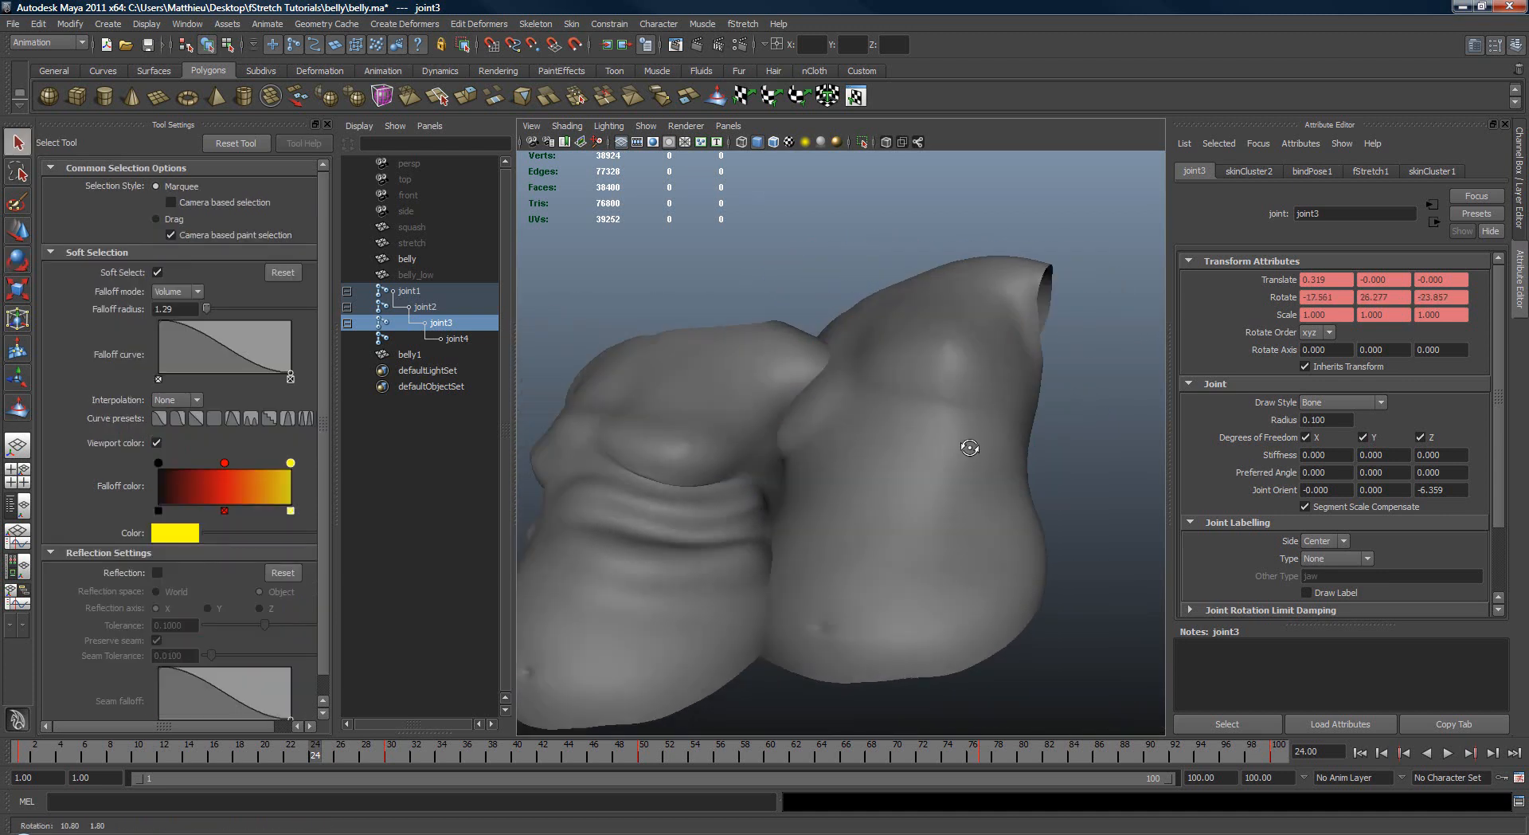
Step: Hide the sculpted duplicate mesh belly1
left_click(749, 480)
key("ctrl+h")
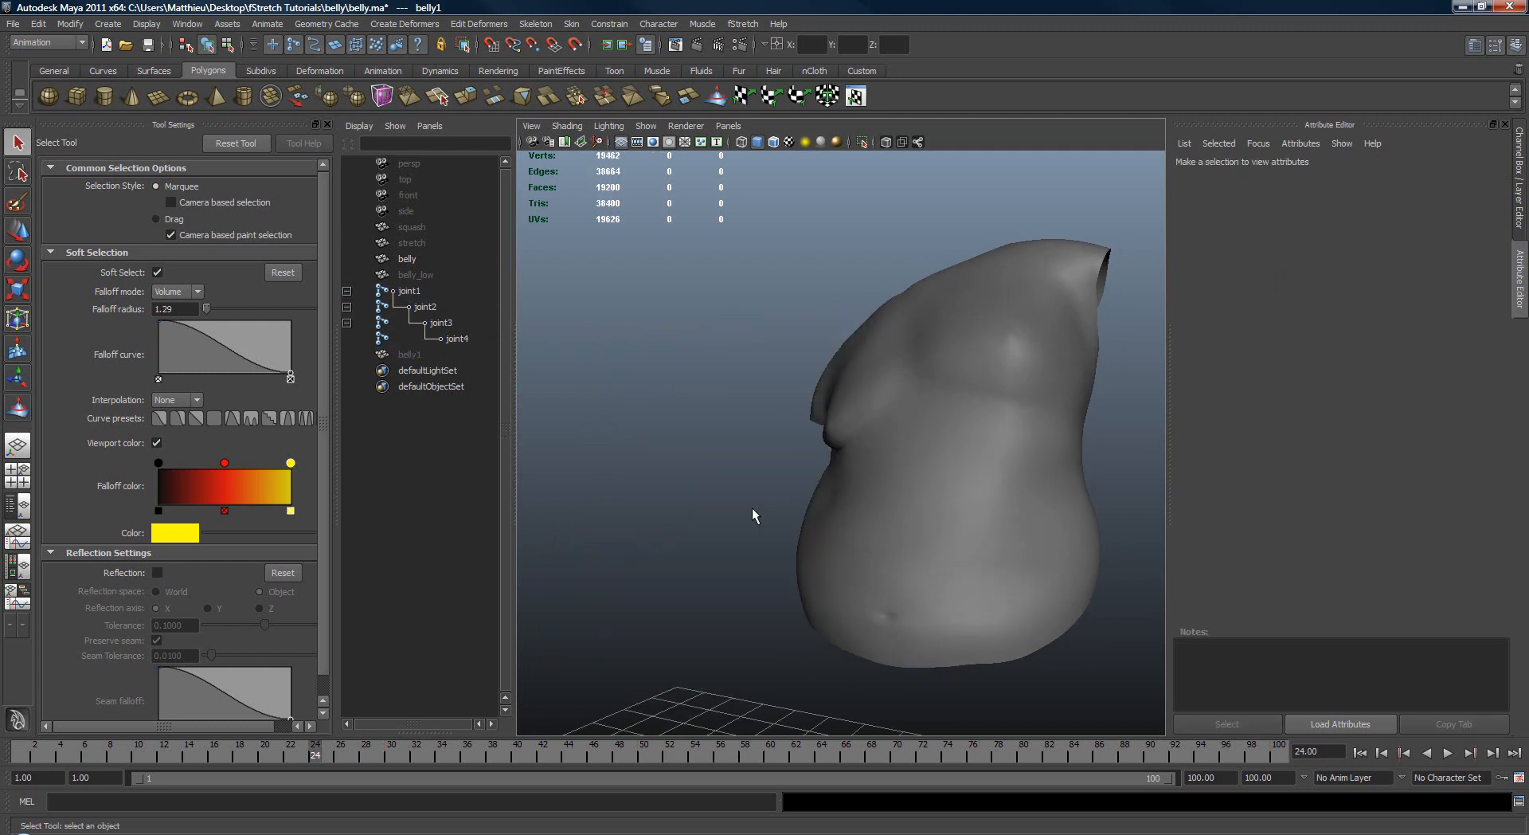
left_click(419, 357)
Step: Return the animation to frame 1 and duplicate the original belly mesh in its rest pose
left_click(889, 416)
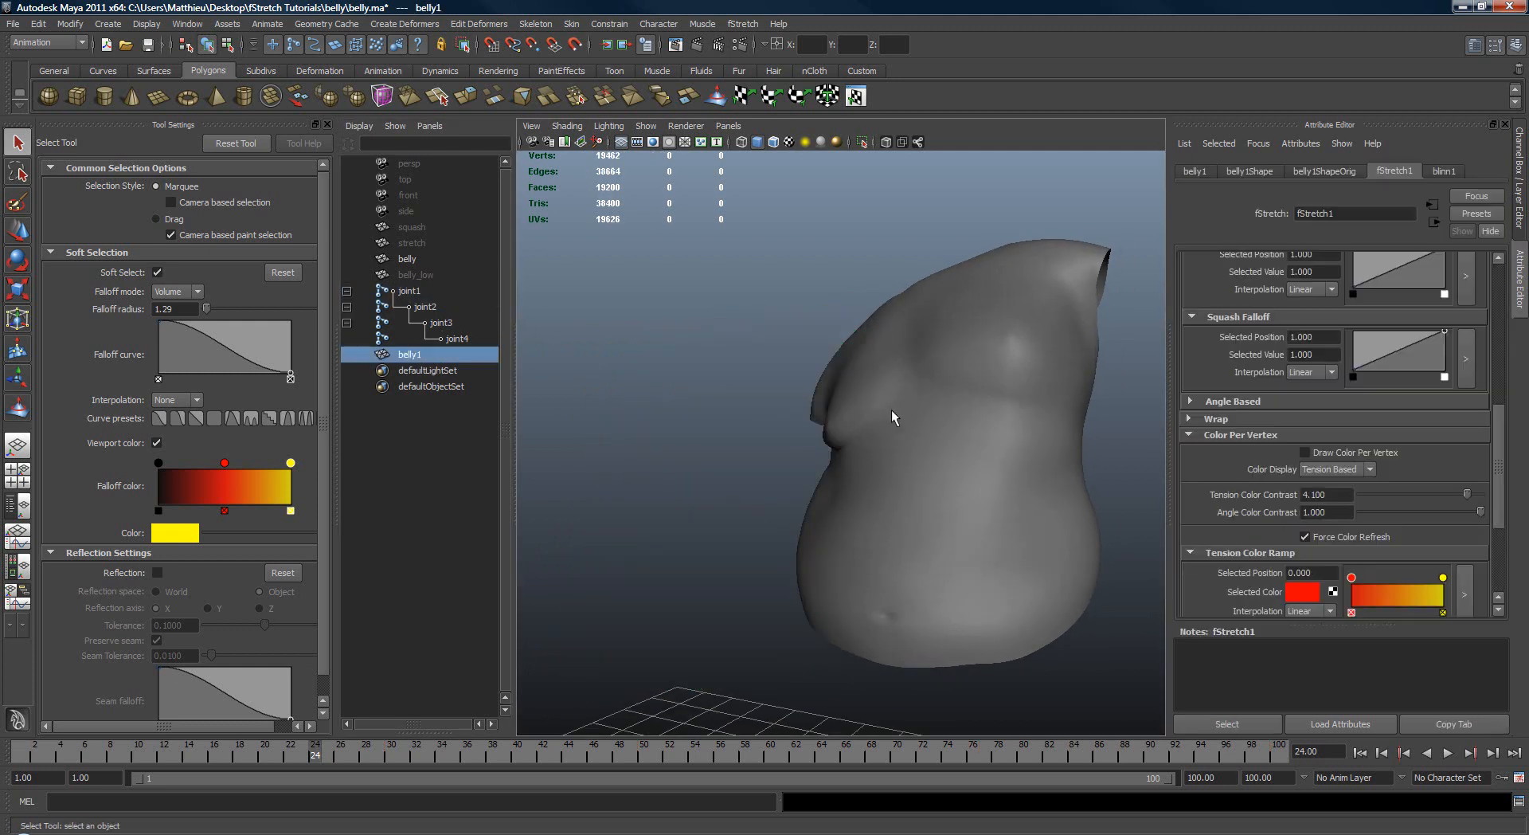
left_click_drag(125, 750, 34, 751)
key("alt+shift+v")
right_click_drag(857, 426, 782, 455, "alt")
key("ctrl+d")
left_click_drag(691, 497, 1059, 427, "alt")
Step: Unlock all translate, rotate, scale and visibility channels of the new duplicate belly2
key("ctrl+a")
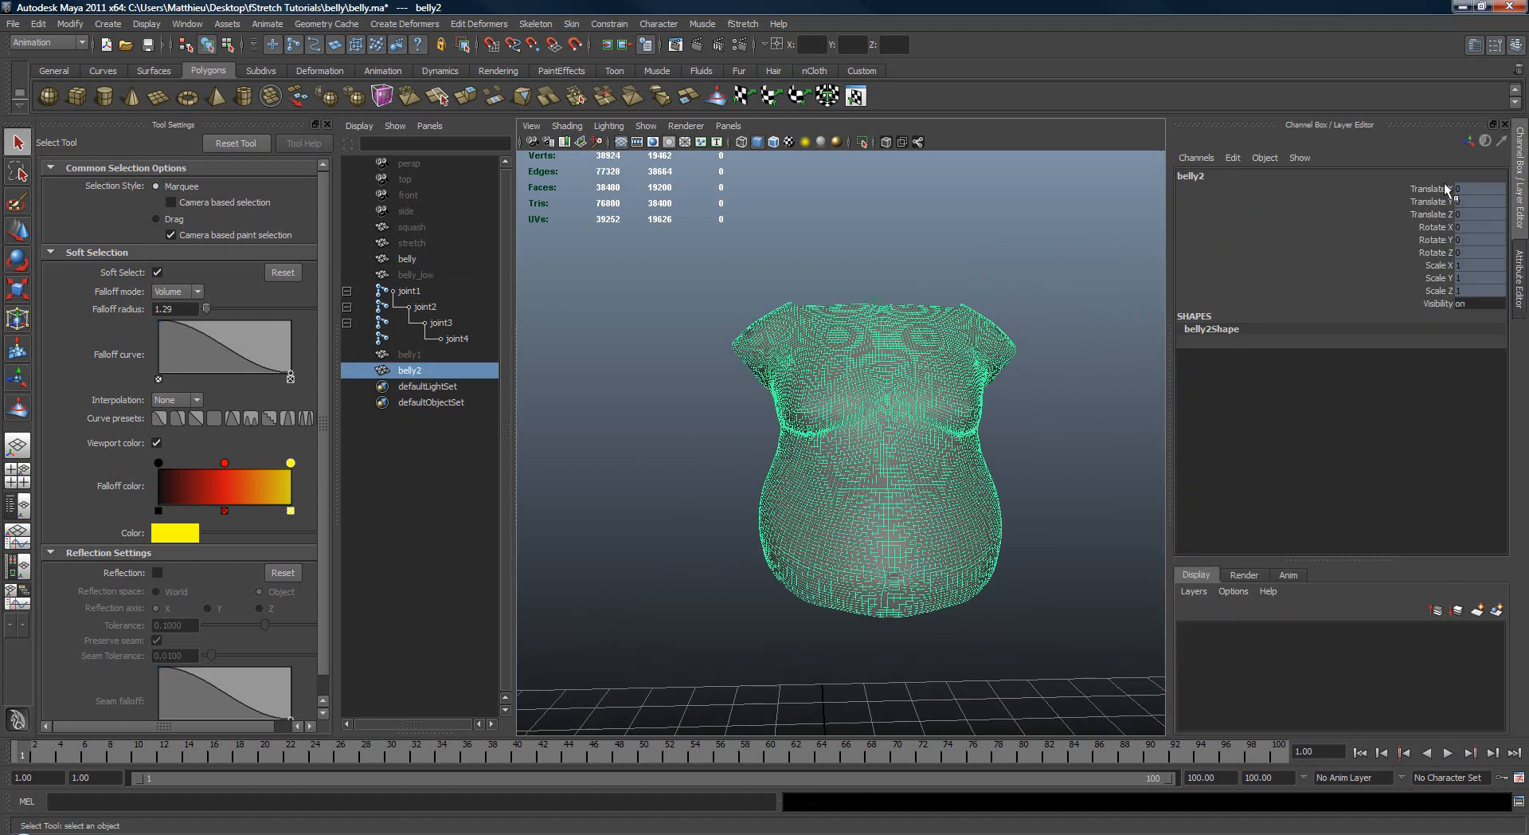
left_click_drag(1434, 191, 1424, 310)
right_click(1393, 266)
left_click(1400, 556)
Step: Move belly2 beside the original belly, to about 1.28, 0.08, -0.41 in X, Y and Z
key("w")
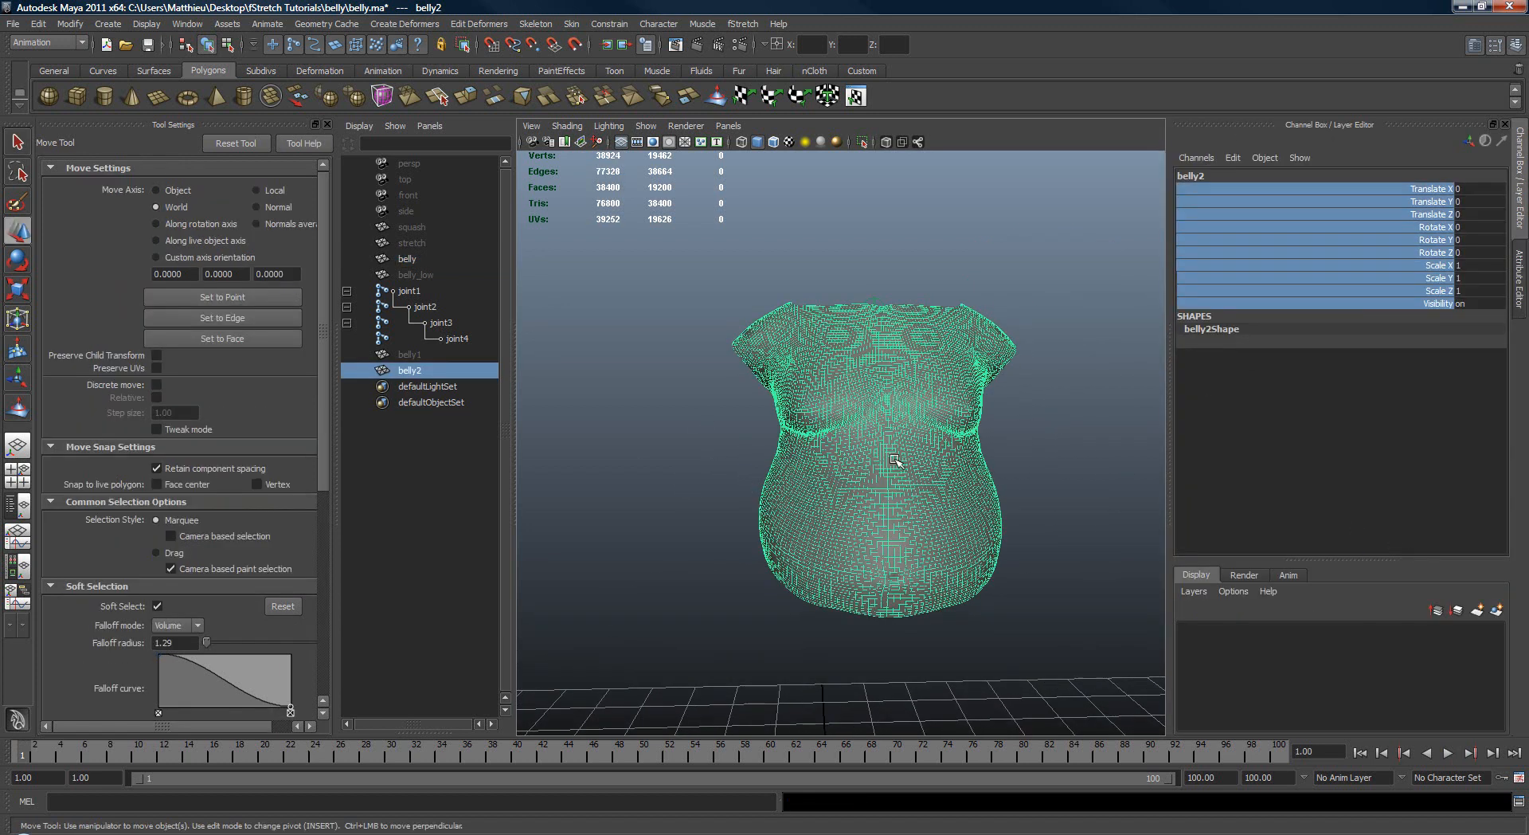
middle_click_drag(800, 503, 886, 497, "alt")
left_click_drag(886, 496, 785, 481, "alt")
middle_click_drag(832, 486, 948, 477)
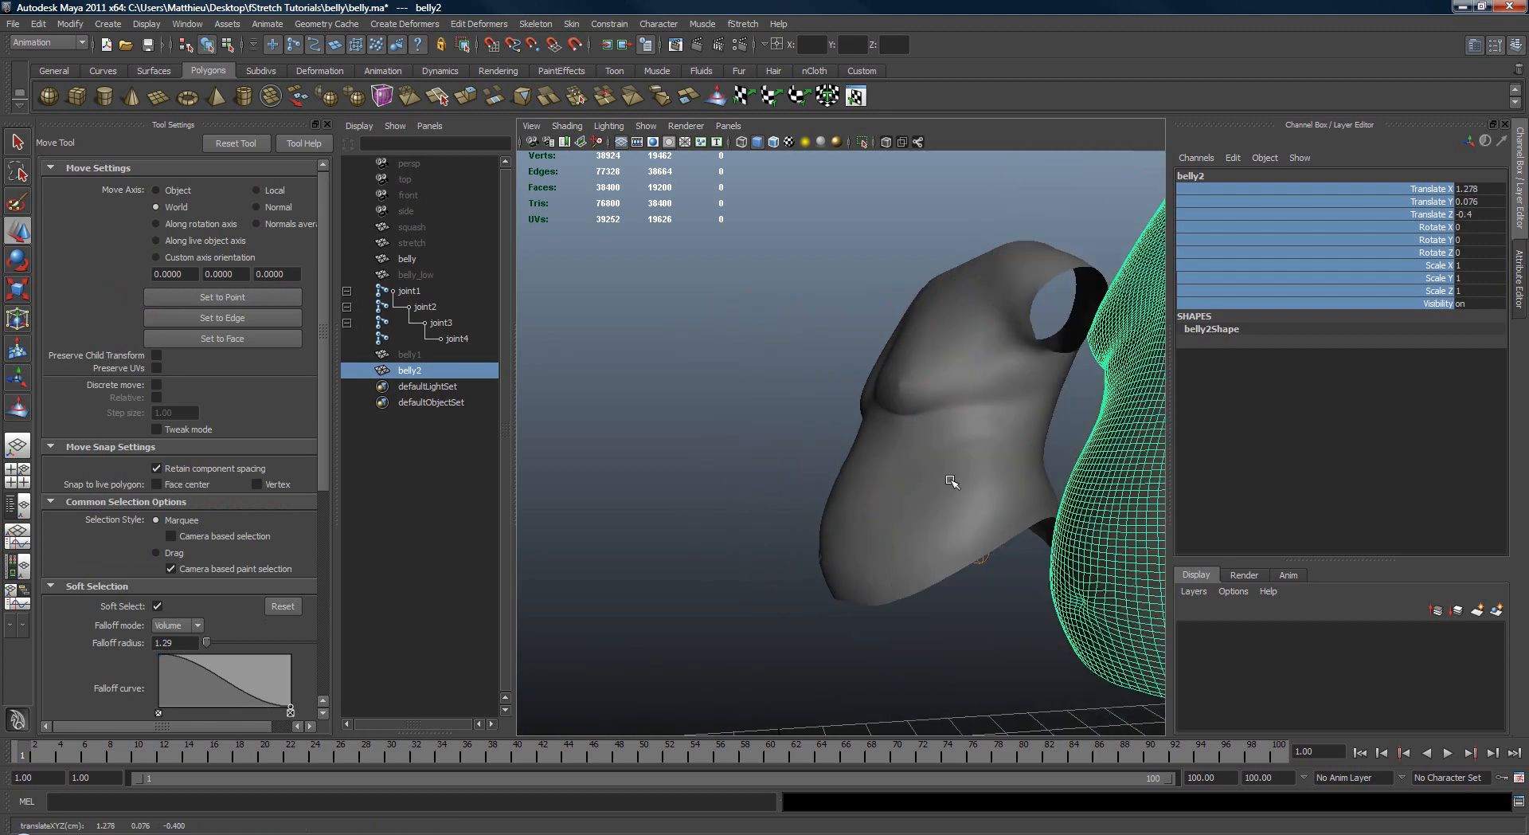
mouse_move(868, 483)
left_mouse_down("alt")
mouse_move(949, 492)
mouse_move(870, 461)
left_mouse_up("alt")
Step: Go to frame 53, select belly2 and the original belly, and connect belly2 as fStretch's Stretch mesh
left_click_drag(251, 753, 683, 745)
left_click_drag(703, 658, 872, 442, "alt")
key("q")
left_click(877, 446)
left_click(877, 445)
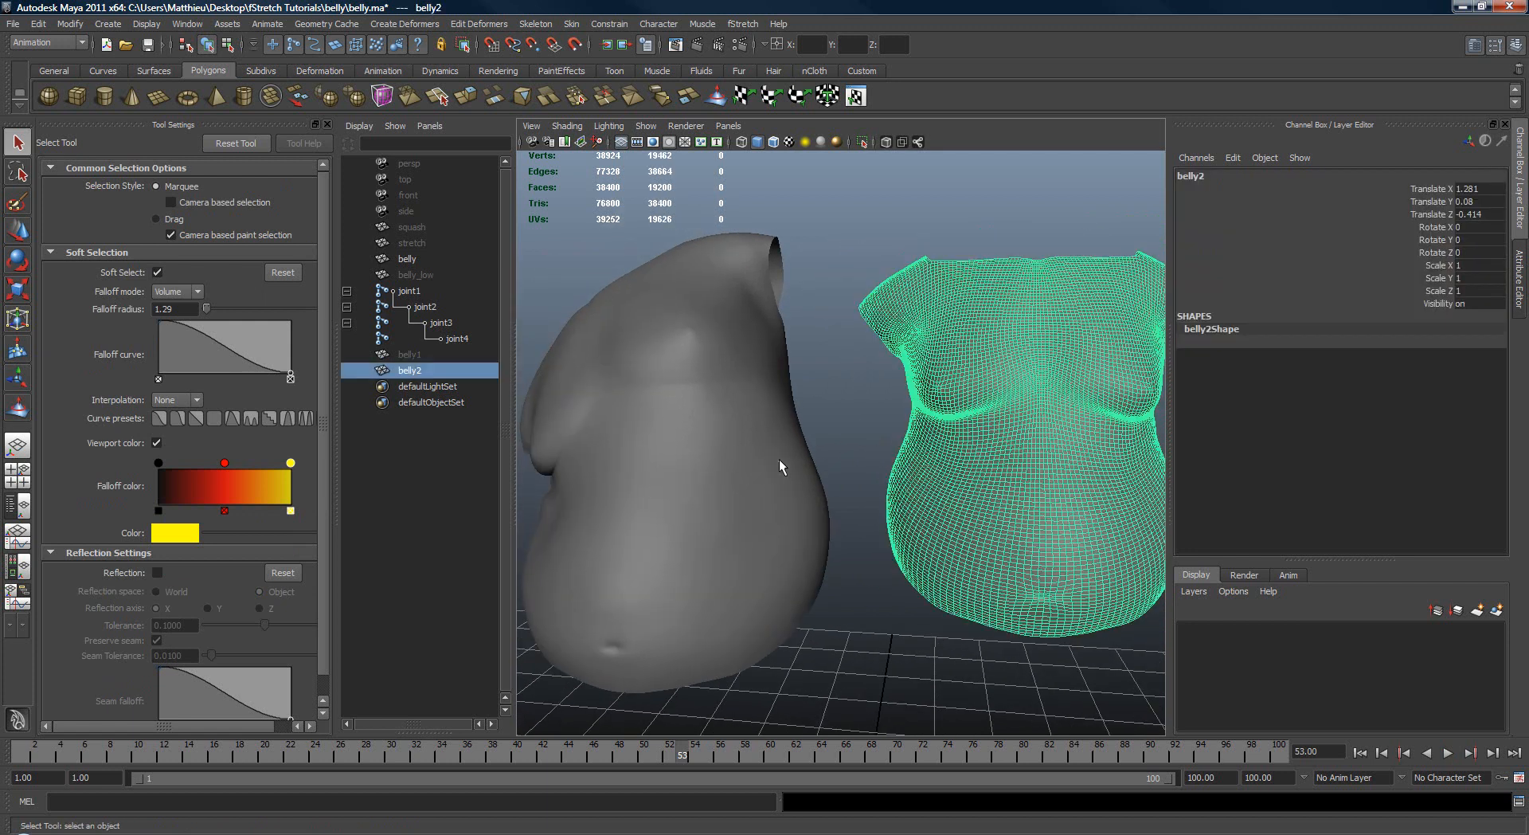
left_click(779, 459, "shift")
key("space")
left_click(920, 398)
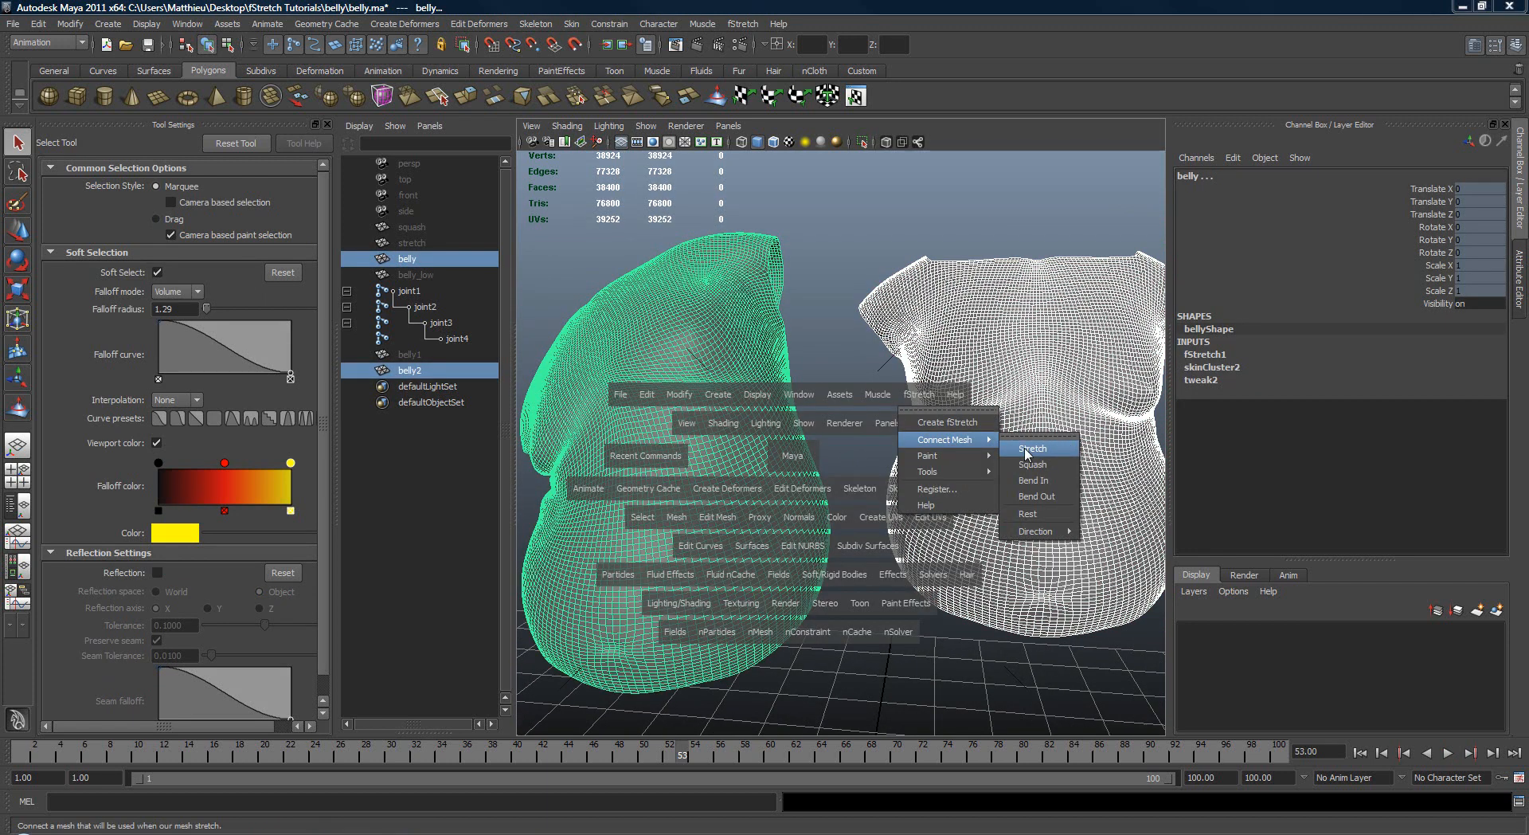
left_click(1024, 443)
left_click_drag(1047, 427, 847, 422, "alt")
left_click(929, 418)
left_click(1000, 440)
right_click_drag(847, 423, 884, 430, "alt")
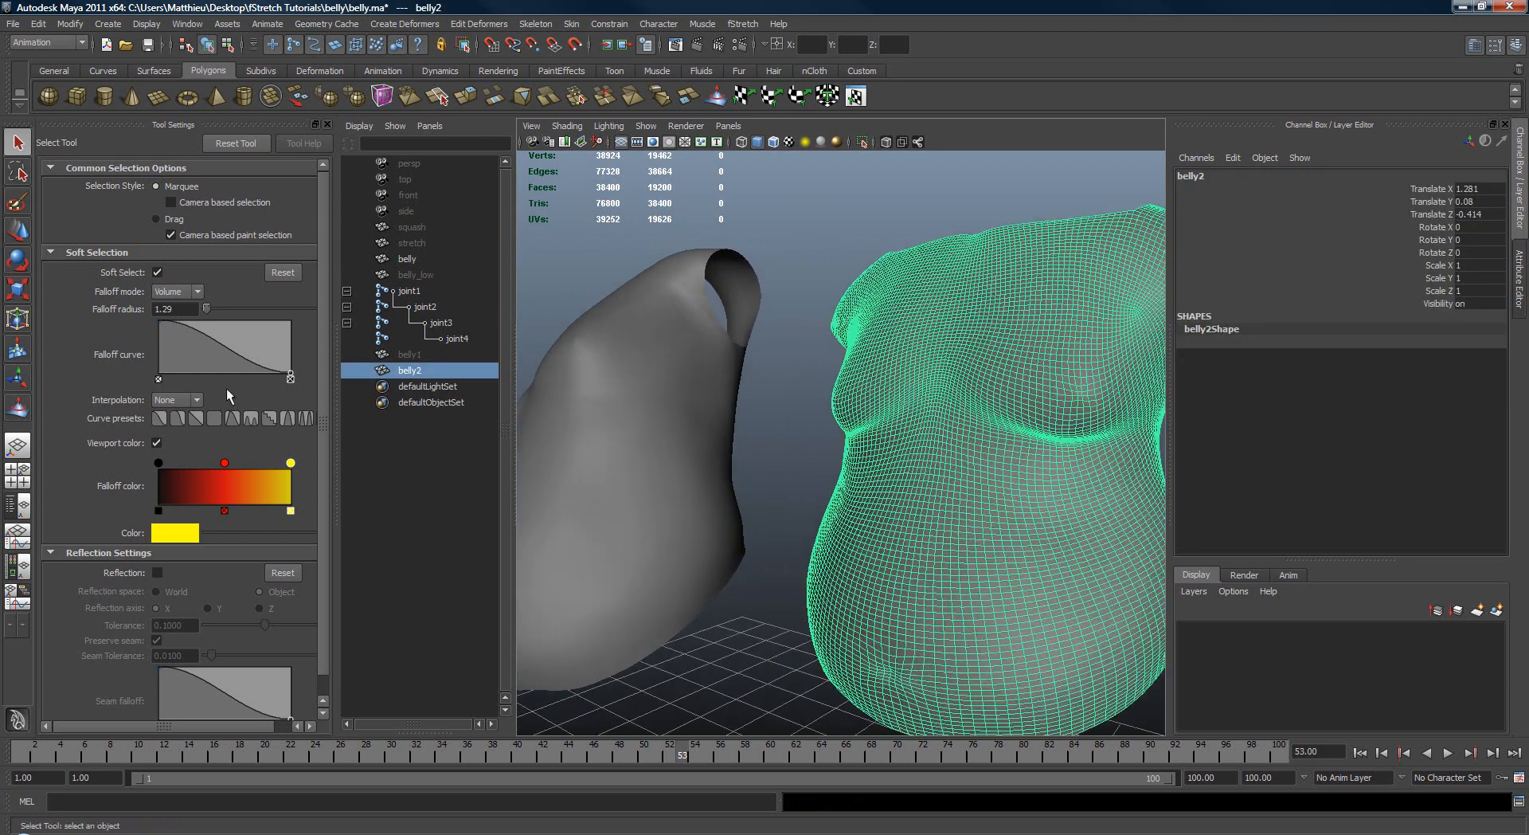
left_click(22, 408)
key("q")
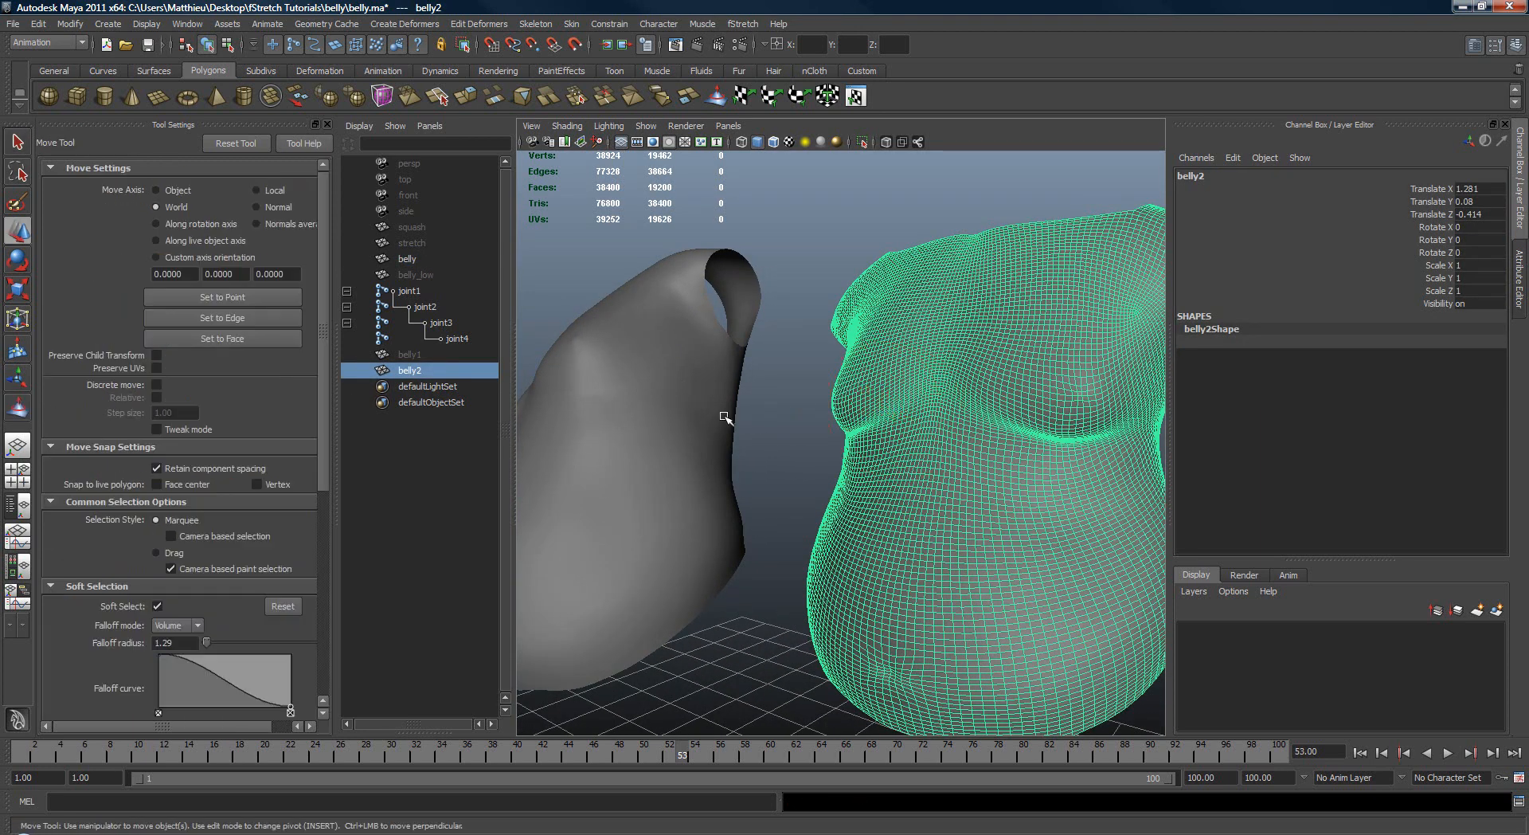
Step: Select the original belly, turn on Draw Color Per Vertex on fStretch1 and deselect the mesh
left_click_drag(727, 416, 812, 430, "alt")
left_click(788, 423)
key("ctrl+a")
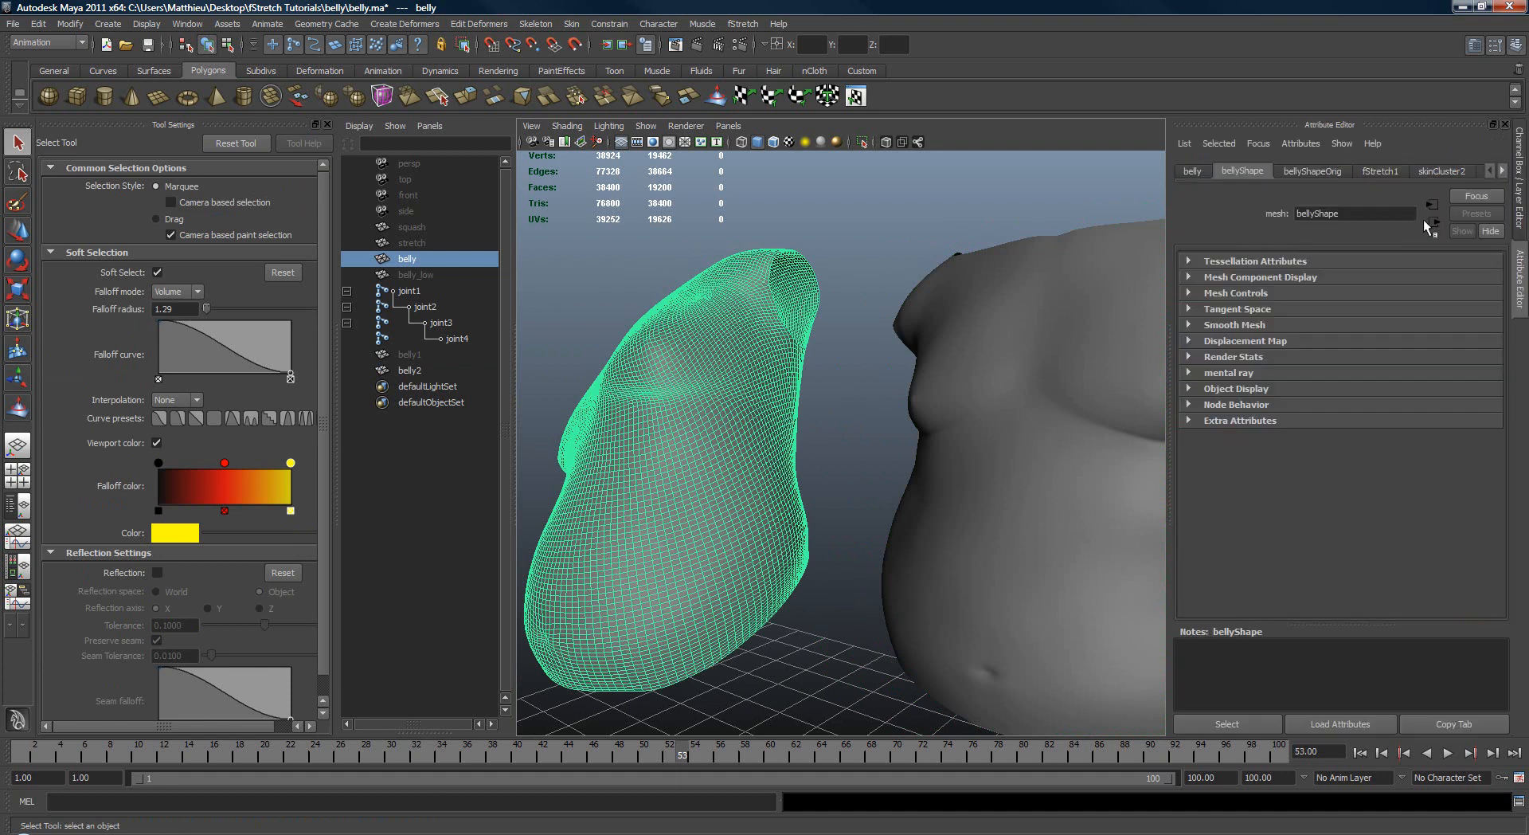
left_click(1382, 172)
left_click(1331, 451)
mouse_move(808, 438)
left_mouse_down("alt")
mouse_move(926, 430)
mouse_move(828, 424)
left_mouse_up("alt")
left_click(926, 430)
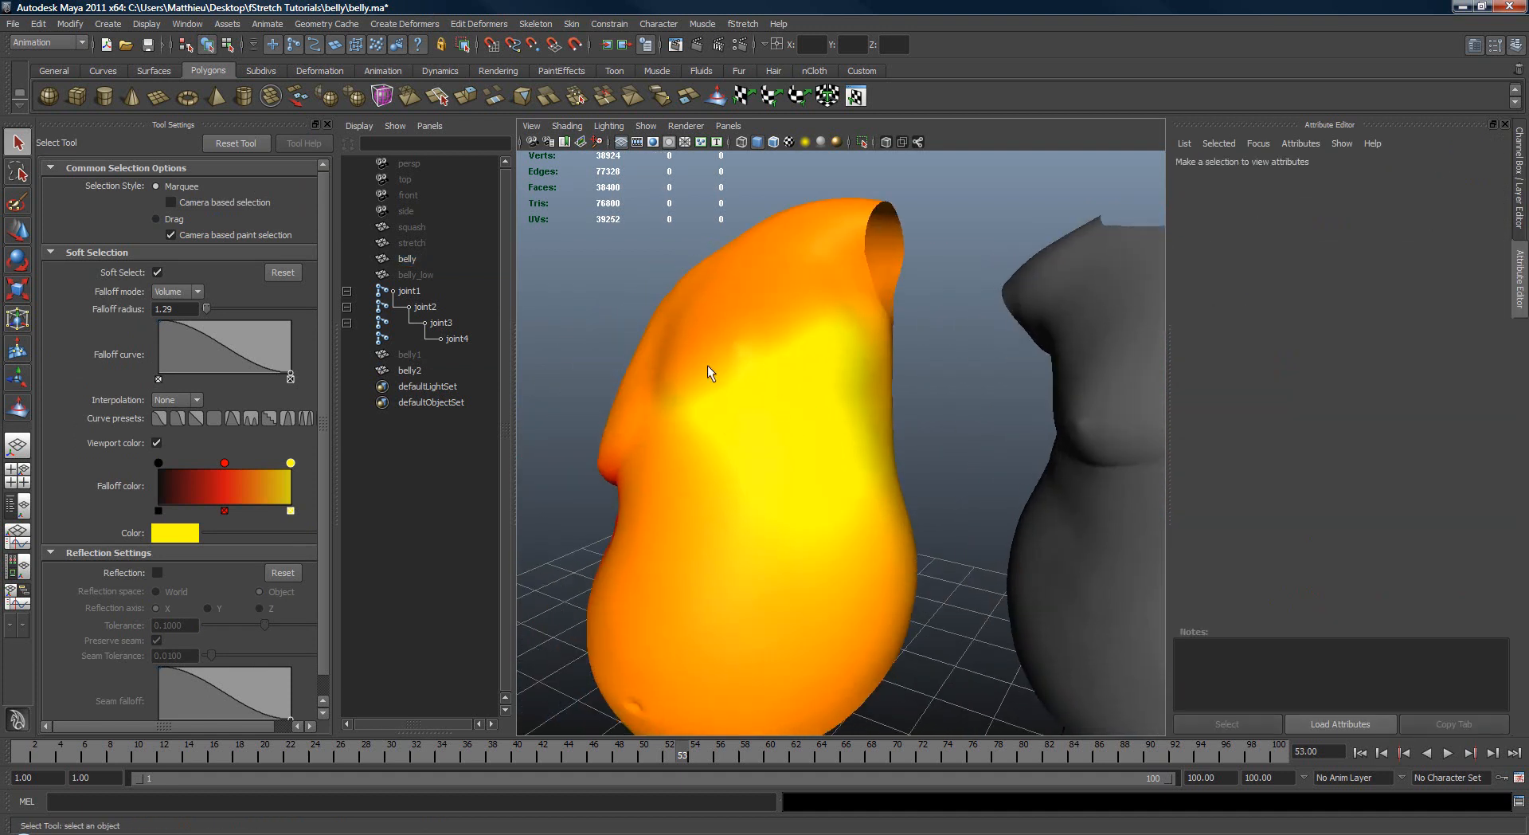
Step: Reselect the original belly and set fStretch1's Tension Color Contrast to 1
left_click_drag(681, 399, 860, 399, "alt")
left_click(926, 412)
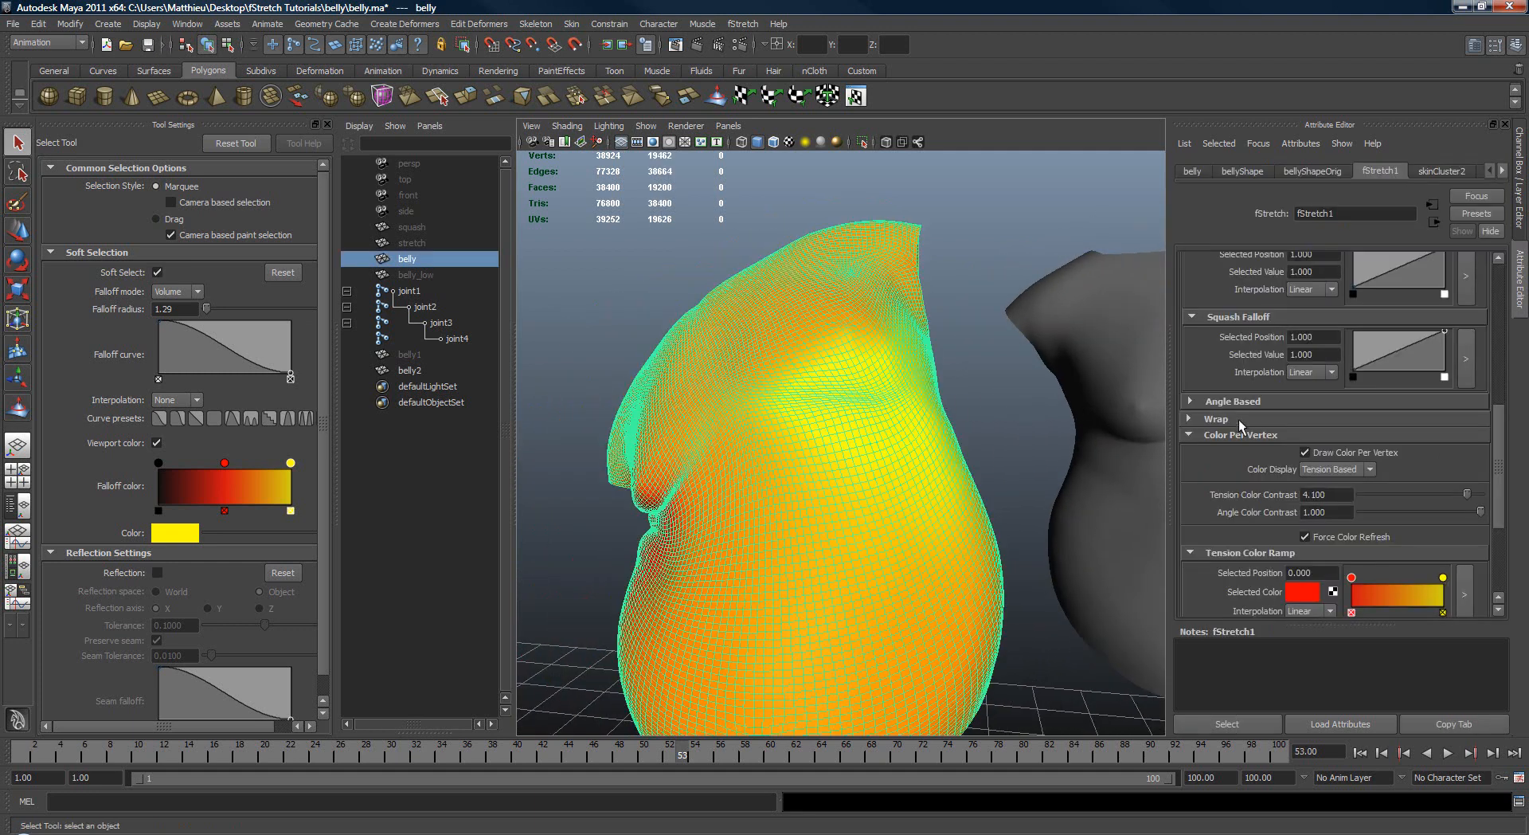
type("1")
key("Return")
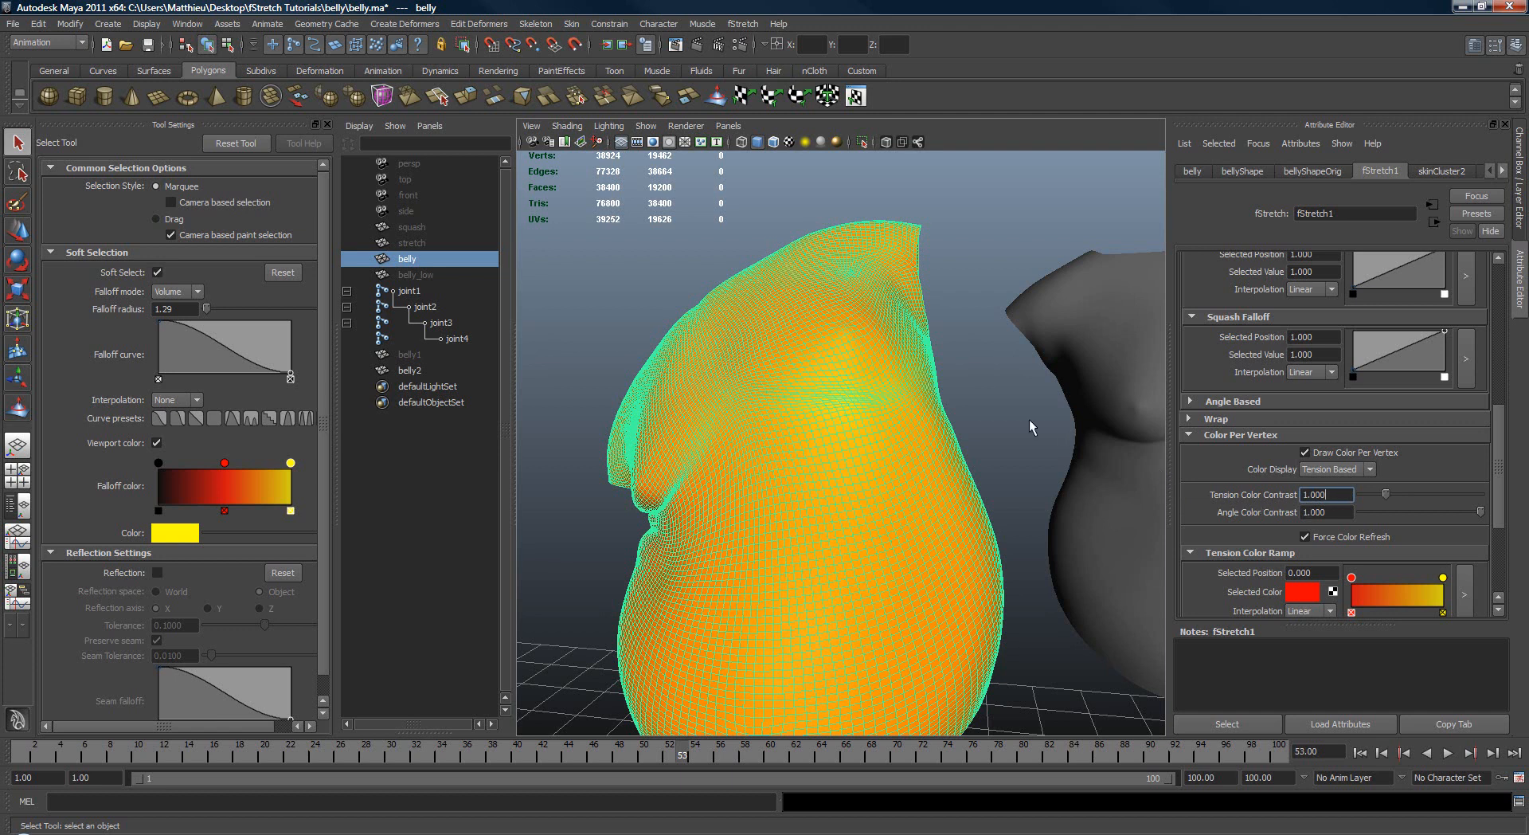
left_click_drag(1029, 420, 980, 478, "alt")
left_click(1028, 444)
left_click(979, 478)
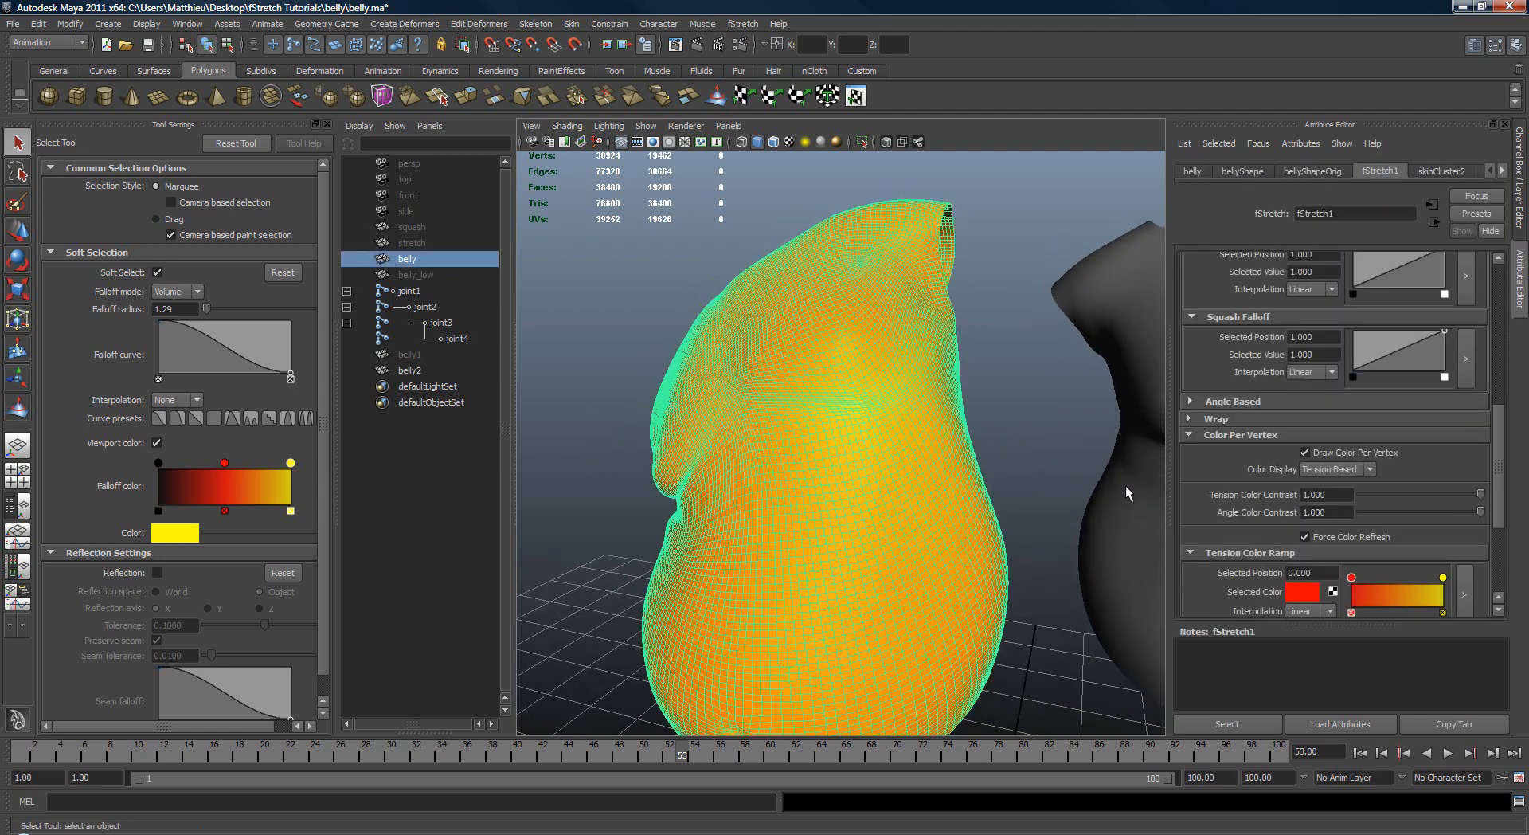
Step: Select the fStretch1 node and set its stretch Range to 0.463
left_click(1253, 724)
left_click_drag(1498, 519, 1517, 360)
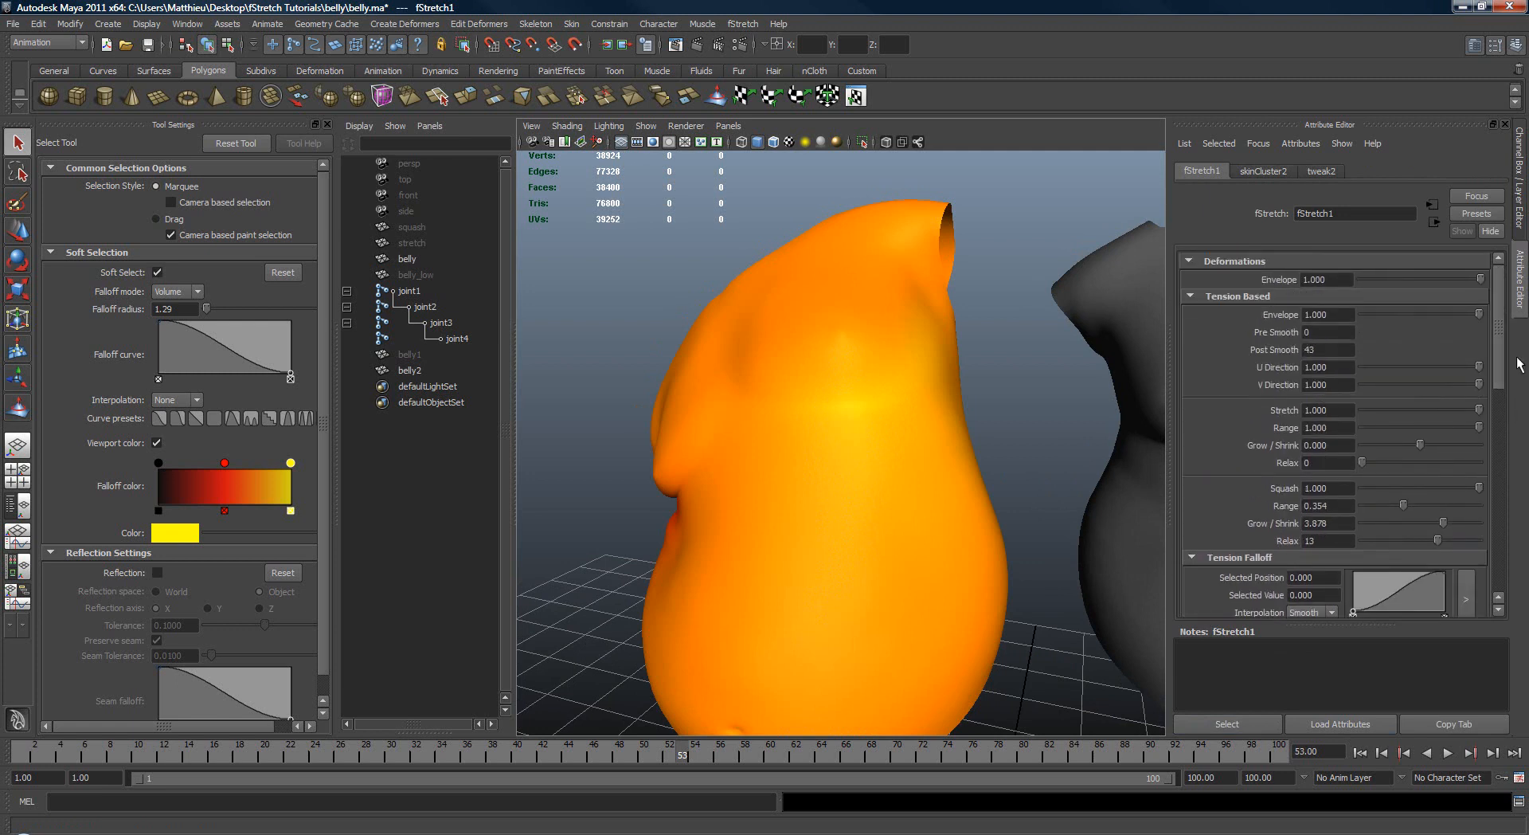
left_click_drag(1478, 428, 1416, 428)
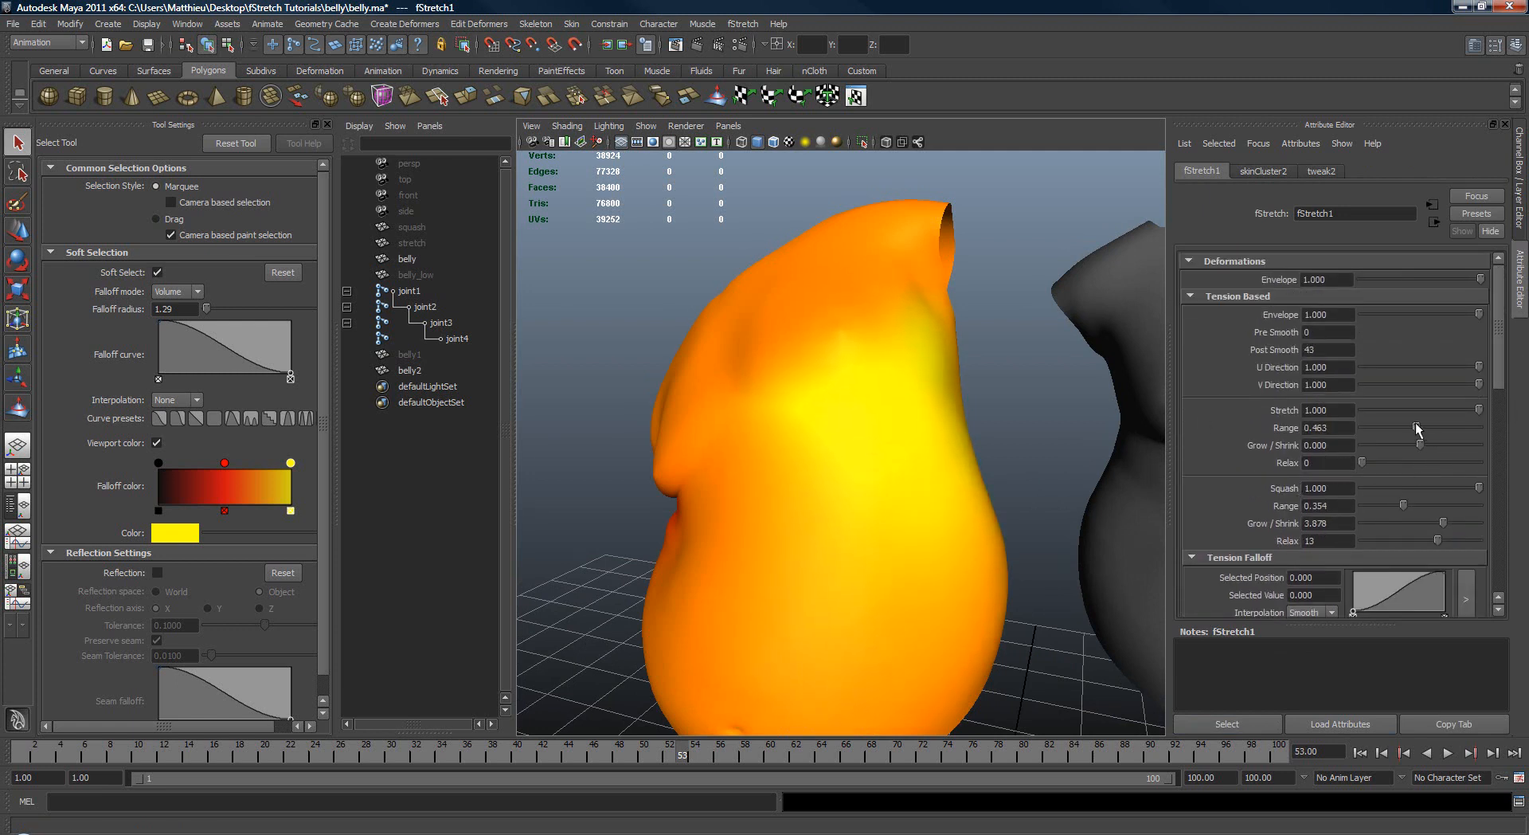
Step: Turn off Draw Color Per Vertex on the fStretch1 node
left_click_drag(961, 516, 890, 492, "alt")
left_click_drag(1502, 390, 1448, 561)
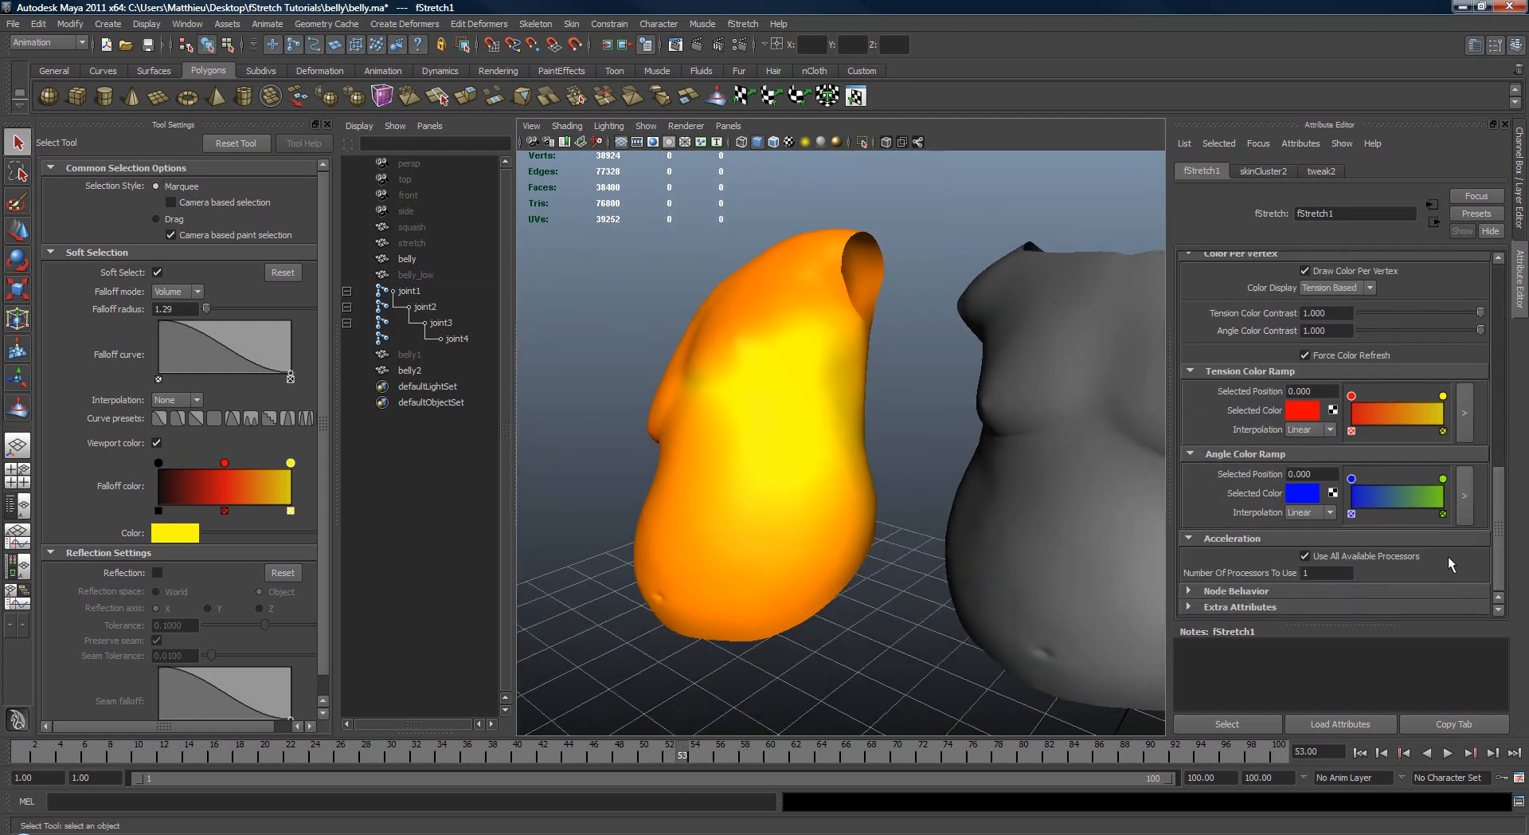
left_click(1355, 269)
Step: Select belly2 and sculpt a short raised stroke across its upper side with the Sculpt Geometry Tool
mouse_move(1015, 424)
left_mouse_down("alt")
mouse_move(972, 447)
mouse_move(762, 422)
mouse_move(868, 466)
mouse_move(924, 444)
left_mouse_up("alt")
left_click(984, 437)
left_click(21, 415)
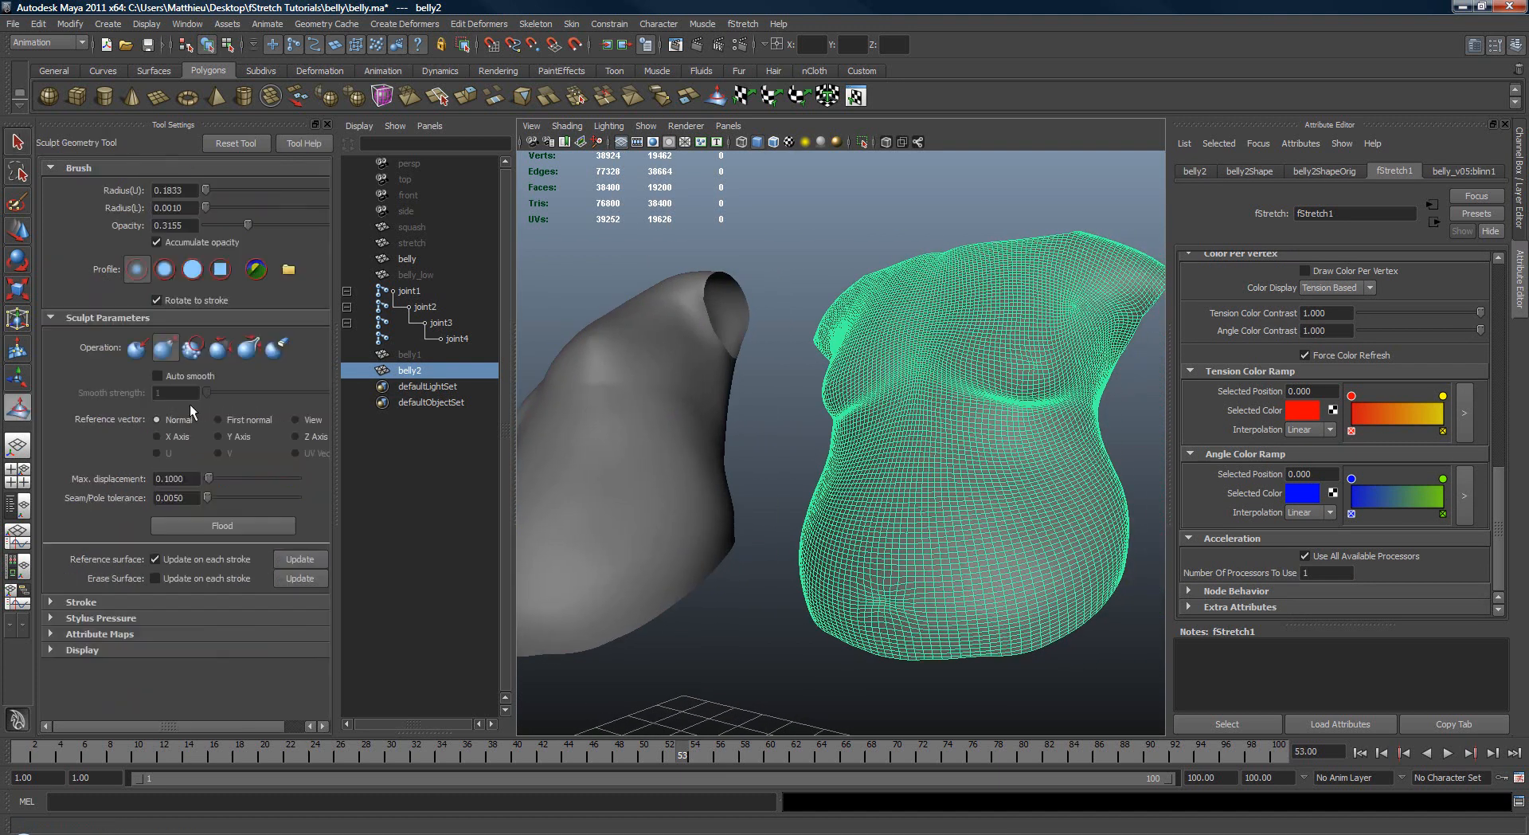
left_click_drag(987, 396, 1061, 405, "alt")
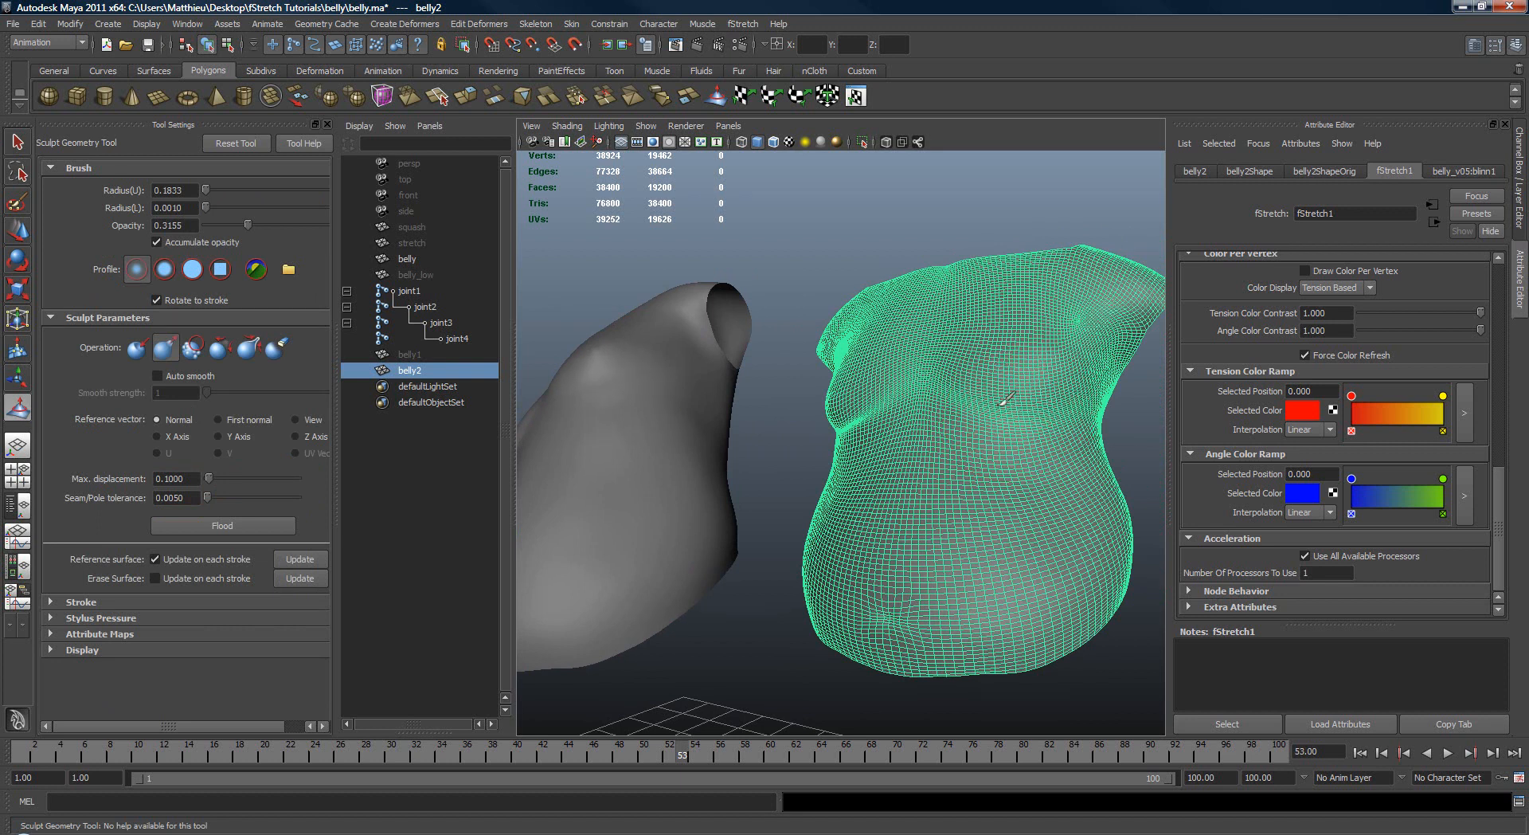
left_click_drag(832, 420, 967, 430, "alt")
middle_click_drag(968, 430, 1055, 434, "alt")
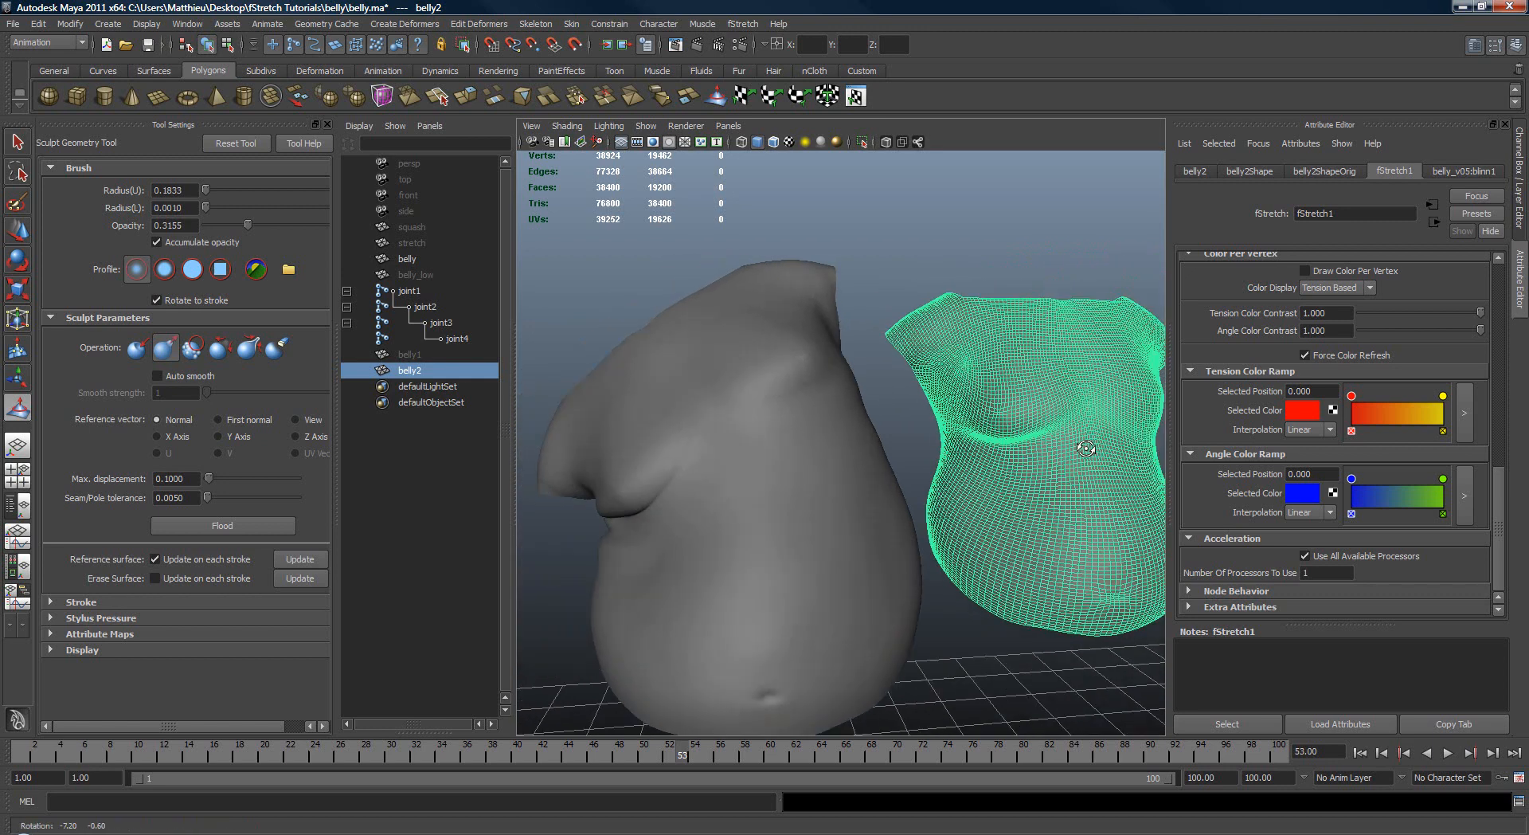
right_click_drag(1055, 434, 1102, 438, "alt")
mouse_move(1103, 438)
left_mouse_down("alt")
mouse_move(986, 437)
mouse_move(1014, 448)
left_mouse_up("alt")
right_click_drag(1013, 447, 1051, 457, "alt")
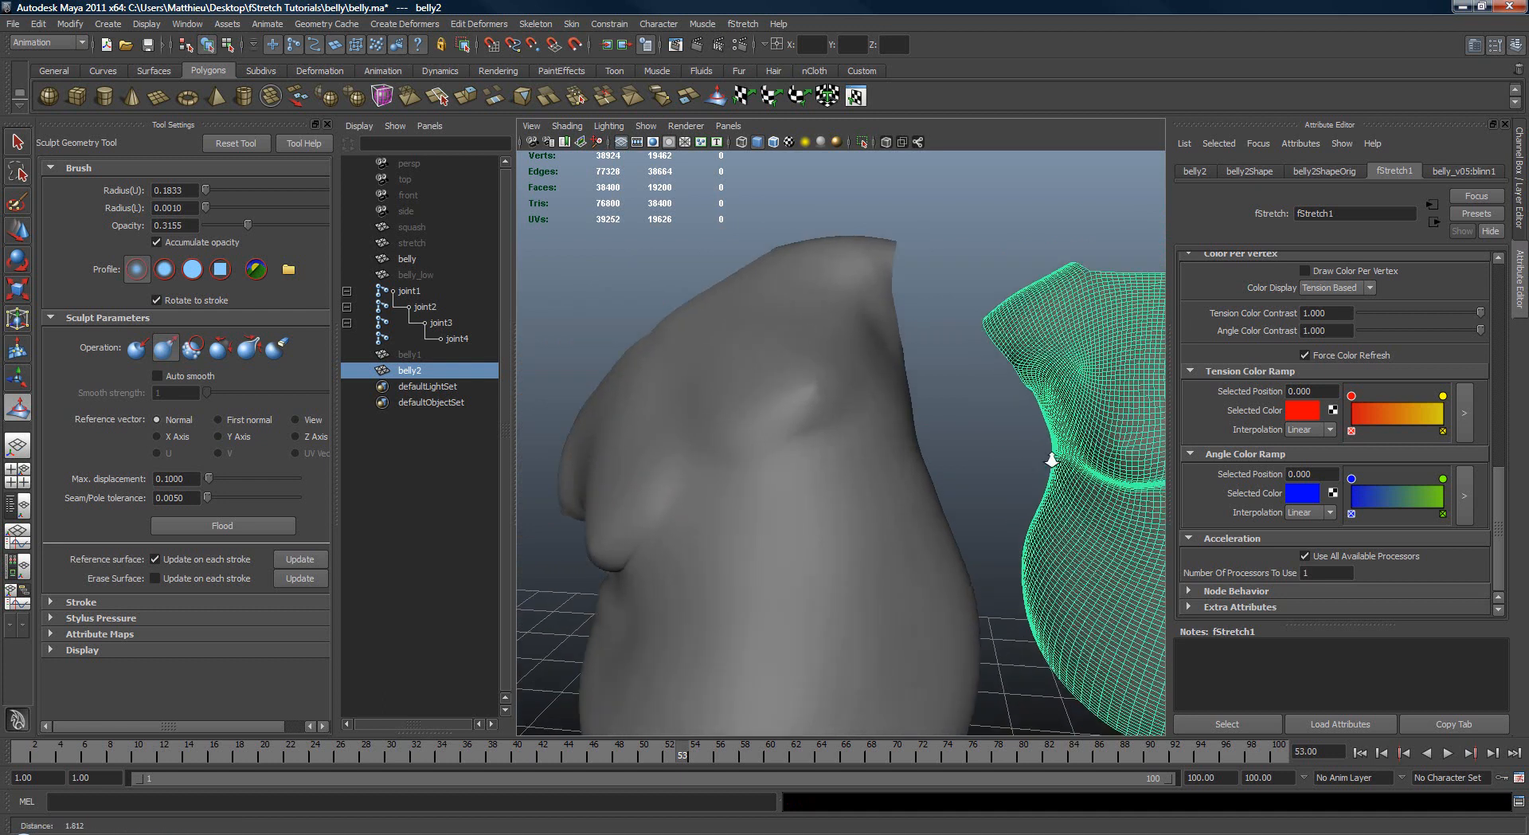
left_click_drag(1051, 457, 1083, 455, "alt")
Step: Select the original belly's fStretch1 node and set its stretch Range to 0.450, Grow / Shrink to 1.429 and Relax to 17
key("q")
left_click(907, 476)
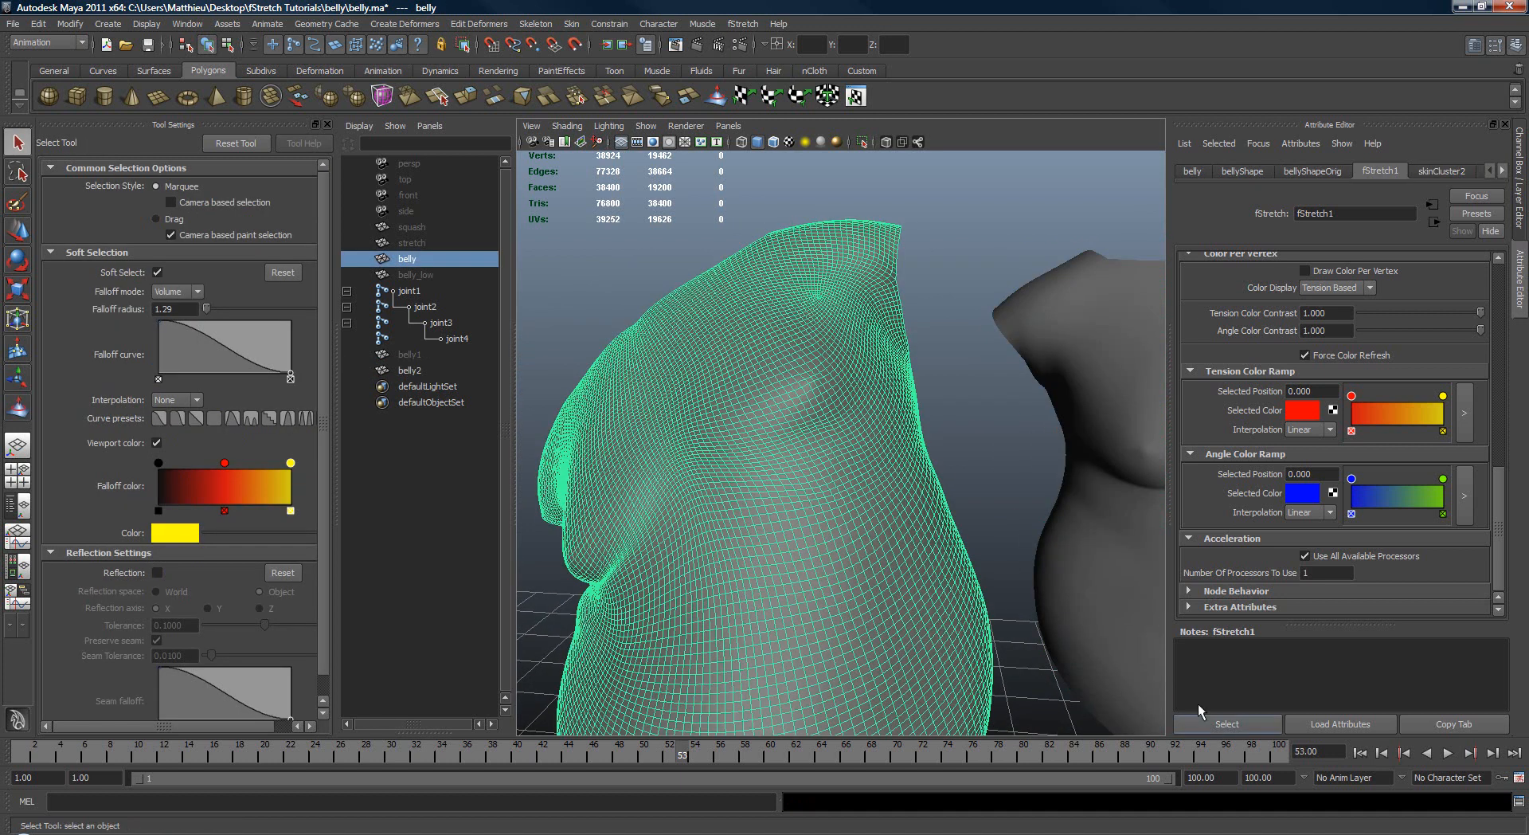
left_click(1249, 717)
left_click_drag(1504, 538, 1525, 327)
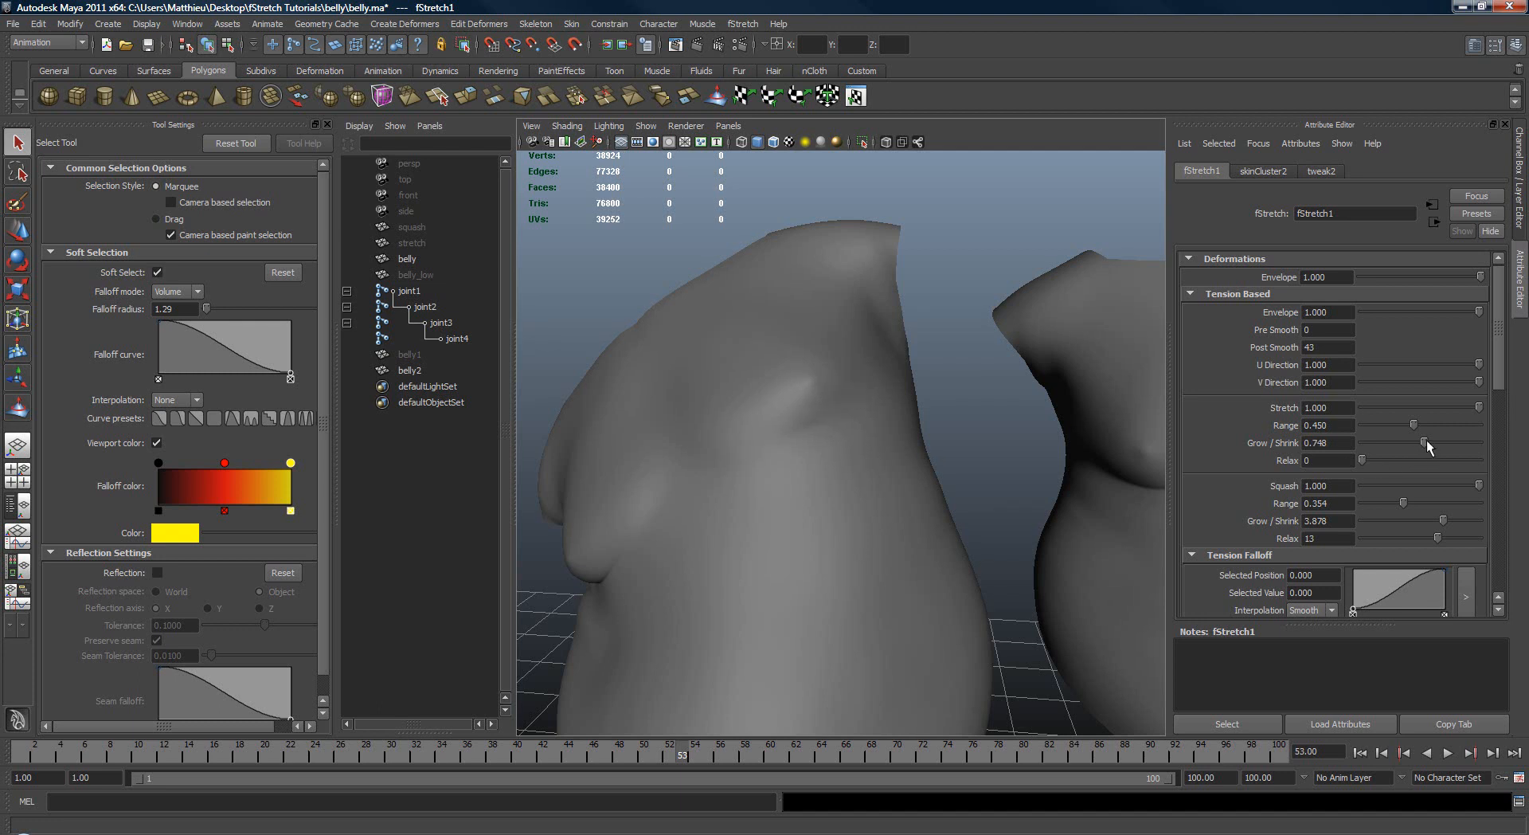
mouse_move(1419, 442)
left_mouse_down()
mouse_move(1446, 443)
mouse_move(1430, 445)
left_mouse_up()
mouse_move(943, 465)
left_mouse_down("alt")
mouse_move(809, 460)
mouse_move(940, 468)
left_mouse_up("alt")
right_click_drag(939, 468, 880, 472, "alt")
middle_click_drag(880, 472, 881, 479, "alt")
right_click_drag(880, 478, 923, 509, "alt")
left_click_drag(923, 509, 865, 510, "alt")
scroll(758, 434, "up", 2)
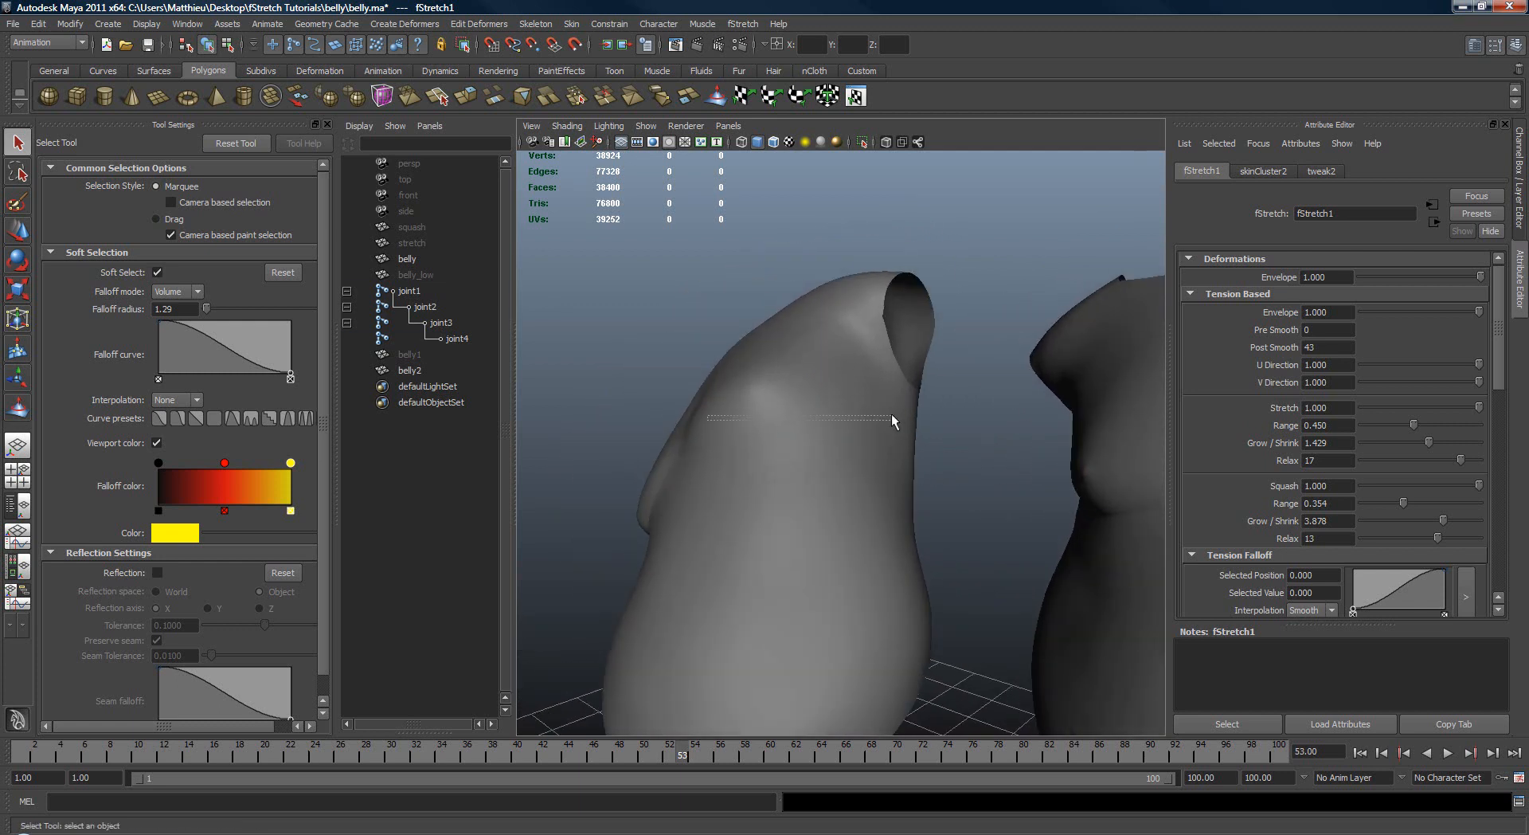
Step: Select joint3 and rotate it to about -0.148, 17.766, -2.181 to test the stretch in a new pose
left_click_drag(891, 413, 811, 436)
key("e")
right_click_drag(779, 430, 891, 403, "alt")
key("q")
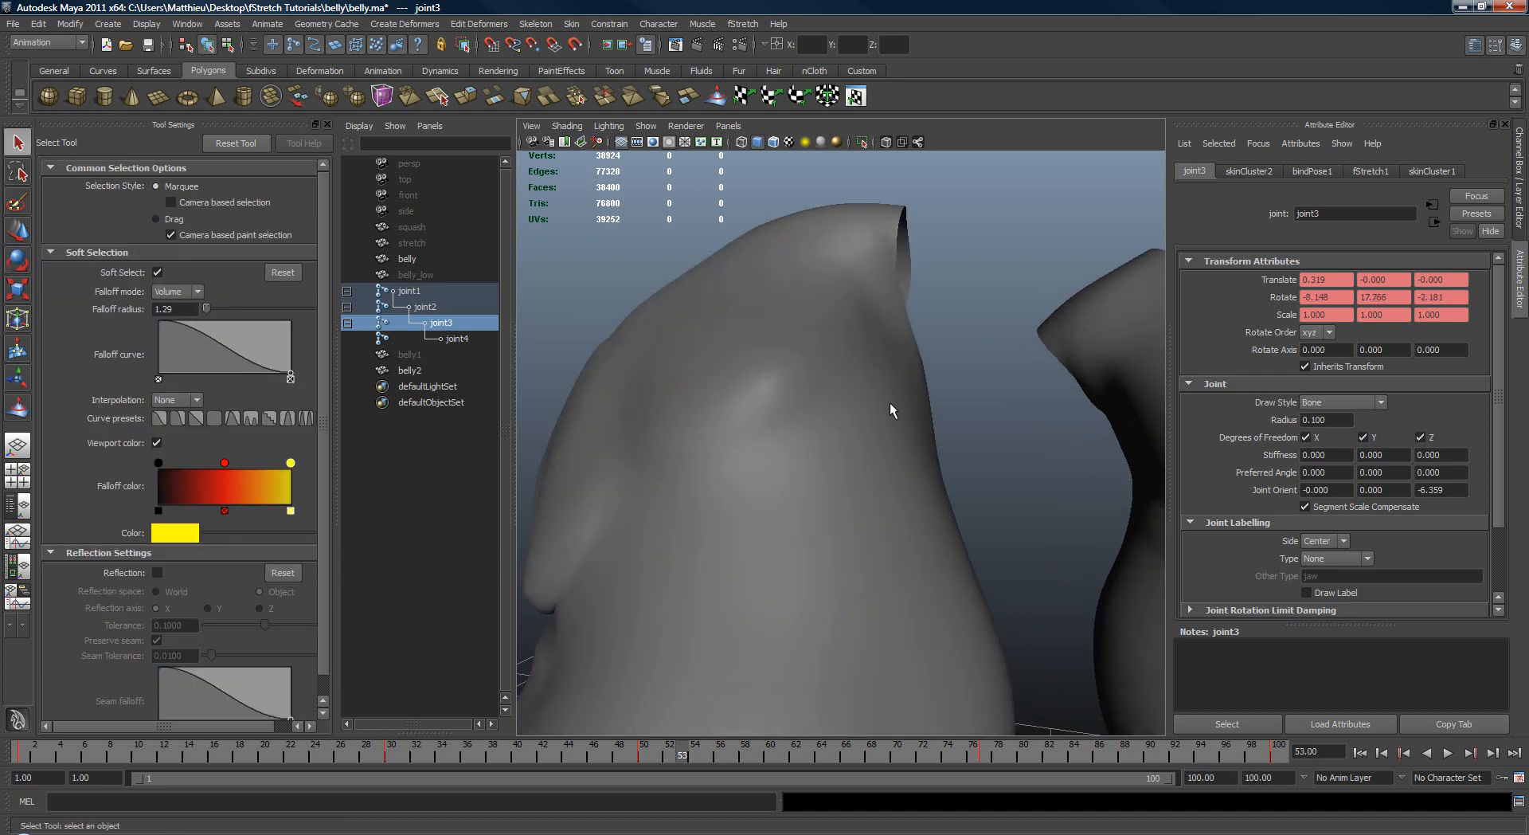
Step: Start painting Stretch Relax on the original belly, using Replace with value 0 and a brush radius of 0.0642
left_click(890, 403)
left_click_drag(895, 438, 970, 373, "alt")
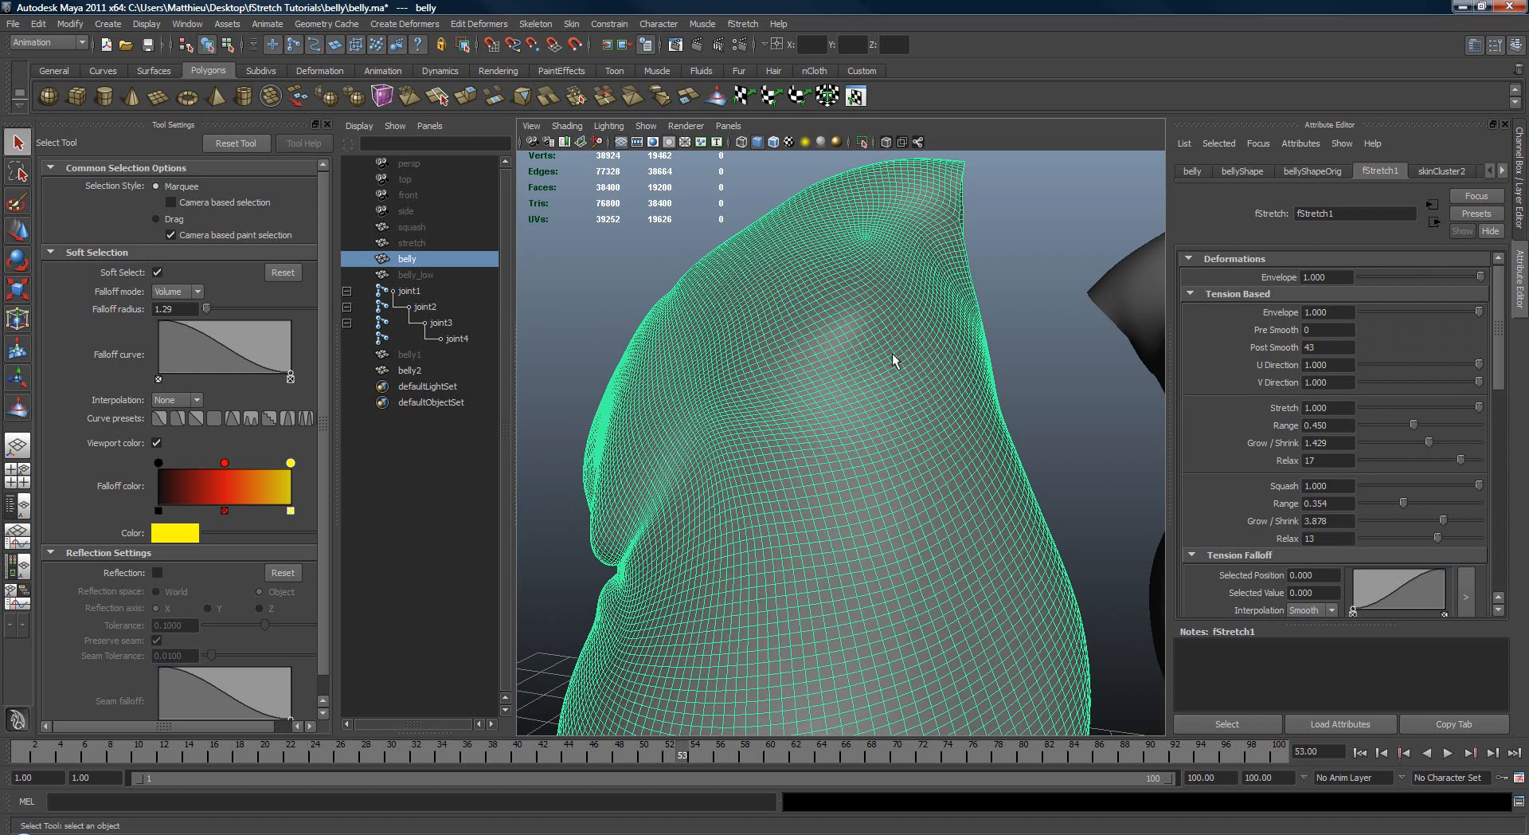
key("space")
left_click(1031, 308)
mouse_move(1068, 373)
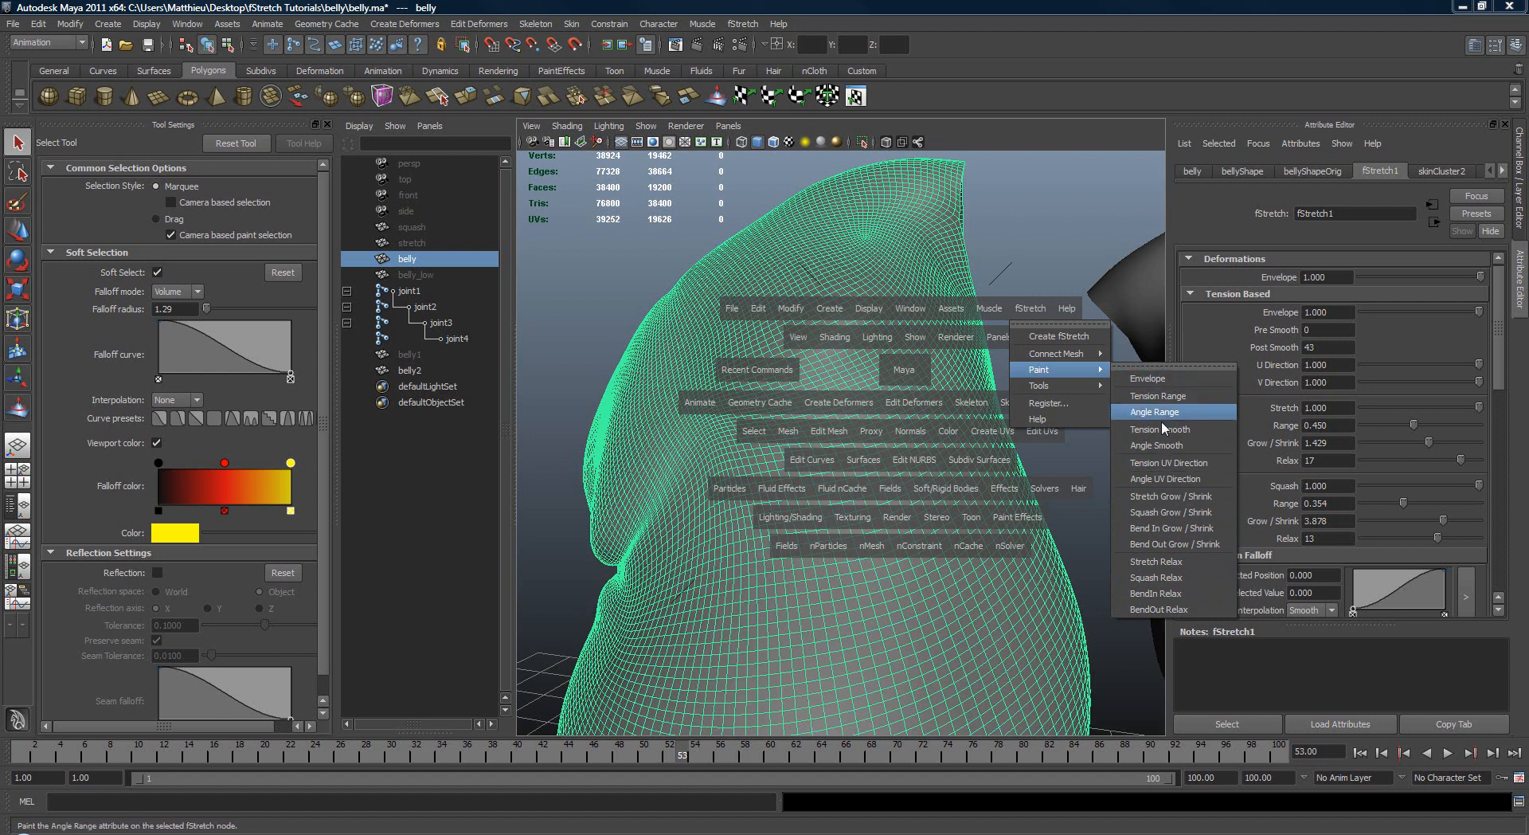
left_click(1179, 562)
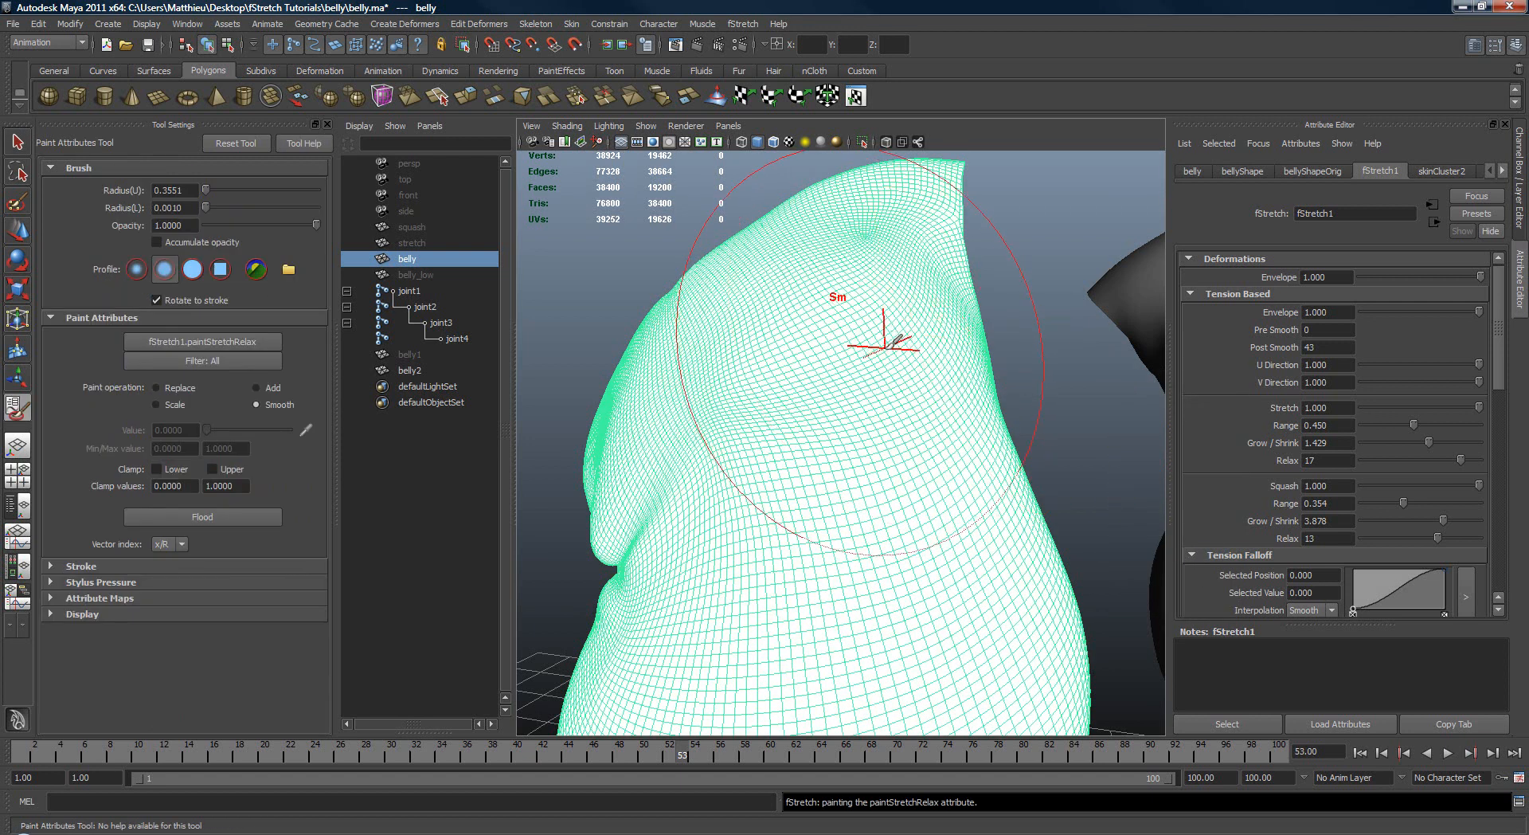
scroll(870, 341, "up", 5)
left_click_drag(858, 423, 680, 437)
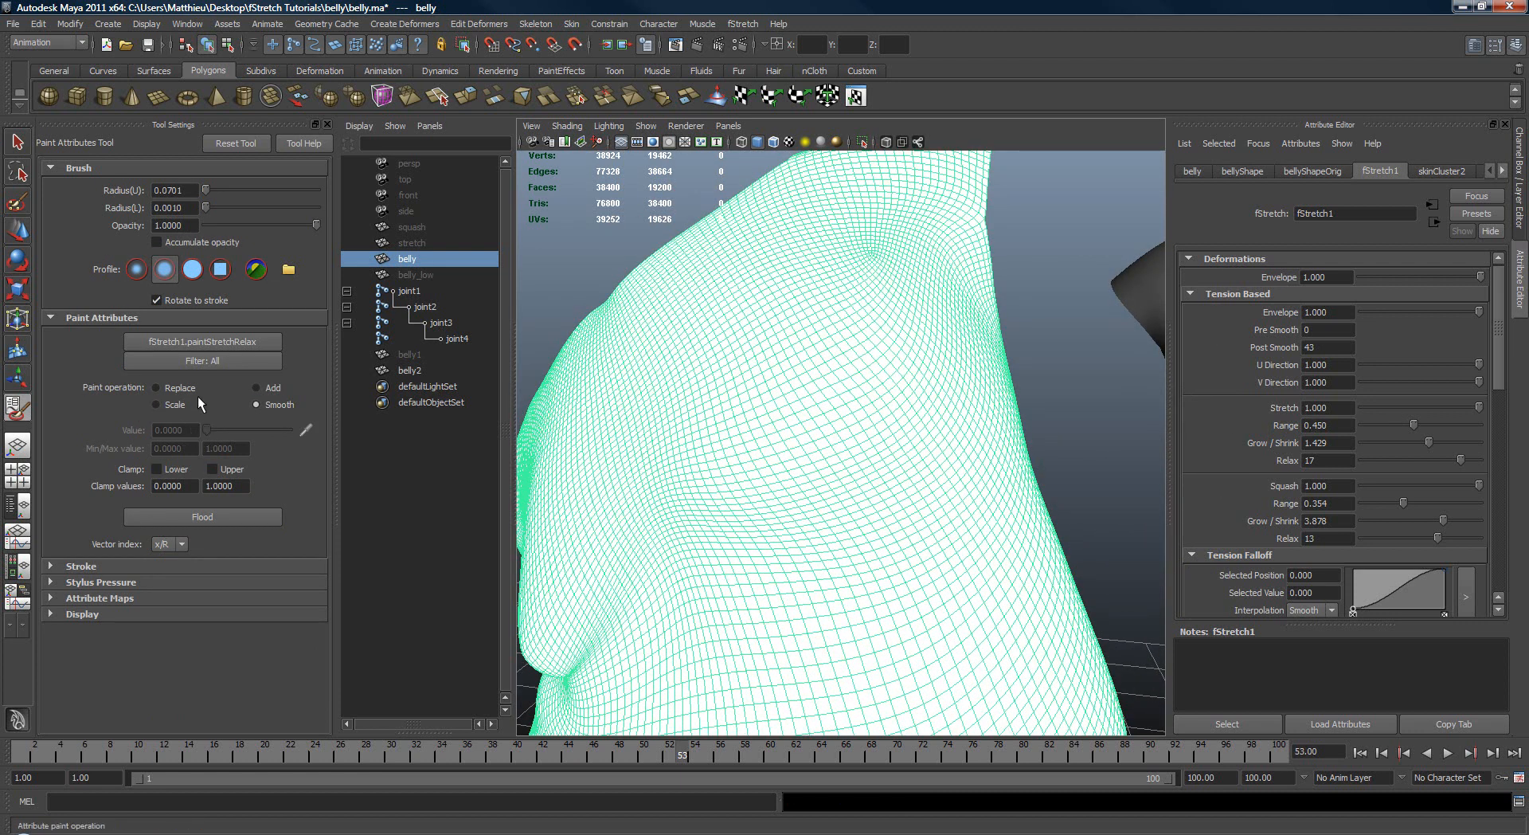
left_click(157, 387)
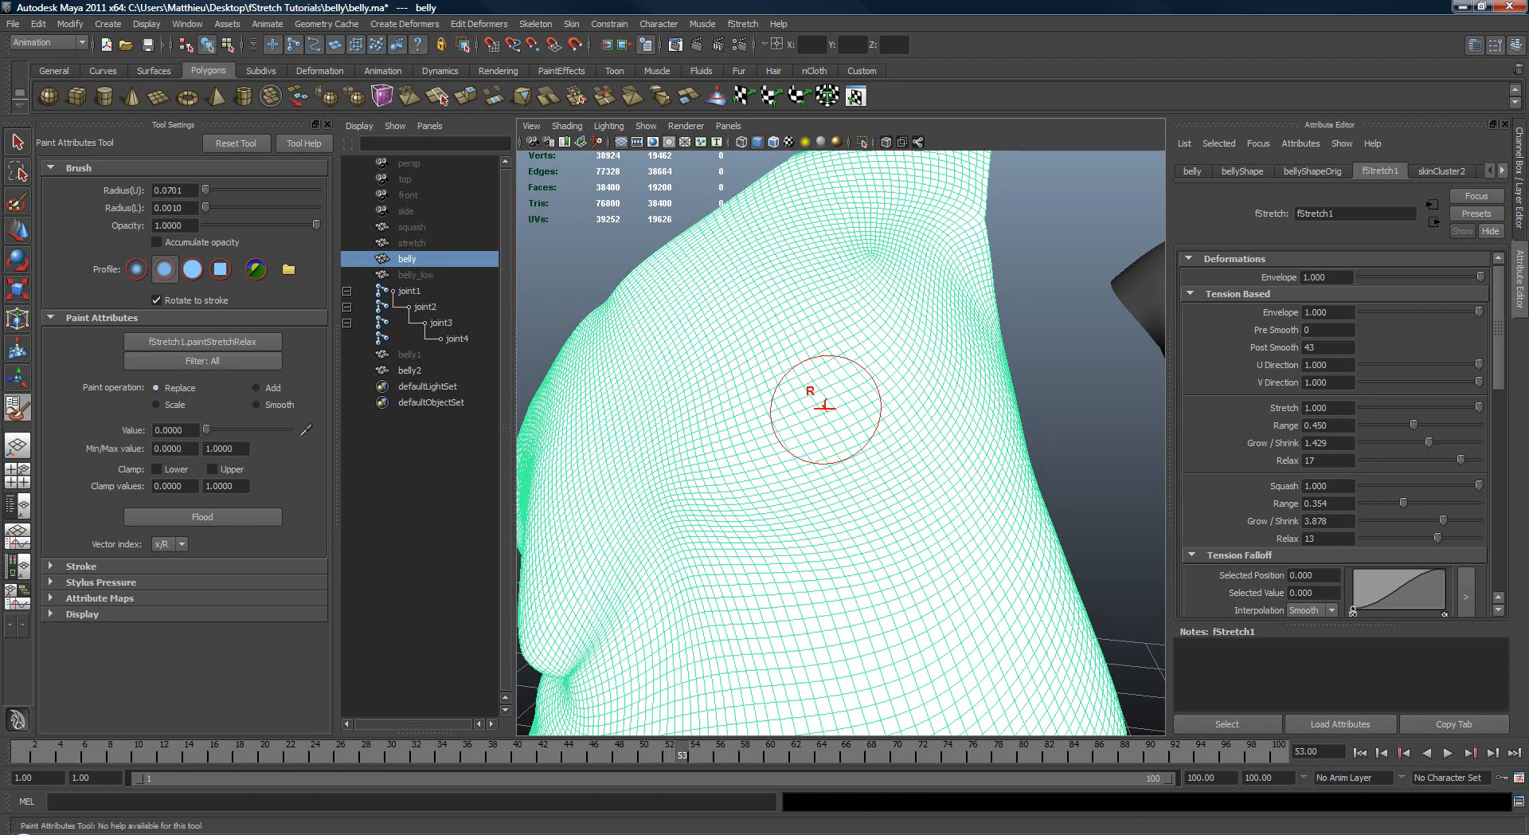
Step: Paint a round patch of zero Stretch Relax over the raised area on the belly's upper side, and deselect the mesh
left_click(824, 405)
left_click_drag(832, 395, 805, 405)
mouse_move(938, 415)
left_mouse_down("alt")
mouse_move(870, 427)
mouse_move(925, 427)
left_mouse_up("alt")
mouse_move(788, 390)
left_mouse_down()
mouse_move(863, 434)
mouse_move(788, 409)
left_mouse_up()
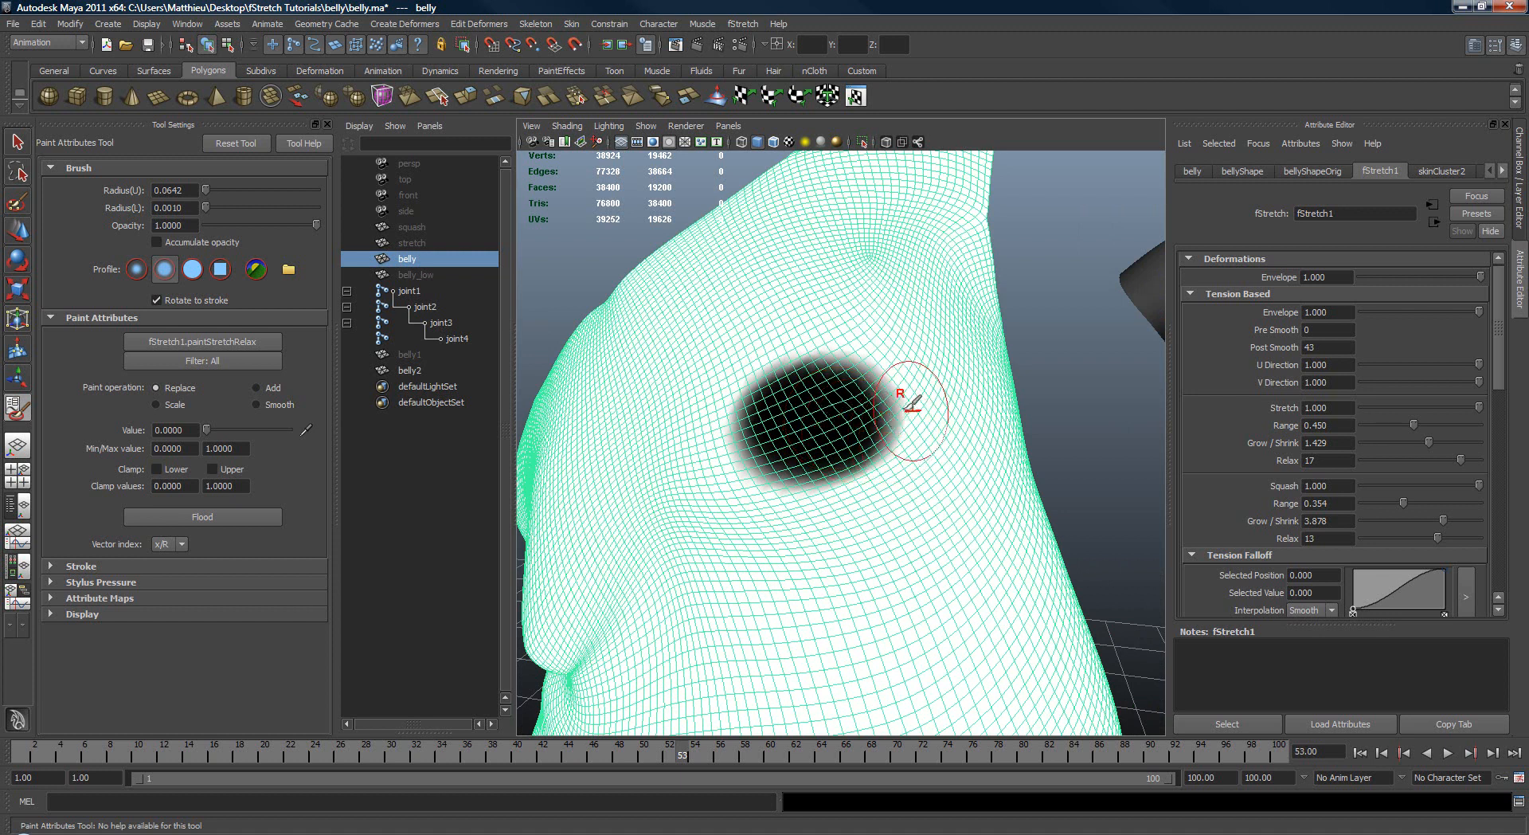
right_click_drag(821, 418, 766, 411, "alt")
key("w")
left_click(1028, 433)
left_click_drag(1028, 433, 1015, 436, "alt")
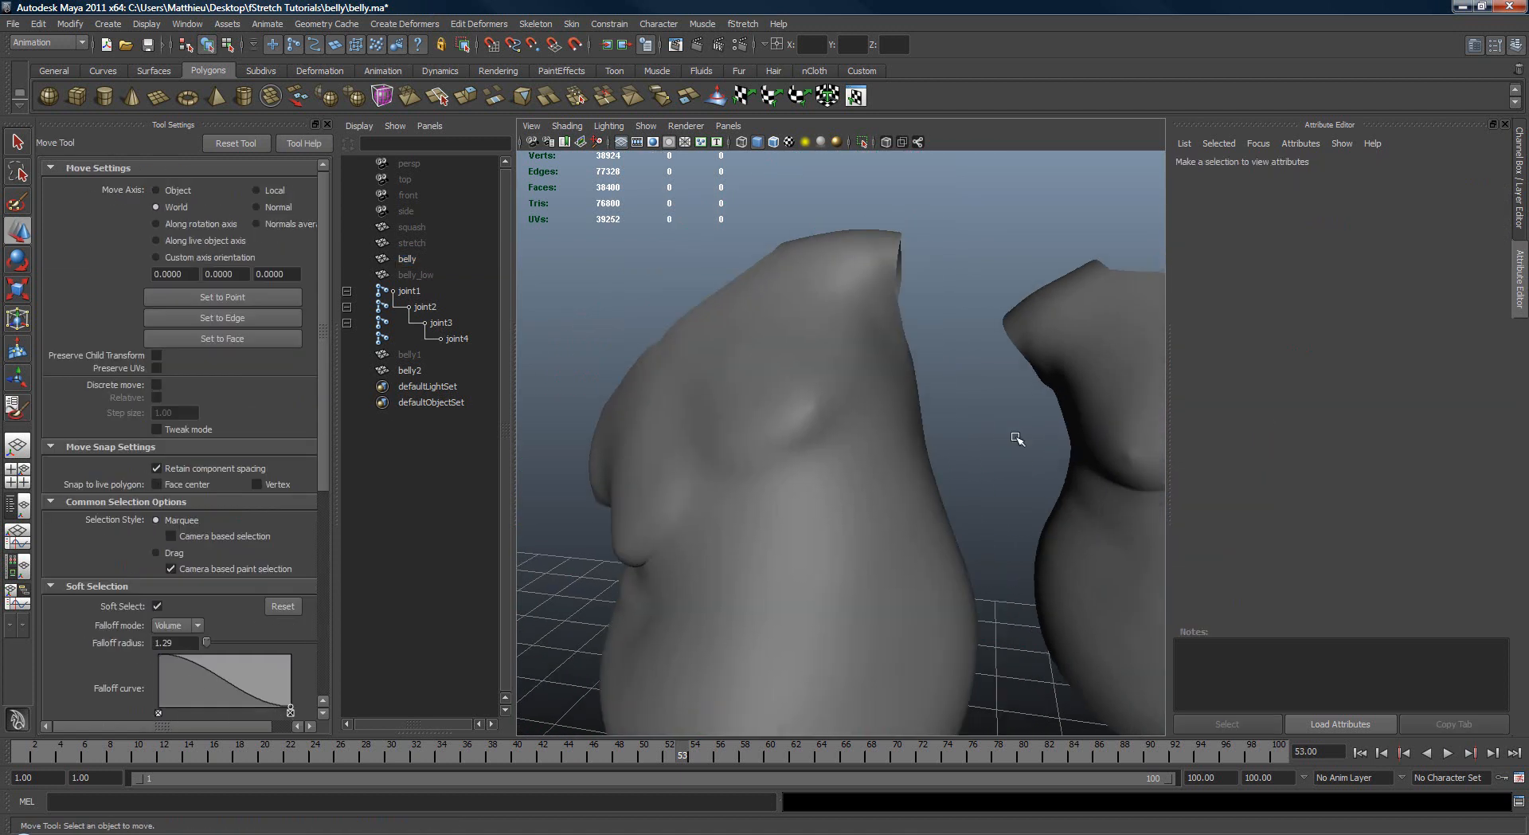
right_click_drag(1015, 436, 1029, 449, "alt")
Step: Reselect the original belly, resume painting its Stretch Relax and enlarge the zero-value patch on the upper side
left_click(728, 456)
left_click(18, 410)
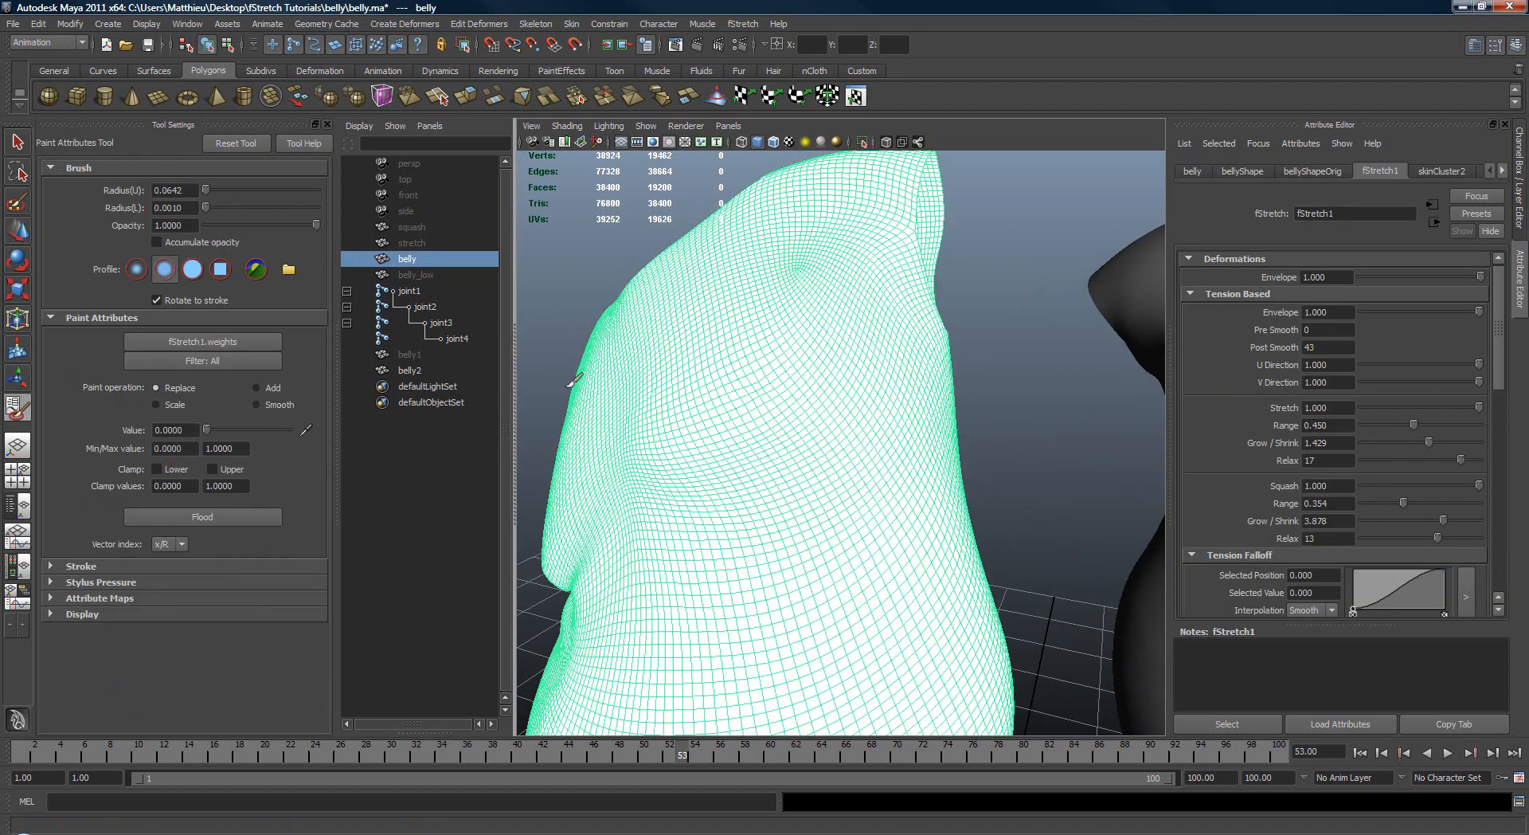
key("space")
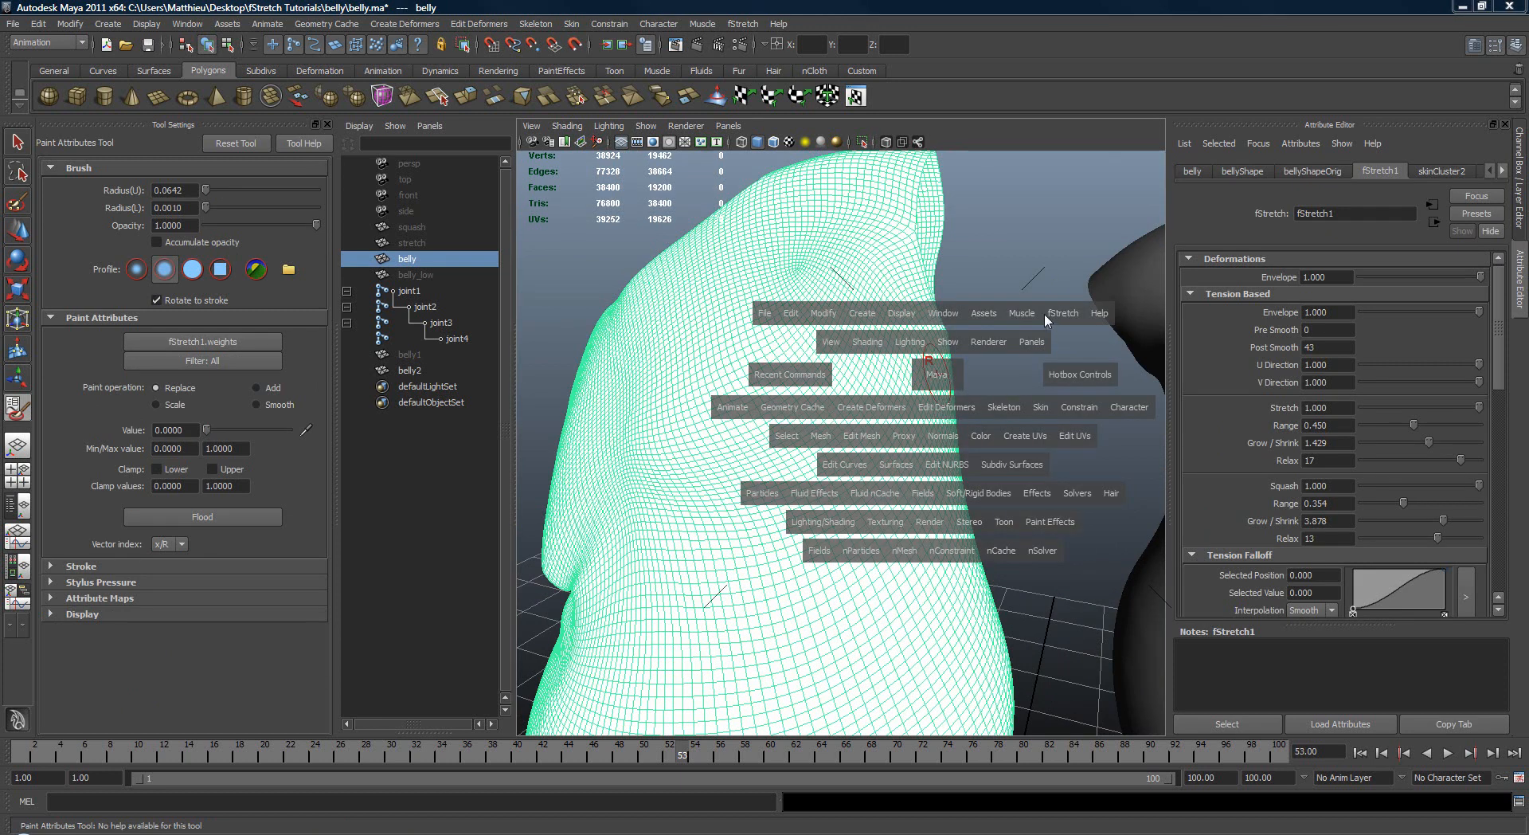
left_click(1063, 313)
mouse_move(1109, 383)
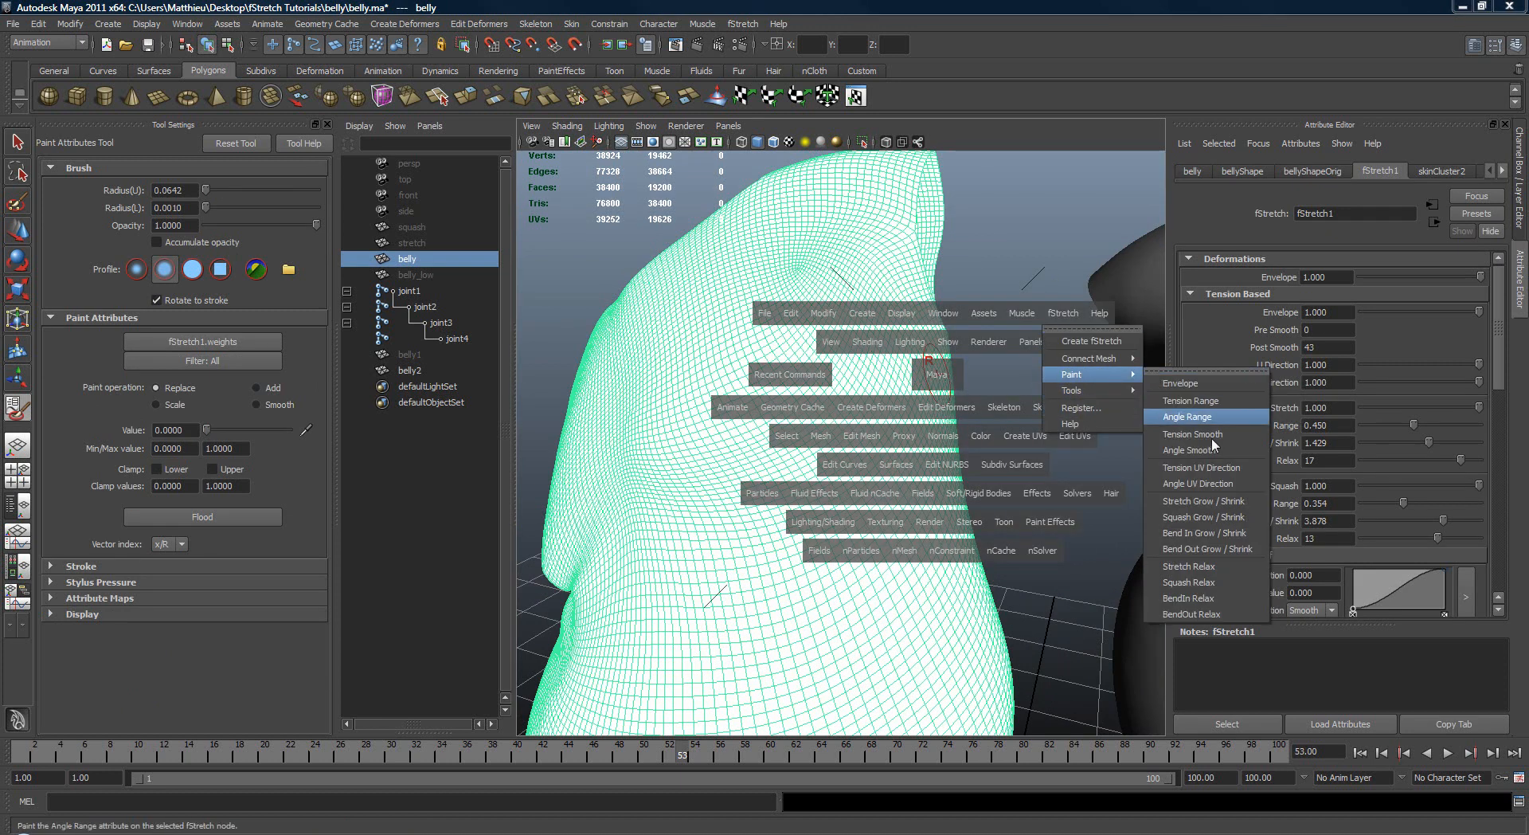
left_click(1212, 574)
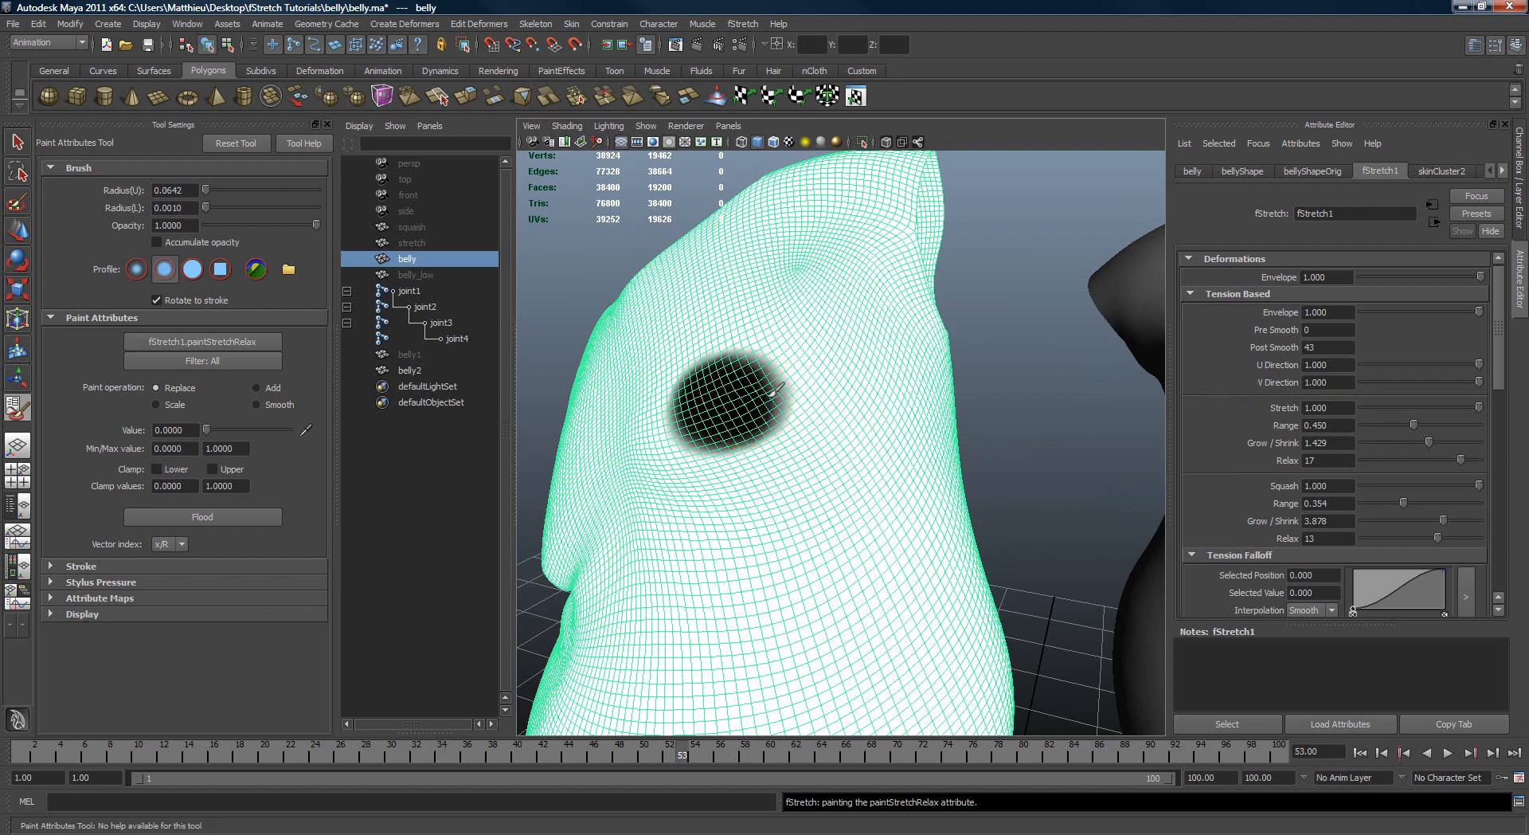
mouse_move(774, 390)
left_mouse_down()
mouse_move(749, 404)
mouse_move(880, 444)
mouse_move(959, 439)
mouse_move(966, 457)
mouse_move(876, 446)
left_mouse_up()
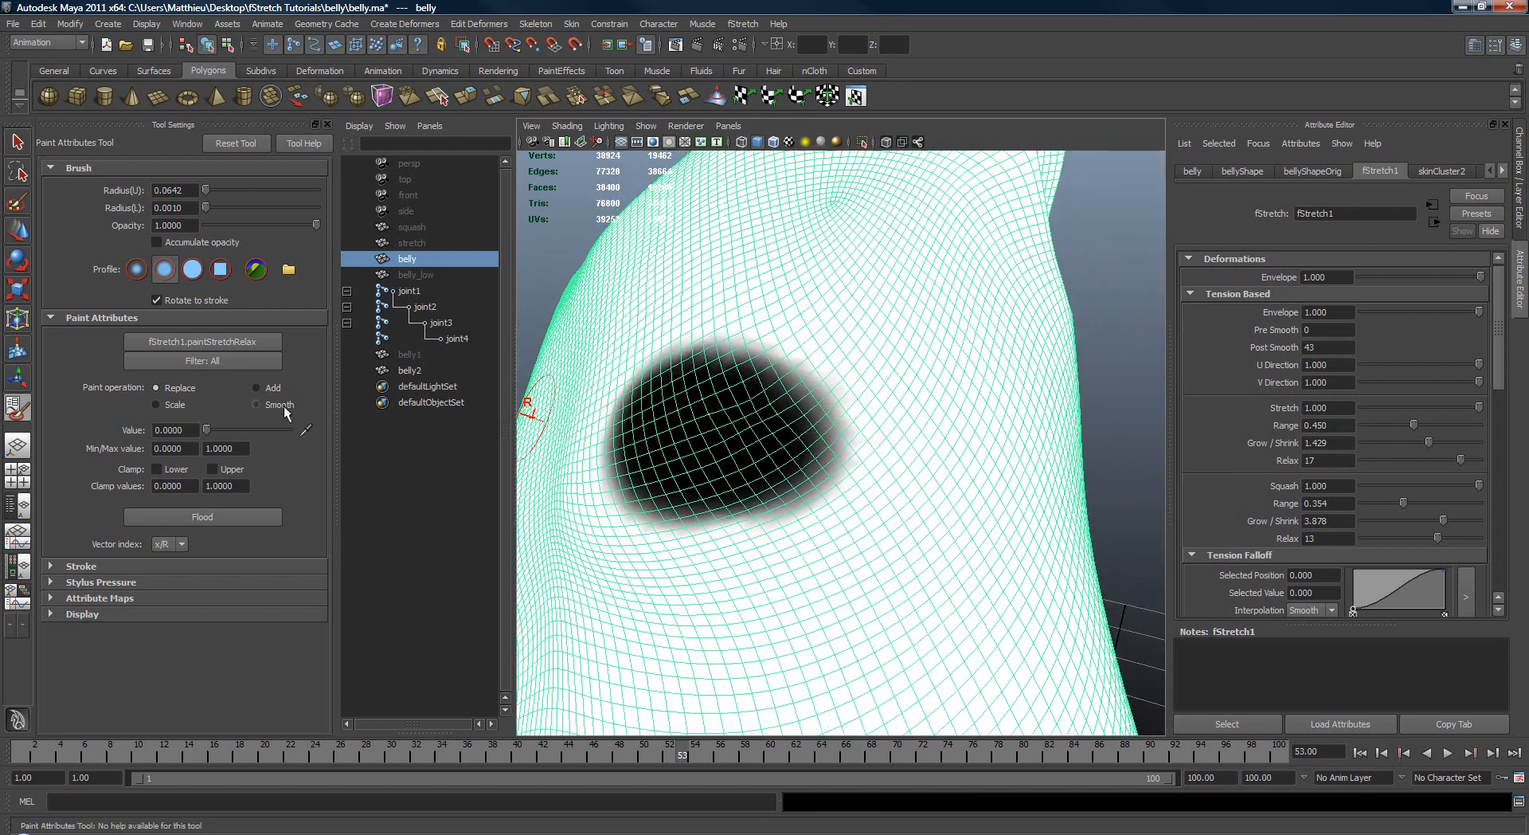
Step: Set the brush value to 1 and paint around the dark Stretch Relax patch to shrink it, and leave the paint tool
left_click_drag(250, 430, 290, 430)
mouse_move(691, 350)
left_mouse_down()
mouse_move(629, 453)
mouse_move(700, 505)
mouse_move(876, 478)
left_mouse_up()
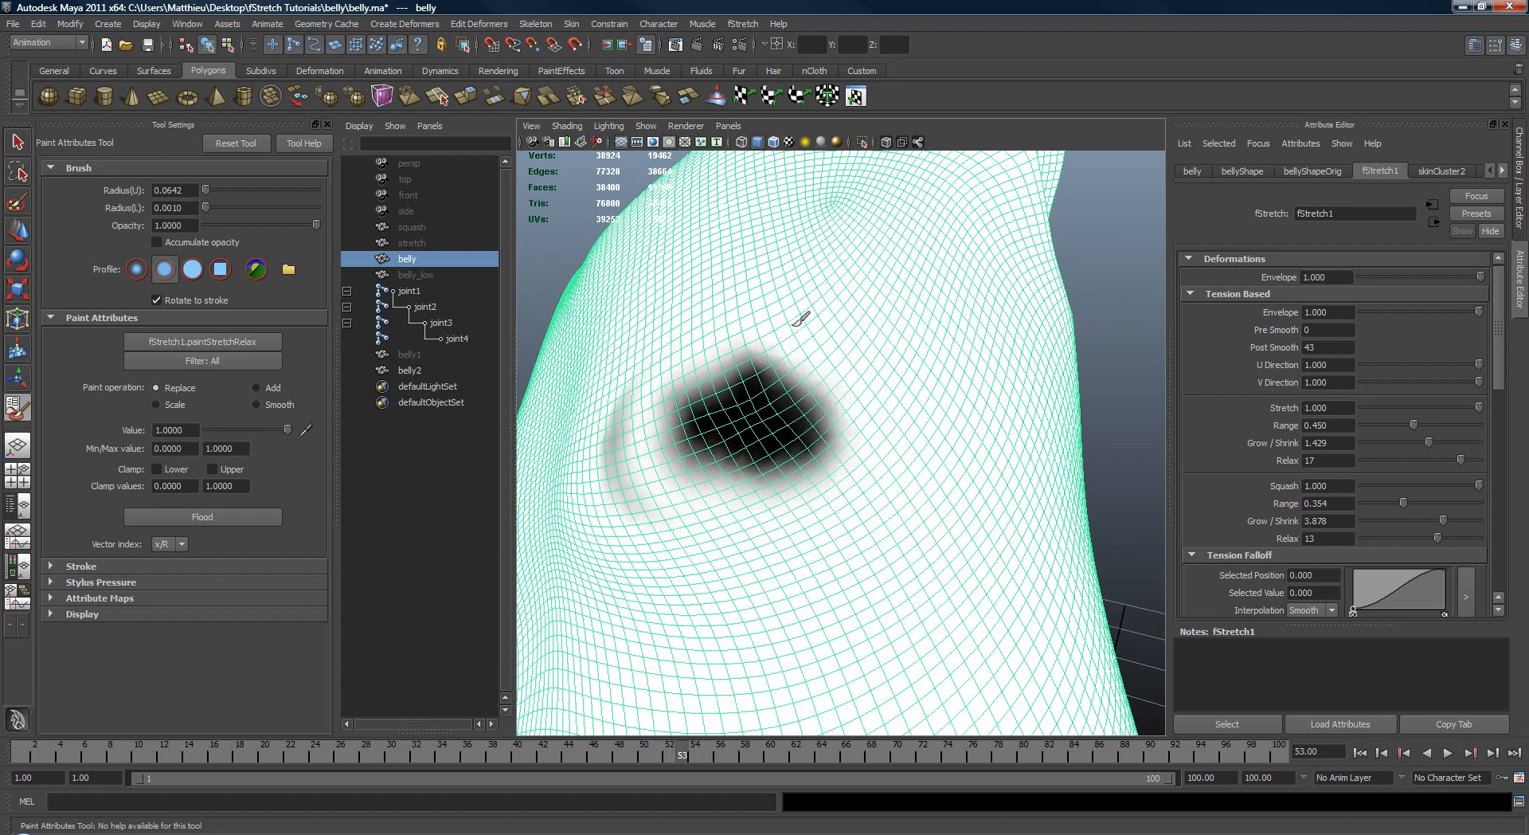
left_click_drag(639, 348, 639, 480)
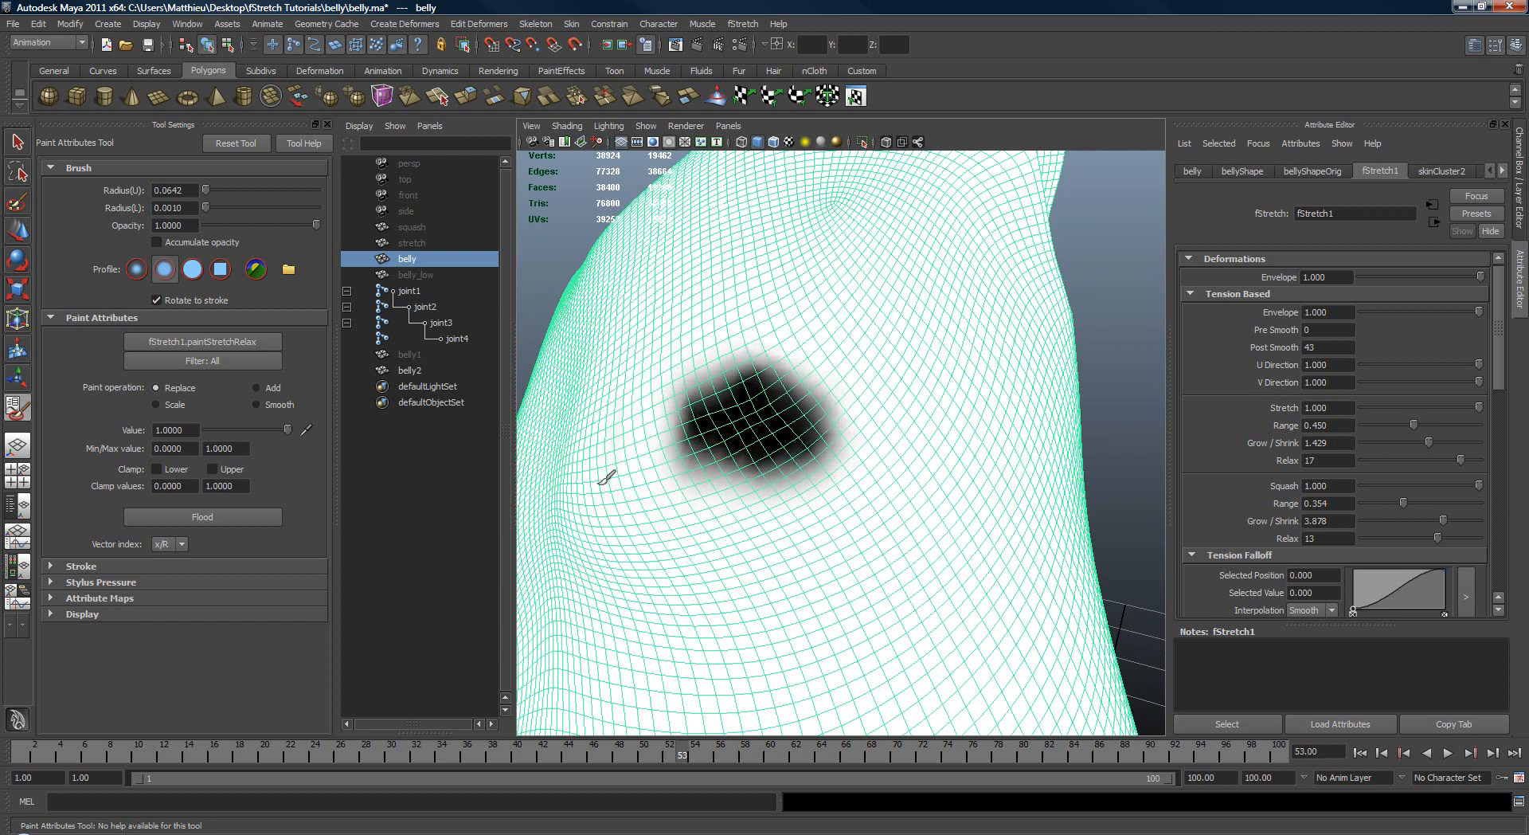
key("w")
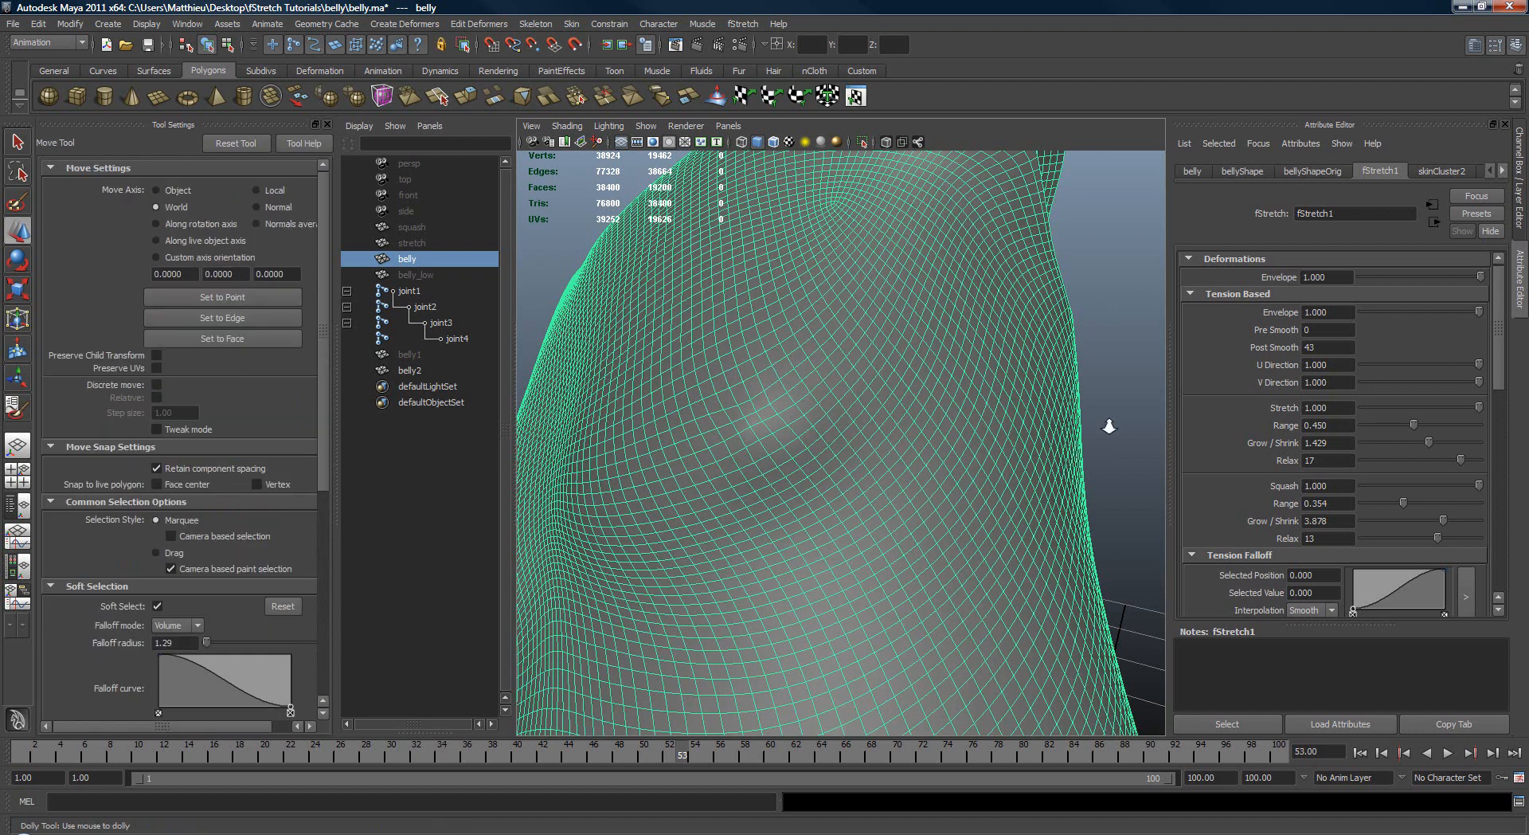
right_click_drag(1109, 427, 1048, 404, "alt")
left_click(1046, 403)
mouse_move(1045, 448)
left_mouse_down("alt")
mouse_move(1074, 445)
mouse_move(1043, 439)
mouse_move(1027, 457)
left_mouse_up("alt")
right_click_drag(1027, 457, 907, 463, "alt")
Step: Reopen Stretch Relax painting on the original belly, flood the map with the Smooth operation and deselect the mesh
left_click(875, 456)
key("space")
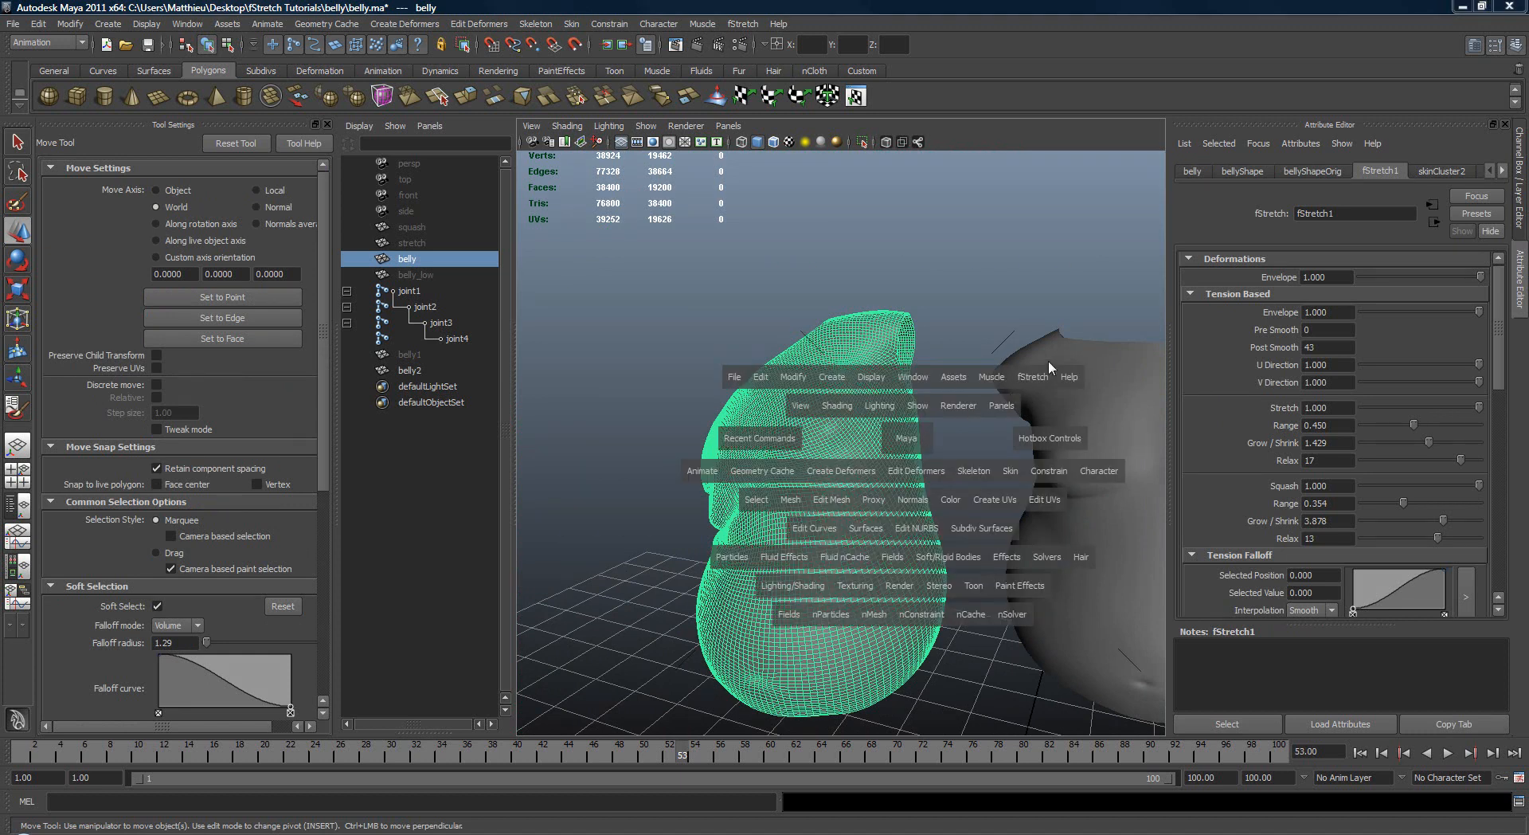
mouse_move(1032, 379)
left_mouse_down()
mouse_move(1071, 460)
mouse_move(1075, 438)
mouse_move(1089, 443)
mouse_move(1146, 543)
mouse_move(1169, 630)
left_mouse_up()
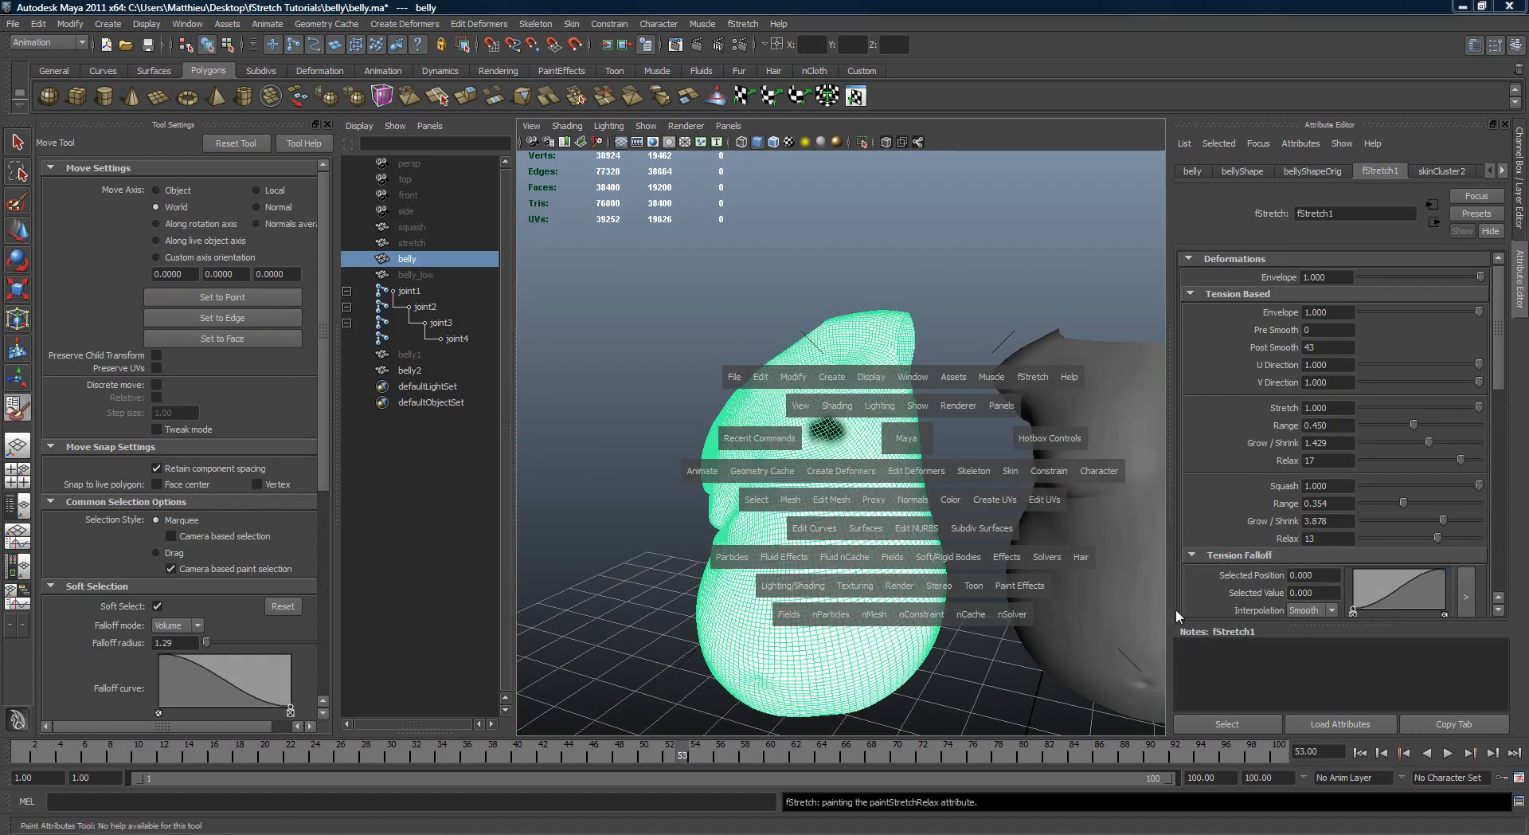
scroll(791, 494, "up", 3)
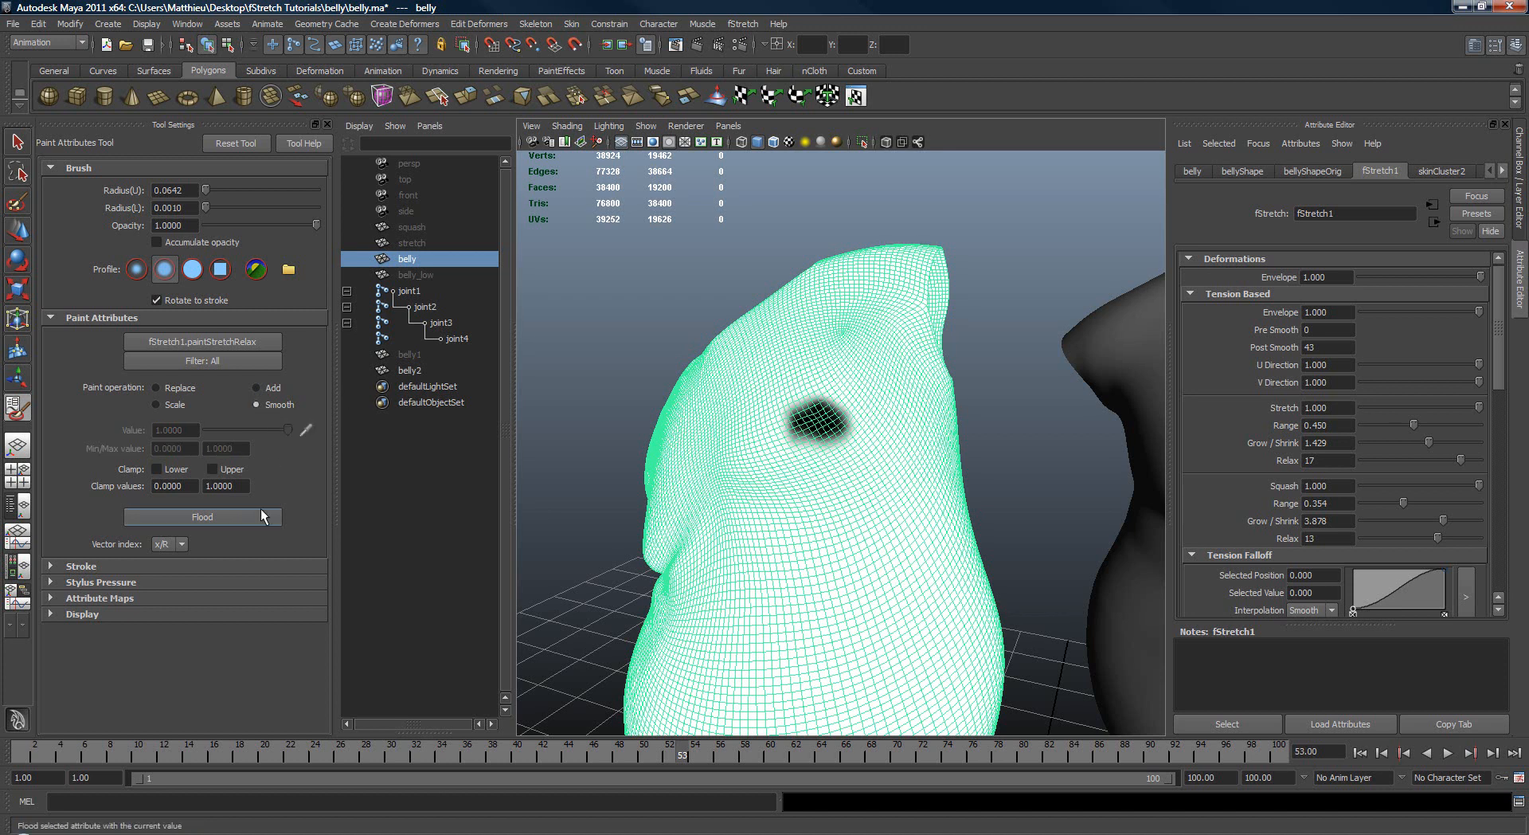
key("q")
key("w")
mouse_move(683, 488)
right_mouse_down("alt")
mouse_move(1110, 467)
mouse_move(828, 527)
right_mouse_up("alt")
left_click(1083, 500)
mouse_move(829, 527)
left_mouse_down("alt")
mouse_move(857, 533)
mouse_move(836, 522)
left_mouse_up("alt")
right_click_drag(837, 521, 1055, 511, "alt")
left_click_drag(1055, 511, 828, 517, "alt")
Step: Select joint3 and rotate it to about -7.2, -8.7, 19.7 to test the relaxed stretch area
left_click(778, 423)
key("e")
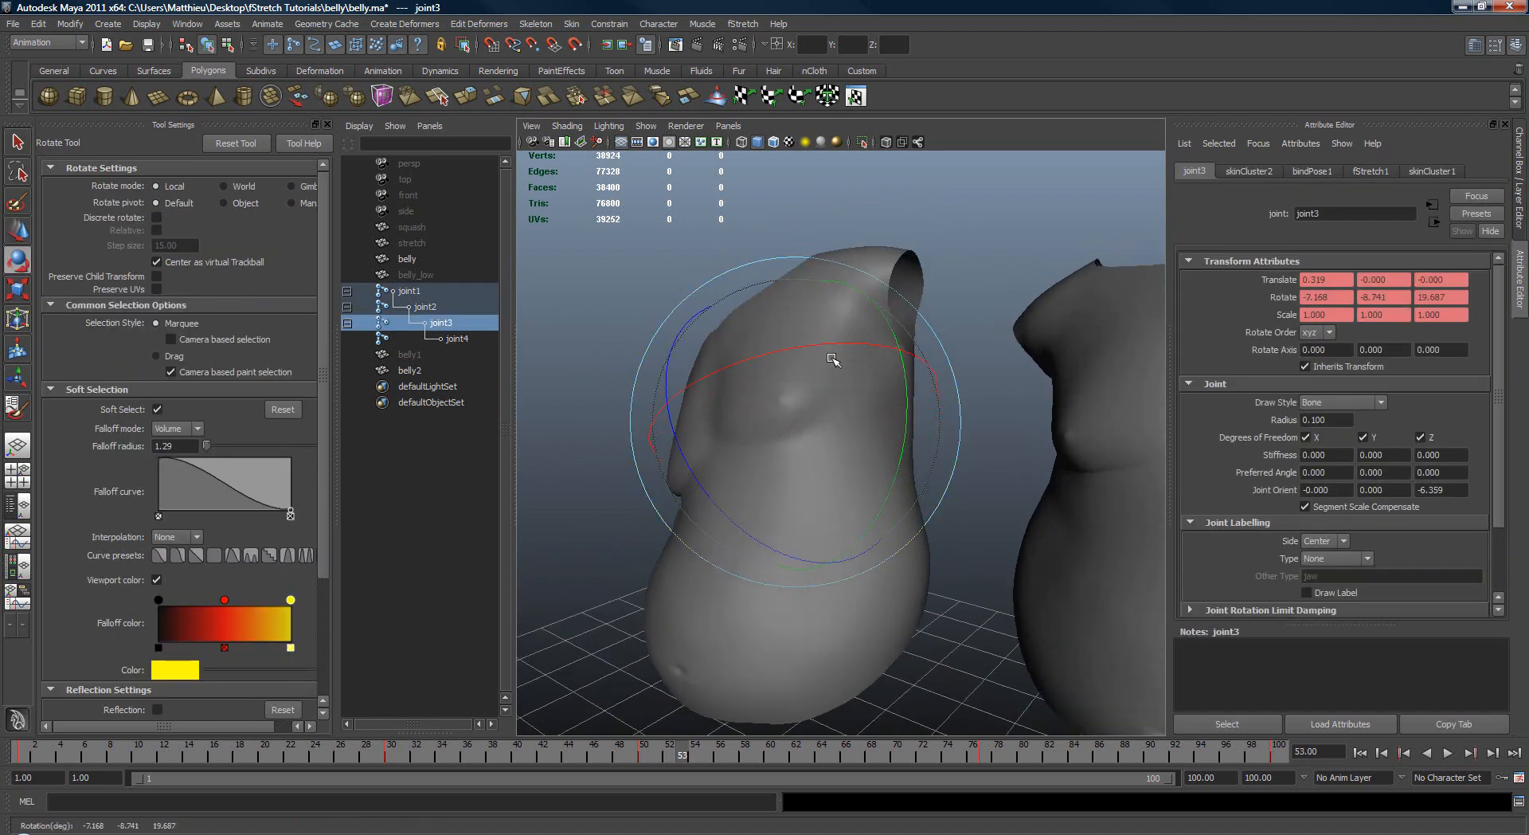
mouse_move(819, 375)
left_mouse_down()
mouse_move(833, 471)
mouse_move(819, 355)
left_mouse_up()
left_click_drag(804, 438, 942, 443, "alt")
key("q")
Step: Select the original belly and review the list of fStretch attributes that can be painted
left_click(905, 446)
key("space")
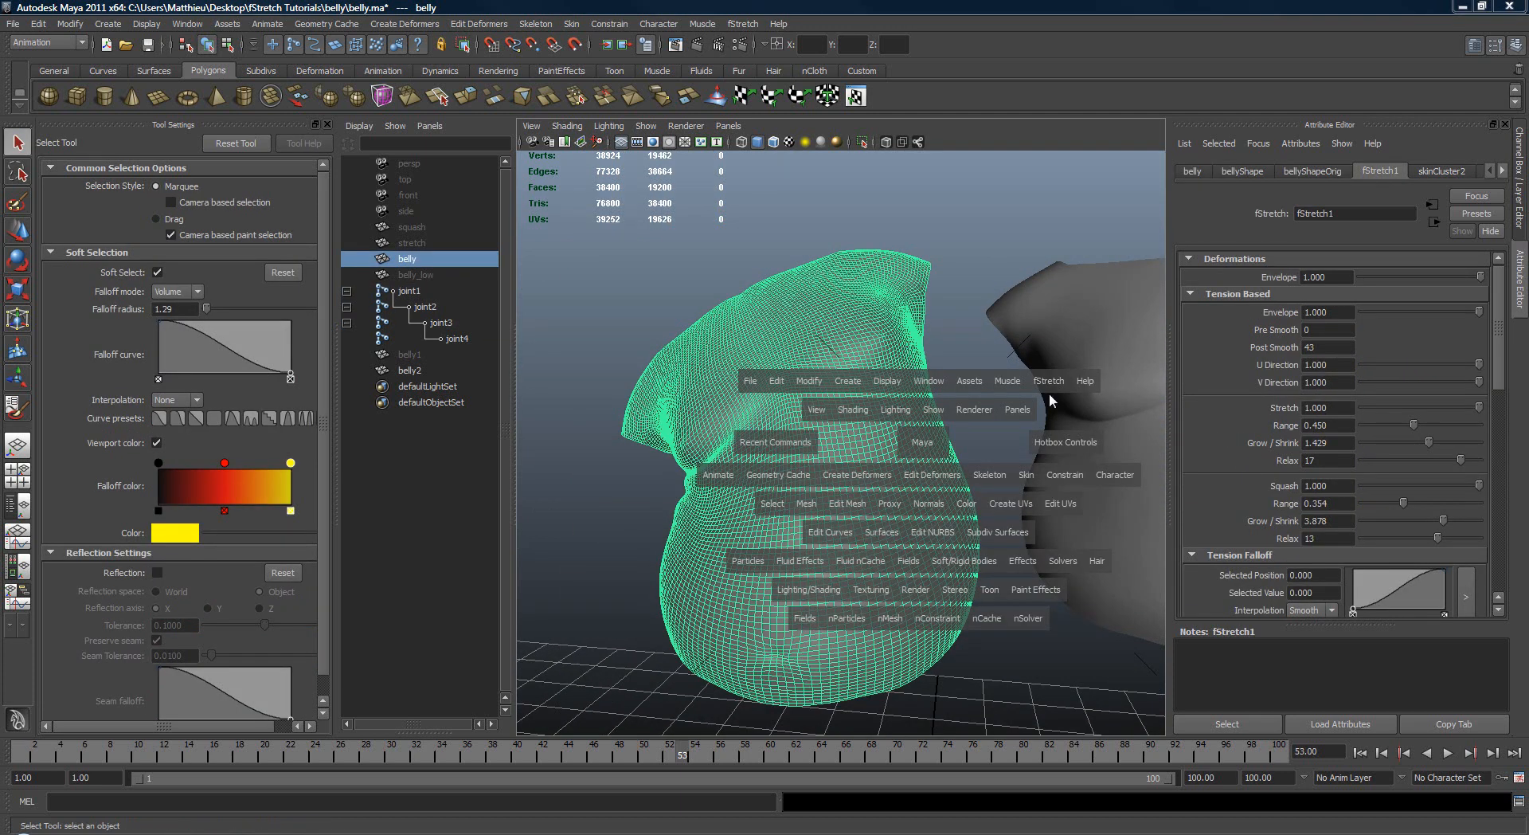
mouse_move(1049, 383)
left_mouse_down()
mouse_move(1064, 451)
mouse_move(1171, 501)
mouse_move(1198, 575)
mouse_move(1218, 588)
mouse_move(1218, 570)
mouse_move(1215, 678)
mouse_move(1204, 563)
left_mouse_up()
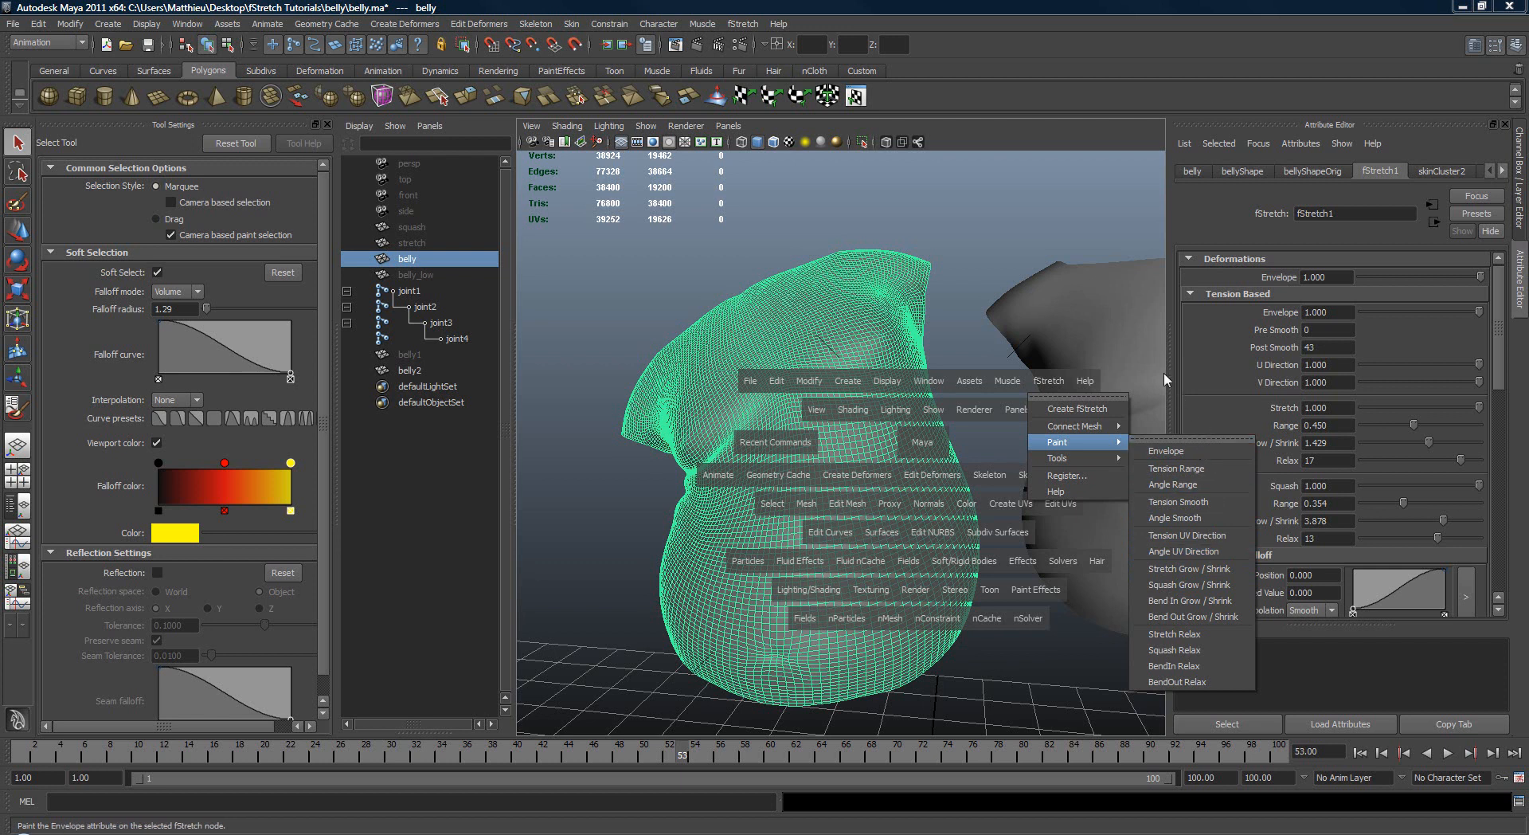
left_click(1036, 273)
Step: Examine the posed belly's stretched side and folds from several angles and compare it with belly2
left_click_drag(899, 365, 828, 374, "alt")
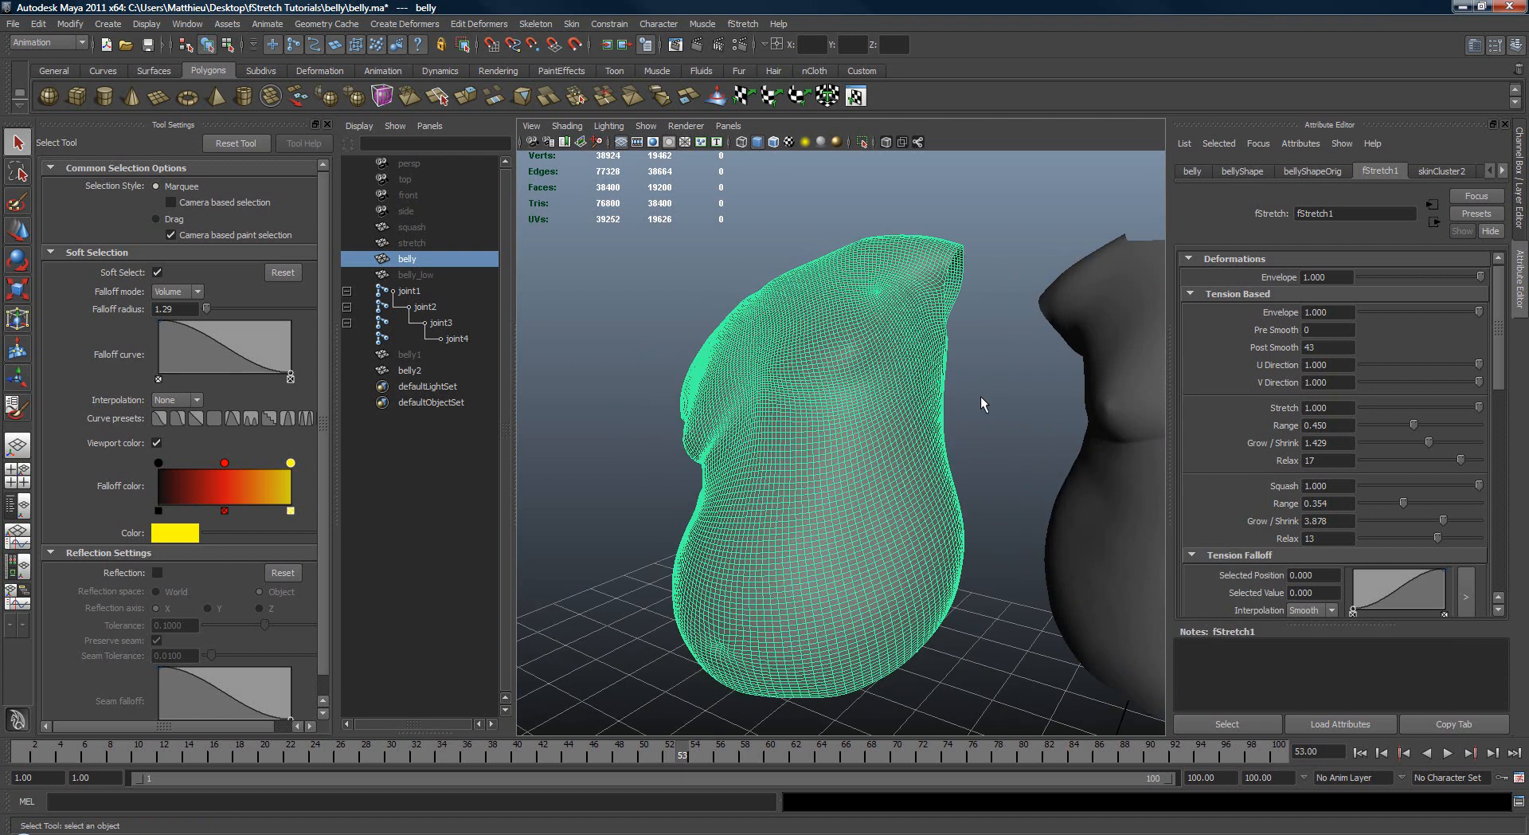
left_click(981, 398)
mouse_move(957, 381)
left_mouse_down("alt")
mouse_move(880, 379)
mouse_move(971, 374)
left_mouse_up("alt")
right_click_drag(972, 374, 939, 395, "alt")
left_click_drag(1007, 425, 996, 472, "alt")
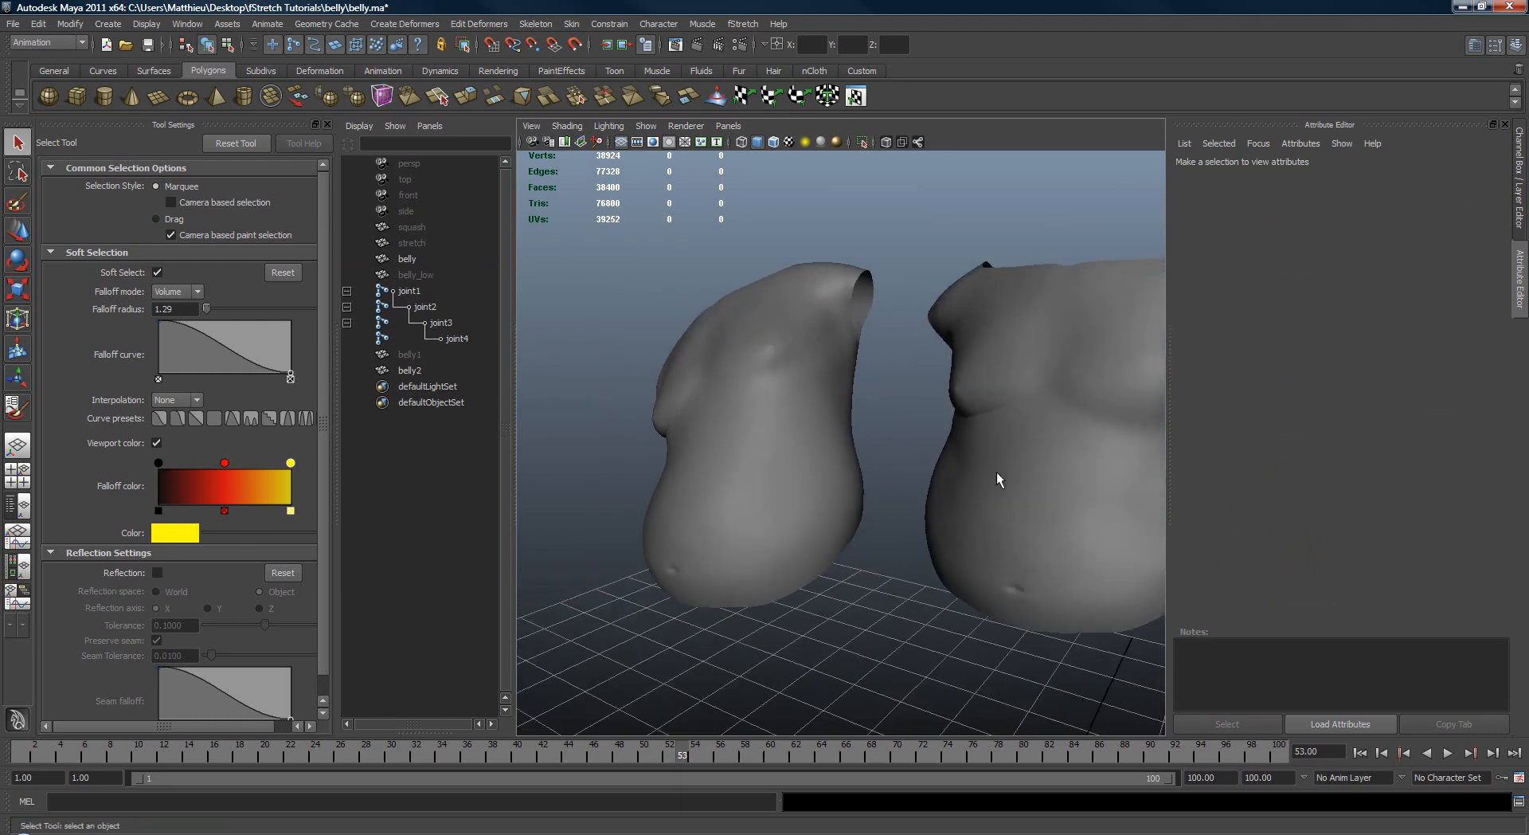
left_click_drag(838, 462, 807, 383, "alt")
left_click(1090, 410)
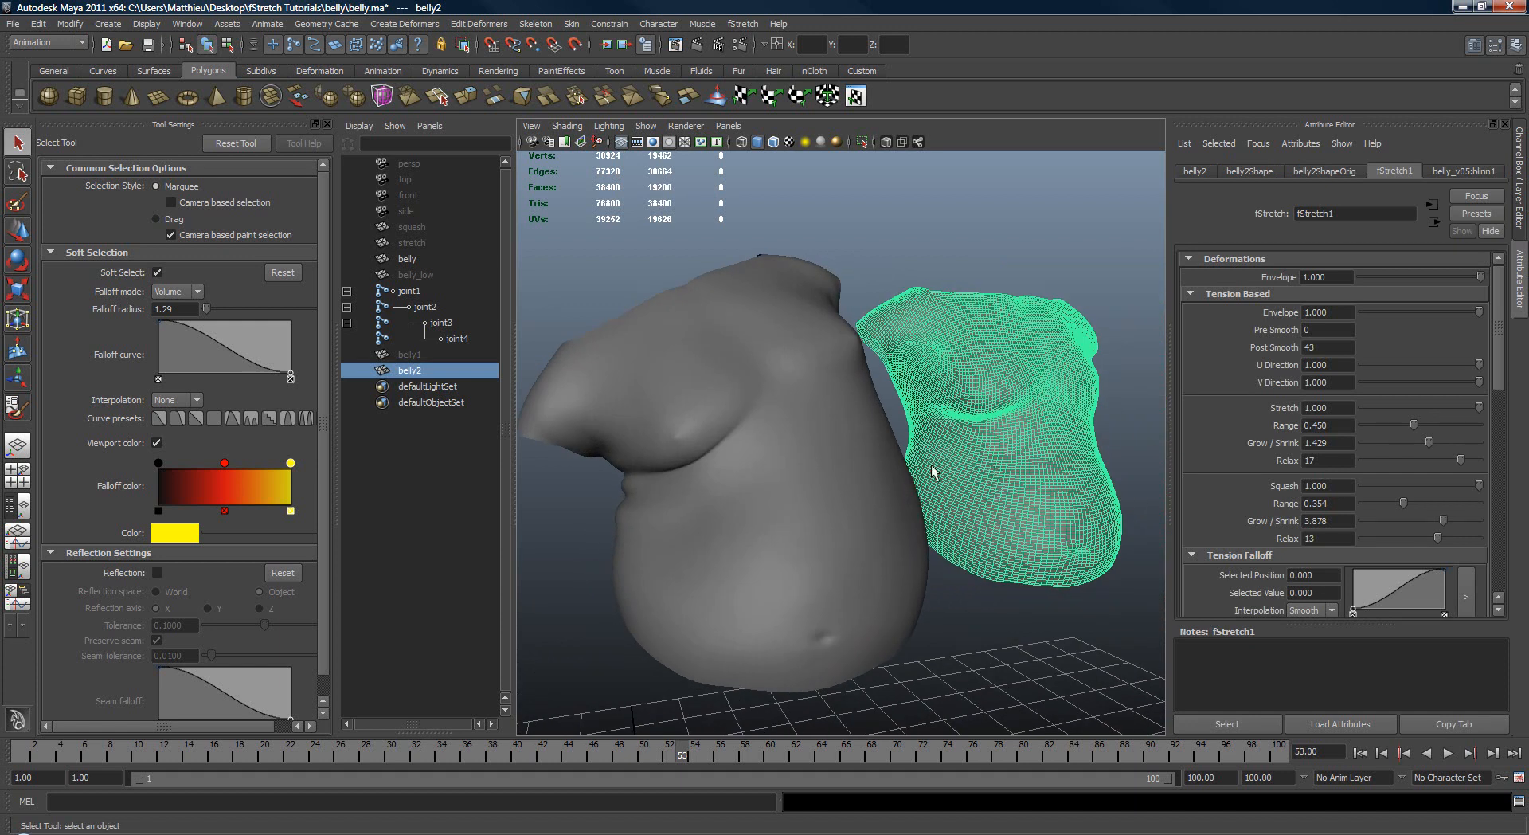
left_click_drag(933, 471, 905, 446, "alt")
right_click_drag(905, 446, 978, 448, "alt")
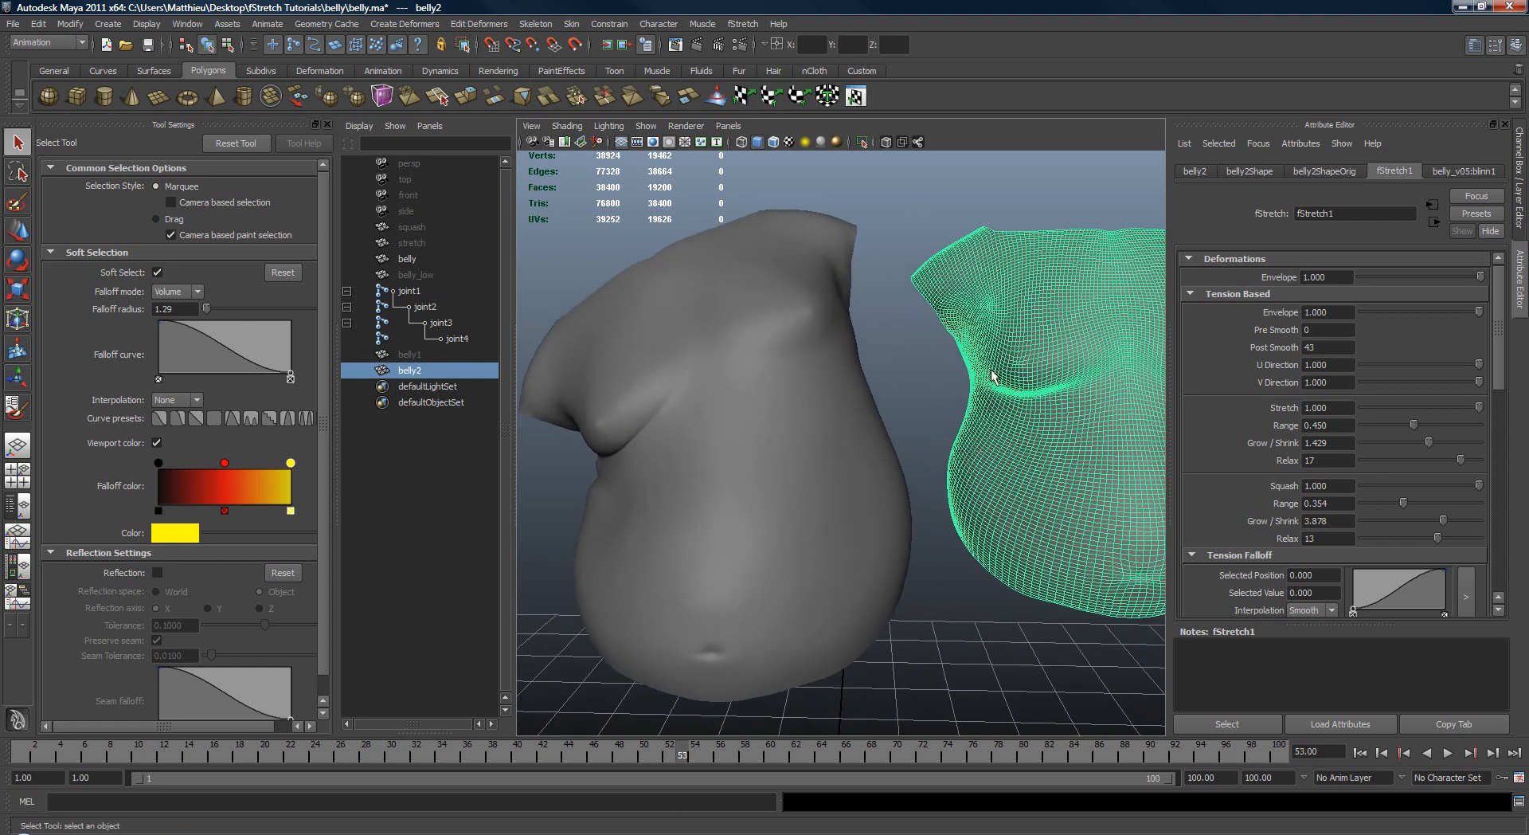
middle_click_drag(969, 405, 977, 414, "alt")
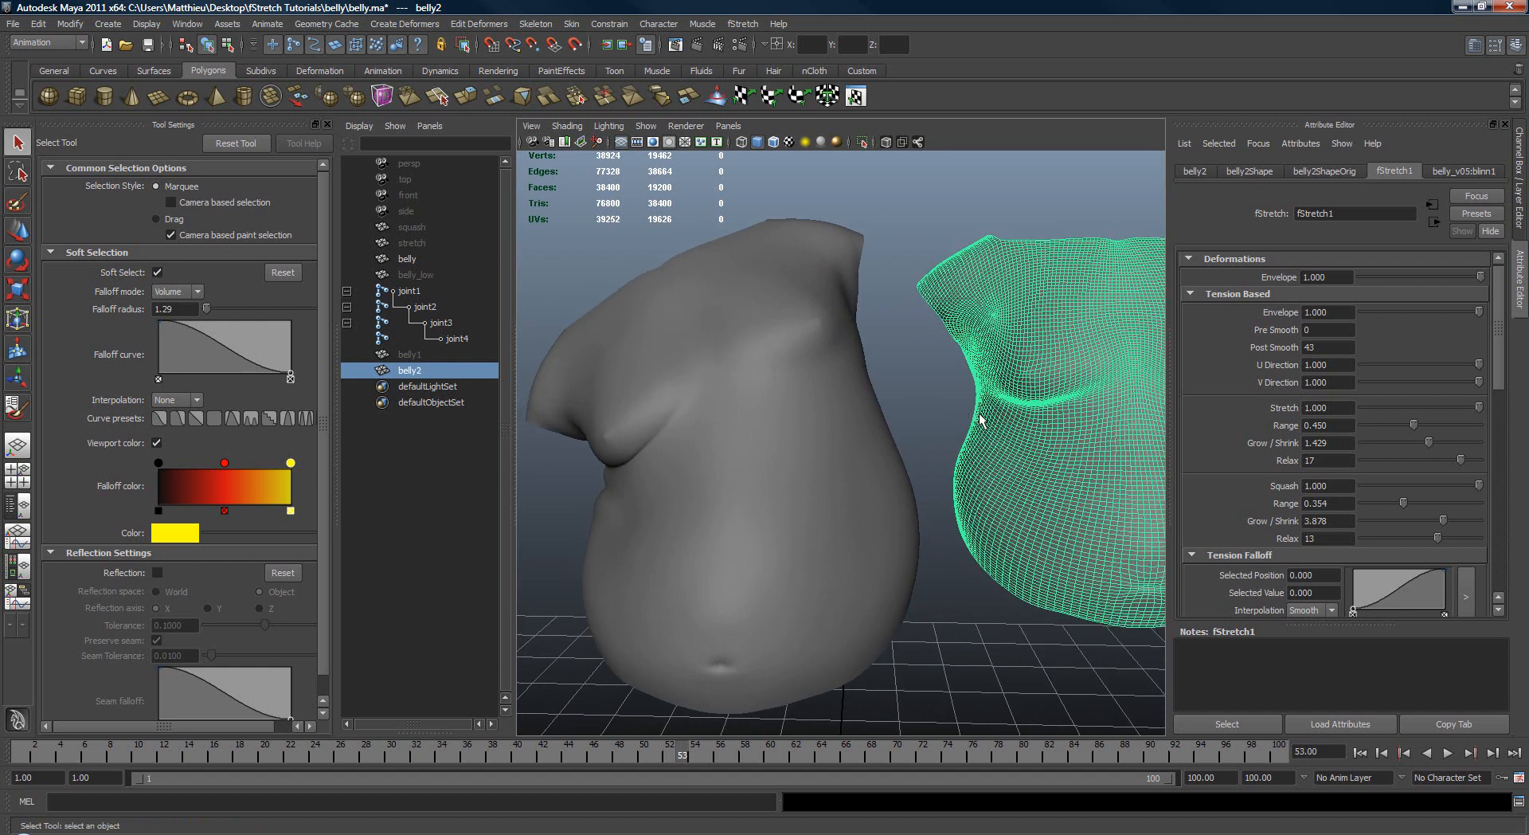
Step: Deselect belly2 and examine the posed belly's folds beside the unposed belly from slightly different angles and distances
right_click_drag(976, 415, 930, 423, "alt")
left_click(919, 399)
middle_click_drag(931, 423, 918, 408, "alt")
right_click_drag(918, 407, 949, 400, "alt")
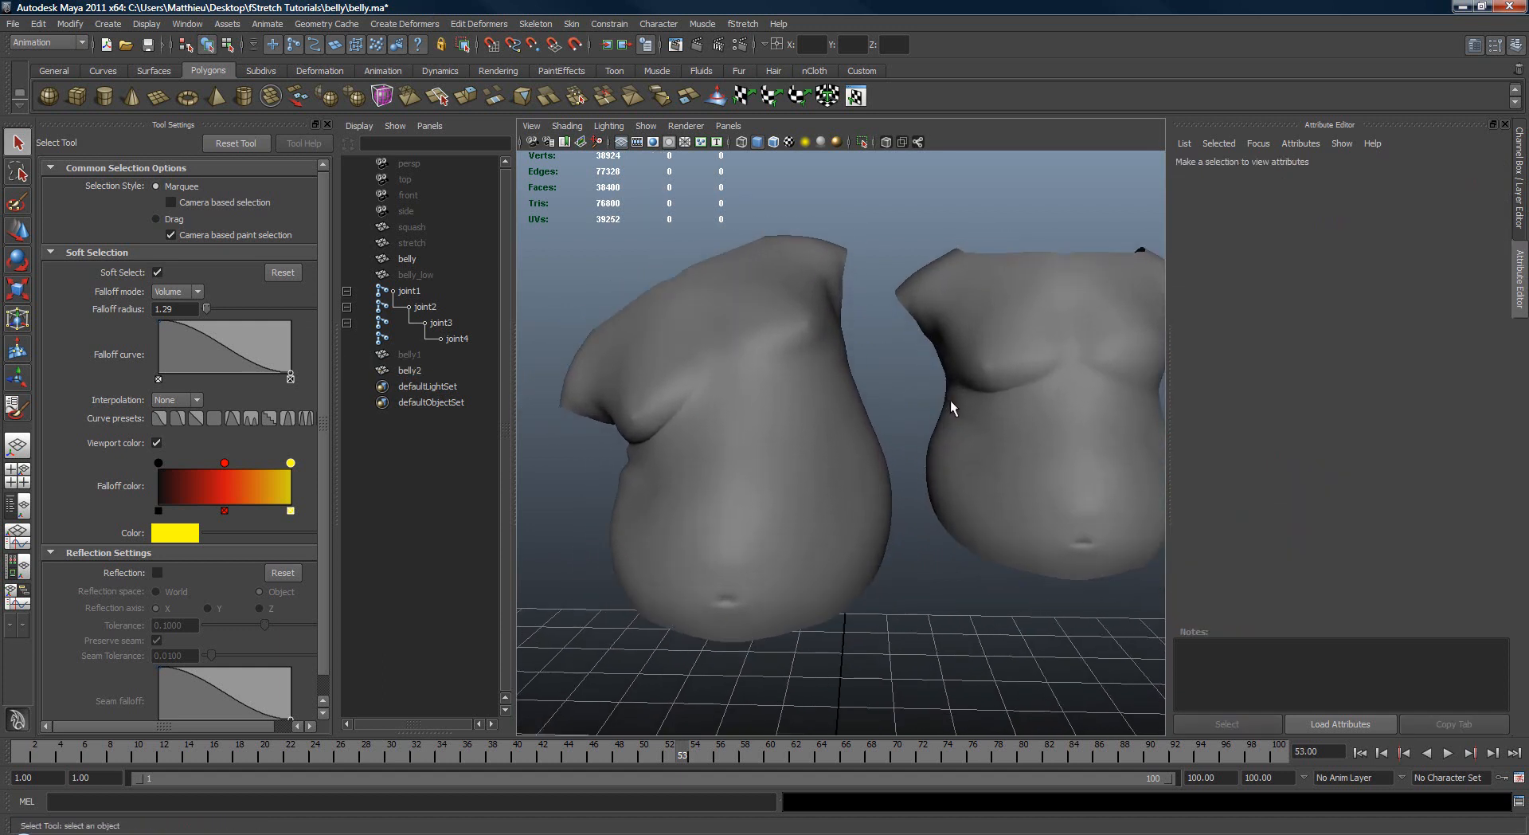
middle_click_drag(940, 405, 906, 395, "alt")
right_click_drag(906, 395, 920, 398, "alt")
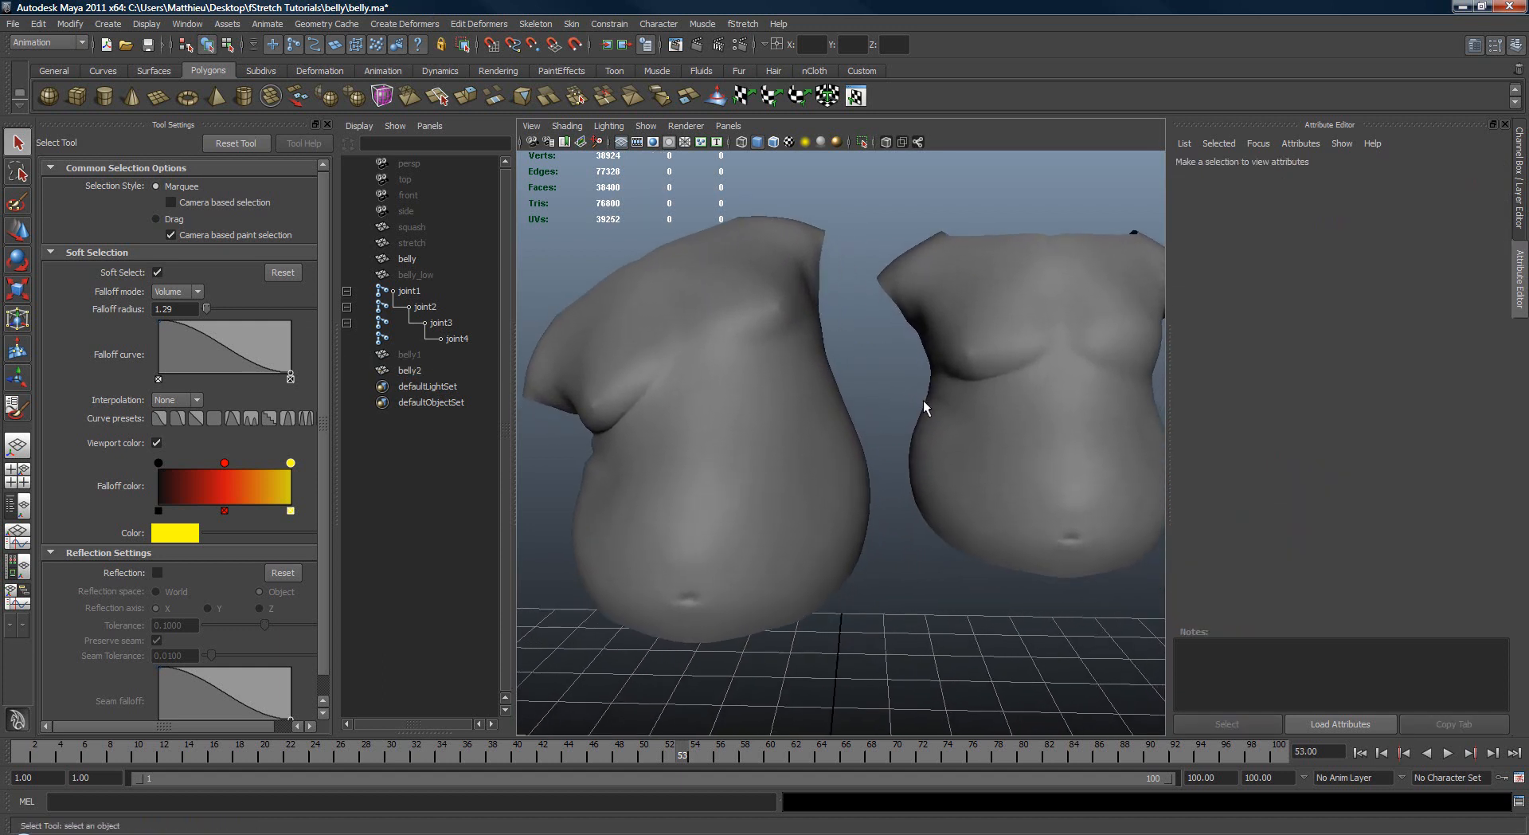
middle_click_drag(911, 439, 910, 419, "alt")
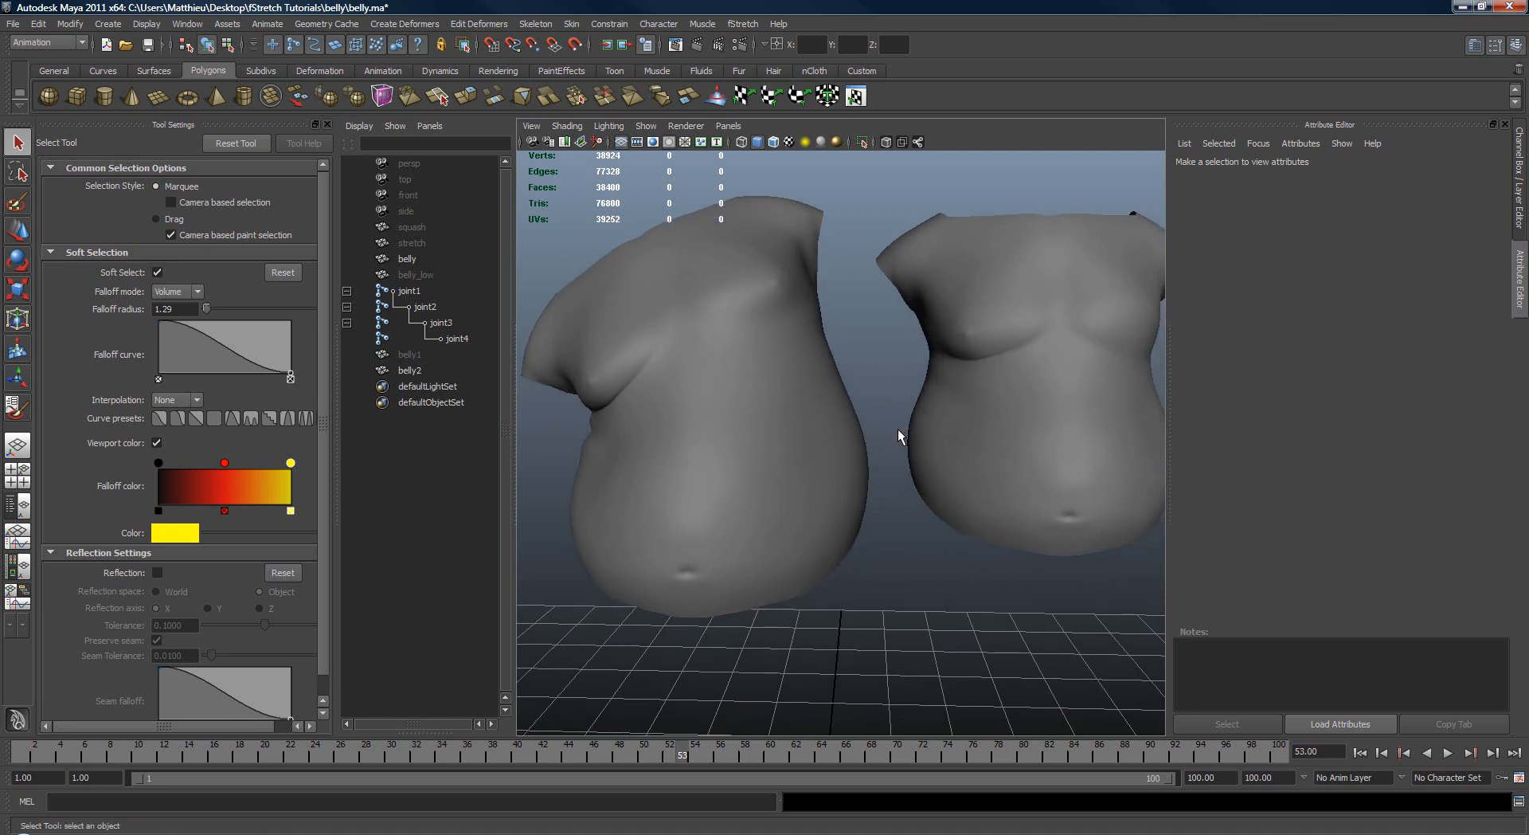
middle_click_drag(887, 514, 914, 520, "alt")
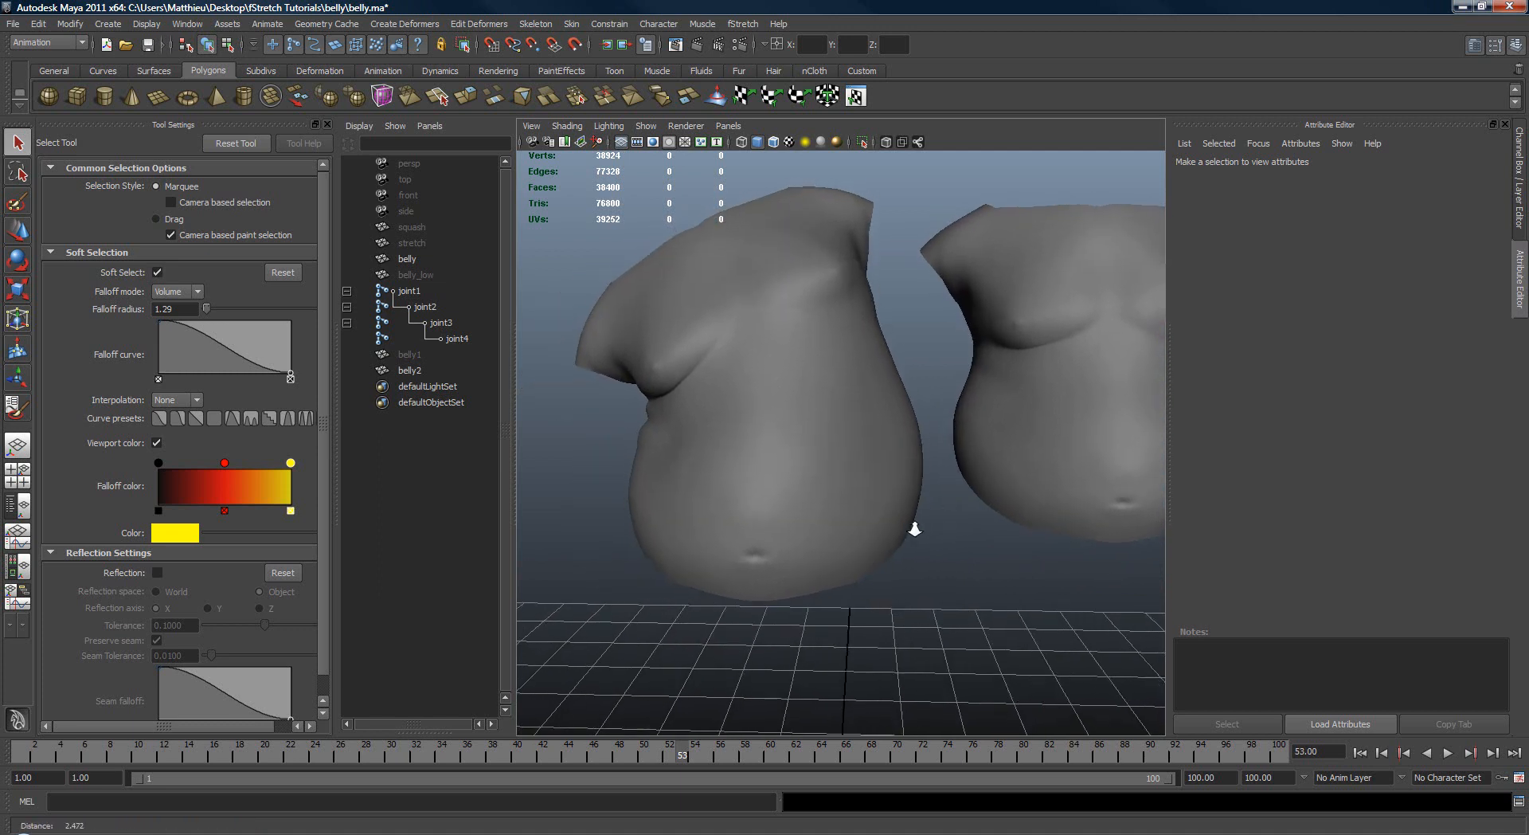
mouse_move(914, 520)
right_mouse_down("alt")
mouse_move(894, 505)
mouse_move(907, 513)
right_mouse_up("alt")
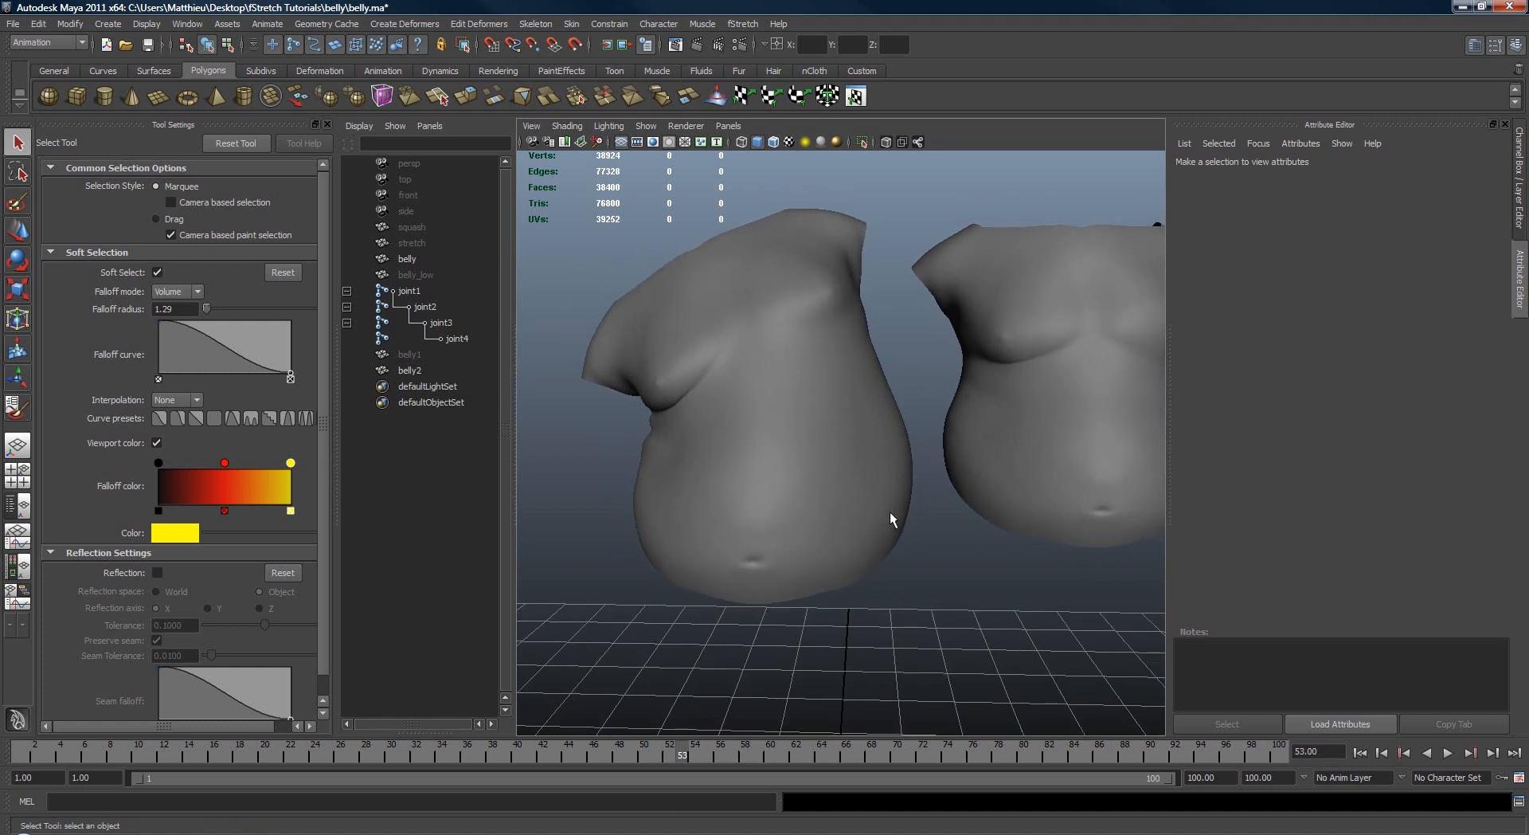
Step: Open belly.ma from the release_version folder of the fStretch 2.0 example scenes, saving the changes to the current scene
key("ctrl+o")
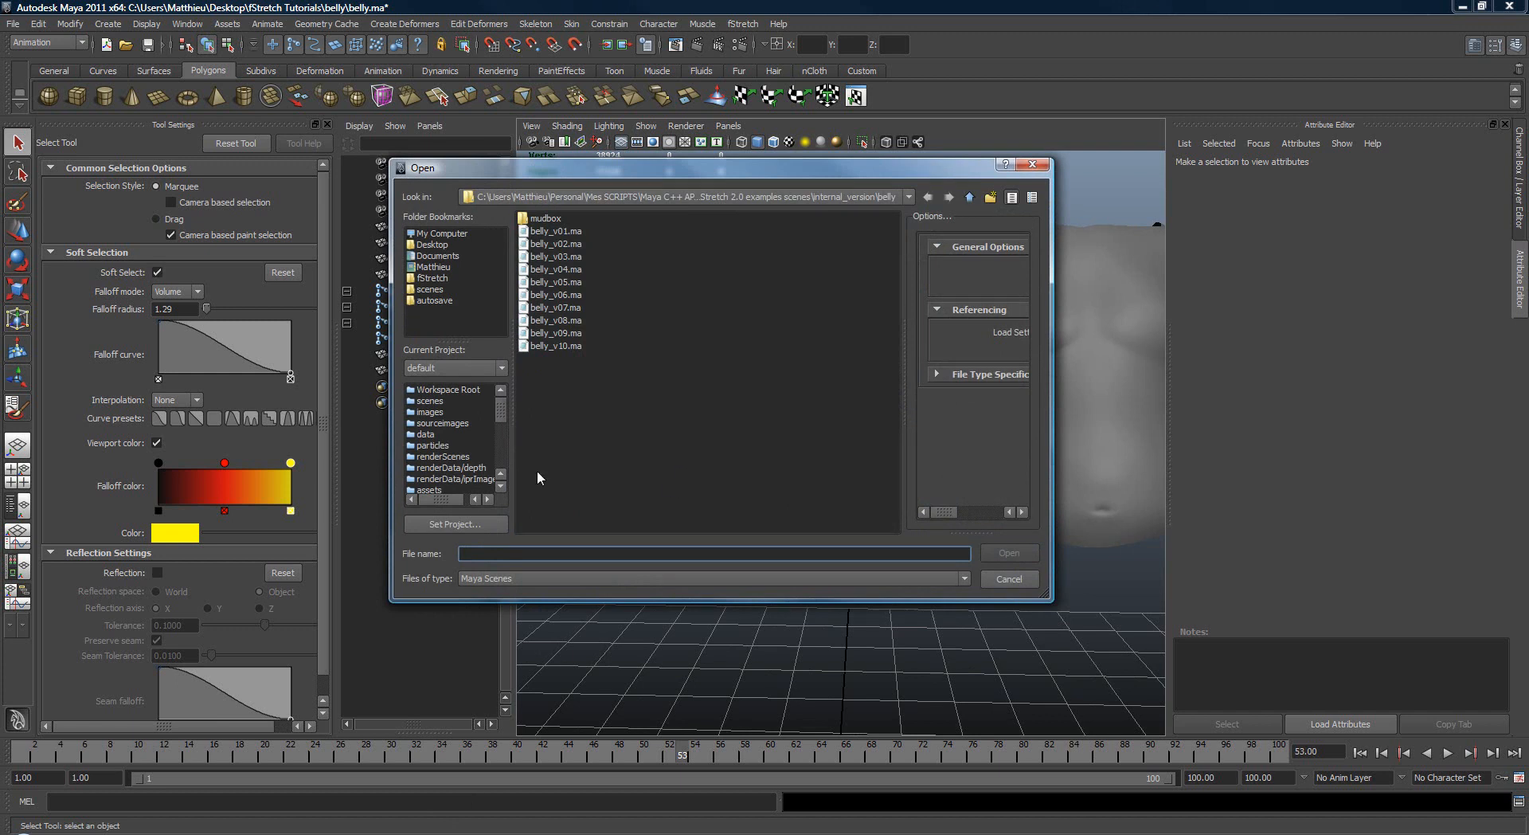
left_click(971, 197)
left_click(967, 199)
left_click(561, 231)
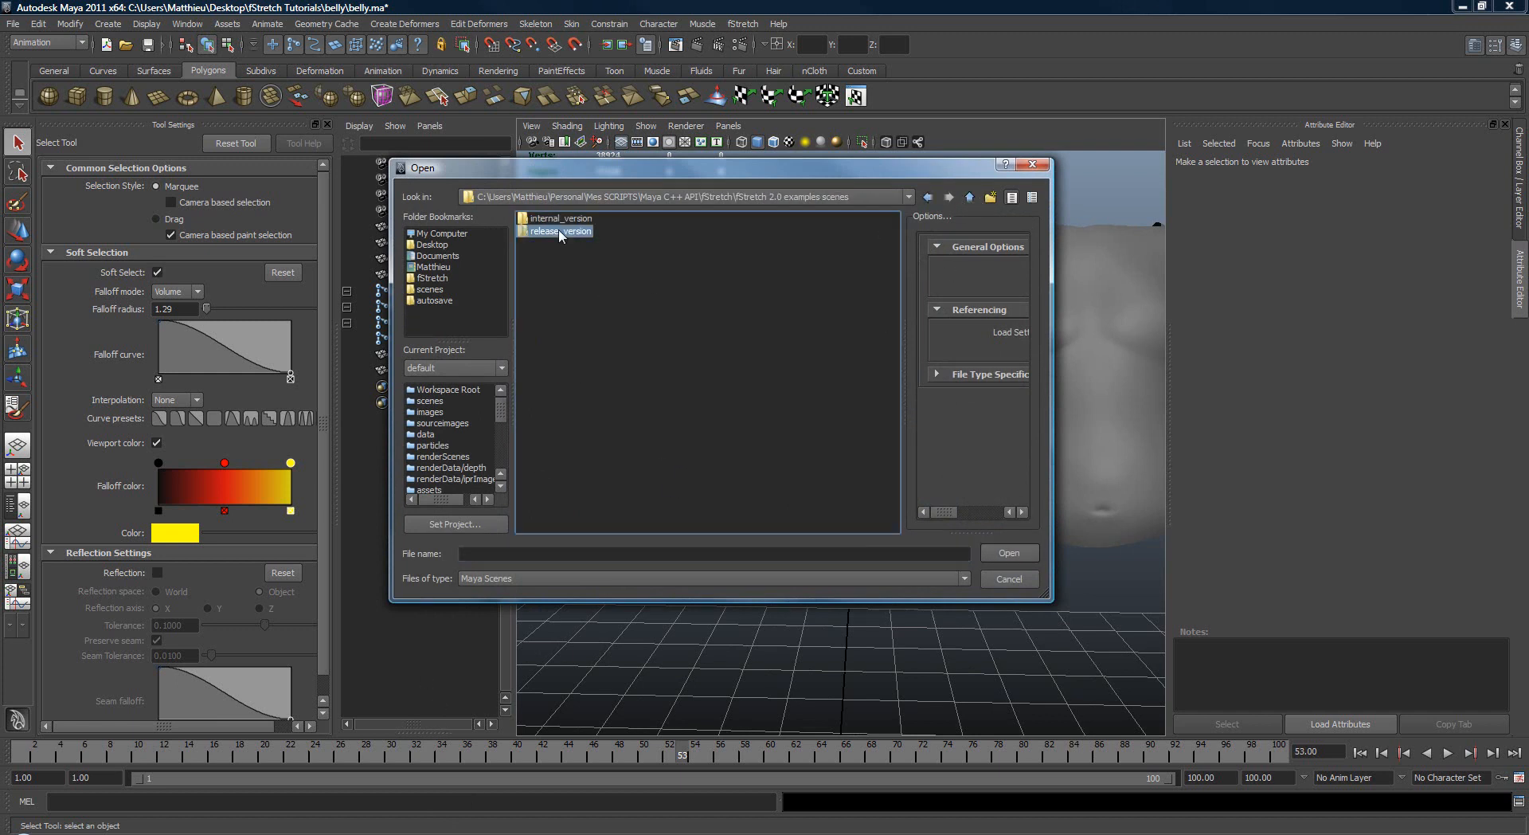
double_click(565, 232)
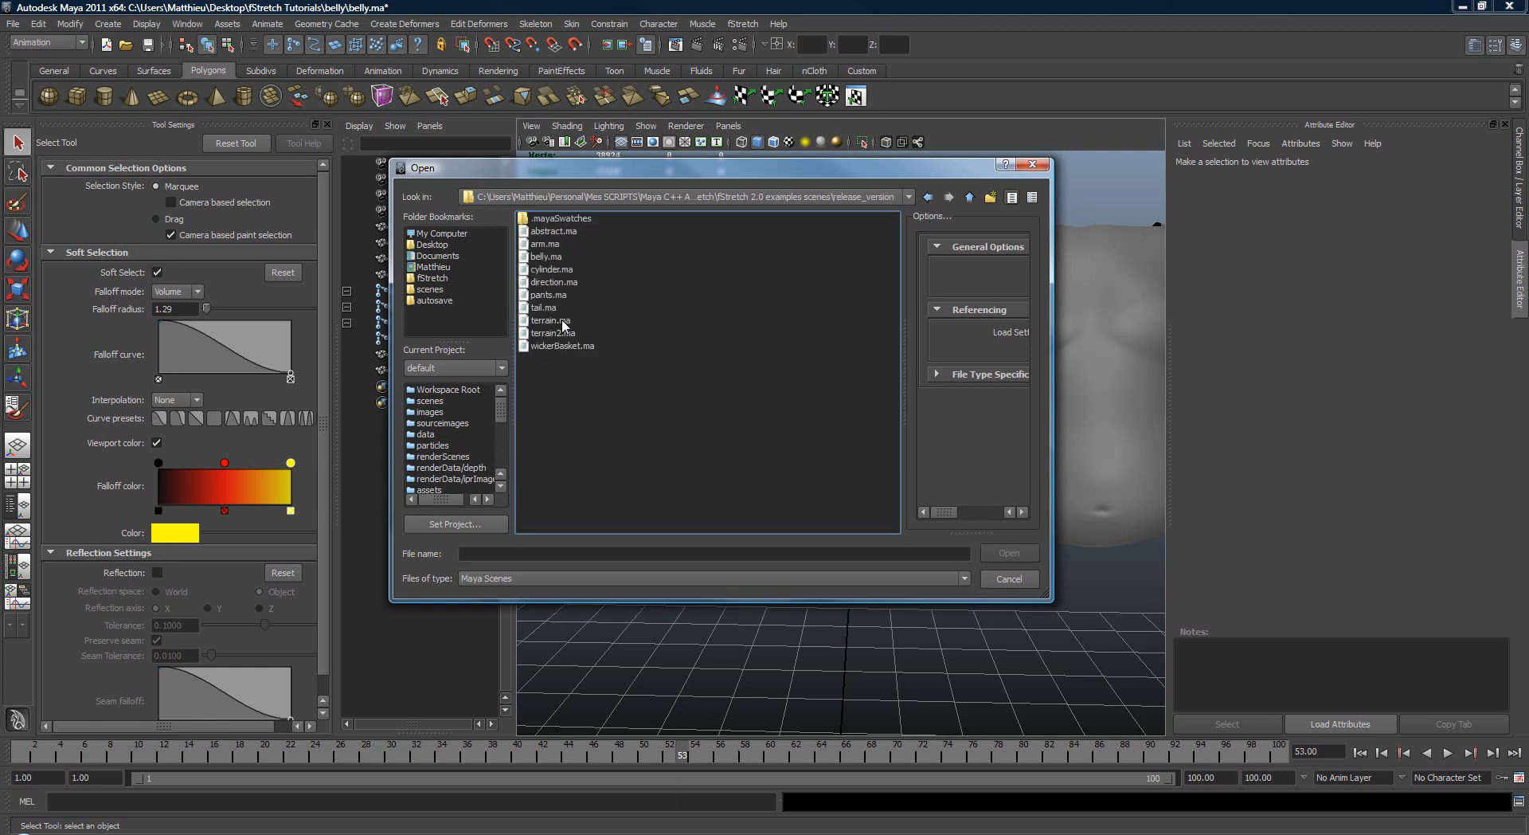
left_click(548, 257)
left_click(1007, 553)
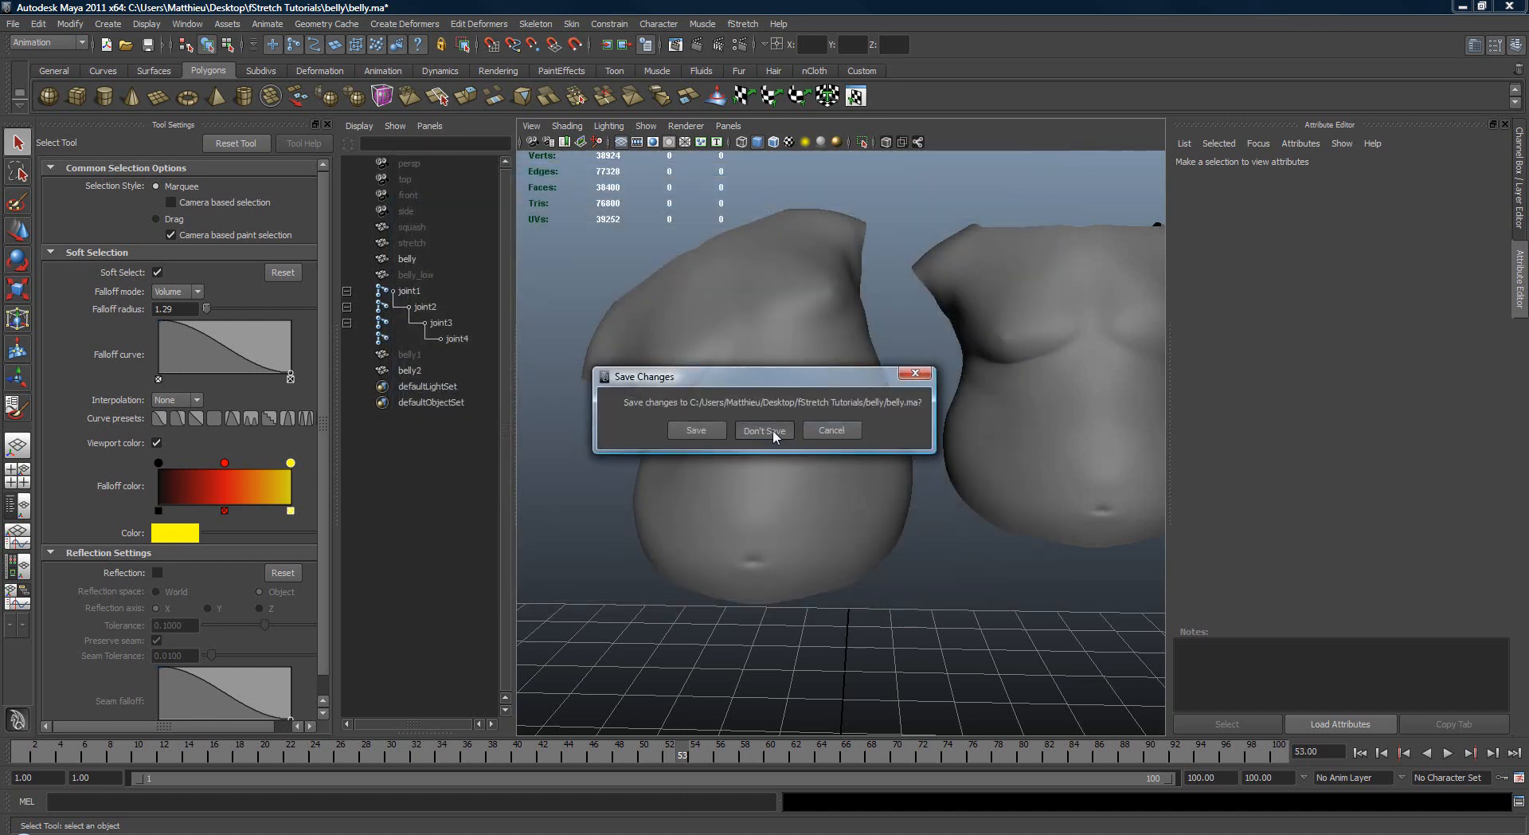
left_click(695, 430)
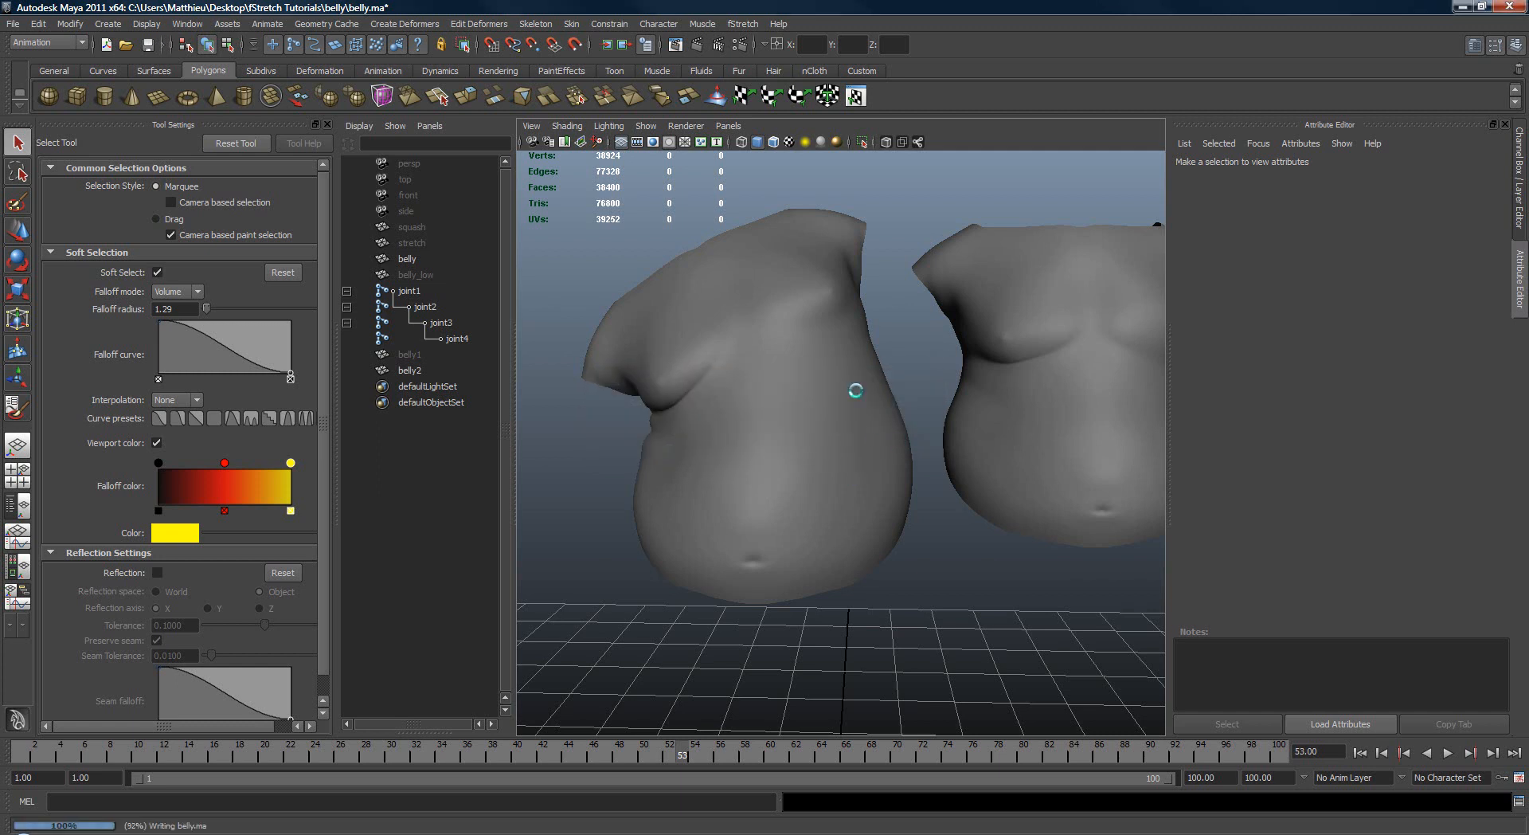
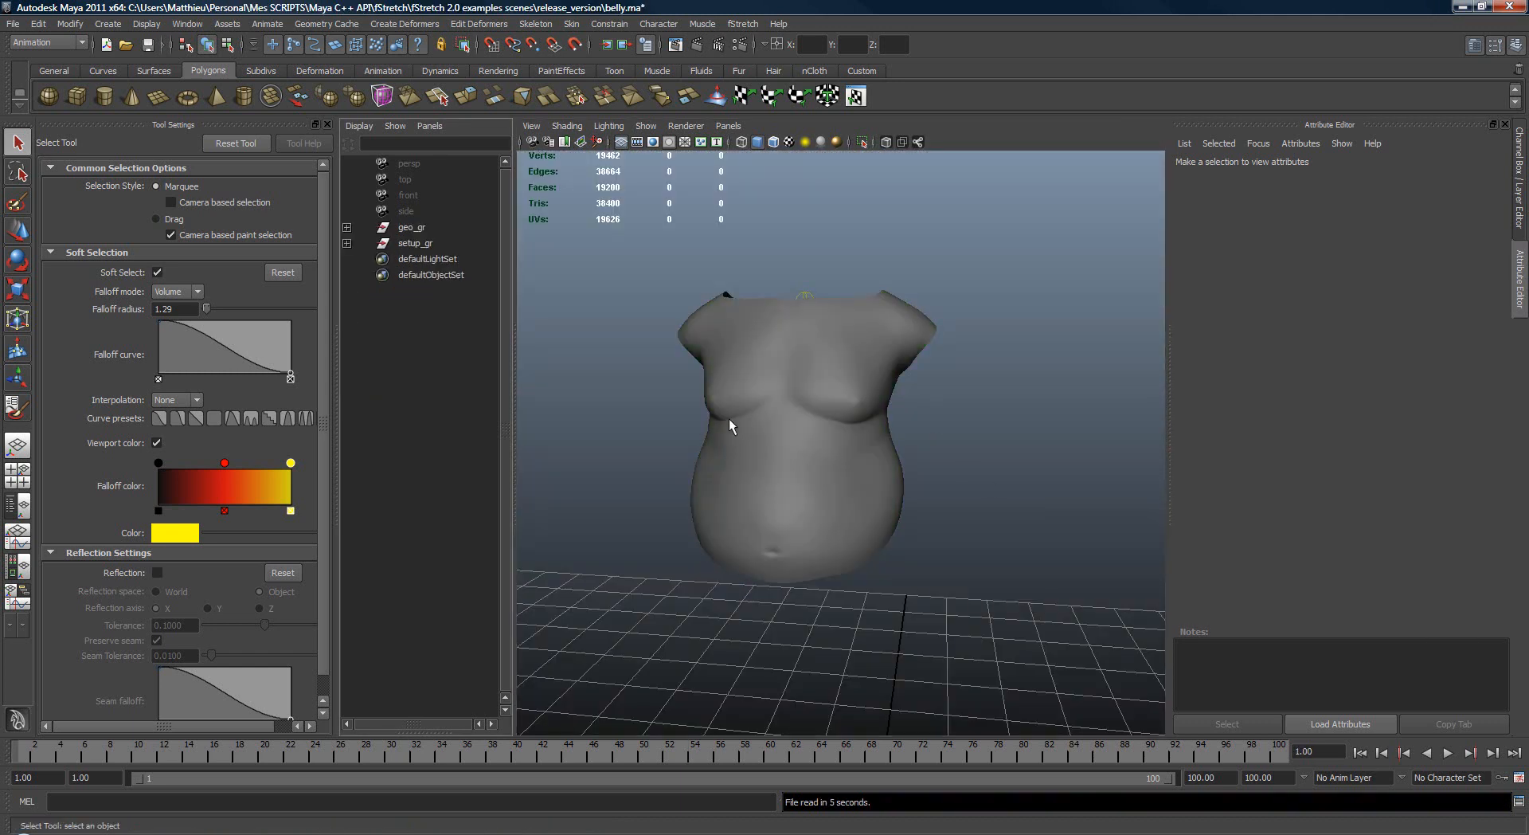
Step: Rotate the upper spine joint spine_jts_2 to about 27.9, 9.5, 5.7 and examine how the belly skin deforms
middle_click_drag(710, 443, 780, 454, "alt")
scroll(860, 445, "up", 5)
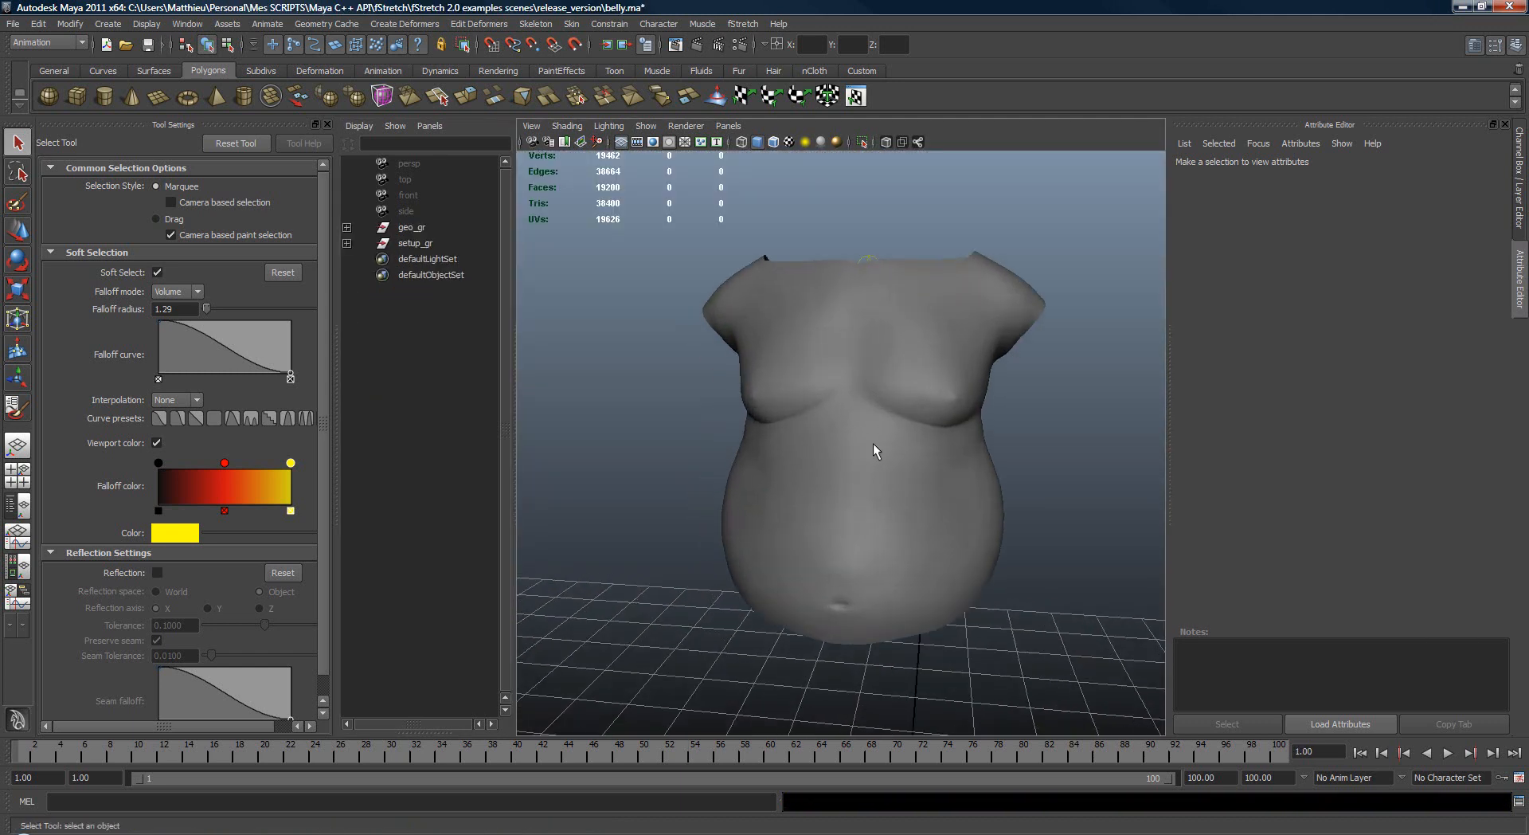
left_click_drag(958, 350, 876, 348, "alt")
left_click_drag(819, 293, 935, 322)
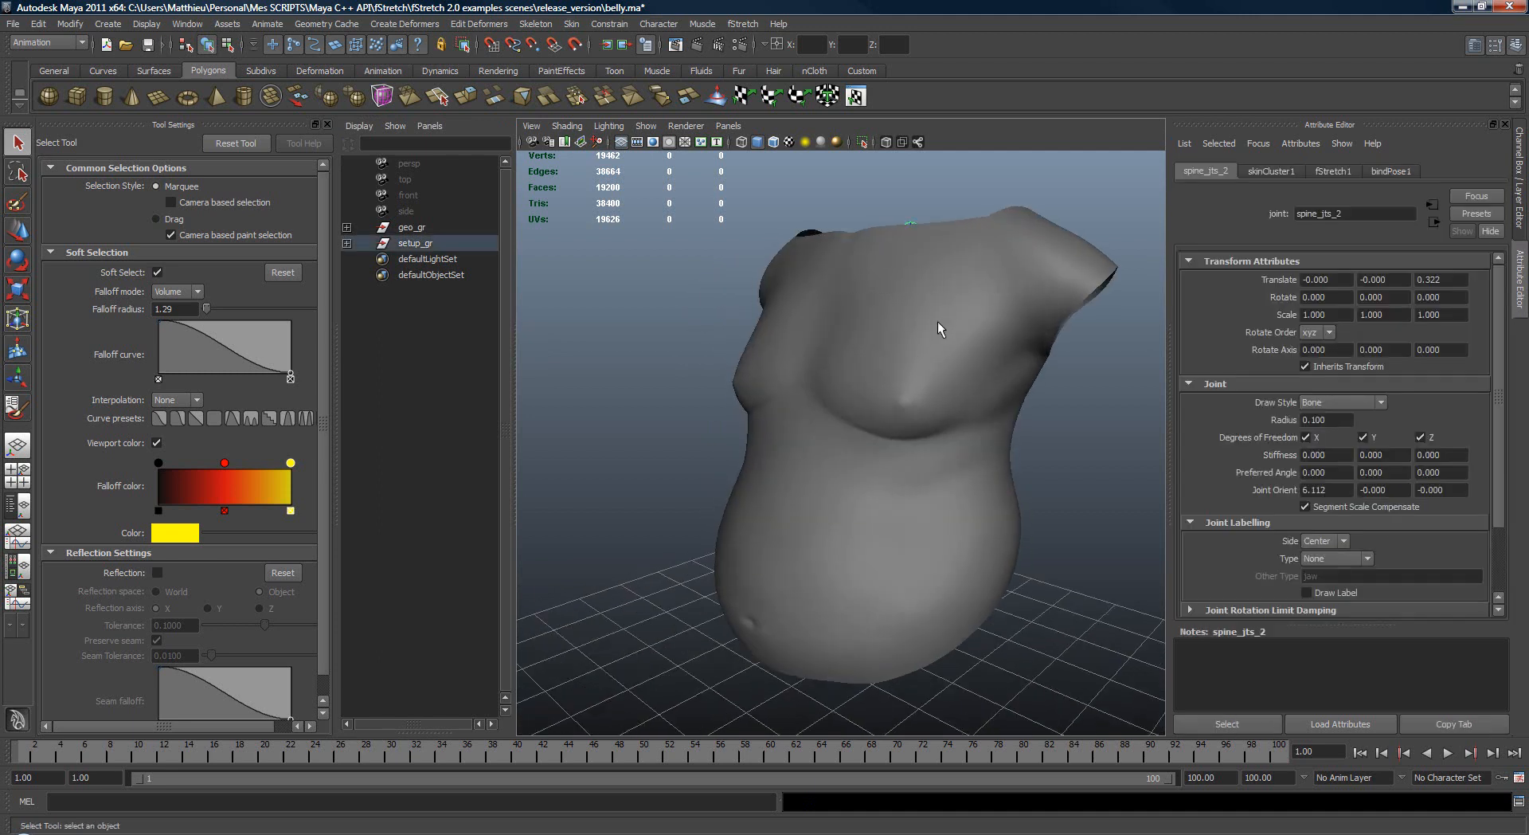
key("e")
mouse_move(973, 402)
left_mouse_down("alt")
mouse_move(911, 392)
mouse_move(907, 351)
mouse_move(895, 409)
mouse_move(943, 436)
mouse_move(898, 430)
mouse_move(879, 356)
mouse_move(871, 419)
mouse_move(990, 419)
mouse_move(894, 422)
mouse_move(735, 372)
left_mouse_up("alt")
key("4")
key("q")
key("5")
key("e")
key("q")
key("e")
left_click_drag(865, 360, 727, 432, "alt")
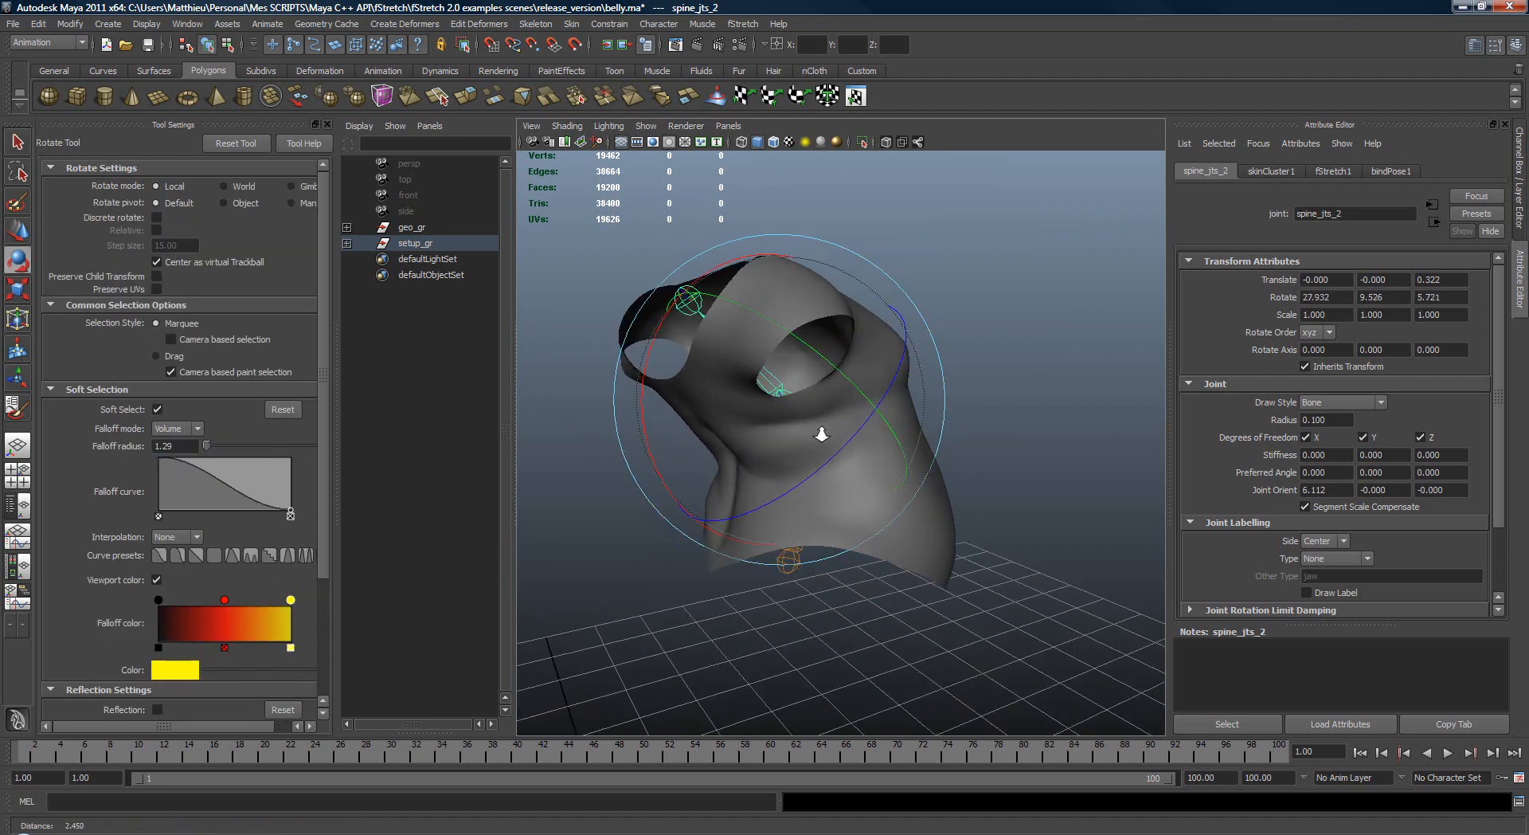
Step: Rotate the lower spine joint spine_jts_1 to about -15.4, 18.7, 4.5 and return the skeleton to its bind pose
key("q")
key("e")
mouse_move(825, 420)
left_mouse_down()
mouse_move(854, 445)
mouse_move(757, 450)
mouse_move(863, 399)
mouse_move(829, 417)
mouse_move(827, 455)
left_mouse_up()
key("4")
key("q")
key("e")
key("5")
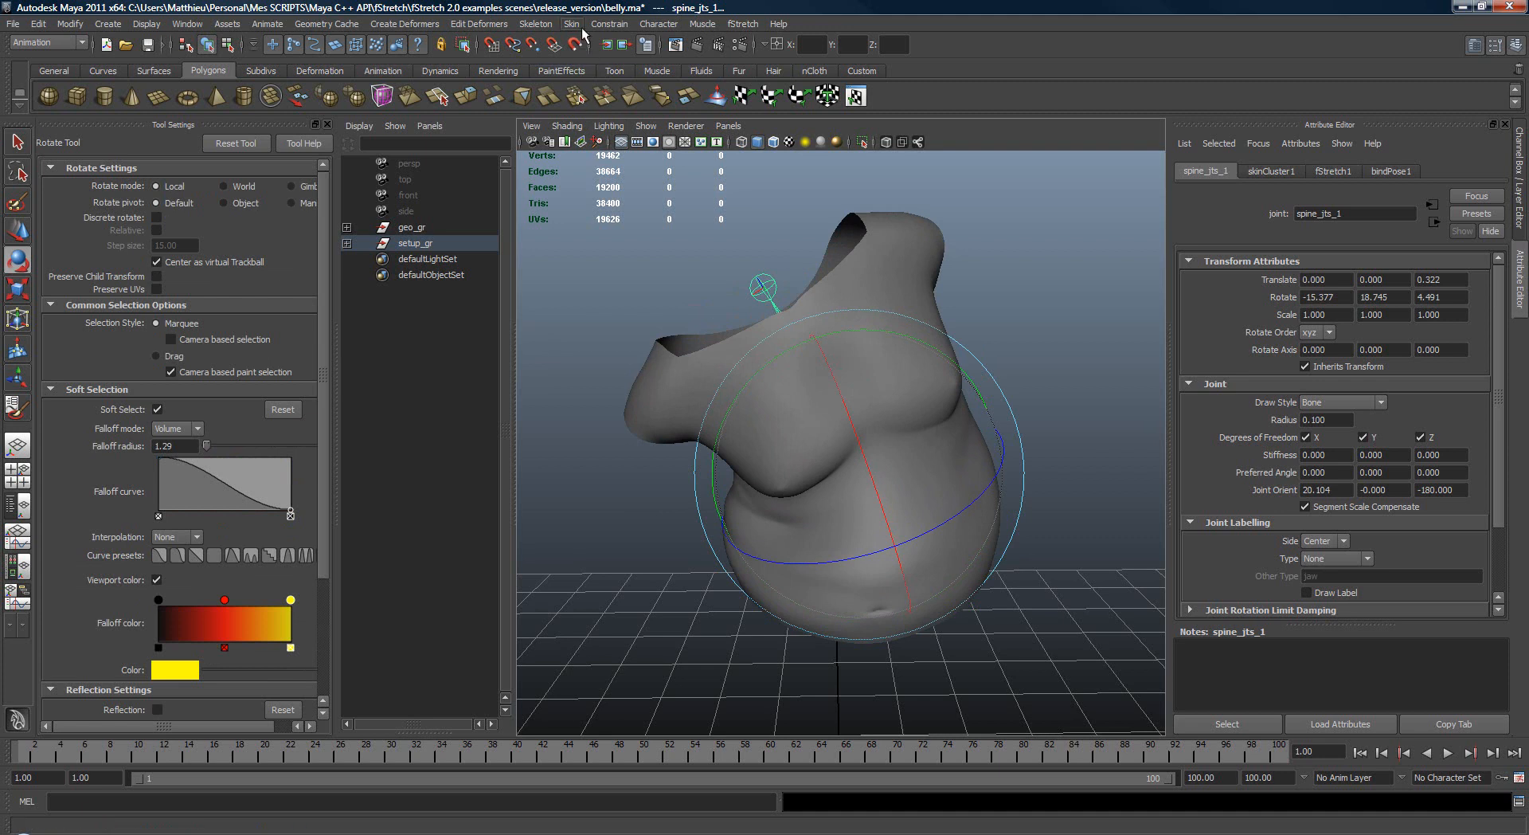
left_click(597, 81)
Step: Rotate the upper spine joint spine_jts_2 to about -29.0, 4.2, -4.2 to bend the torso forward
key("q")
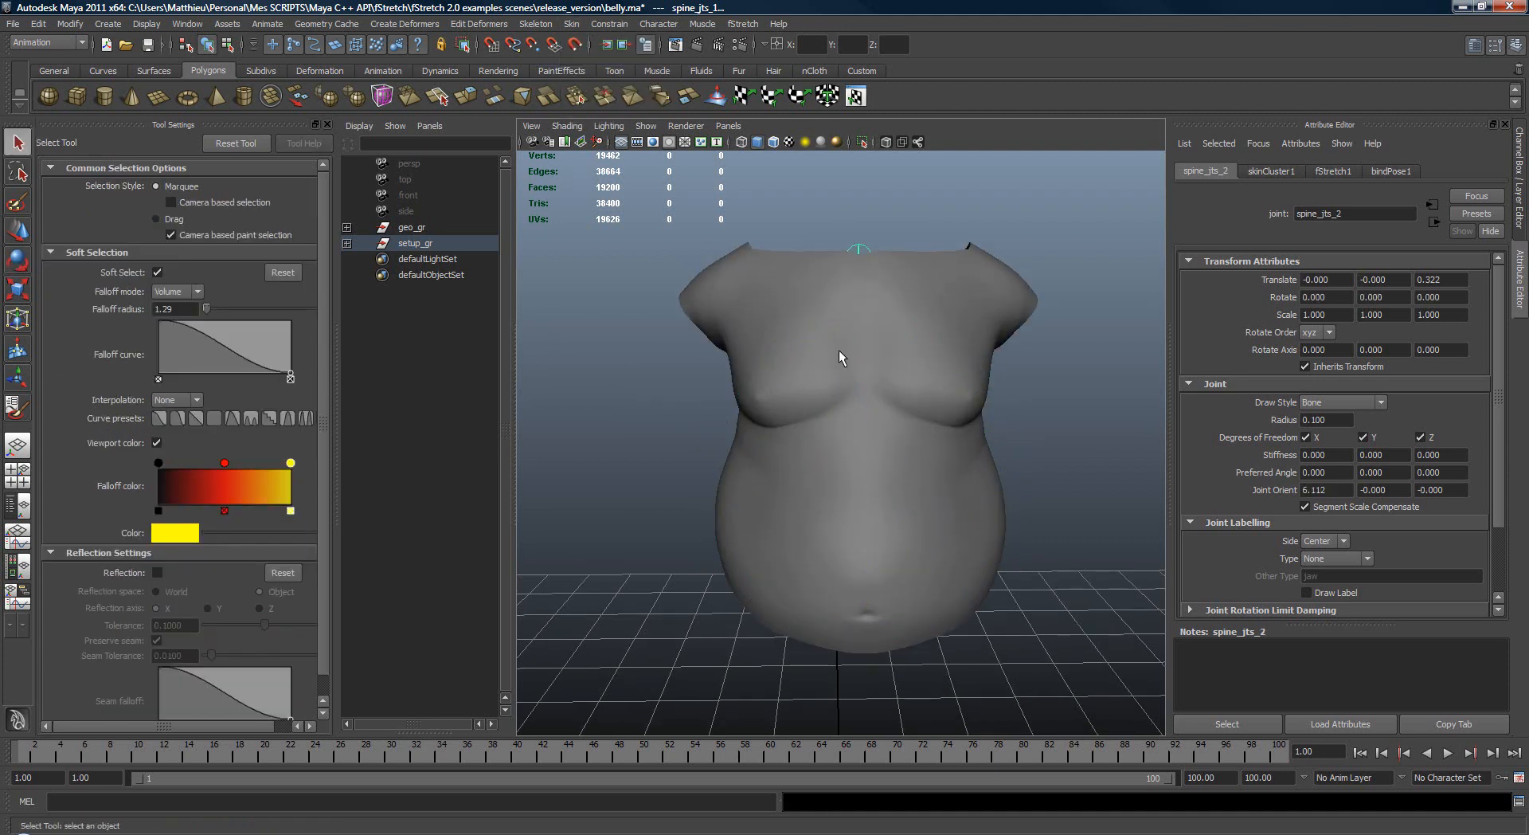
key("e")
left_click_drag(832, 384, 935, 368)
key("q")
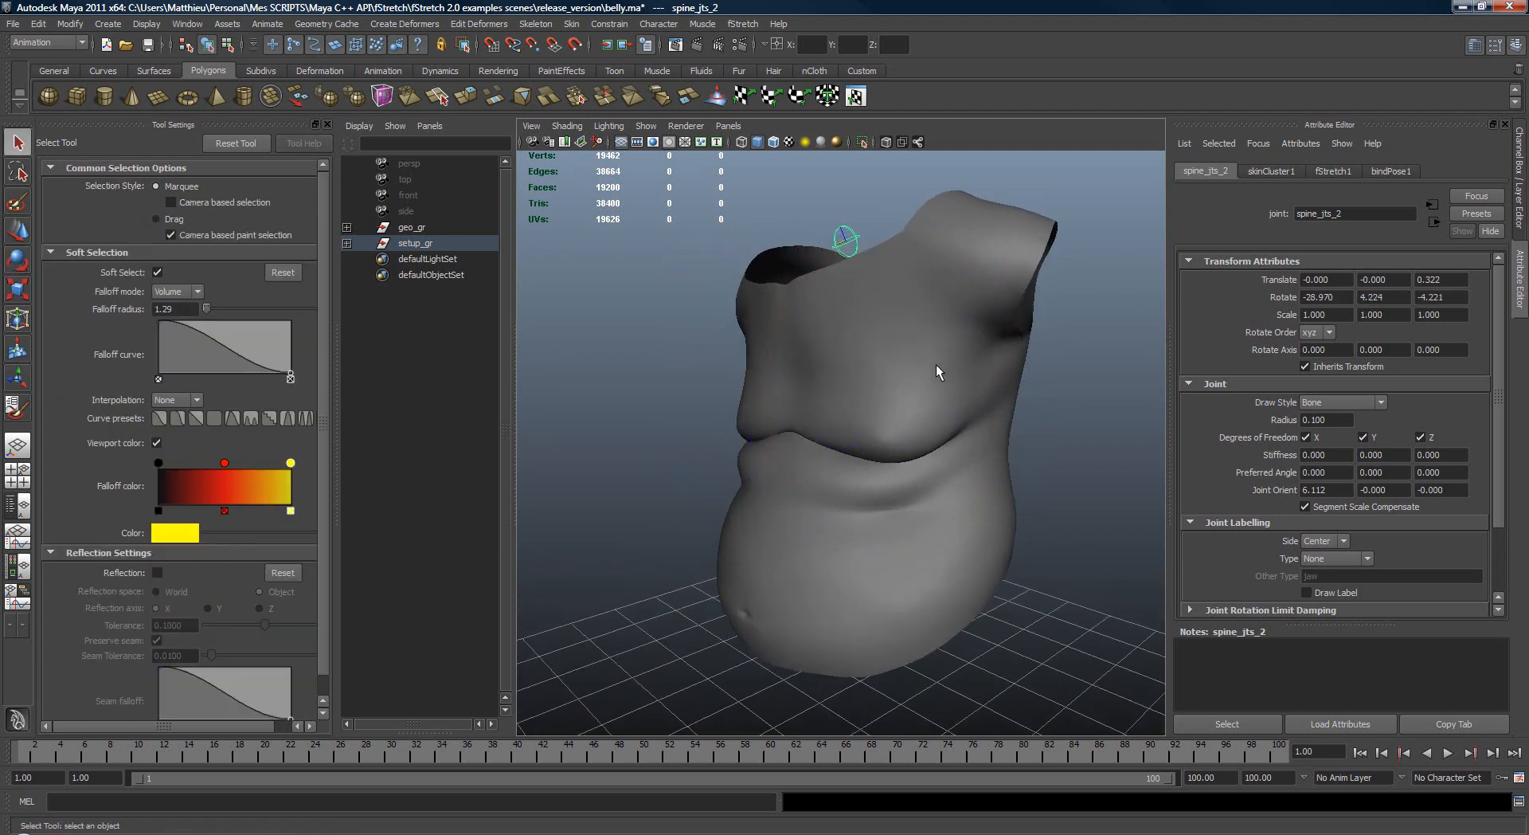
Step: Select the lower spine joint in wireframe and rotate it in shaded view to increase the torso bend
key("4")
left_click(887, 436)
key("e")
key("5")
mouse_move(893, 433)
left_mouse_down()
mouse_move(863, 456)
mouse_move(870, 470)
mouse_move(829, 423)
mouse_move(913, 407)
left_mouse_up()
left_click_drag(912, 408, 938, 390, "alt")
key("q")
Step: Rotate spine_jts_1 to about -16.8, -19.6, 10.1, examine the folds from the side, and restore the bind pose
left_click(835, 303)
key("e")
key("q")
left_click(884, 453)
key("e")
left_click_drag(1089, 417, 693, 270, "alt")
key("q")
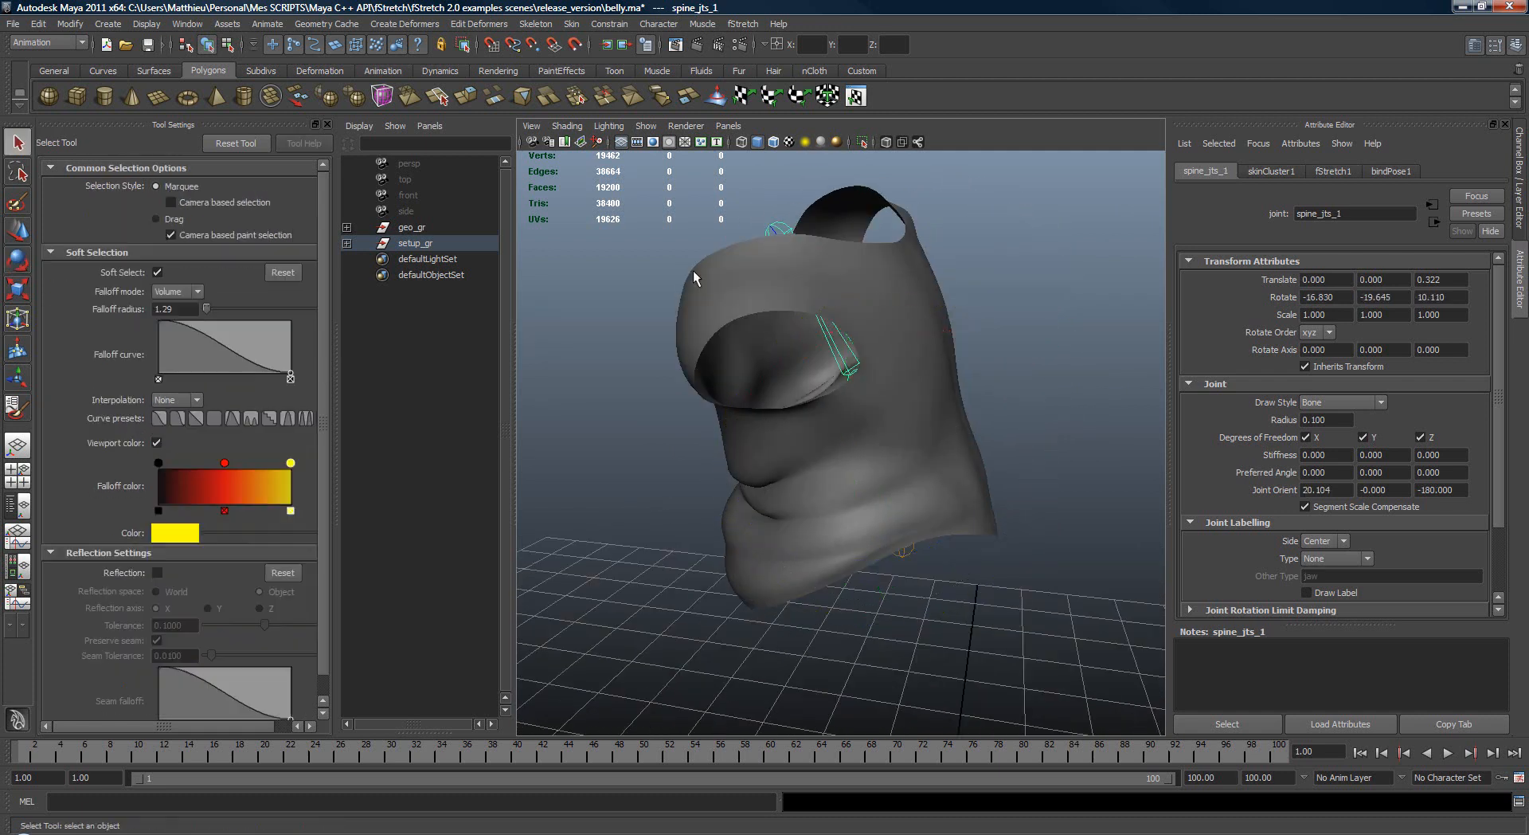
left_click(585, 80)
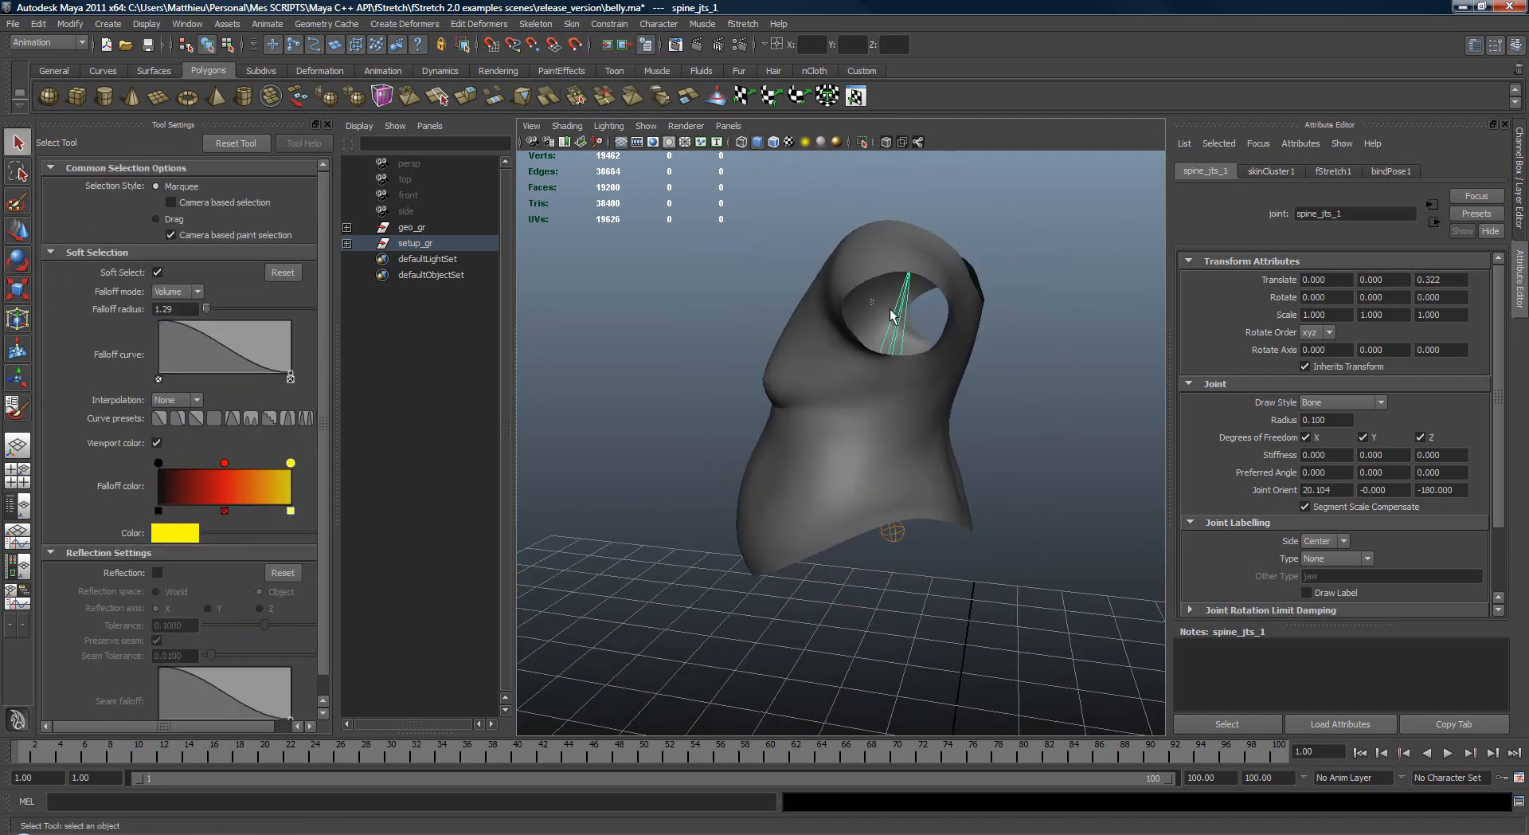
Step: Try bending the torso with spine_jts_1 and spine_jts_2, undoing each rotation
key("e")
left_click_drag(981, 405, 893, 404, "alt")
key("ctrl+z")
key("q")
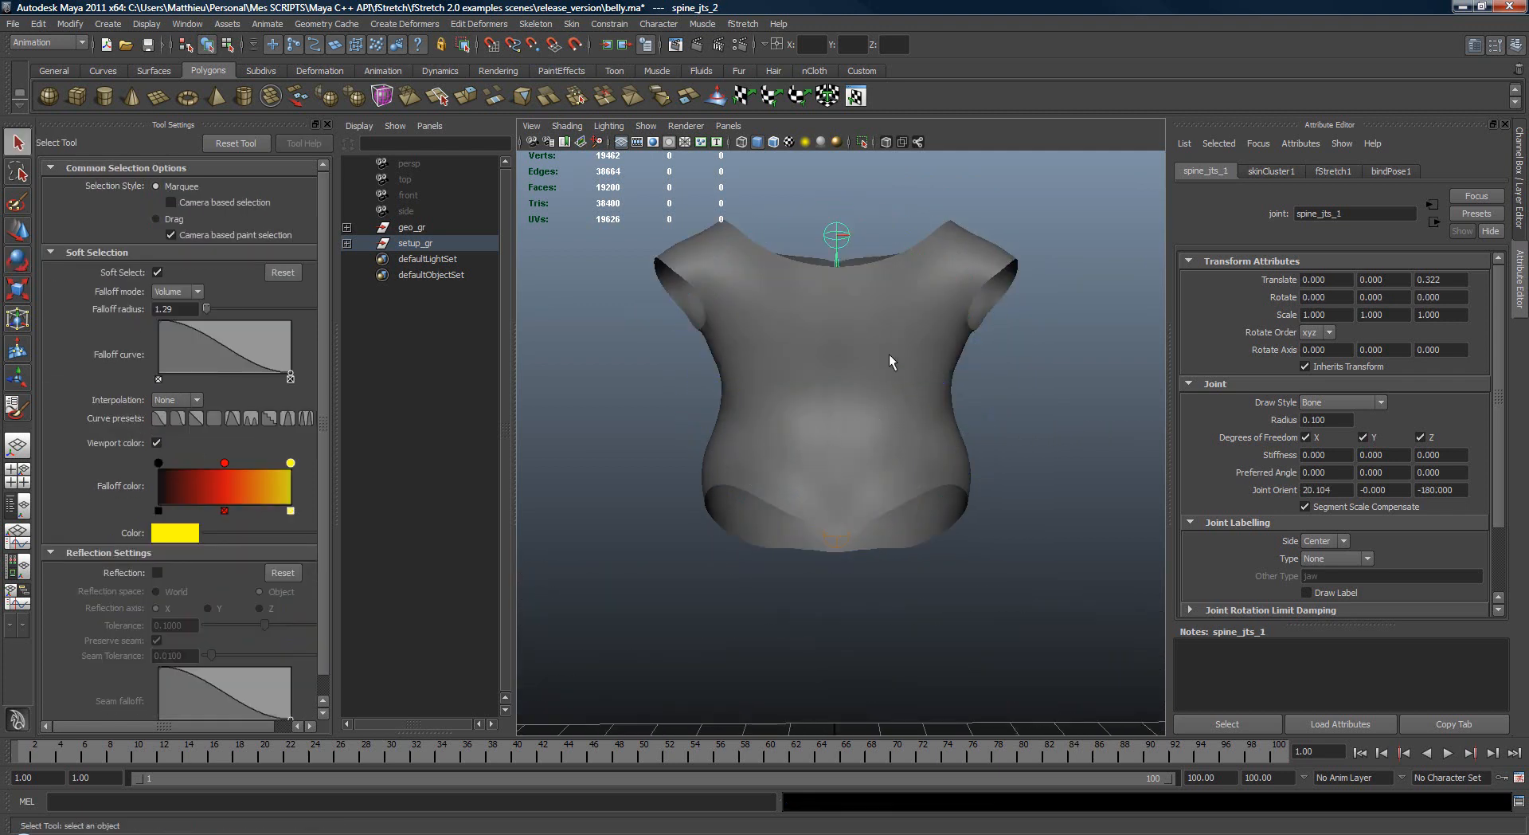
key("e")
left_click_drag(822, 380, 939, 404)
key("ctrl+z")
key("q")
Step: Select the belly mesh and show its channels and input history
key("4")
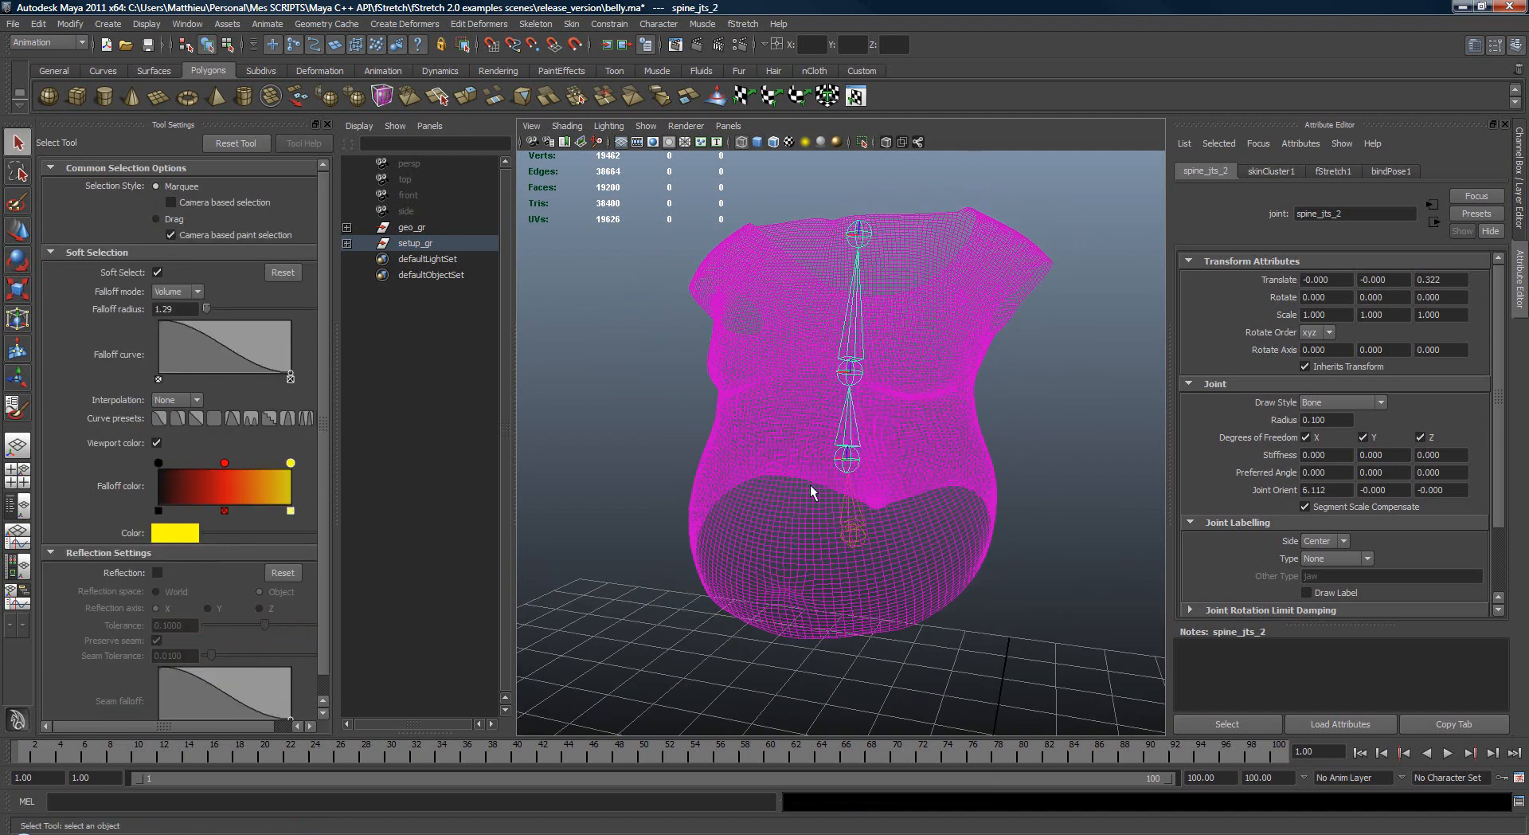
left_click(866, 512)
key("5")
key("w")
key("ctrl+a")
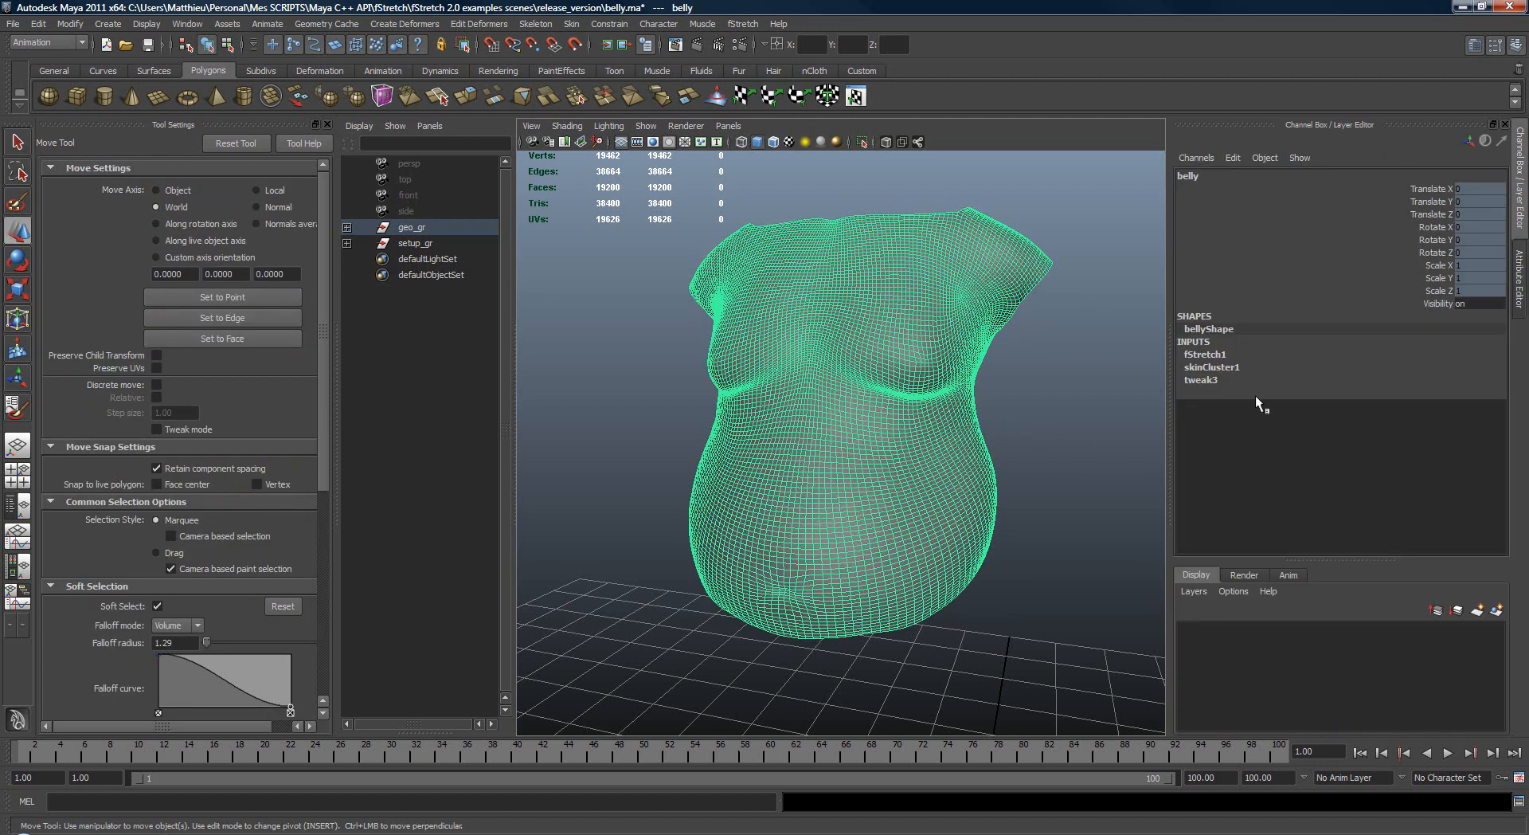
Step: Show the belly's fStretch1 attributes and review the Tension Based settings and falloff curves
left_click_drag(1092, 344, 858, 580, "alt")
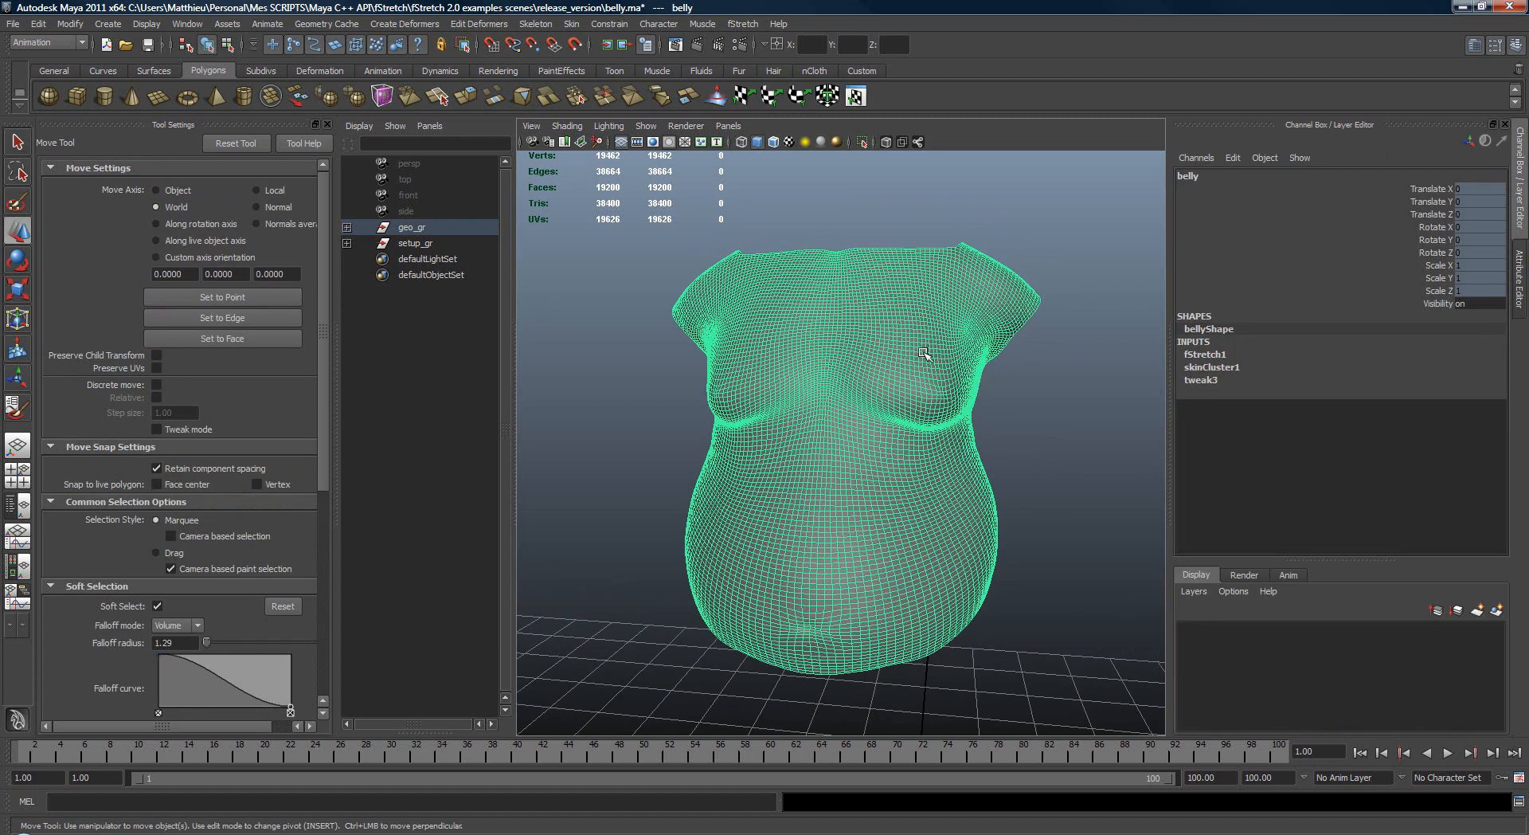
key("space")
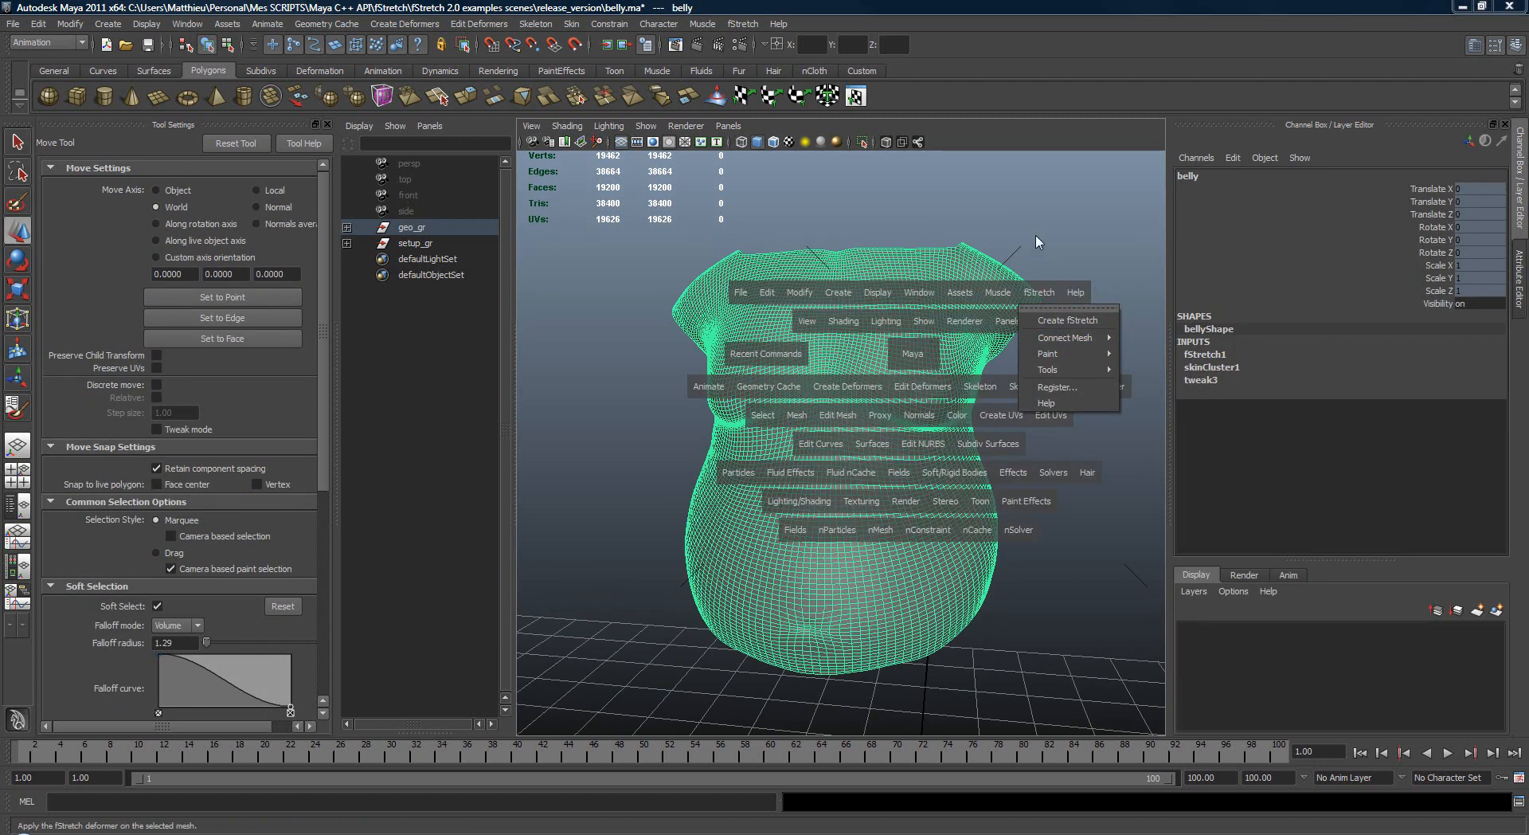
key("ctrl+a")
left_click(1378, 172)
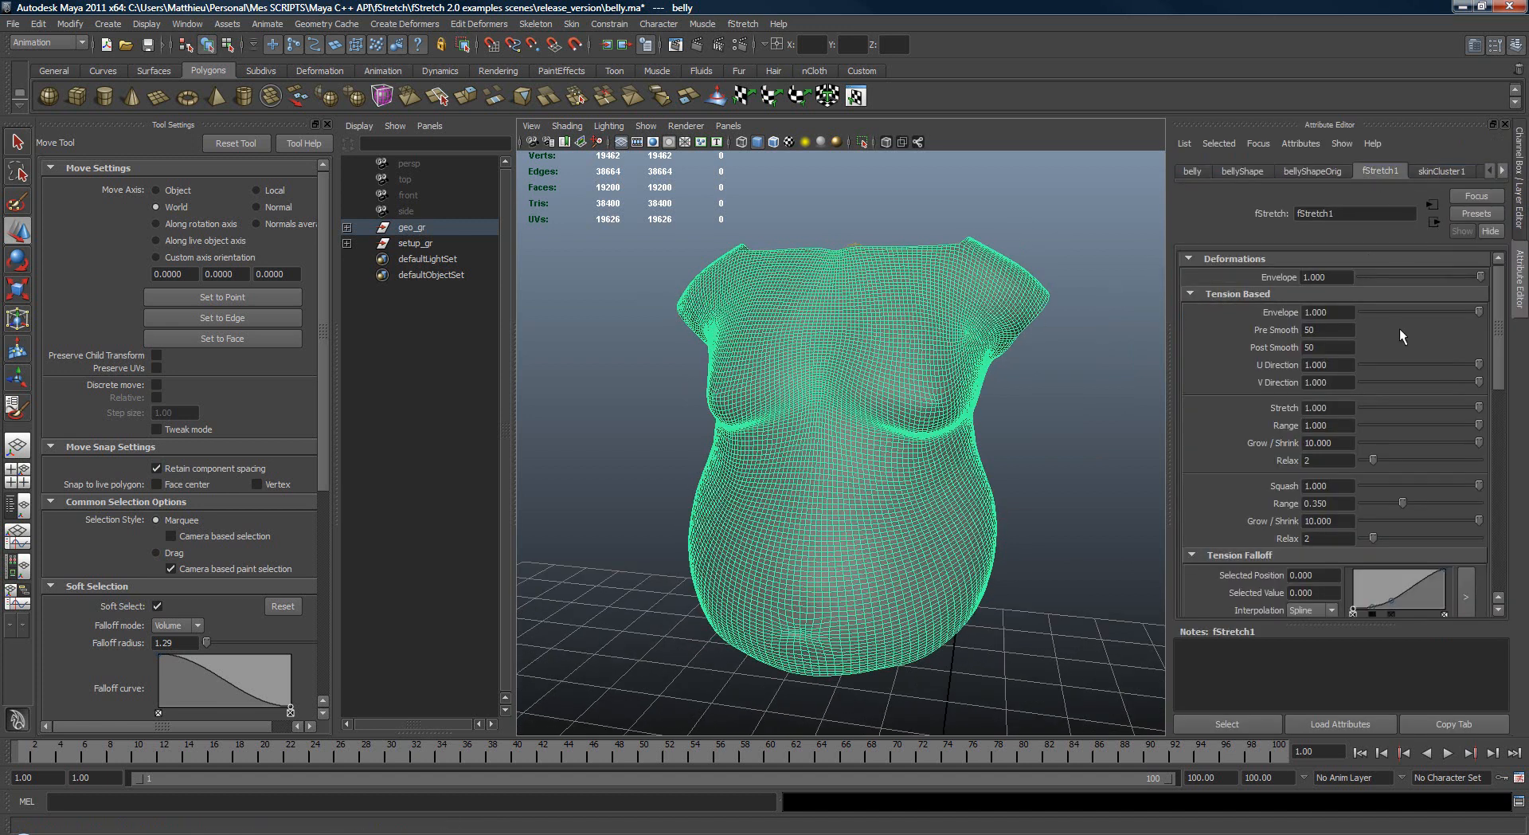
scroll(1504, 341, "down", 5)
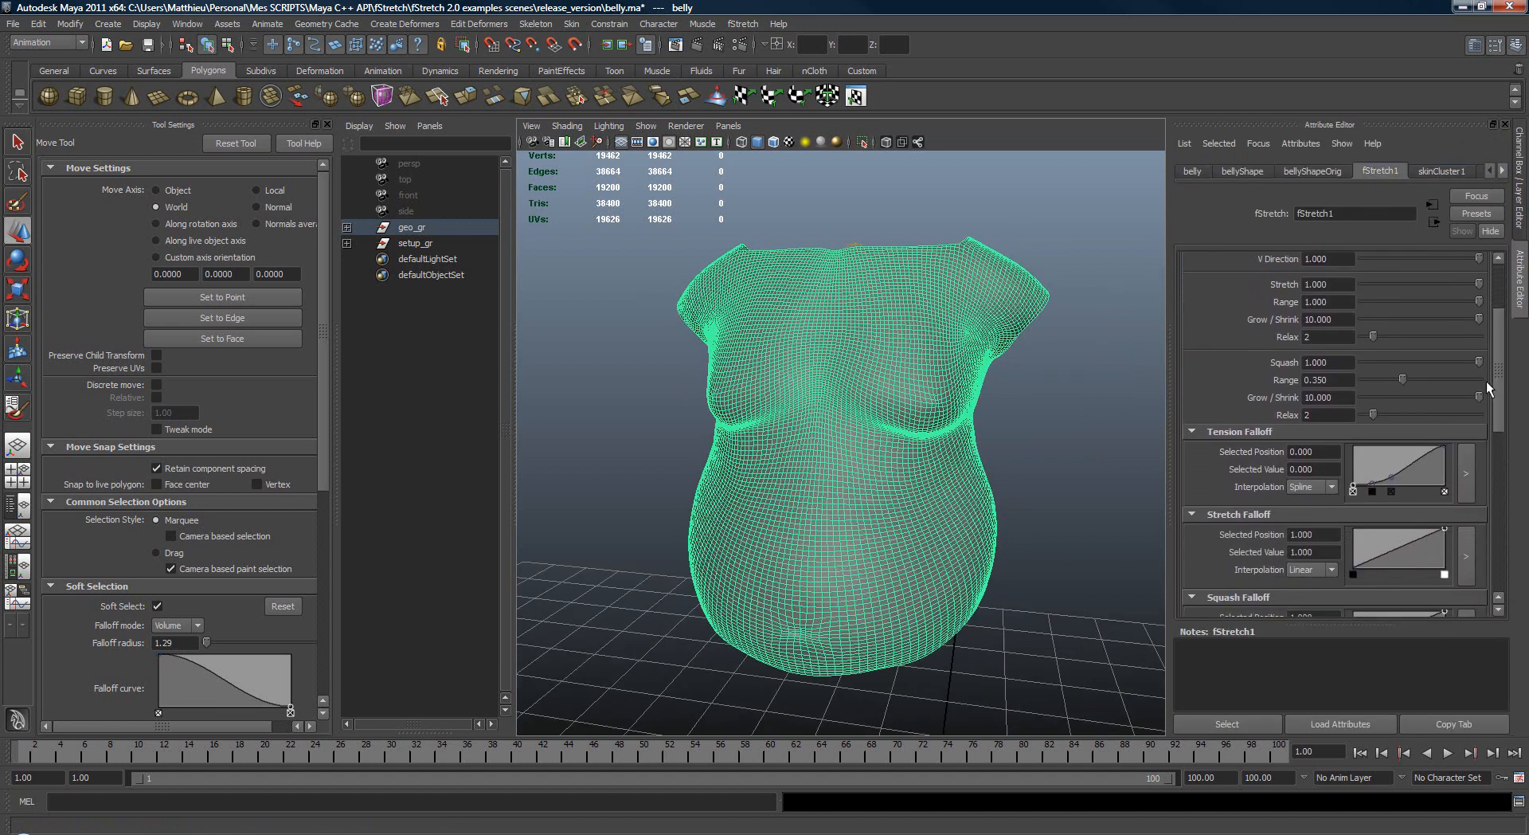
left_click_drag(1491, 395, 1510, 291)
left_click(1253, 462)
left_click(1251, 427)
Step: Detach the fStretch Paint list and inspect the belly's Tension Range and Angle Range maps from several angles
left_click_drag(1047, 392, 1014, 377, "alt")
key("space")
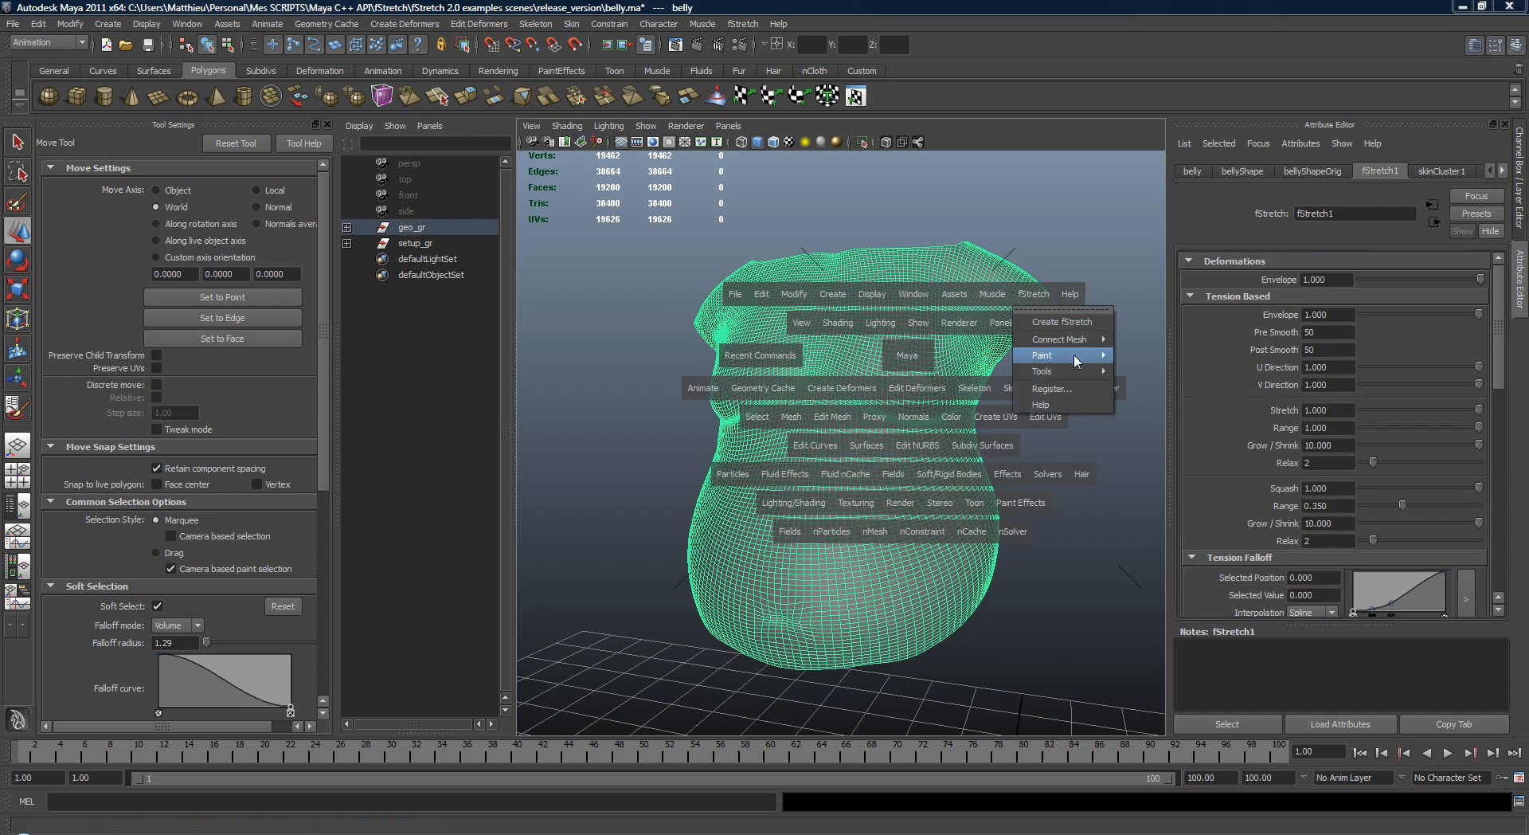
left_click(1144, 351)
left_click_drag(1087, 360, 1055, 365, "alt")
mouse_move(1055, 365)
right_mouse_down("alt")
mouse_move(1116, 362)
mouse_move(940, 422)
right_mouse_up("alt")
left_click(1168, 372)
left_click(1164, 393)
left_click(1143, 375)
left_click_drag(940, 423, 787, 422, "alt")
Step: Inspect the painted Tension Smooth, Tension UV Direction, Stretch, Squash and Bend In Grow / Shrink, and Squash Relax maps on the belly
left_click(1176, 409)
left_click(1174, 439)
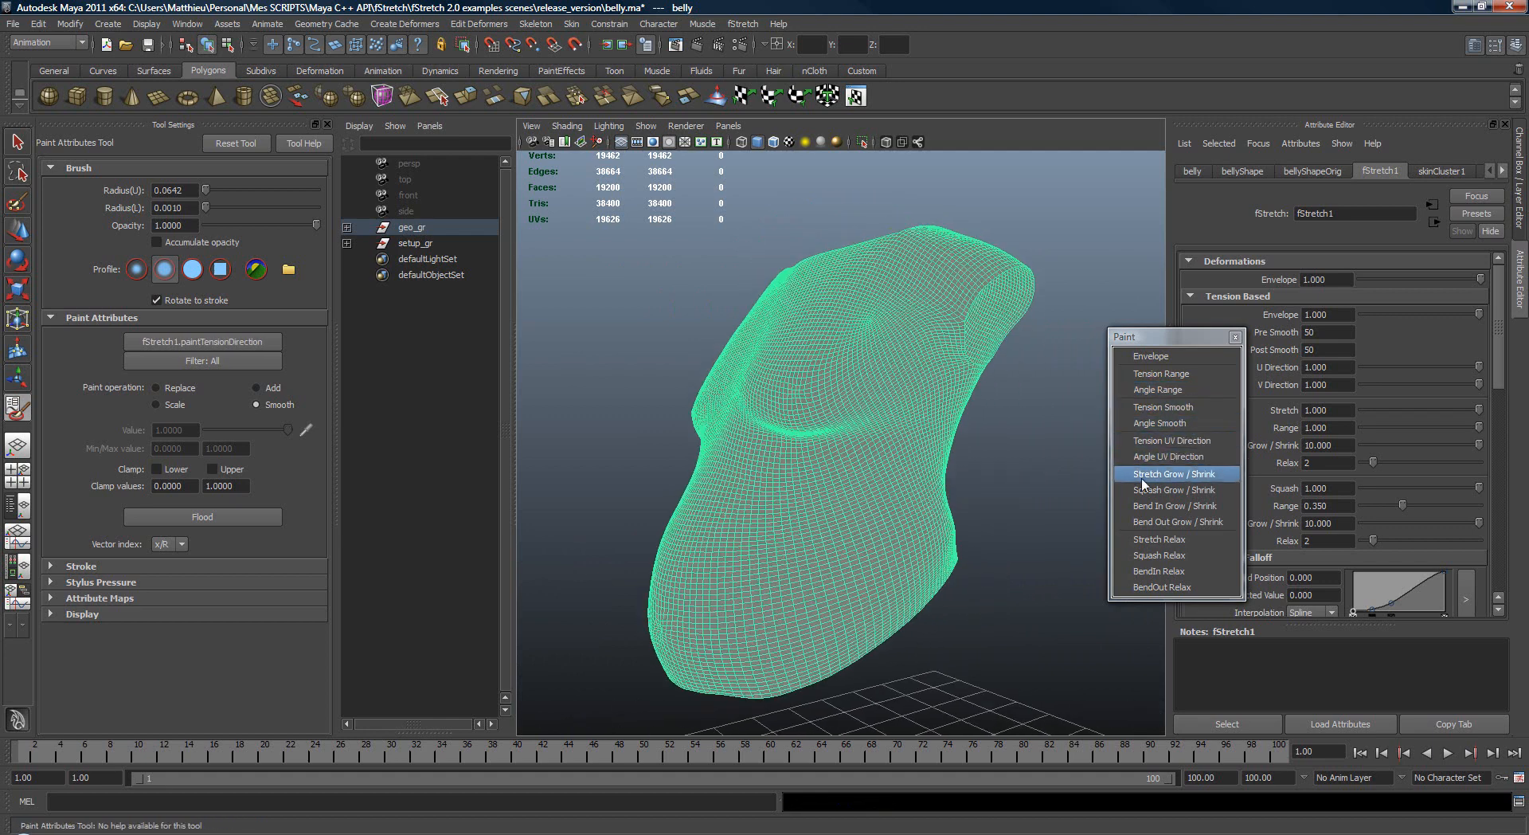
left_click(1161, 490)
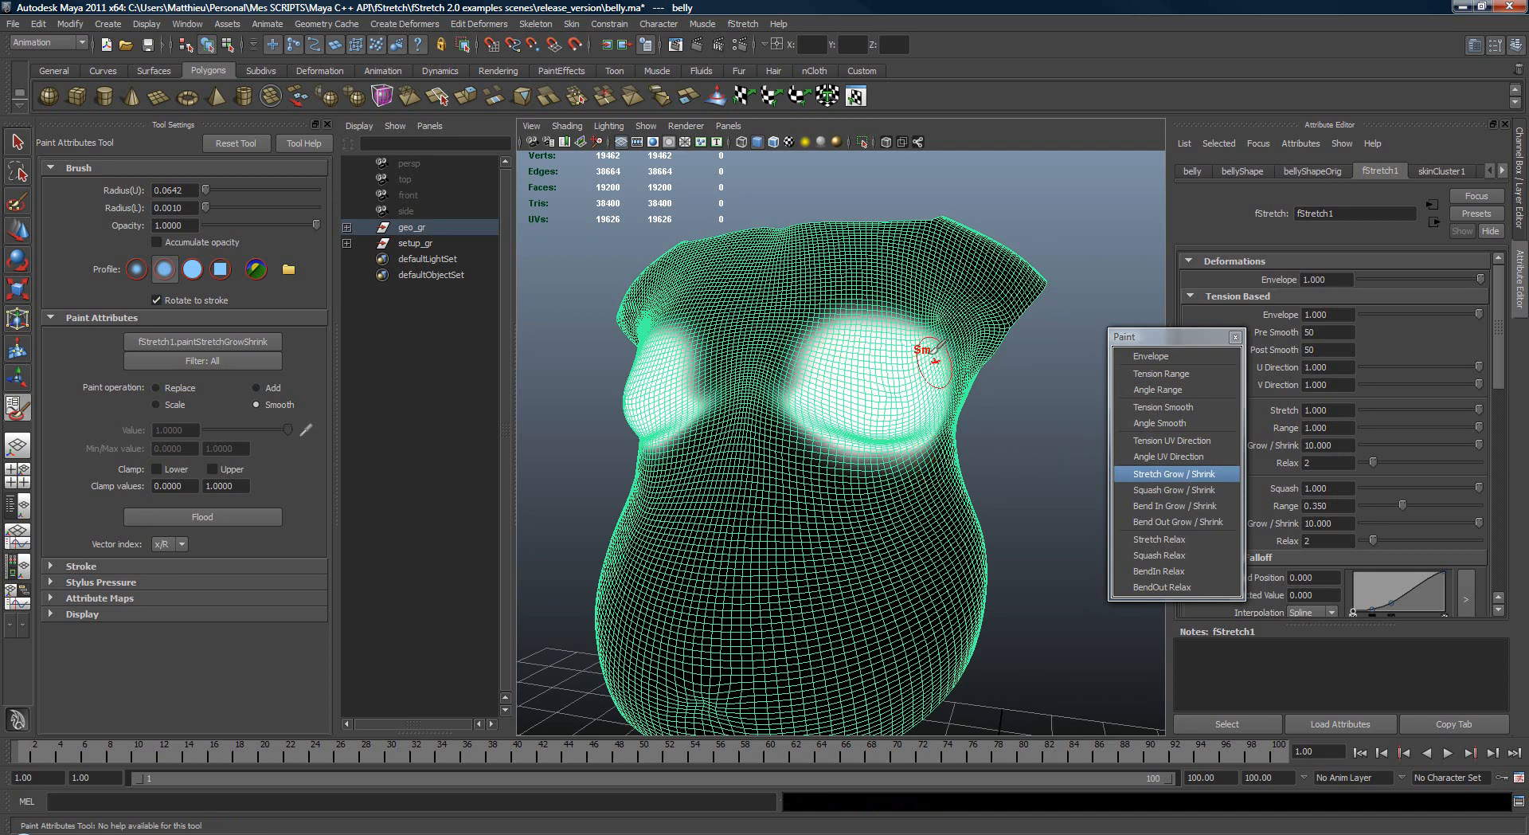
left_click(1170, 490)
left_click(1182, 506)
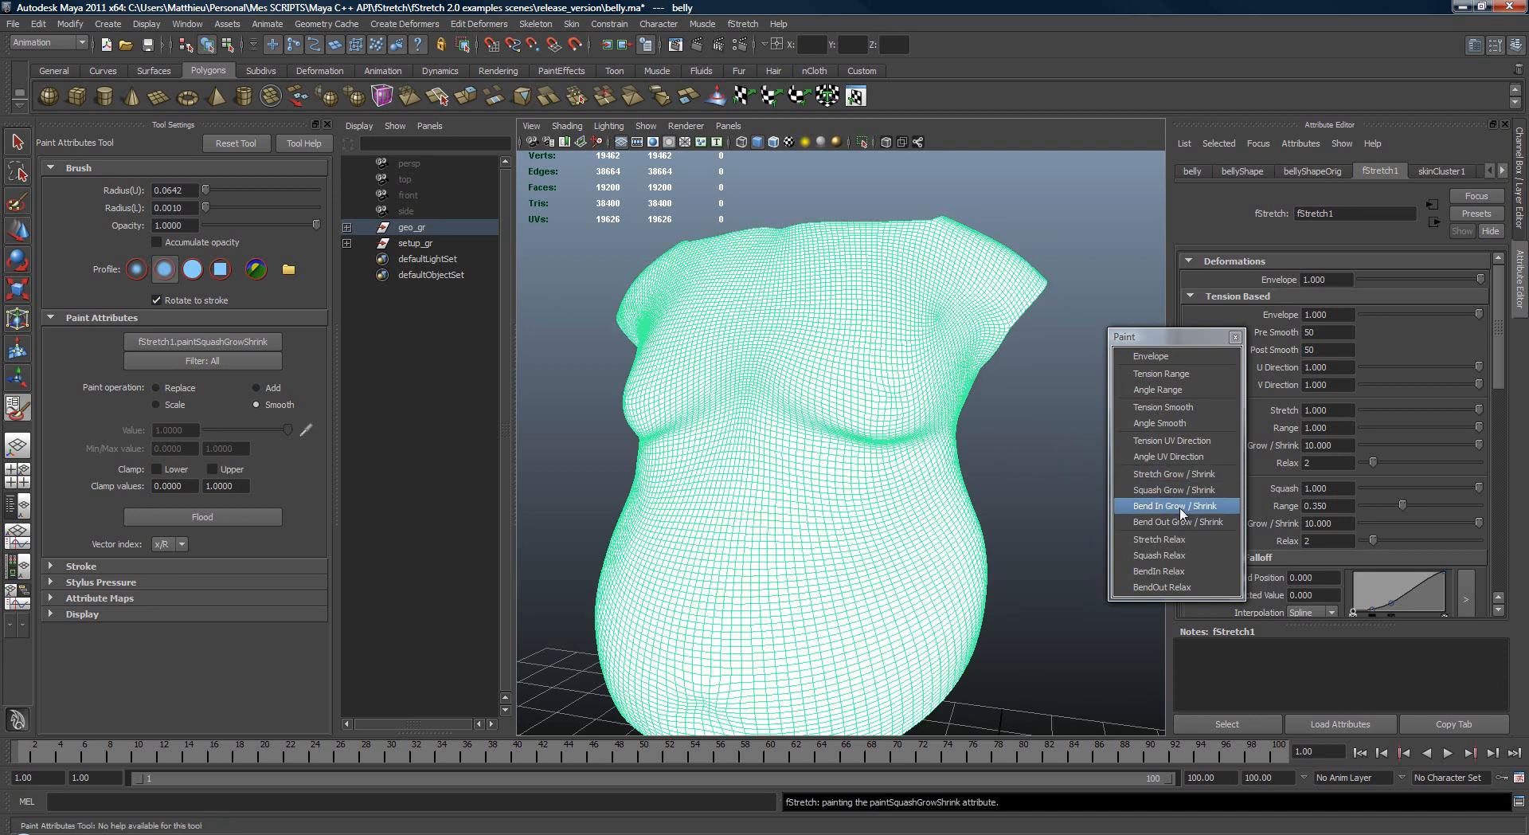
left_click(1180, 555)
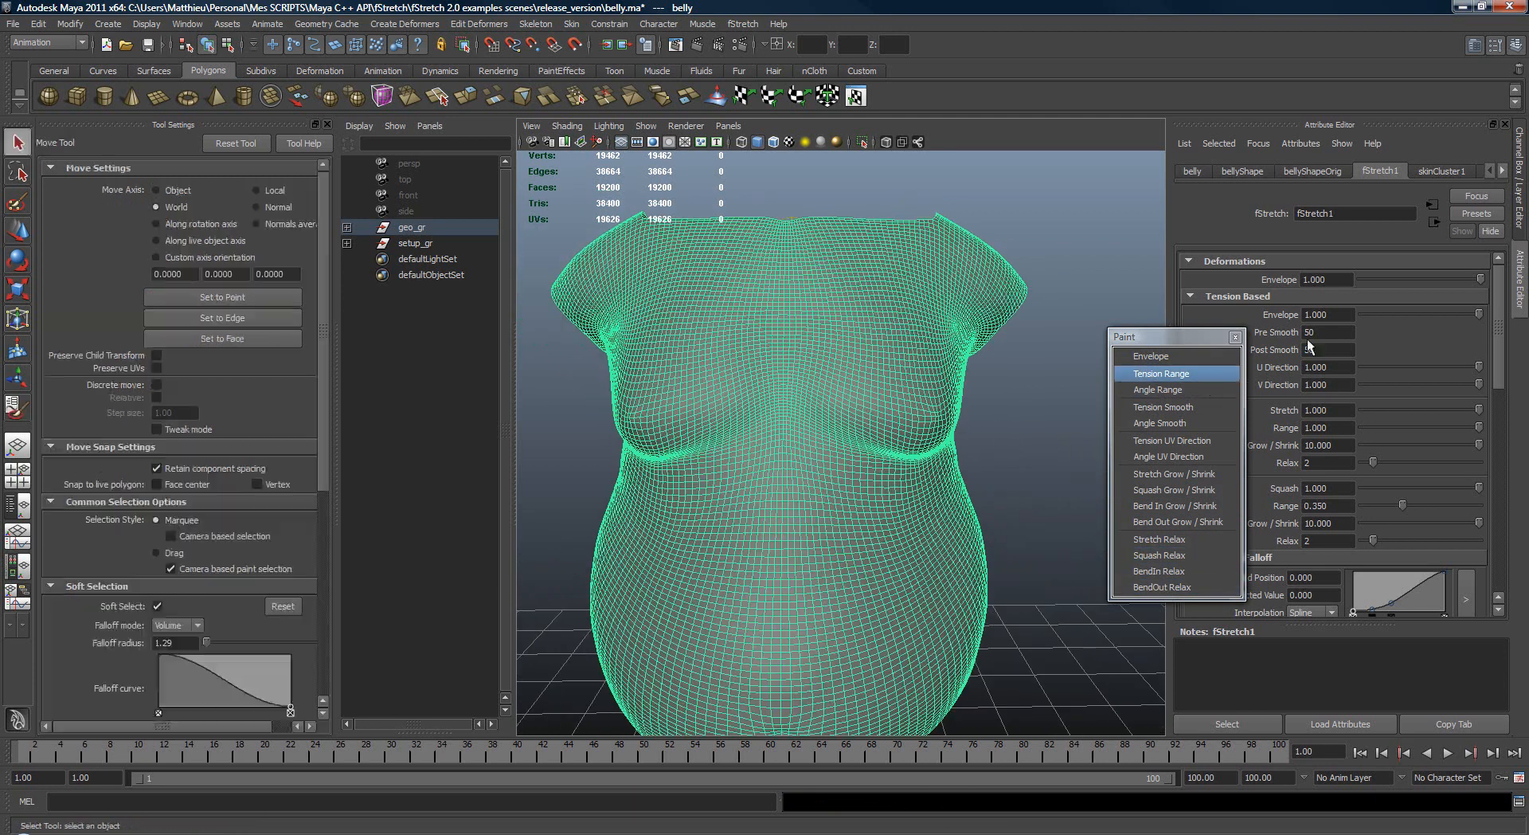
Step: Close the detached Paint list, switch to the Select Tool and deselect the belly
left_click(1235, 337)
scroll(1054, 439, "down", 2)
key("q")
left_click(1048, 442)
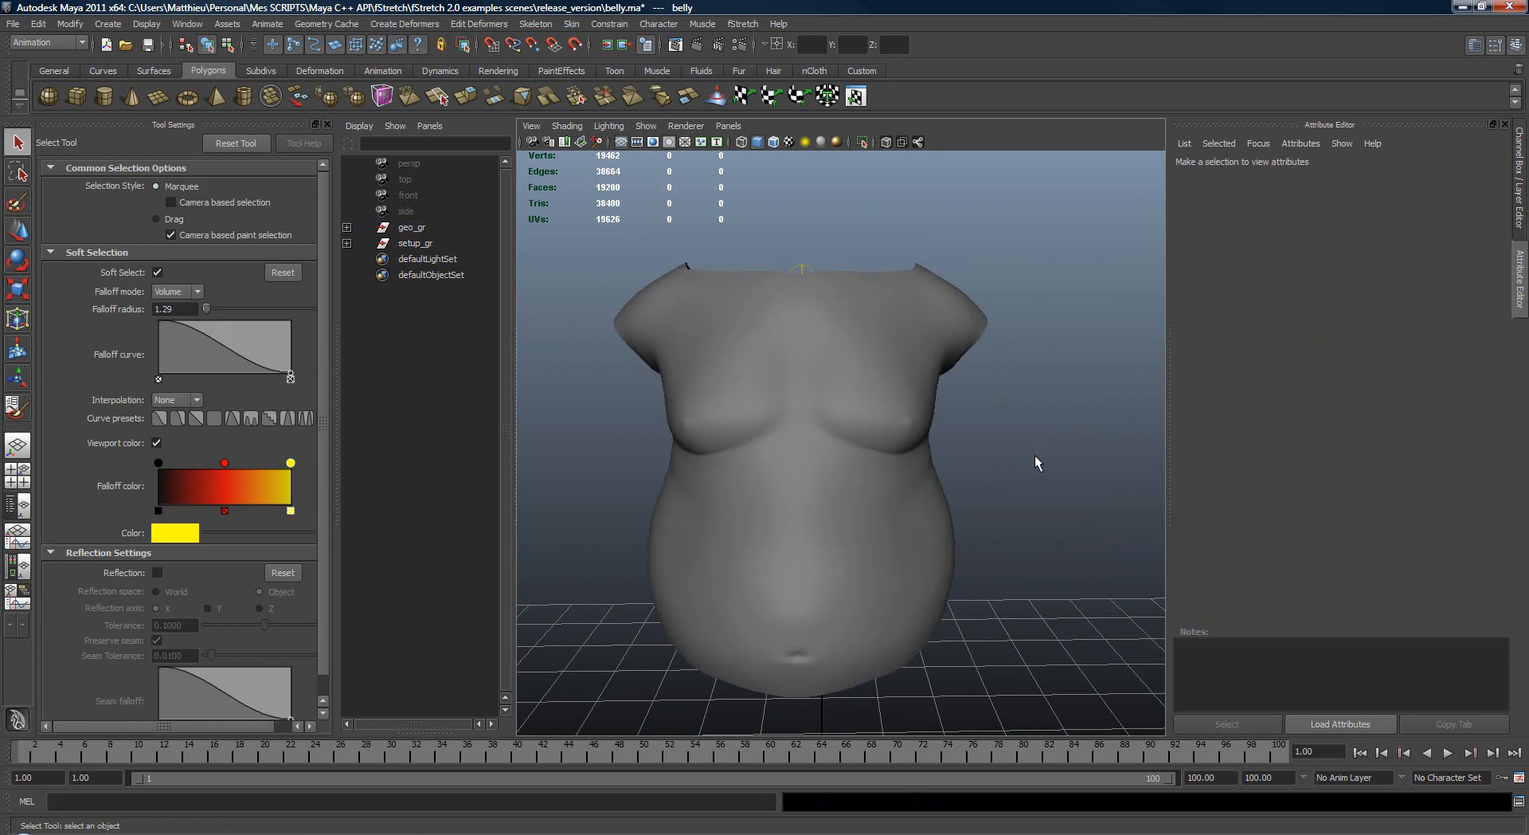